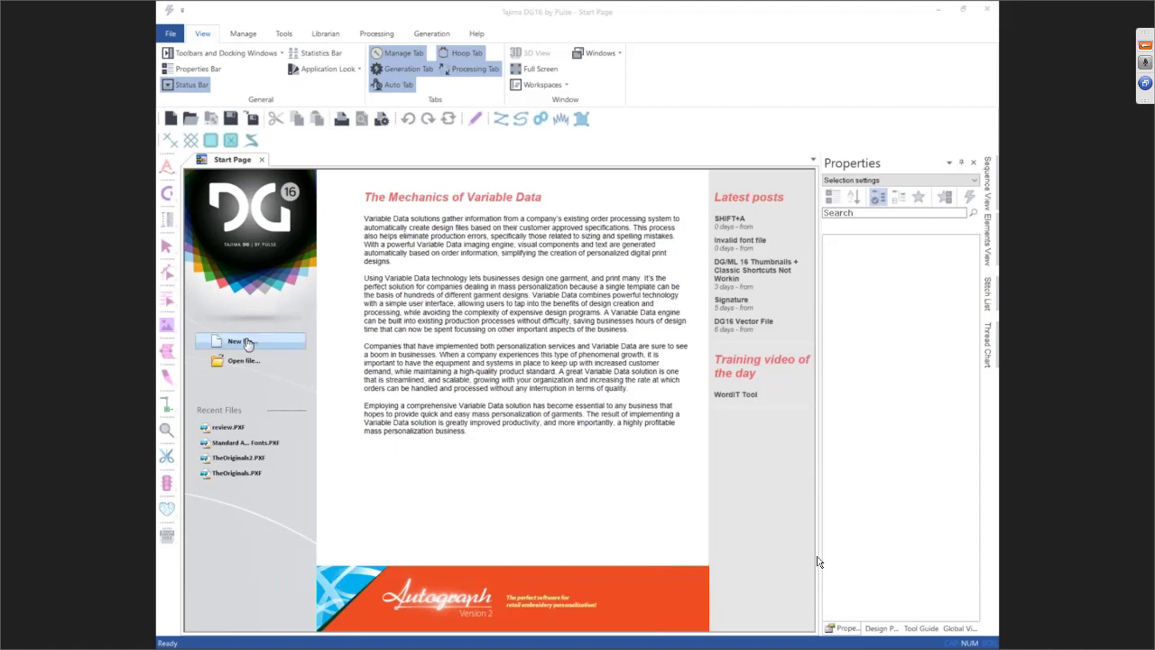
Create a new blank embroidery design and hide its grid
{"action": "left_click", "coordinate": [247, 343]}
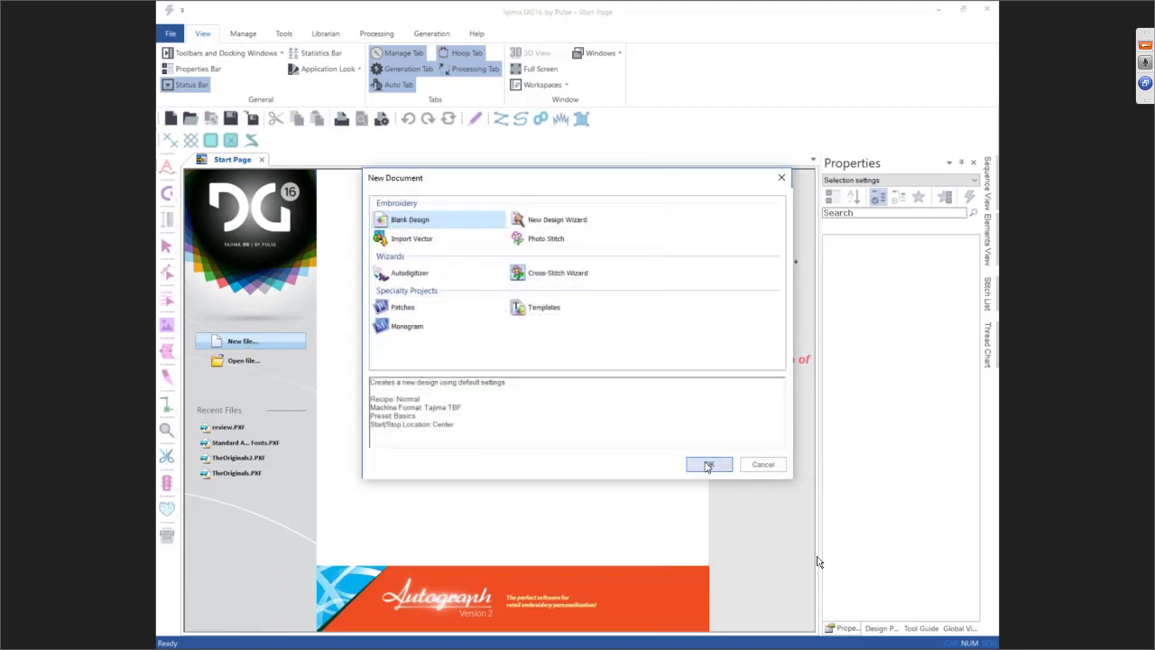
{"action": "left_click", "coordinate": [699, 463]}
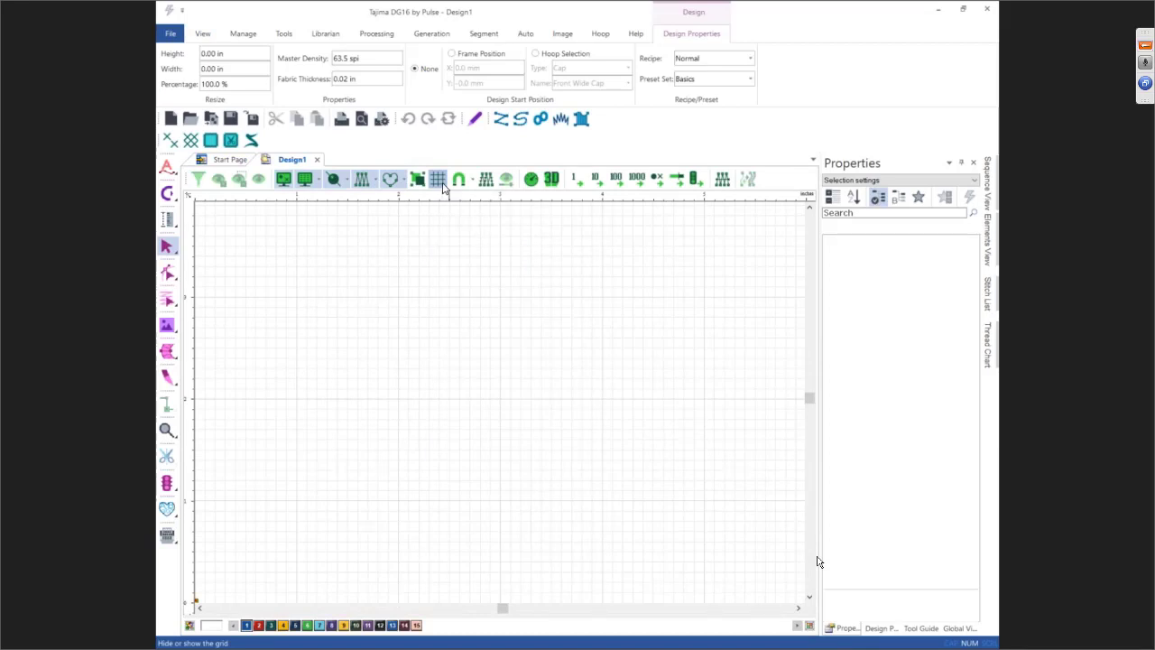
{"action": "left_click", "coordinate": [442, 184]}
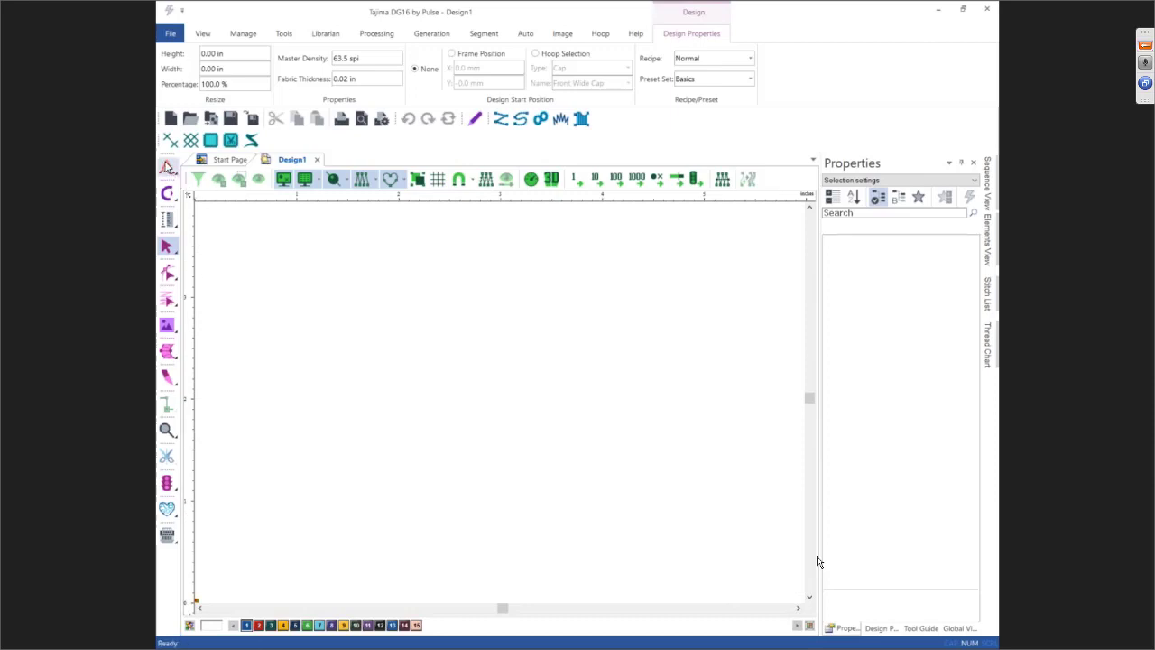
Start a WordIT design and choose the Heart 2 shape for it
{"action": "left_click", "coordinate": [167, 511]}
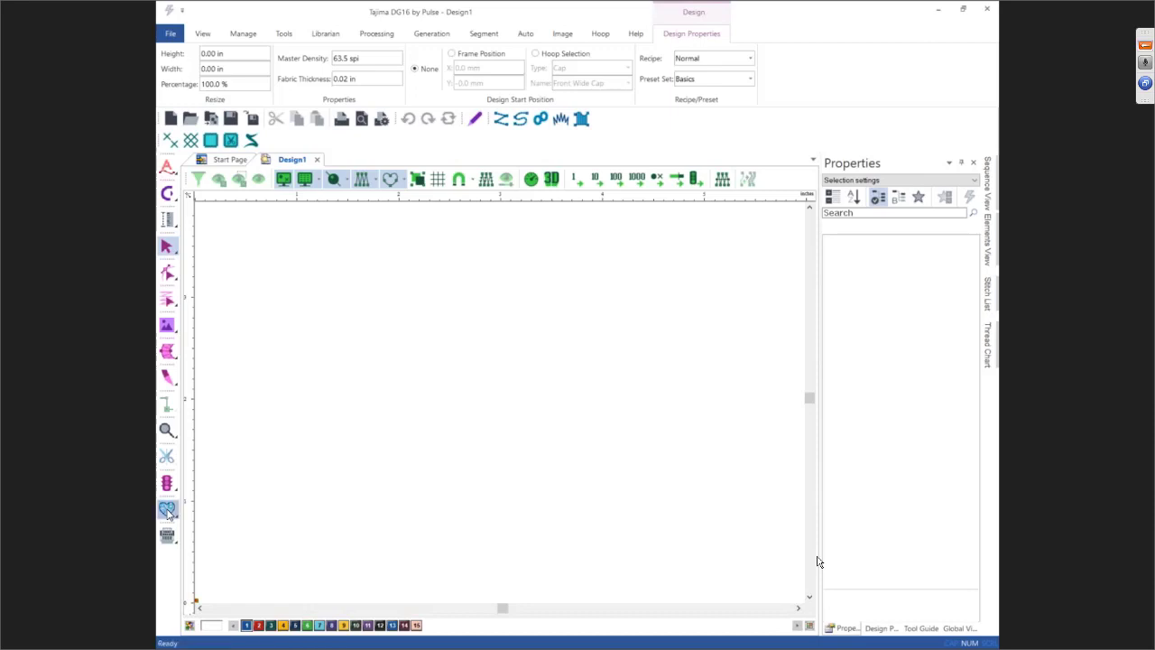
{"action": "left_click", "coordinate": [340, 494]}
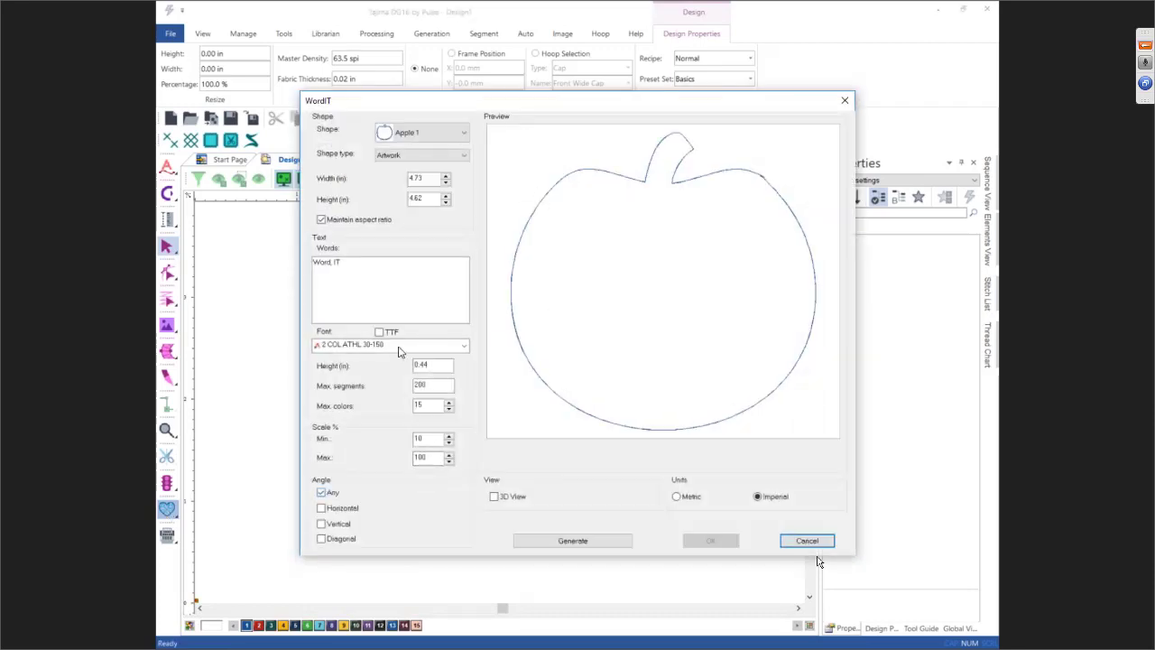
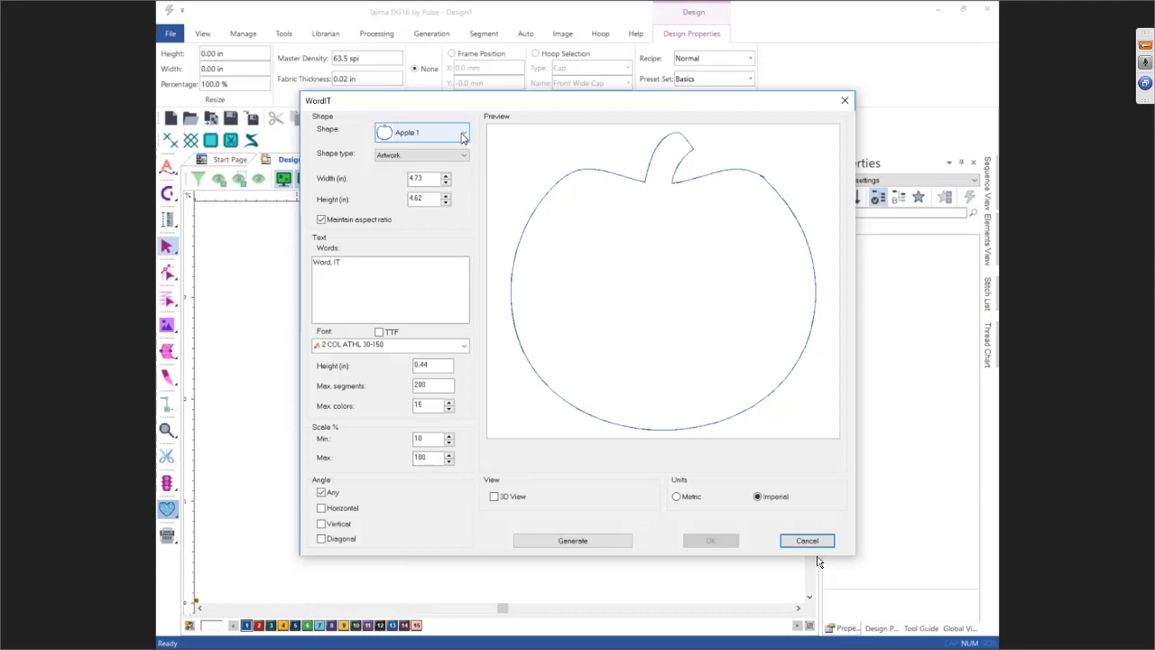
{"action": "left_click", "coordinate": [463, 137]}
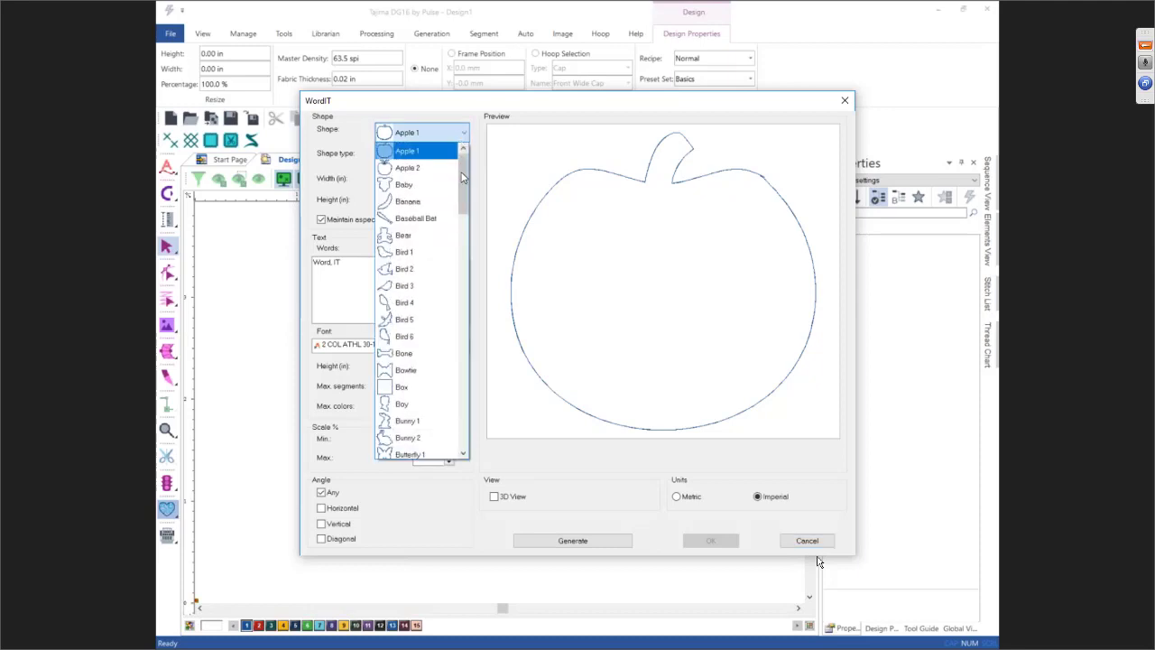
{"action": "left_click_drag", "start_coordinate": [460, 172], "coordinate": [461, 418]}
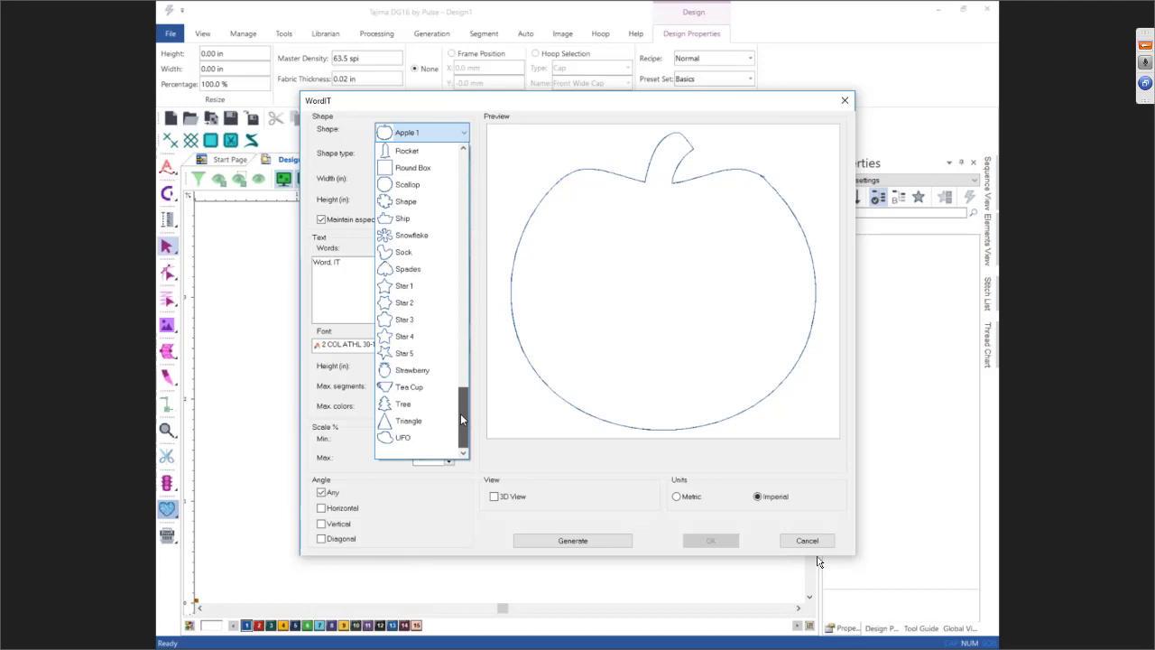
{"action": "left_click_drag", "start_coordinate": [460, 404], "coordinate": [460, 333]}
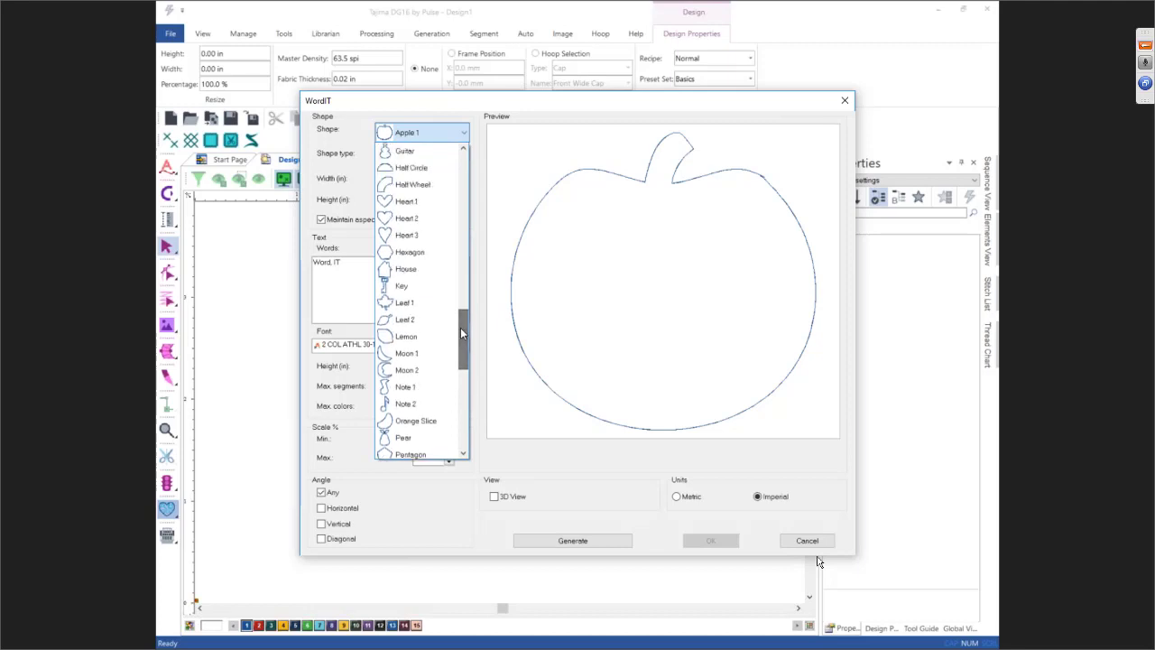
{"action": "left_click", "coordinate": [421, 219]}
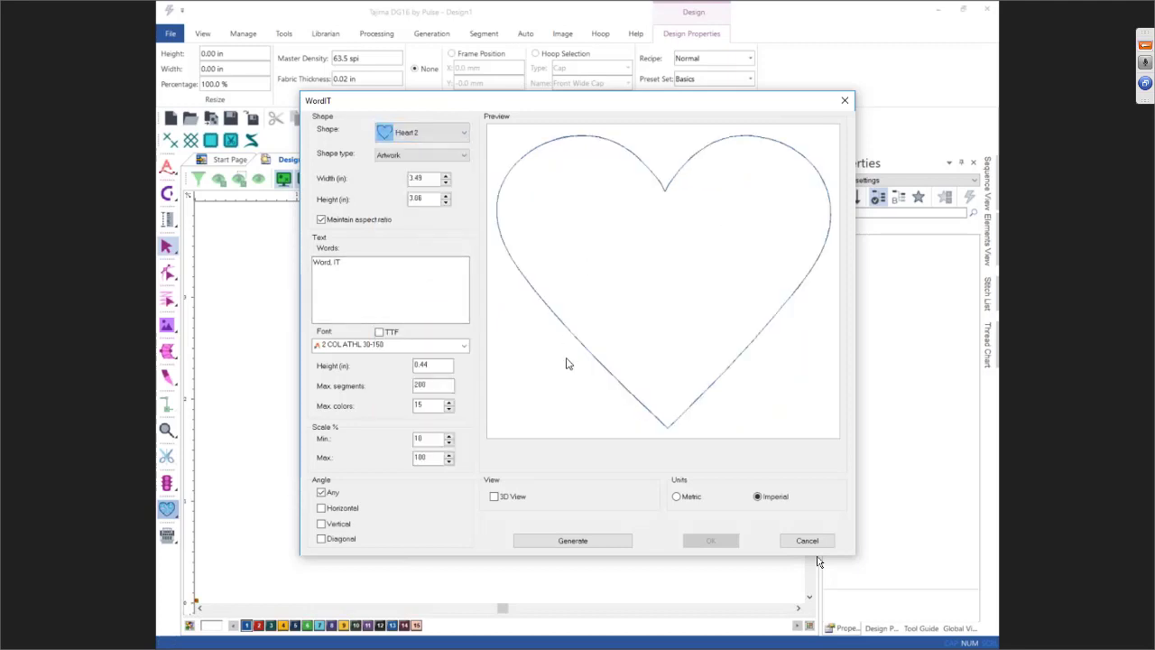
Set the heart's shape type to Steil and its height to 6 in with the aspect ratio maintained
{"action": "left_click", "coordinate": [396, 157]}
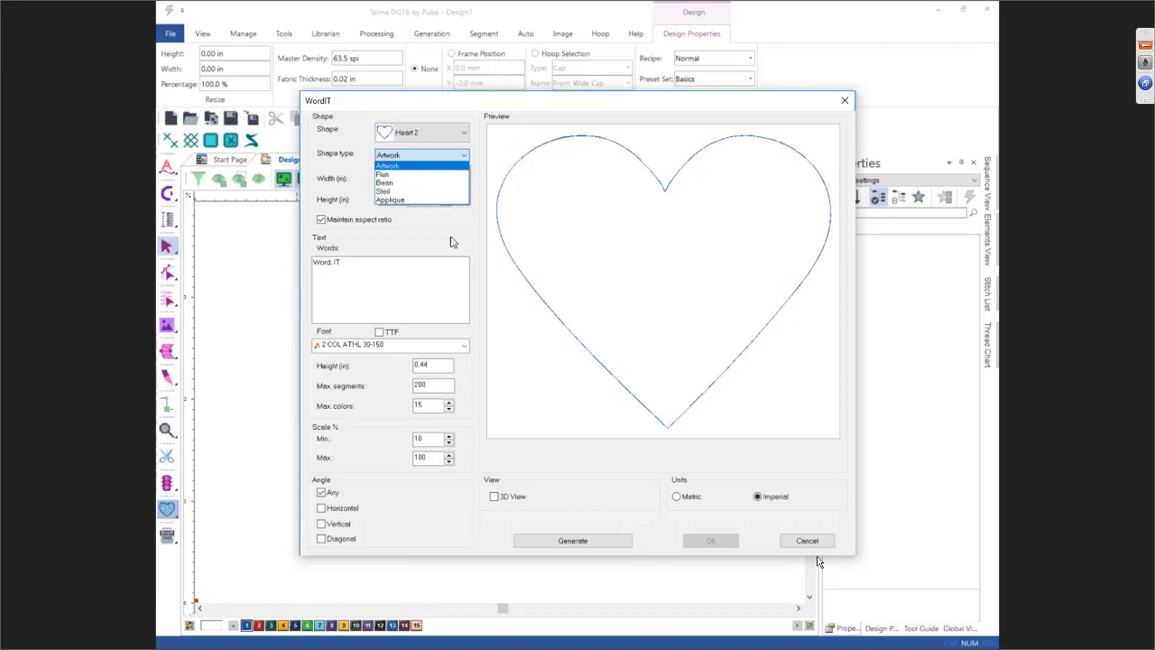
{"action": "left_click", "coordinate": [422, 194]}
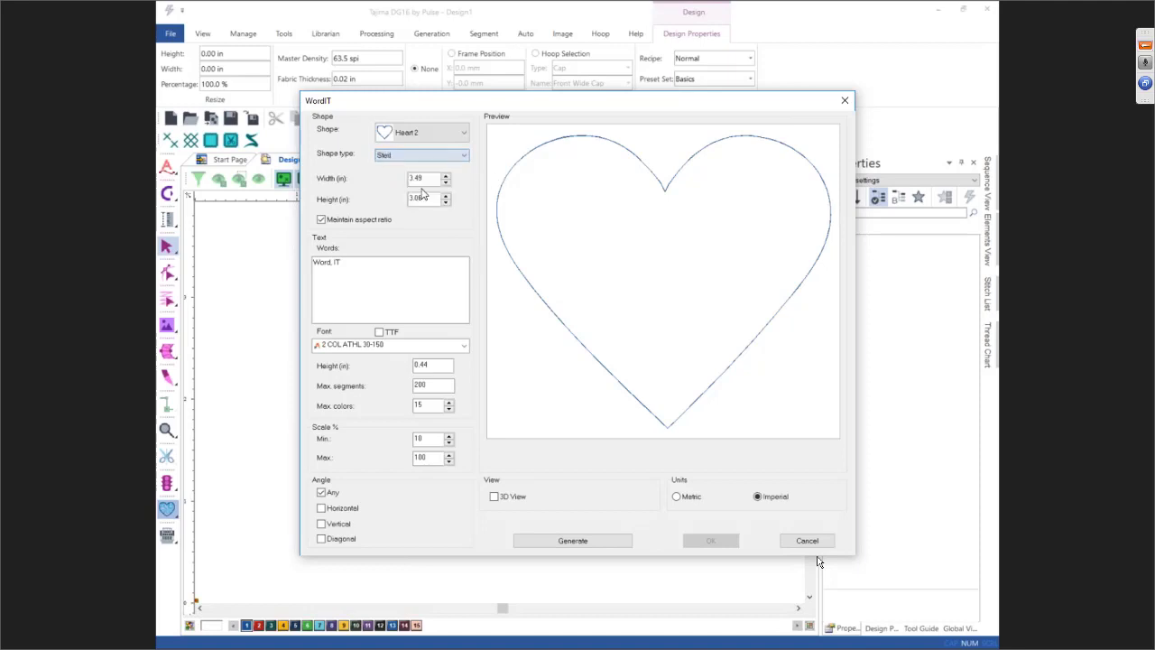
{"action": "left_click", "coordinate": [322, 220]}
{"action": "left_click_drag", "start_coordinate": [429, 200], "coordinate": [375, 204]}
{"action": "type", "text": "6"}
{"action": "key", "text": "Tab"}
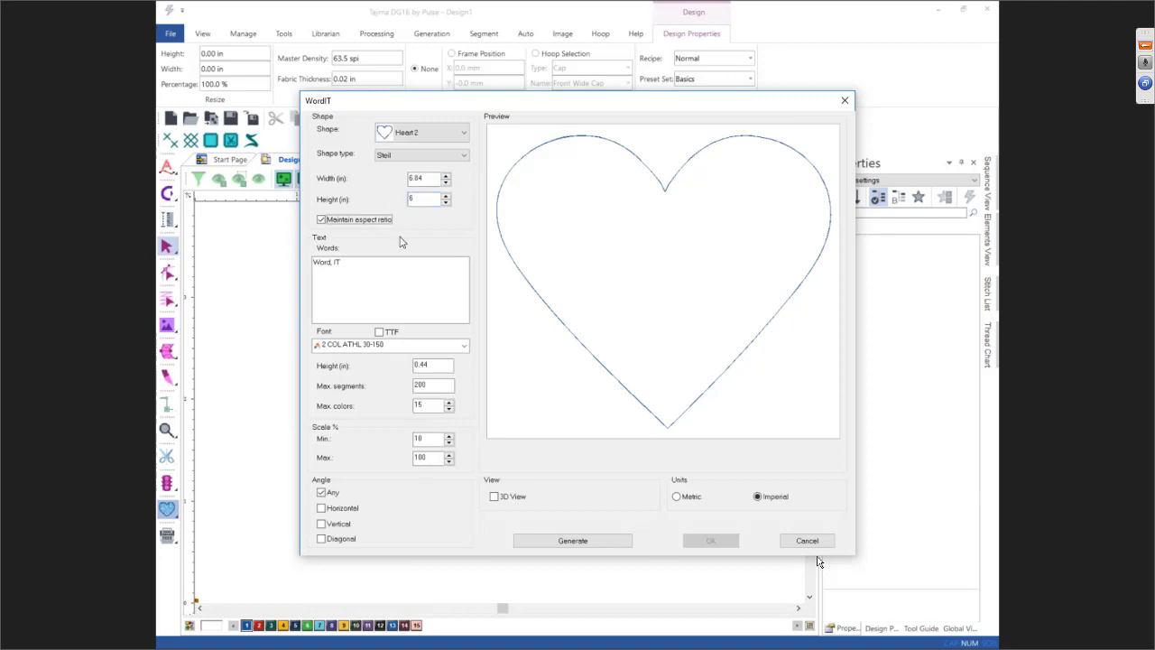
Replace the WordIT sample words with "All, You, Need, Is LOVE"
{"action": "left_click", "coordinate": [372, 268]}
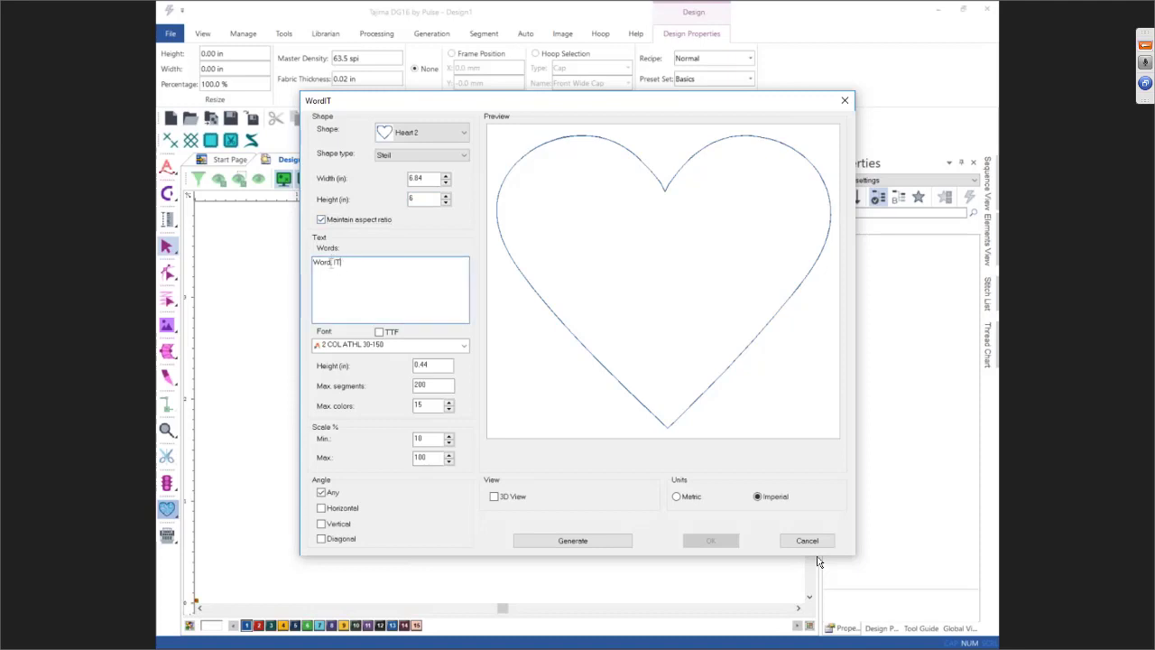
{"action": "left_click_drag", "start_coordinate": [336, 262], "coordinate": [307, 263]}
{"action": "type", "text": "All"}
{"action": "key", "text": "BackSpace"}
{"action": "type", "text": "d"}
{"action": "type", "text": "s LOVE"}
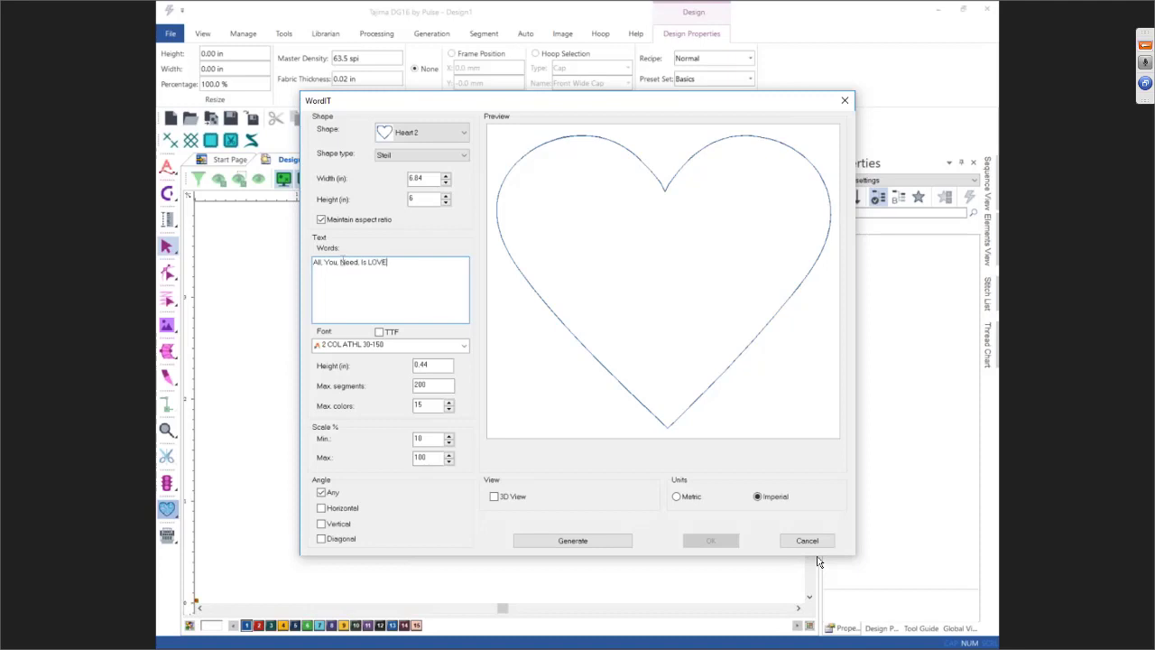
Set the lettering font to Abbey Medium and generate the words inside the heart
{"action": "left_click", "coordinate": [386, 350]}
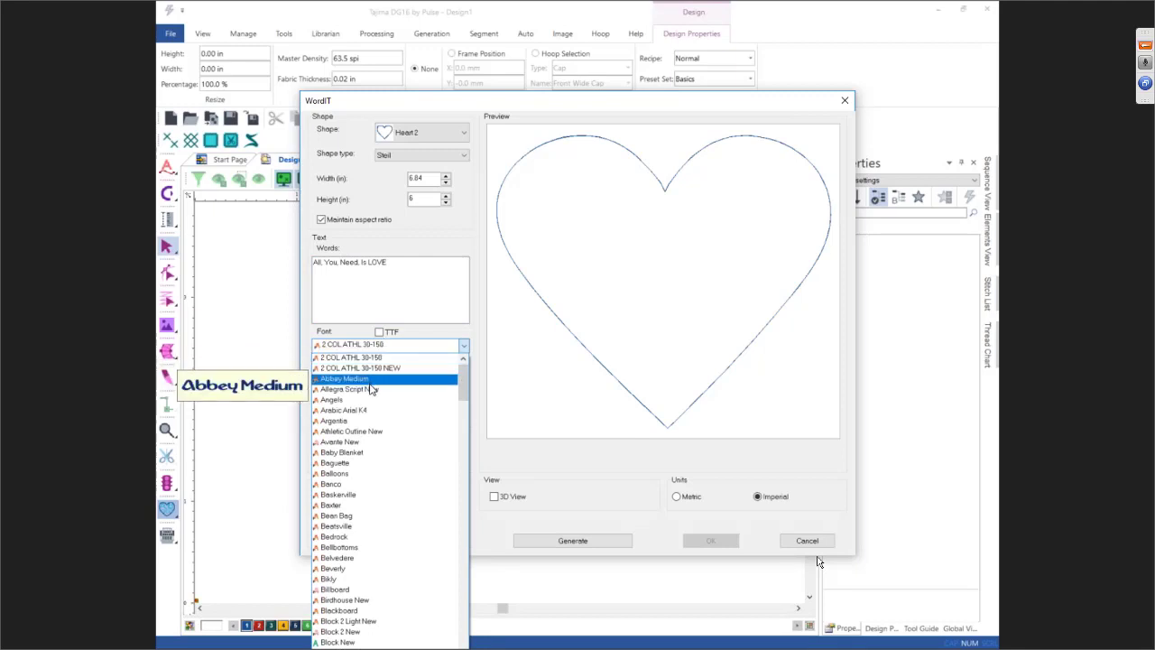
{"action": "left_click", "coordinate": [373, 379]}
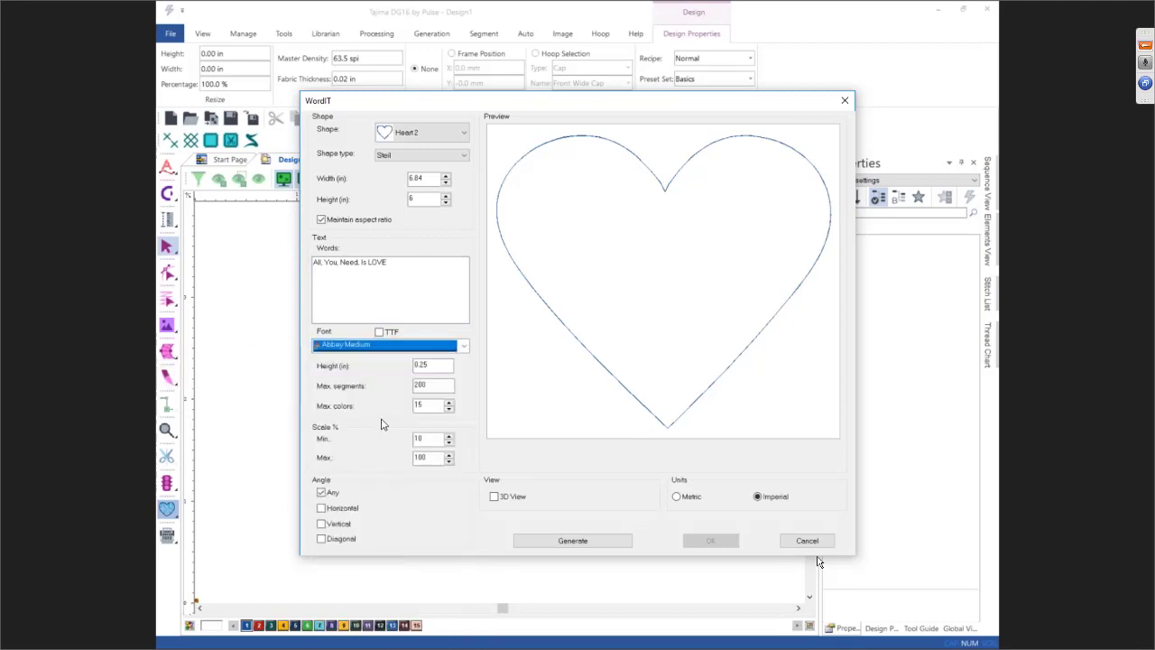
{"action": "left_click", "coordinate": [550, 542]}
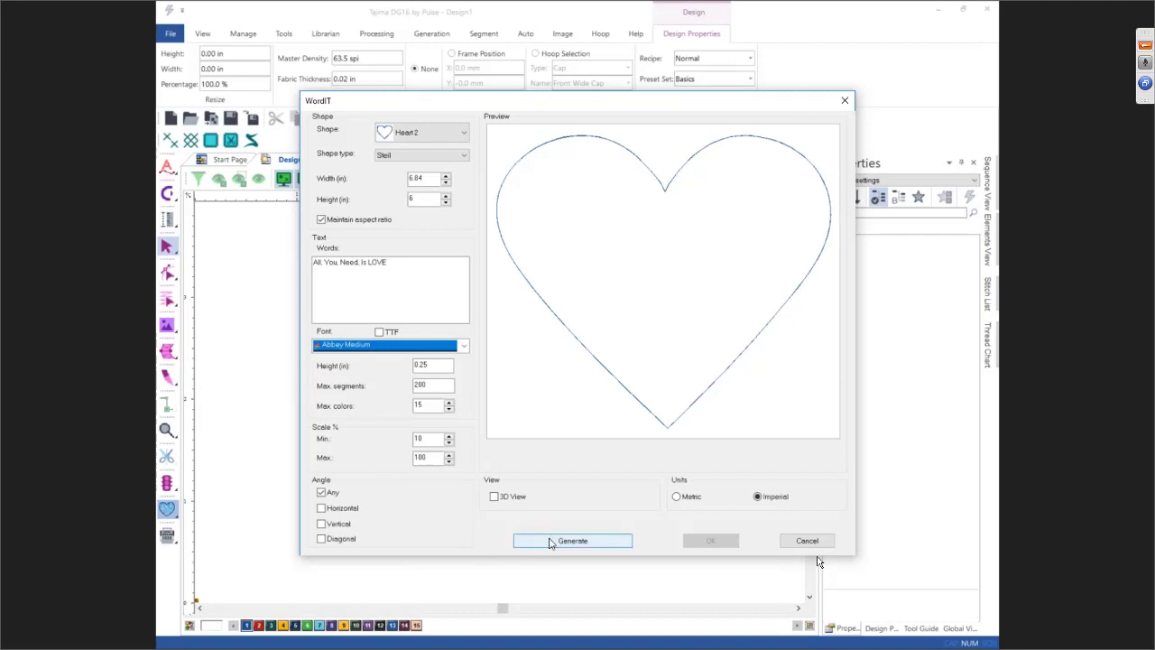
{"action": "left_click", "coordinate": [549, 542]}
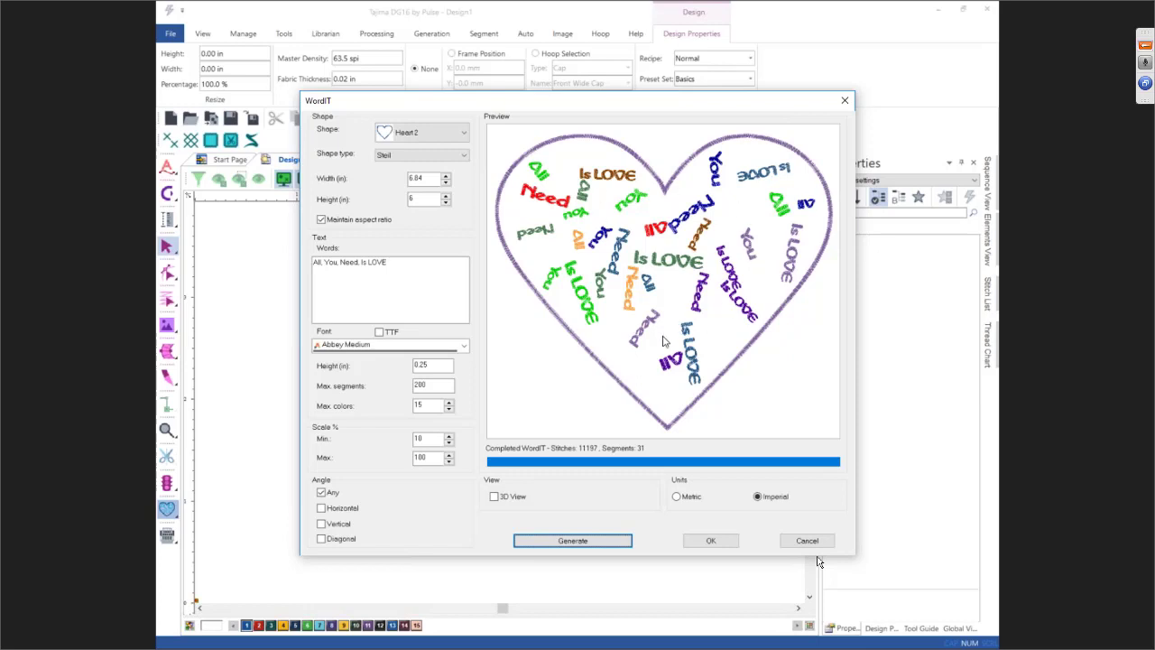
Accept the generated word heart into the design, deselect it and fit the whole design in view
{"action": "left_click", "coordinate": [713, 541]}
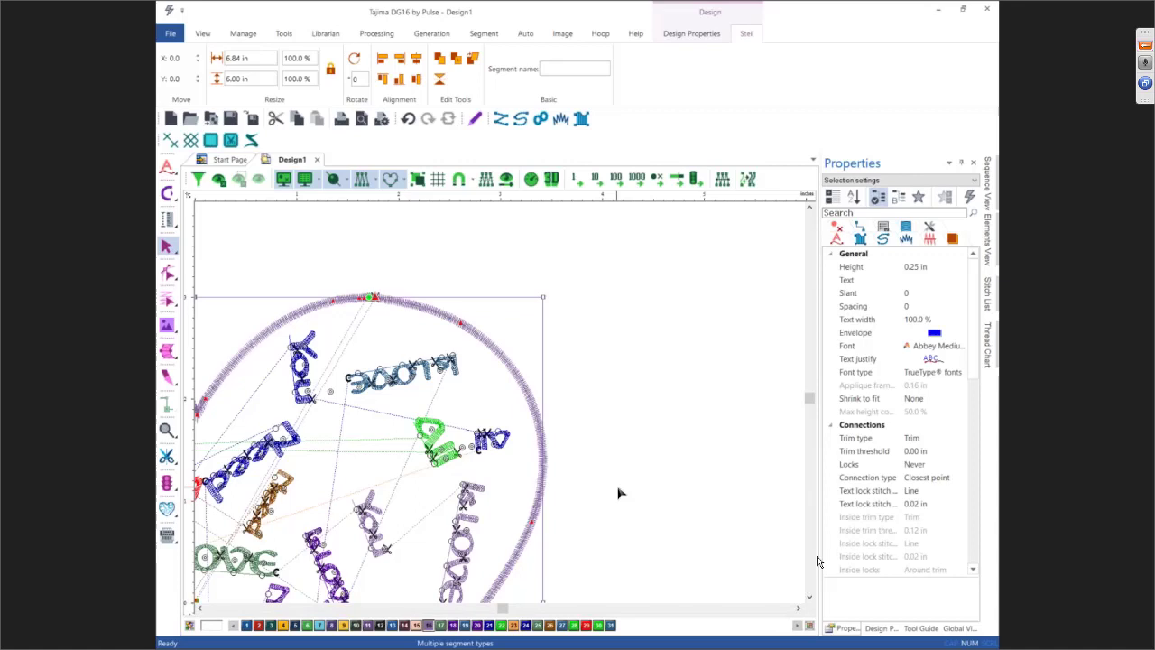
{"action": "left_click", "coordinate": [658, 479]}
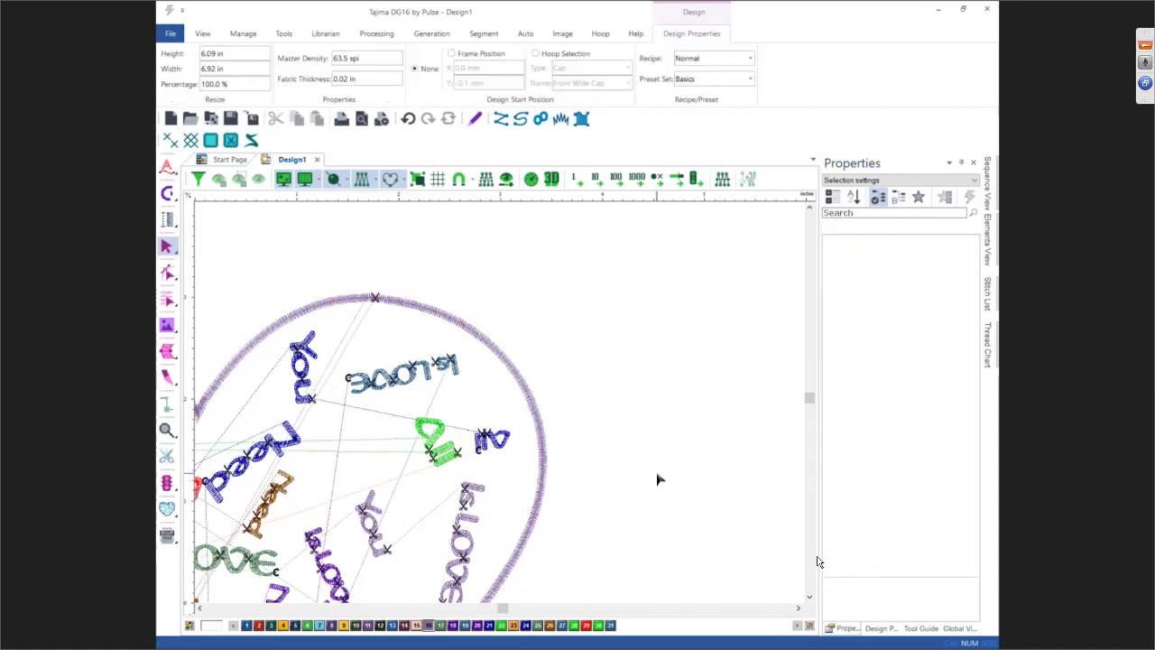
{"action": "key", "text": "0"}
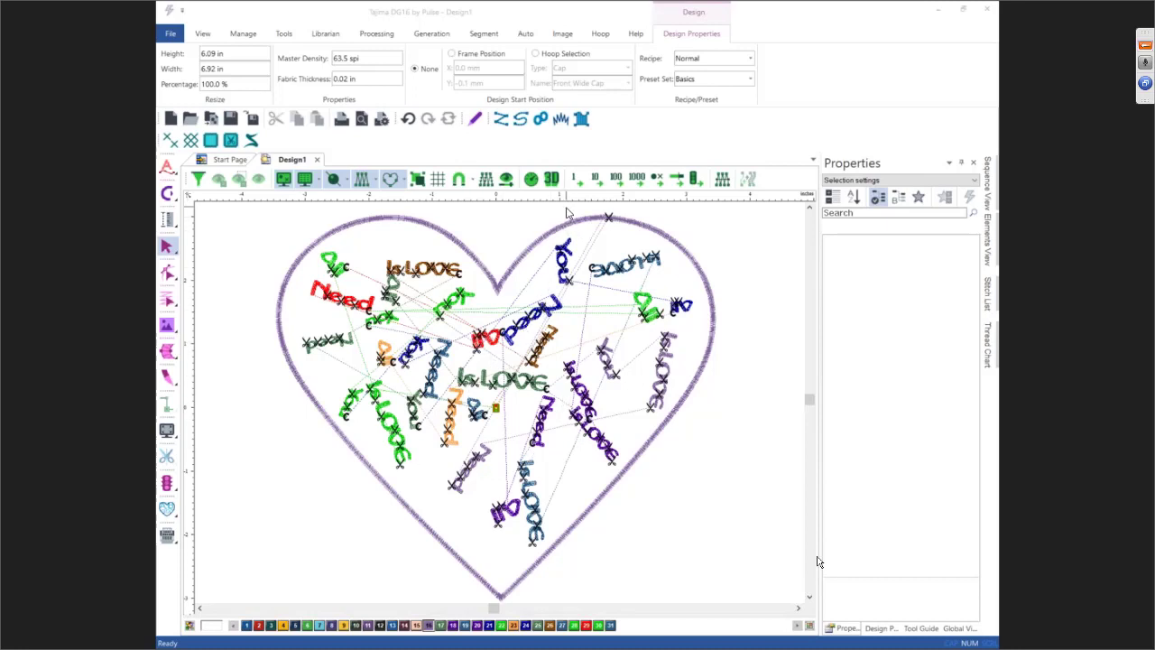
Check the program's version information and close it
{"action": "left_click", "coordinate": [635, 36]}
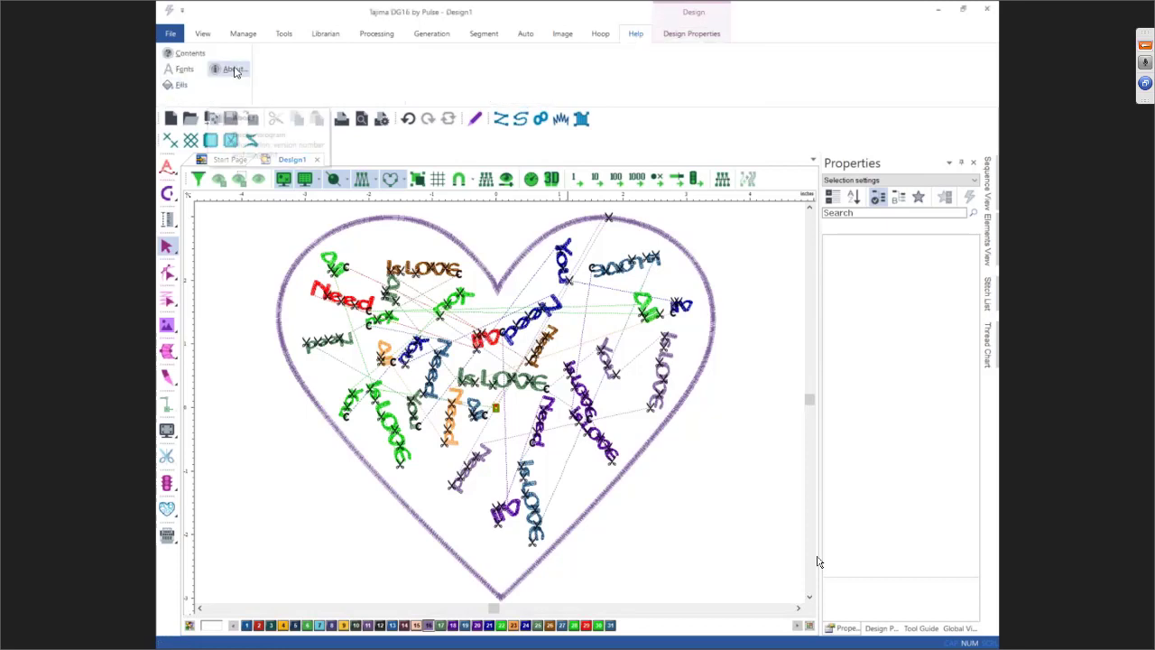
{"action": "left_click", "coordinate": [234, 69]}
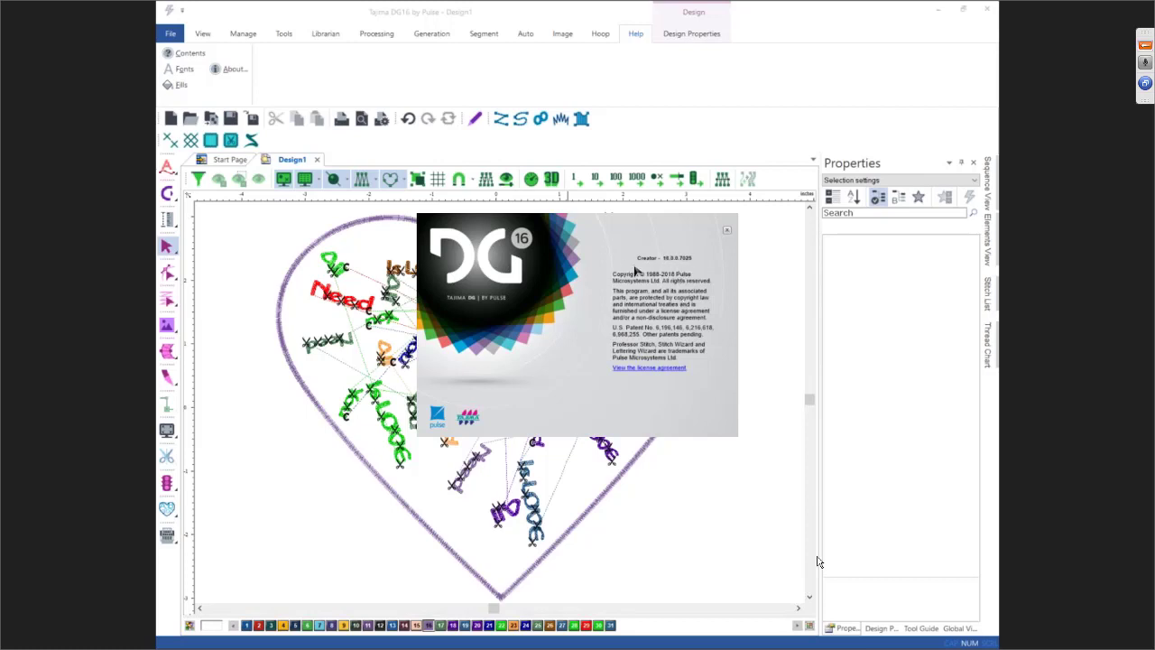
{"action": "left_click", "coordinate": [727, 232]}
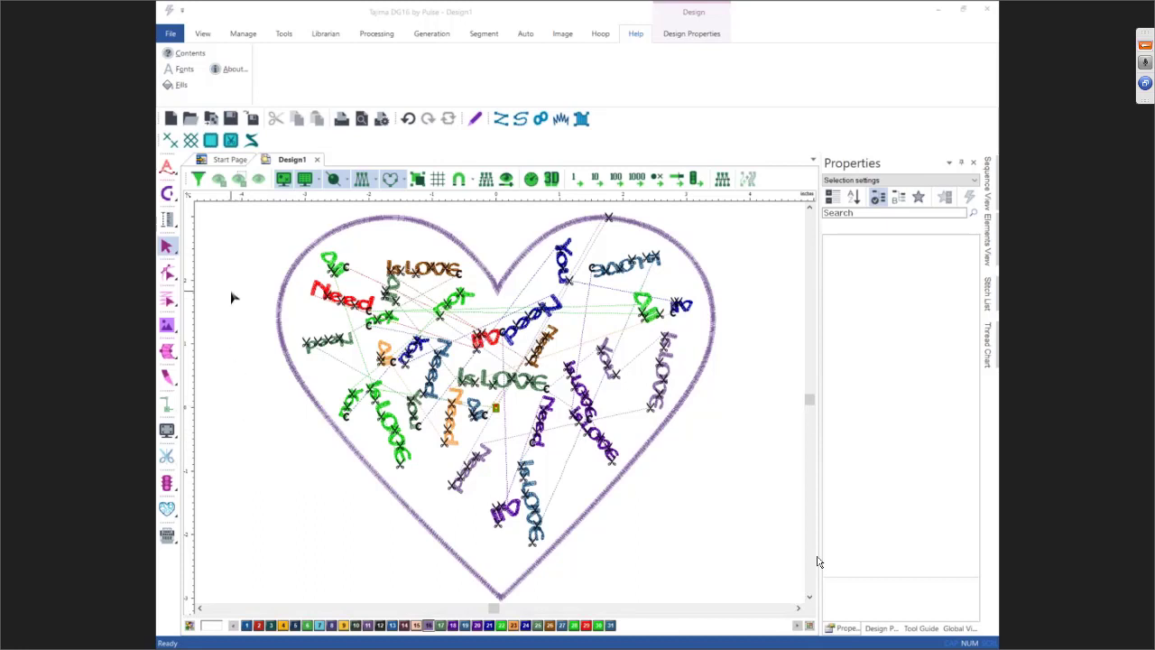
Create another blank design and import Emoji 56 into the middle of the canvas at about 1.5 in wide
{"action": "left_click", "coordinate": [171, 119]}
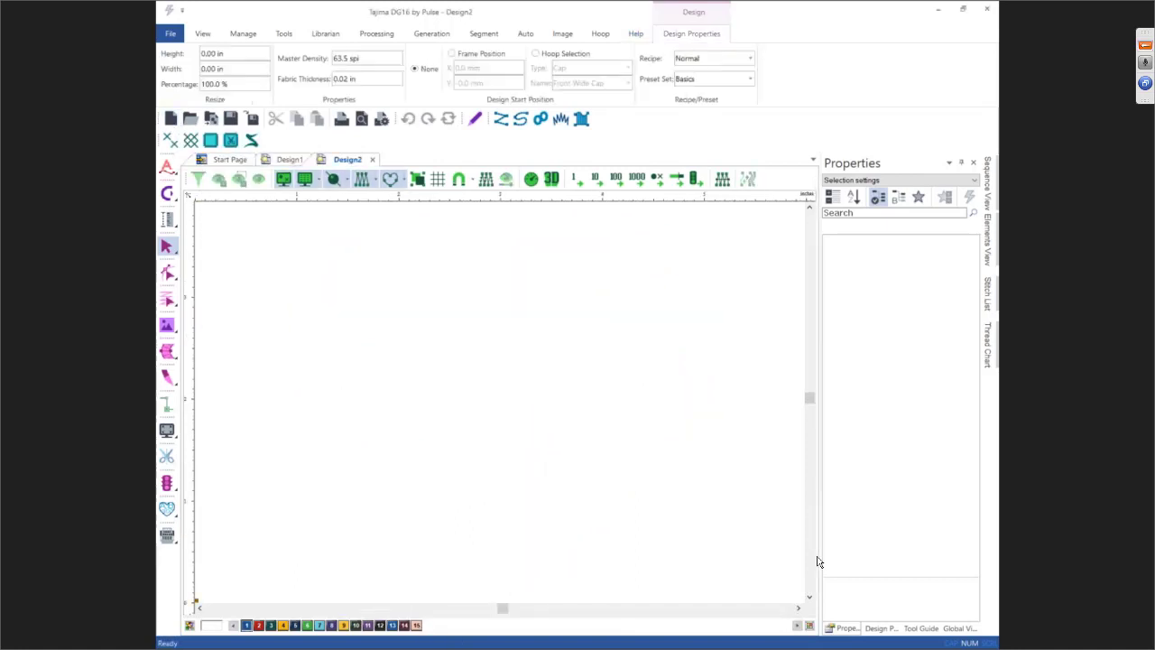
{"action": "left_click", "coordinate": [167, 510]}
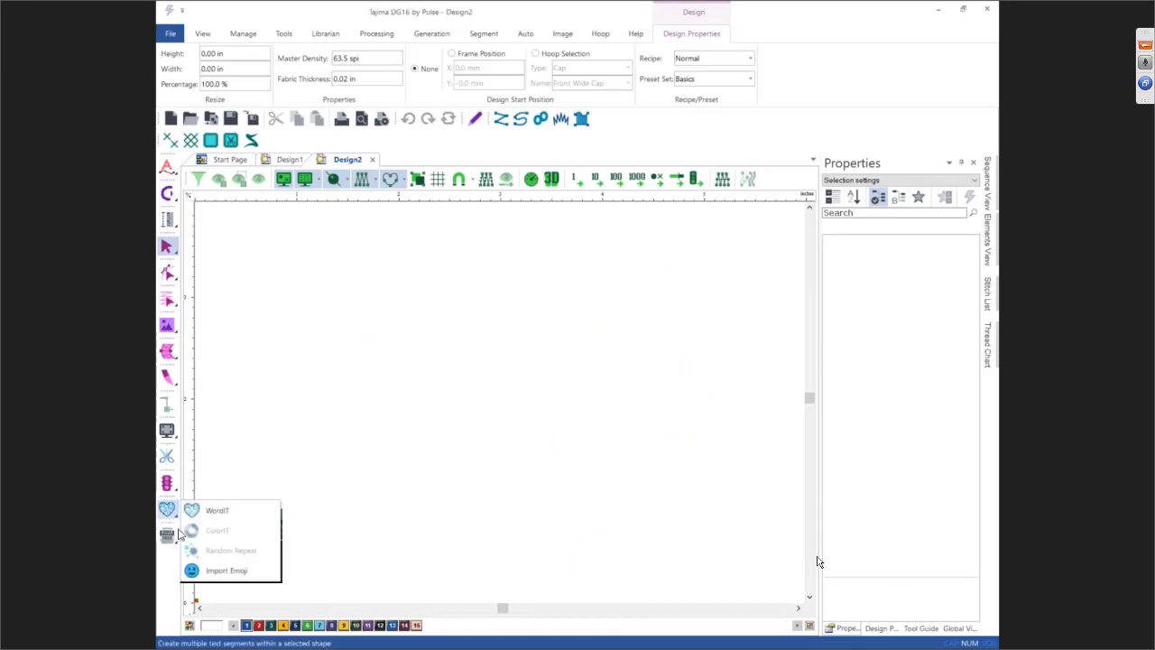
{"action": "left_click", "coordinate": [223, 572]}
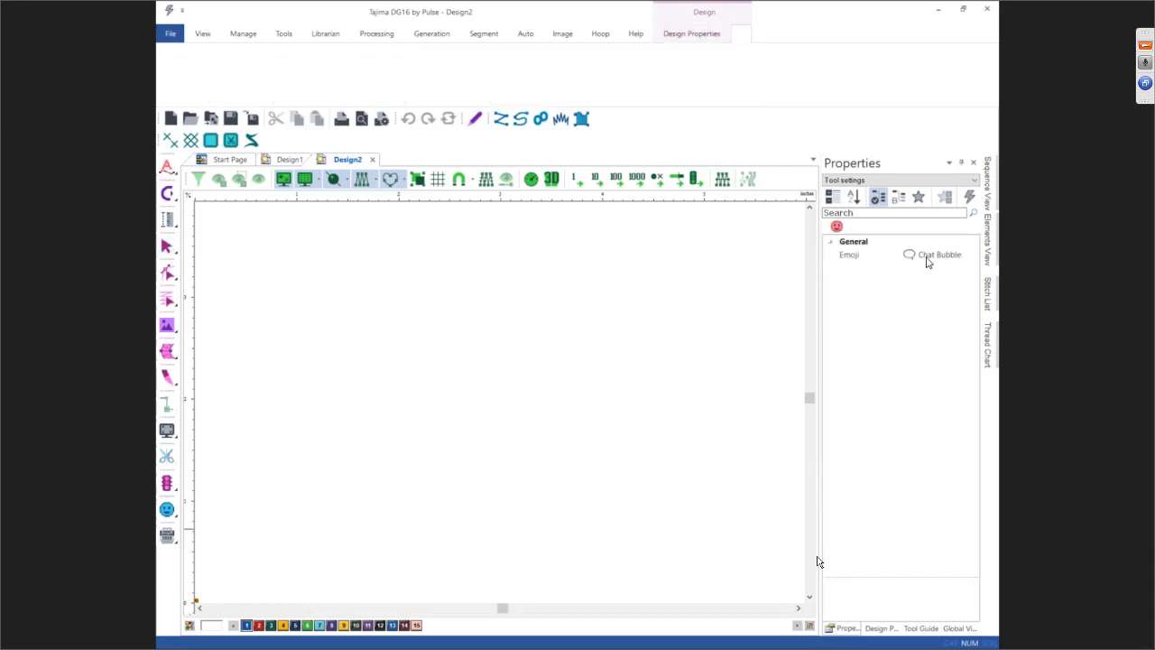
{"action": "left_click", "coordinate": [927, 258]}
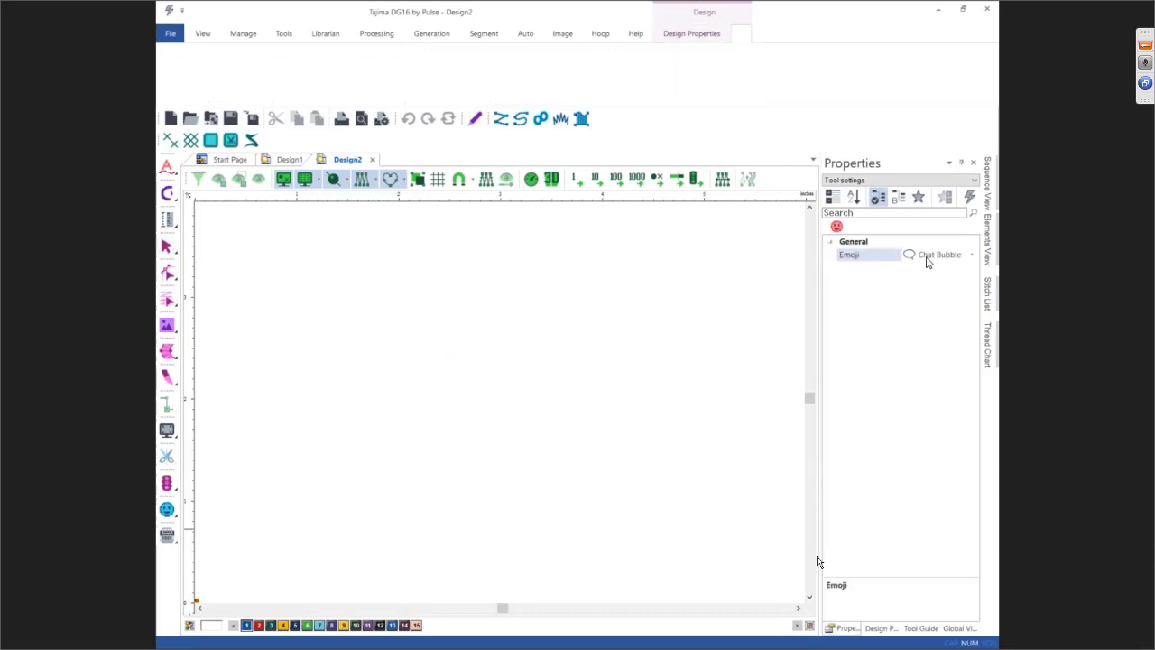
{"action": "left_click", "coordinate": [973, 257]}
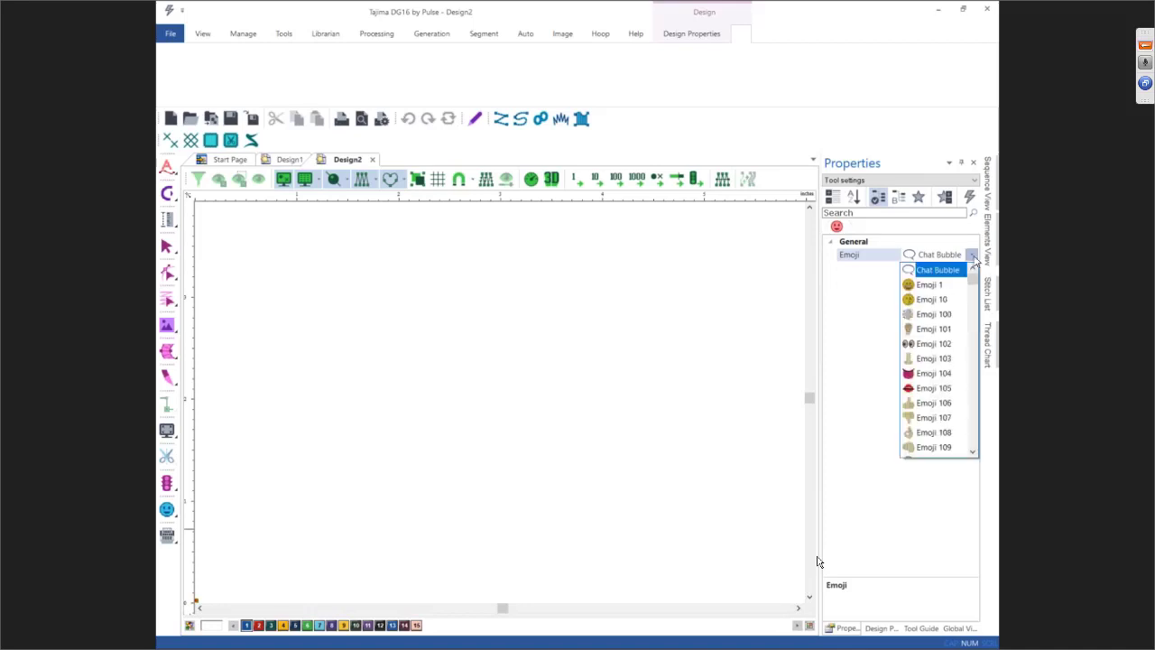
{"action": "left_click_drag", "start_coordinate": [972, 282], "coordinate": [977, 413]}
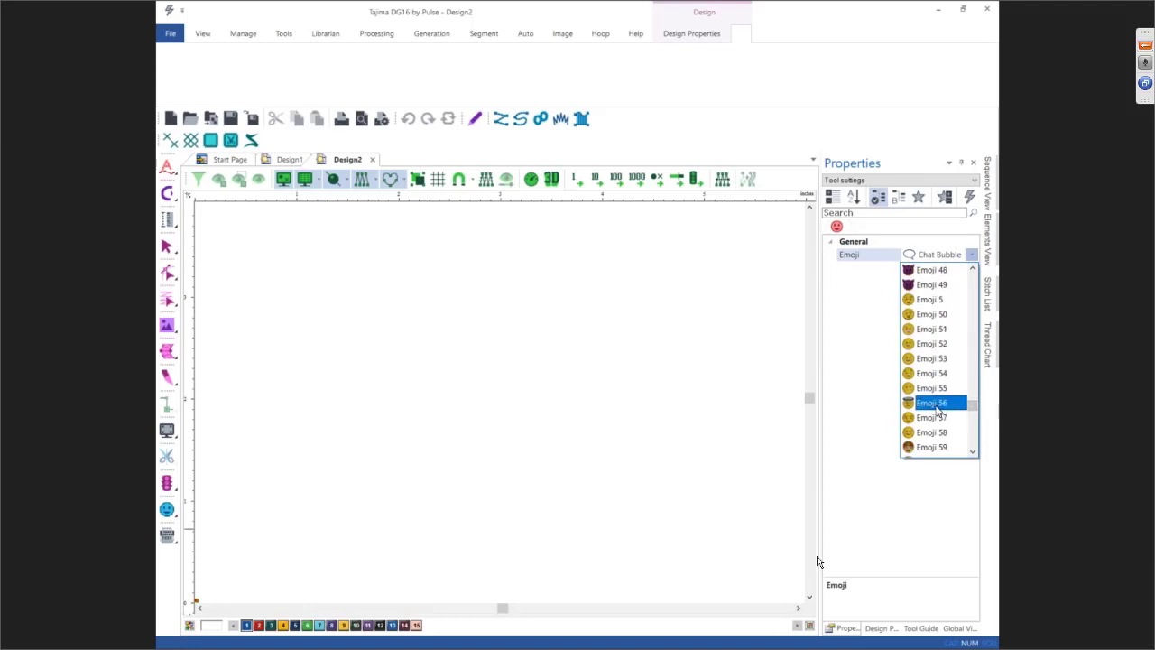
{"action": "left_click", "coordinate": [938, 411]}
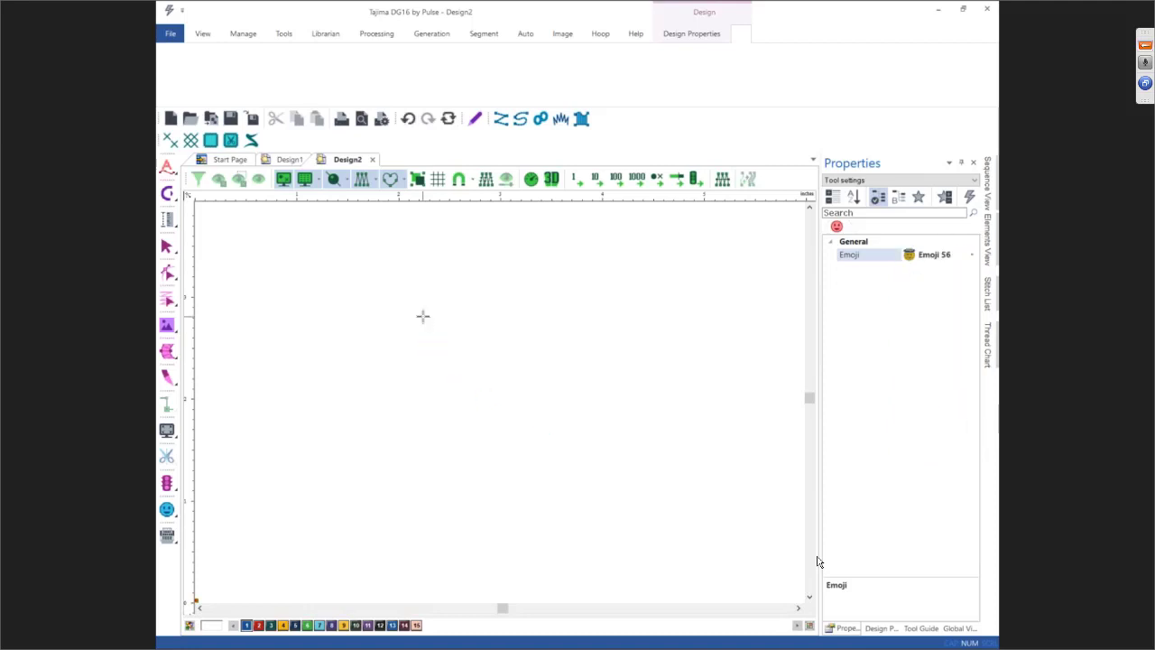
{"action": "left_click_drag", "start_coordinate": [424, 293], "coordinate": [576, 448]}
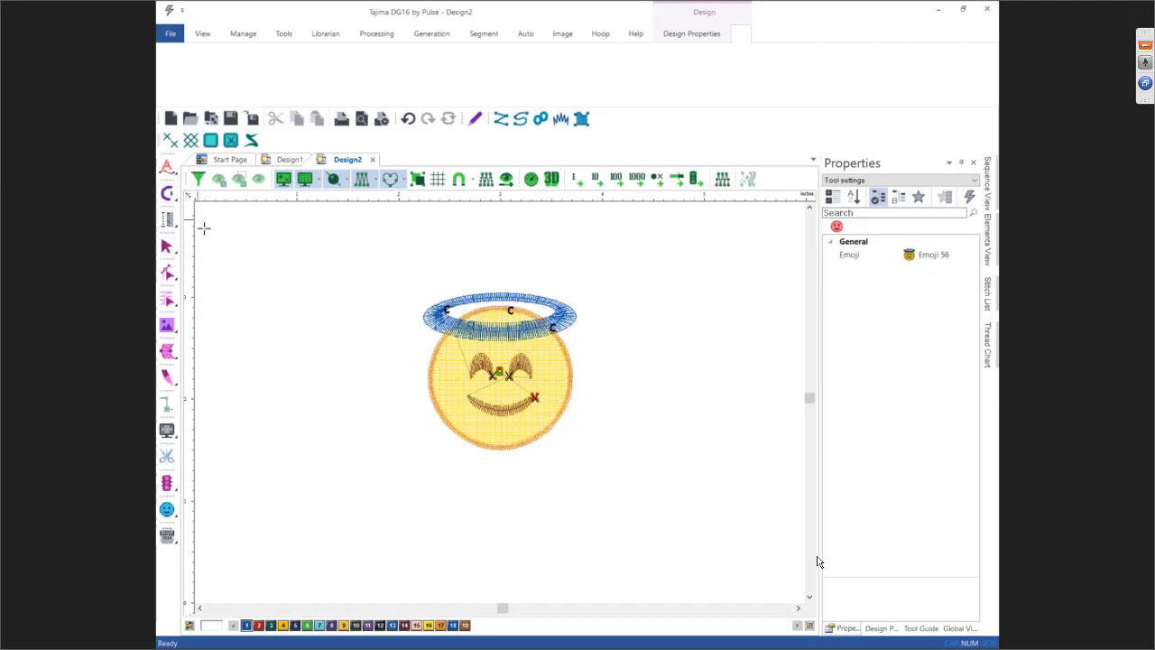
Import Emoji 49 at about 1.4 in wide below and right of the angel emoji, and finish importing
{"action": "left_click", "coordinate": [936, 260]}
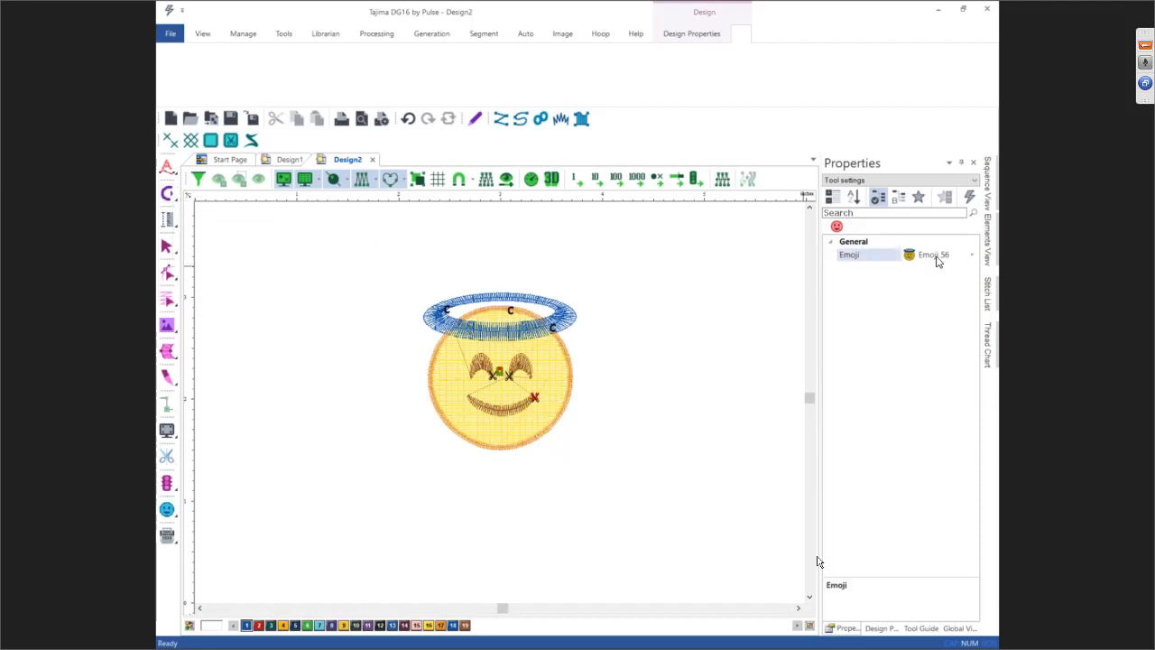
{"action": "left_click", "coordinate": [972, 257]}
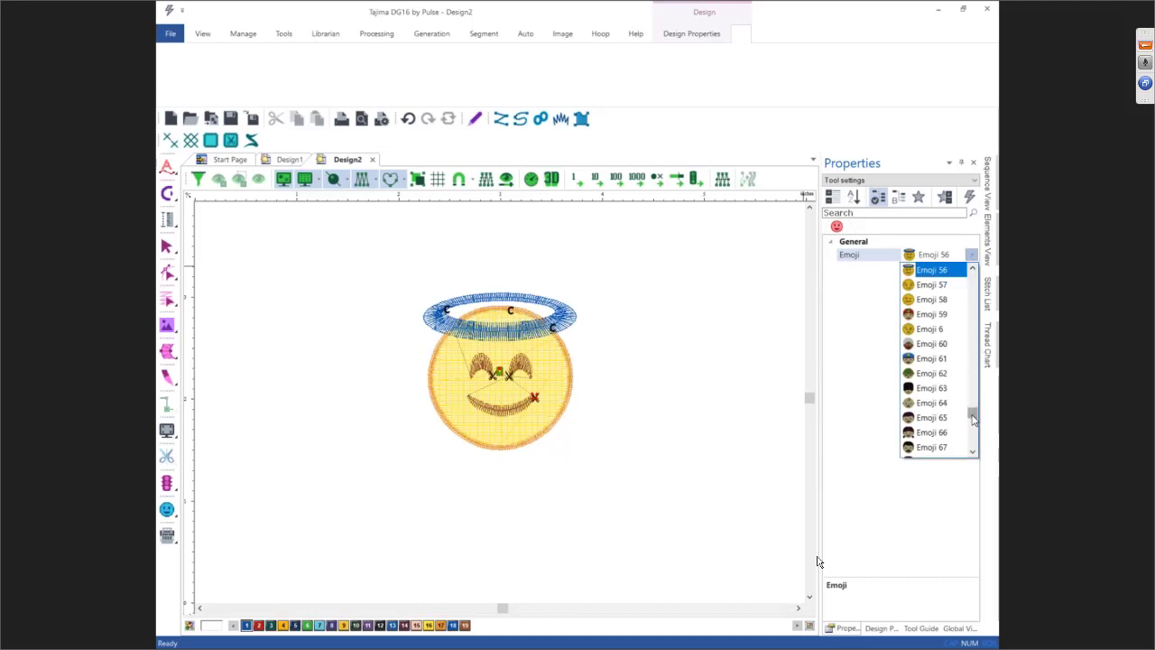
{"action": "left_click_drag", "start_coordinate": [973, 415], "coordinate": [973, 410]}
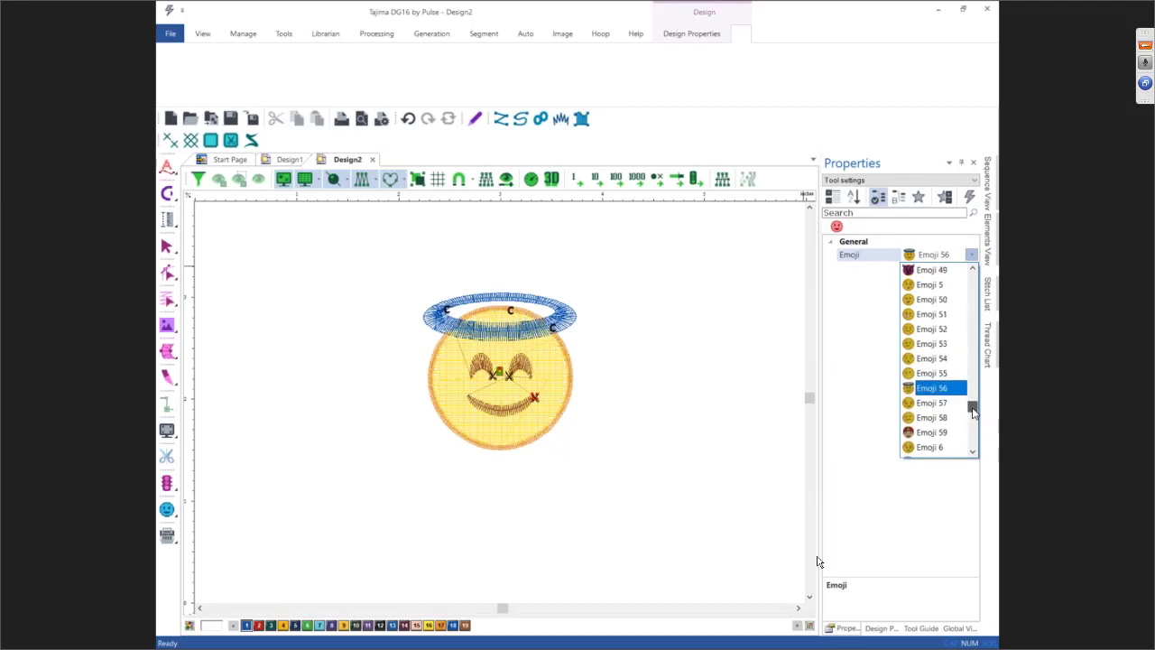
{"action": "left_click", "coordinate": [931, 270]}
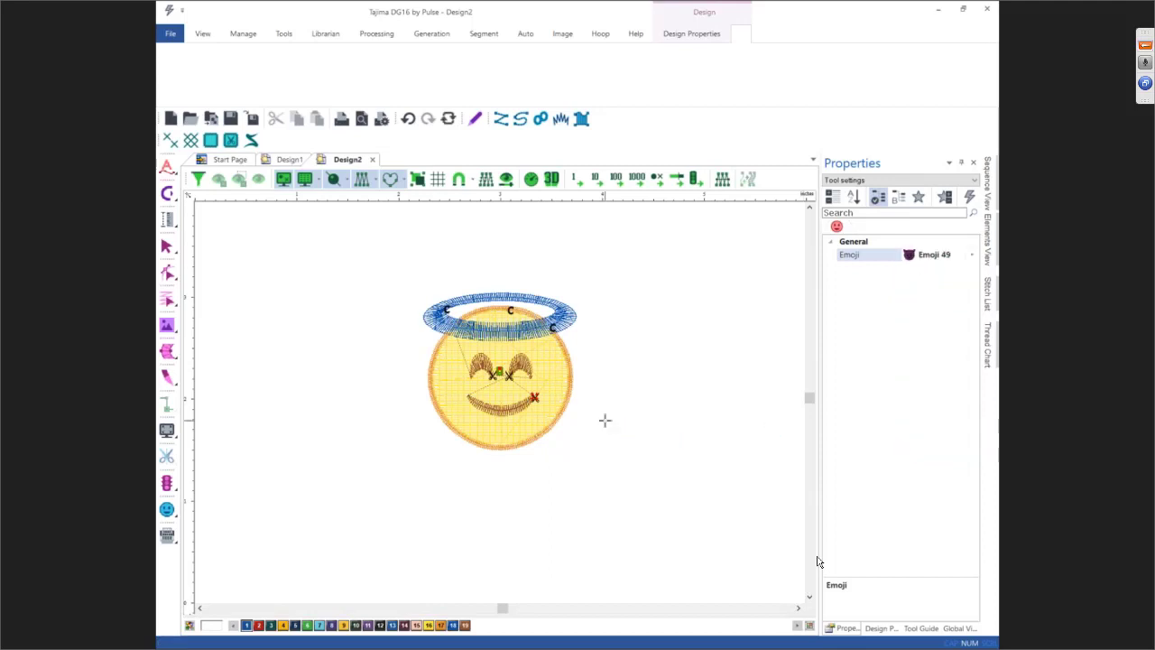
{"action": "left_click_drag", "start_coordinate": [620, 423], "coordinate": [745, 531]}
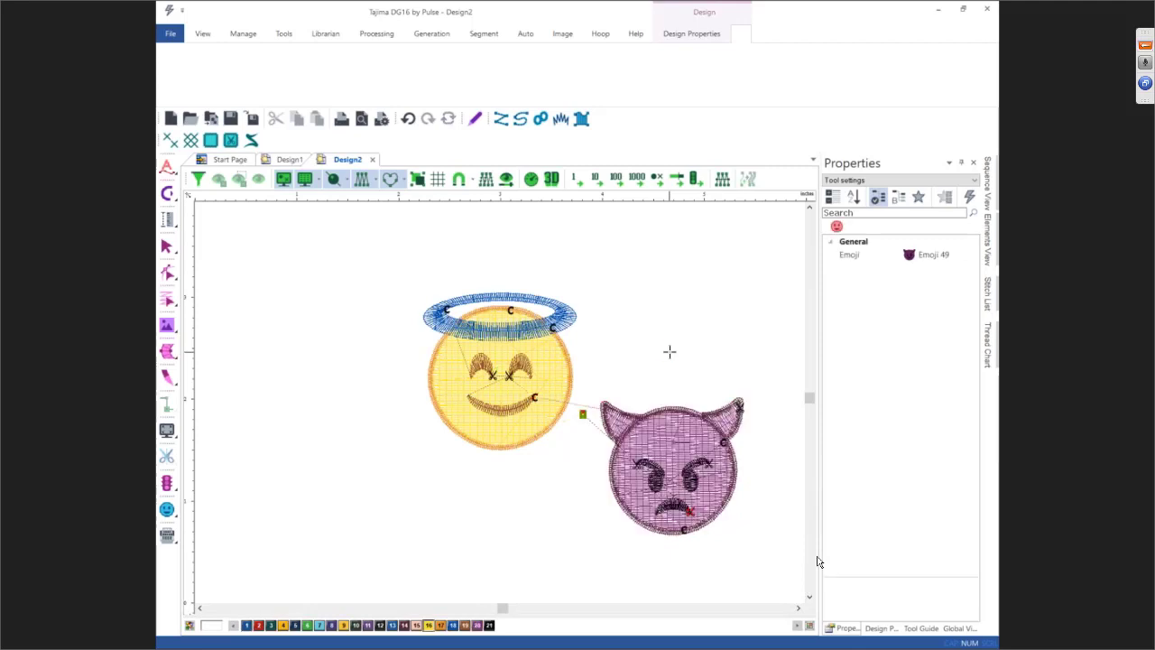
{"action": "key", "text": "Escape"}
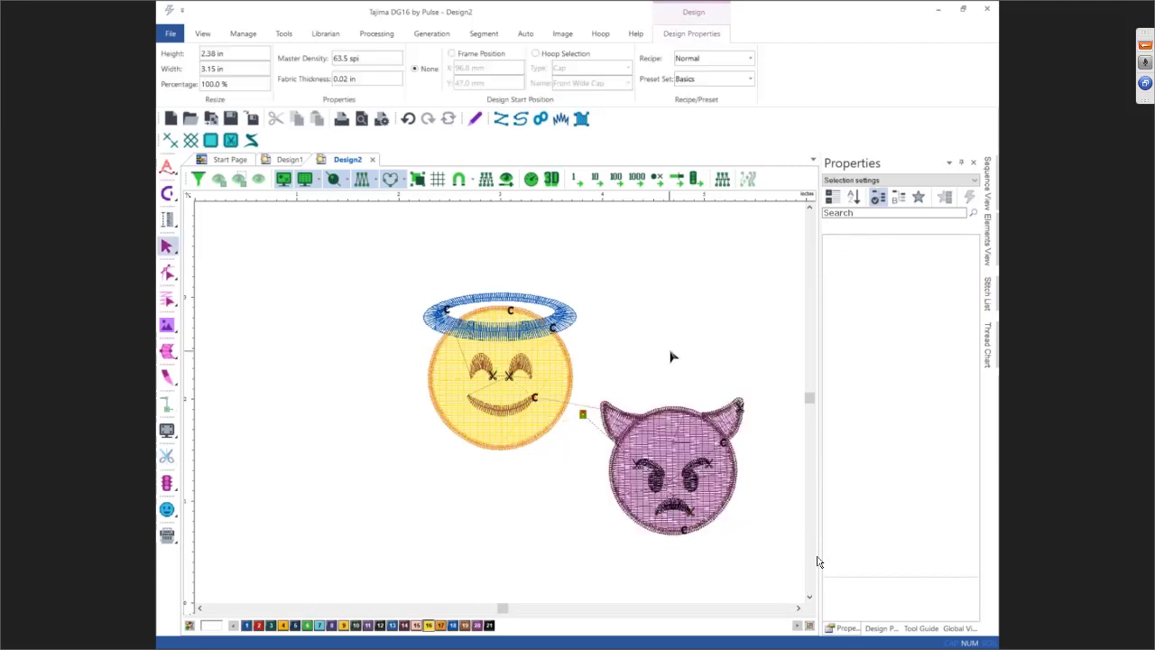
Select both emojis together and start a Random Repeat with them
{"action": "scroll", "coordinate": [670, 357], "scroll_direction": "down", "scroll_amount": 1}
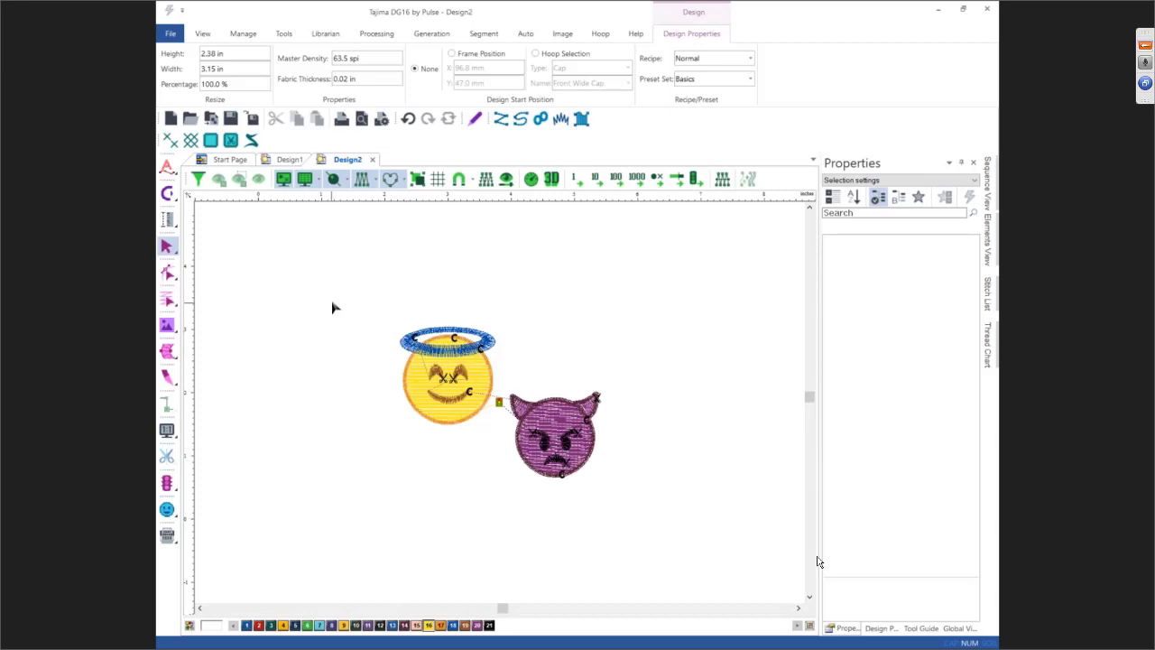
{"action": "left_click_drag", "start_coordinate": [334, 301], "coordinate": [633, 514]}
{"action": "left_click", "coordinate": [167, 510]}
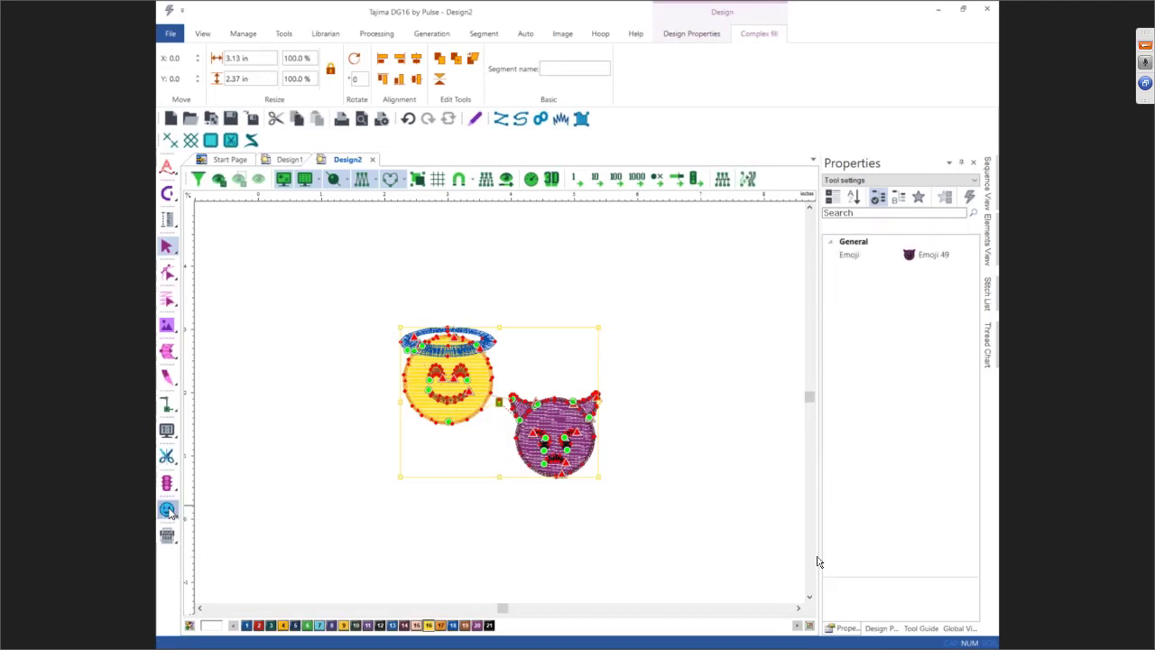
{"action": "left_click", "coordinate": [169, 511]}
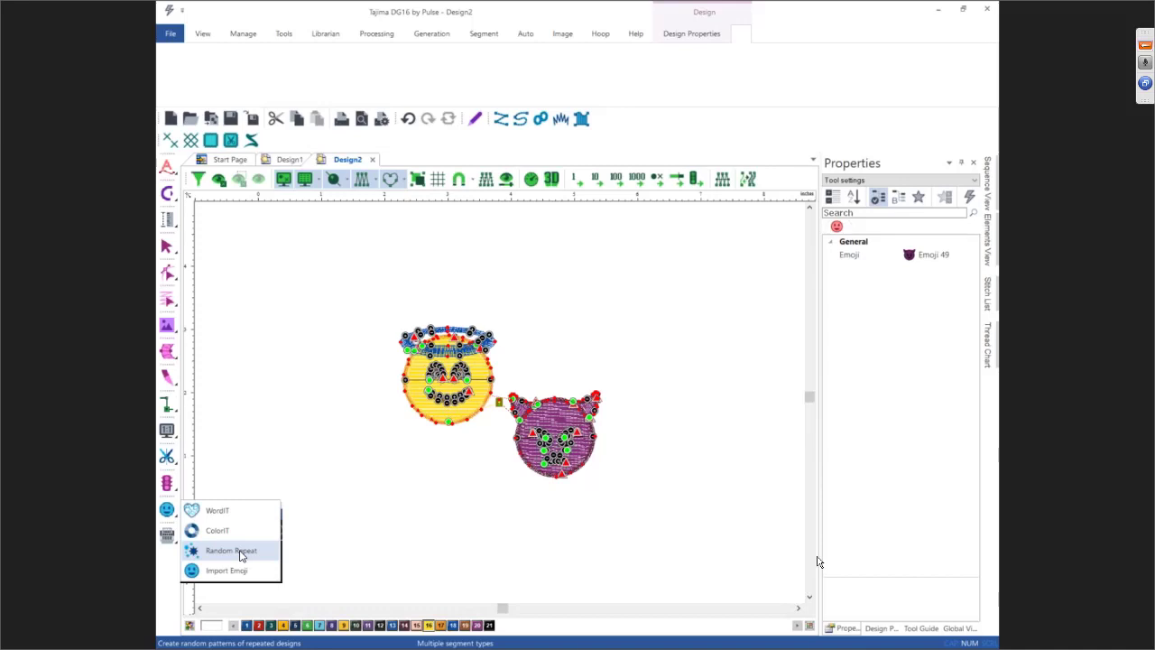
{"action": "left_click", "coordinate": [238, 550]}
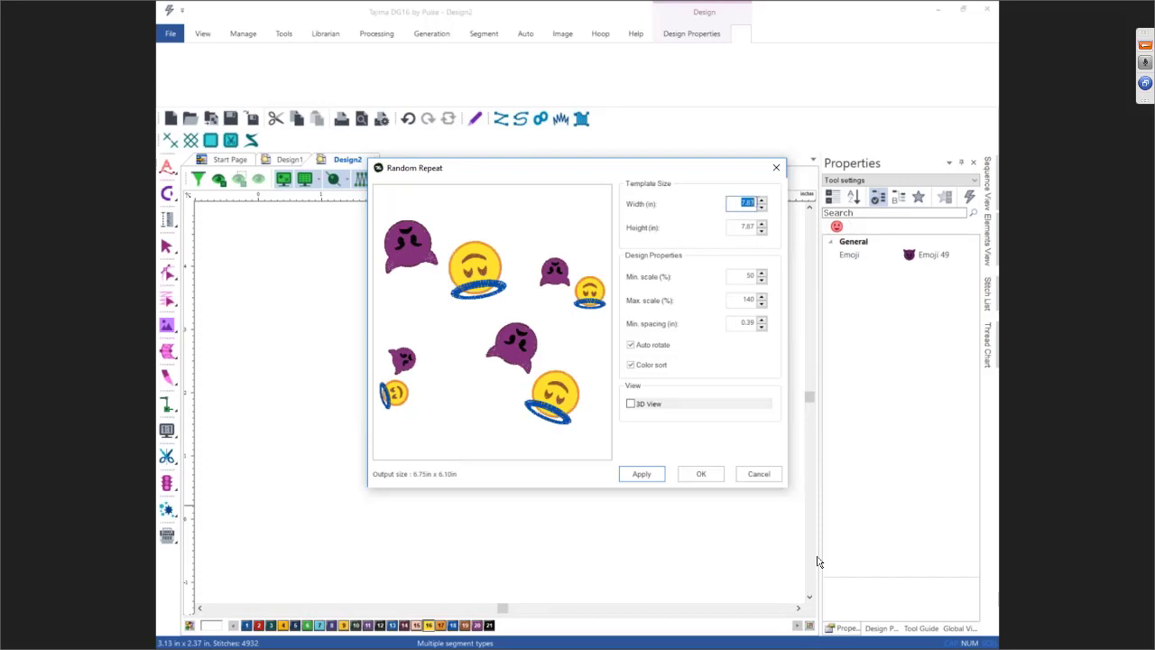
Generate the random repeat with a template width of 10 in, accept it into the design and deselect everything
{"action": "type", "text": "10"}
{"action": "key", "text": "Tab"}
{"action": "key", "text": "BackSpace"}
{"action": "left_click", "coordinate": [733, 274]}
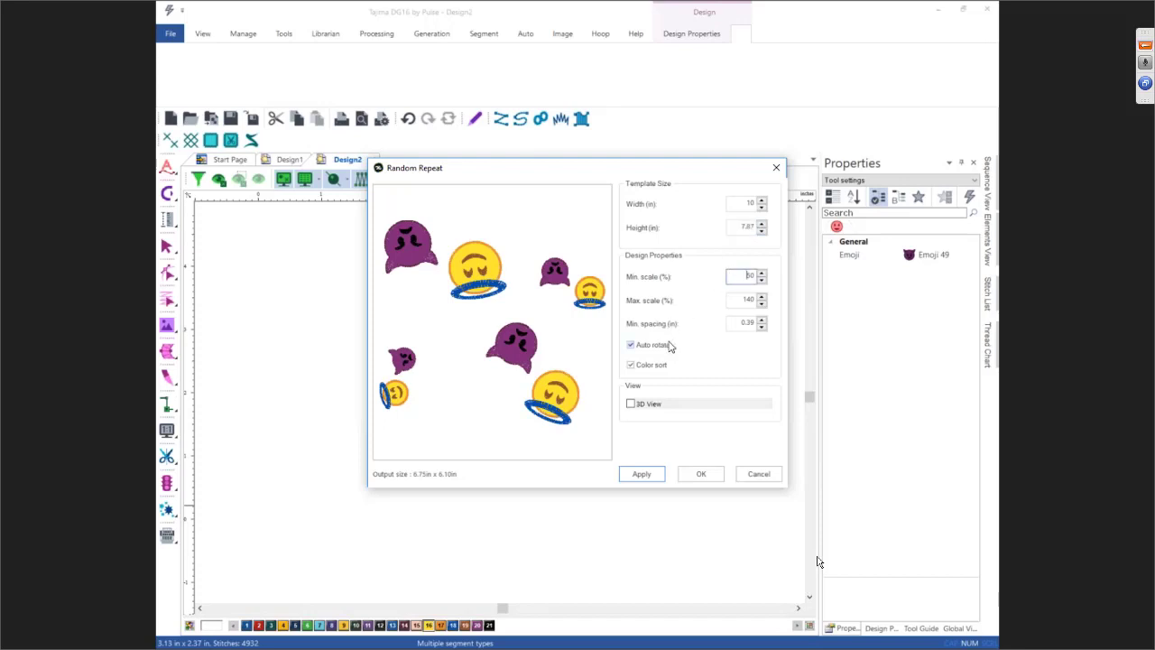
{"action": "left_click", "coordinate": [641, 473]}
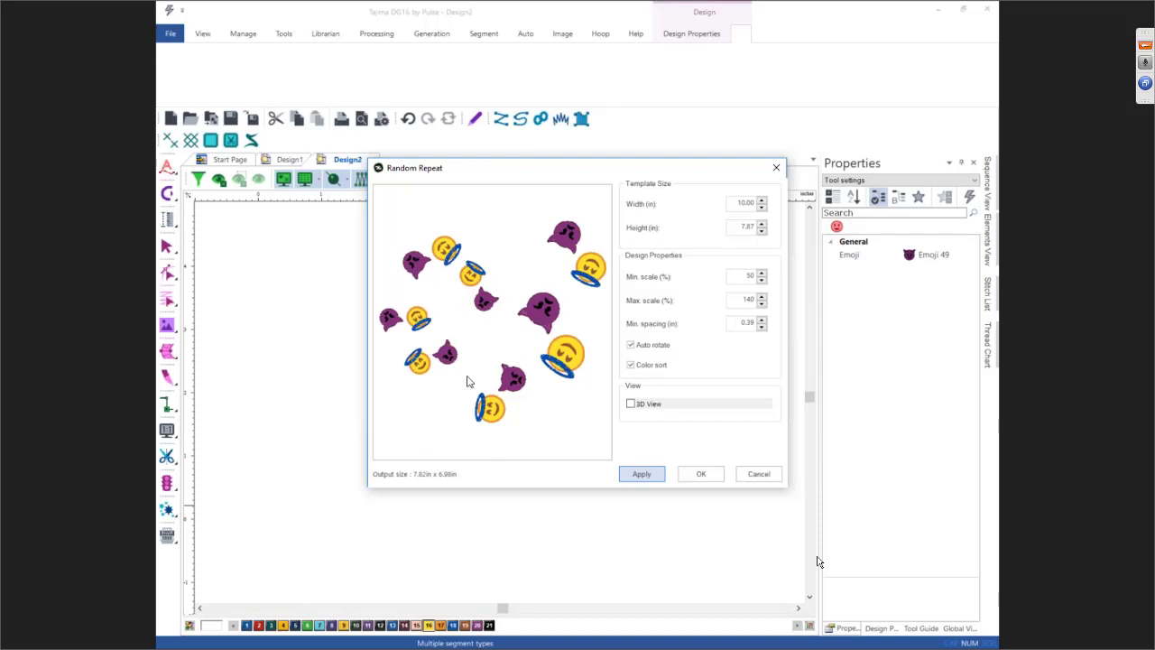
{"action": "left_click", "coordinate": [701, 474]}
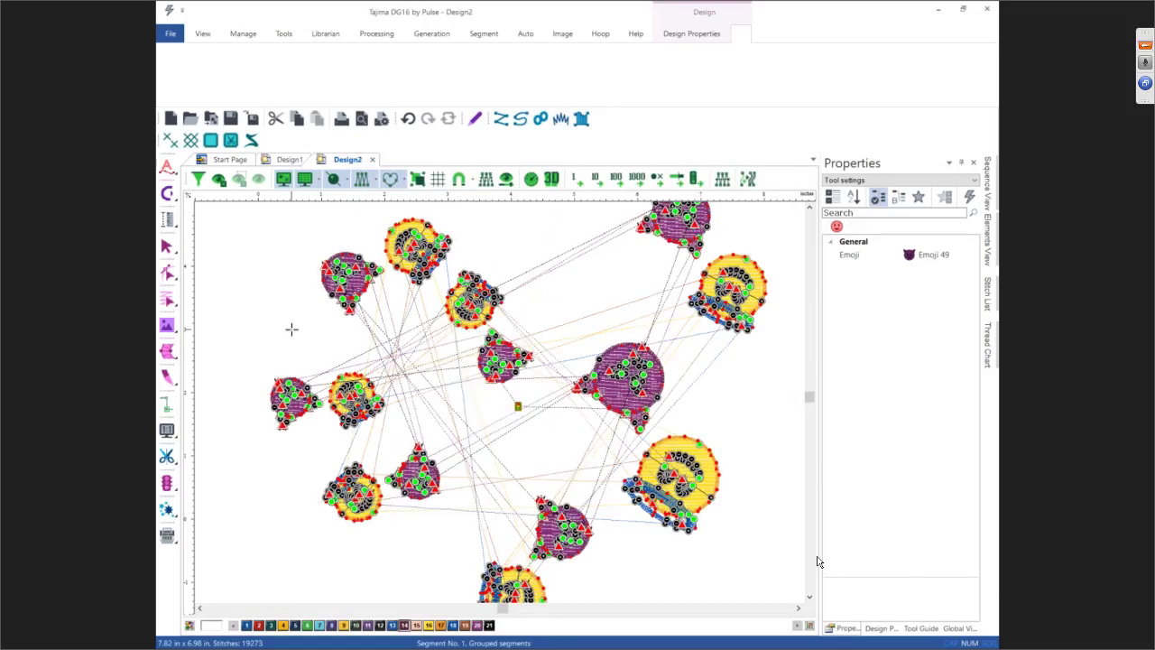
{"action": "left_click", "coordinate": [166, 246]}
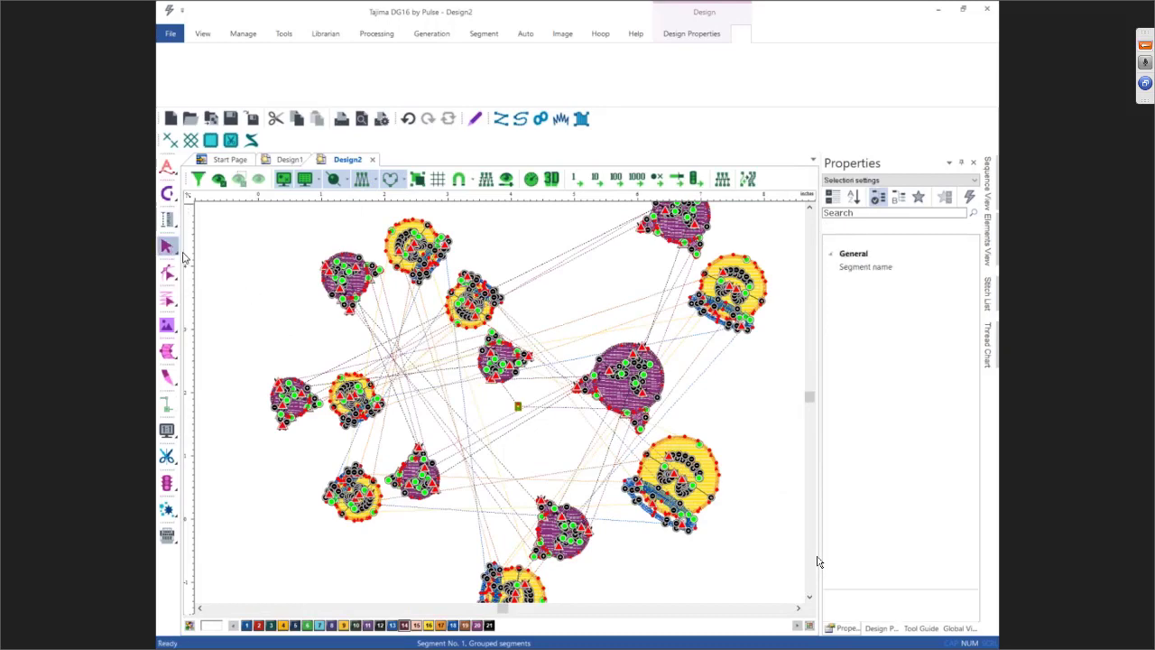
{"action": "key", "text": "ctrl+a"}
{"action": "left_click", "coordinate": [237, 285]}
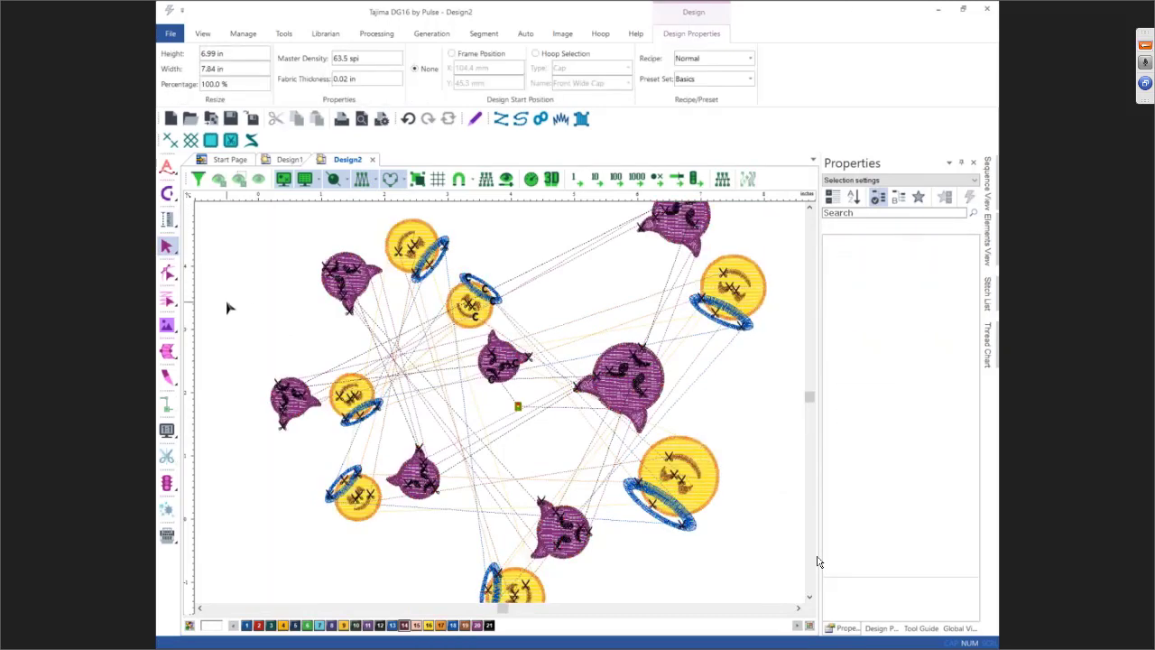
{"action": "scroll", "coordinate": [231, 307], "scroll_direction": "down", "scroll_amount": 1}
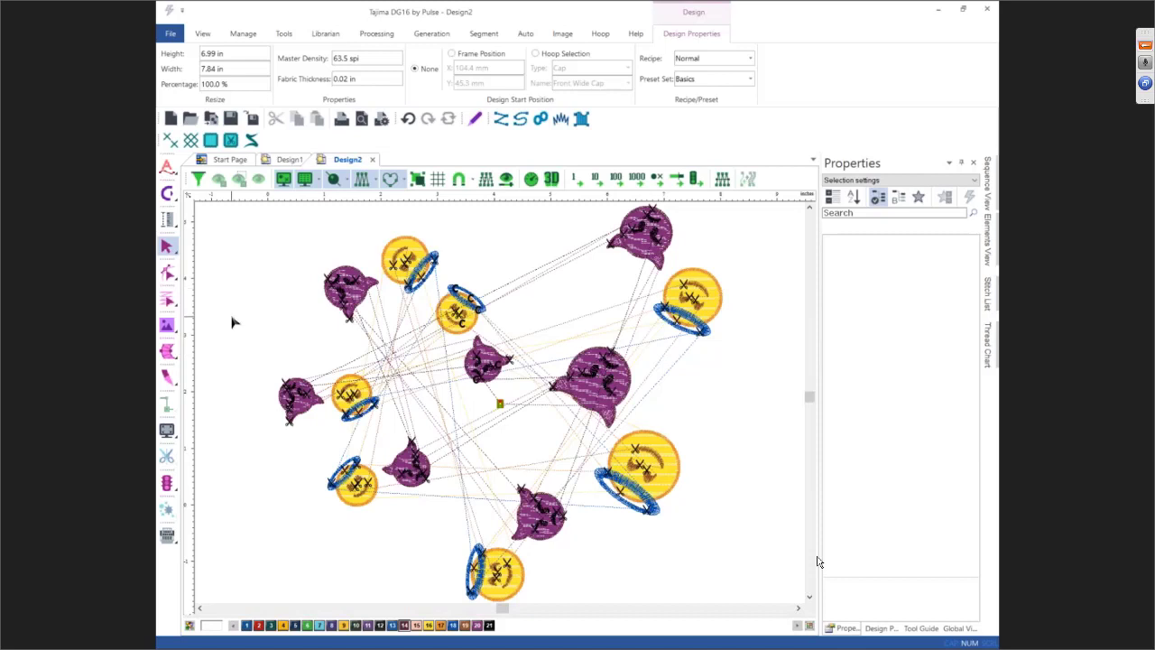
Try ColorIT's Lighten and Darken effects on all the design's thread colors, undoing each one
{"action": "left_click", "coordinate": [171, 513]}
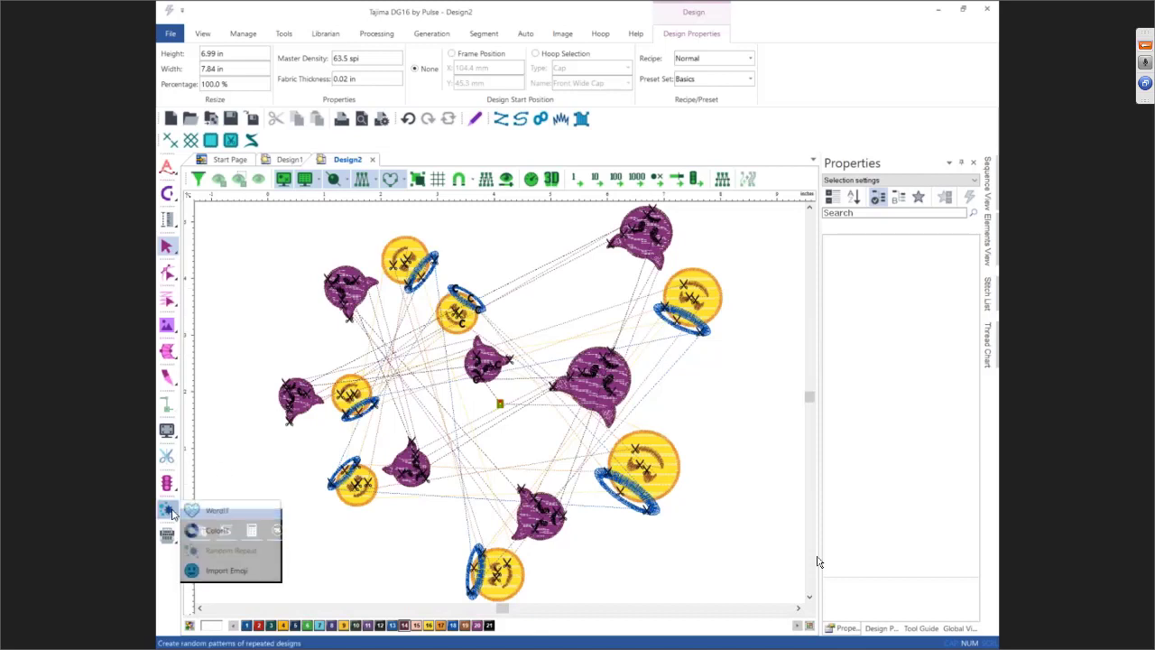
{"action": "left_click", "coordinate": [214, 535]}
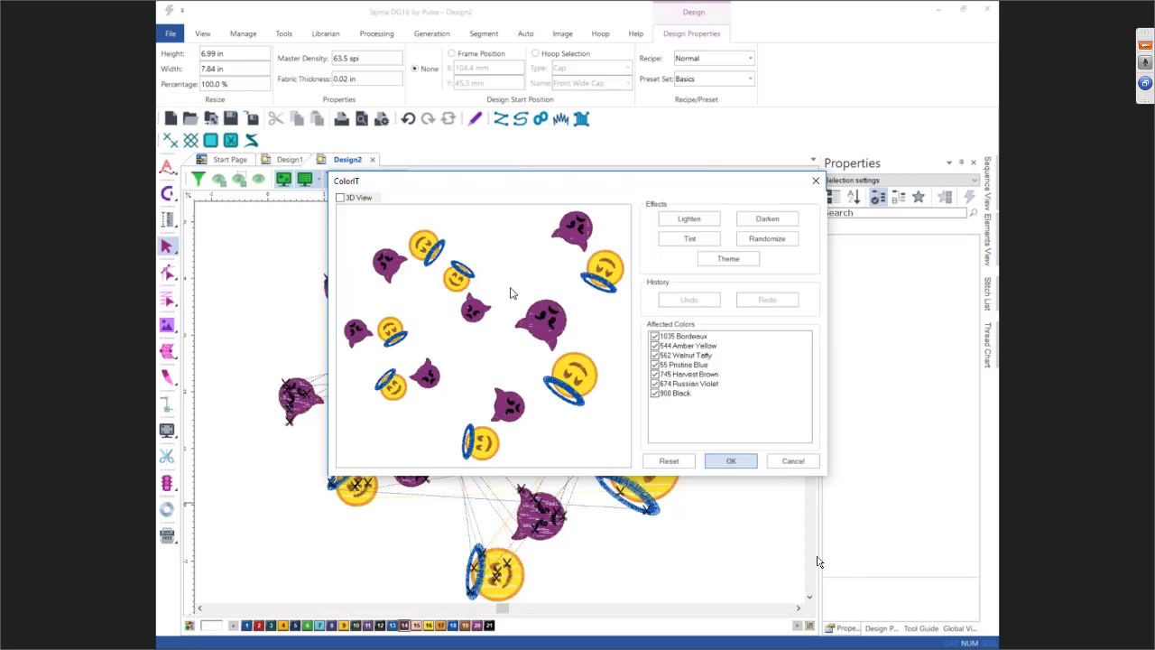
{"action": "left_click", "coordinate": [686, 220]}
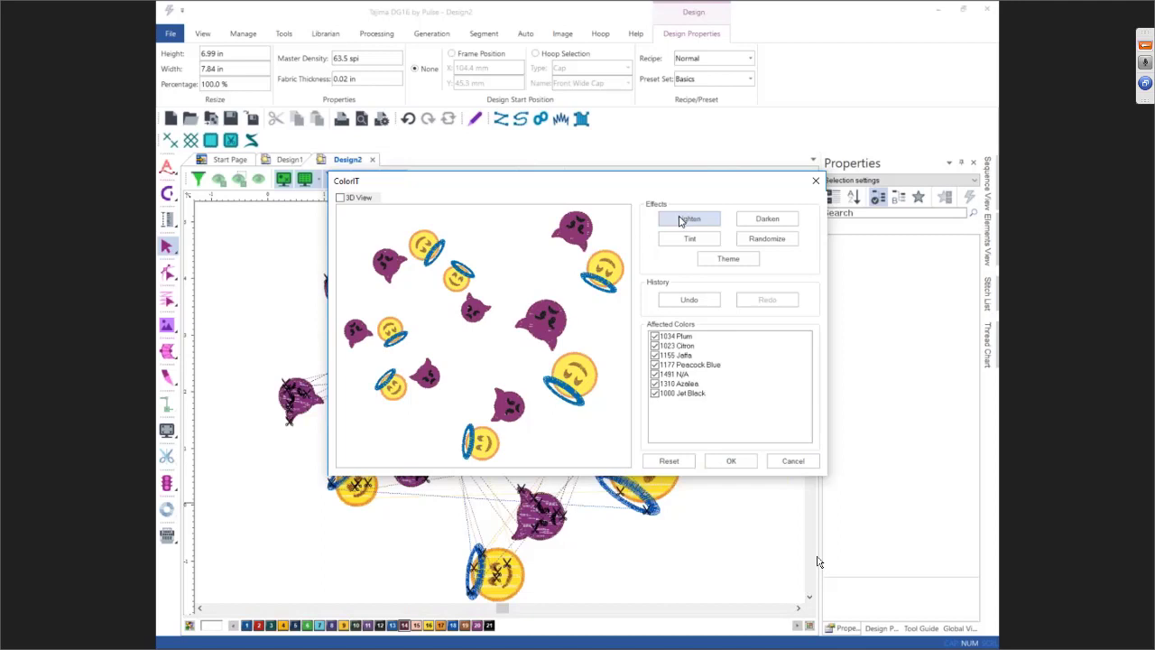
{"action": "left_click", "coordinate": [688, 299]}
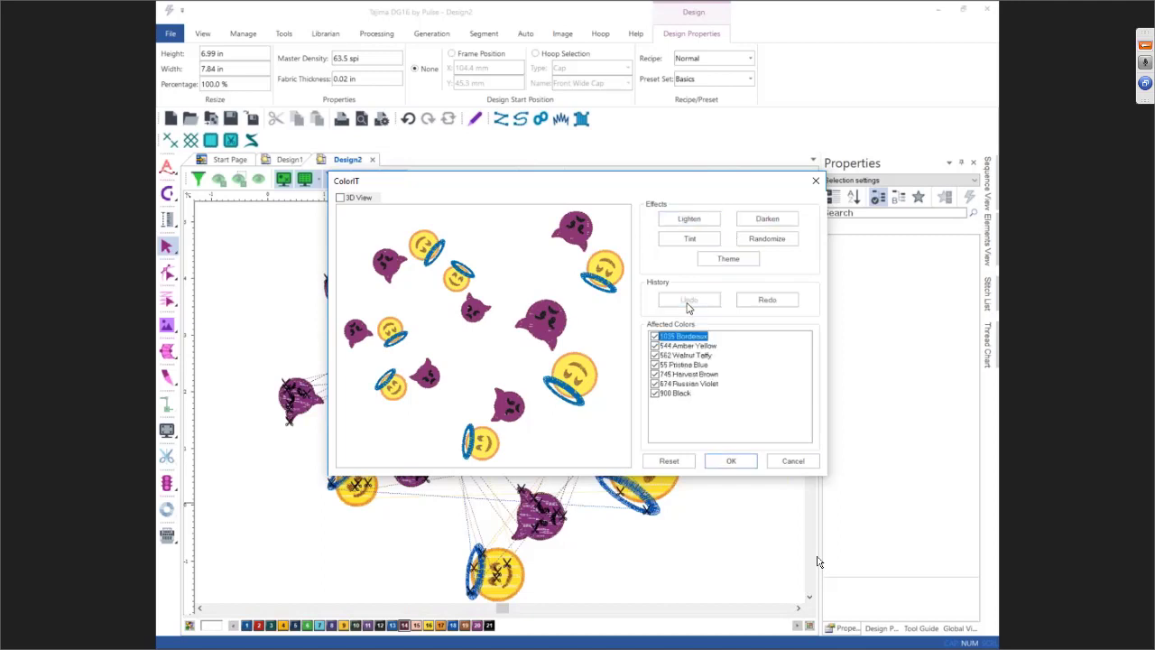
{"action": "left_click", "coordinate": [759, 221]}
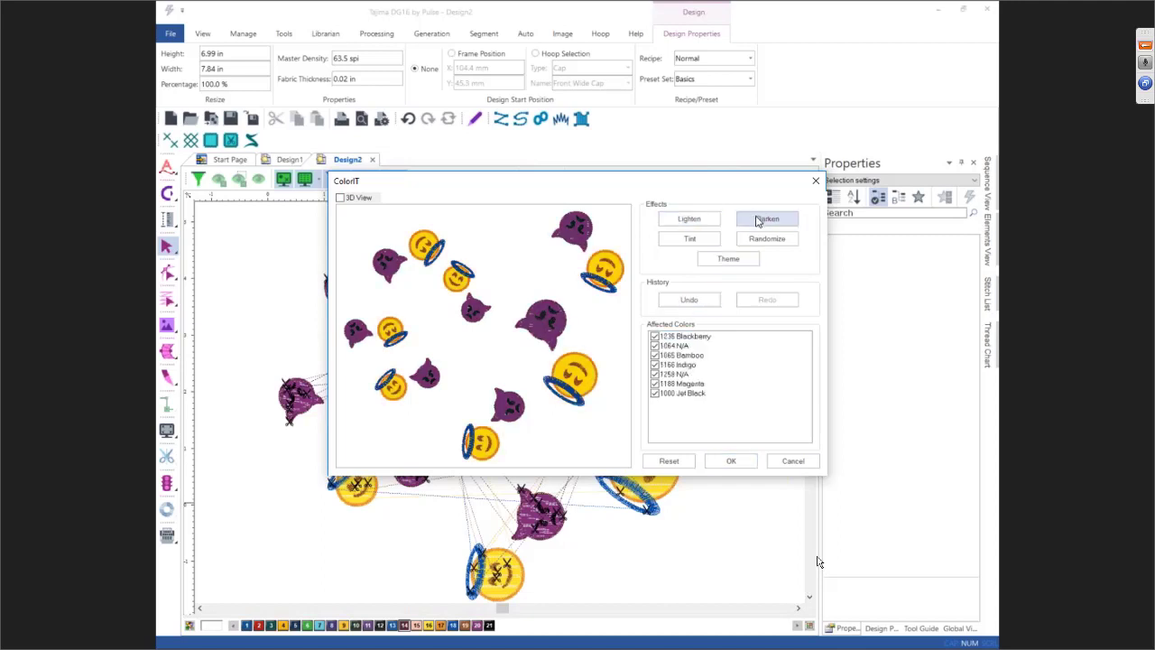
{"action": "left_click", "coordinate": [709, 305]}
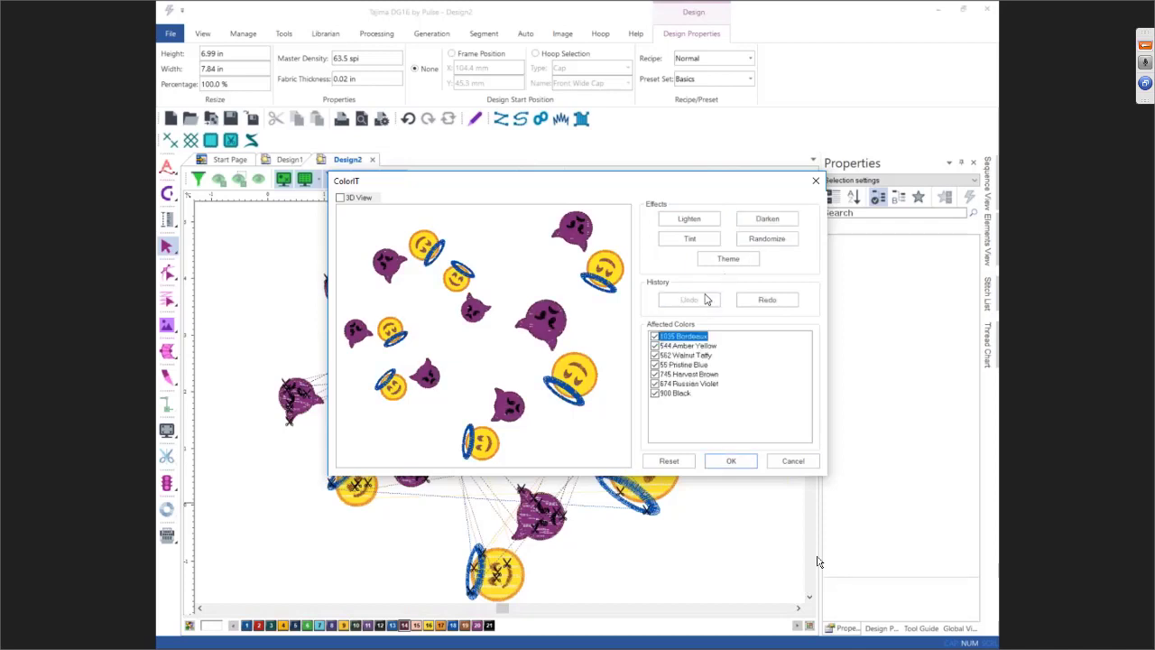
Try ColorIT's Tint effect with pure green and its Randomize effect, undoing each one
{"action": "left_click", "coordinate": [684, 238]}
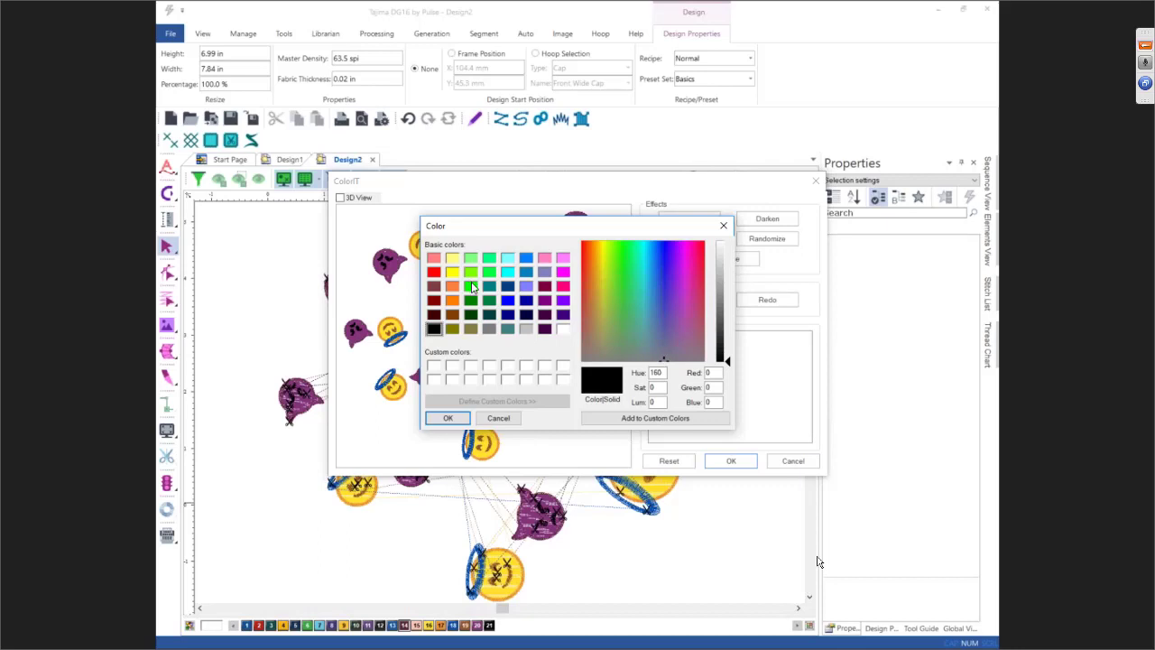
{"action": "left_click", "coordinate": [470, 285]}
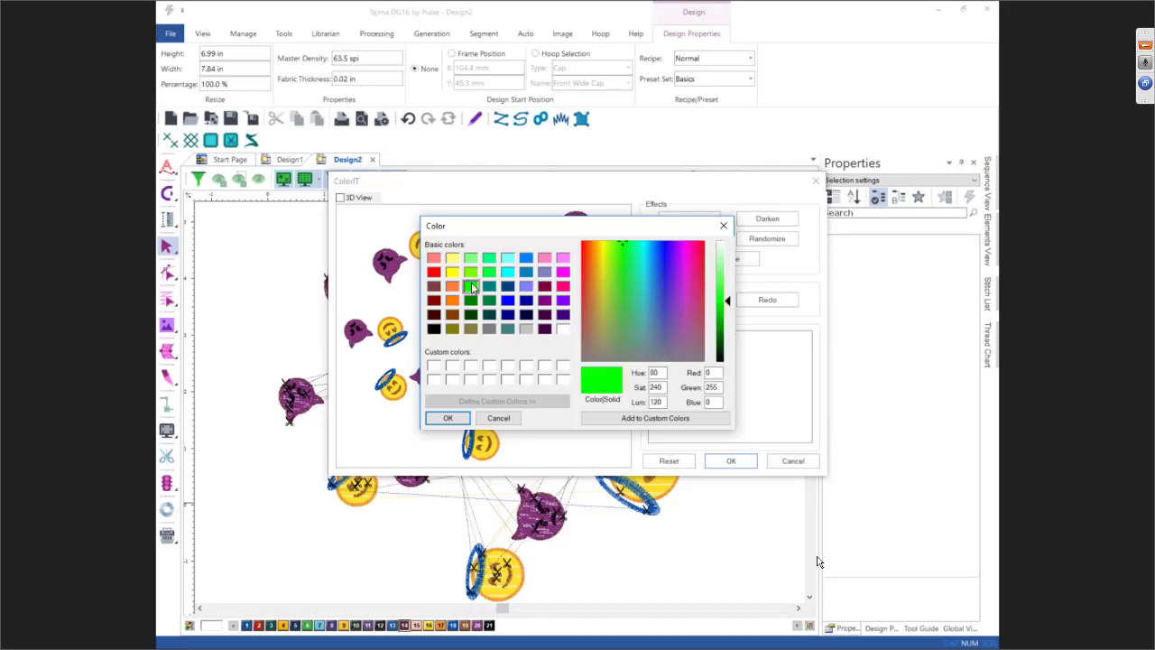
{"action": "left_click", "coordinate": [447, 417]}
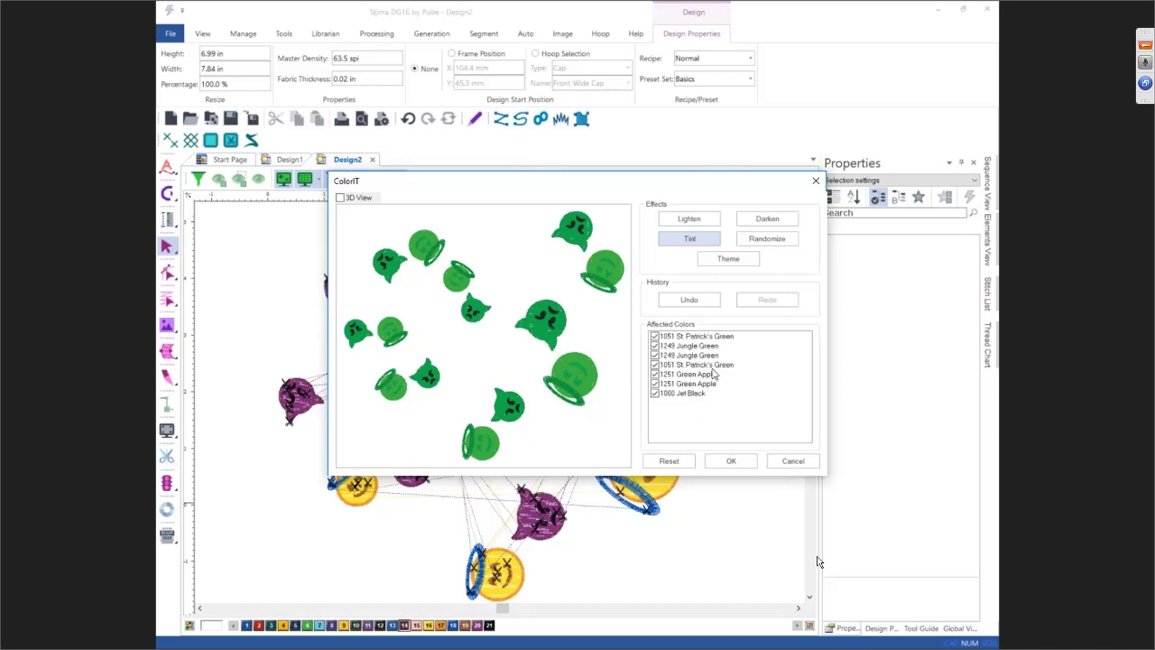
{"action": "left_click", "coordinate": [690, 300]}
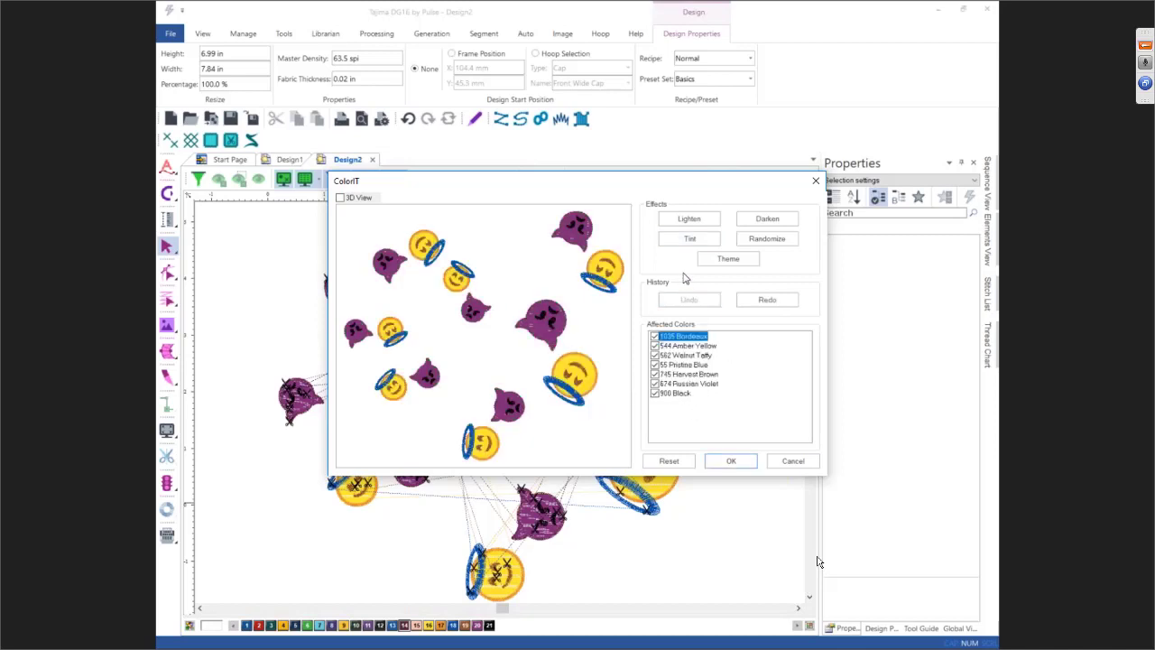
{"action": "left_click", "coordinate": [754, 240]}
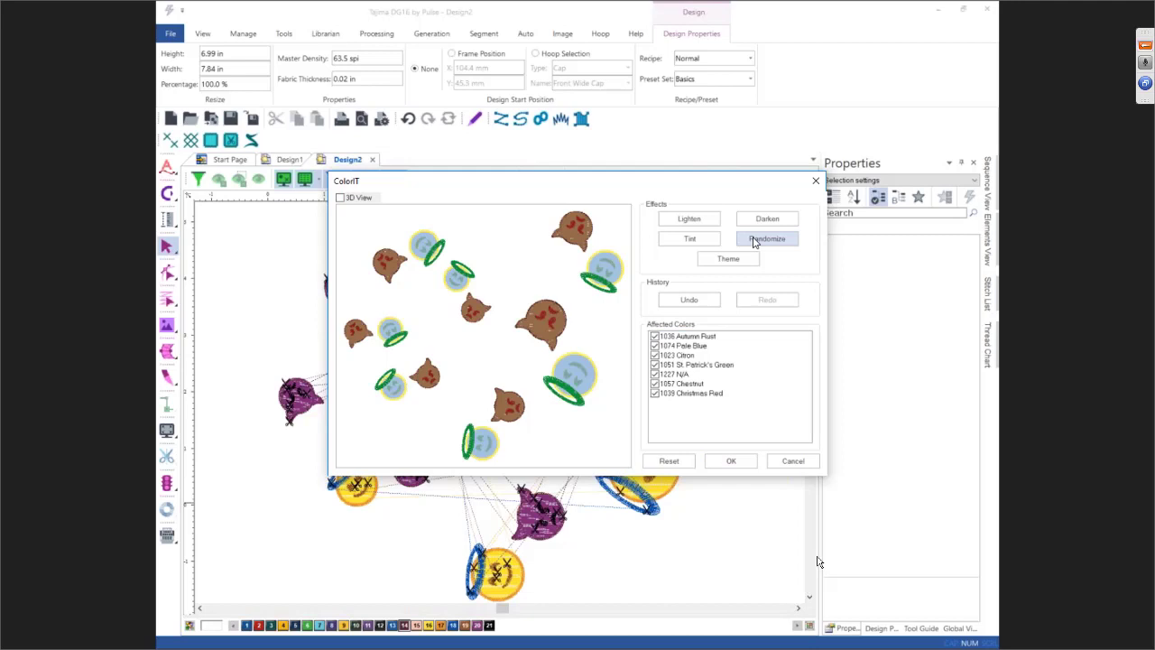
{"action": "left_click", "coordinate": [689, 300]}
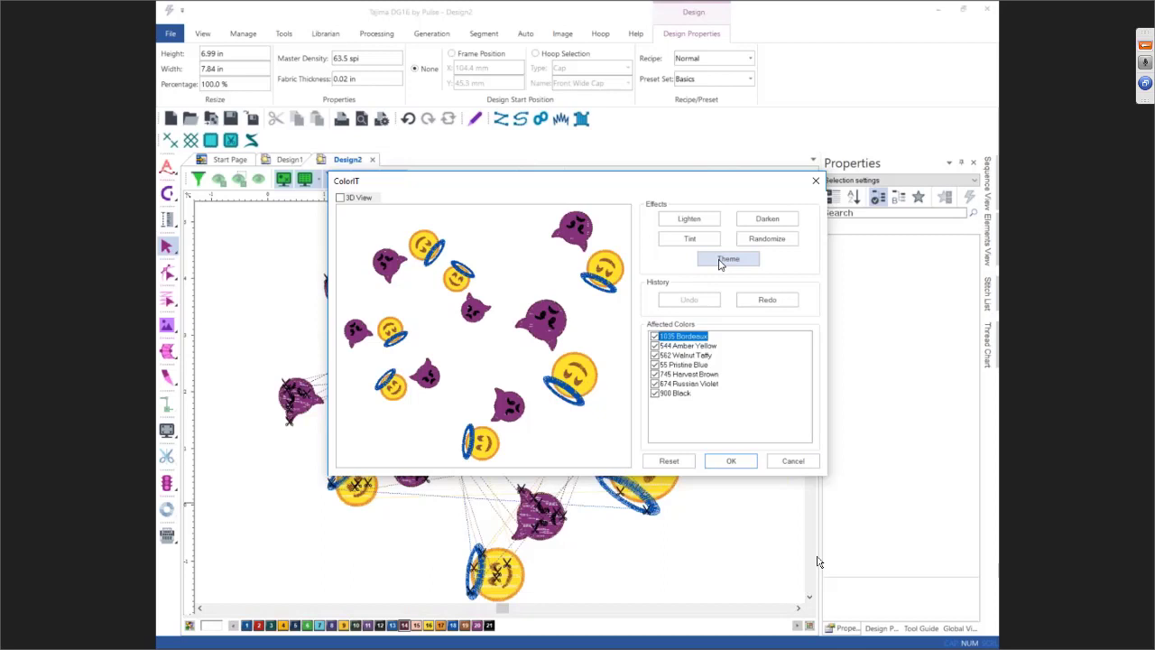
Try the Brown-Green ColorIT theme on the design, undo it and close ColorIT with the original colors
{"action": "left_click", "coordinate": [728, 259]}
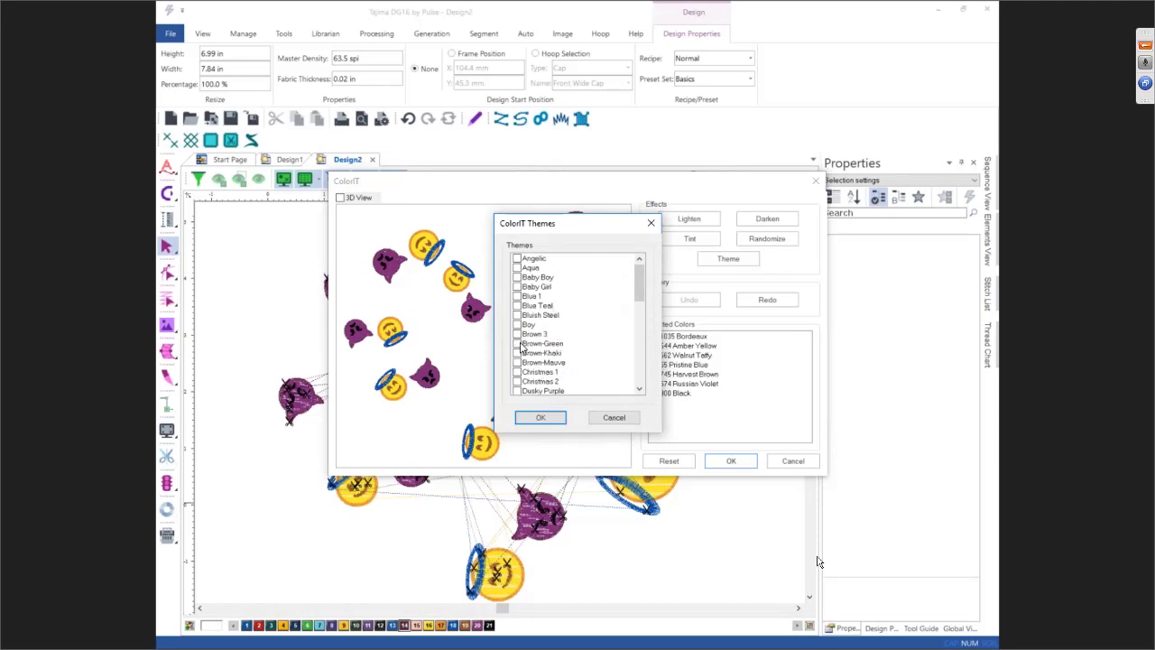
{"action": "left_click", "coordinate": [521, 347]}
{"action": "left_click", "coordinate": [541, 417]}
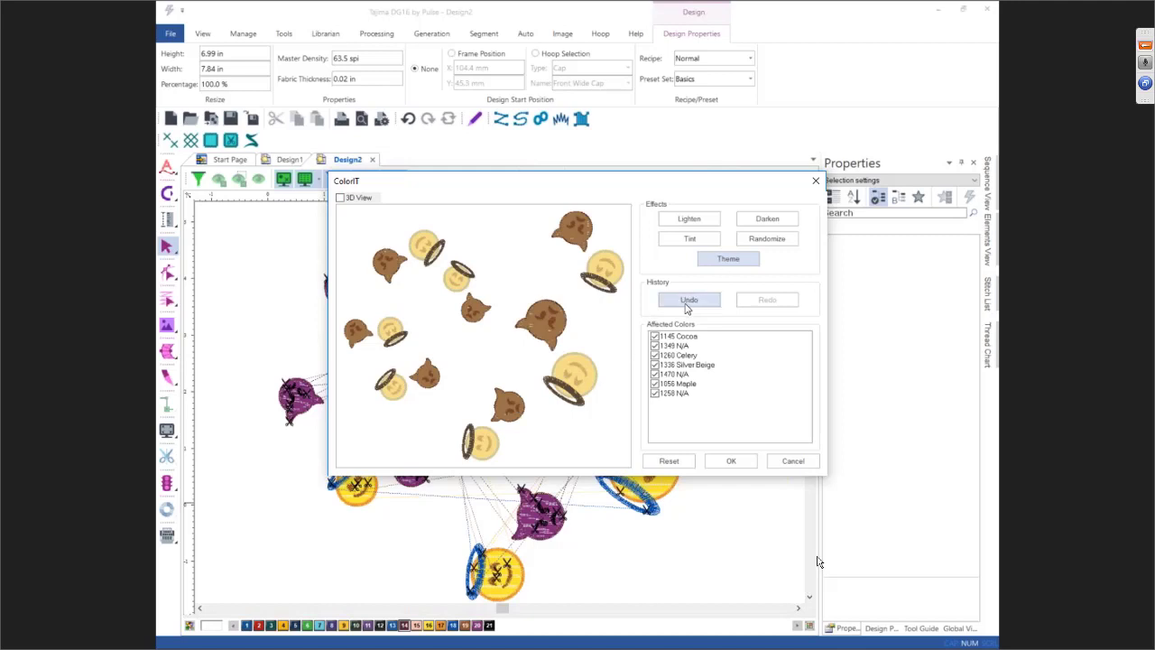
{"action": "left_click", "coordinate": [686, 302]}
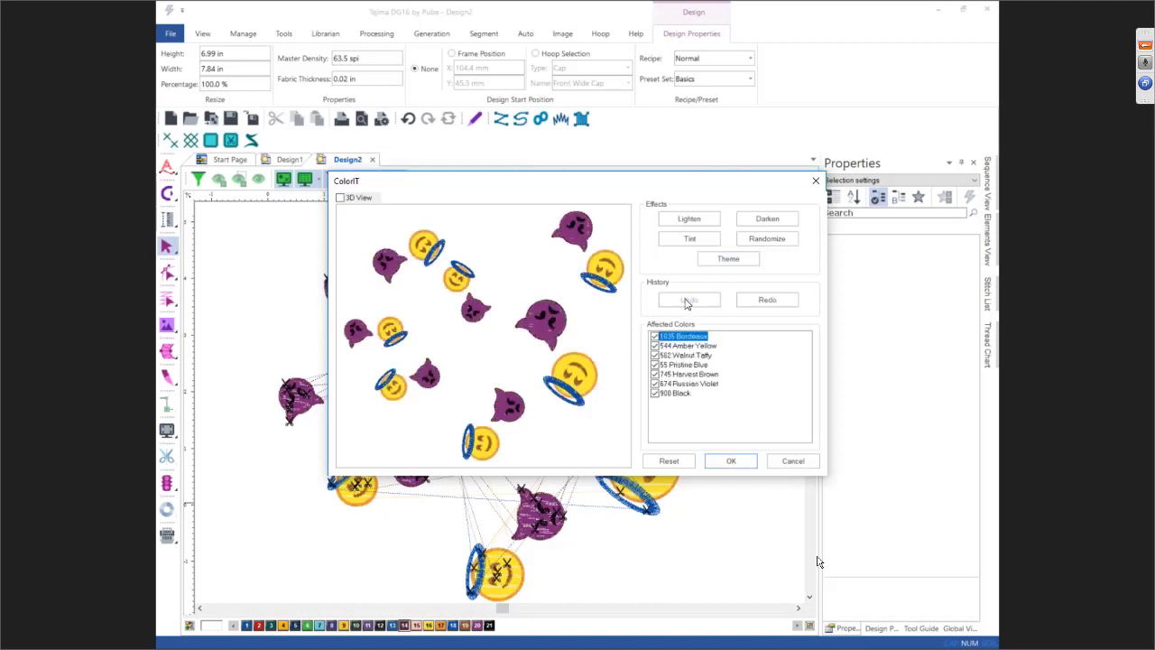
{"action": "left_click", "coordinate": [732, 461]}
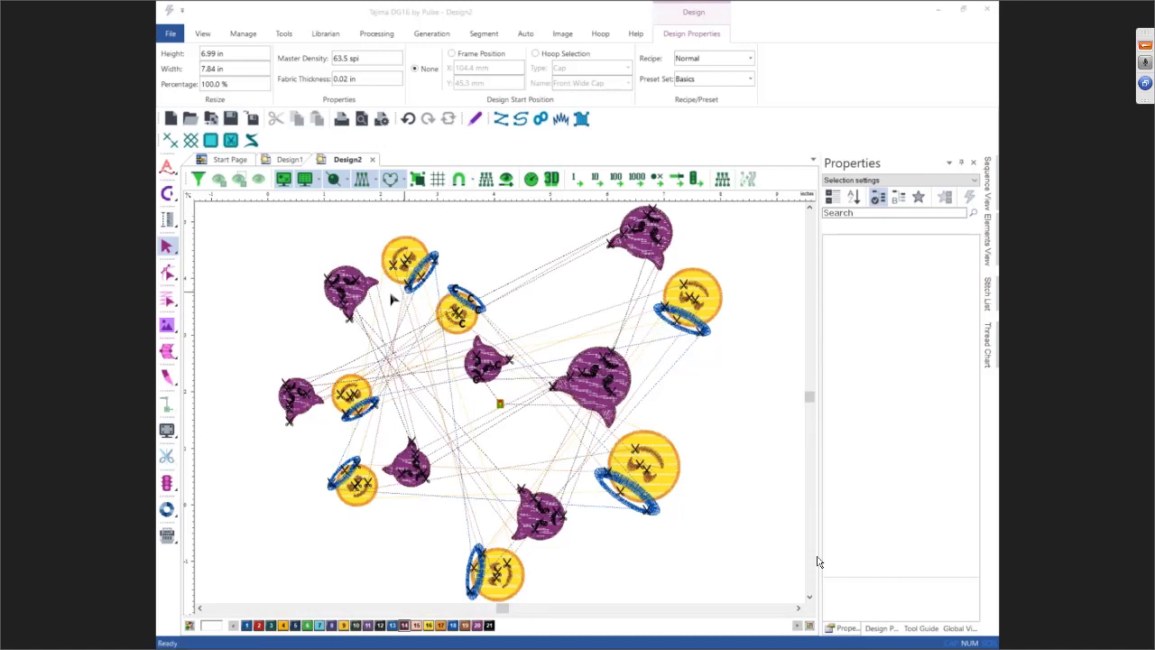
{"action": "left_click", "coordinate": [167, 511]}
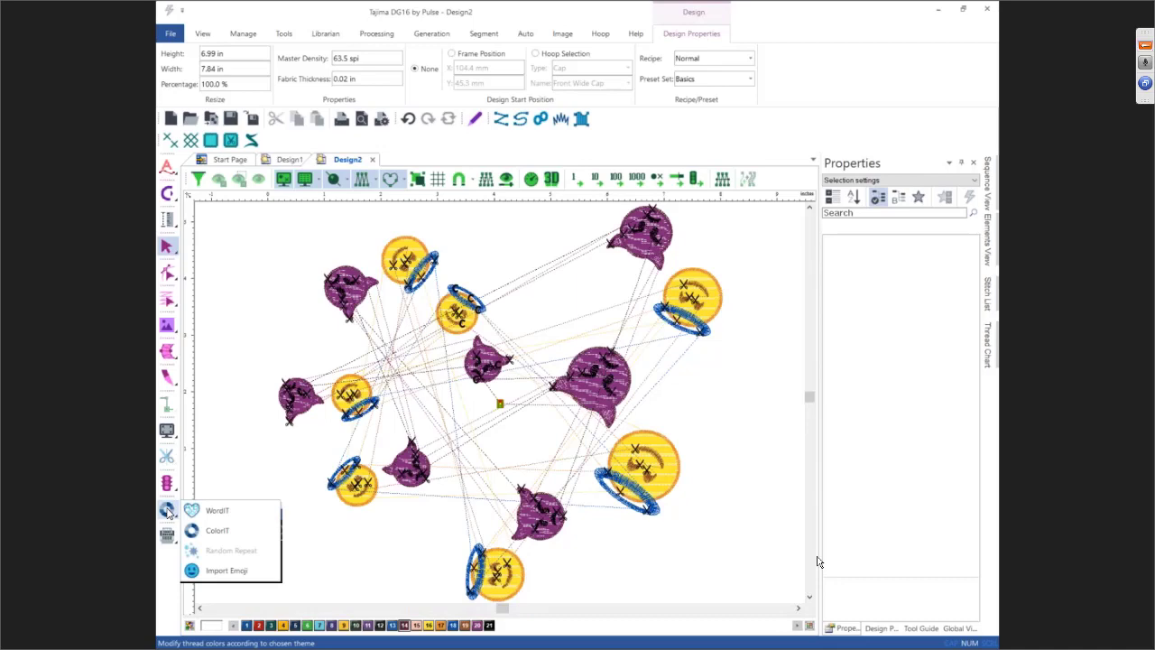
{"action": "left_click", "coordinate": [216, 529]}
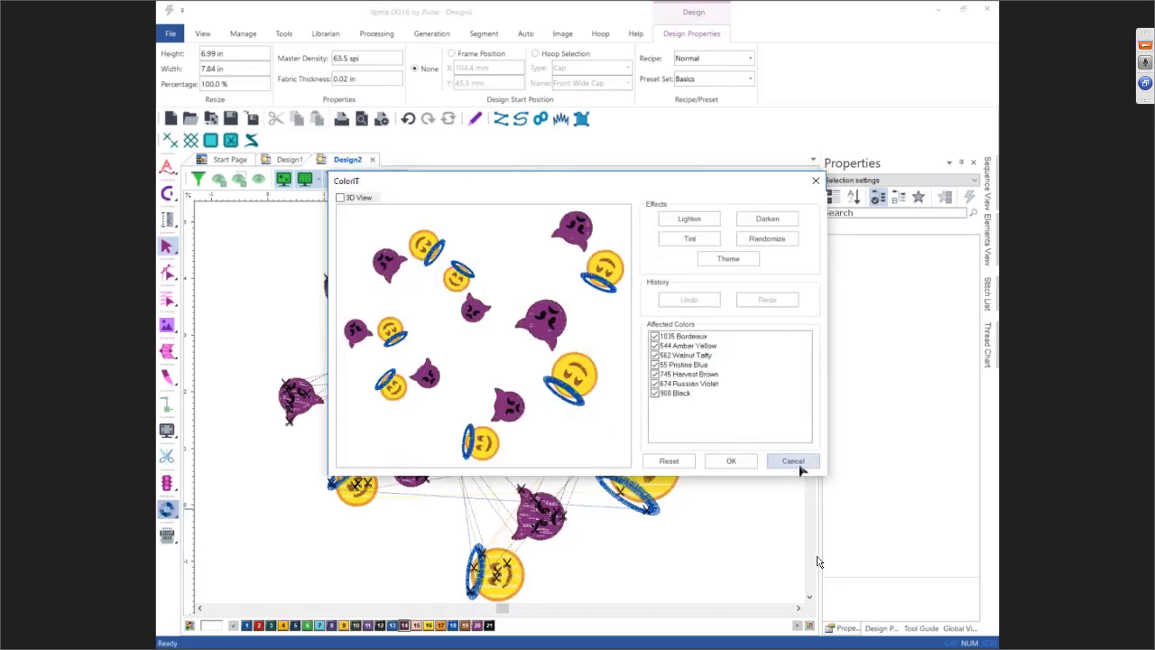
{"action": "left_click", "coordinate": [794, 462]}
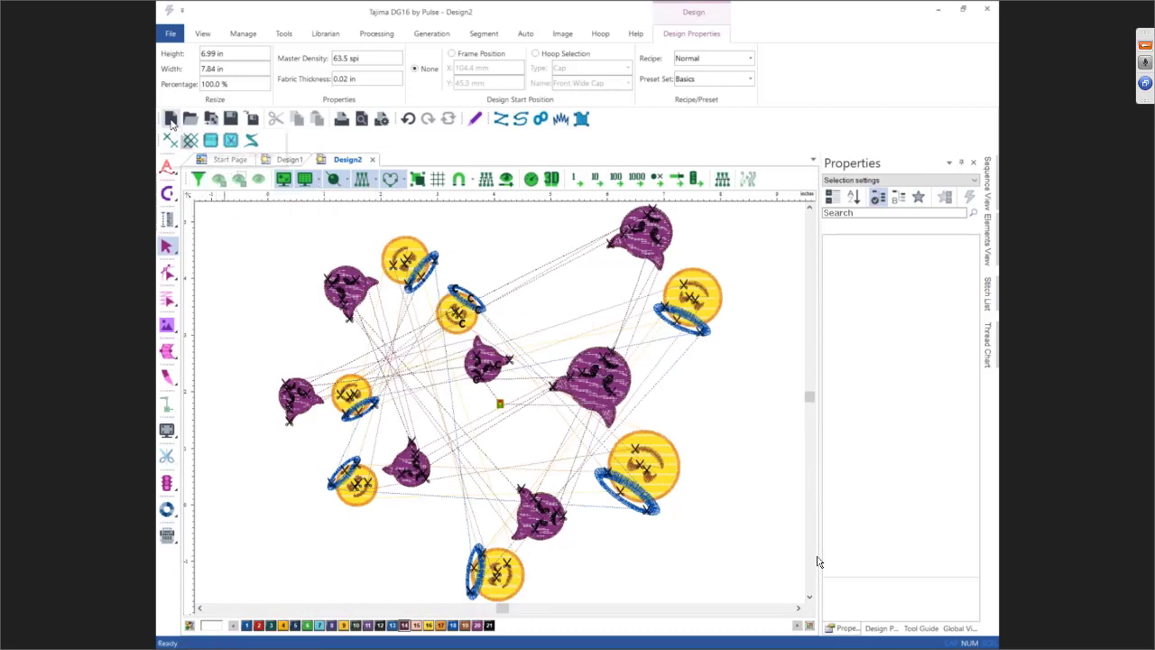
Start a new design and import Emoji 102, the pair of eyes, about 2.07 in wide and 1.37 in high
{"action": "left_click", "coordinate": [170, 119]}
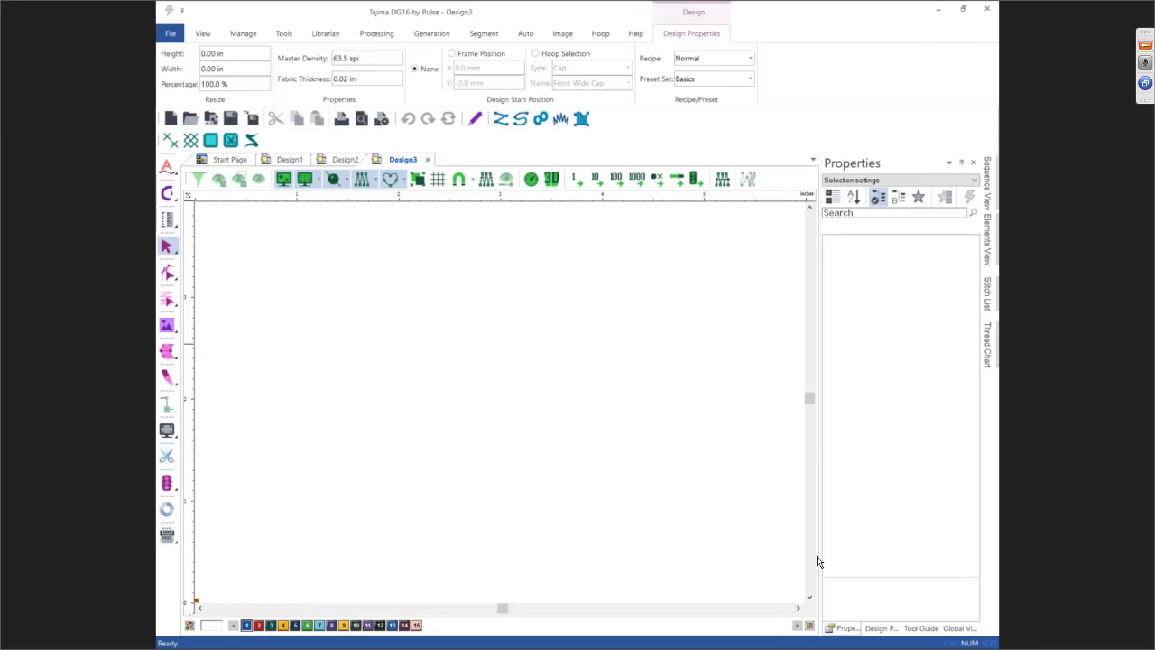
{"action": "left_click", "coordinate": [178, 508]}
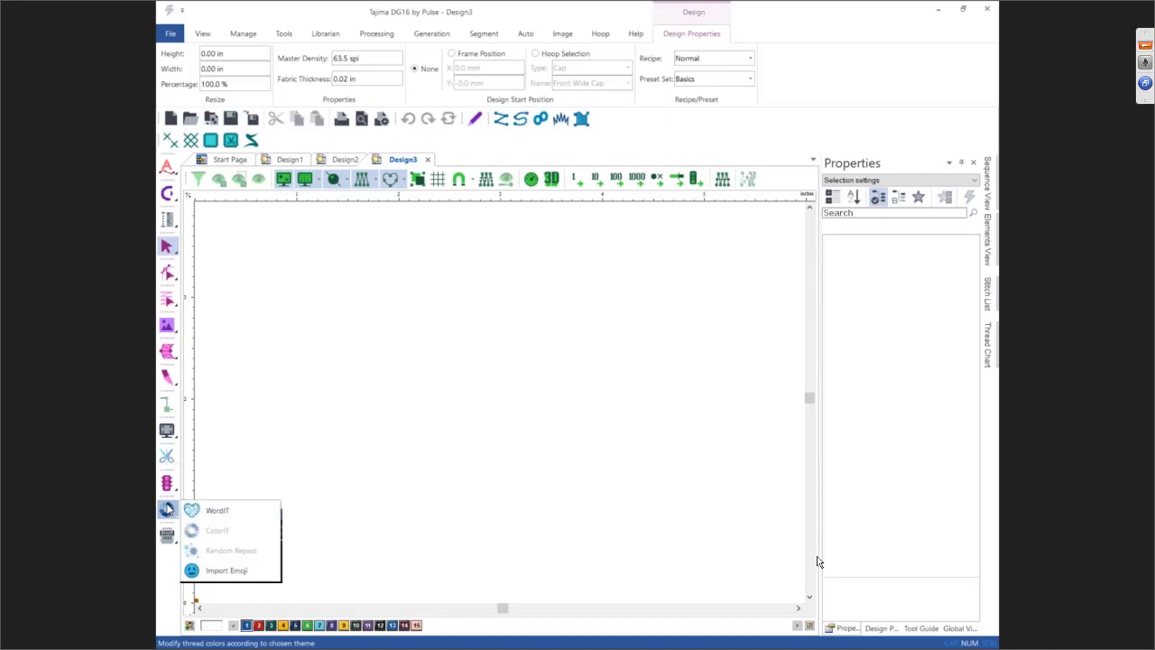
{"action": "left_click", "coordinate": [227, 571]}
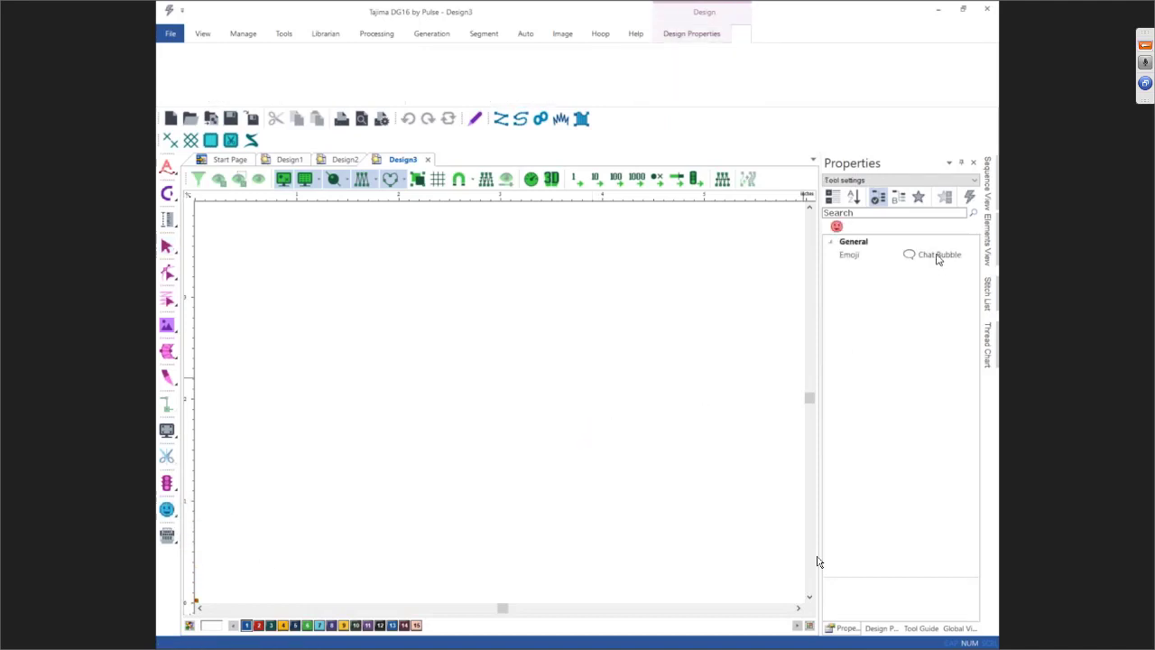
{"action": "left_click", "coordinate": [938, 259]}
{"action": "left_click", "coordinate": [972, 256]}
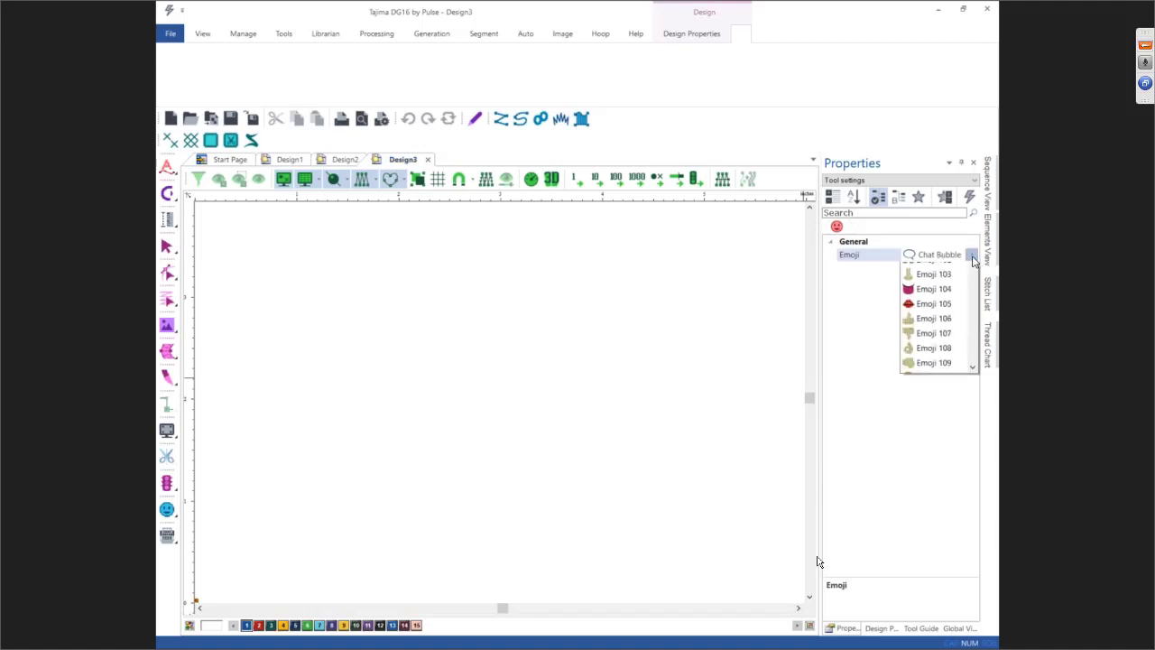
{"action": "left_click", "coordinate": [933, 343]}
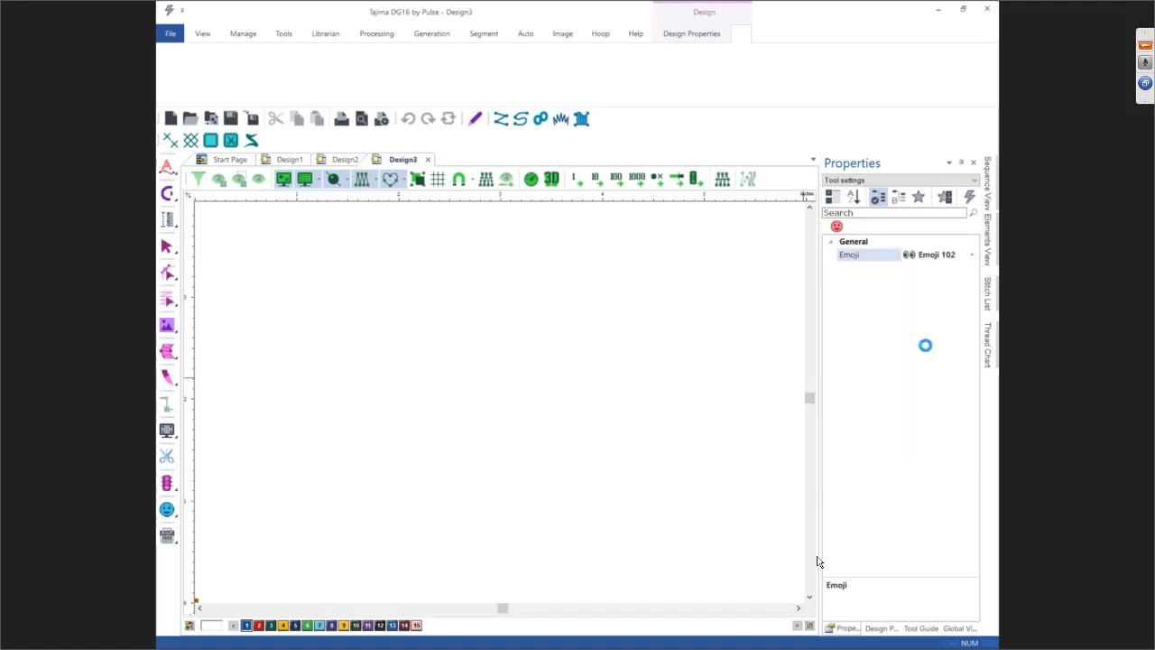
{"action": "left_click_drag", "start_coordinate": [332, 293], "coordinate": [544, 426]}
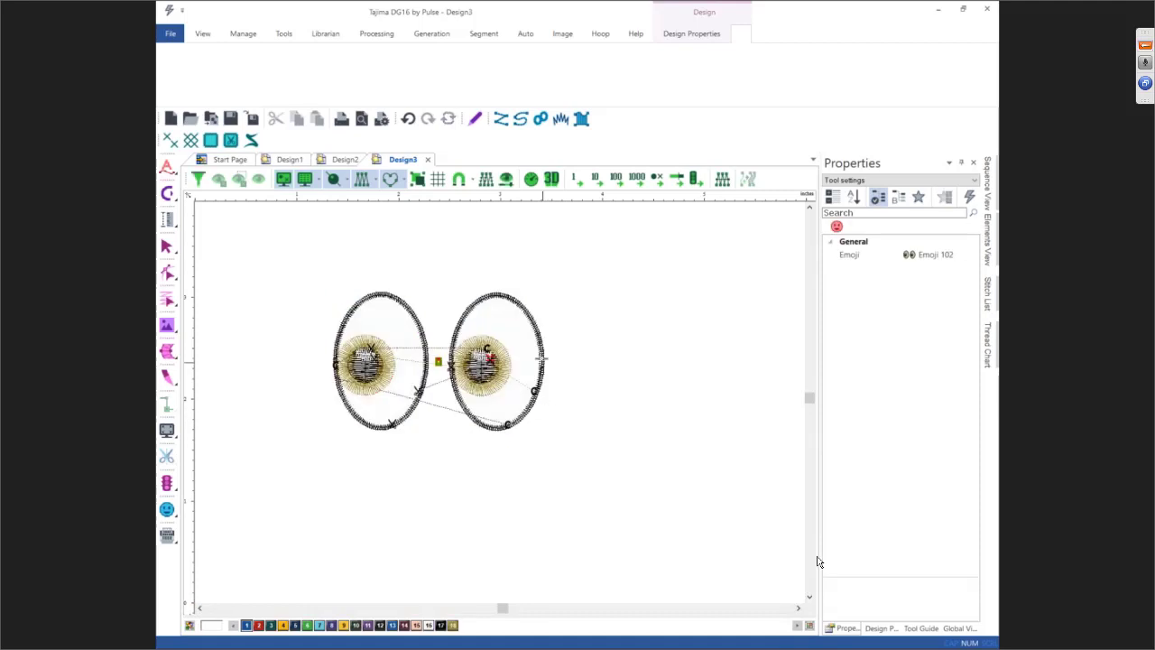
{"action": "left_click", "coordinate": [166, 246]}
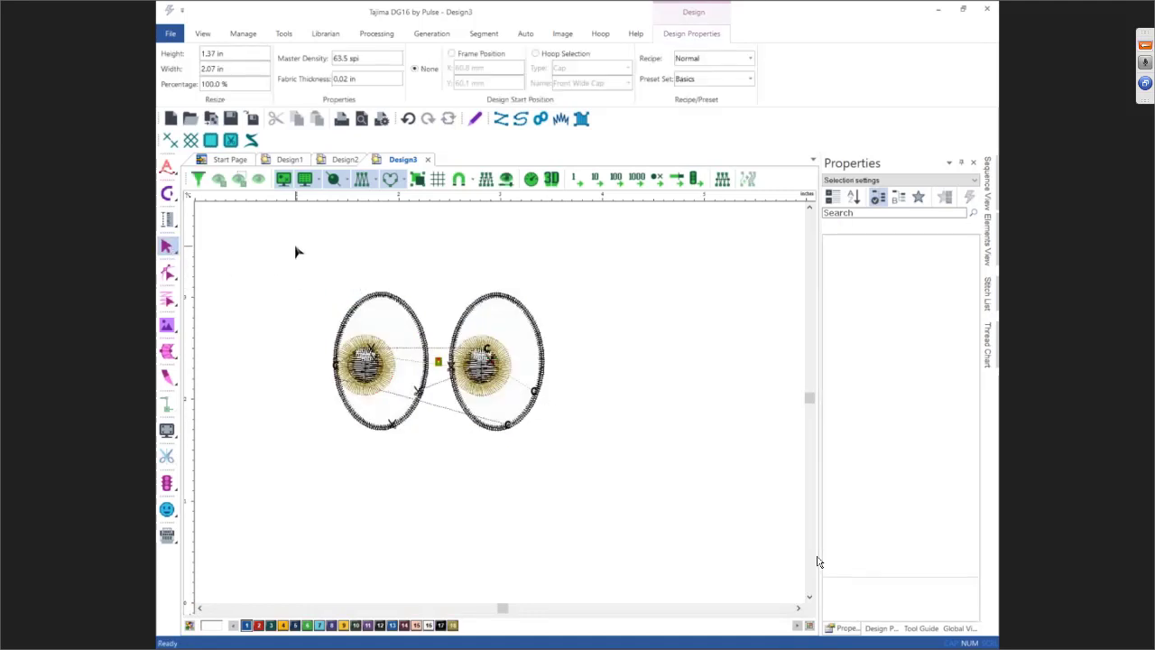
Select all segments of the eyes emoji and try to duplicate them beside the original pair
{"action": "left_click_drag", "start_coordinate": [295, 244], "coordinate": [582, 457]}
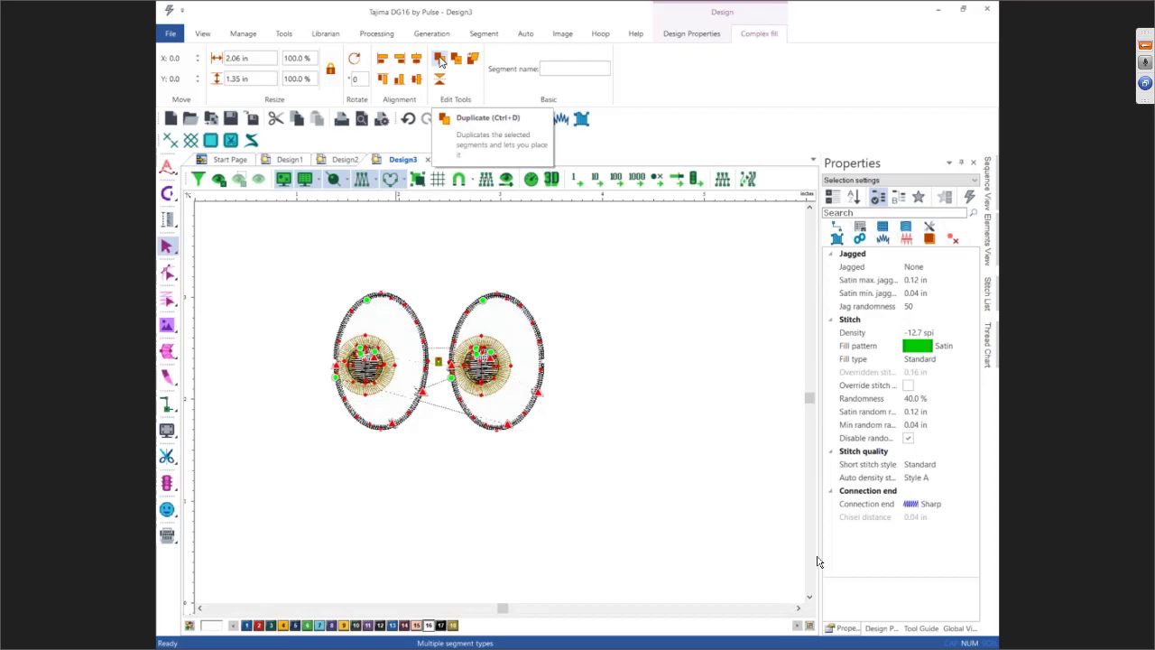
{"action": "left_click", "coordinate": [440, 60]}
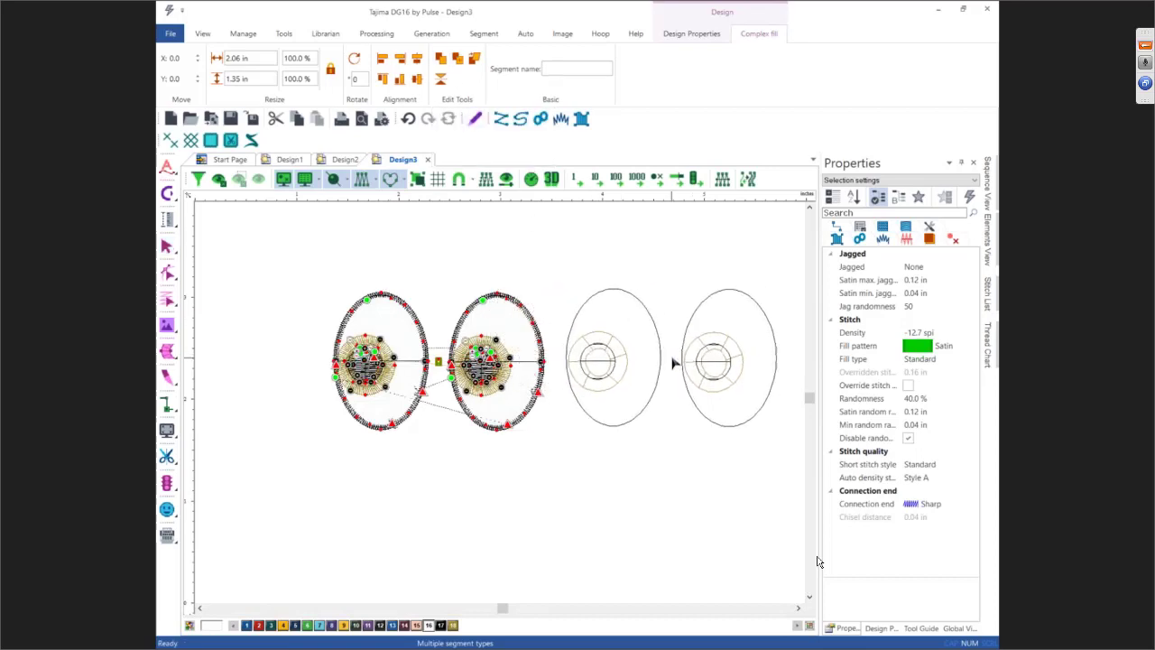
{"action": "left_click", "coordinate": [672, 361]}
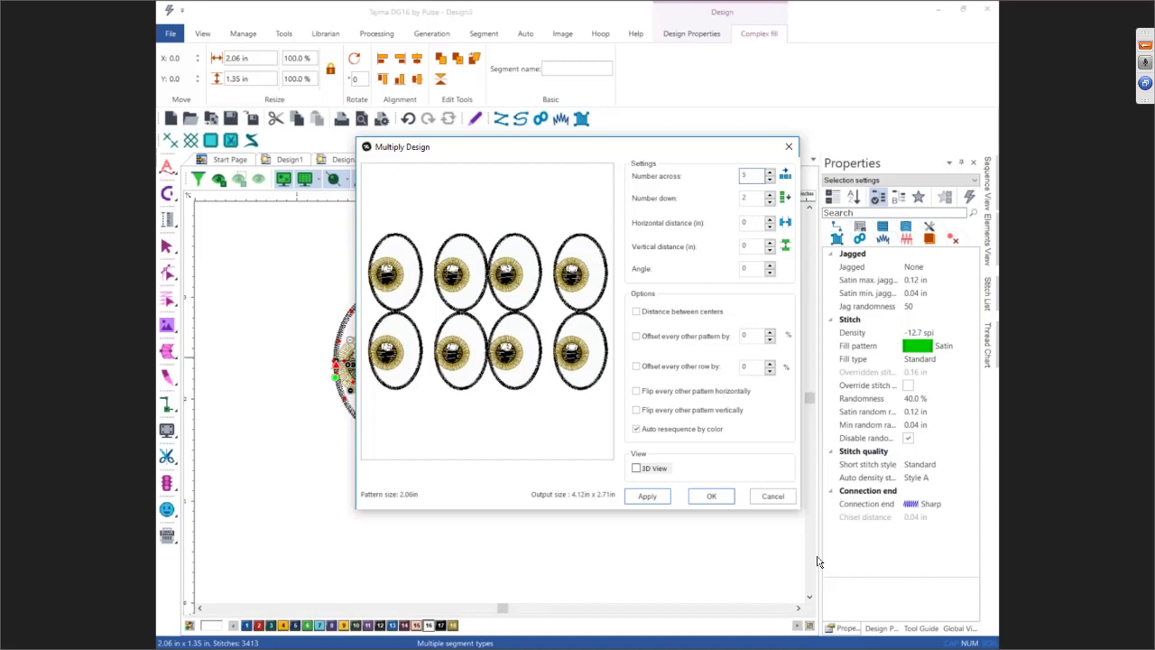
Set the Multiply Design pattern for the eyes to 5 across and 6 down and apply it to the preview
{"action": "double_click", "coordinate": [758, 198]}
{"action": "type", "text": "6"}
{"action": "double_click", "coordinate": [755, 223]}
{"action": "left_click", "coordinate": [638, 497]}
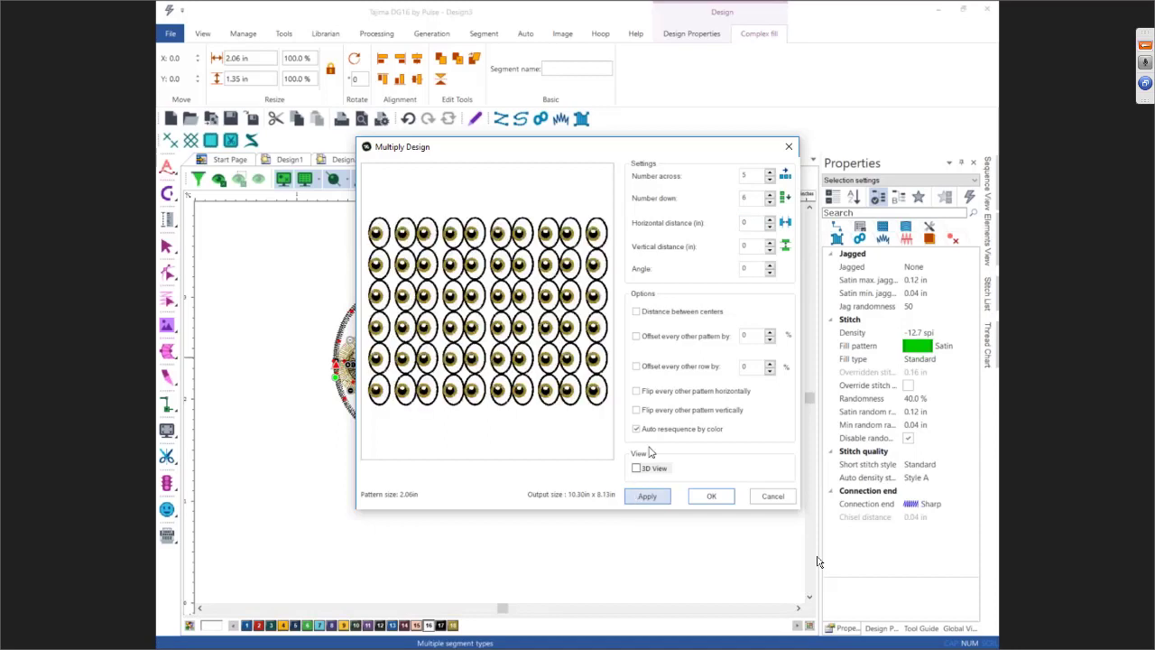
Set the horizontal distance between the multiplied eyes to 0.5 in and apply it to the preview
{"action": "left_click", "coordinate": [770, 220]}
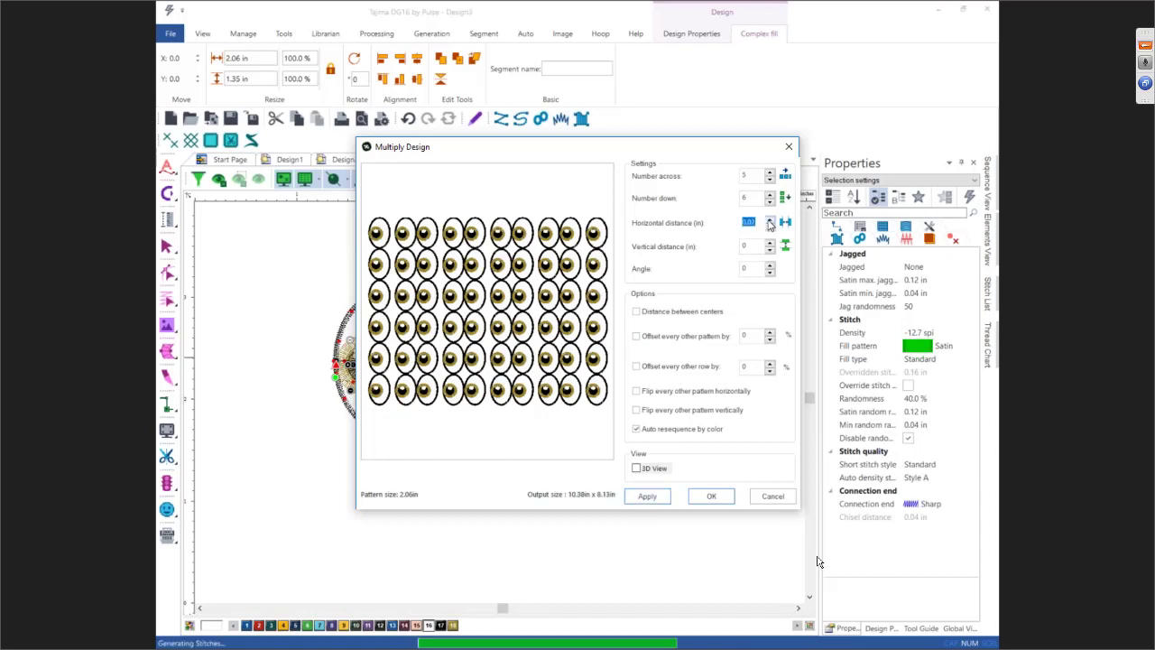
{"action": "left_click", "coordinate": [770, 222]}
{"action": "left_click", "coordinate": [769, 222]}
{"action": "scroll", "coordinate": [735, 224], "scroll_direction": "down", "scroll_amount": 3}
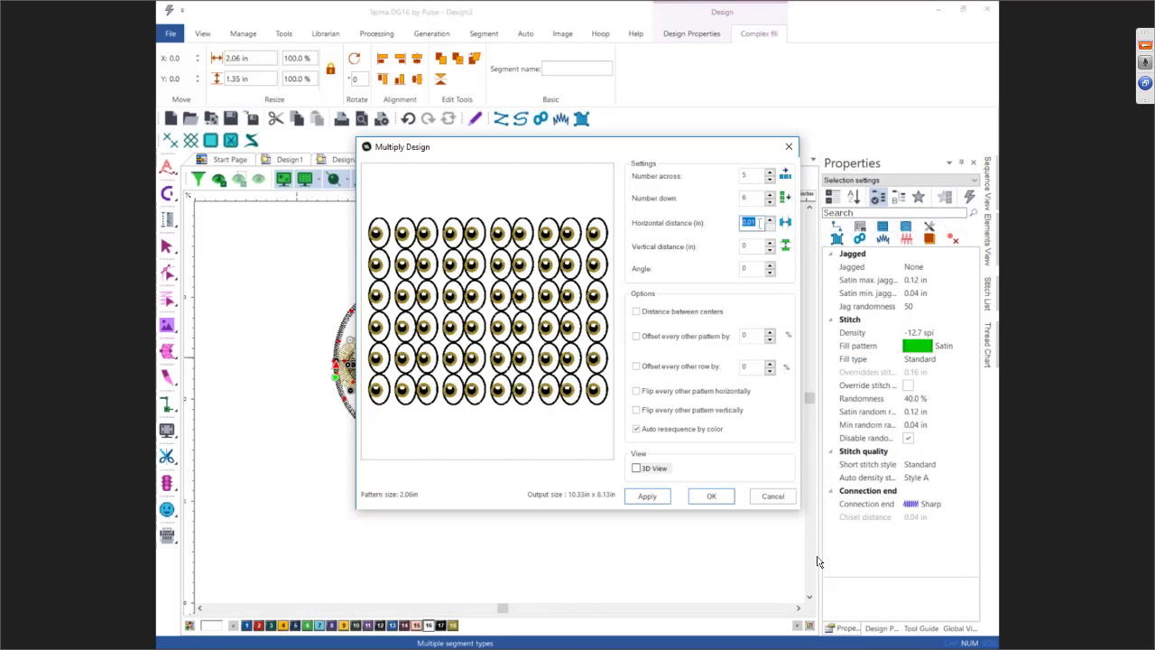
{"action": "key", "text": "BackSpace"}
{"action": "left_click", "coordinate": [646, 496]}
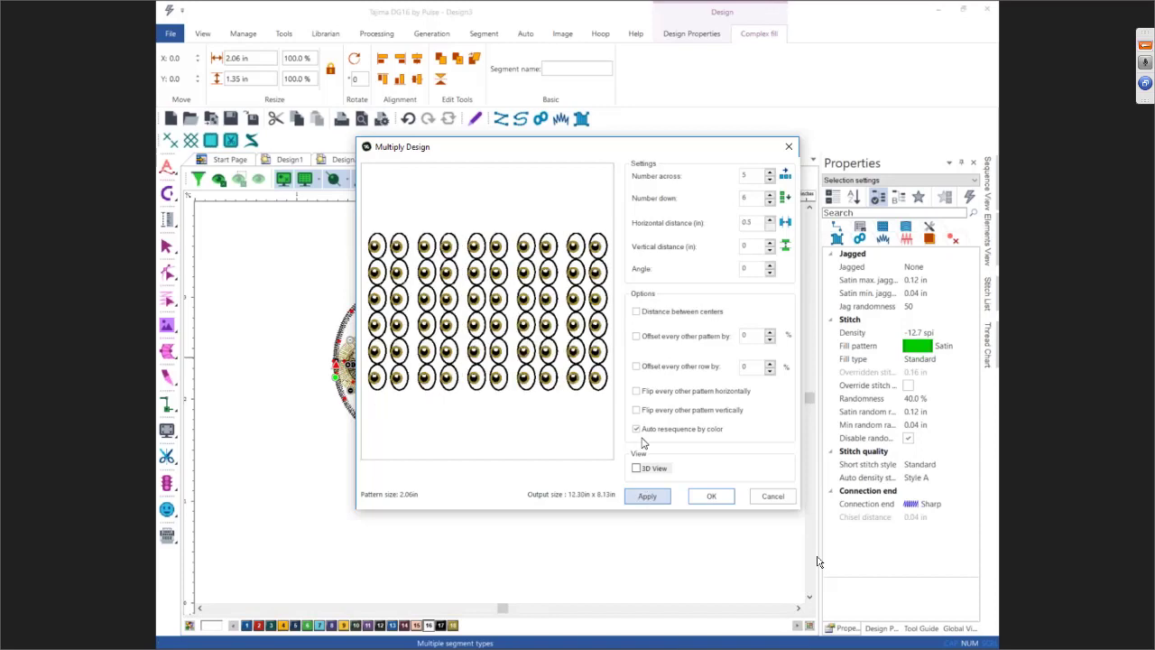
Set the vertical distance between the rows of eyes to 0.75 in and apply it to the preview
{"action": "double_click", "coordinate": [752, 247]}
{"action": "key", "text": "BackSpace"}
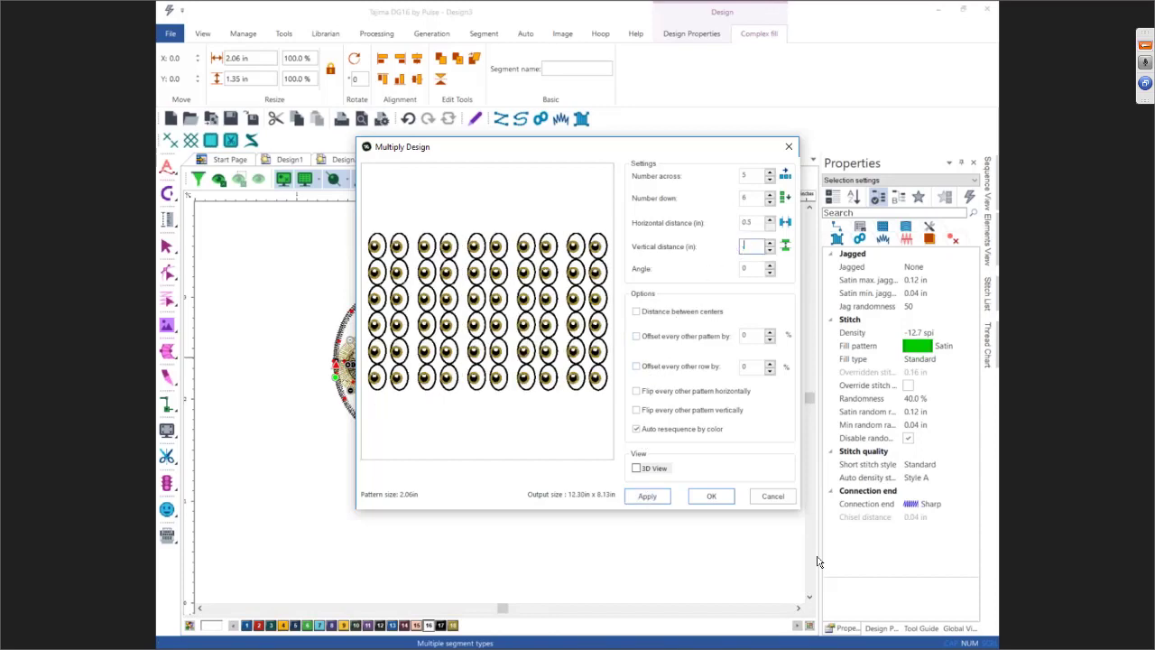
{"action": "type", "text": ".75"}
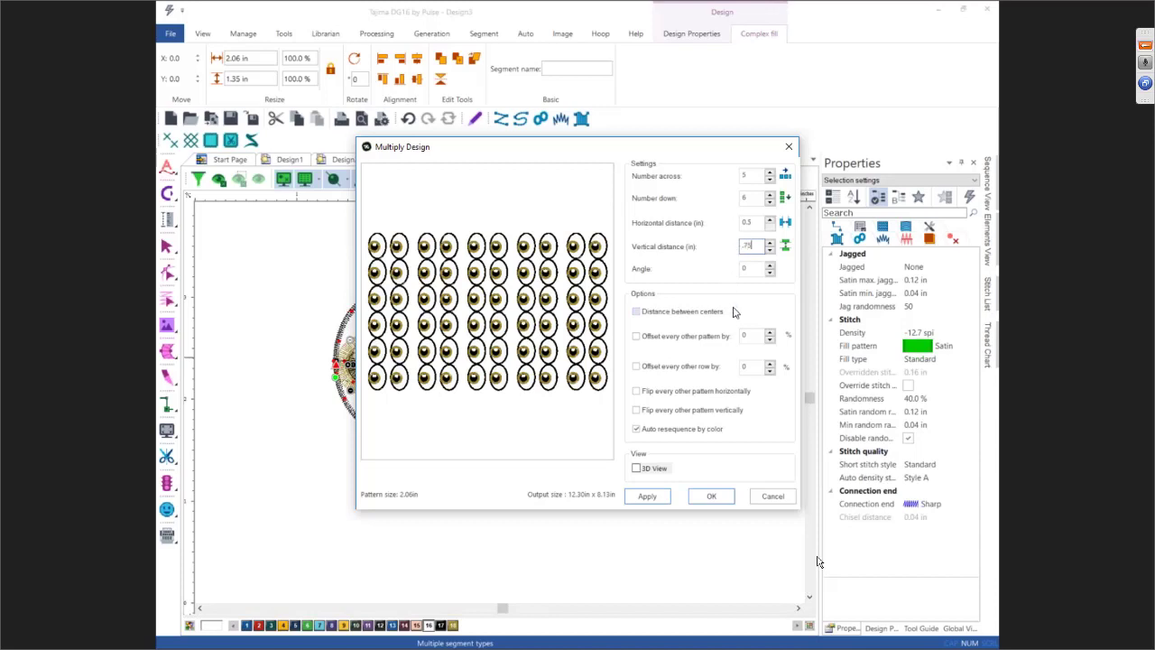
{"action": "left_click", "coordinate": [653, 498]}
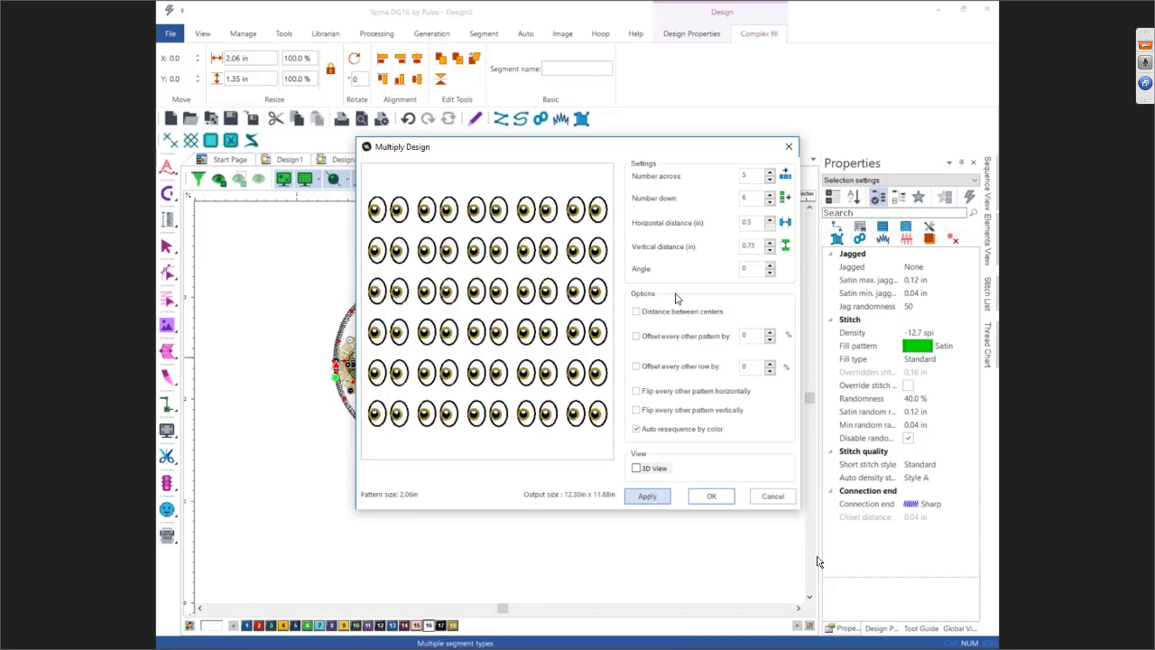
Set the pattern angle to 45, accept the multiplied eyes into the design and deselect them
{"action": "double_click", "coordinate": [752, 268]}
{"action": "type", "text": "45"}
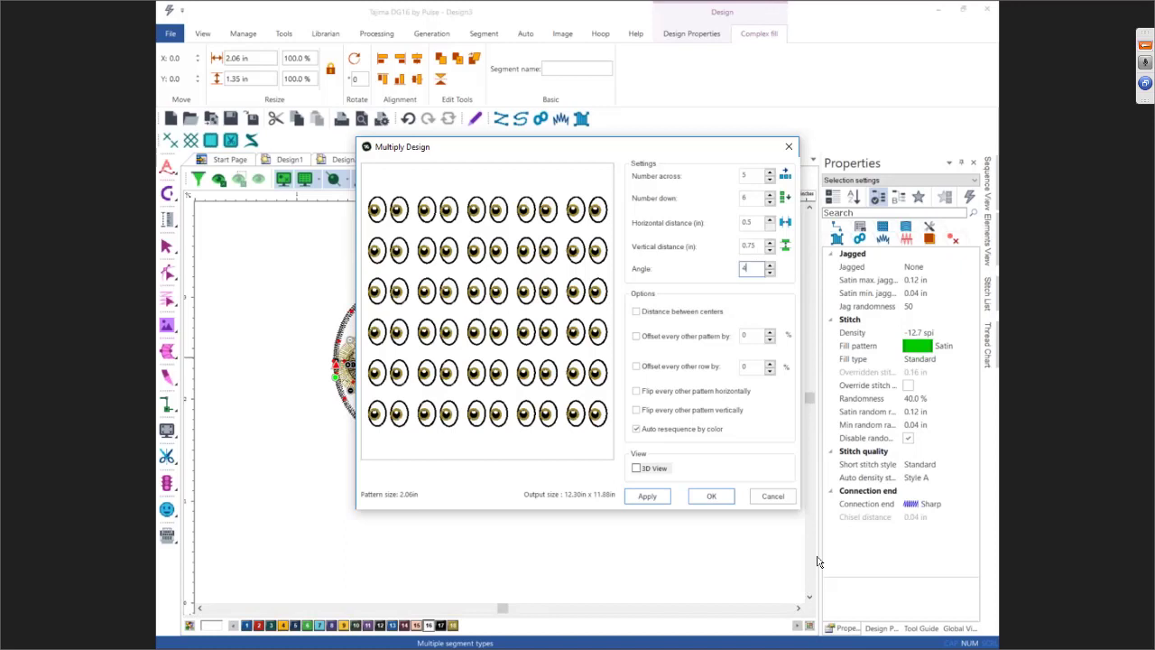
{"action": "left_click", "coordinate": [649, 497]}
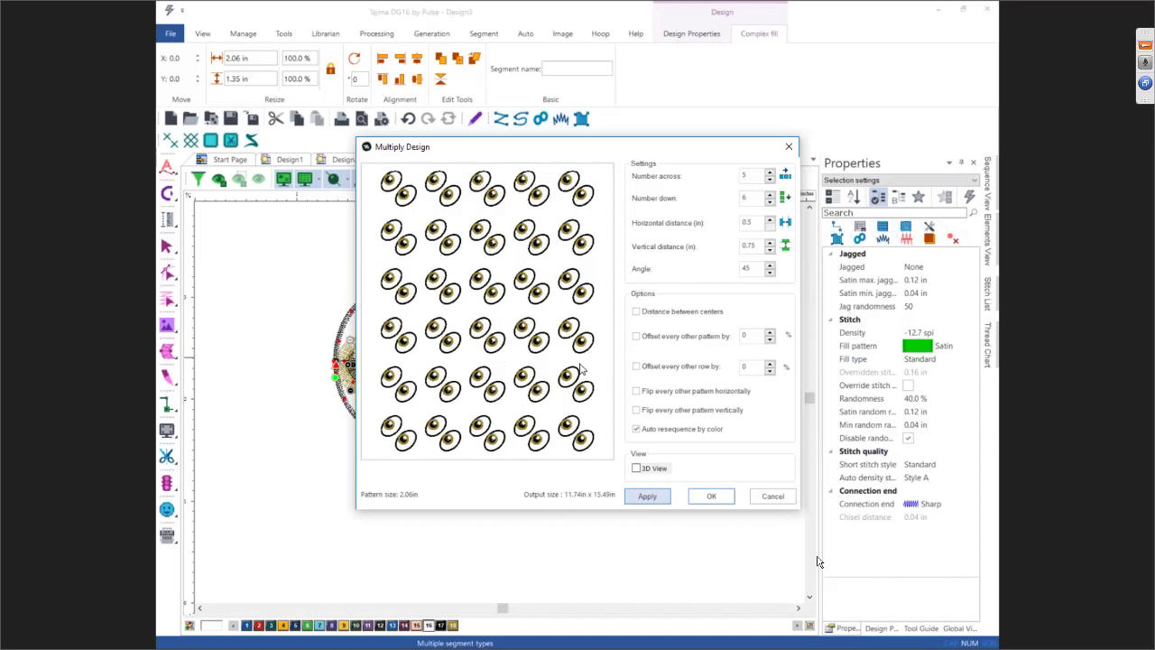
{"action": "left_click", "coordinate": [711, 498]}
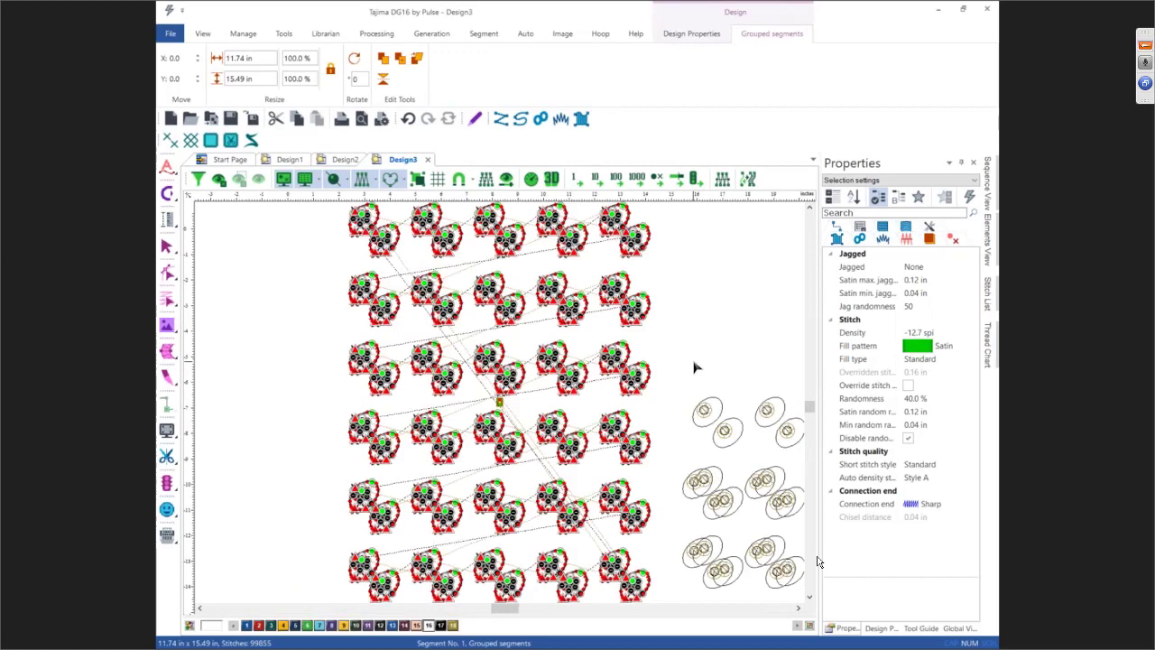
{"action": "left_click", "coordinate": [268, 266]}
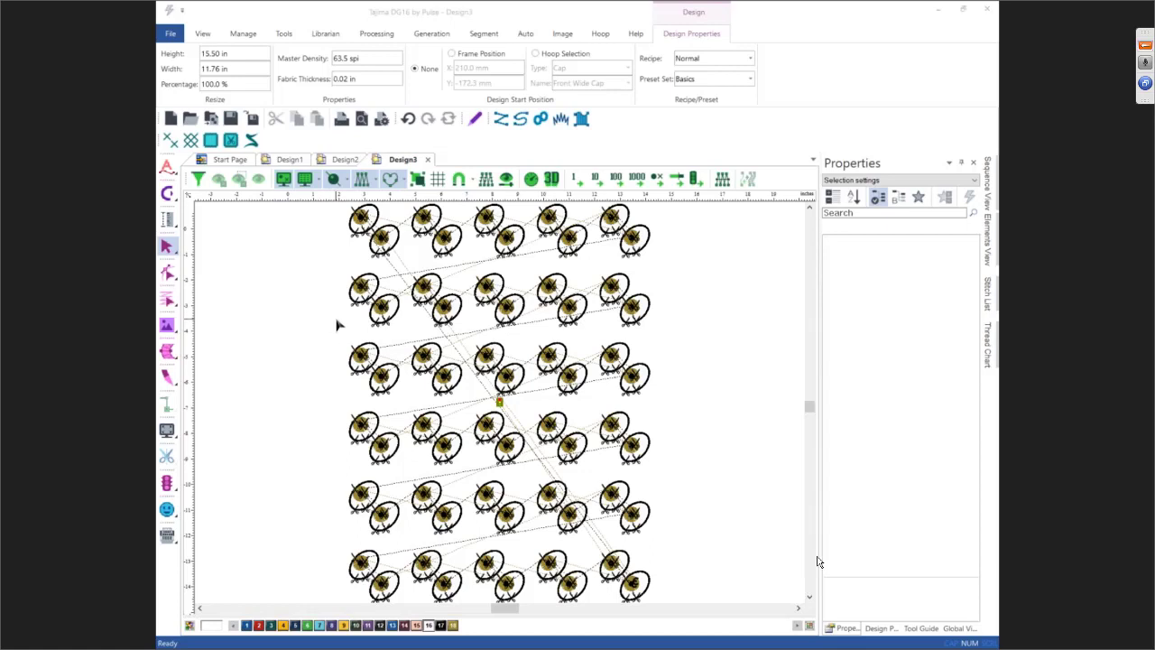
Add the arc text "I Can See You" curving over the top of the eyes pattern, about 2.16 in high
{"action": "scroll", "coordinate": [336, 323], "scroll_direction": "down", "scroll_amount": 1}
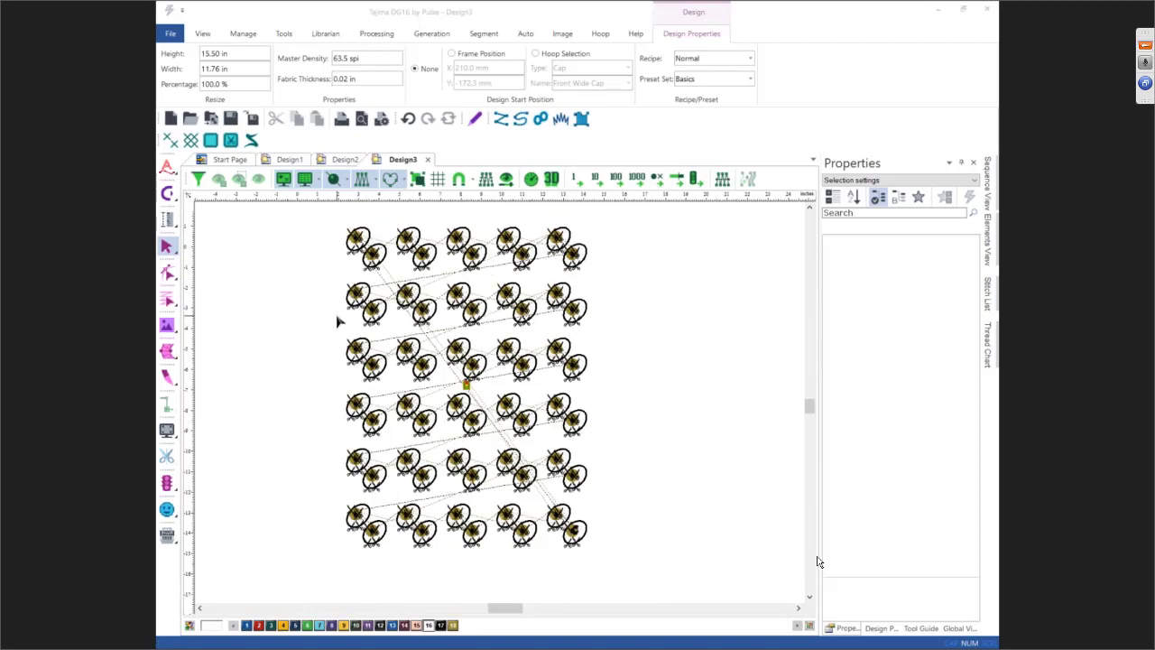
{"action": "scroll", "coordinate": [337, 321], "scroll_direction": "down", "scroll_amount": 1}
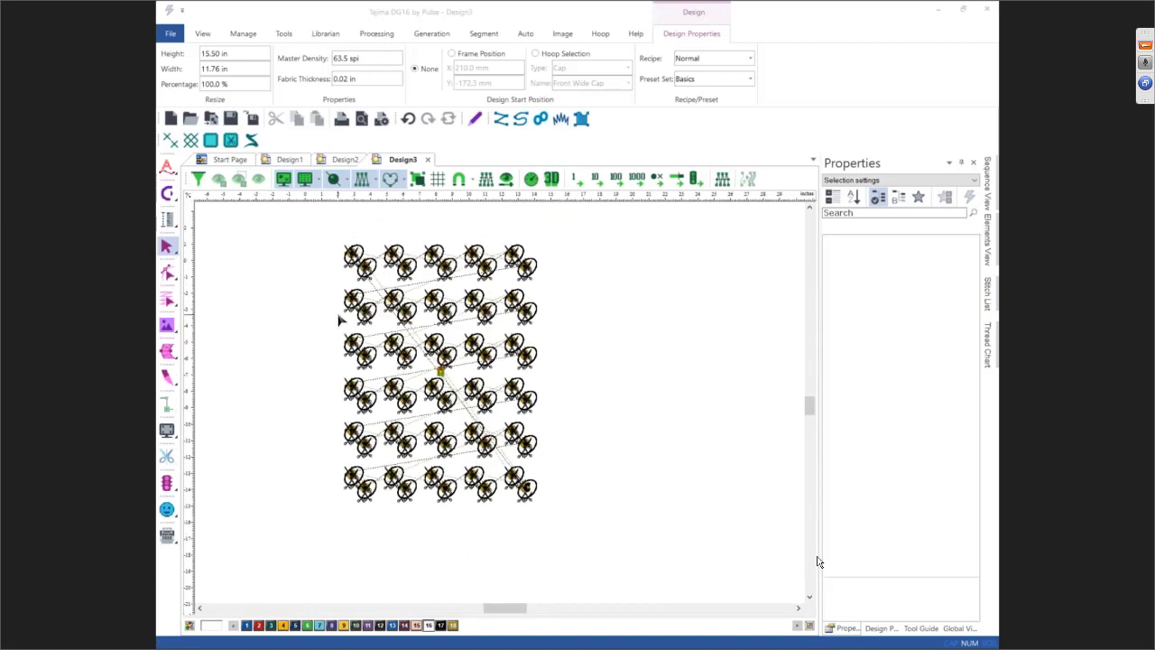
{"action": "left_click", "coordinate": [809, 208]}
{"action": "left_click", "coordinate": [809, 209]}
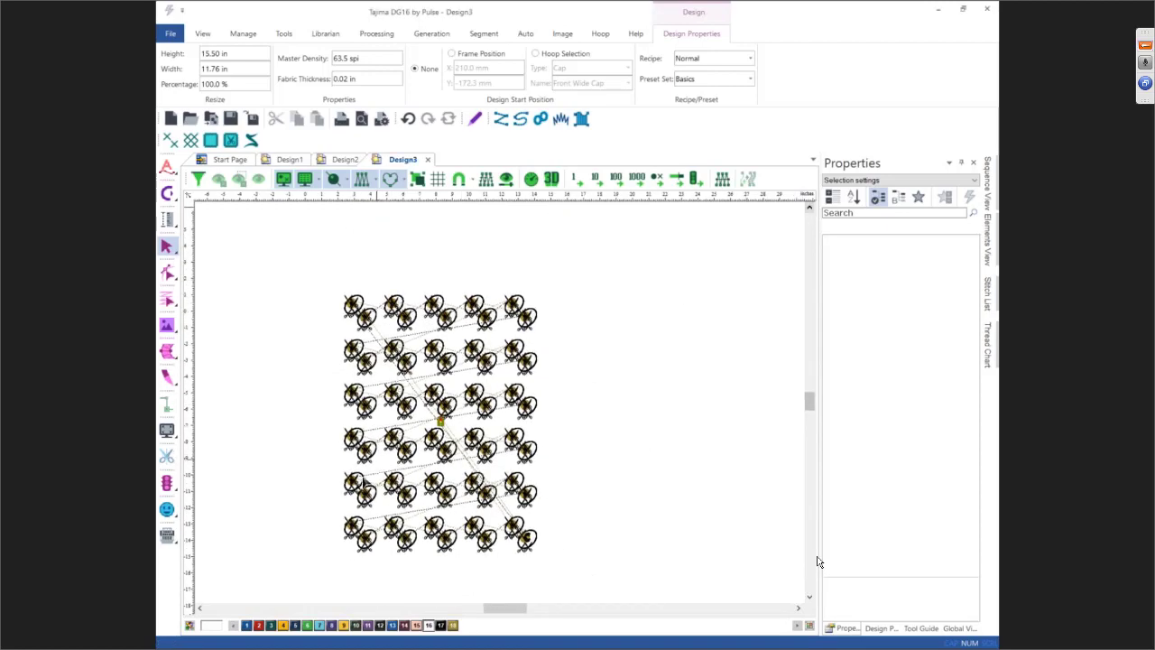
{"action": "left_click", "coordinate": [199, 607]}
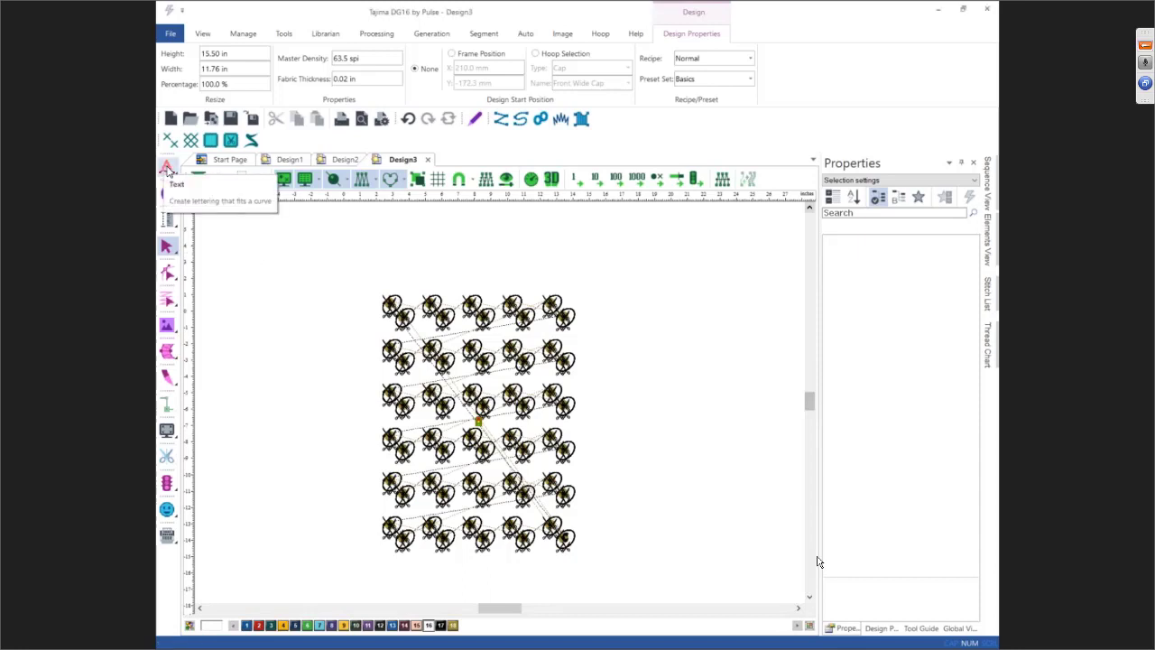
{"action": "left_click", "coordinate": [167, 170]}
{"action": "left_click", "coordinate": [210, 210]}
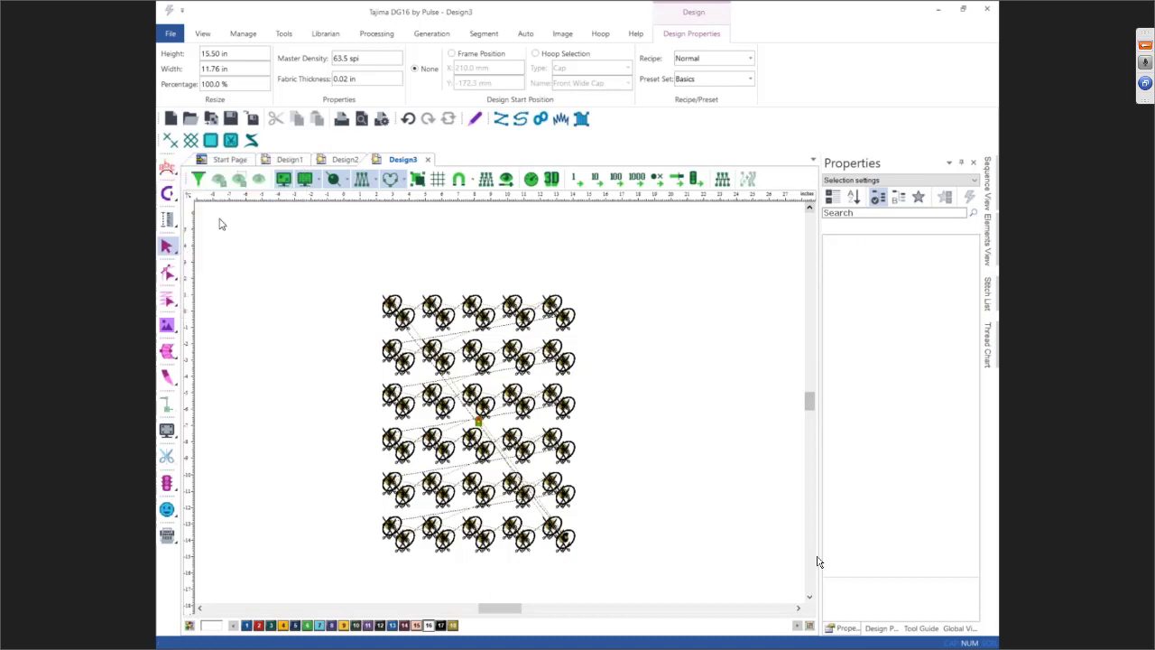
{"action": "left_click", "coordinate": [309, 355]}
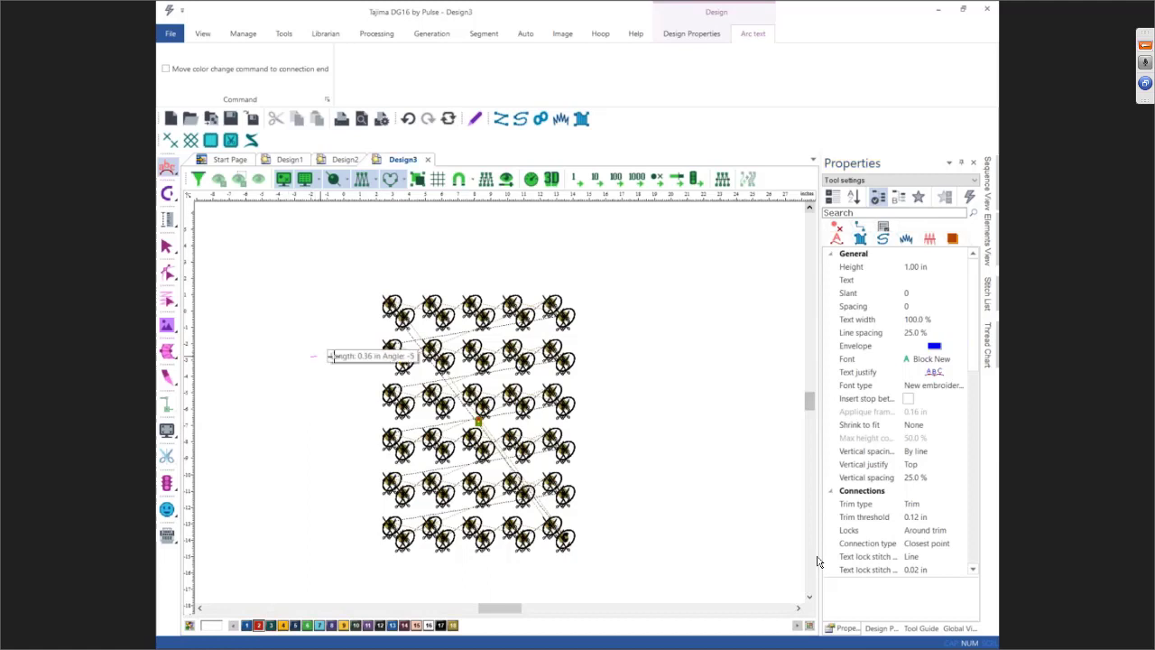
{"action": "left_click", "coordinate": [622, 353]}
{"action": "left_click", "coordinate": [605, 328]}
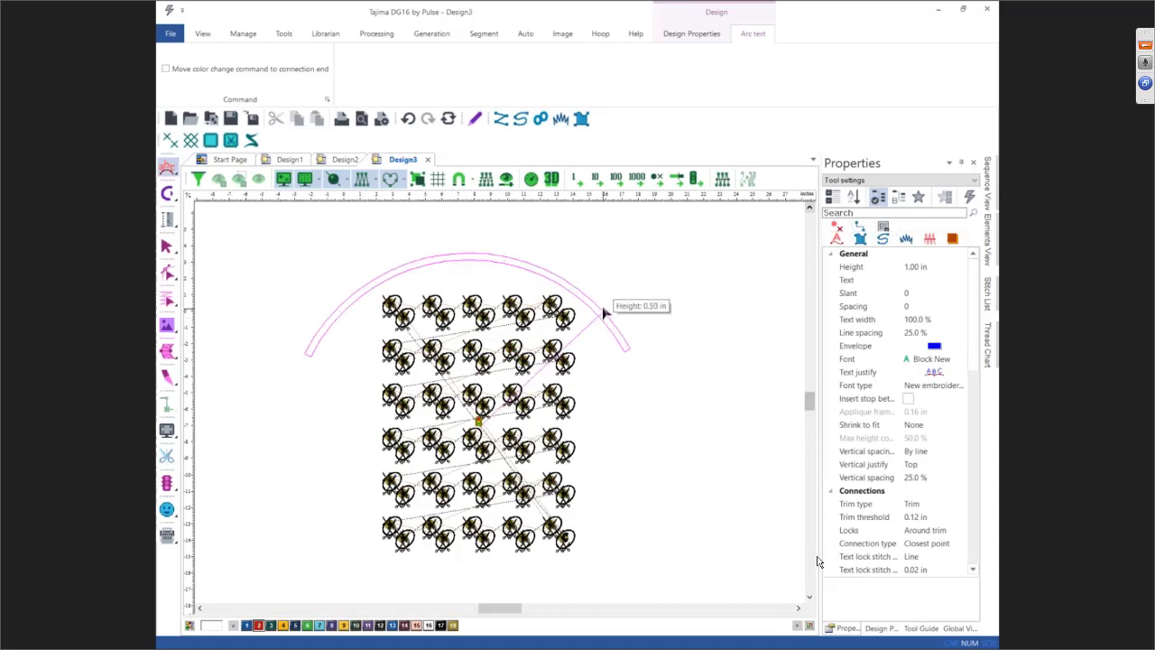
{"action": "left_click", "coordinate": [596, 272]}
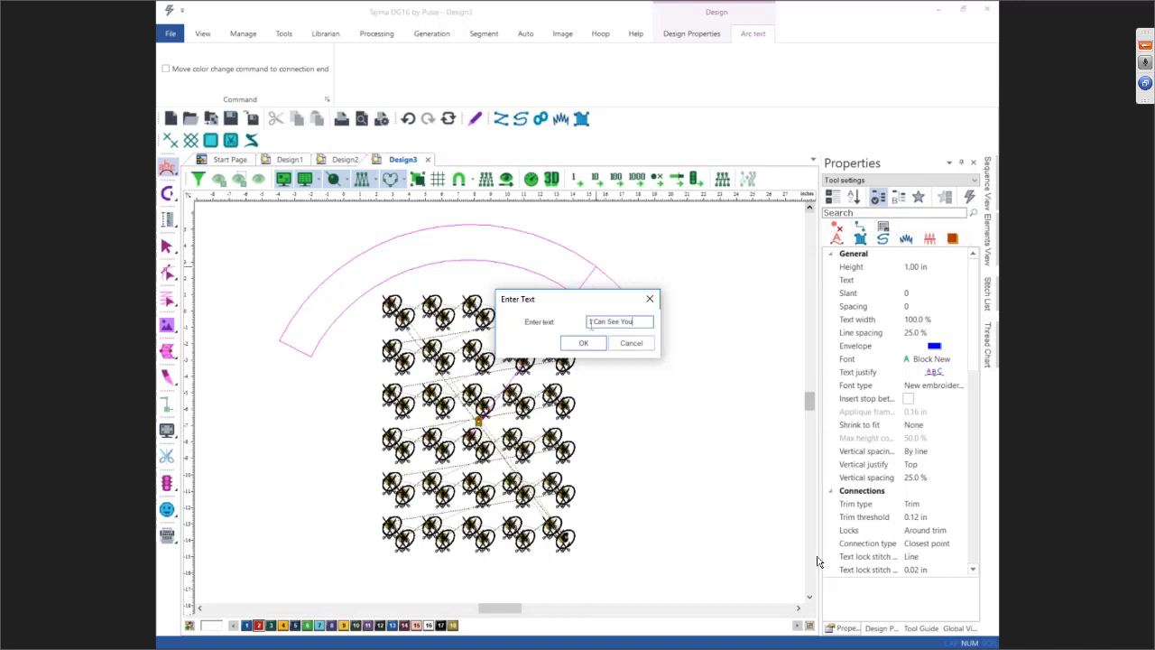
{"action": "left_click", "coordinate": [584, 345]}
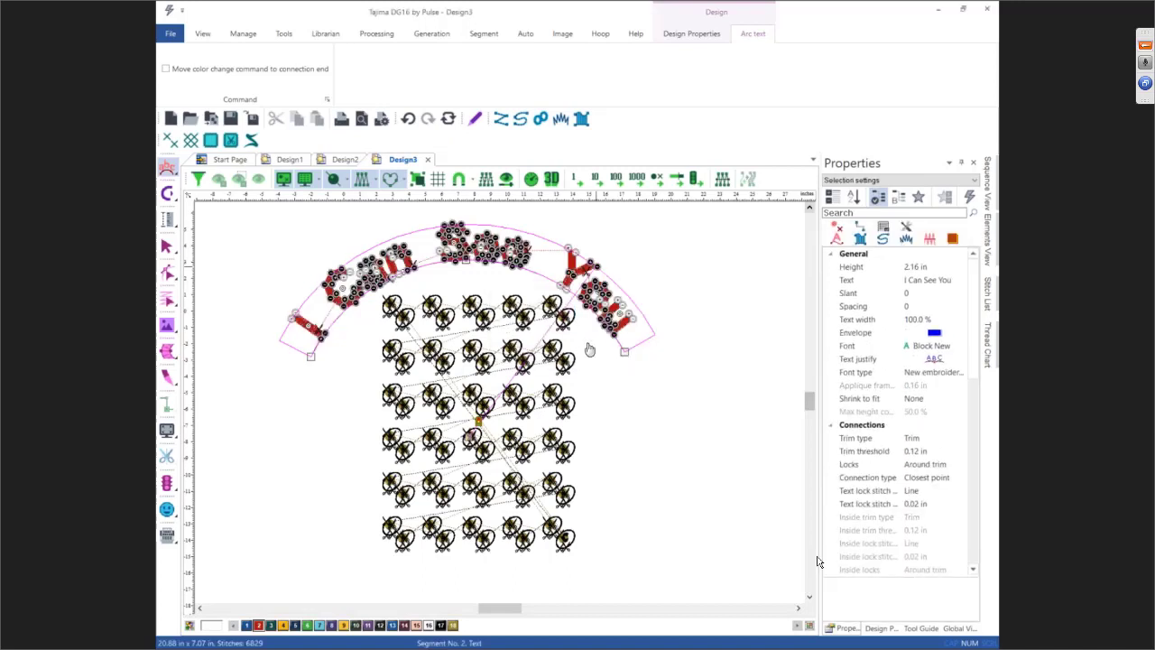
{"action": "key", "text": "Escape"}
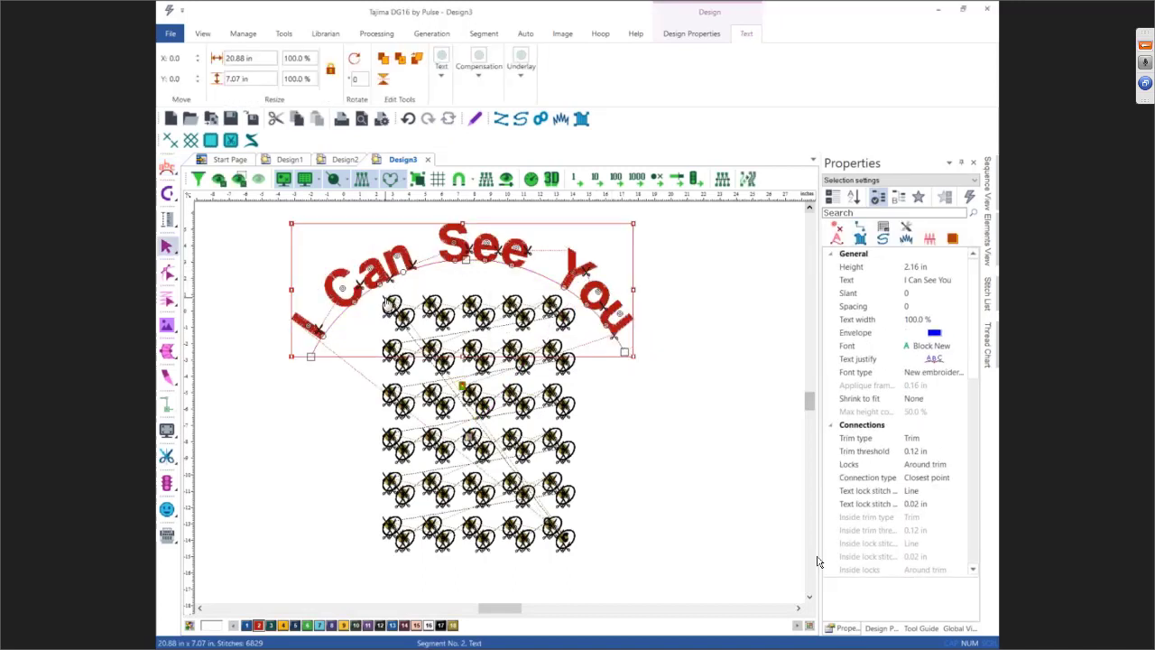
Apply Rainbow Text to the selected arc lettering and deselect it
{"action": "left_click", "coordinate": [168, 170]}
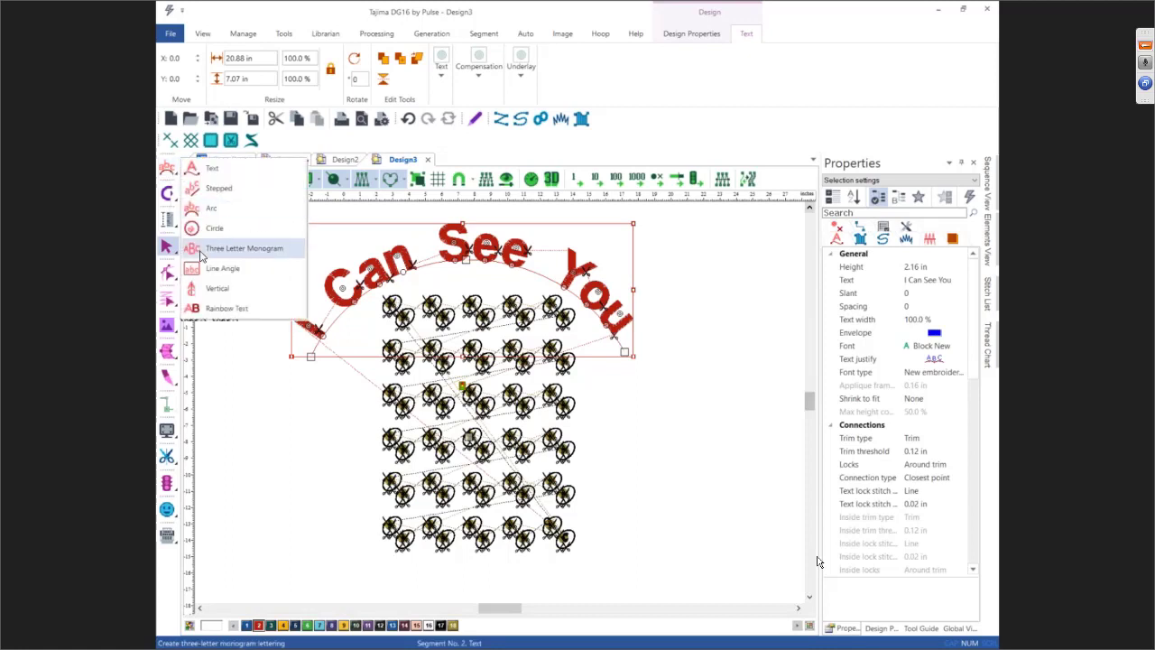
{"action": "left_click", "coordinate": [216, 310]}
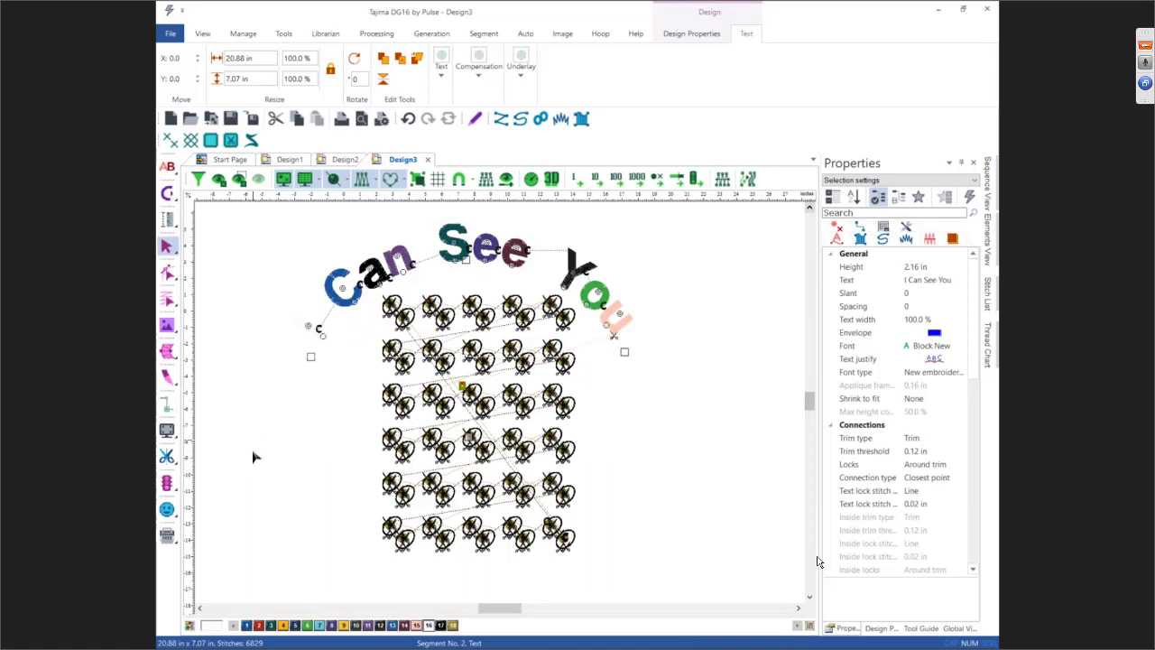
{"action": "left_click", "coordinate": [265, 487]}
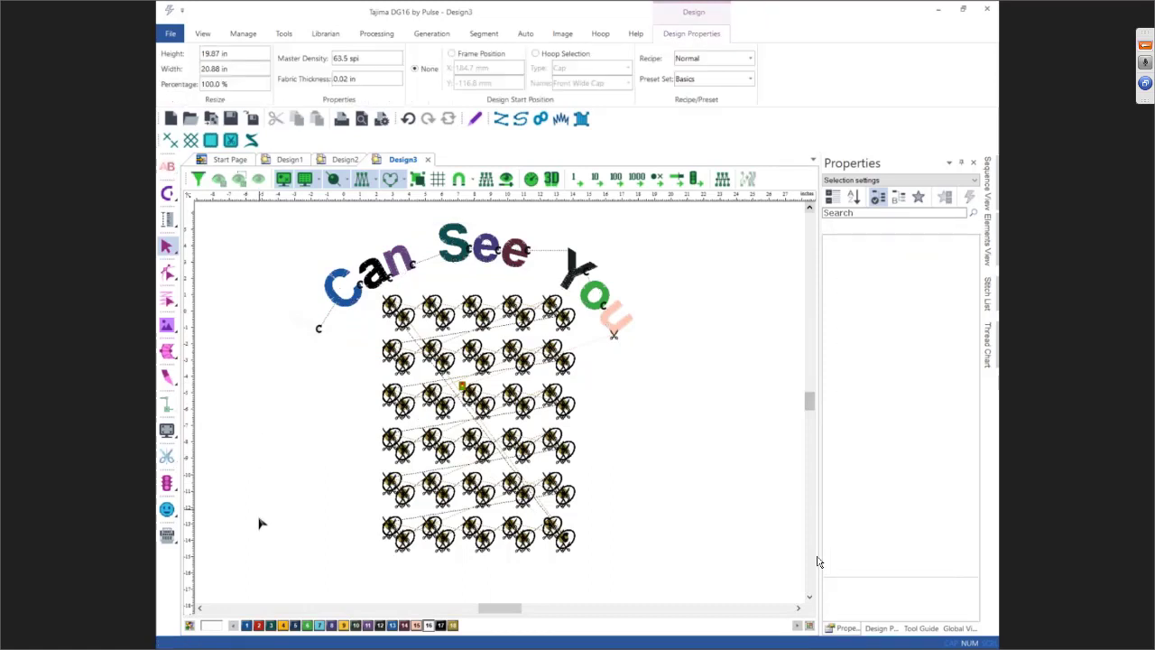
Set the design background behind the rainbow lettering and eyes to medium gray
{"action": "left_click", "coordinate": [211, 626]}
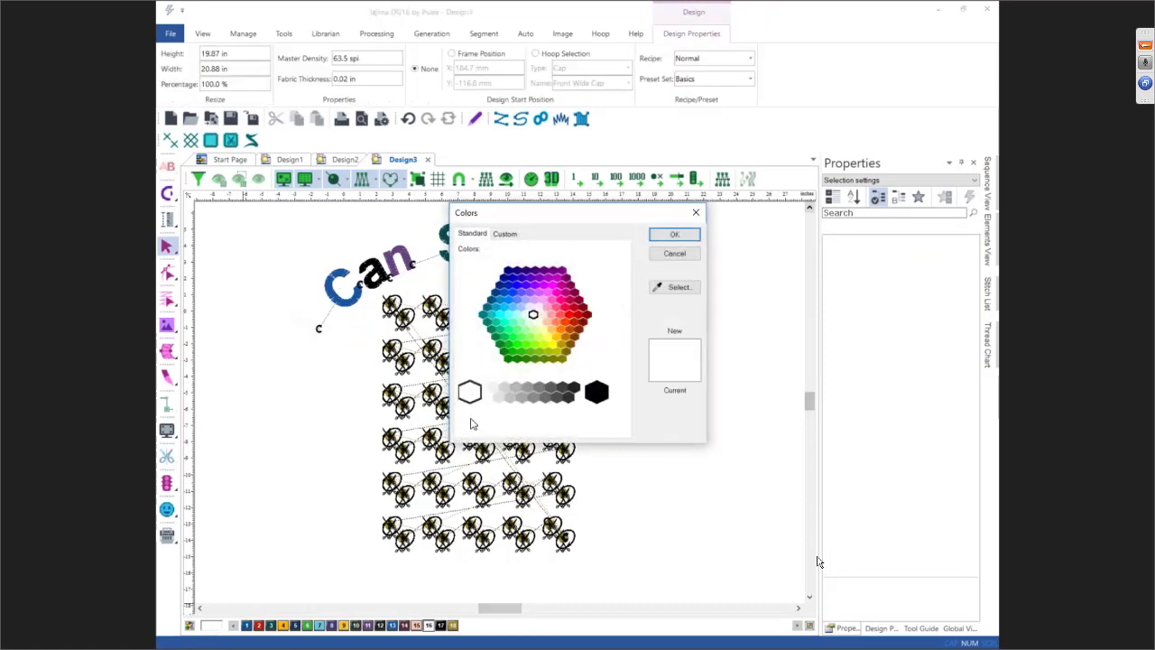
{"action": "left_click", "coordinate": [530, 388]}
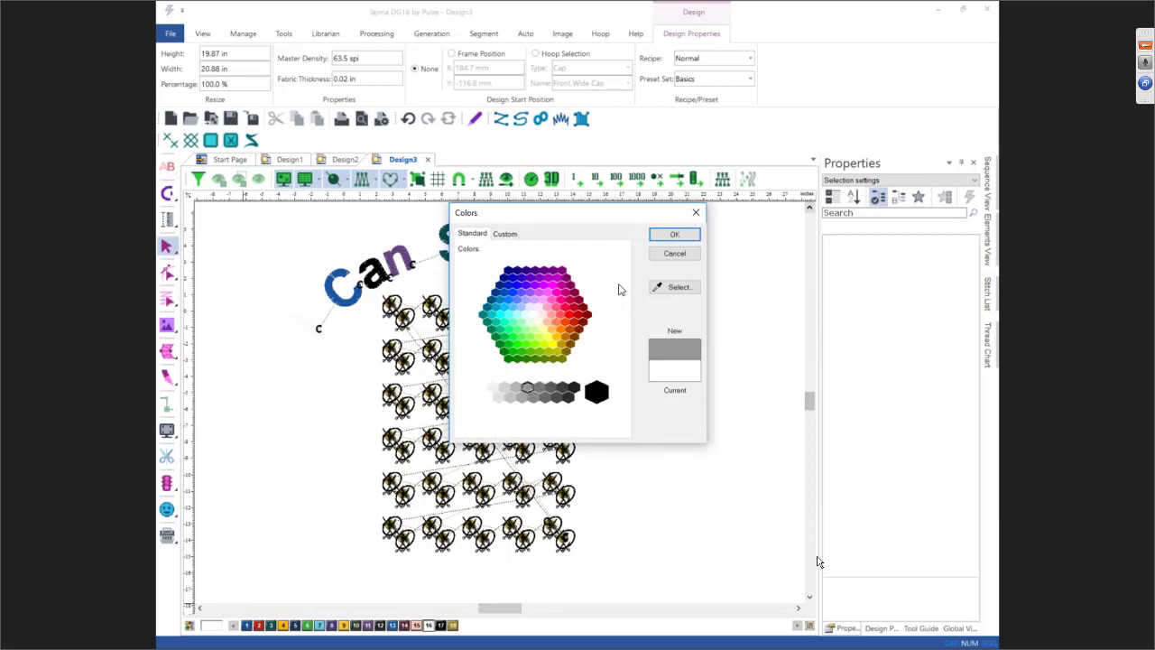
{"action": "left_click", "coordinate": [671, 235]}
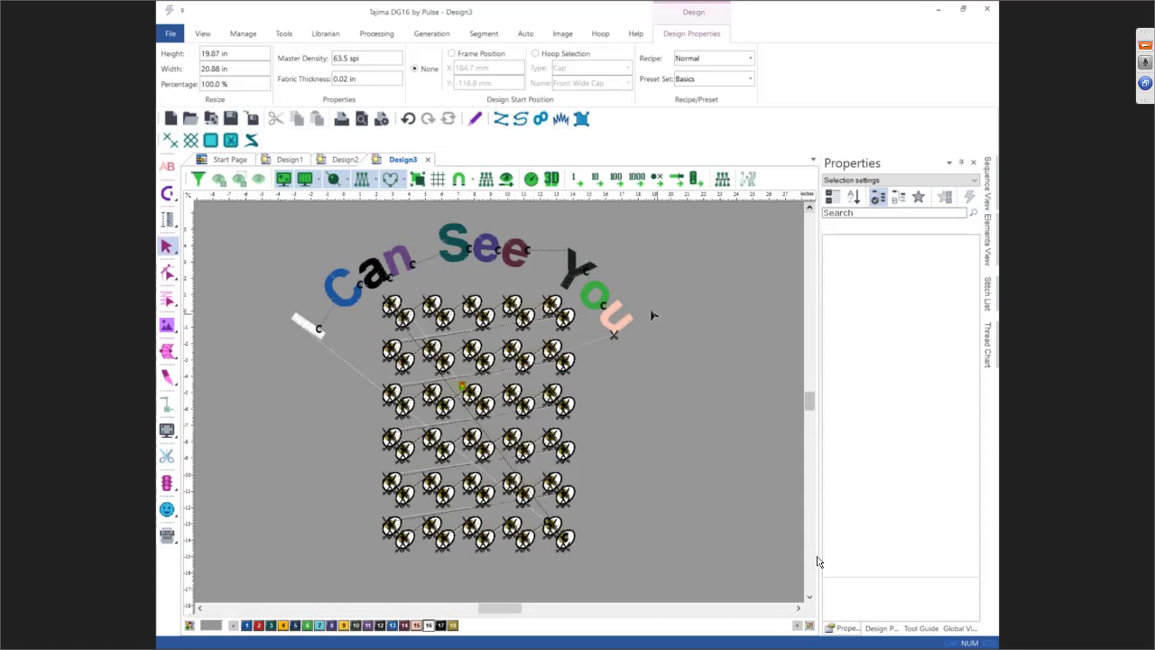
Hide the command symbols on the design, view the stitching in 3D and return to the flat view
{"action": "left_click", "coordinate": [305, 181]}
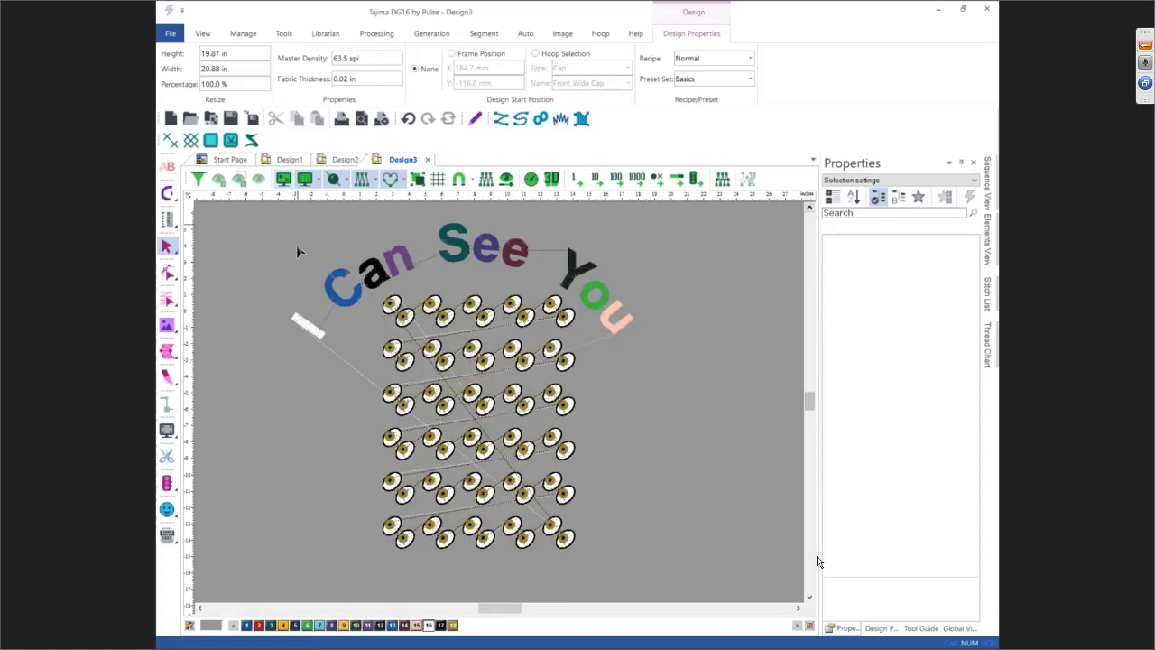
{"action": "left_click", "coordinate": [552, 179]}
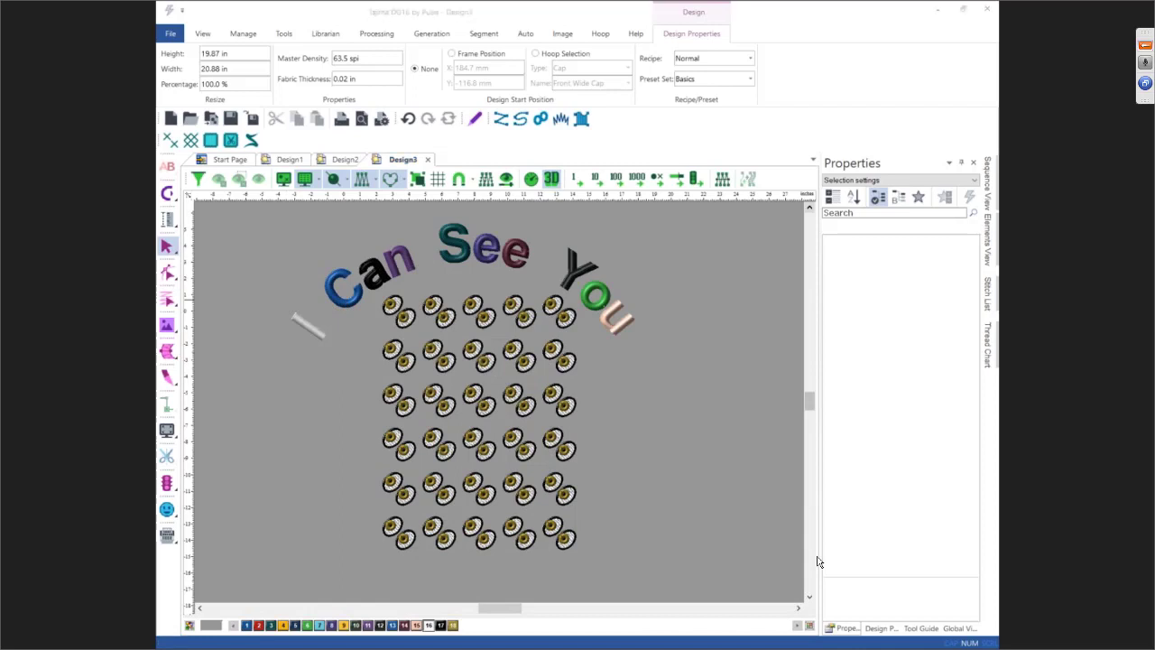
{"action": "left_click", "coordinate": [253, 271]}
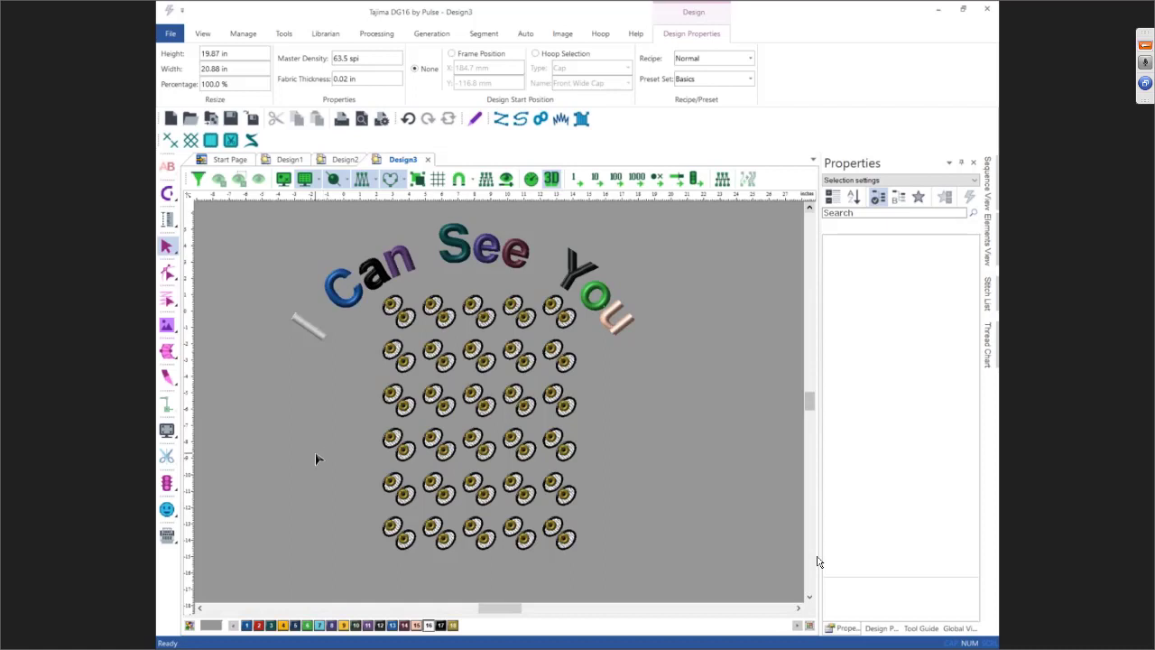
{"action": "left_click", "coordinate": [551, 178]}
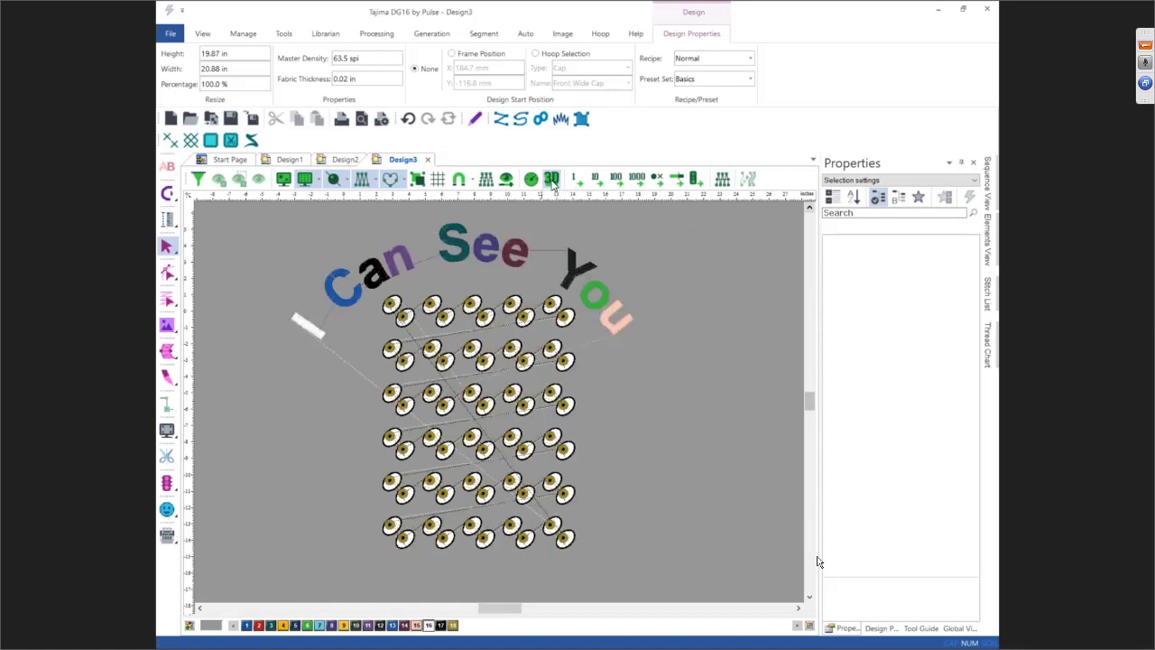
Close Design3, Design2 and Design1 without saving their changes
{"action": "left_click", "coordinate": [428, 160]}
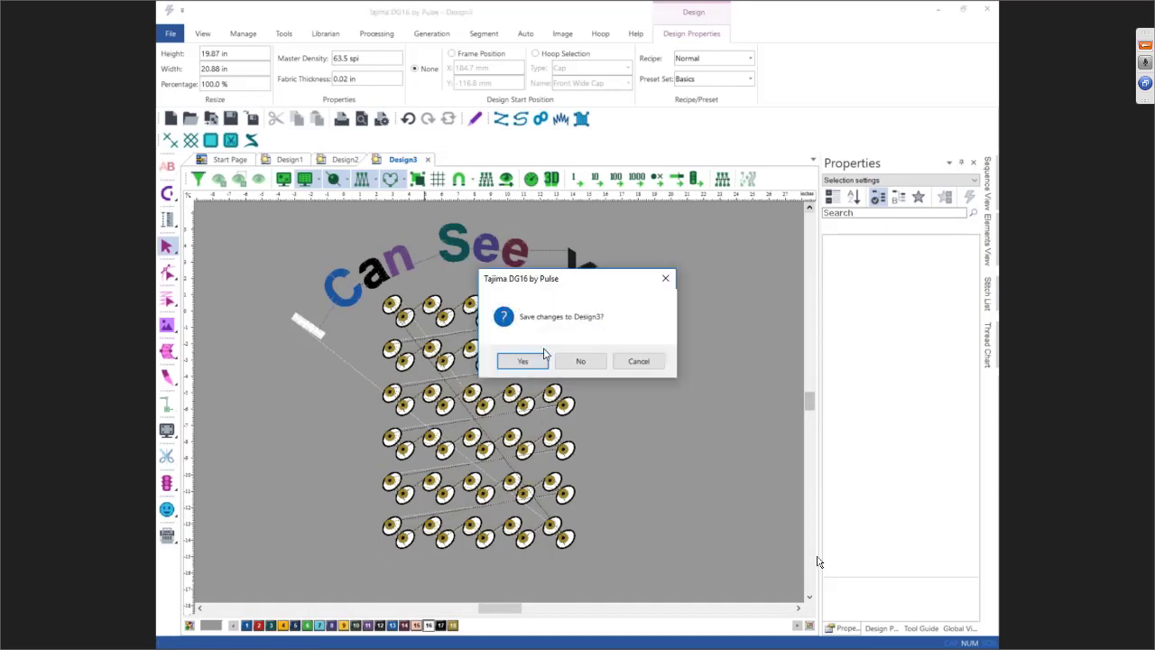
{"action": "left_click", "coordinate": [580, 358]}
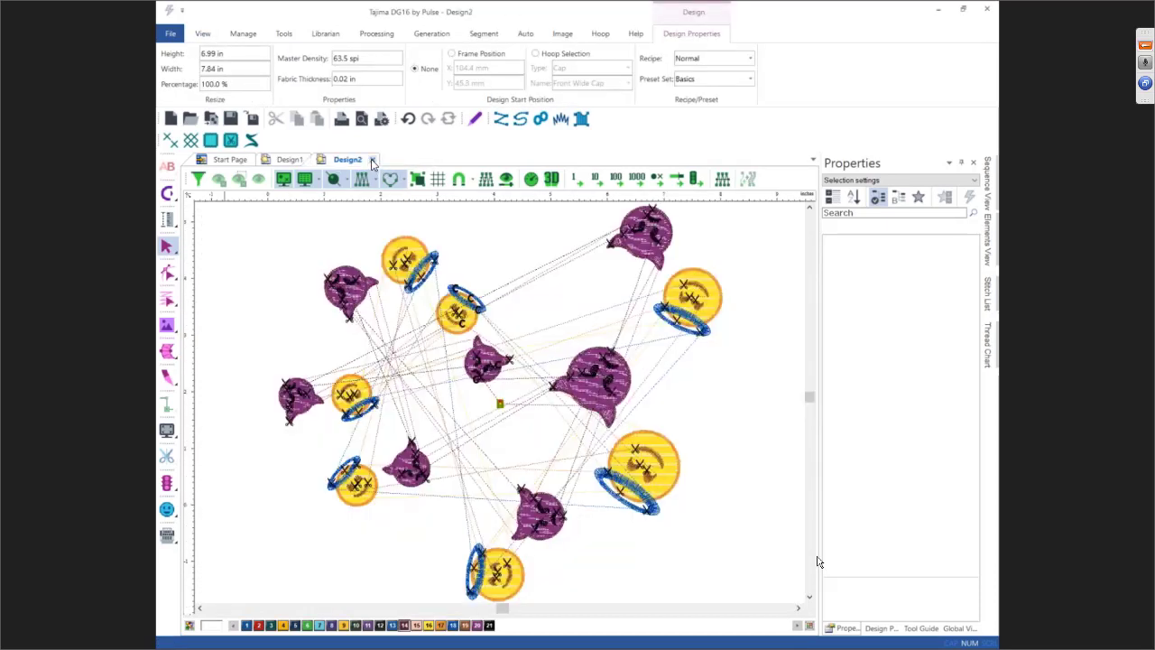
{"action": "left_click", "coordinate": [373, 160]}
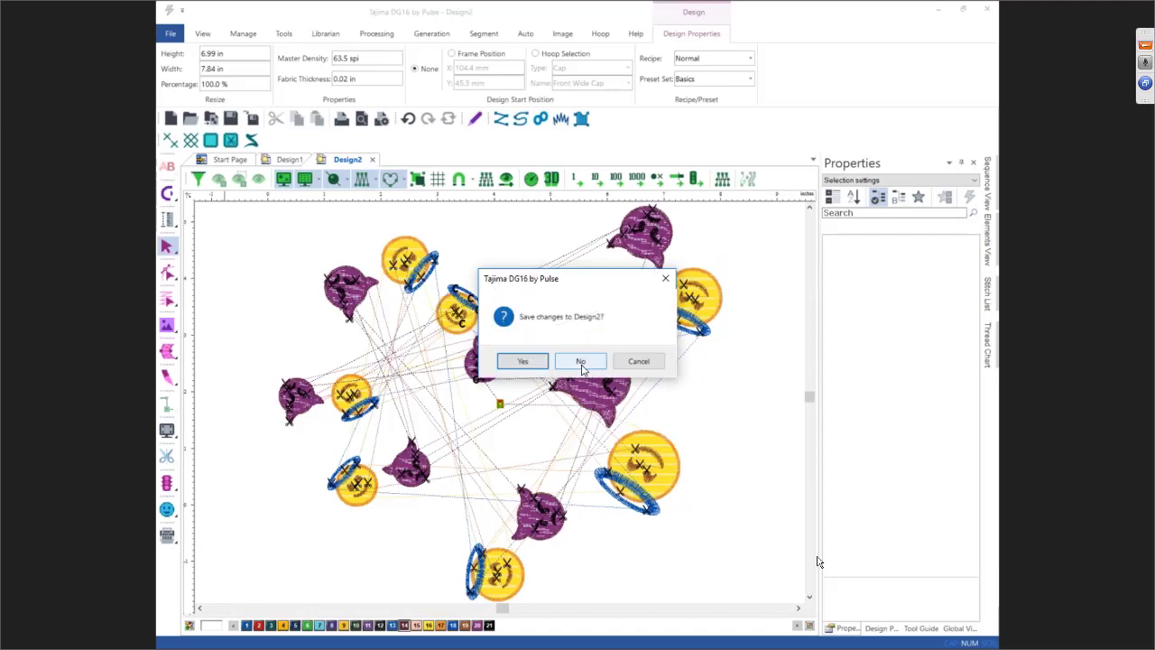
{"action": "left_click", "coordinate": [580, 359]}
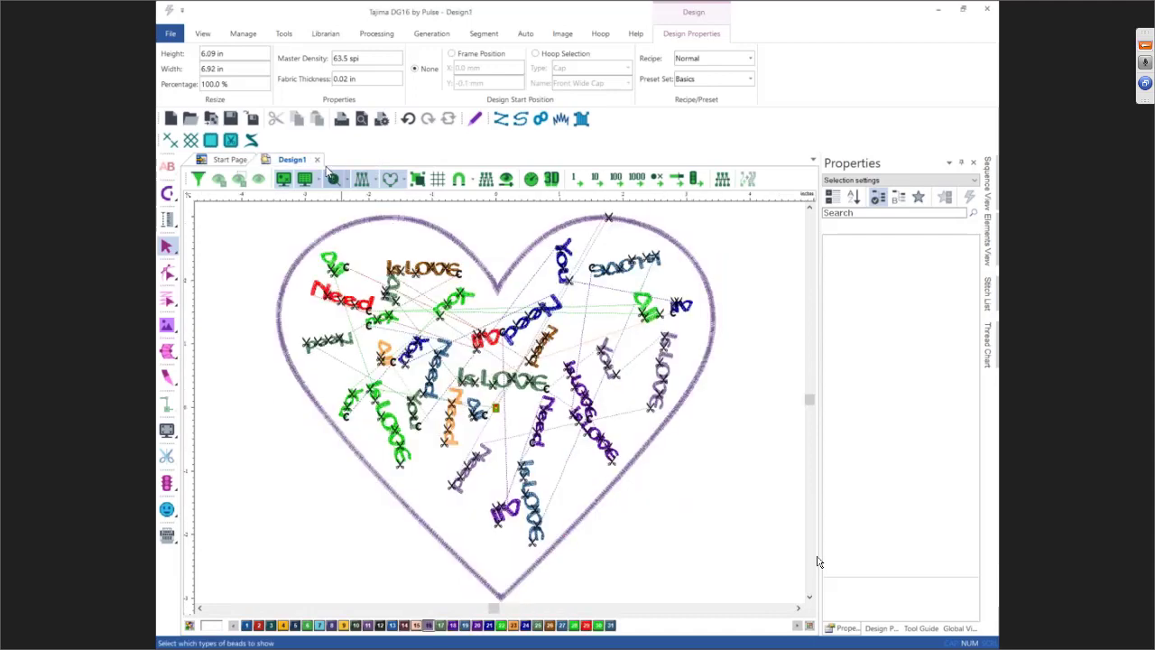
{"action": "left_click", "coordinate": [317, 160]}
{"action": "left_click", "coordinate": [580, 361]}
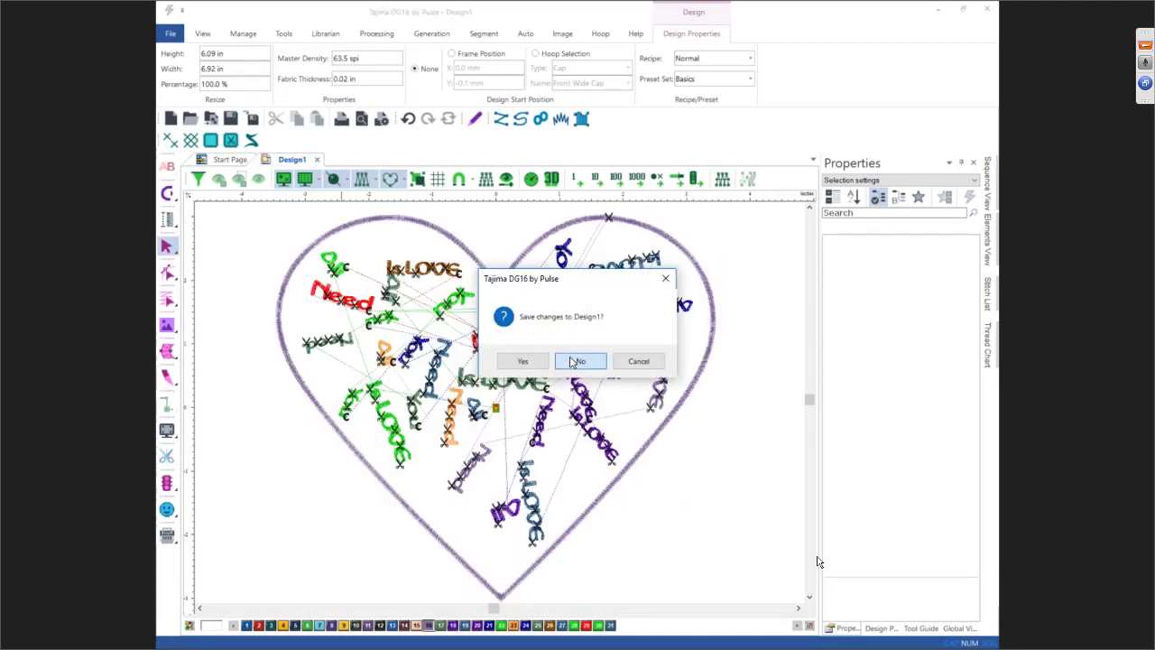
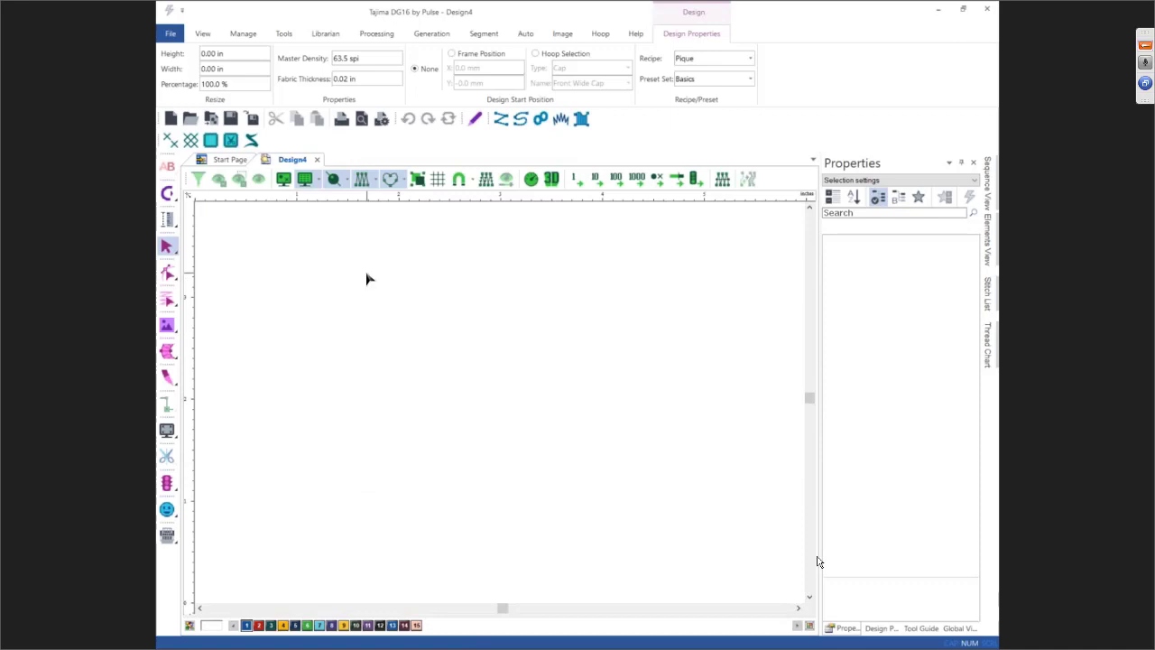
Load the image shapes1 from the training art folder inside Hirsch on the Elements (E:) drive as the backdrop
{"action": "left_click", "coordinate": [559, 36]}
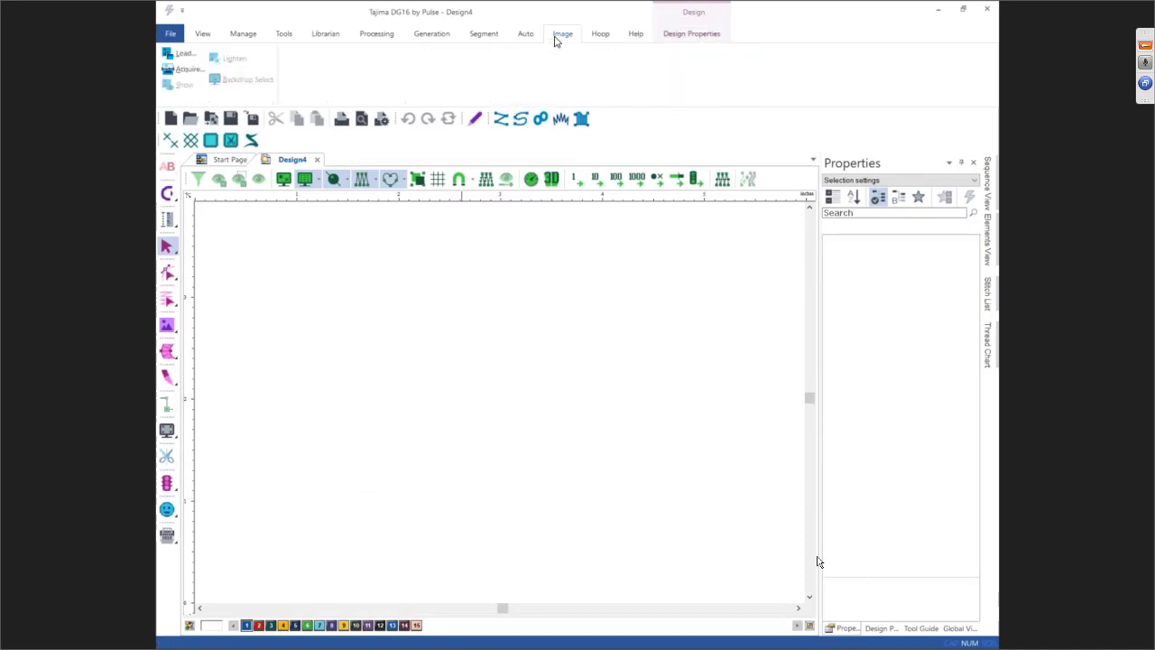
{"action": "left_click", "coordinate": [181, 54]}
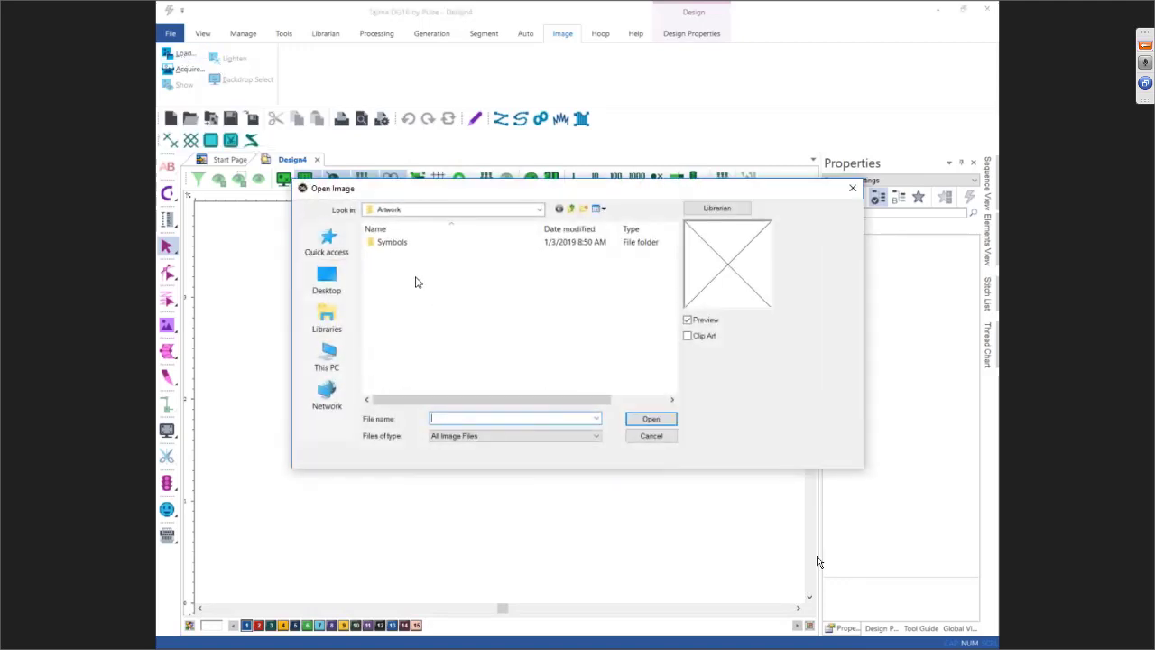
{"action": "left_click", "coordinate": [339, 359]}
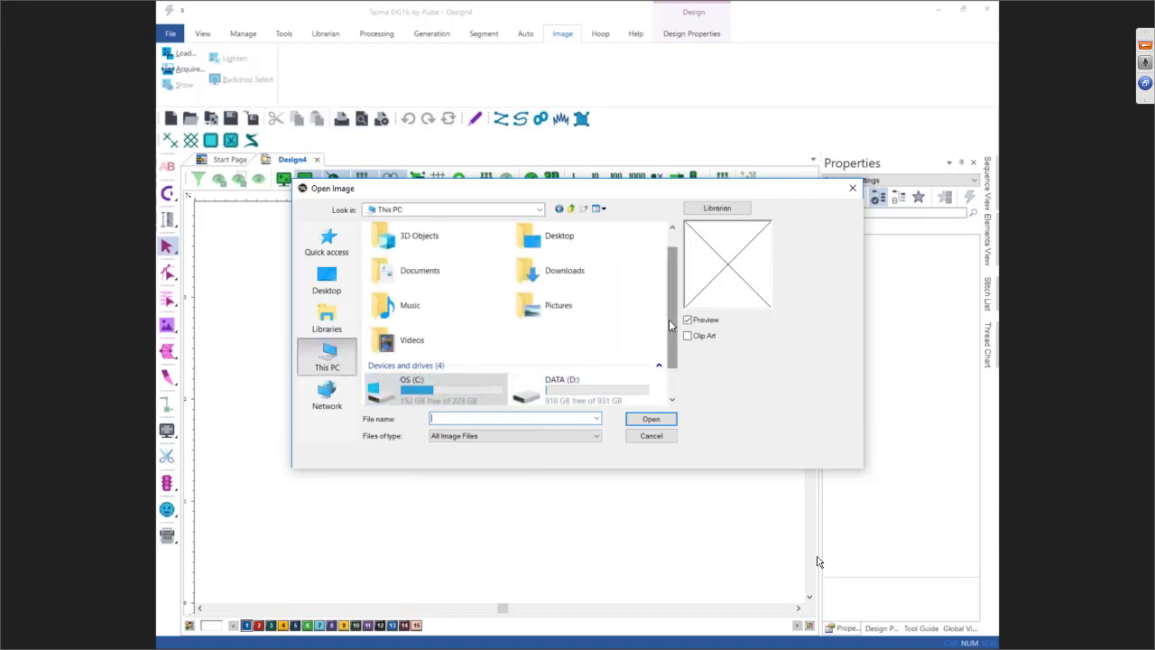
{"action": "scroll", "coordinate": [442, 381], "scroll_direction": "down", "scroll_amount": 1}
{"action": "double_click", "coordinate": [465, 390]}
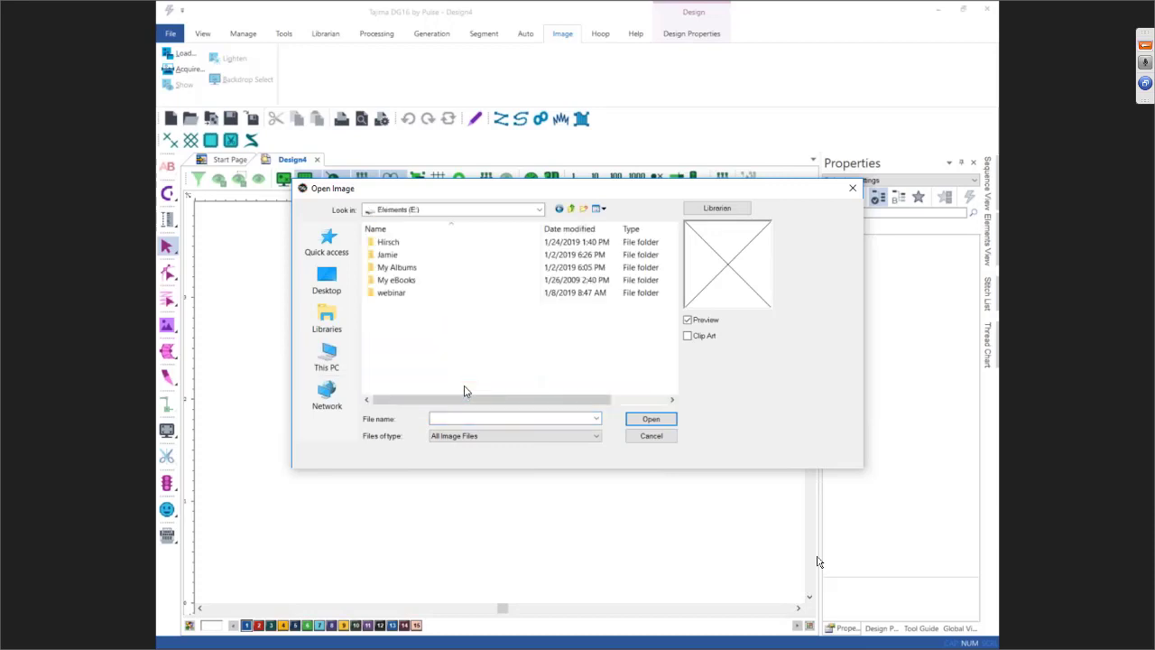
{"action": "double_click", "coordinate": [405, 244]}
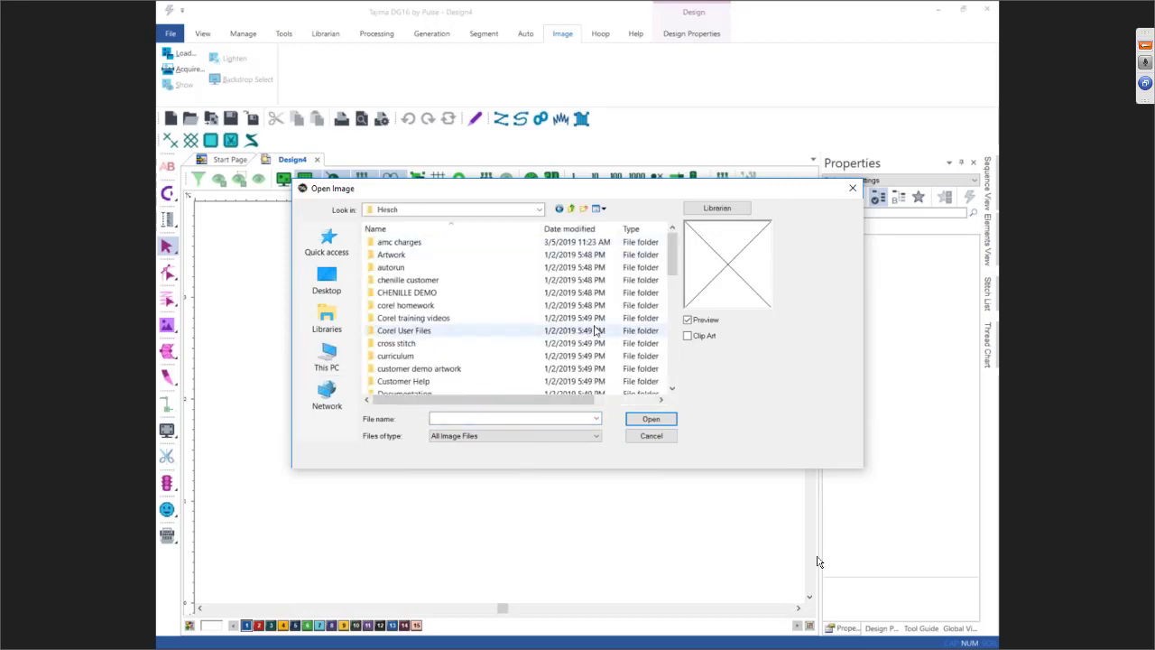
{"action": "left_click_drag", "start_coordinate": [673, 254], "coordinate": [672, 386]}
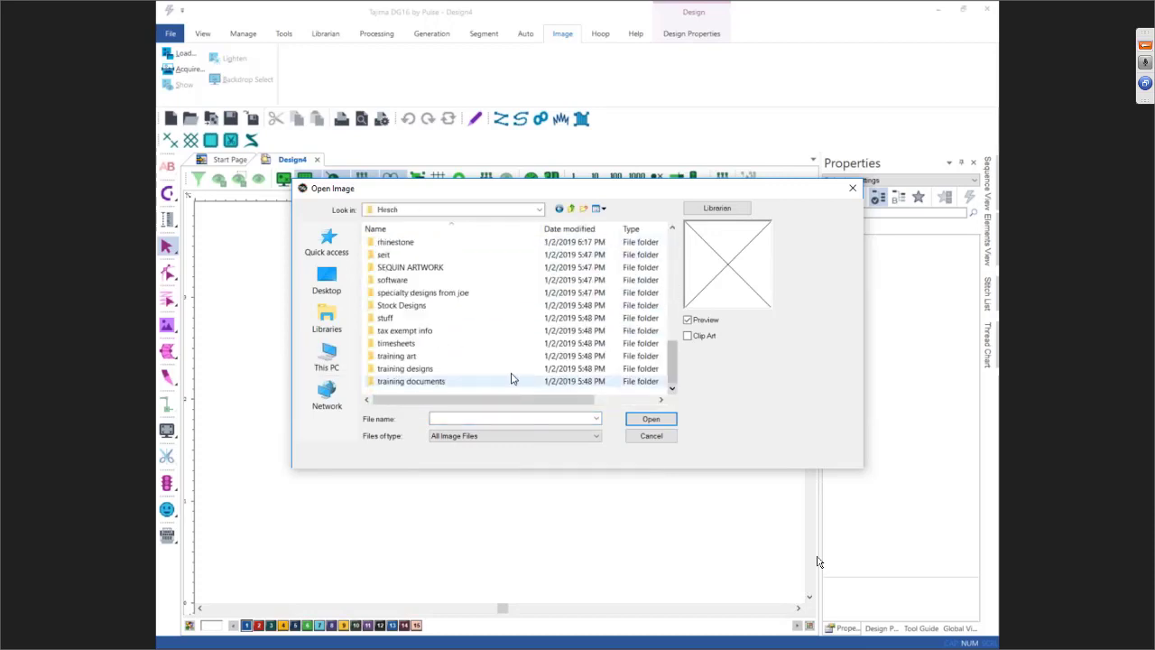
{"action": "double_click", "coordinate": [406, 357]}
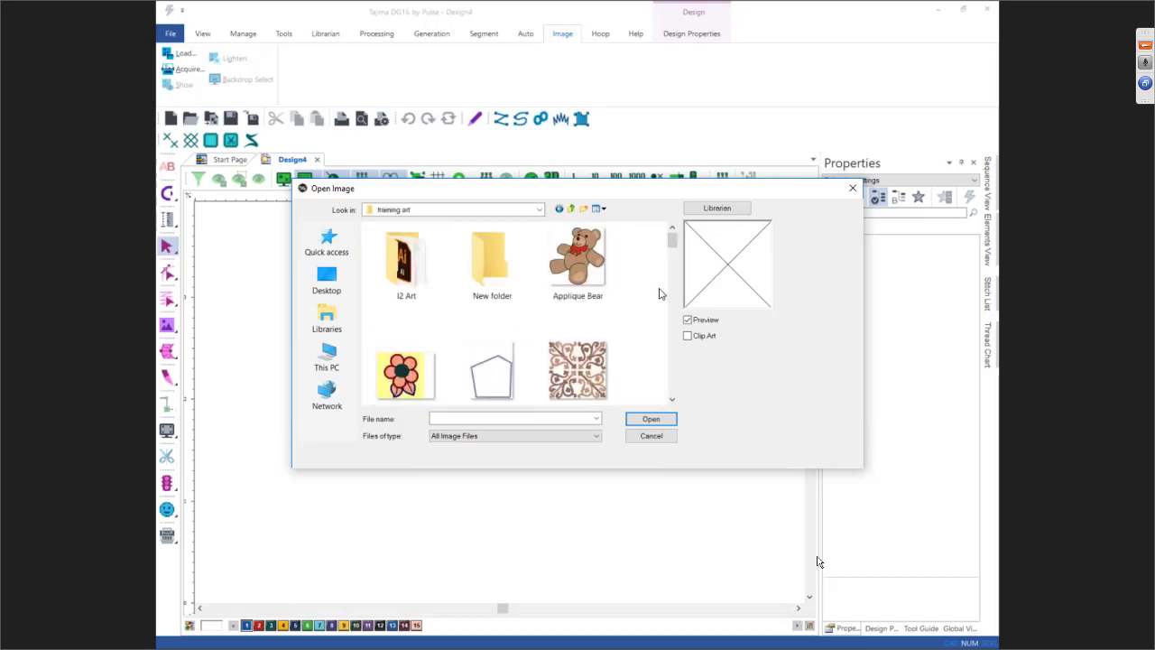
{"action": "left_click_drag", "start_coordinate": [671, 239], "coordinate": [612, 378]}
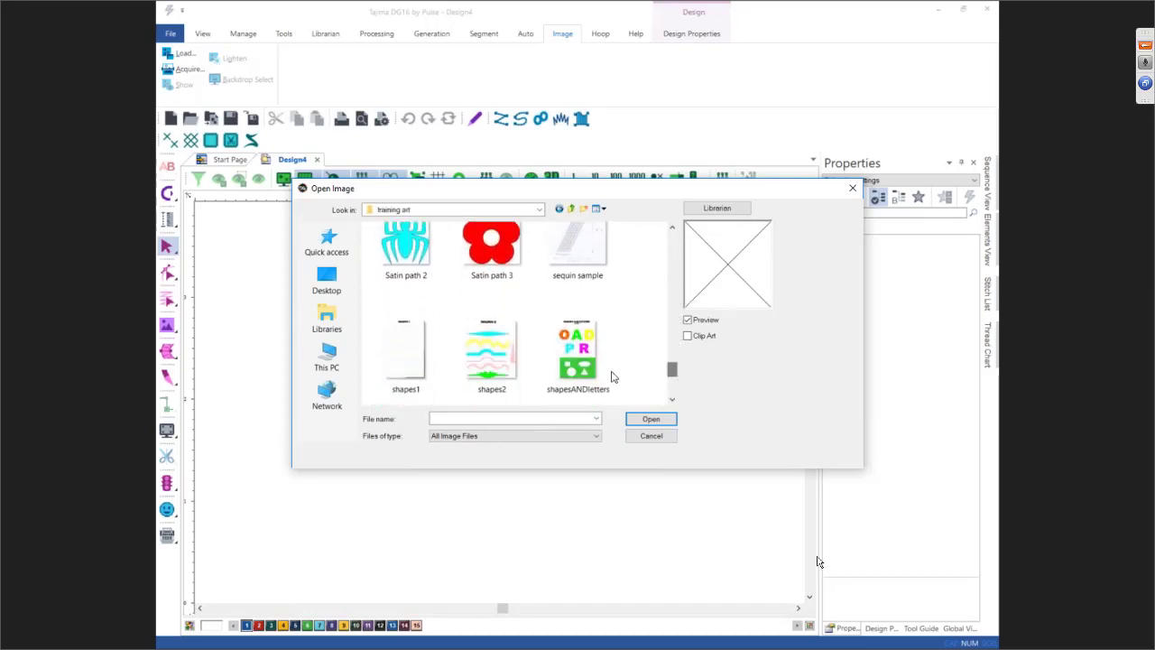
{"action": "left_click", "coordinate": [417, 357]}
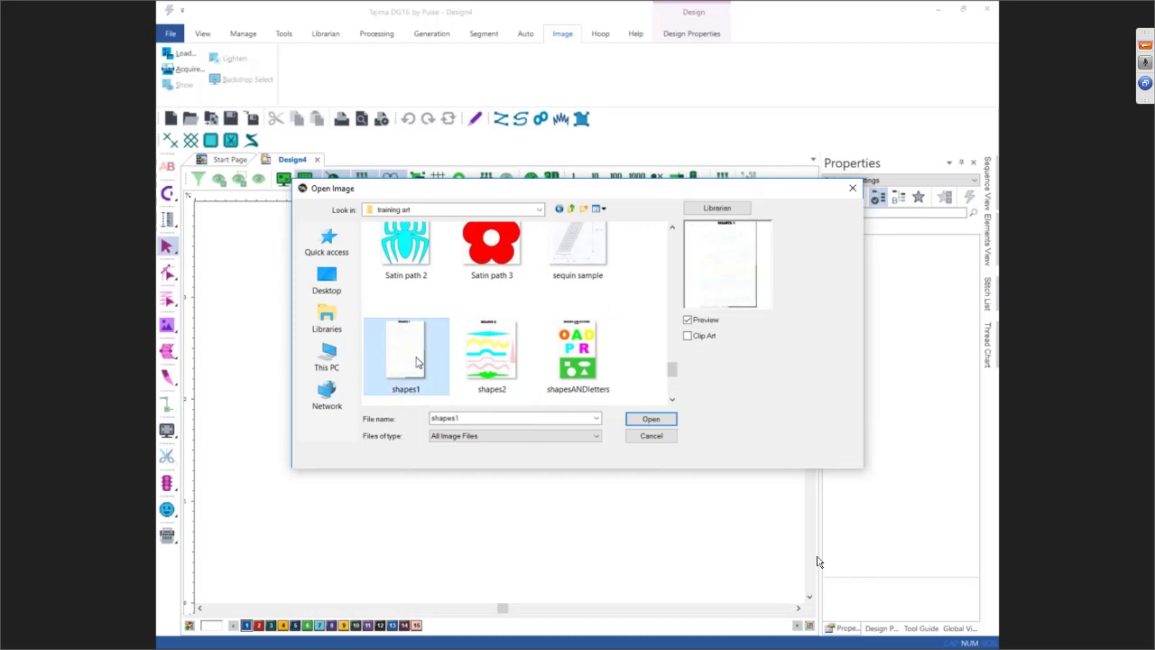
{"action": "left_click", "coordinate": [636, 421]}
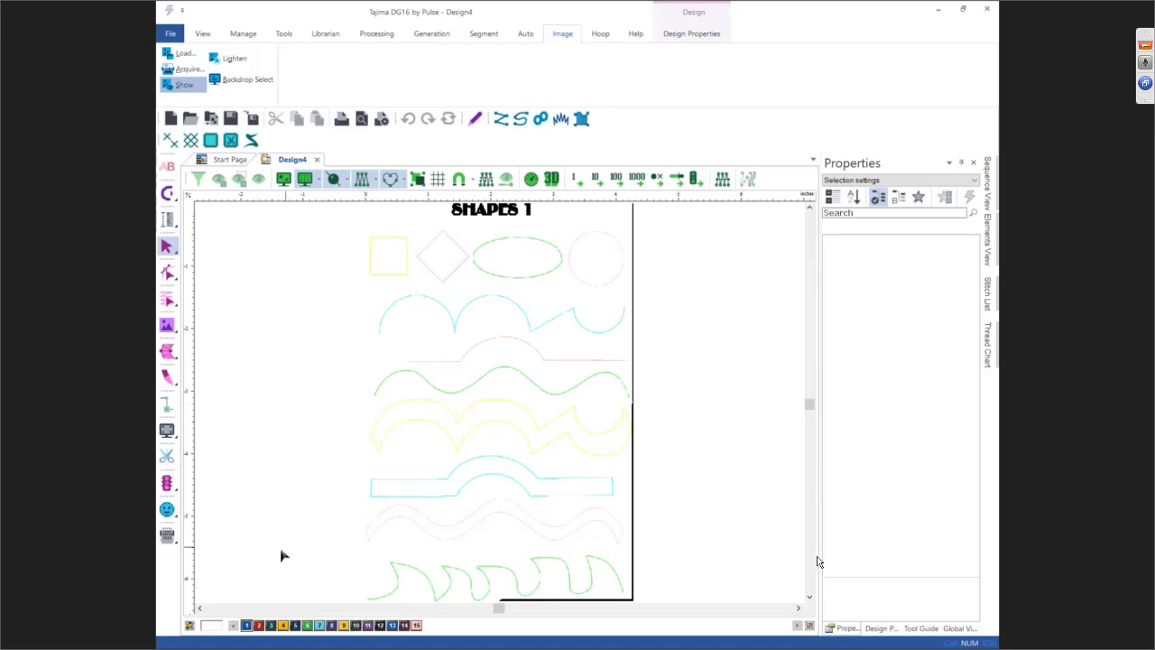
Set the background around the shapes image to medium gray and activate Backdrop Select
{"action": "left_click", "coordinate": [205, 626]}
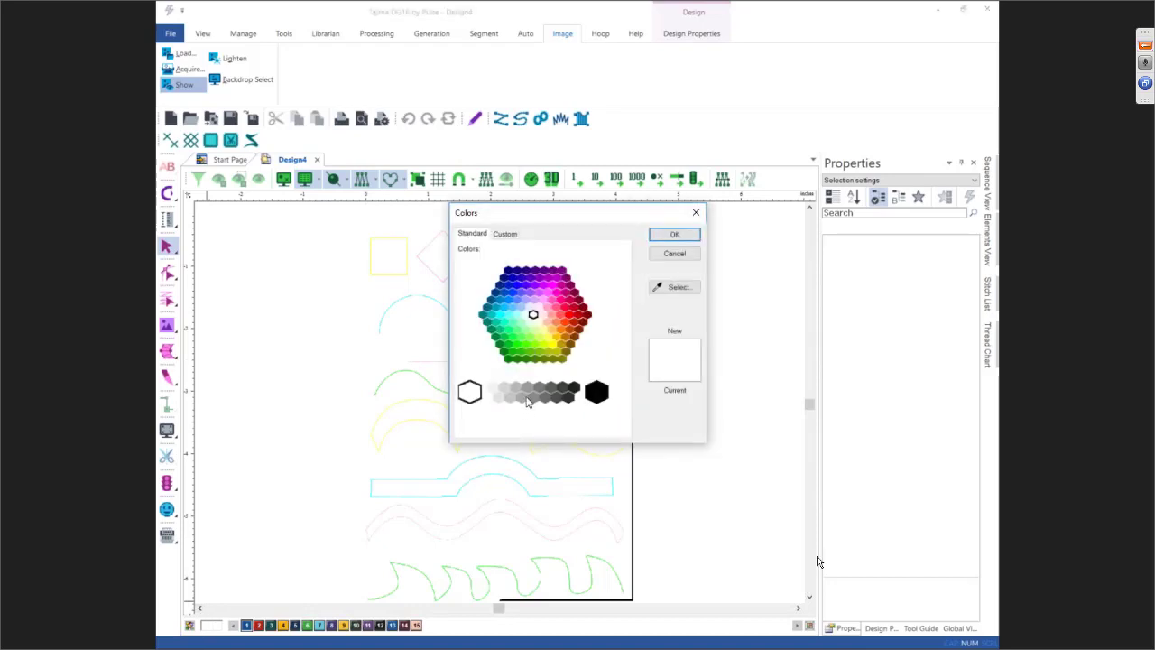
{"action": "left_click", "coordinate": [528, 391]}
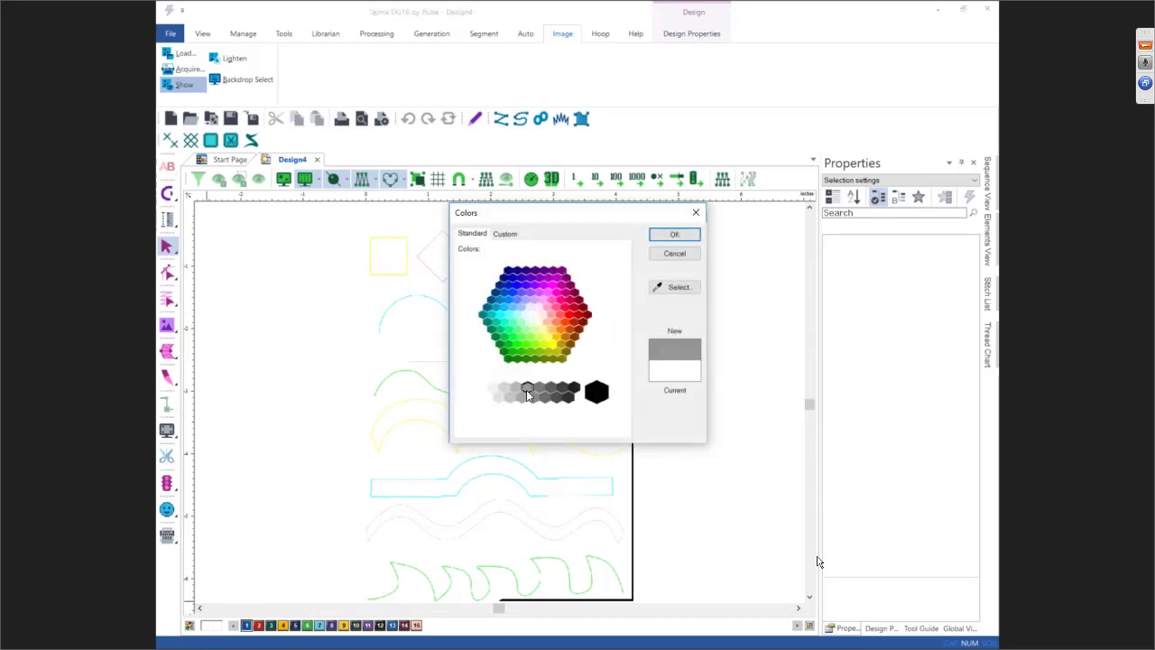
{"action": "left_click", "coordinate": [674, 234]}
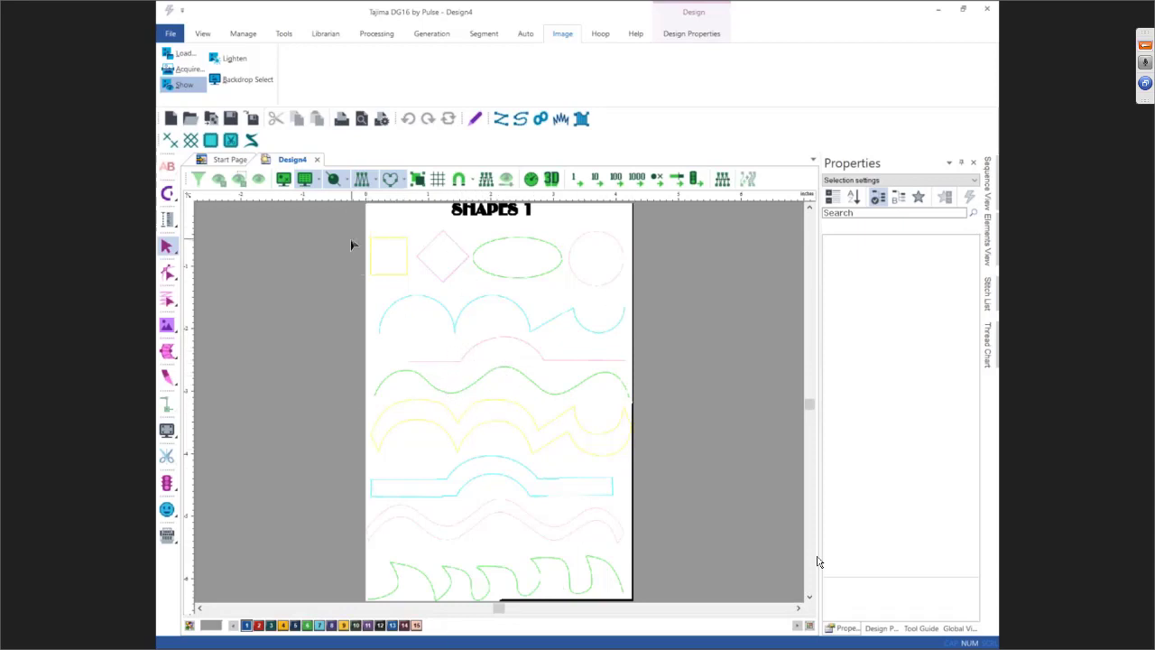
{"action": "left_click", "coordinate": [254, 83]}
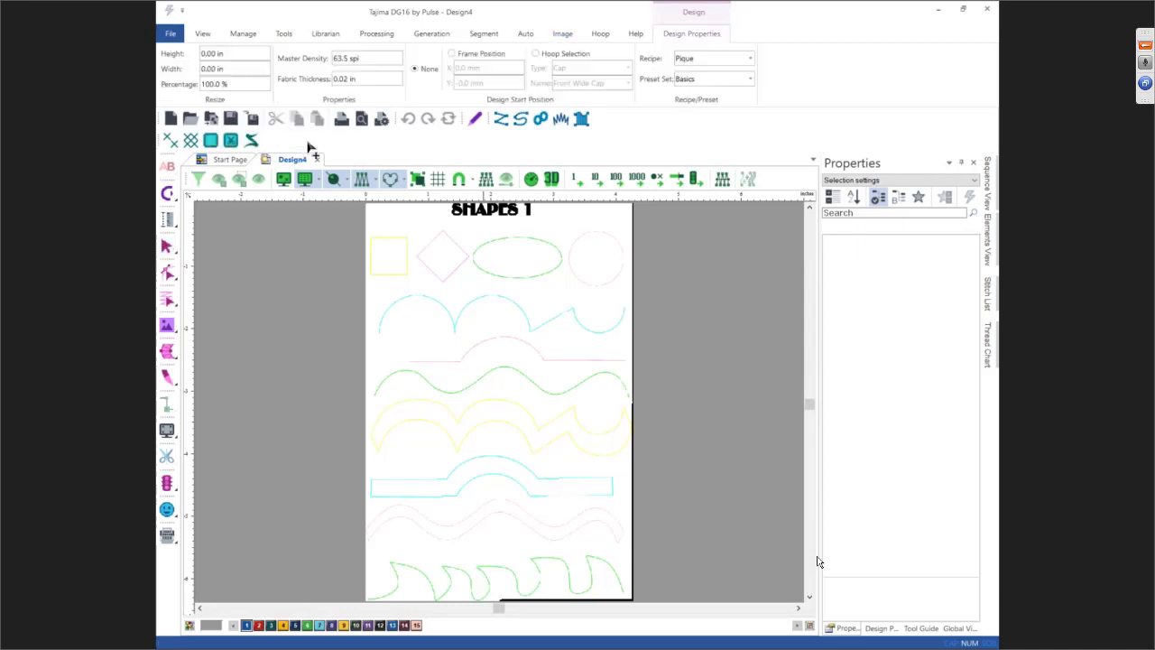
Rotate the shapes backdrop image clockwise by about 41 degrees and undo the rotation
{"action": "right_click", "coordinate": [478, 320]}
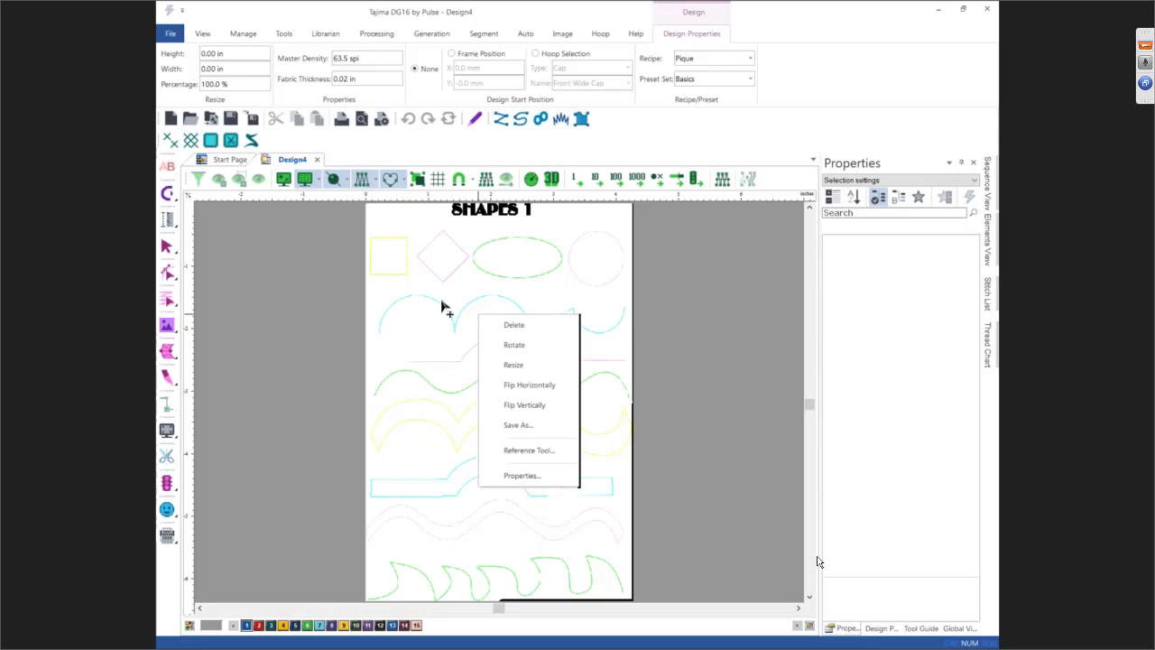
{"action": "left_click", "coordinate": [513, 346]}
{"action": "left_click_drag", "start_coordinate": [511, 291], "coordinate": [572, 332]}
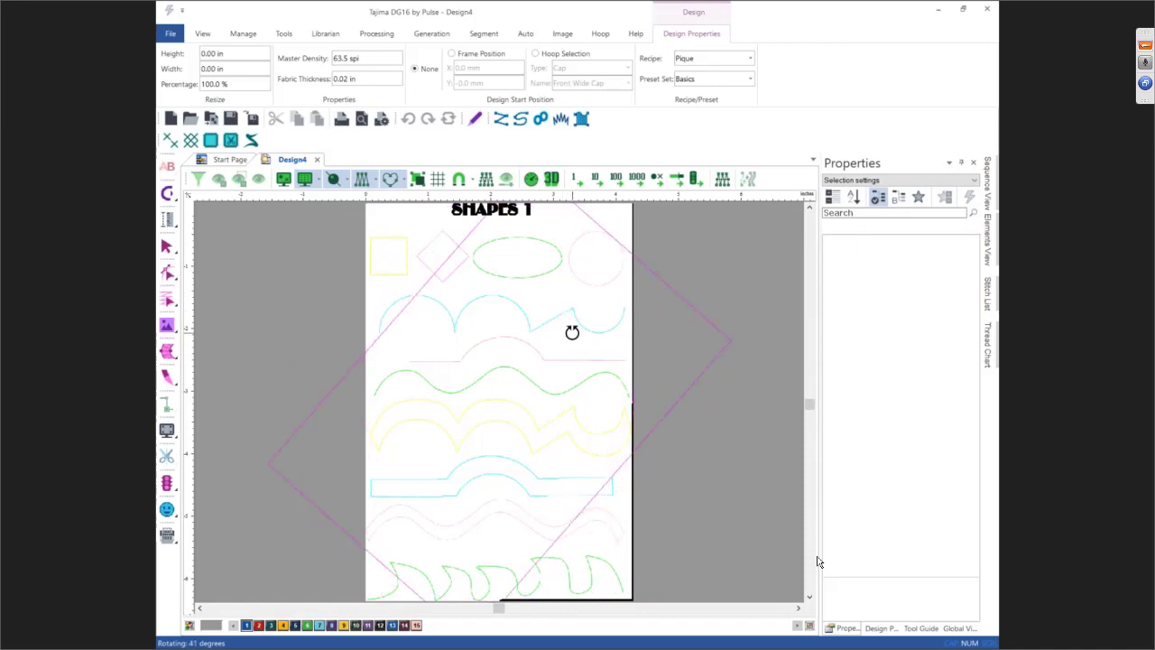
{"action": "mouse_move", "coordinate": [572, 332]}
{"action": "left_mouse_down"}
{"action": "mouse_move", "coordinate": [547, 312]}
{"action": "mouse_move", "coordinate": [421, 312]}
{"action": "mouse_move", "coordinate": [451, 301]}
{"action": "mouse_move", "coordinate": [587, 325]}
{"action": "left_mouse_up"}
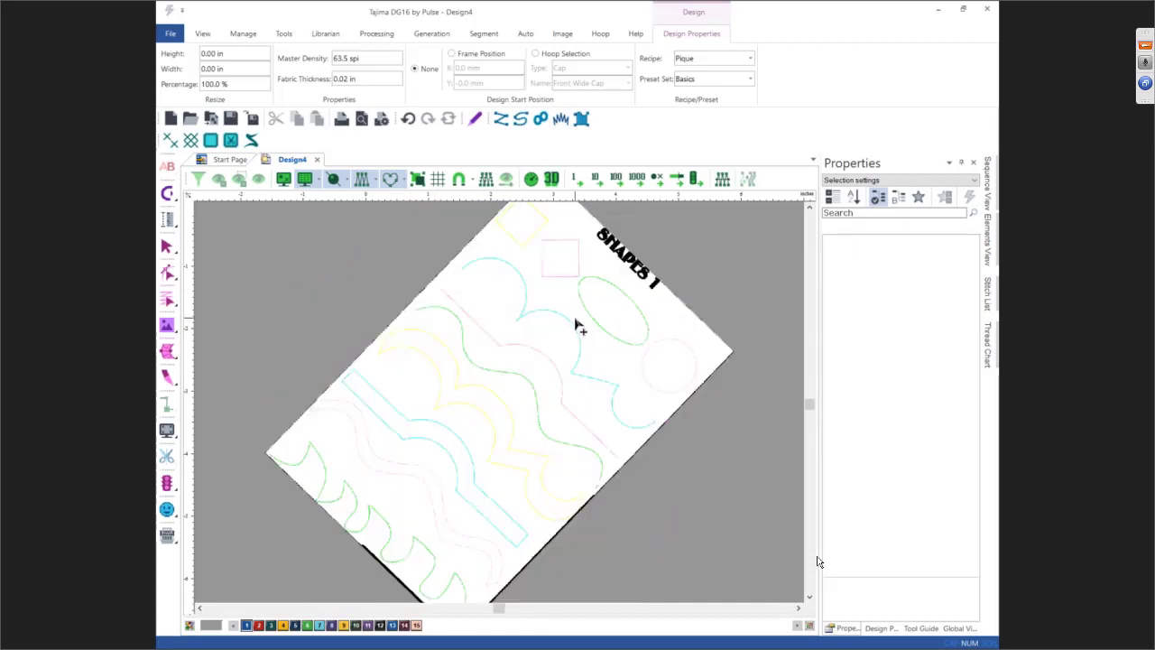
{"action": "key", "text": "ctrl+z"}
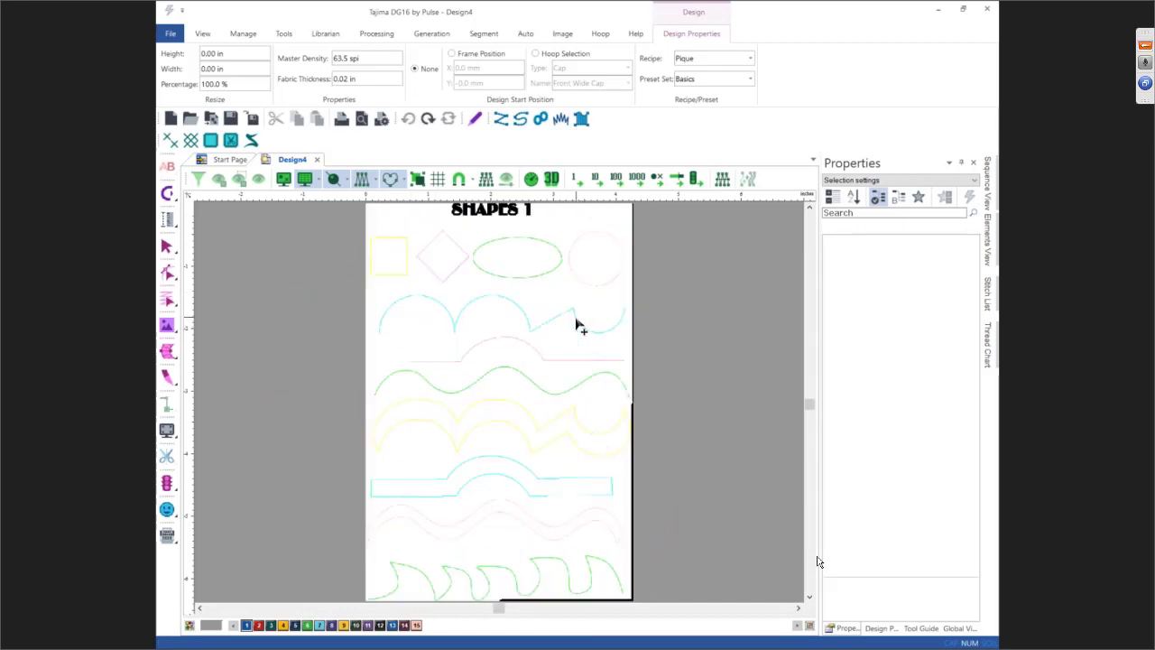
Resize the shapes backdrop image to about 91.5 %, roughly 3.90 in x 5.82 in
{"action": "right_click", "coordinate": [533, 314]}
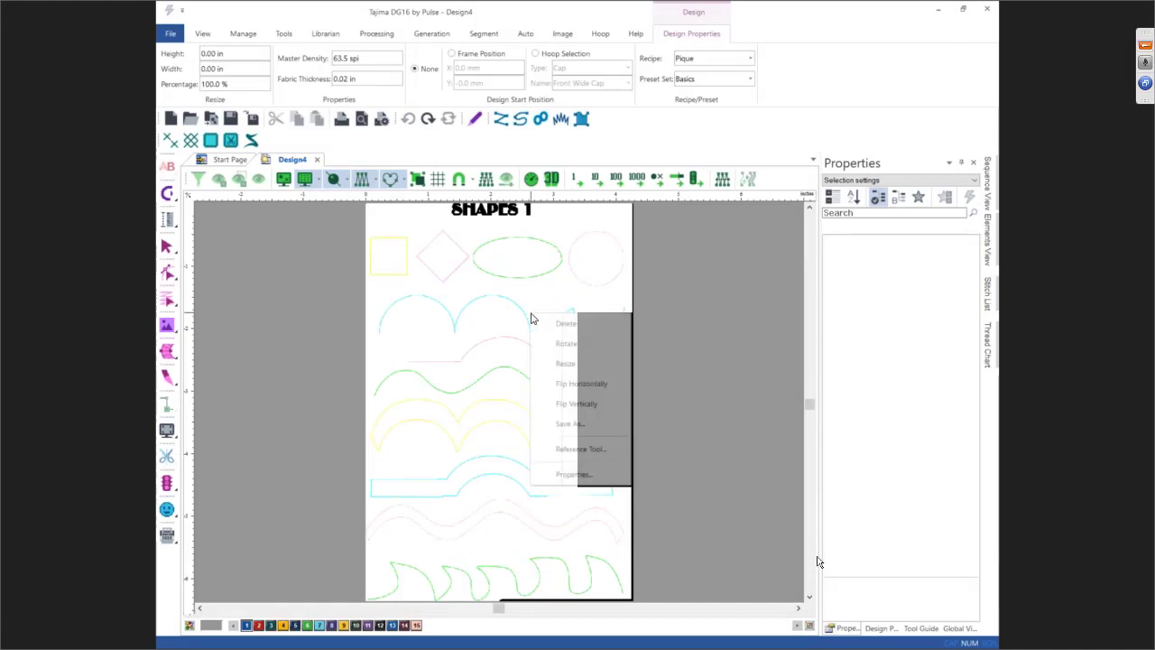
{"action": "left_click", "coordinate": [560, 363]}
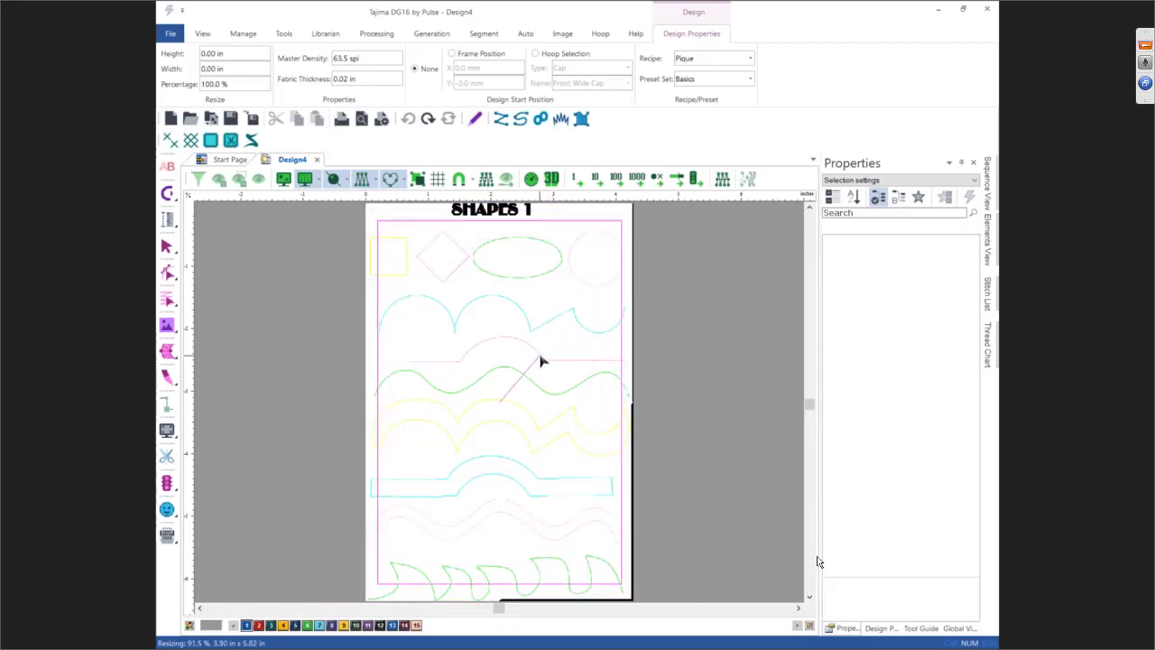
{"action": "left_click", "coordinate": [542, 361]}
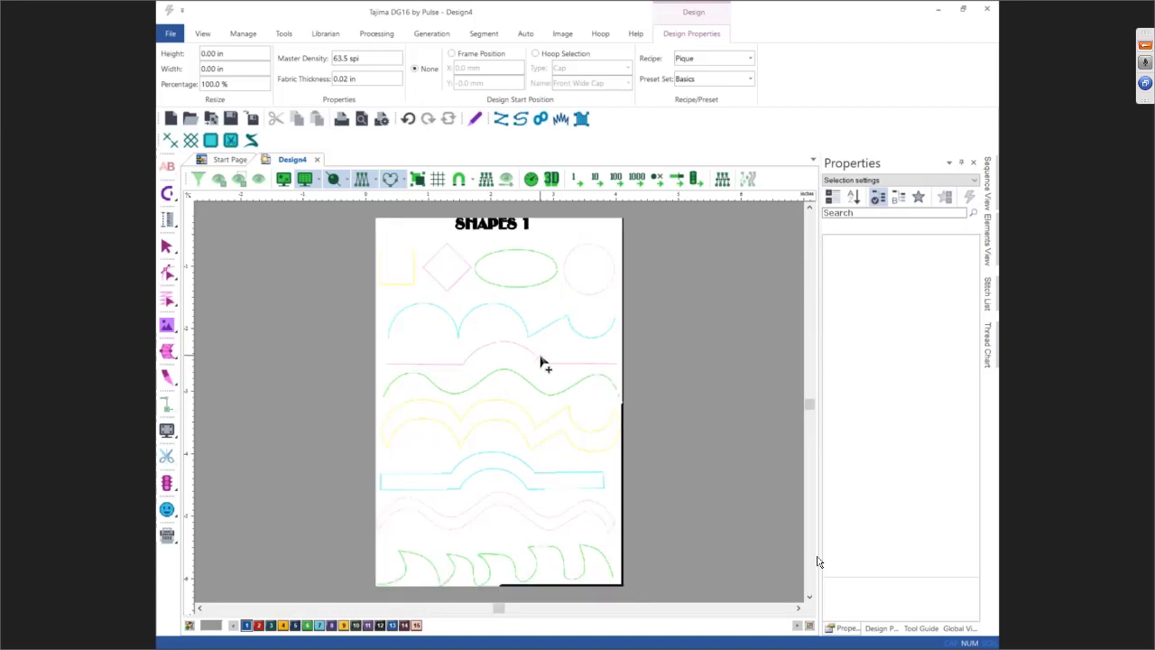
Flip the shapes backdrop image horizontally and undo it, and flip it vertically and undo that as well
{"action": "right_click", "coordinate": [533, 348]}
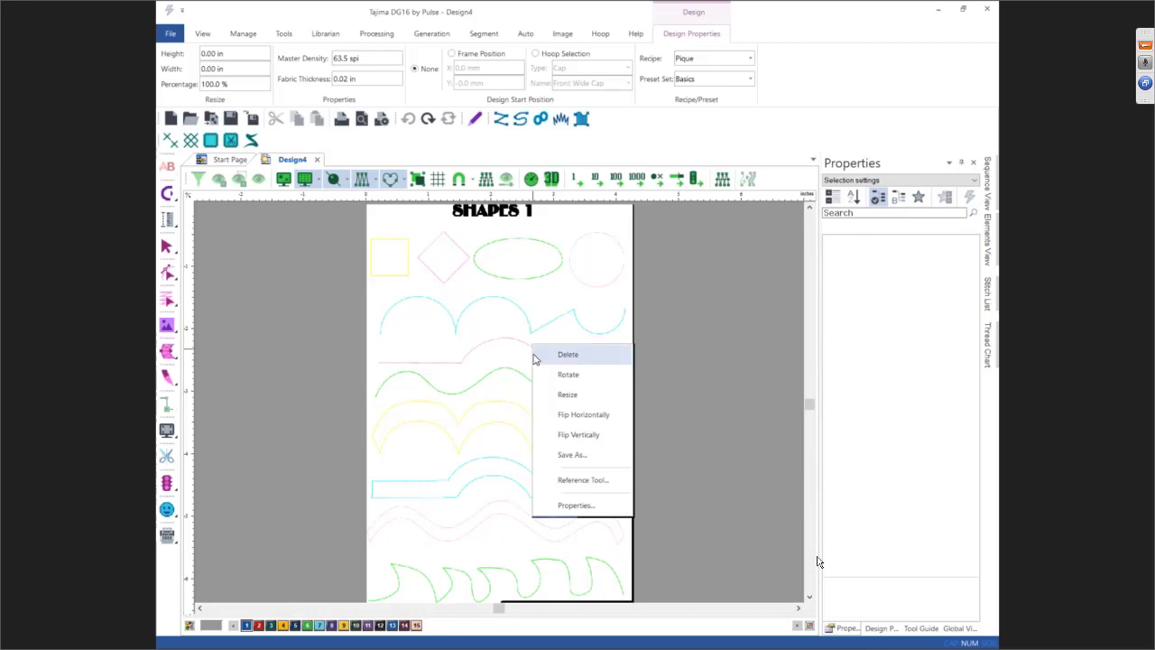
{"action": "left_click", "coordinate": [556, 416]}
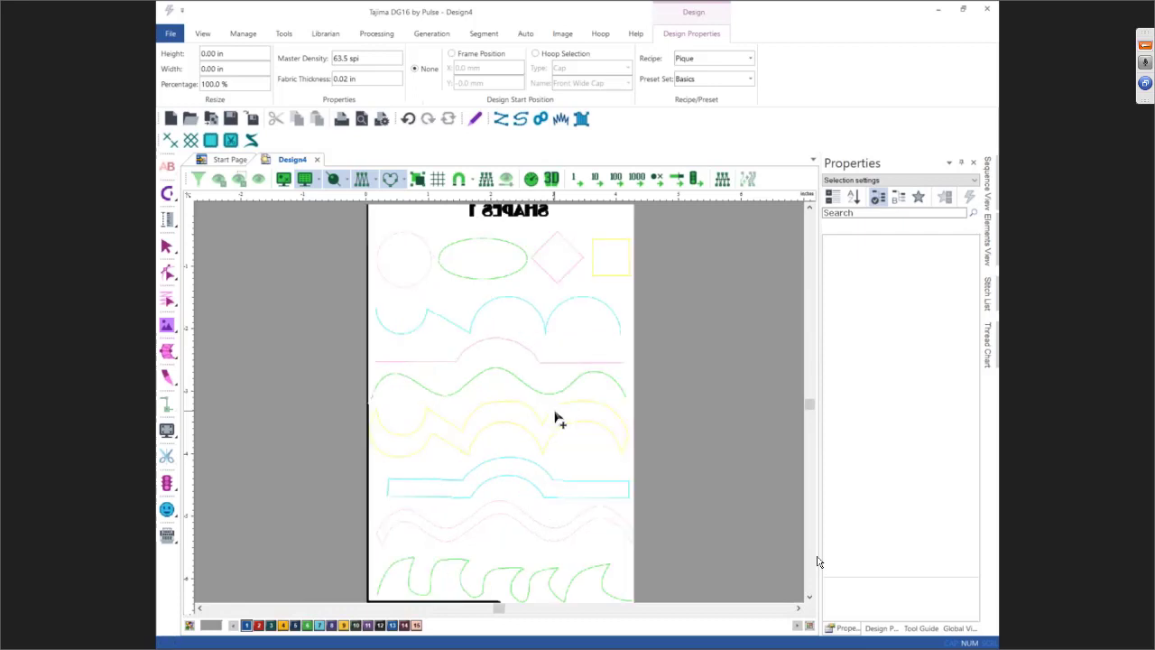
{"action": "key", "text": "ctrl+z"}
{"action": "right_click", "coordinate": [556, 417]}
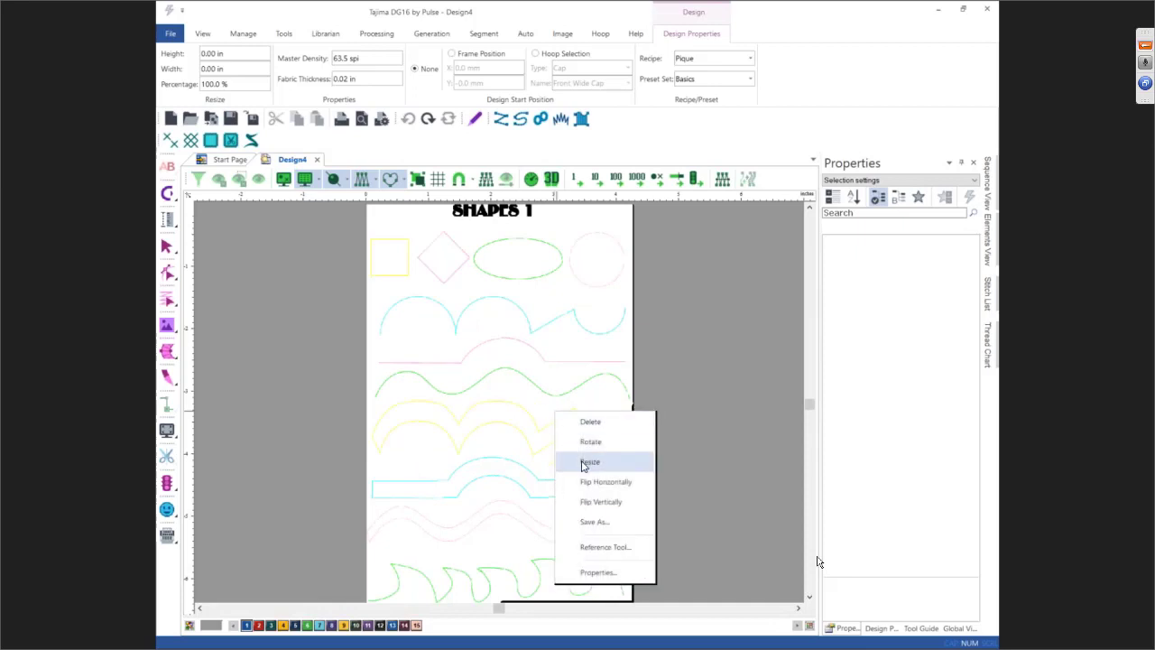
{"action": "left_click", "coordinate": [596, 503]}
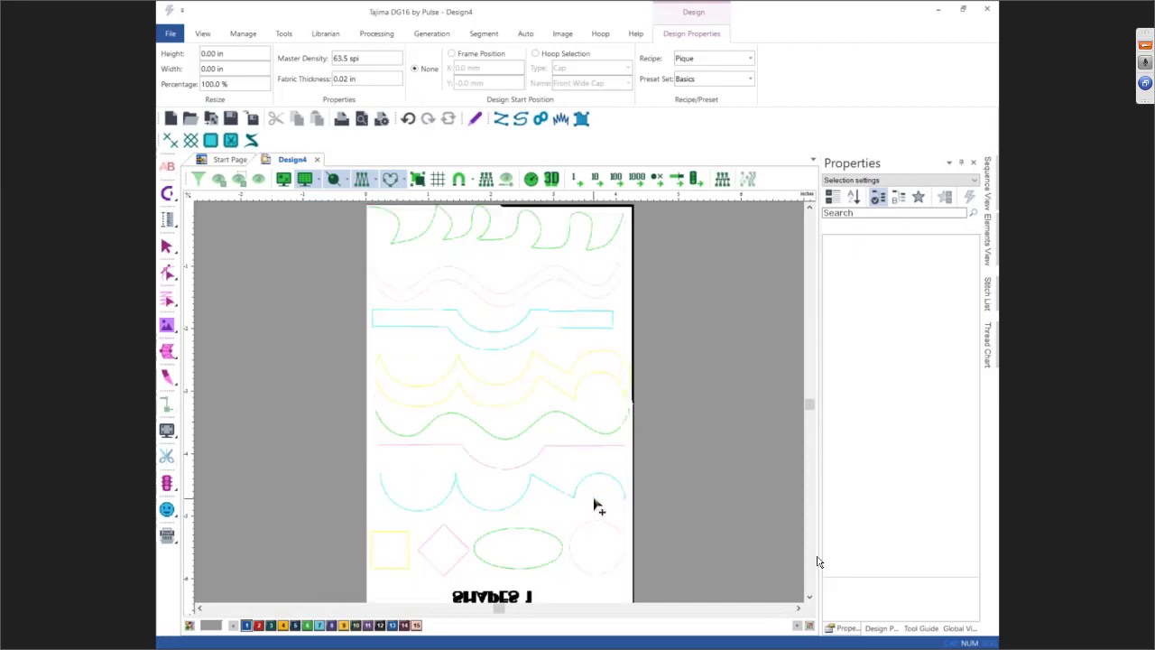
{"action": "key", "text": "ctrl+z"}
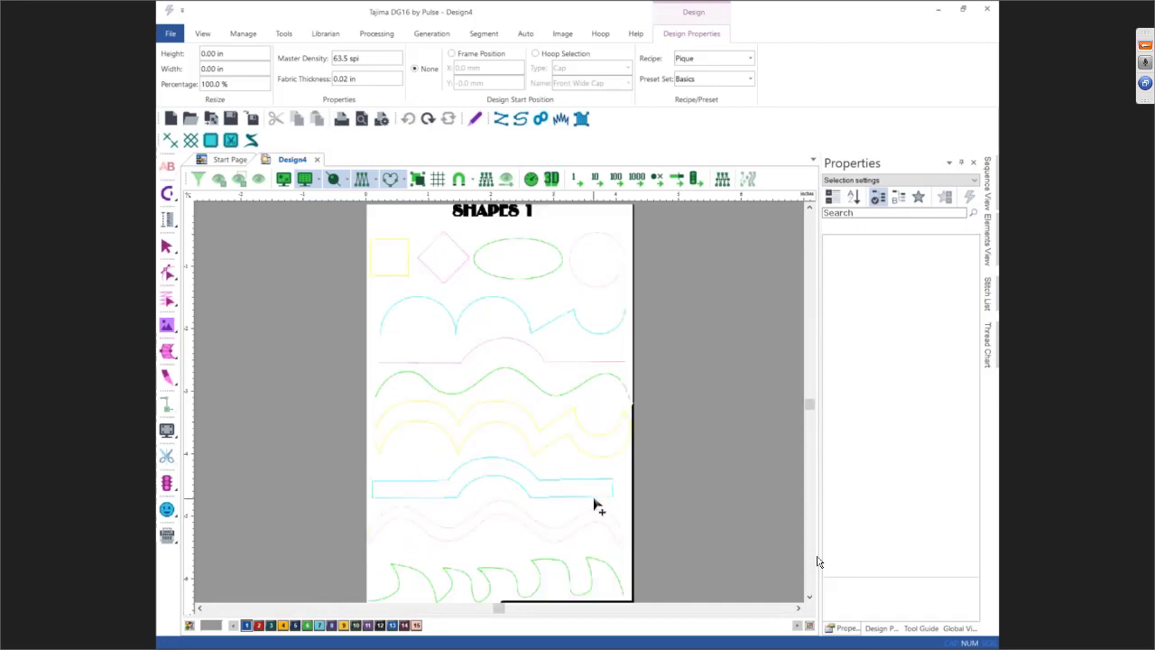
Open the Save As dialog for the shapes backdrop image
{"action": "right_click", "coordinate": [501, 357]}
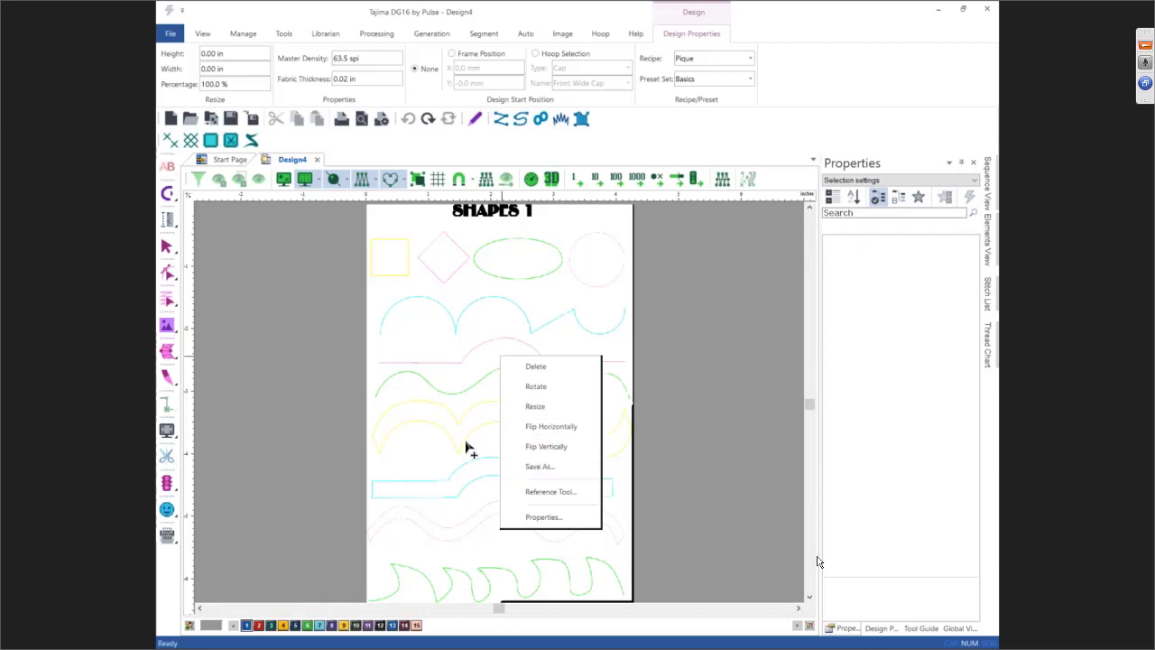
{"action": "left_click", "coordinate": [532, 466]}
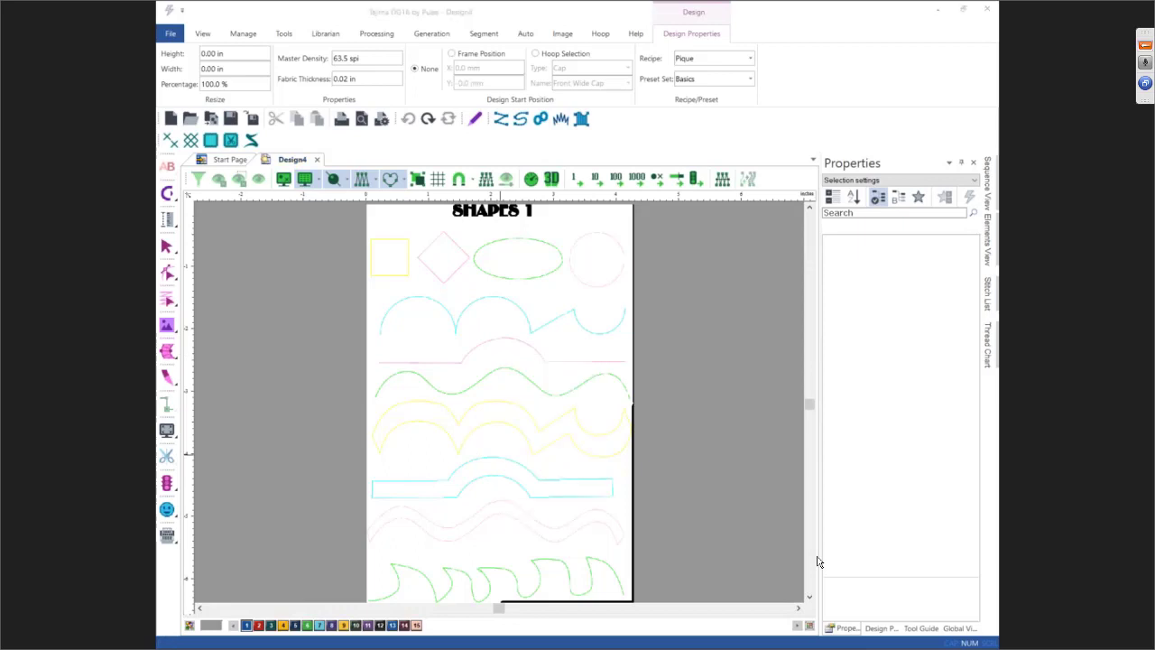
Open the Reference Tool for the backdrop and place its three reference points at both image edges above the green hooks and beside the title
{"action": "right_click", "coordinate": [448, 374]}
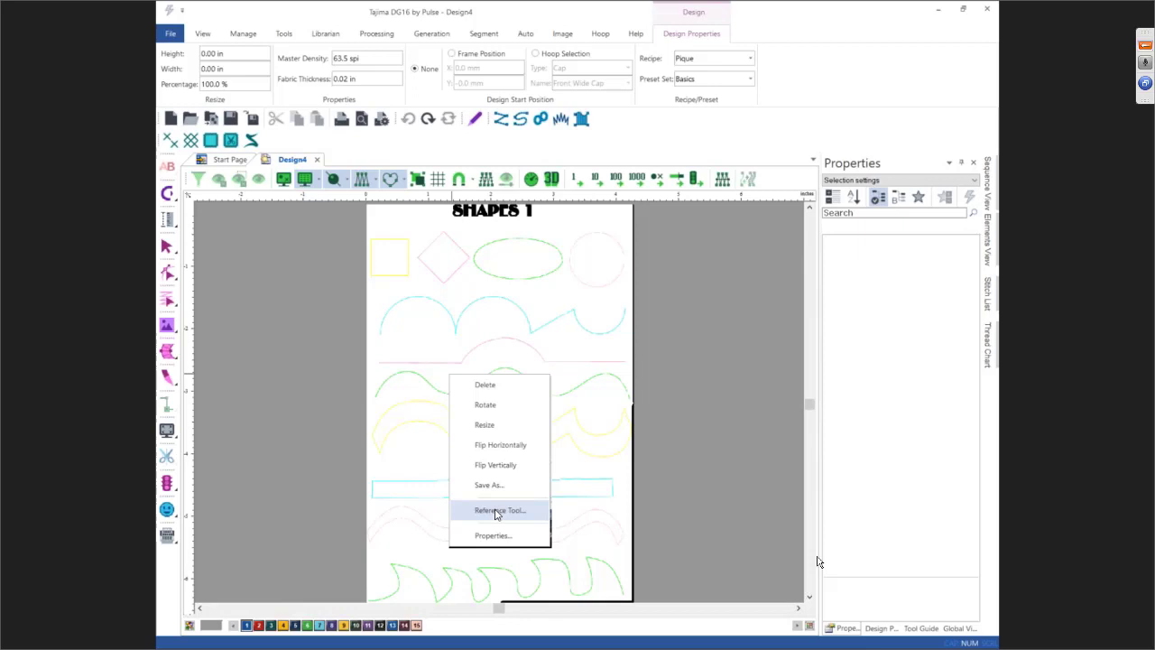
{"action": "left_click", "coordinate": [495, 511]}
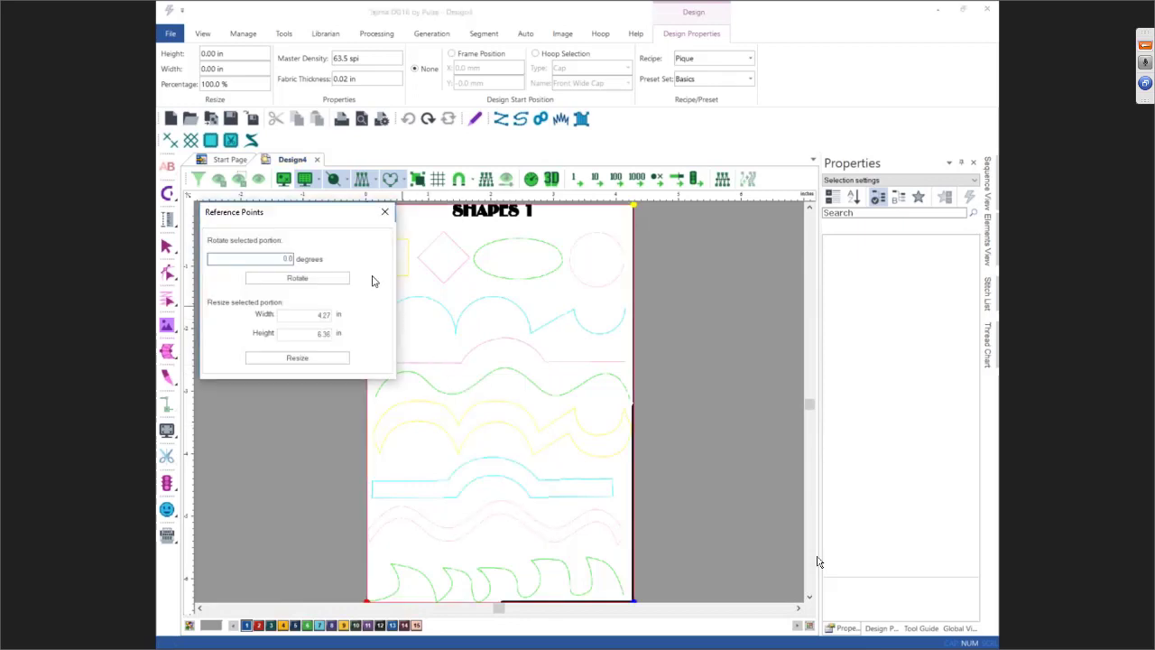
{"action": "double_click", "coordinate": [233, 261]}
{"action": "left_click_drag", "start_coordinate": [352, 214], "coordinate": [303, 217]}
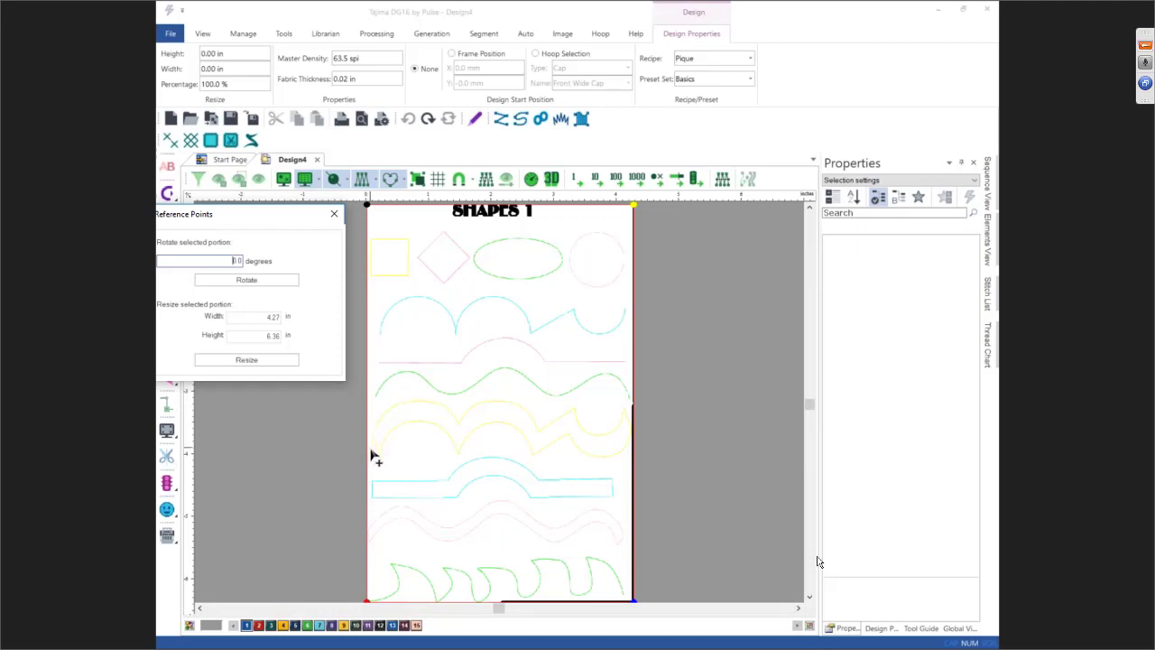
{"action": "left_click", "coordinate": [370, 555]}
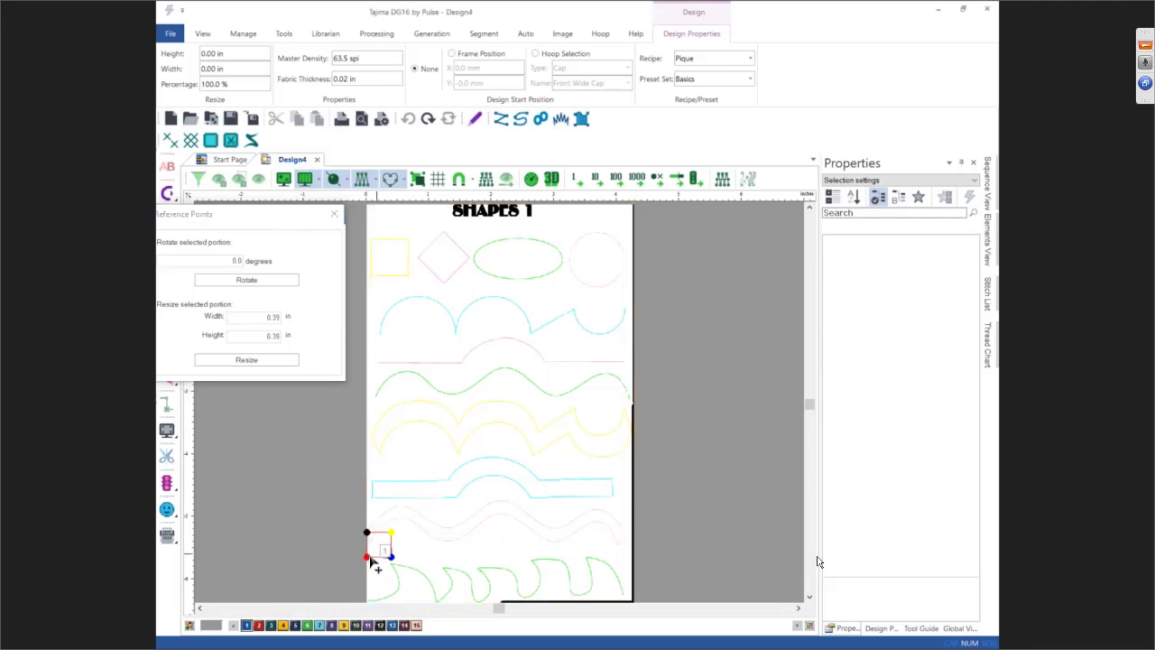
{"action": "left_click", "coordinate": [633, 552]}
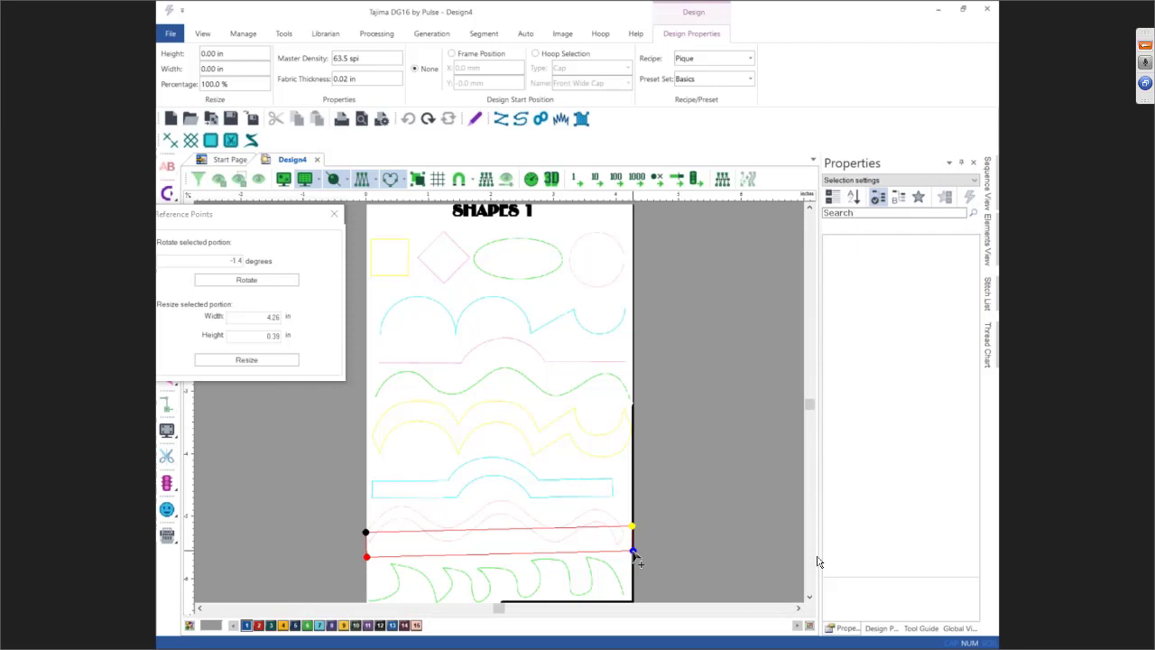
{"action": "left_click", "coordinate": [636, 212]}
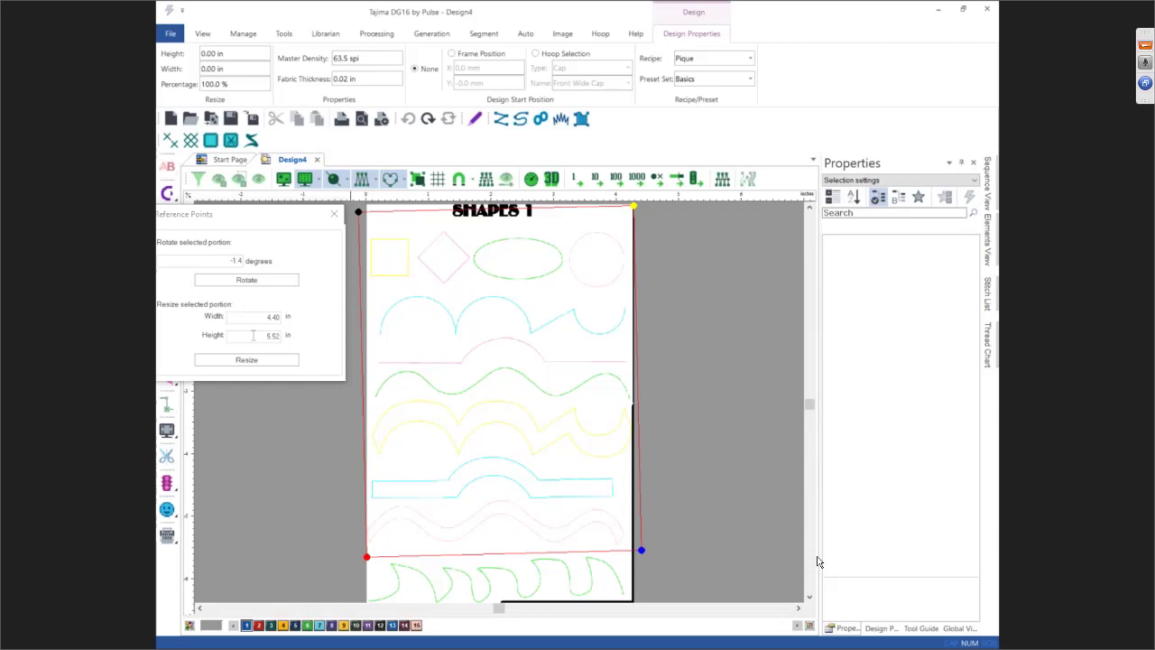
Resize the backdrop's referenced portion to a height of 6 in and close the Reference Points dialog
{"action": "left_click", "coordinate": [252, 335]}
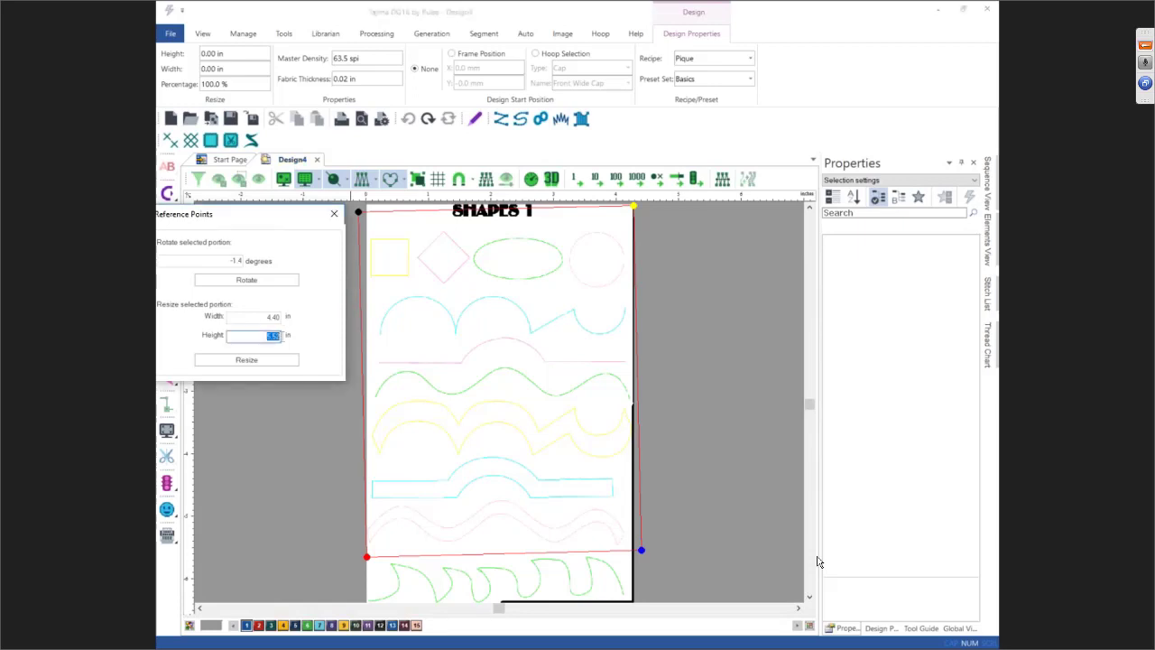
{"action": "type", "text": "6"}
{"action": "left_click", "coordinate": [269, 360]}
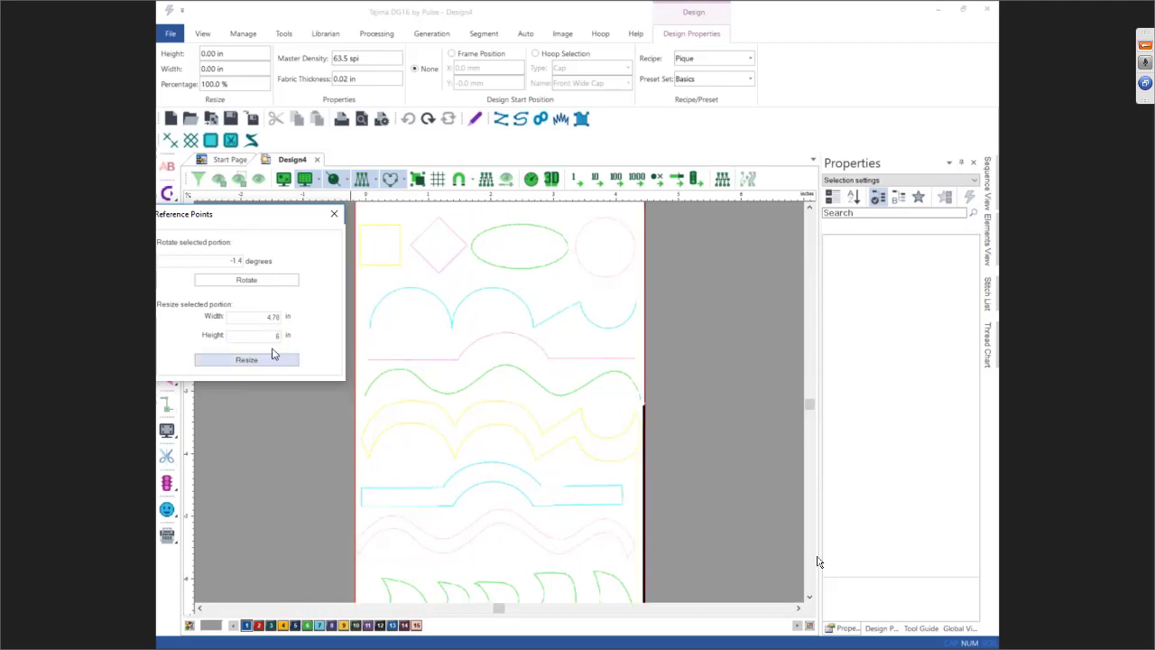
{"action": "left_click", "coordinate": [334, 214]}
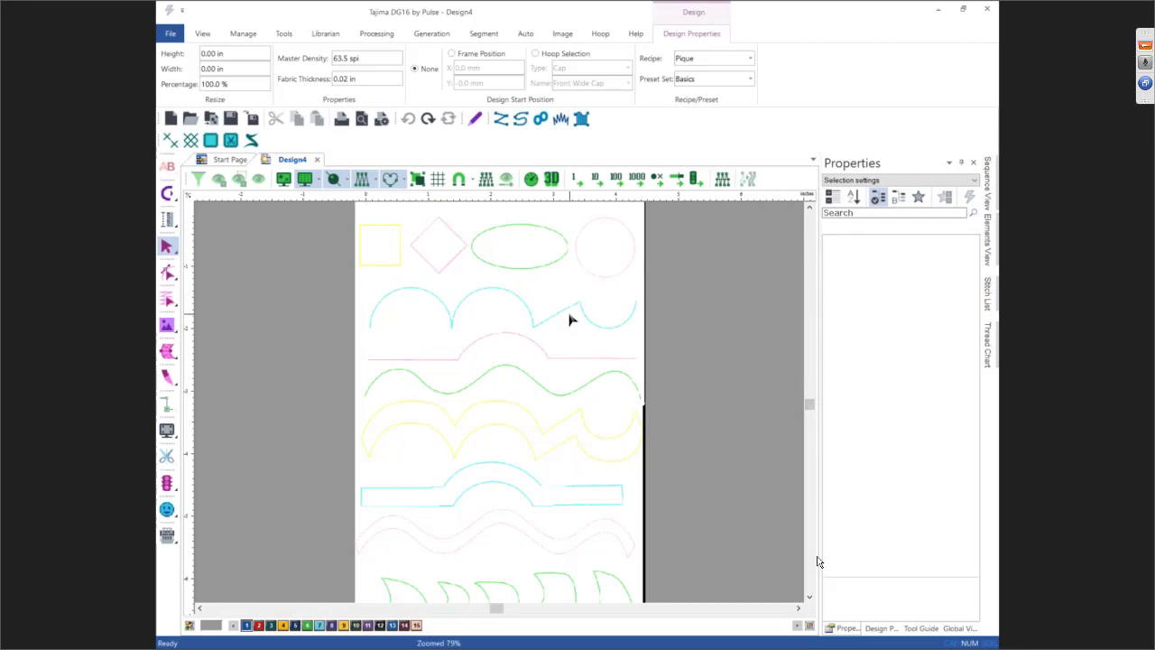
Add two horizontal guidelines, one at the base of the lower pink double wave and one between the title and the first row of shapes
{"action": "scroll", "coordinate": [574, 318], "scroll_direction": "down", "scroll_amount": 1}
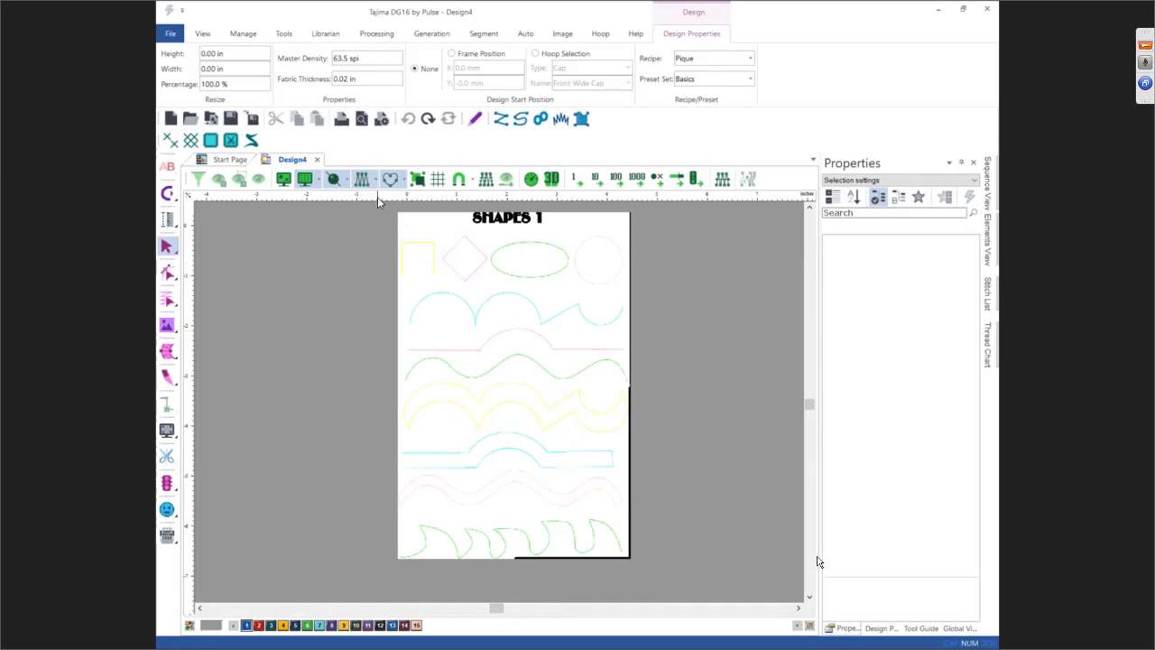
{"action": "left_click_drag", "start_coordinate": [377, 196], "coordinate": [422, 521]}
{"action": "scroll", "coordinate": [419, 508], "scroll_direction": "up", "scroll_amount": 1}
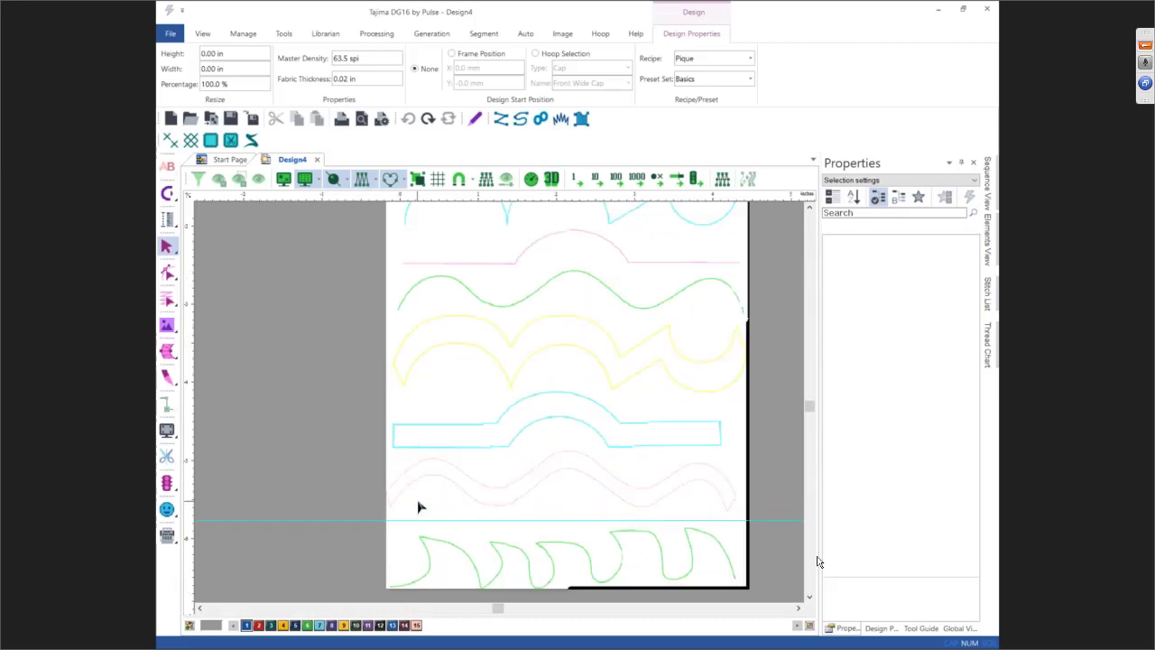
{"action": "scroll", "coordinate": [419, 508], "scroll_direction": "up", "scroll_amount": 1}
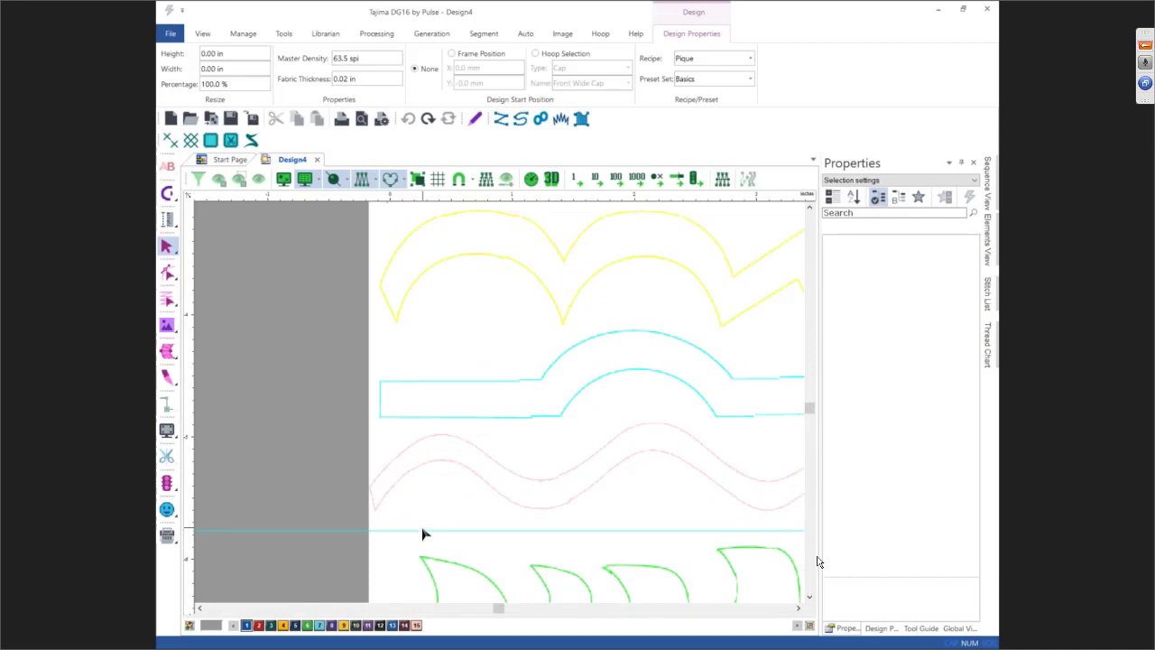
{"action": "left_click_drag", "start_coordinate": [424, 532], "coordinate": [425, 511]}
{"action": "scroll", "coordinate": [424, 503], "scroll_direction": "down", "scroll_amount": 3}
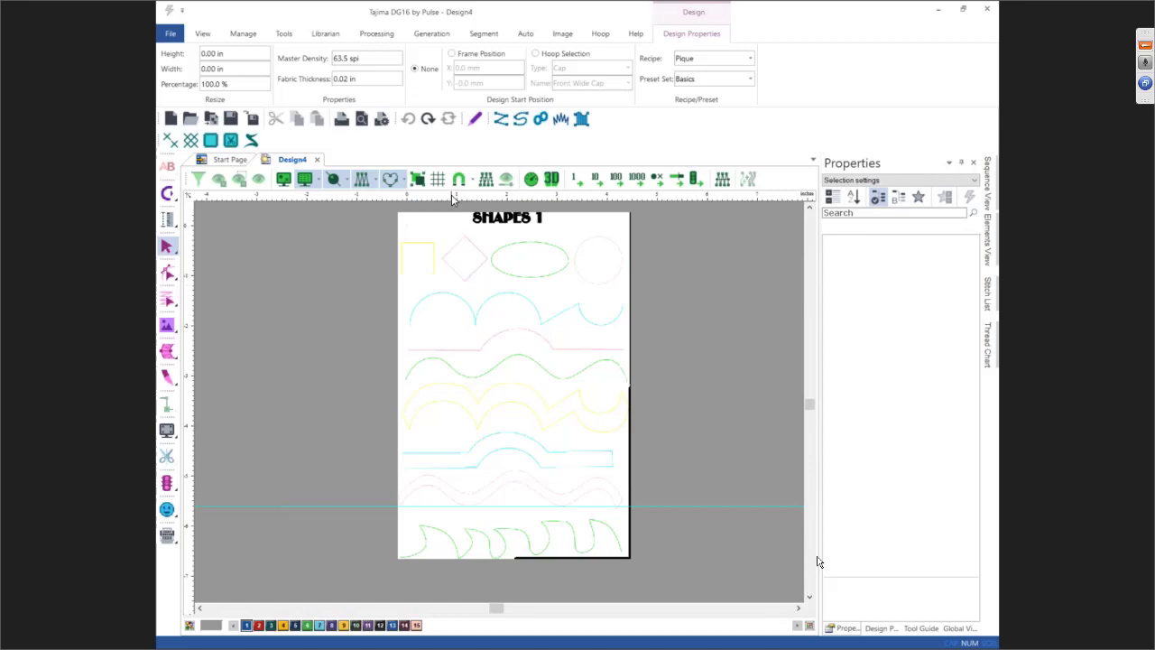
{"action": "left_click_drag", "start_coordinate": [451, 194], "coordinate": [457, 240]}
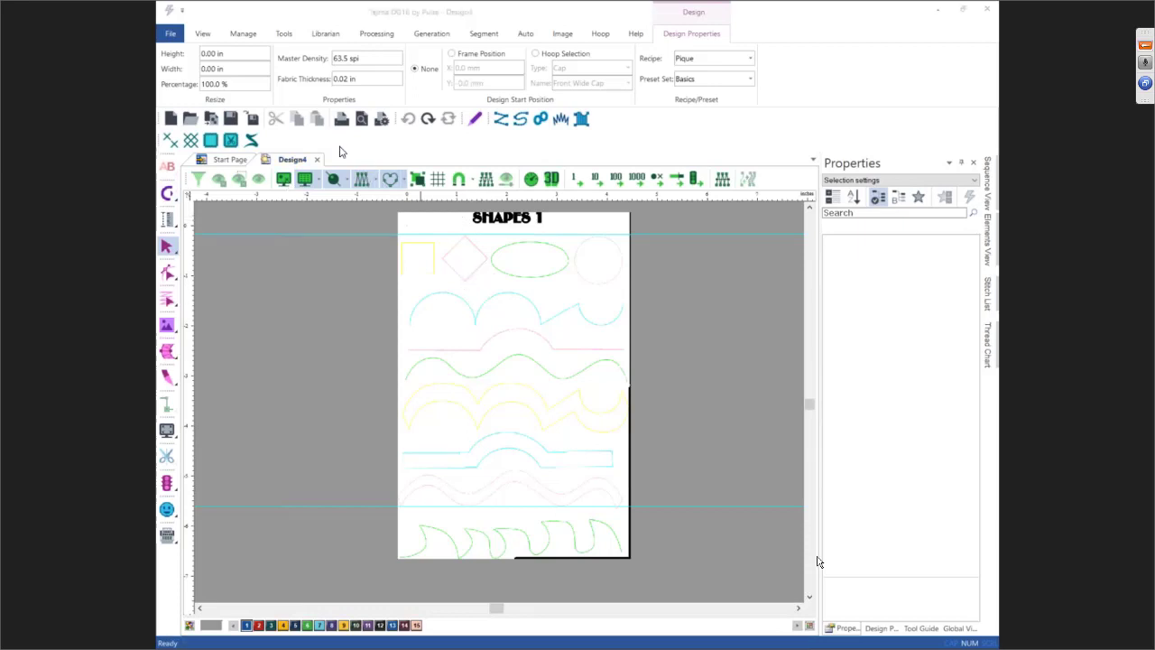
Activate Backdrop Select, open the Reference Tool and place the three reference points where the guidelines meet the image edges
{"action": "left_click", "coordinate": [562, 36]}
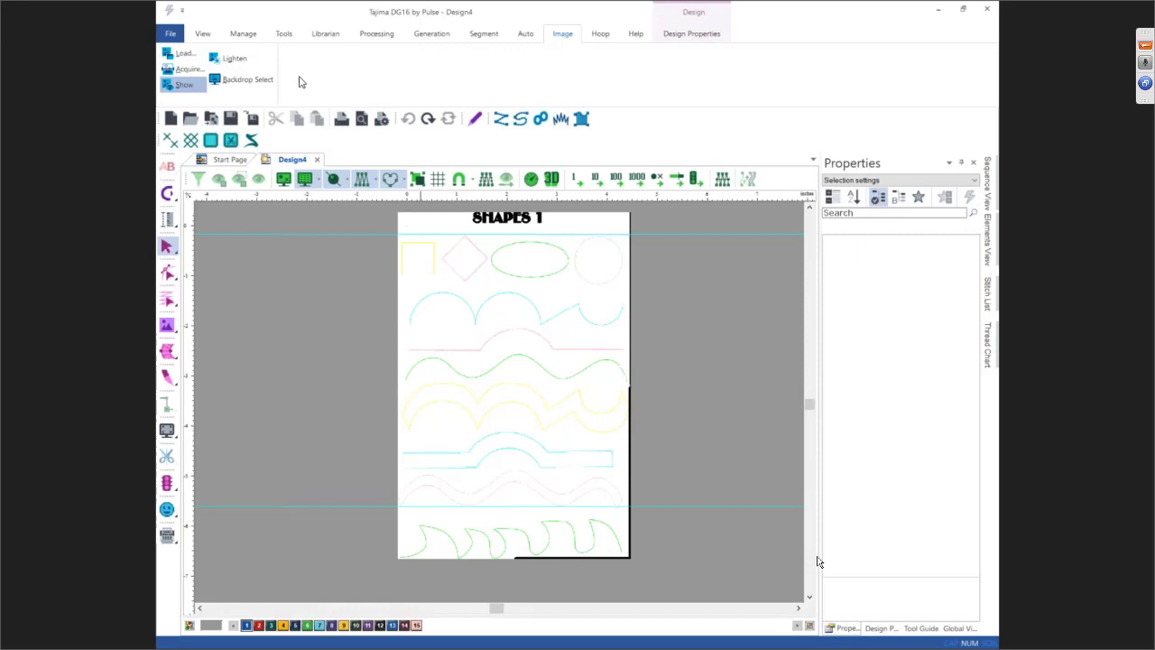
{"action": "left_click", "coordinate": [244, 82]}
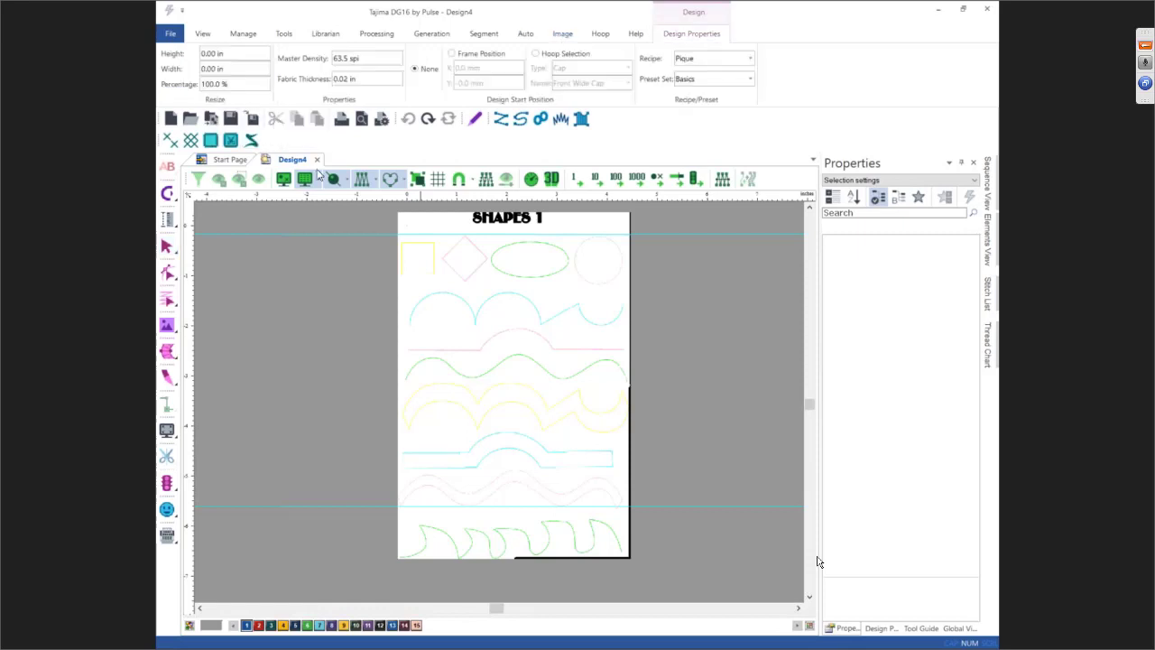
{"action": "right_click", "coordinate": [484, 386]}
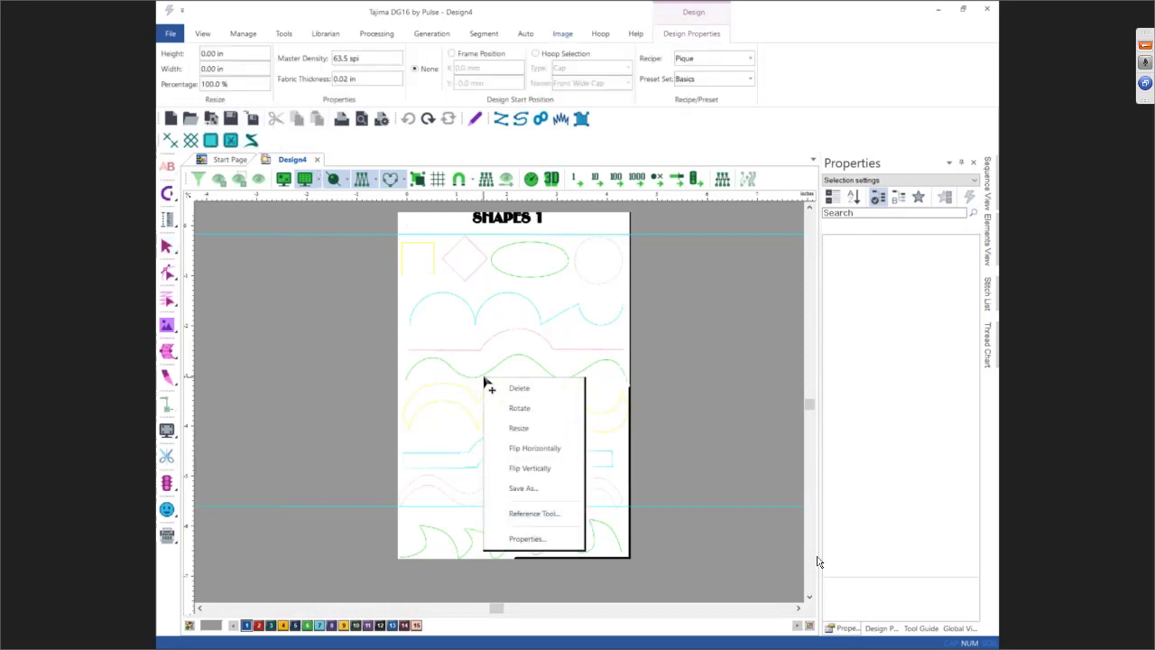
{"action": "left_click", "coordinate": [535, 513]}
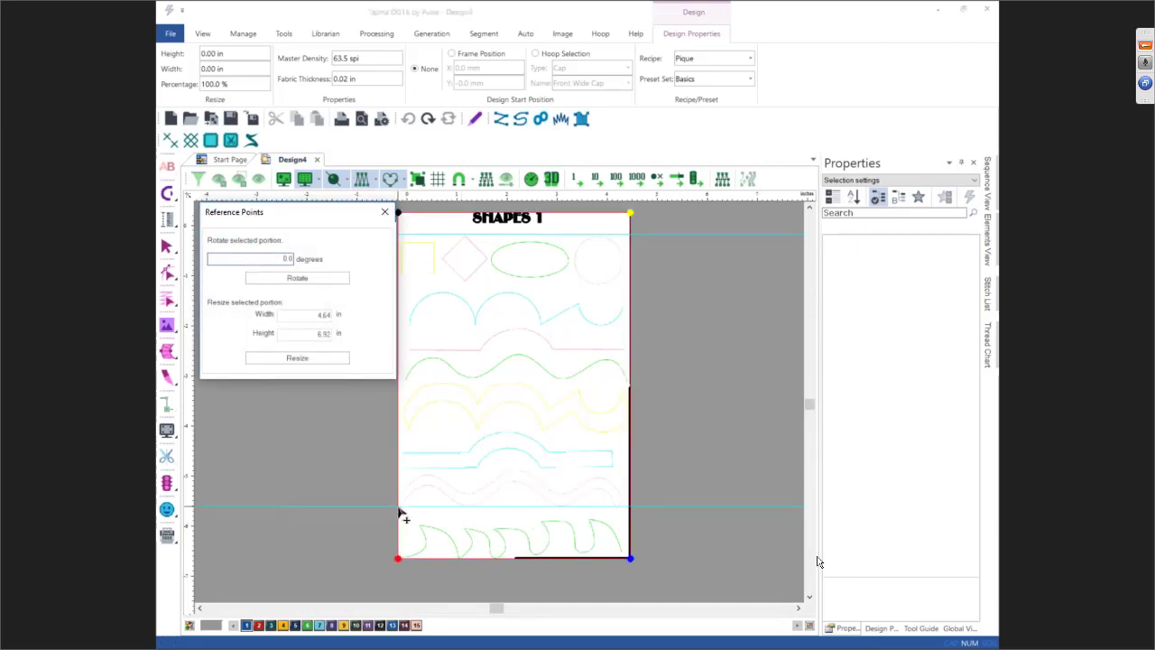
{"action": "left_click", "coordinate": [401, 511]}
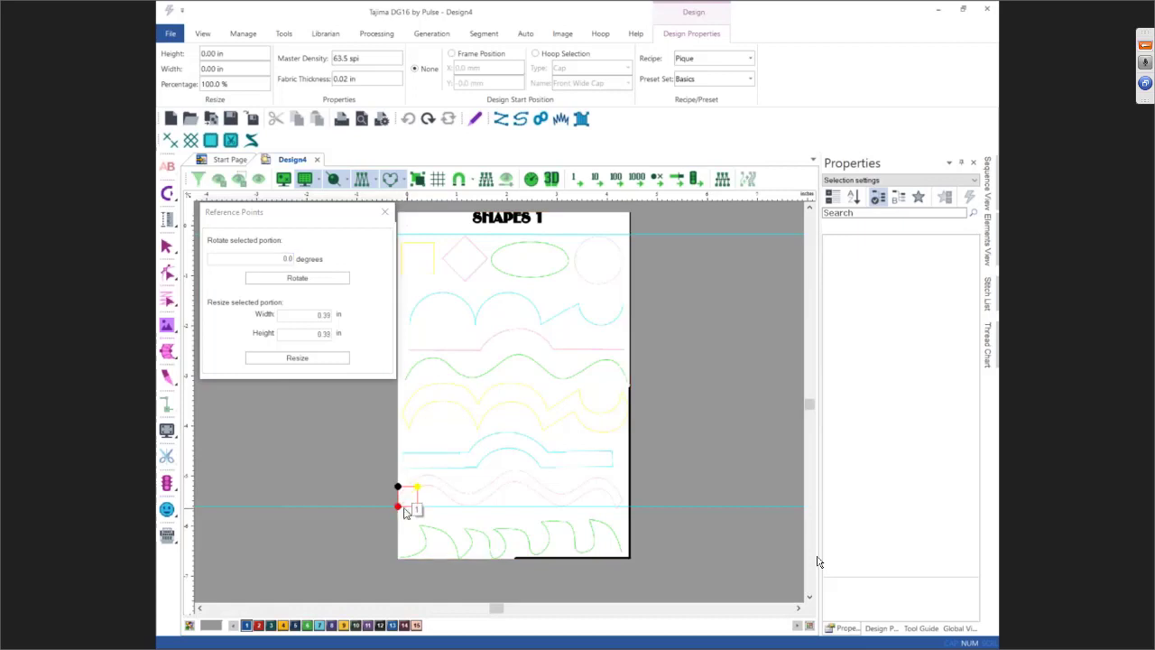
{"action": "left_click", "coordinate": [631, 515]}
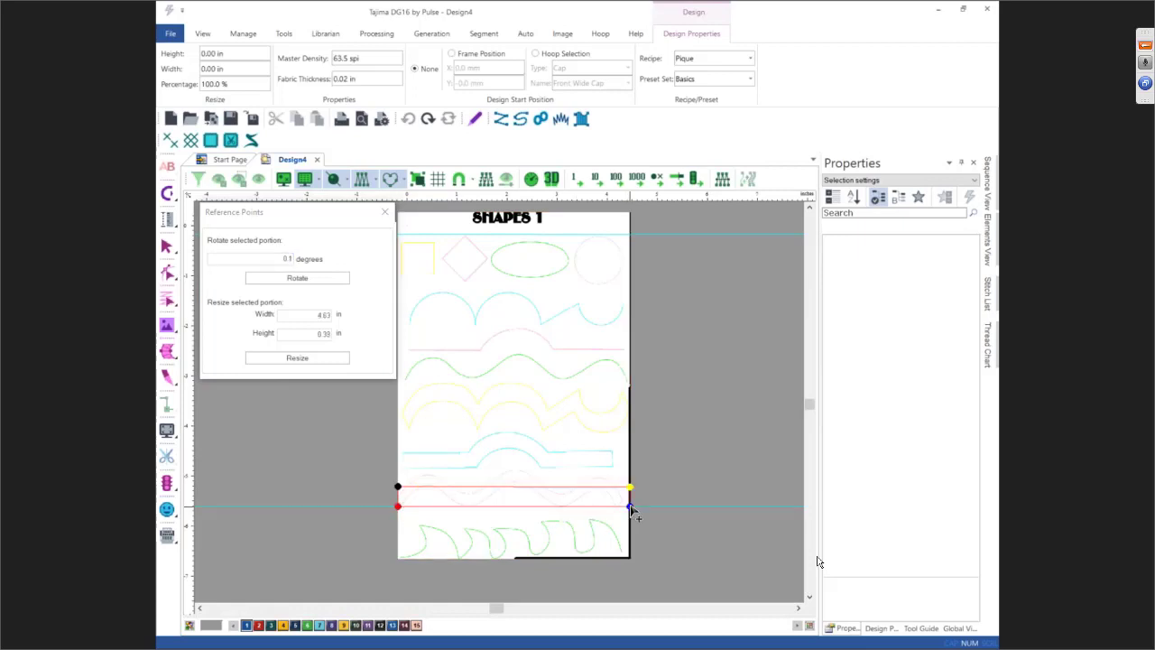
{"action": "left_click", "coordinate": [632, 242]}
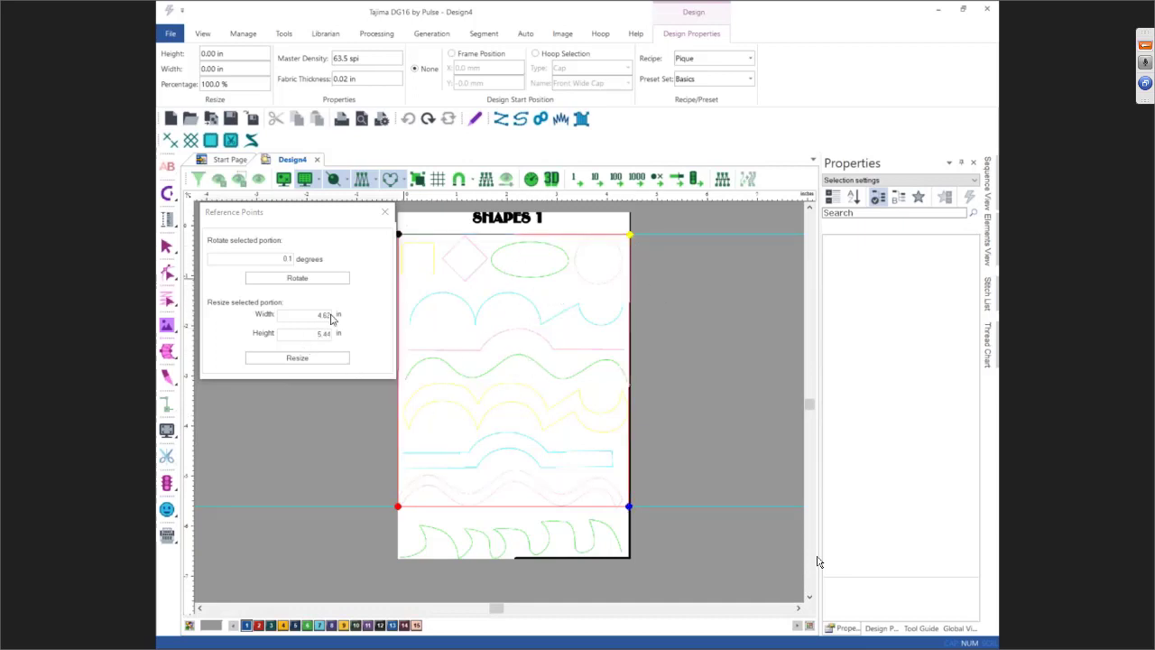
Resize the backdrop portion between the two guidelines to a height of 6 in and close the Reference Points dialog
{"action": "left_click", "coordinate": [310, 335]}
{"action": "double_click", "coordinate": [309, 335]}
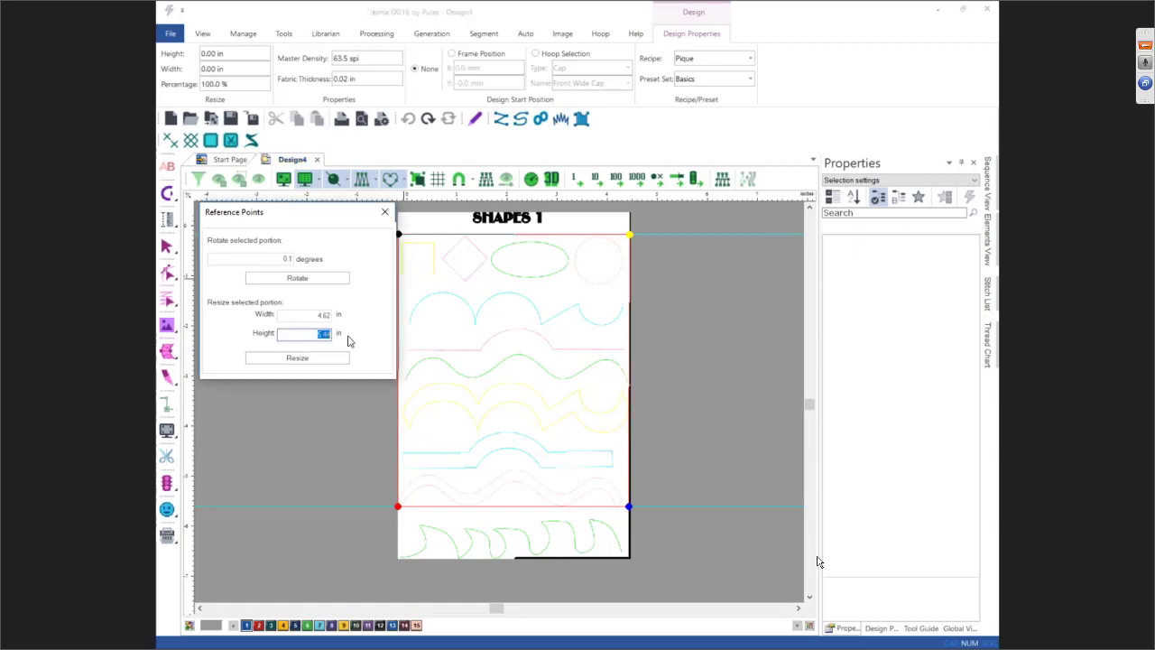
{"action": "type", "text": "6"}
{"action": "left_click", "coordinate": [321, 358]}
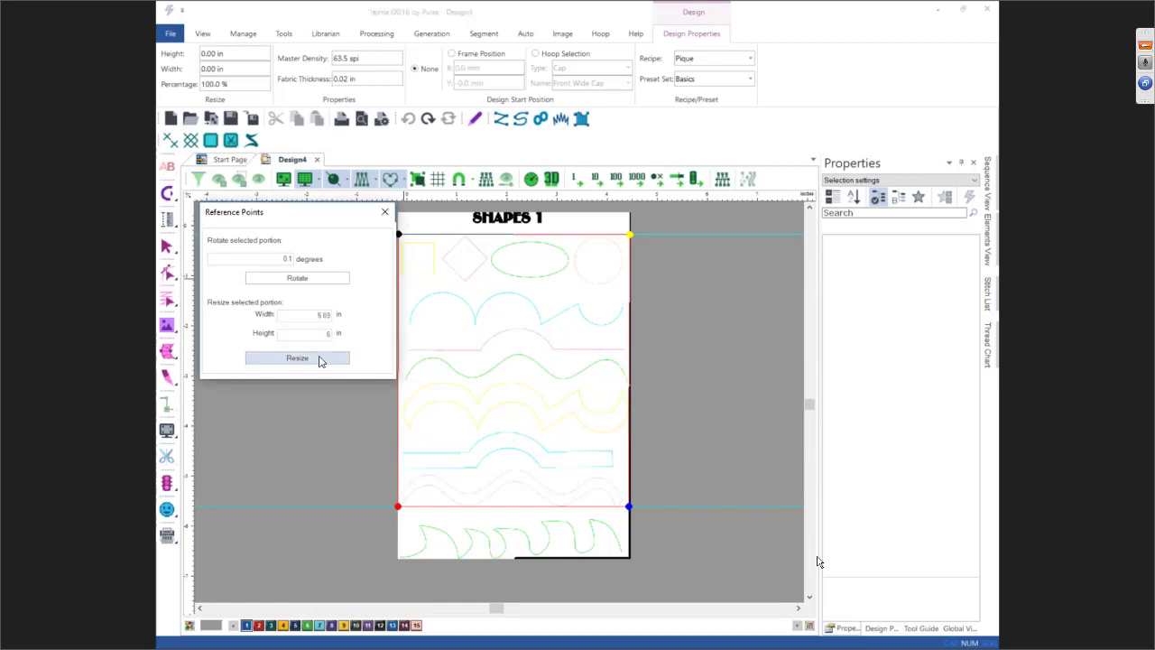
{"action": "left_click", "coordinate": [384, 213]}
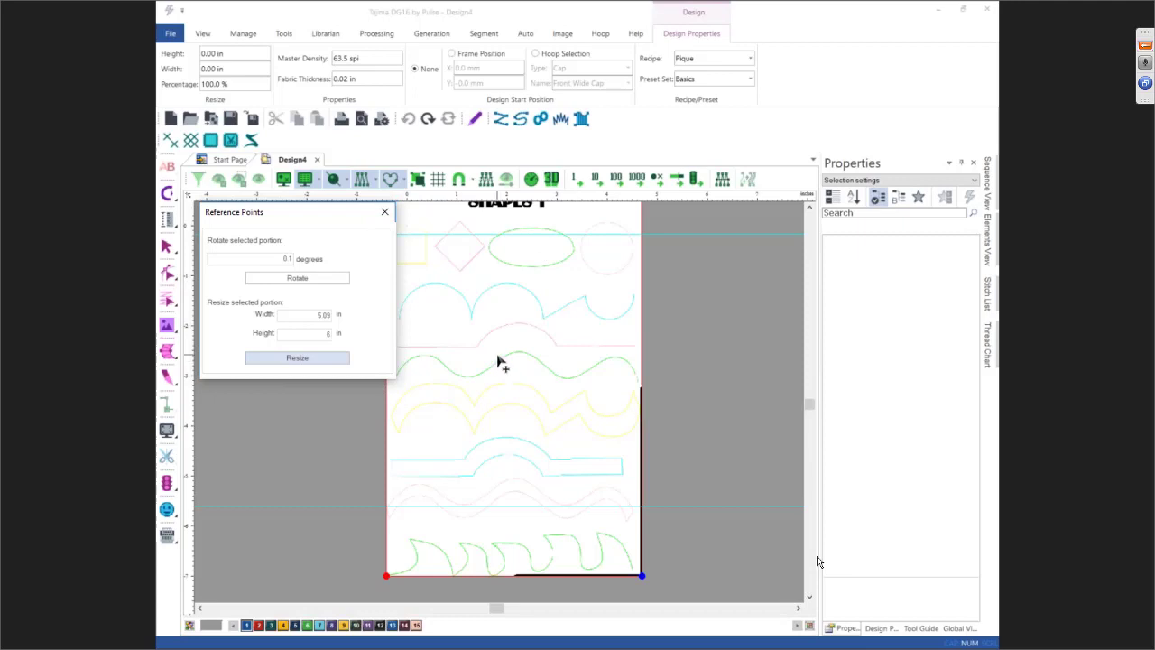
{"action": "left_click", "coordinate": [384, 214]}
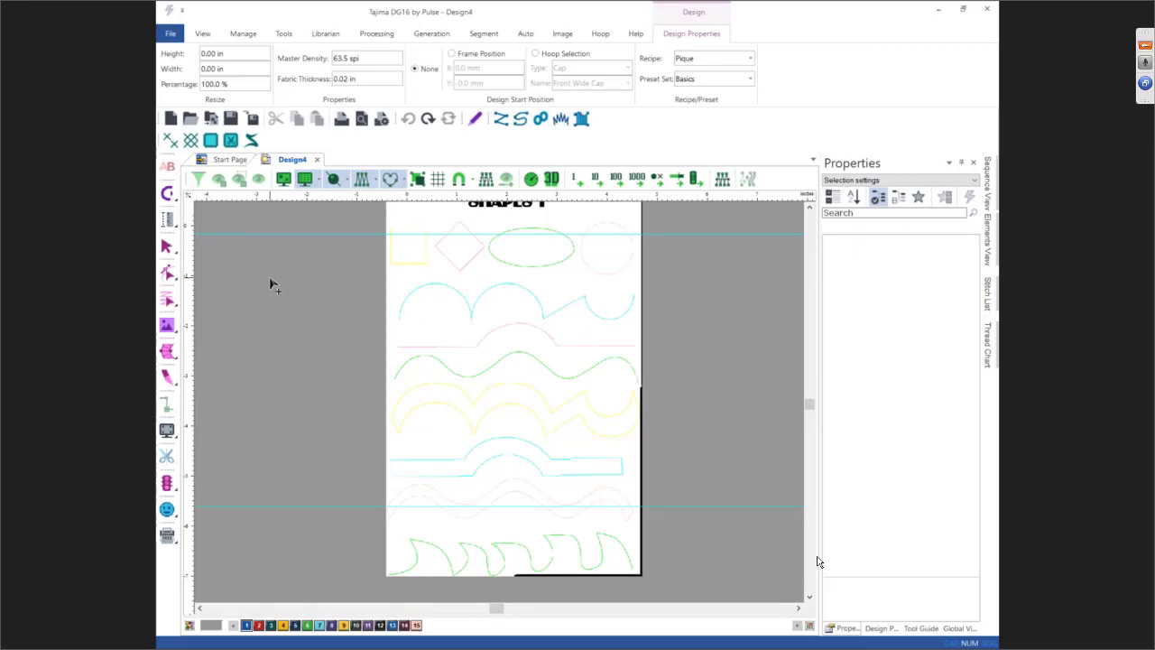
Exit Backdrop Select and remove all guidelines from the design
{"action": "key", "text": "Escape"}
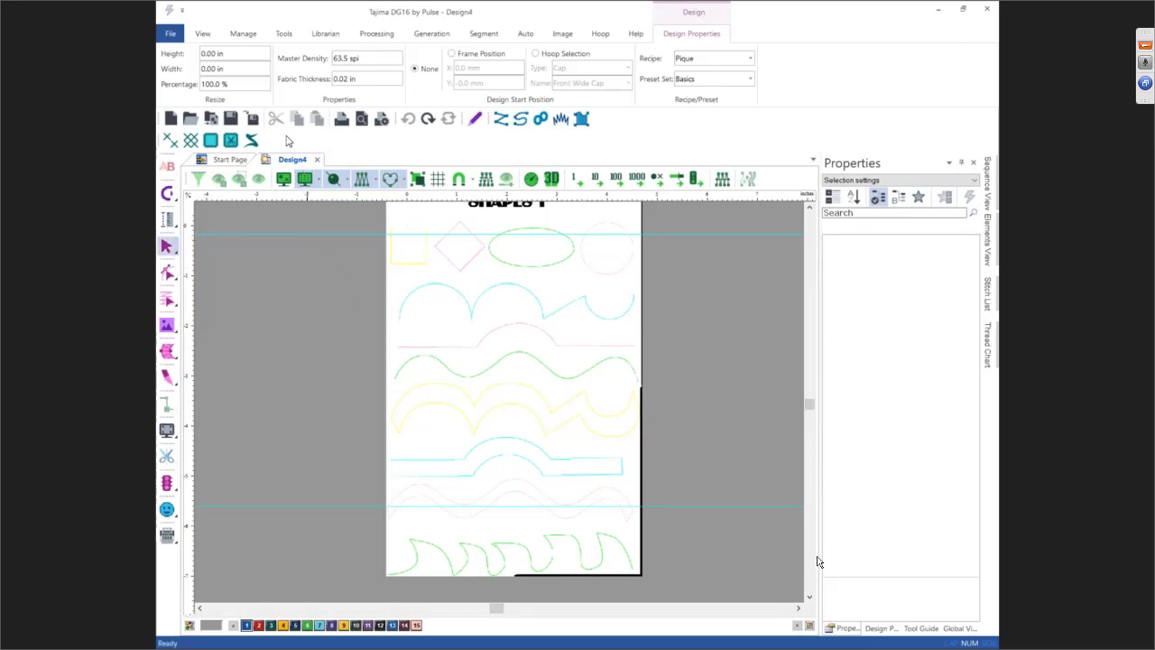
{"action": "left_click", "coordinate": [200, 34]}
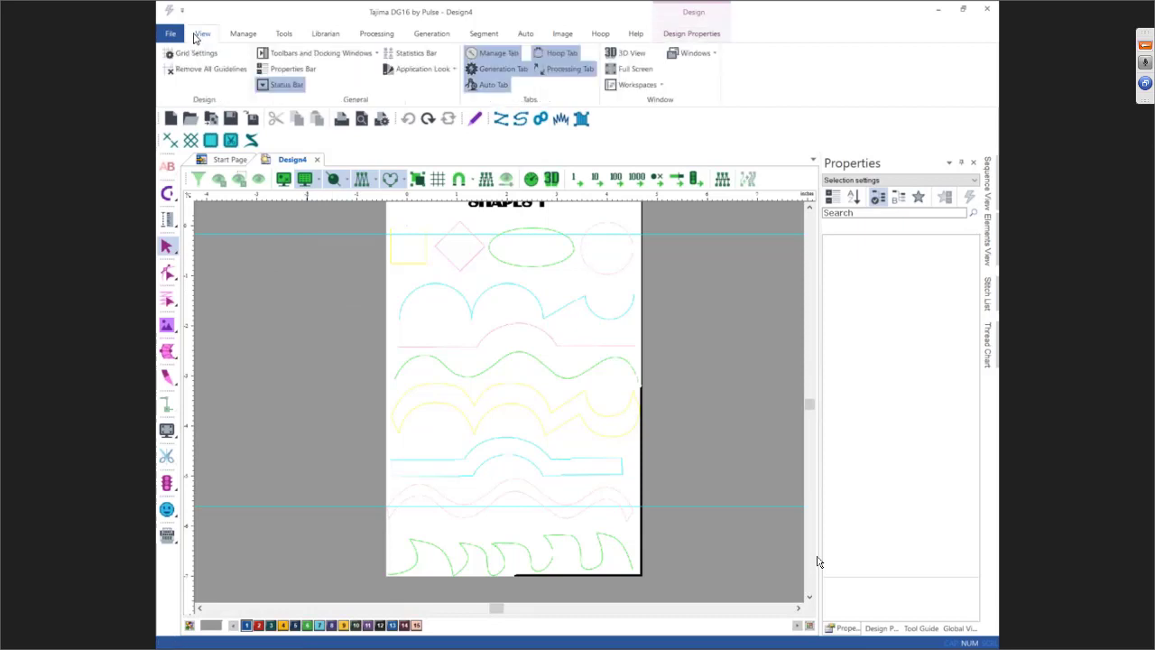
{"action": "left_click", "coordinate": [200, 71]}
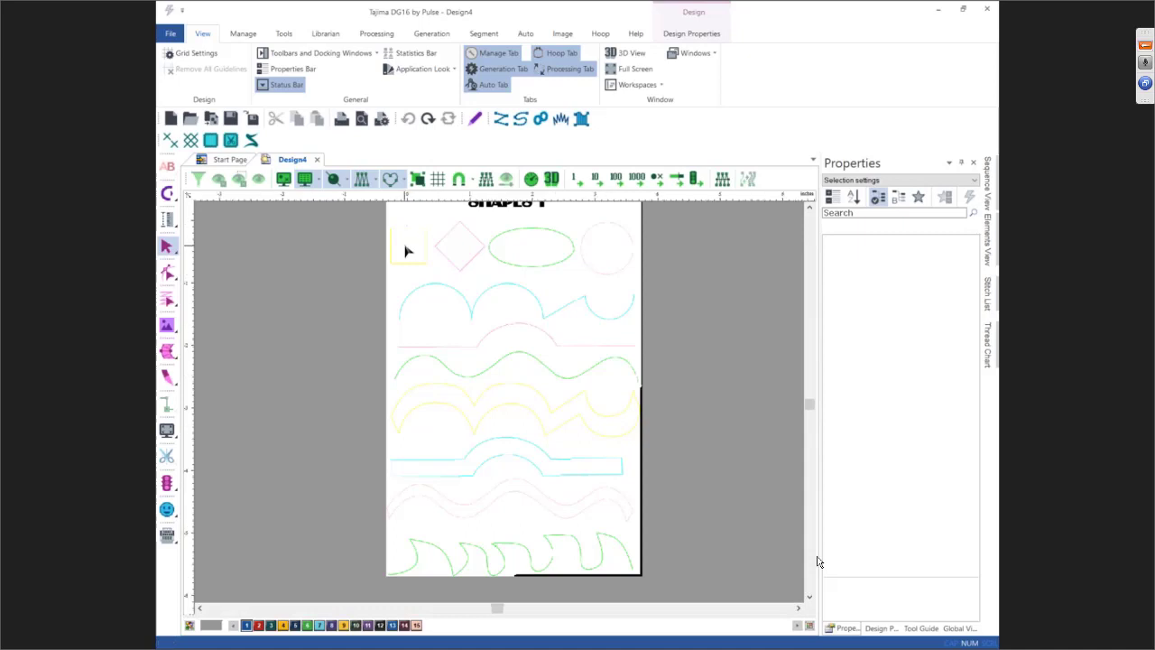
Digitize the yellow square with the Run tool in thread color 9, anchoring all four corners into a closed outline about 0.70 in wide and high
{"action": "scroll", "coordinate": [406, 252], "scroll_direction": "up", "scroll_amount": 3}
{"action": "scroll", "coordinate": [406, 252], "scroll_direction": "up", "scroll_amount": 1}
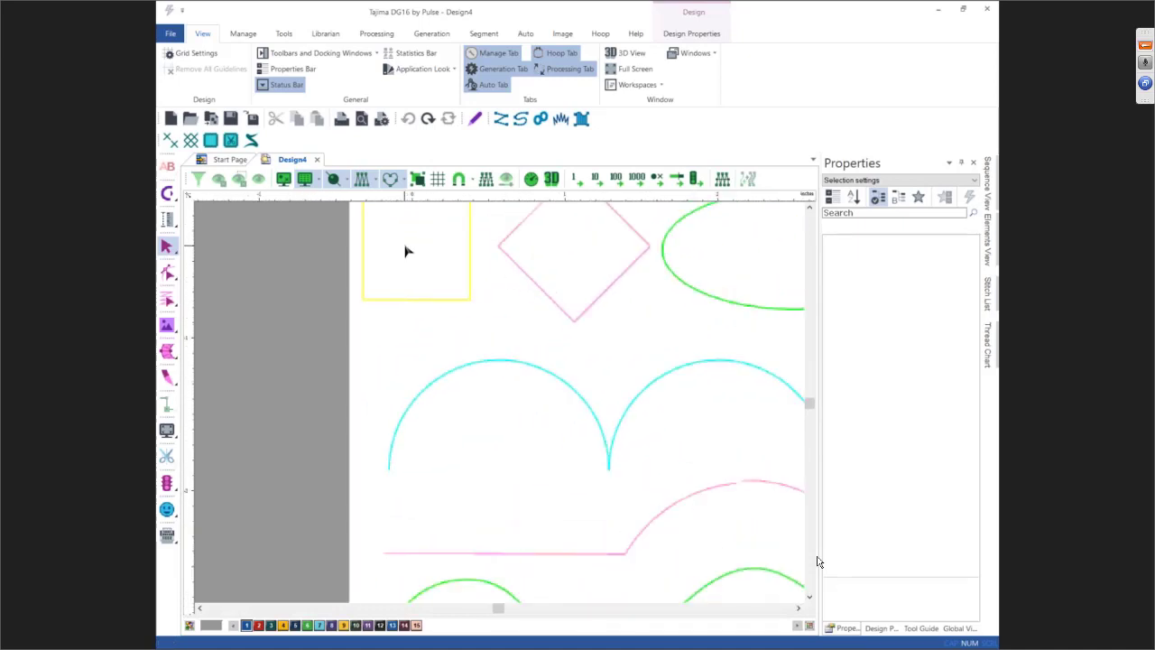
{"action": "scroll", "coordinate": [406, 252], "scroll_direction": "up", "scroll_amount": 2}
{"action": "left_click", "coordinate": [809, 207]}
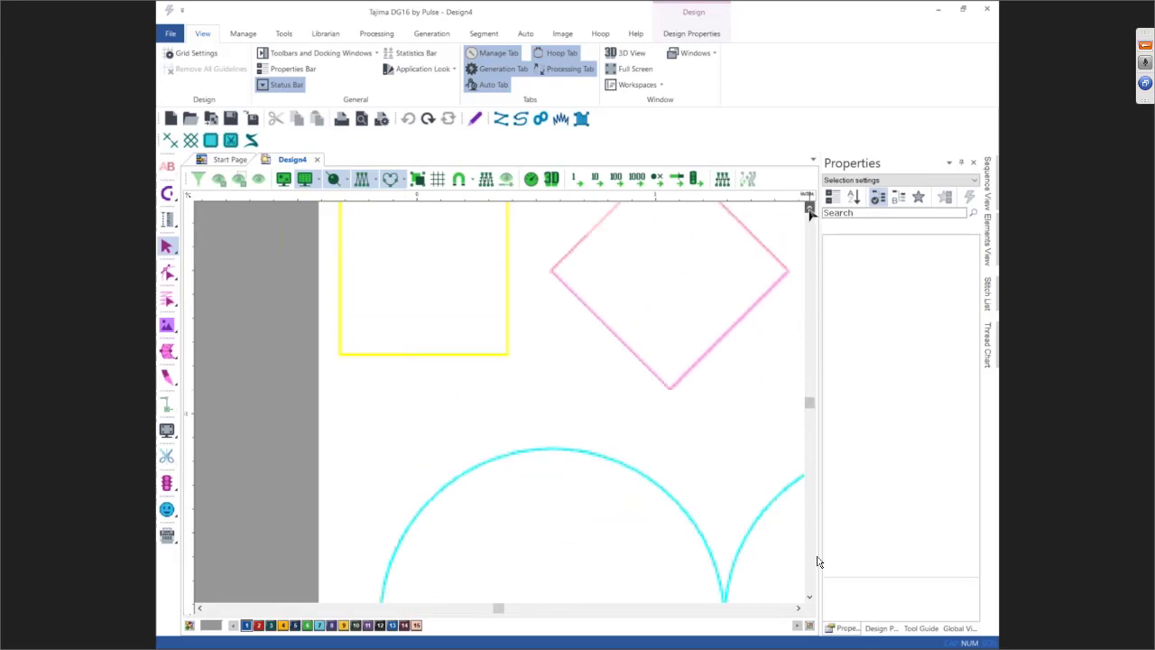
{"action": "left_click", "coordinate": [809, 209]}
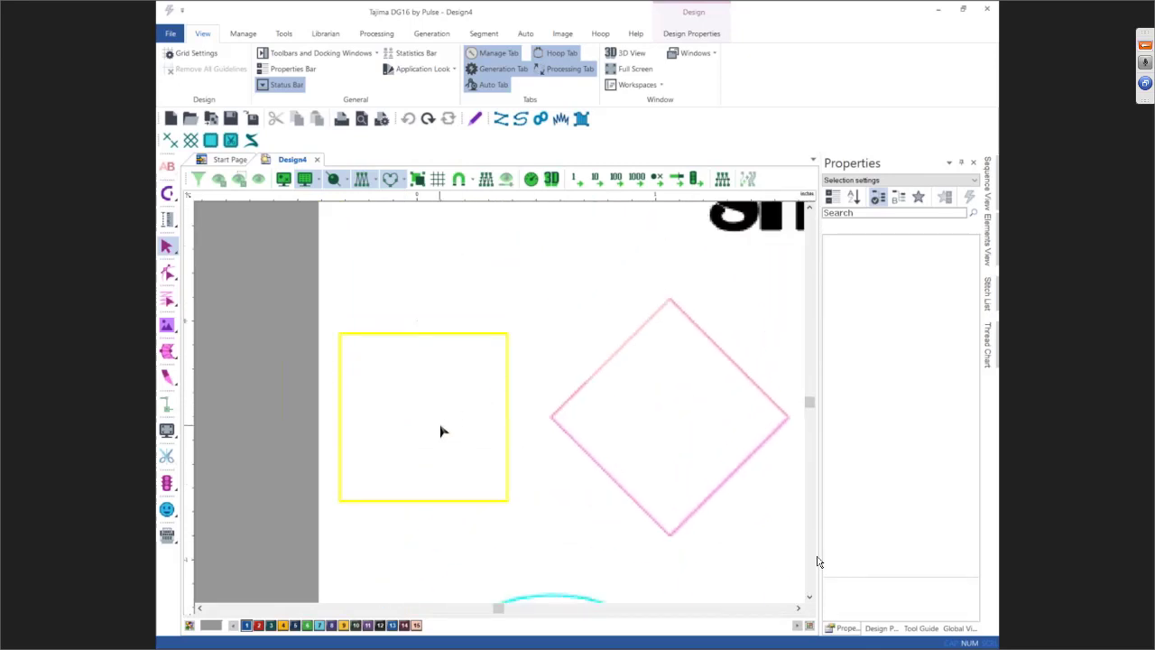
{"action": "scroll", "coordinate": [440, 431], "scroll_direction": "up", "scroll_amount": 1}
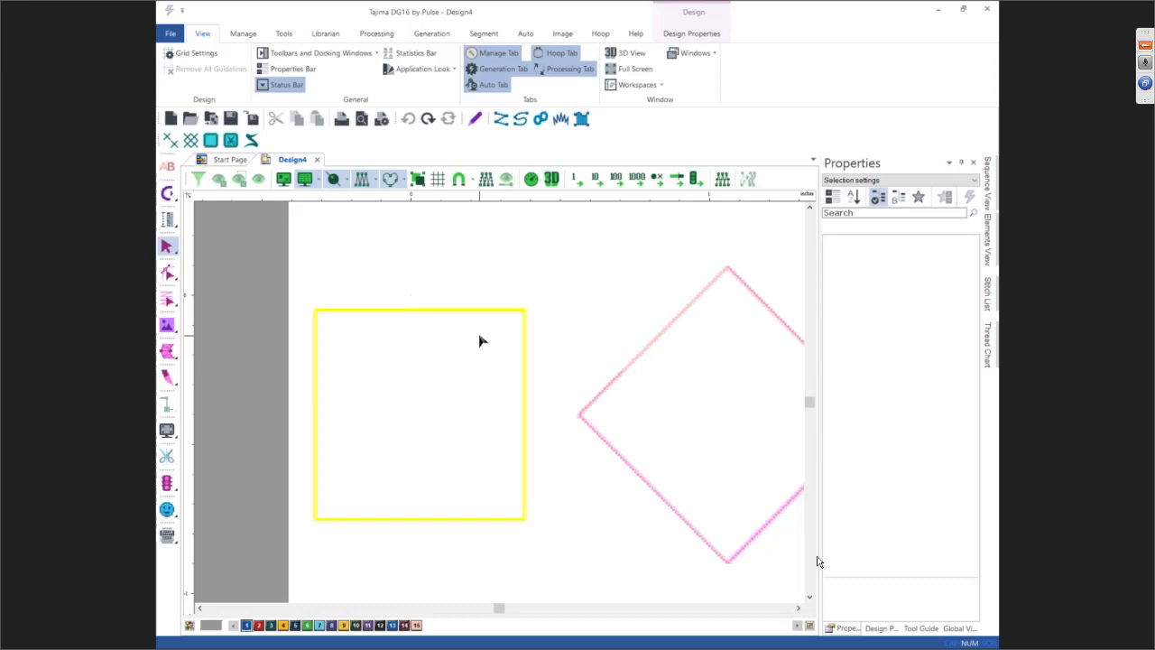
{"action": "left_click", "coordinate": [520, 123]}
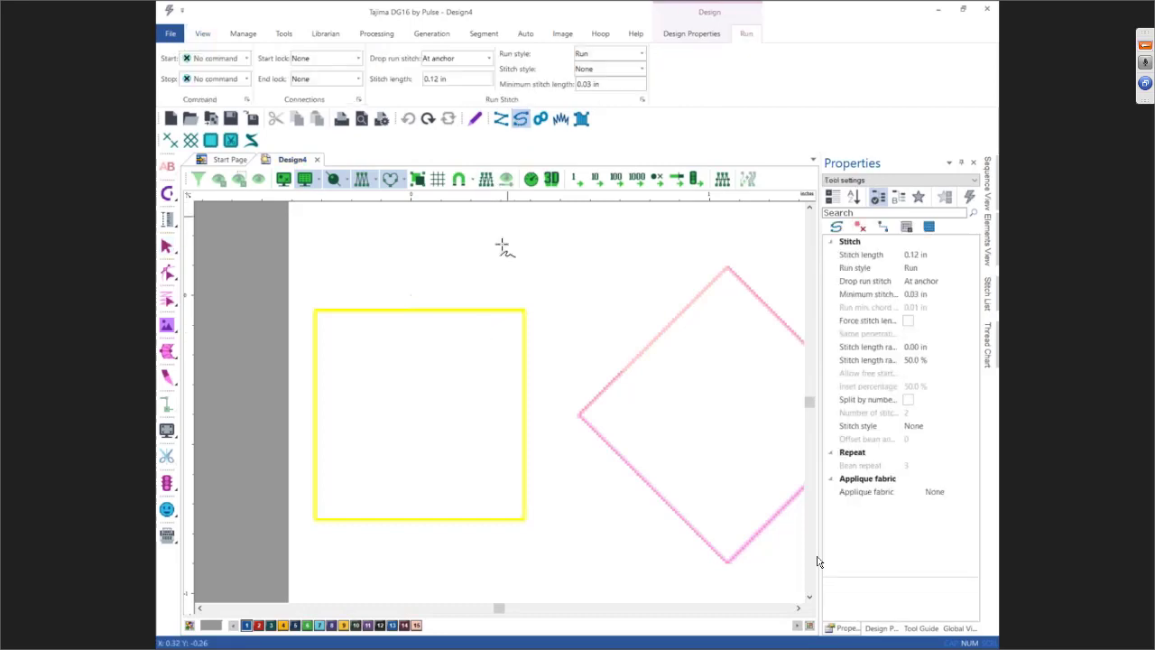
{"action": "left_click", "coordinate": [343, 624]}
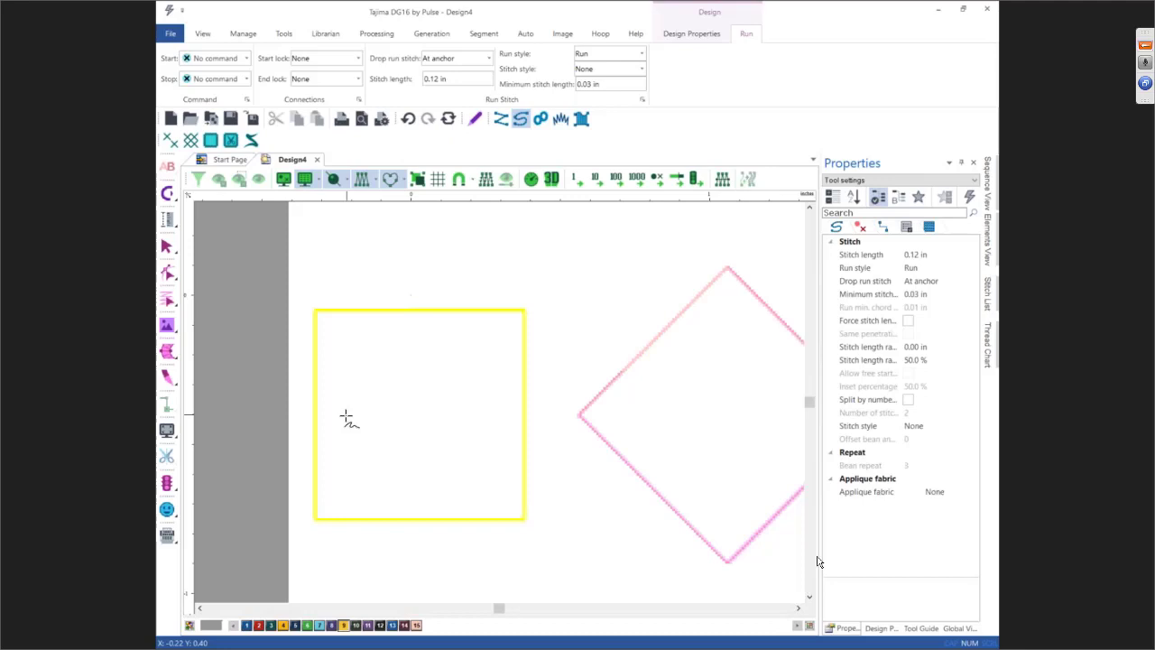
{"action": "left_click", "coordinate": [316, 310]}
{"action": "left_click", "coordinate": [460, 454]}
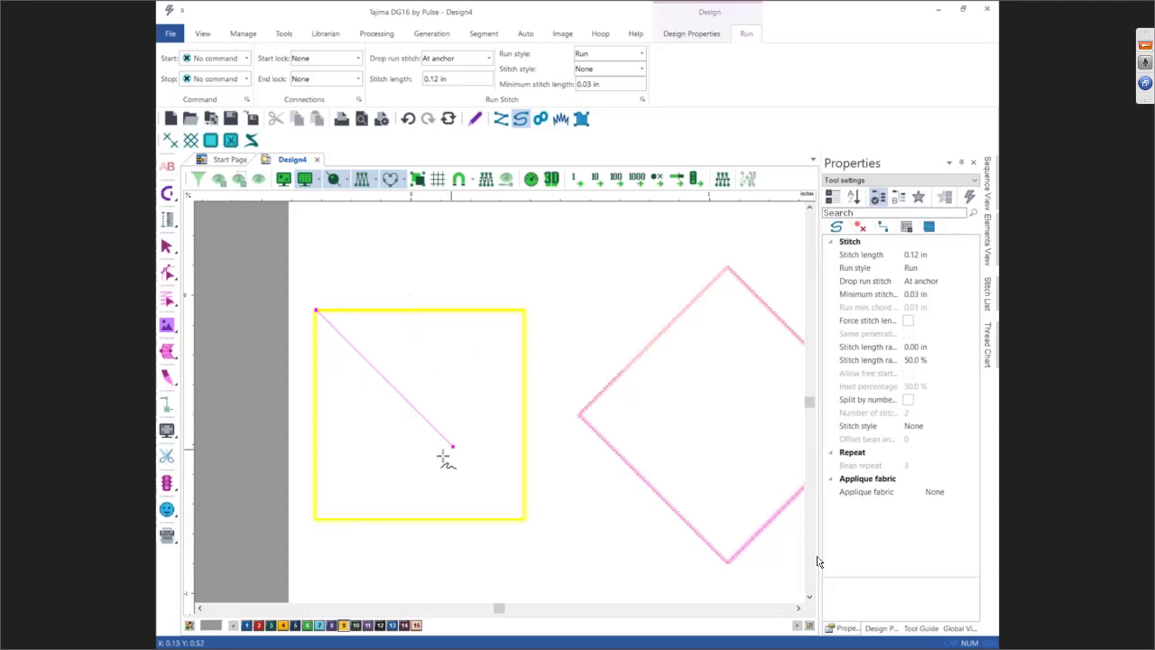
{"action": "left_click", "coordinate": [524, 312]}
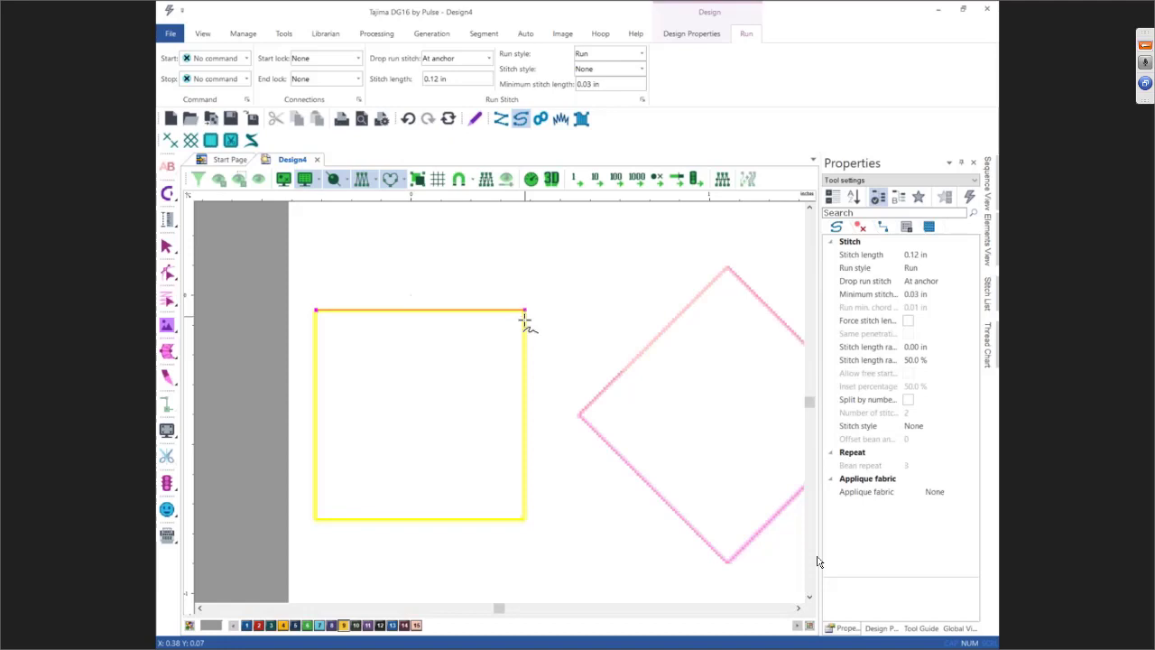
{"action": "left_click", "coordinate": [526, 519]}
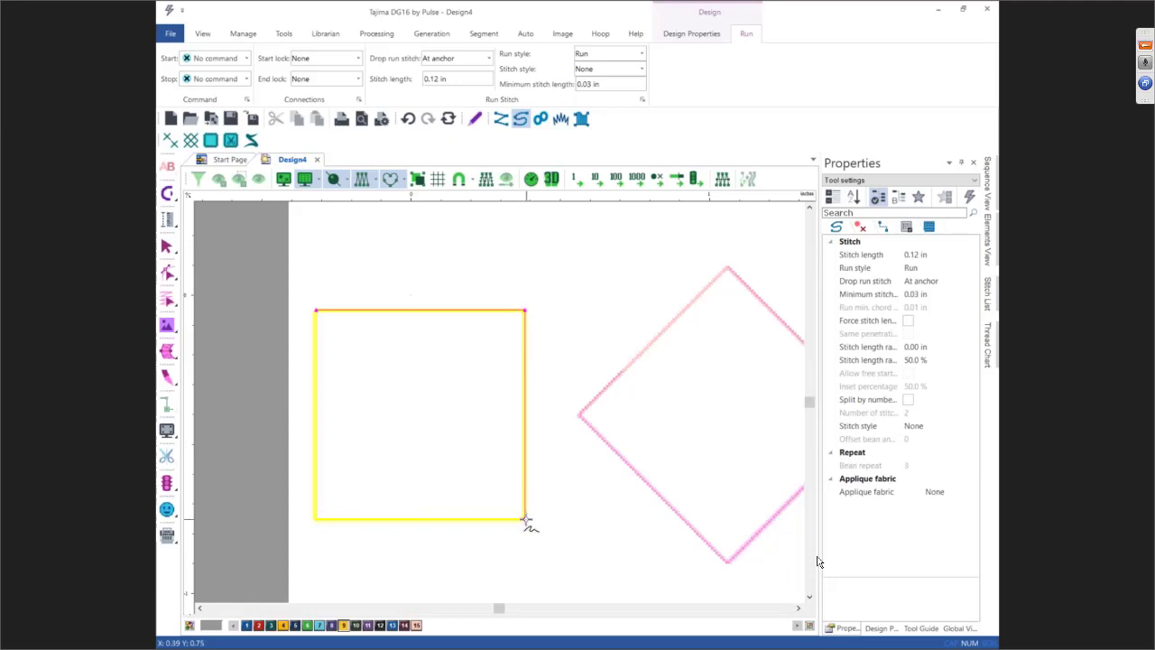
{"action": "left_click", "coordinate": [314, 520]}
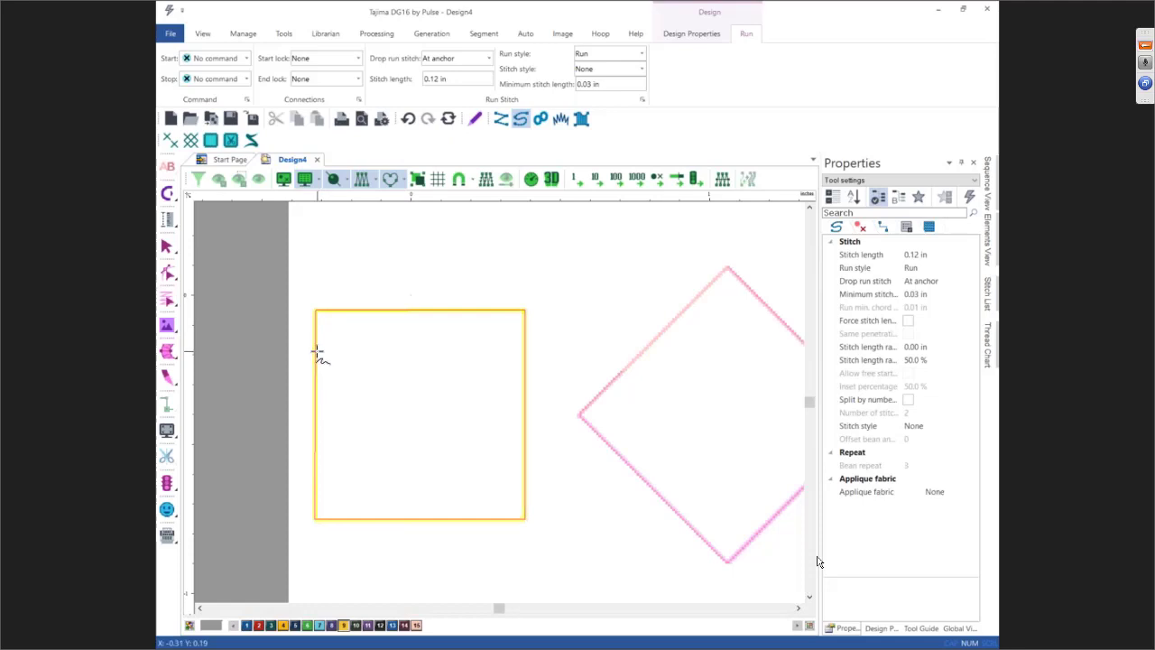
{"action": "left_click", "coordinate": [316, 352]}
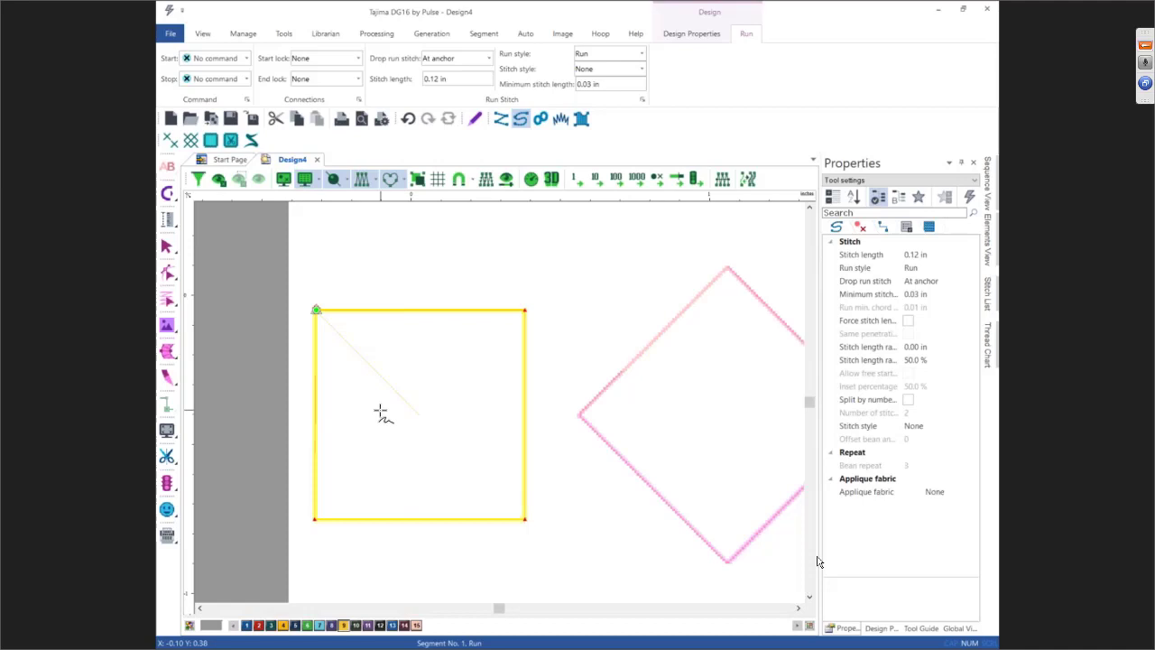
{"action": "key", "text": "Escape"}
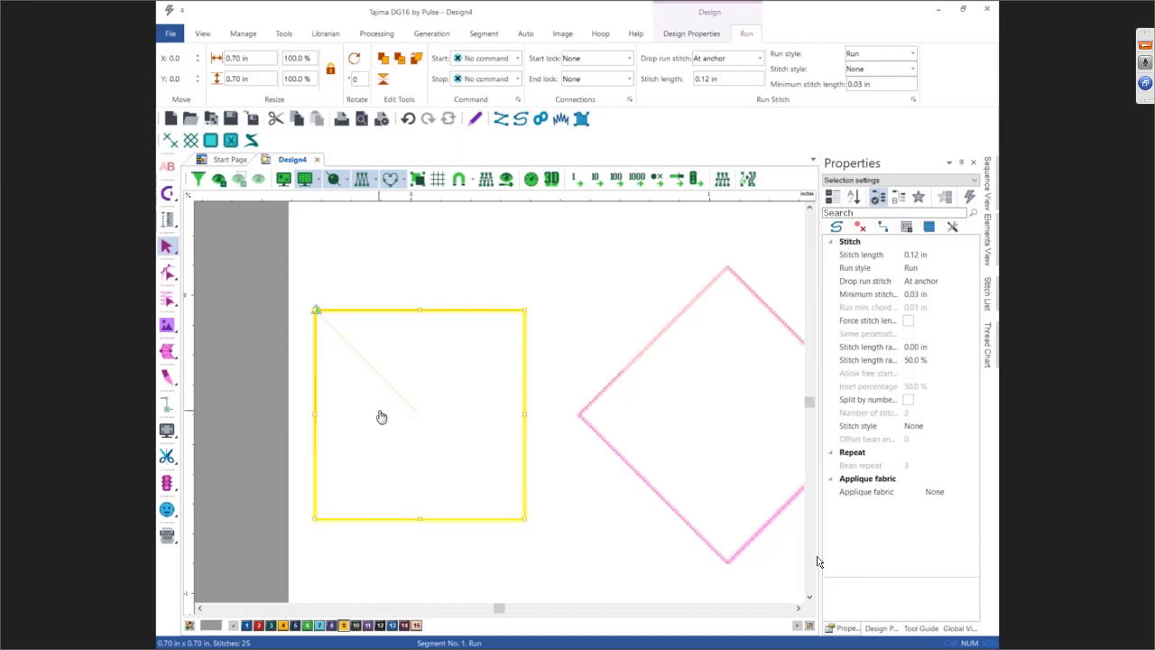
Hide the backdrop image and display the square's run stitches in 3D
{"action": "left_click_drag", "start_coordinate": [380, 417], "coordinate": [379, 417]}
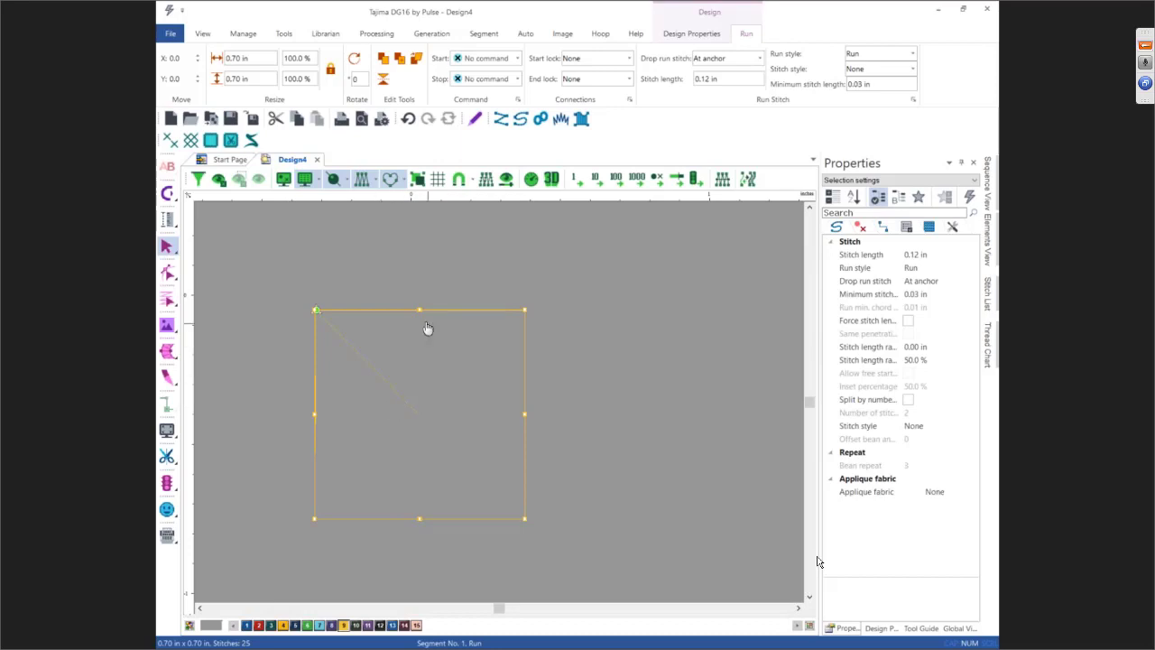
{"action": "left_click", "coordinate": [551, 181]}
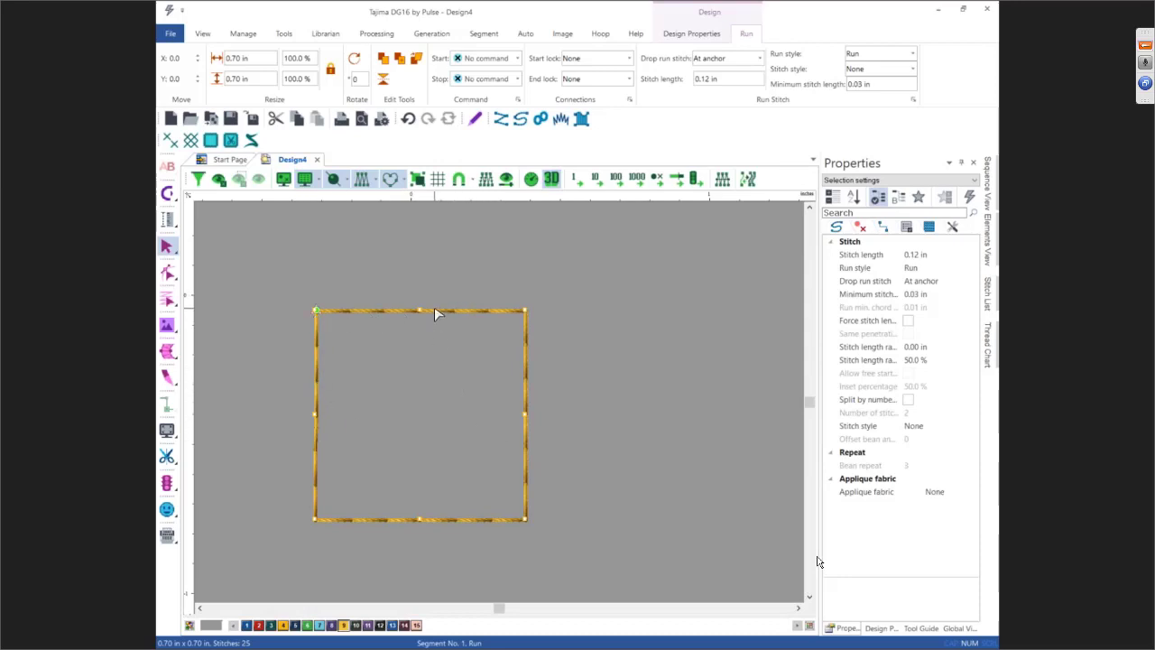
Examine the Environment page of the User Settings, including the manual start/stop options, and close the dialog without changing anything
{"action": "left_click", "coordinate": [282, 34]}
{"action": "left_click", "coordinate": [197, 53]}
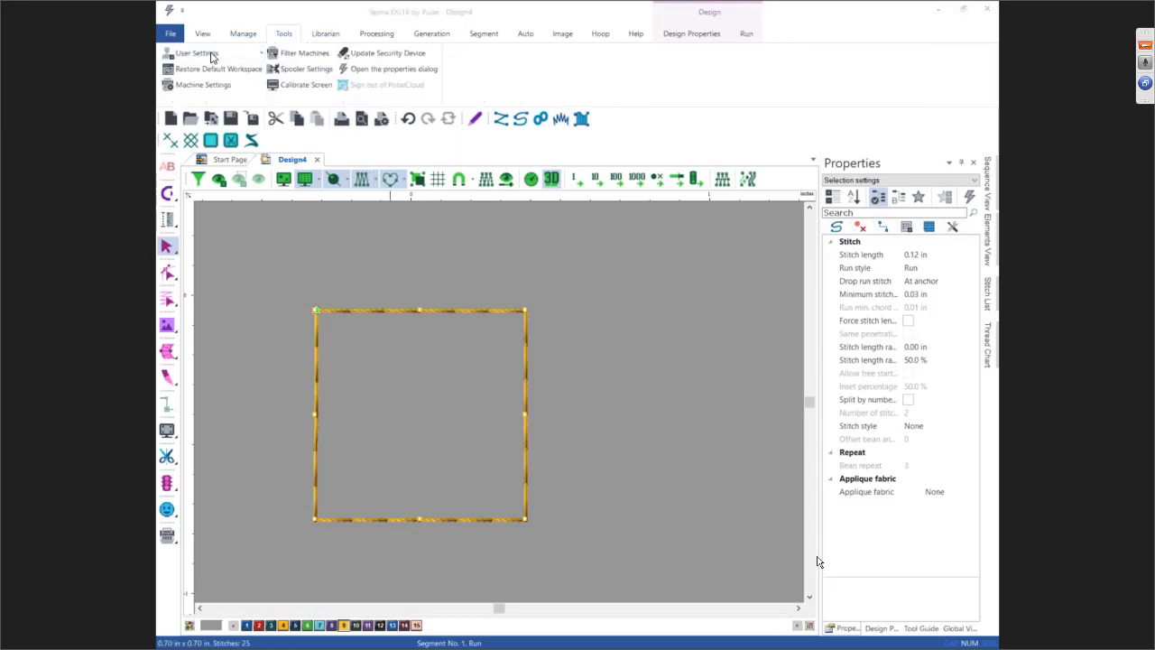
{"action": "left_click", "coordinate": [340, 192]}
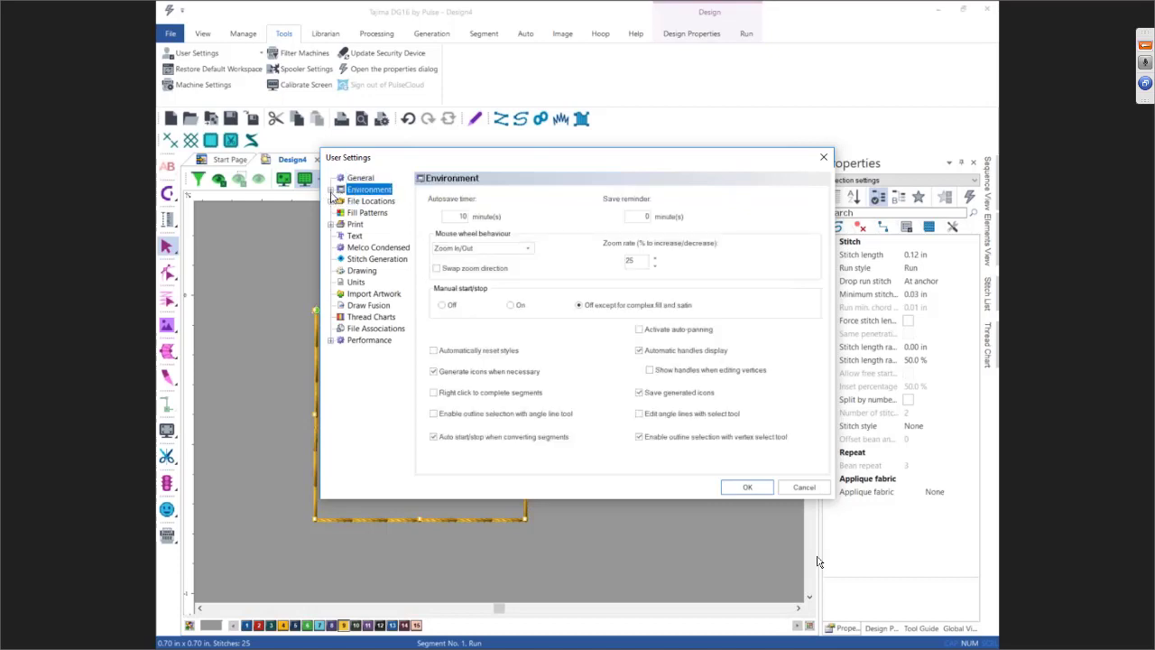
{"action": "left_click", "coordinate": [332, 191]}
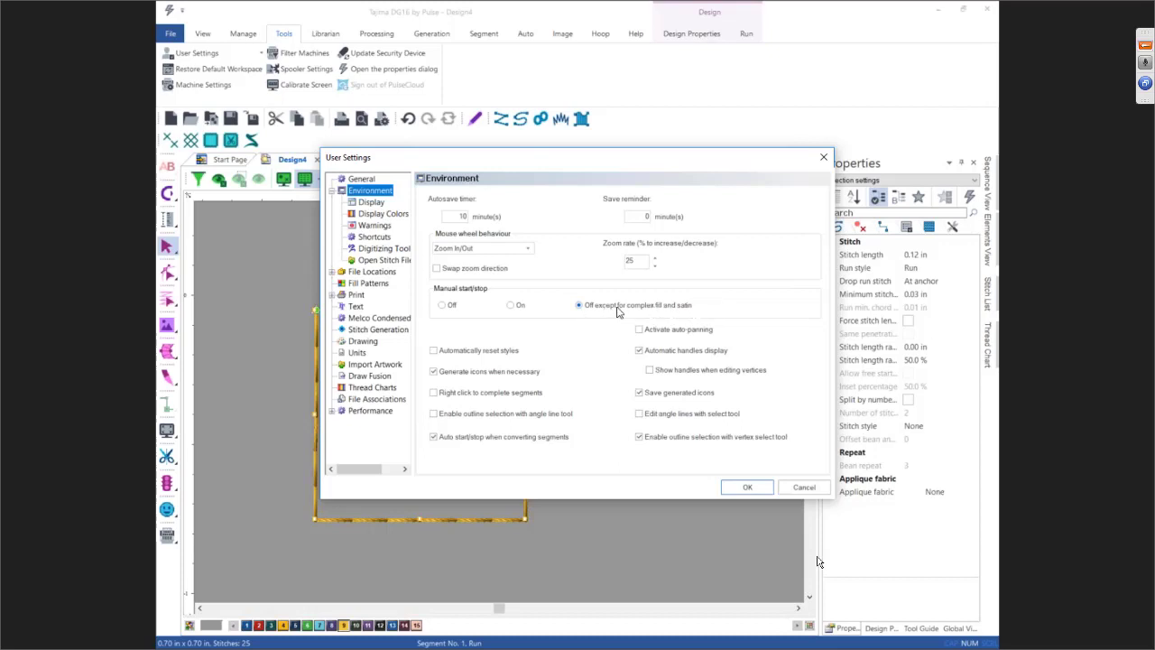
{"action": "left_click", "coordinate": [802, 488]}
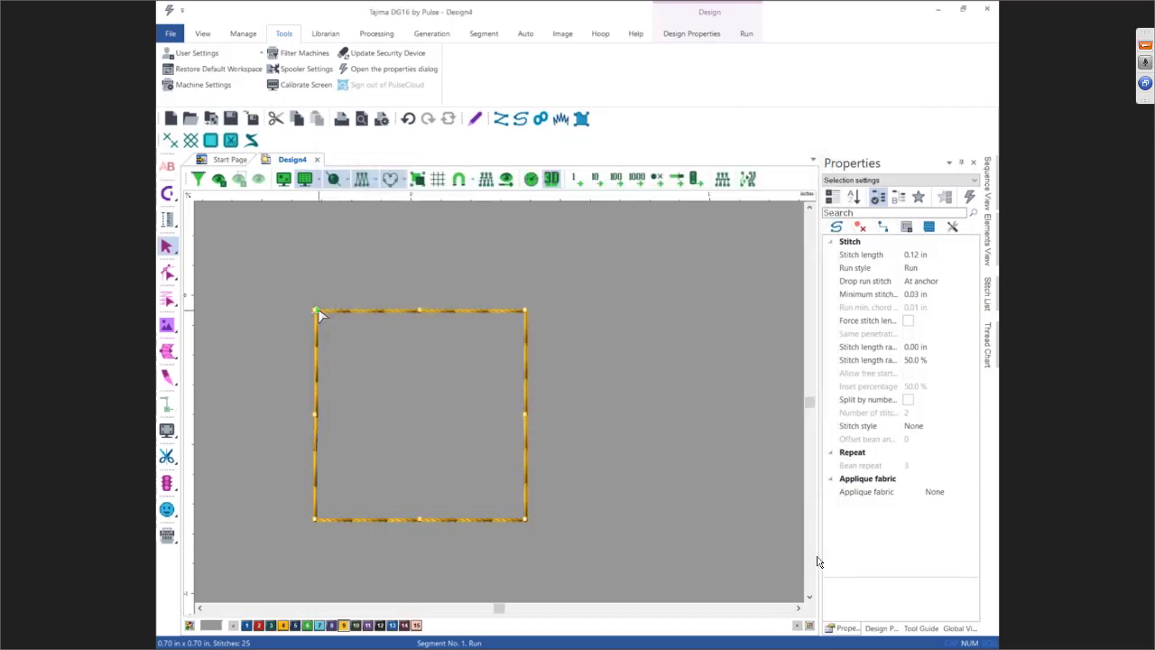
Move the square's start point along the outline and back to the upper-left corner, and its stop point to the middle of the right side
{"action": "left_click", "coordinate": [339, 312]}
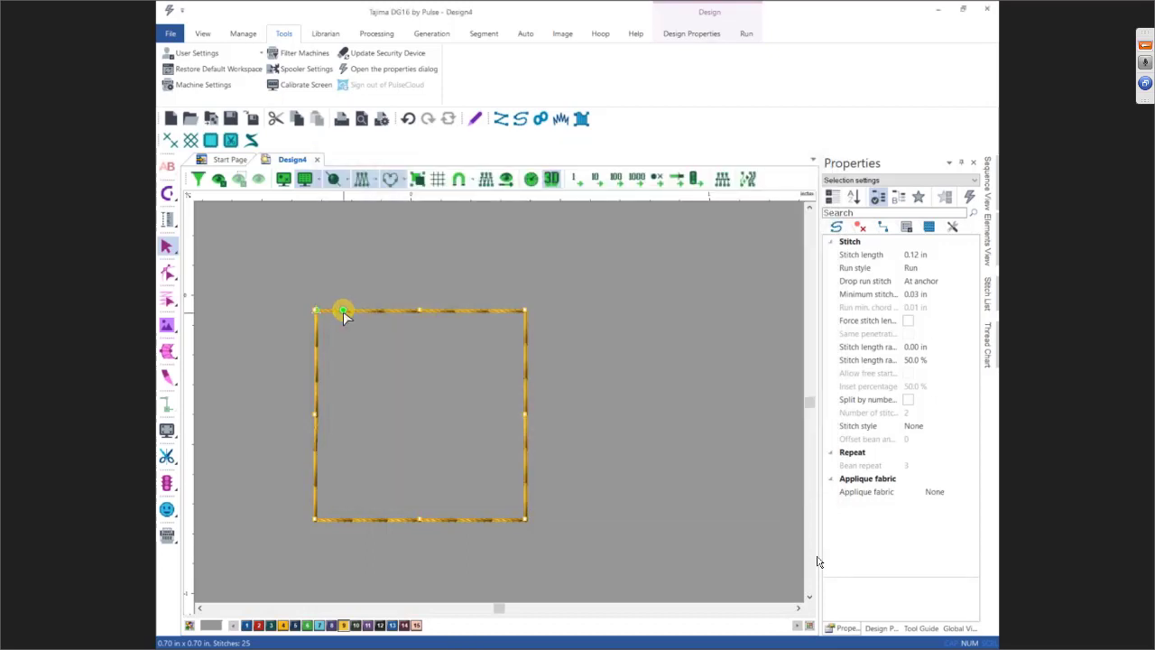
{"action": "left_click", "coordinate": [315, 313]}
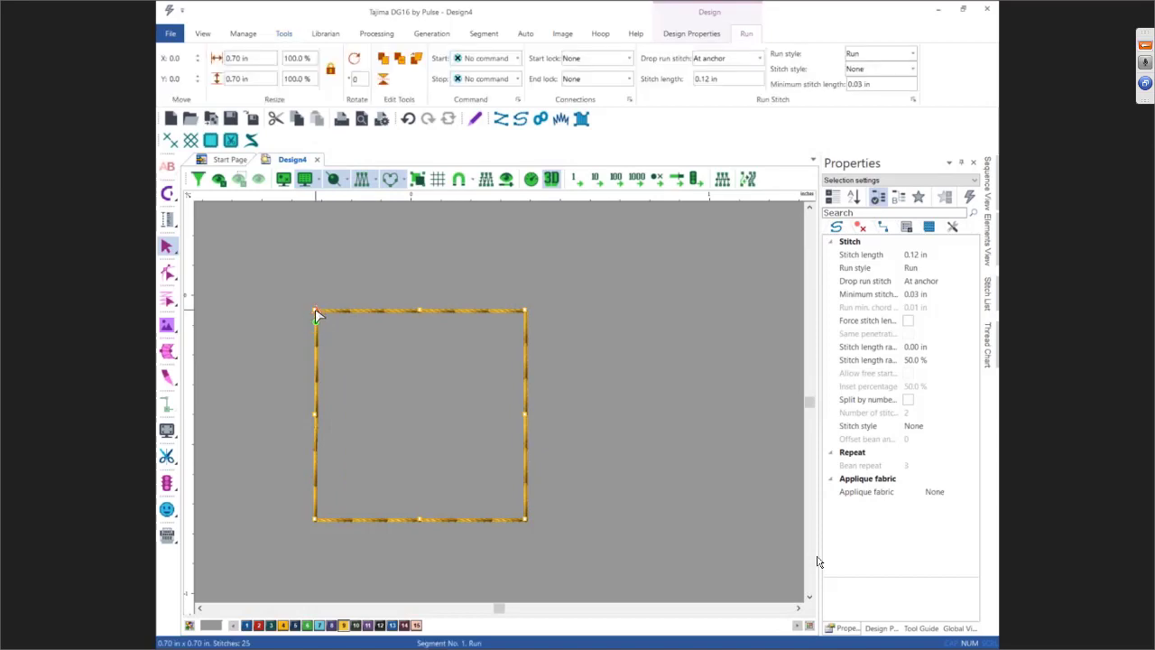
{"action": "mouse_move", "coordinate": [318, 314]}
{"action": "left_mouse_down"}
{"action": "mouse_move", "coordinate": [345, 309]}
{"action": "mouse_move", "coordinate": [461, 369]}
{"action": "mouse_move", "coordinate": [512, 420]}
{"action": "left_mouse_up"}
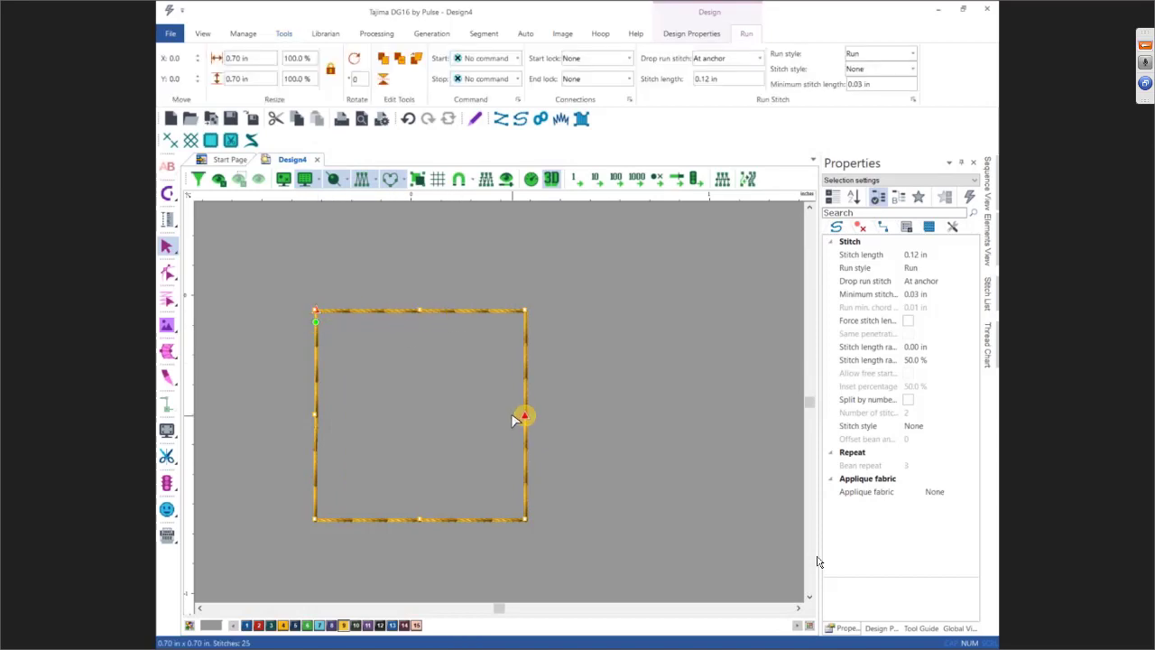
{"action": "left_click", "coordinate": [316, 316]}
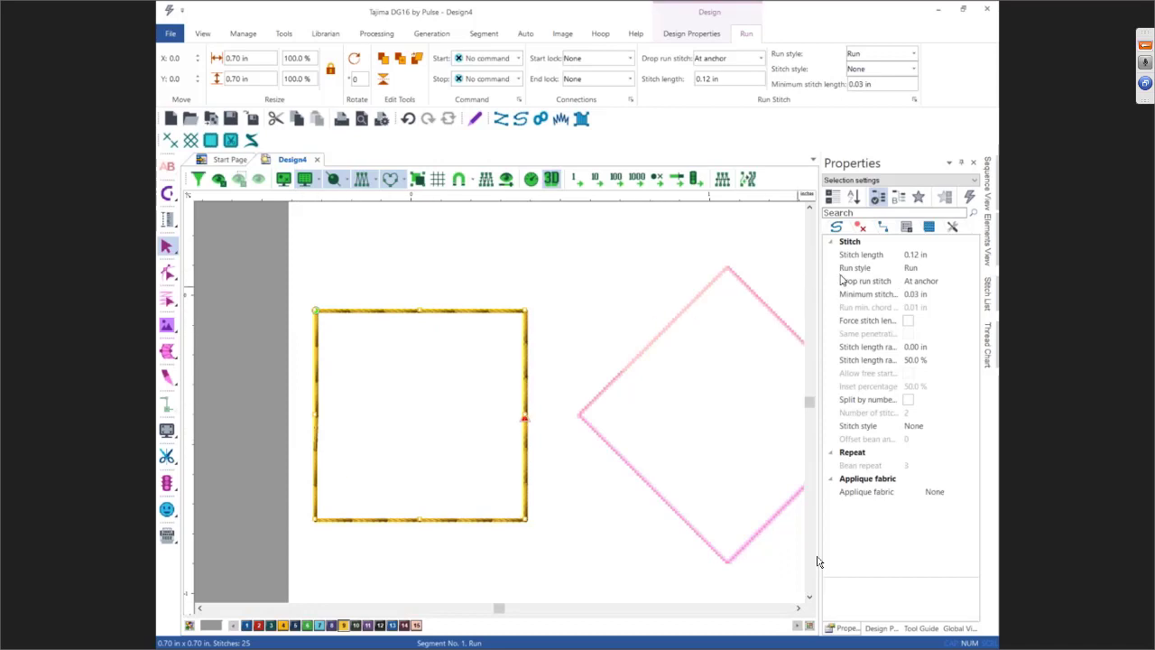
Try the Two ply run style on the square outline and set it back to Run
{"action": "left_click", "coordinate": [910, 269]}
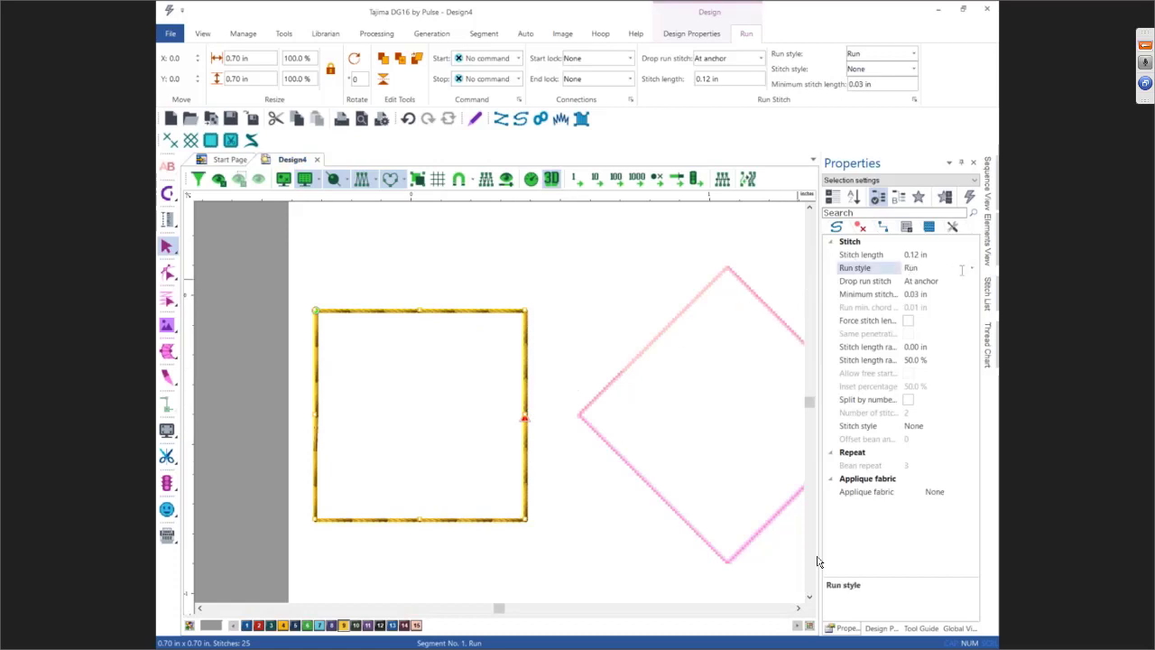
{"action": "left_click", "coordinate": [972, 269]}
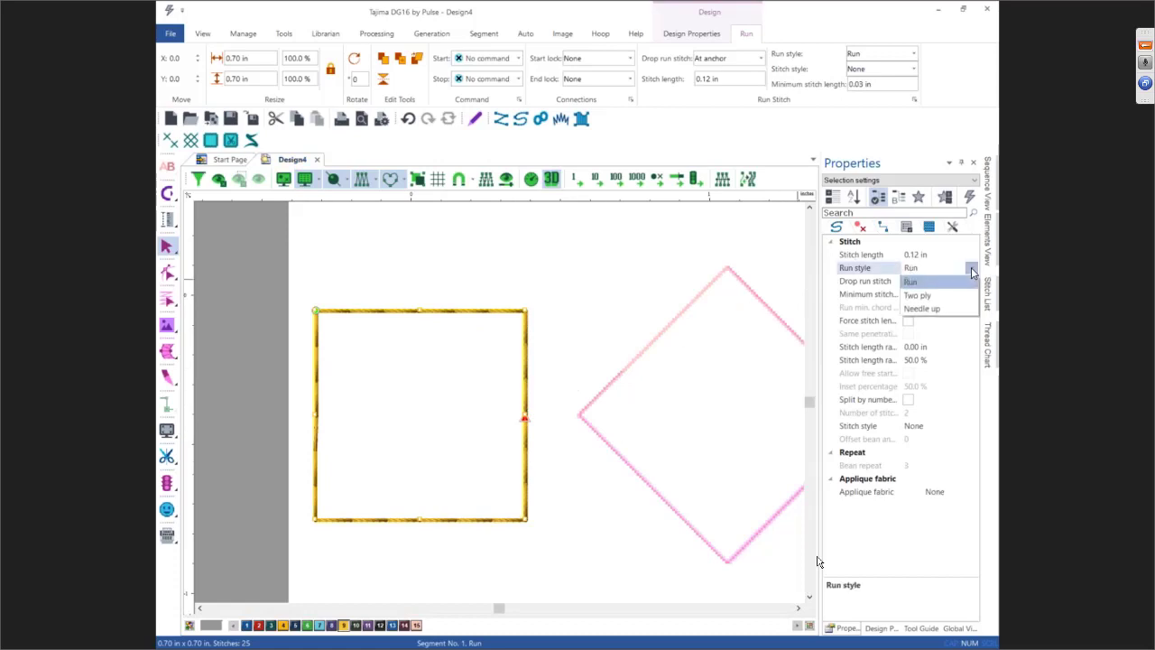
{"action": "left_click", "coordinate": [917, 295]}
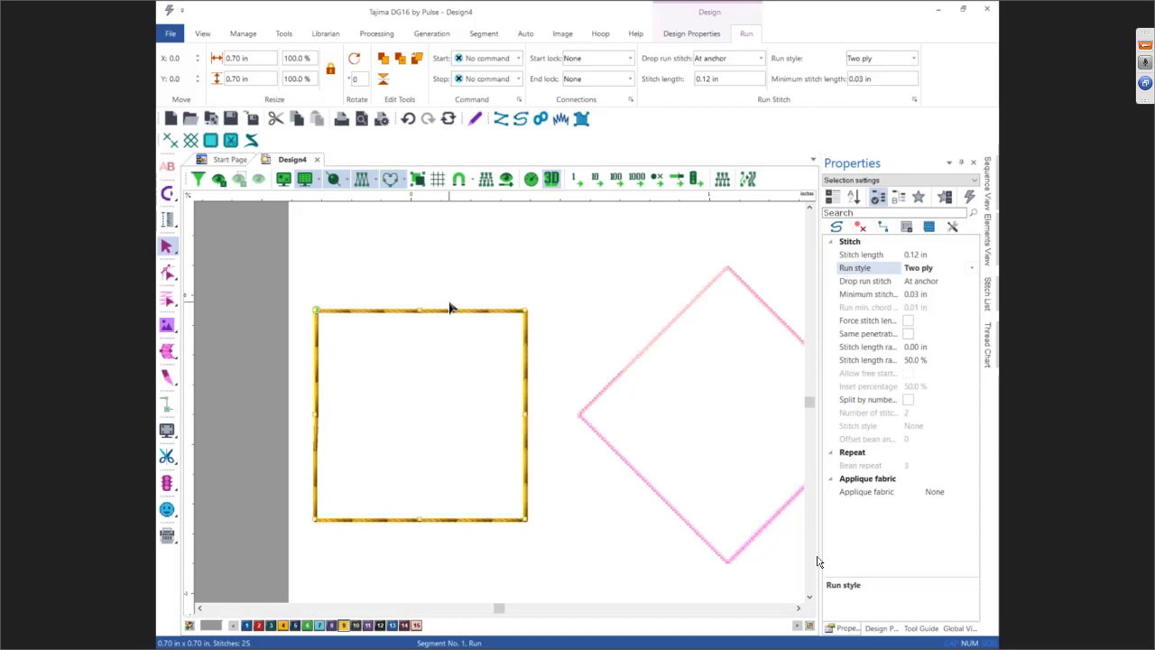
{"action": "left_click", "coordinate": [970, 270]}
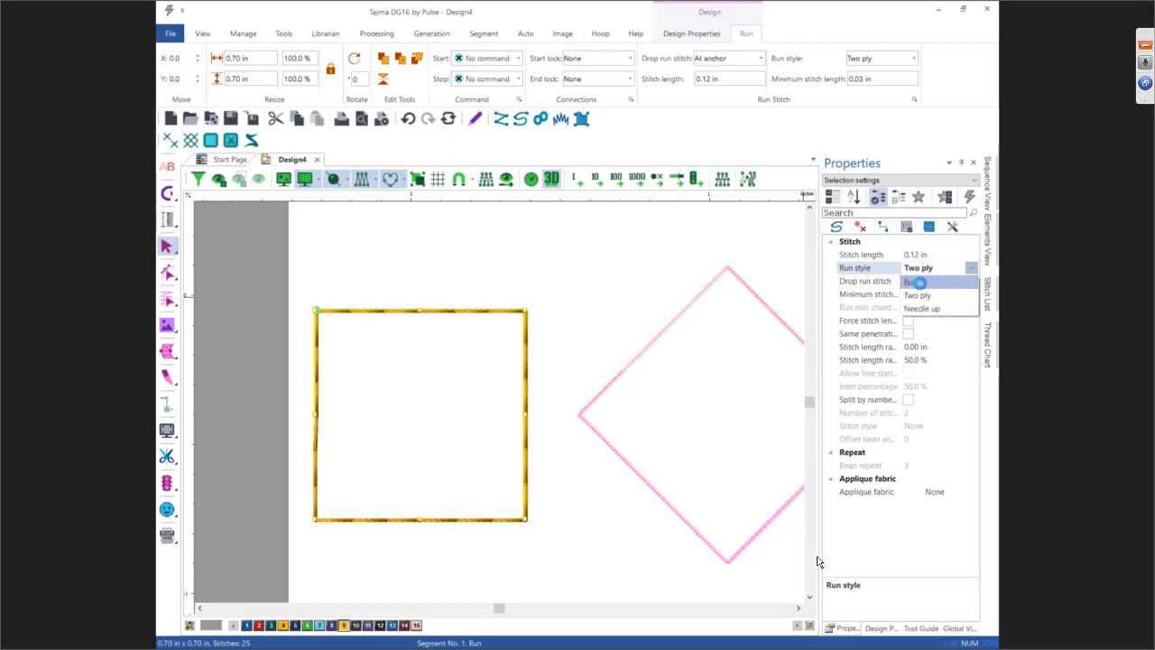
{"action": "left_click", "coordinate": [916, 282]}
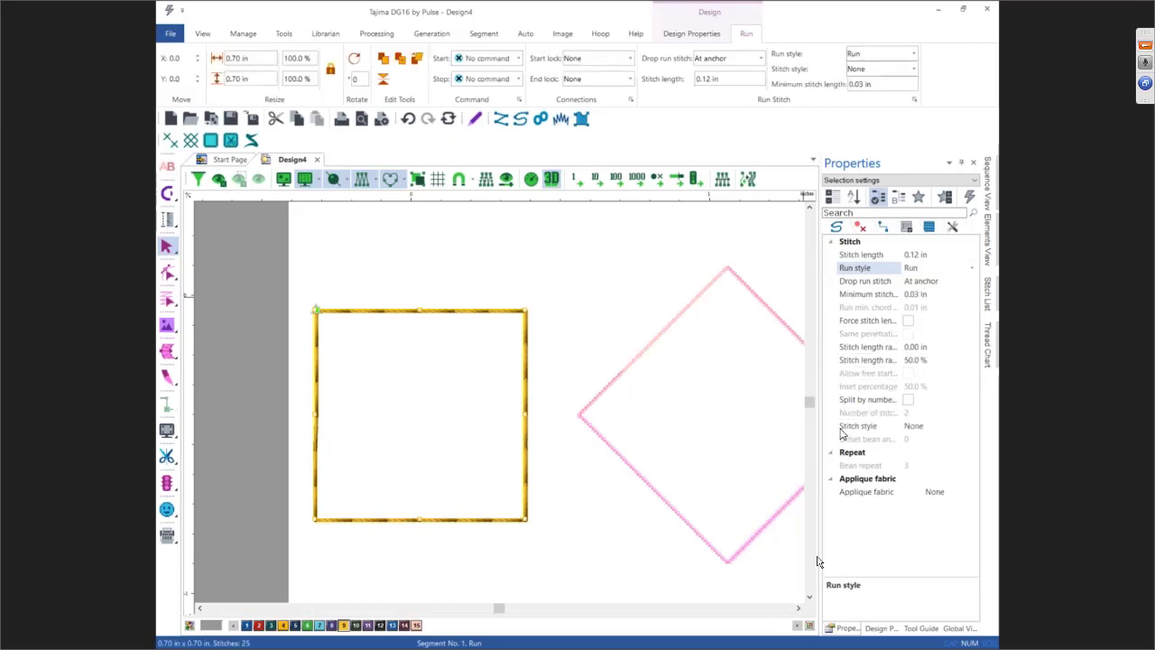
Set the square outline's stitch style to Bean
{"action": "left_click", "coordinate": [919, 429]}
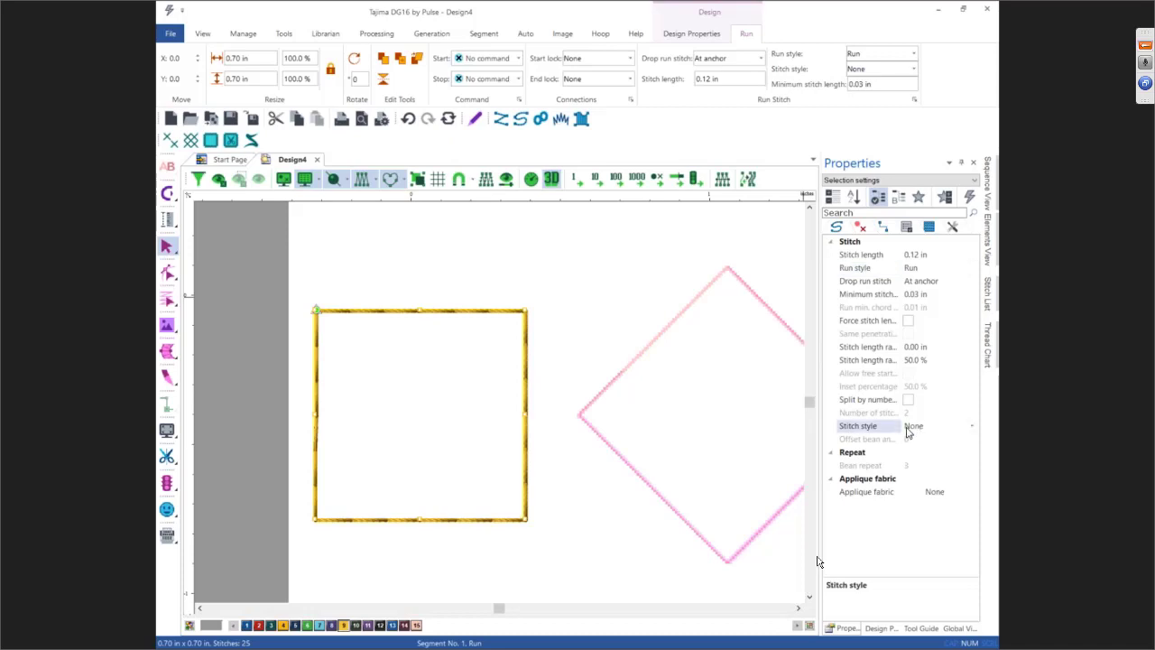
{"action": "left_click", "coordinate": [970, 430]}
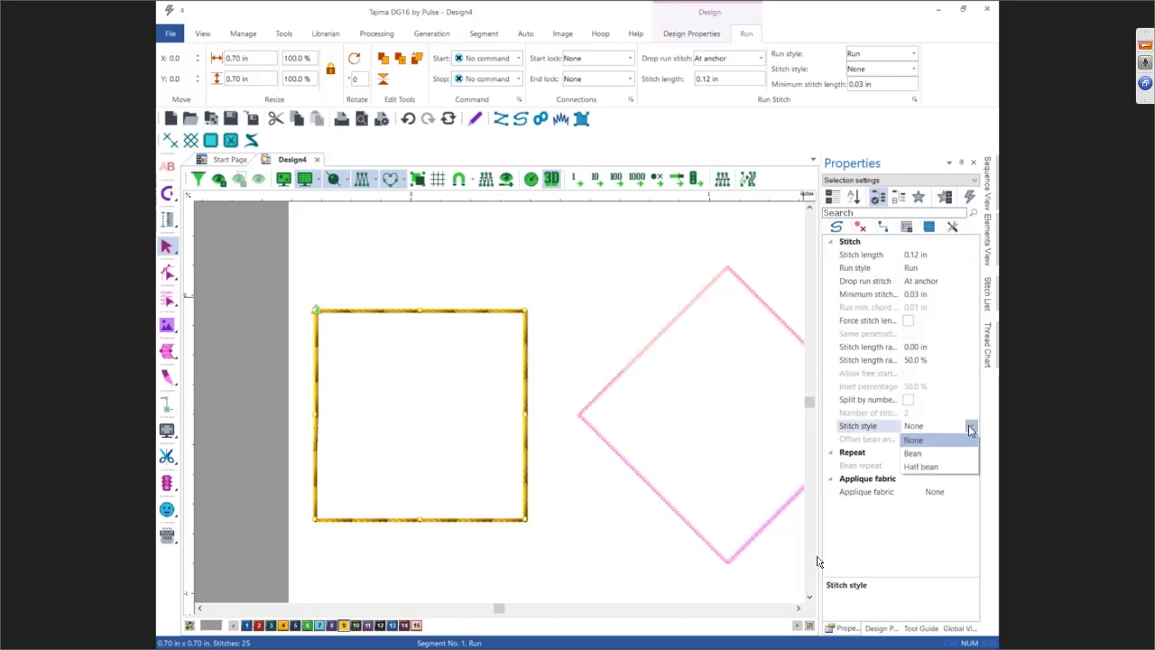
{"action": "left_click", "coordinate": [930, 454]}
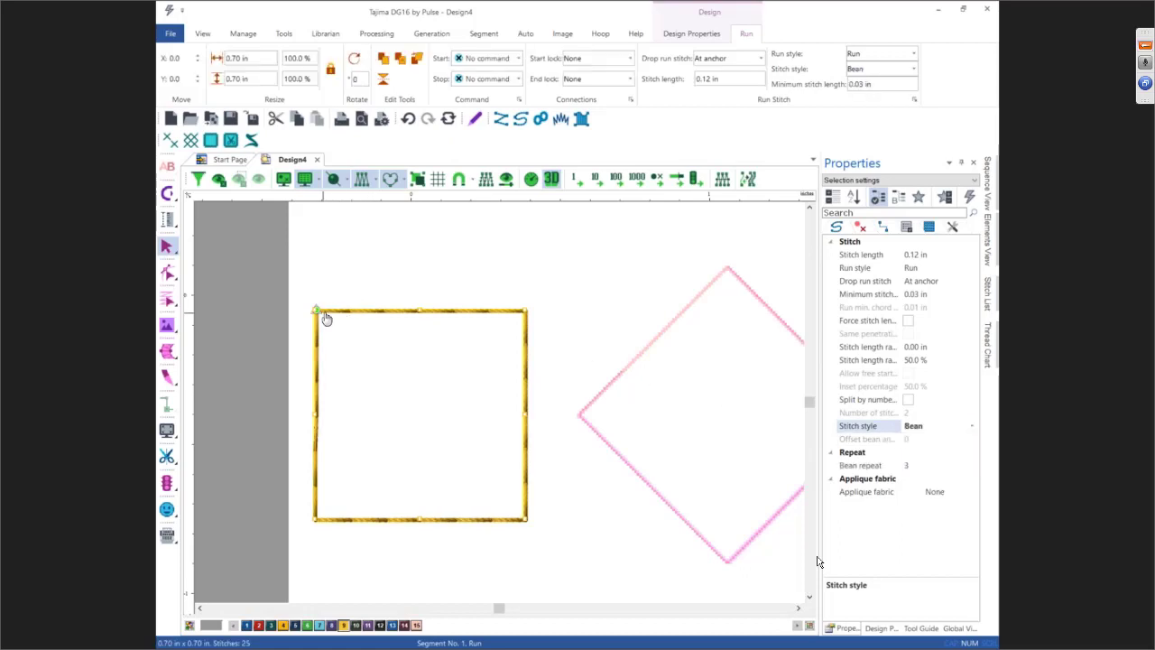
Adjust the square's start and stop points along the upper edge near the upper-left corner
{"action": "left_click_drag", "start_coordinate": [323, 317], "coordinate": [323, 322]}
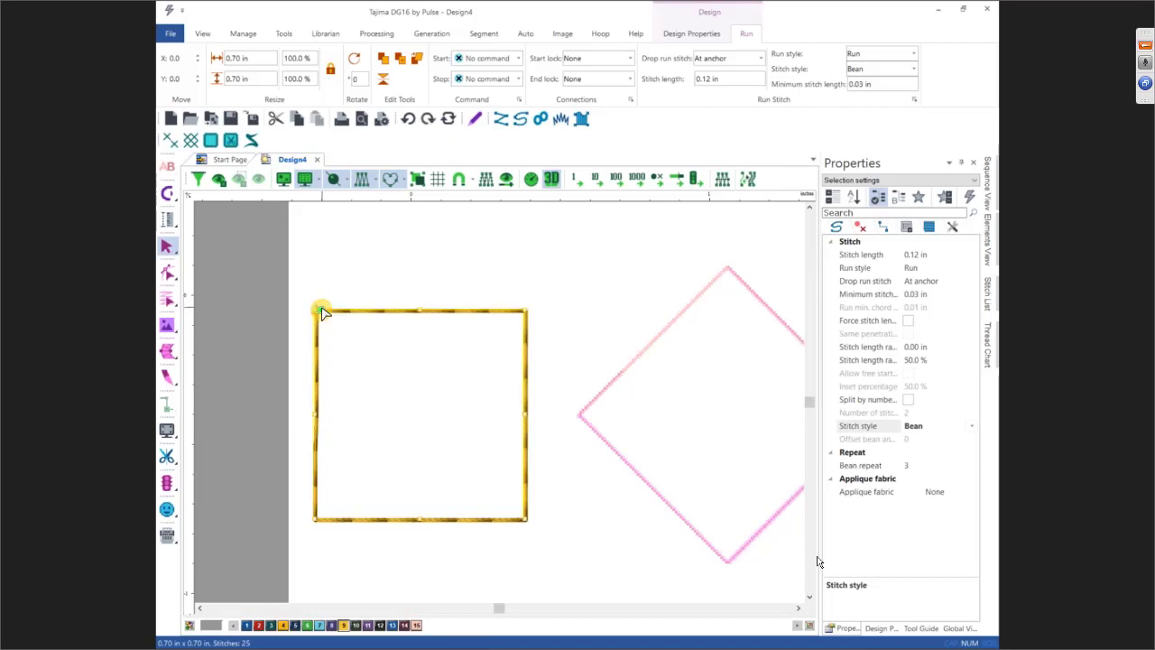
{"action": "left_click", "coordinate": [319, 317]}
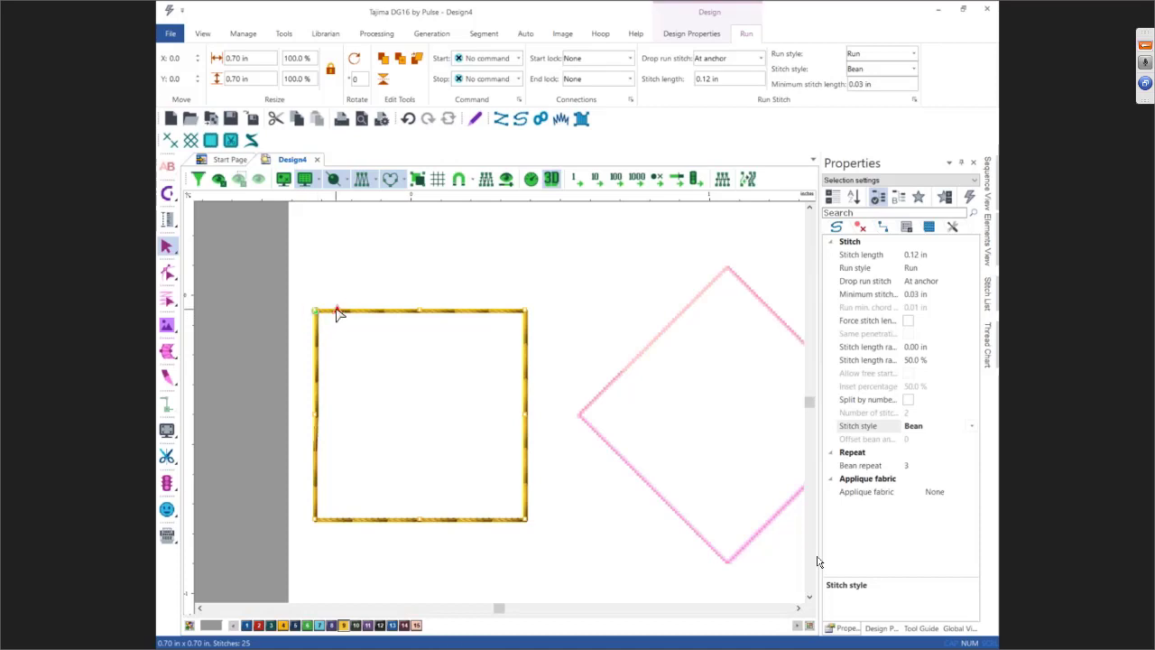
{"action": "left_click_drag", "start_coordinate": [339, 314], "coordinate": [327, 311]}
Step through the first bean stitches along the square's upper edge one stitch at a time to examine their sequence
{"action": "left_click", "coordinate": [173, 300]}
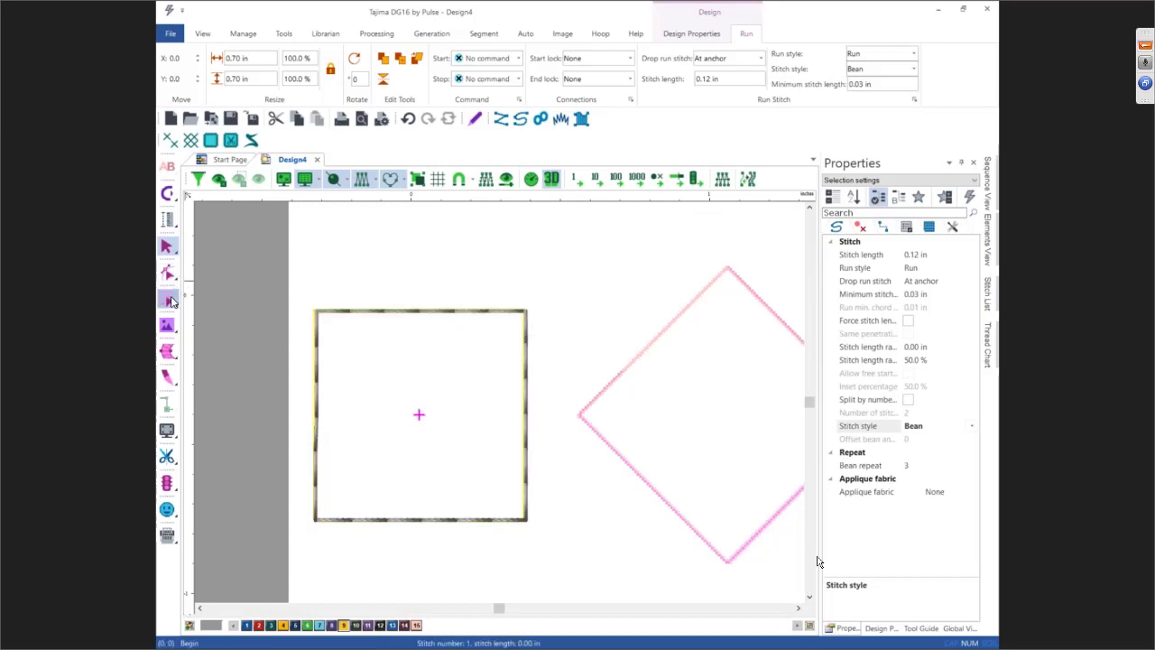
{"action": "left_click", "coordinate": [577, 179]}
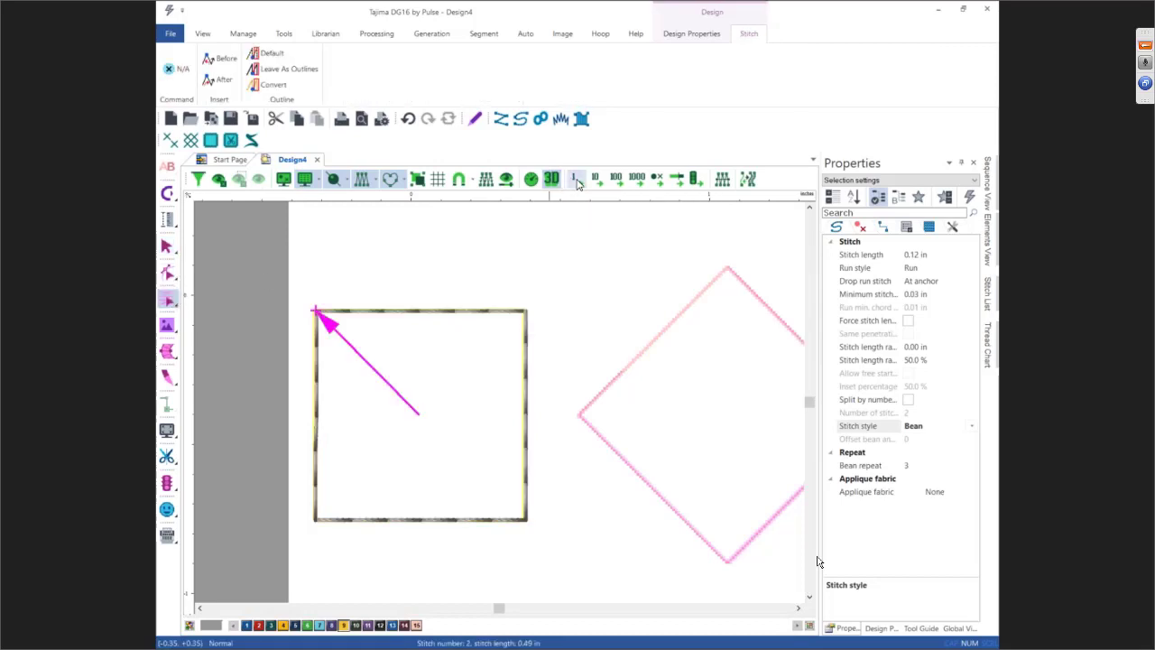
{"action": "left_click", "coordinate": [576, 179]}
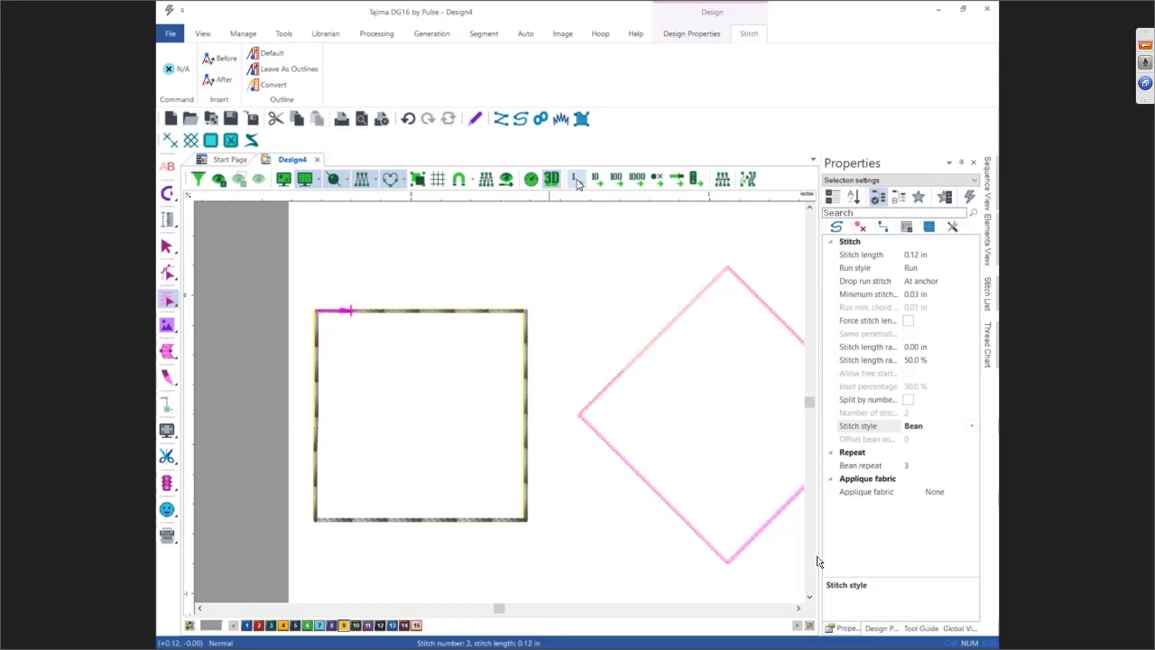
{"action": "left_click", "coordinate": [577, 180]}
{"action": "left_click", "coordinate": [577, 180]}
{"action": "left_click", "coordinate": [576, 179]}
{"action": "left_click", "coordinate": [576, 180]}
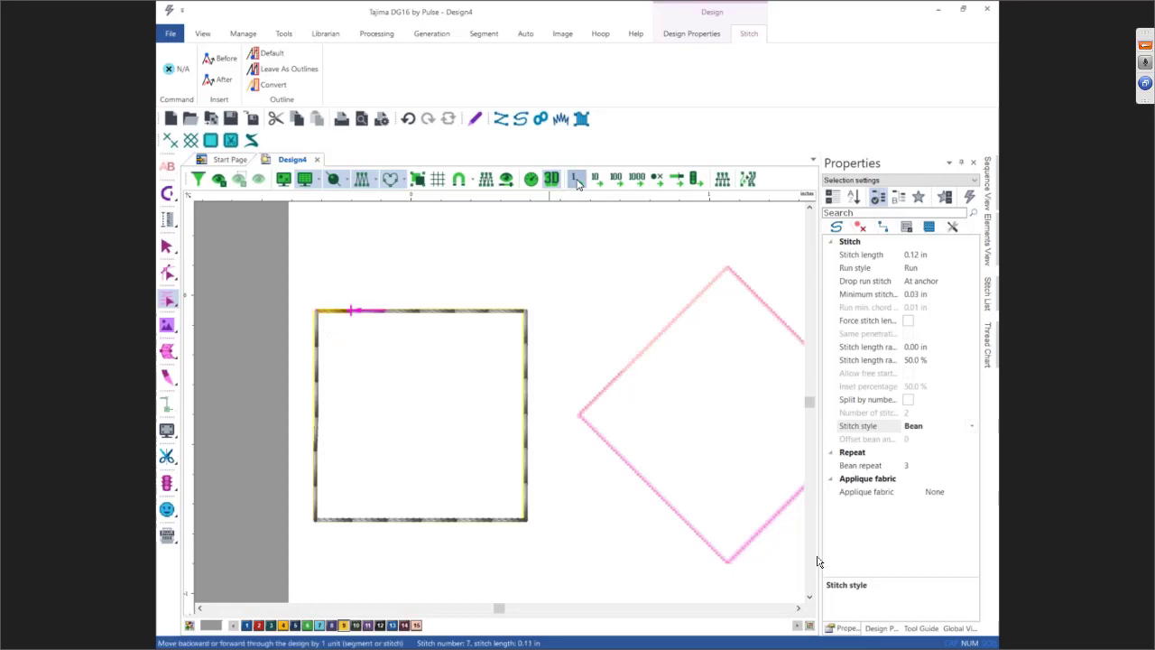
{"action": "left_click", "coordinate": [577, 179]}
{"action": "left_click", "coordinate": [577, 180]}
{"action": "left_click", "coordinate": [576, 179]}
{"action": "left_click", "coordinate": [577, 180]}
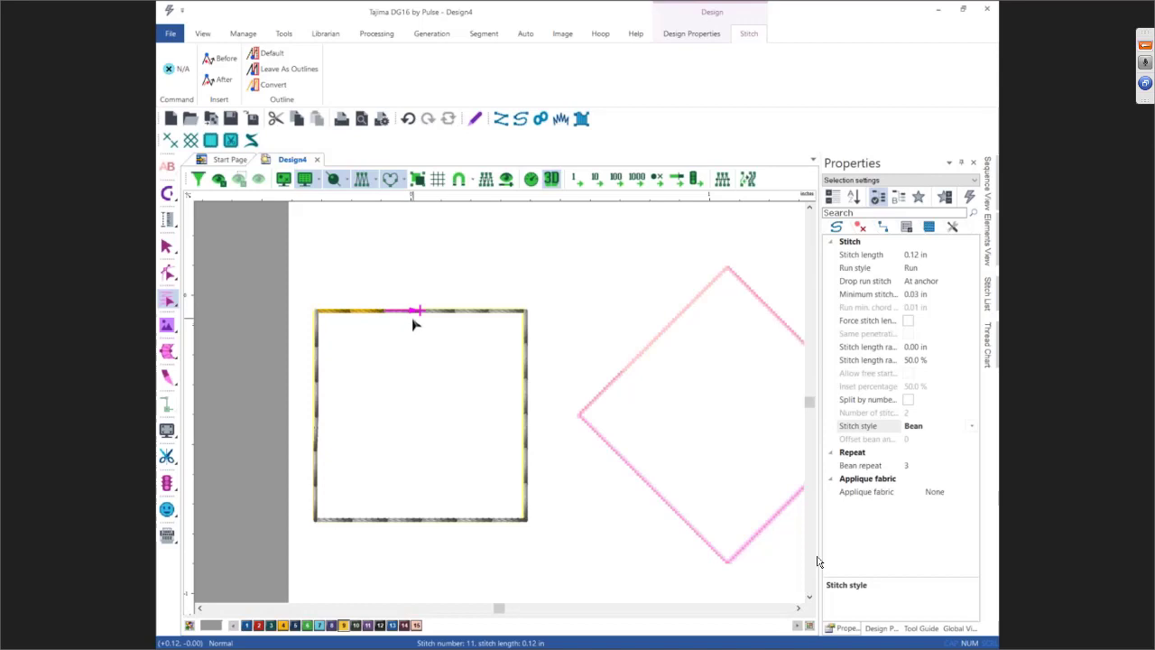
Set the square outline's stitch style to Half bean
{"action": "left_click", "coordinate": [166, 247]}
{"action": "left_click", "coordinate": [166, 247]}
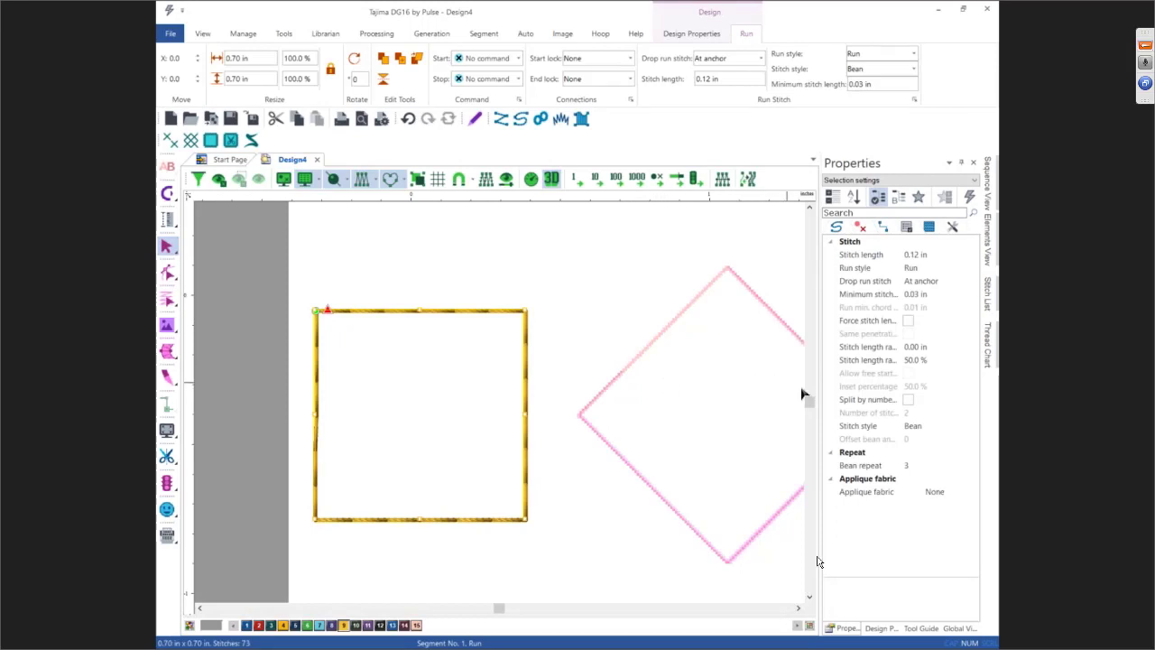
{"action": "left_click", "coordinate": [911, 429]}
{"action": "left_click", "coordinate": [969, 425]}
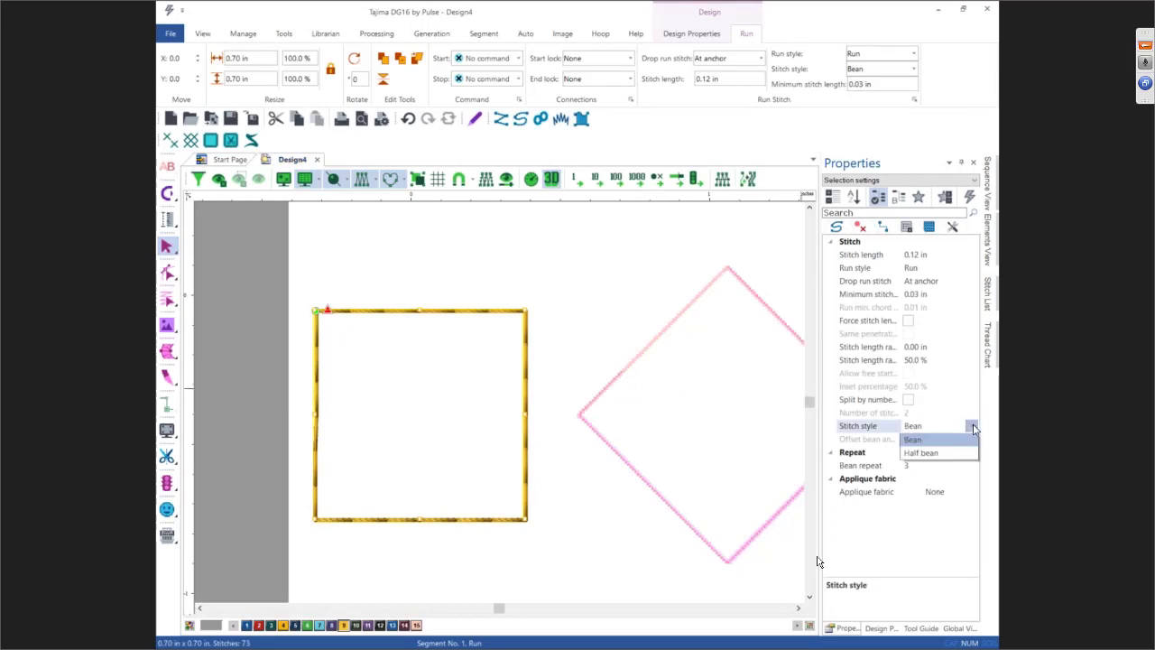
{"action": "left_click", "coordinate": [945, 467]}
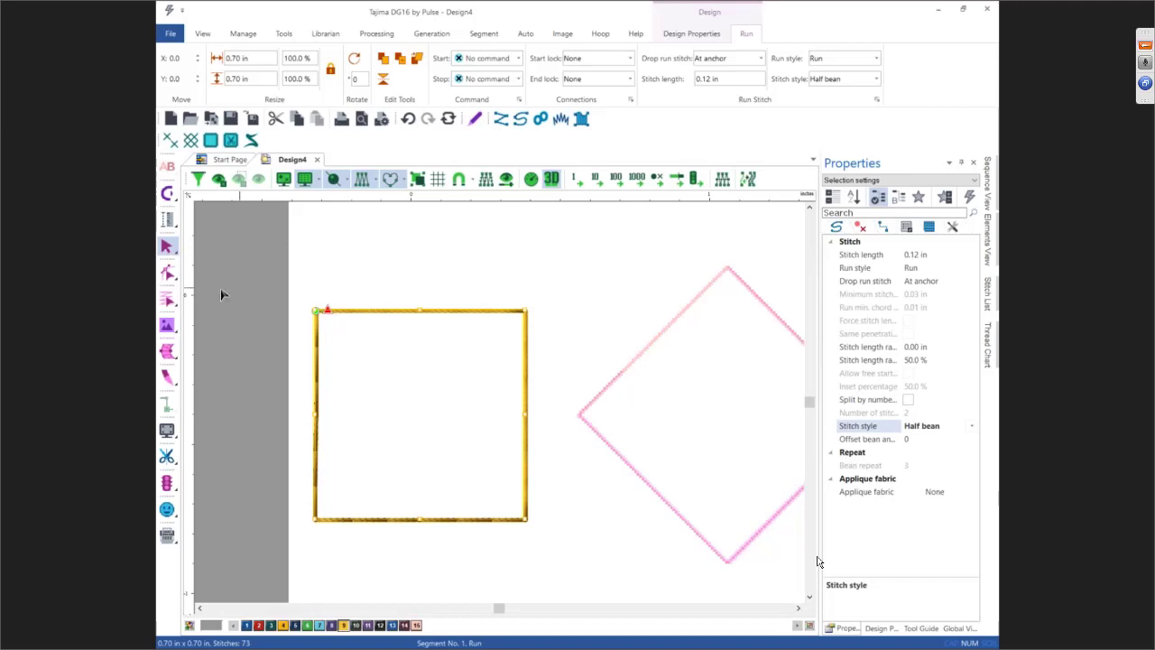
Examine the half bean sequence stitch by stitch along the square's upper edge
{"action": "left_click", "coordinate": [165, 303]}
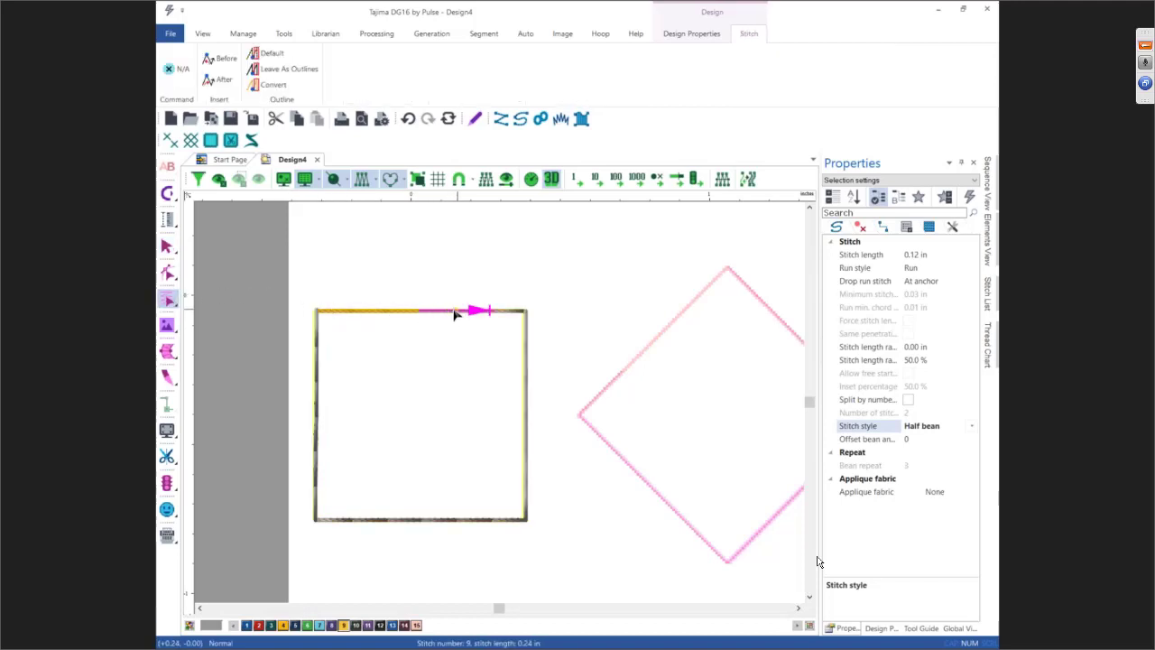
{"action": "left_click", "coordinate": [576, 181]}
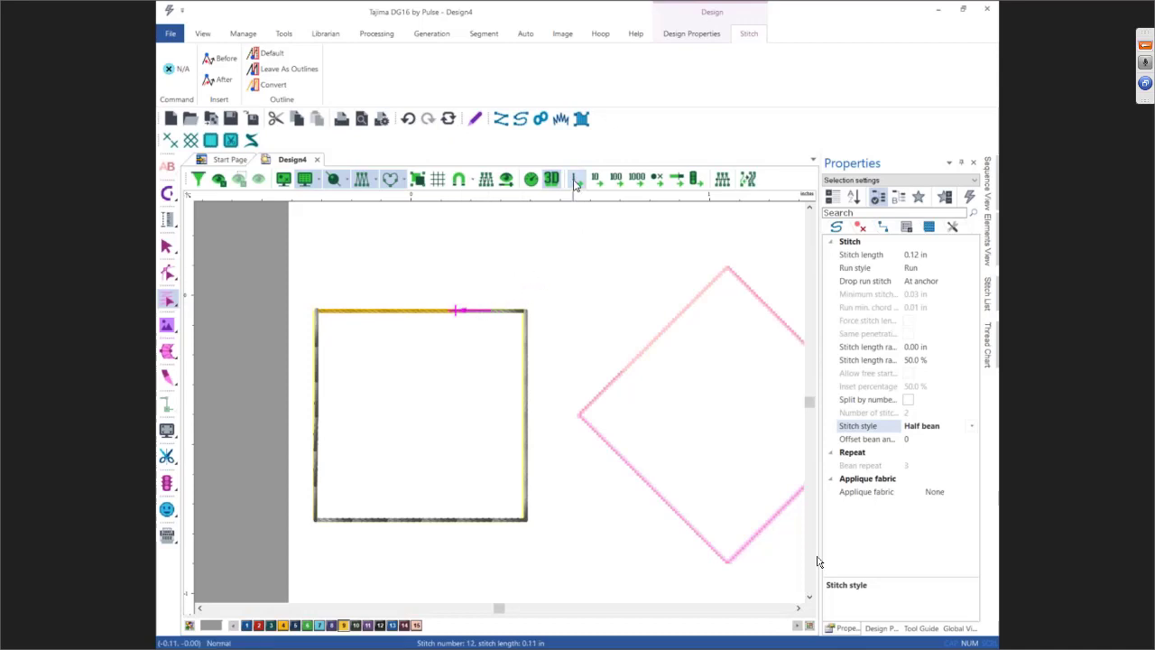
{"action": "left_click", "coordinate": [576, 180]}
{"action": "left_click", "coordinate": [575, 183]}
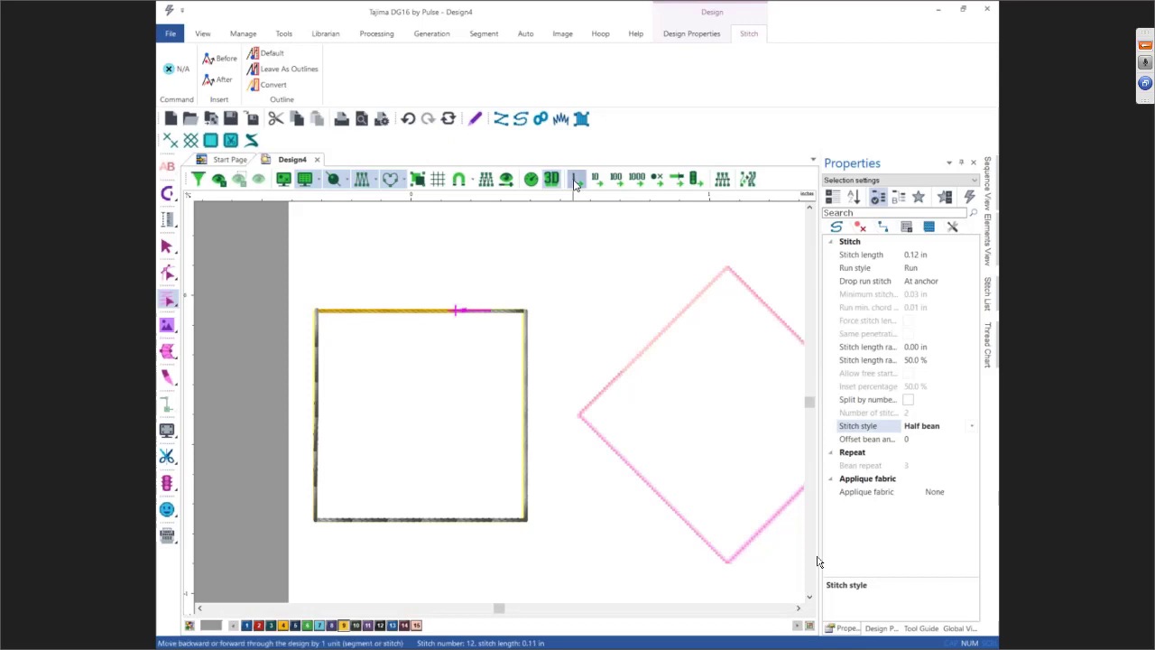
{"action": "left_click", "coordinate": [575, 183]}
{"action": "left_click", "coordinate": [574, 182]}
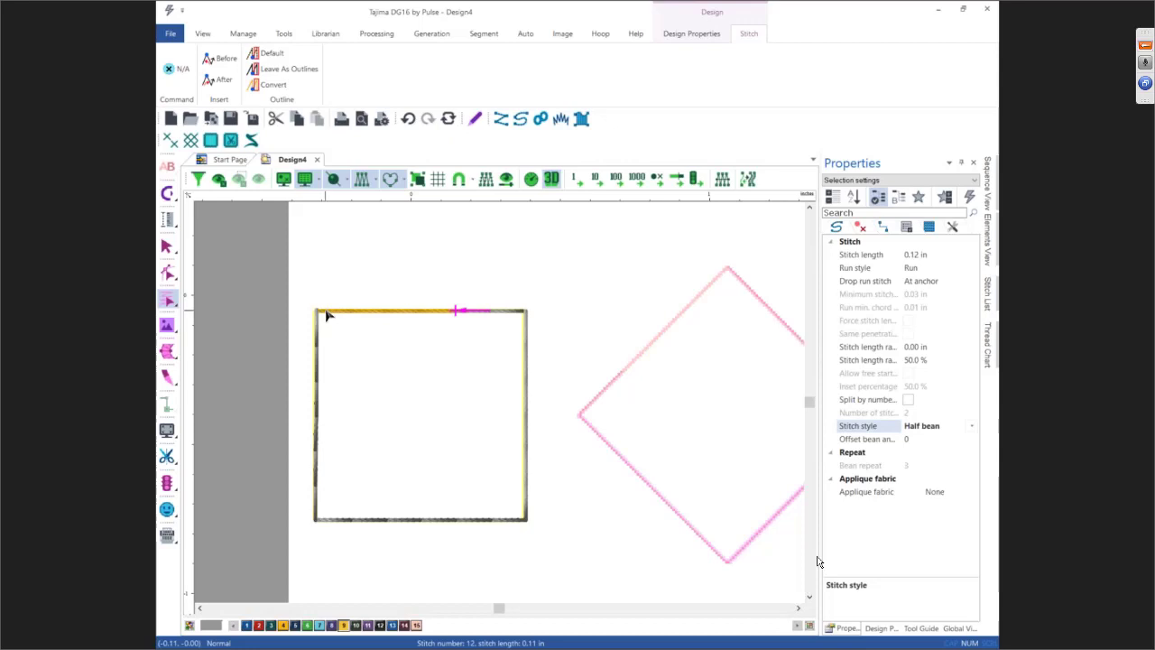
Set the square outline's stitch style to None and move its stop point to the middle of the right side
{"action": "left_click", "coordinate": [168, 248]}
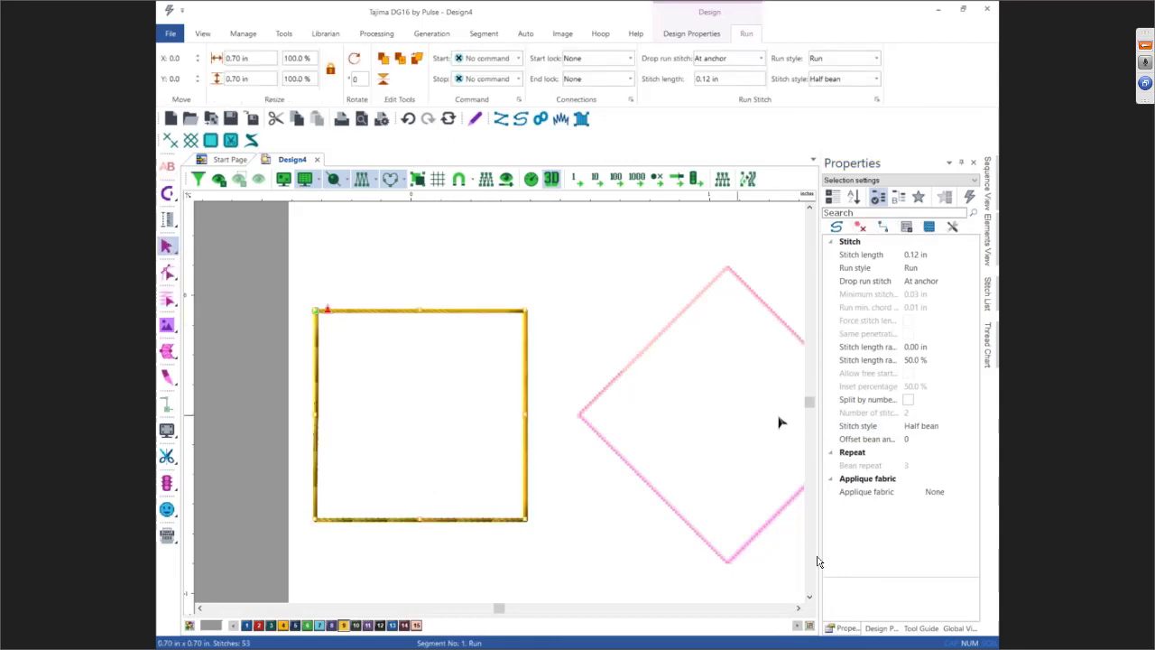
{"action": "left_click", "coordinate": [930, 428]}
{"action": "left_click", "coordinate": [973, 426]}
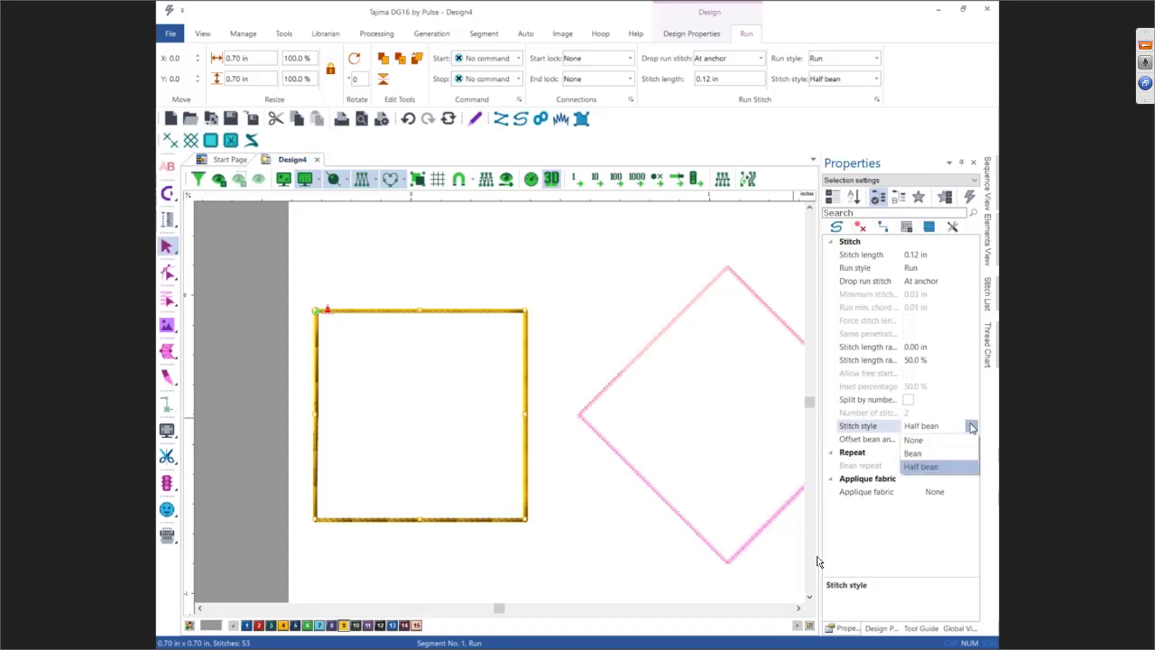
{"action": "left_click", "coordinate": [938, 444]}
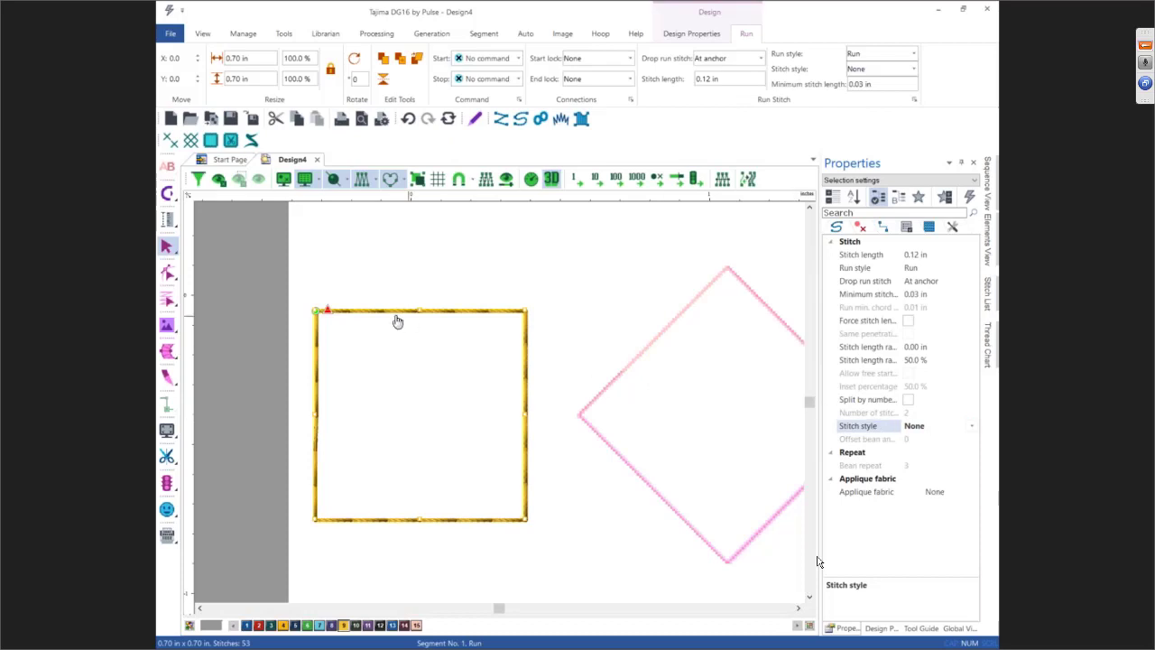
{"action": "left_click_drag", "start_coordinate": [328, 313], "coordinate": [508, 420]}
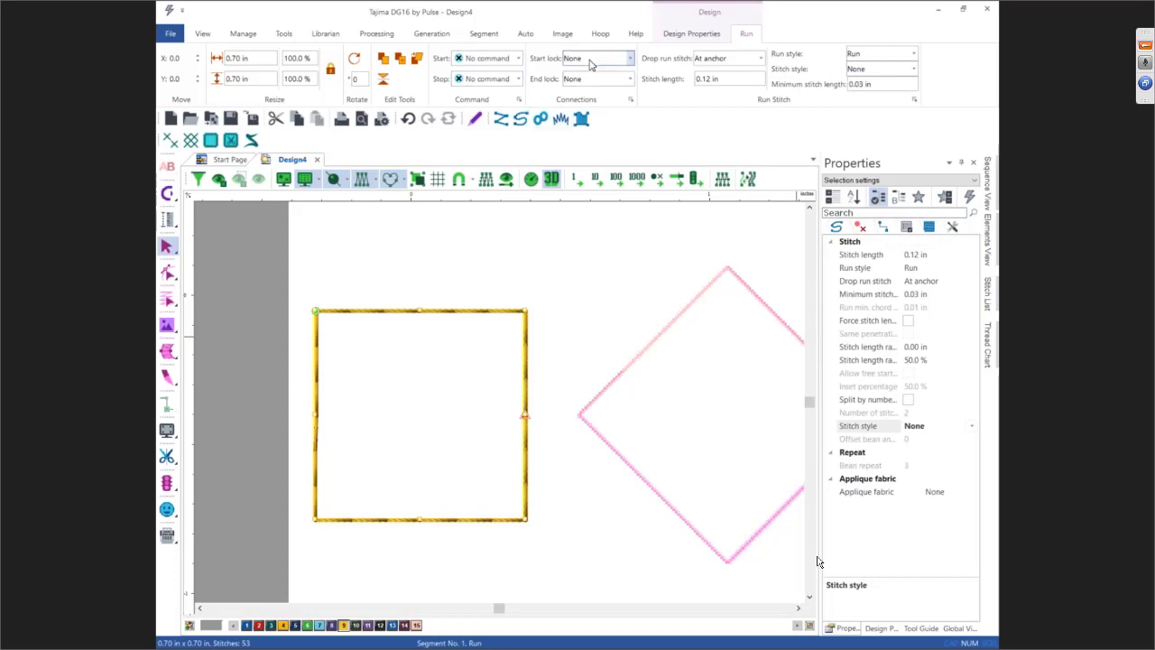
Give the square outline Line start and end locks and a Trim stop command, and deselect it
{"action": "left_click", "coordinate": [630, 61]}
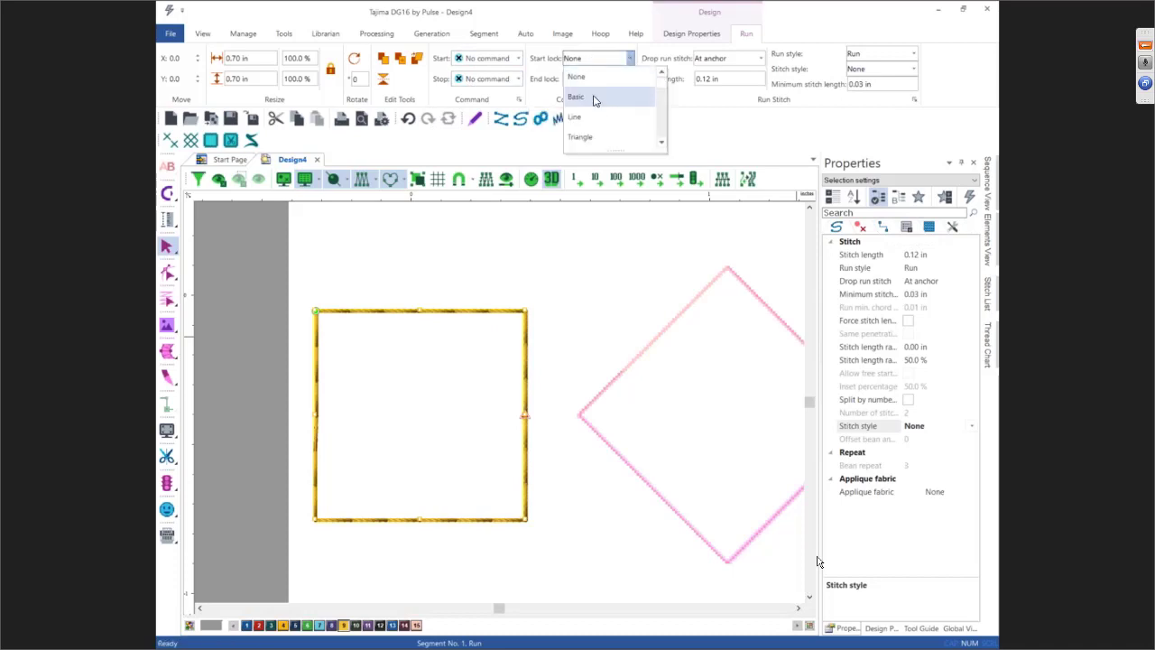
{"action": "left_click", "coordinate": [593, 115]}
{"action": "left_click", "coordinate": [598, 79]}
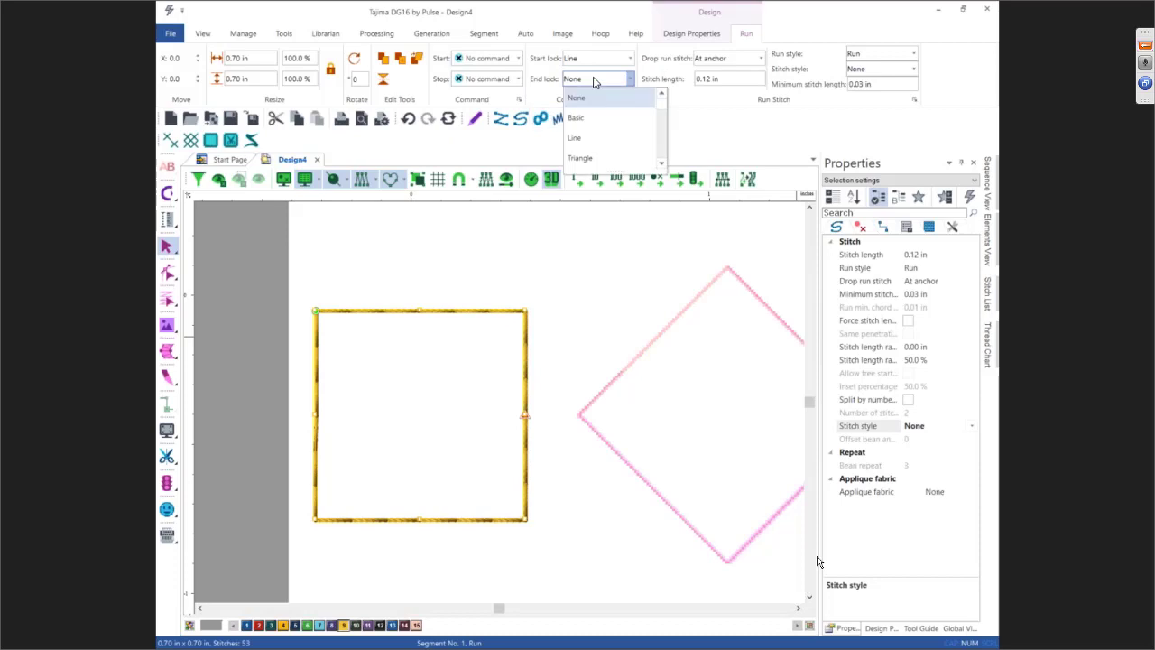
{"action": "left_click", "coordinate": [576, 136]}
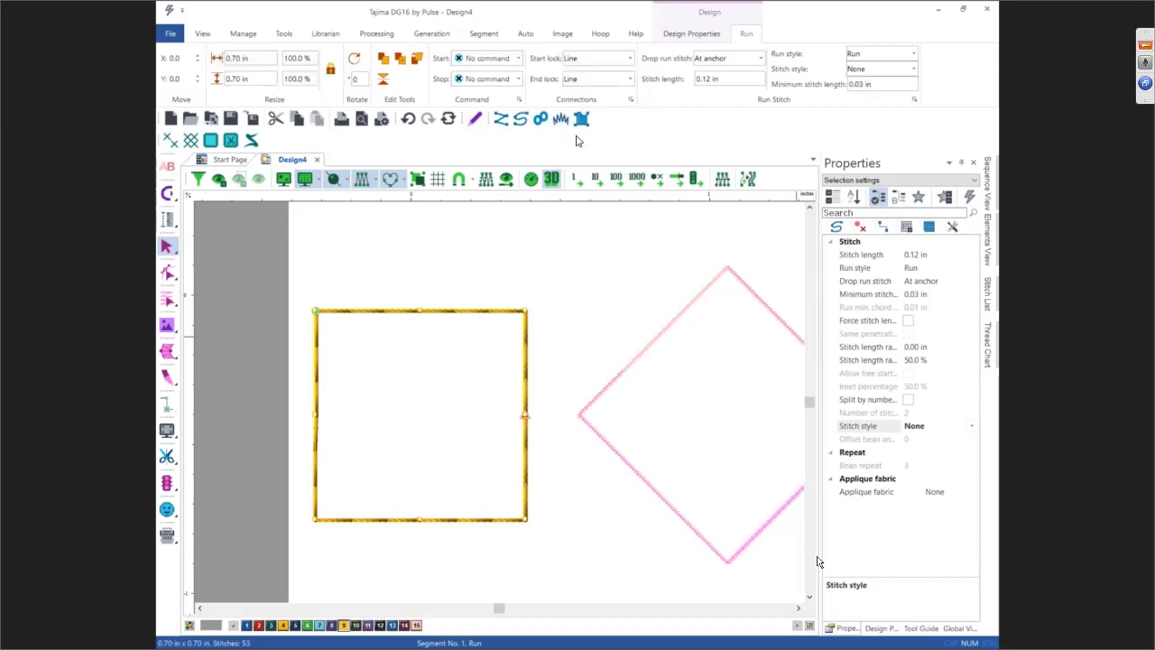
{"action": "left_click", "coordinate": [518, 79]}
{"action": "left_click", "coordinate": [487, 116]}
{"action": "left_click", "coordinate": [571, 332]}
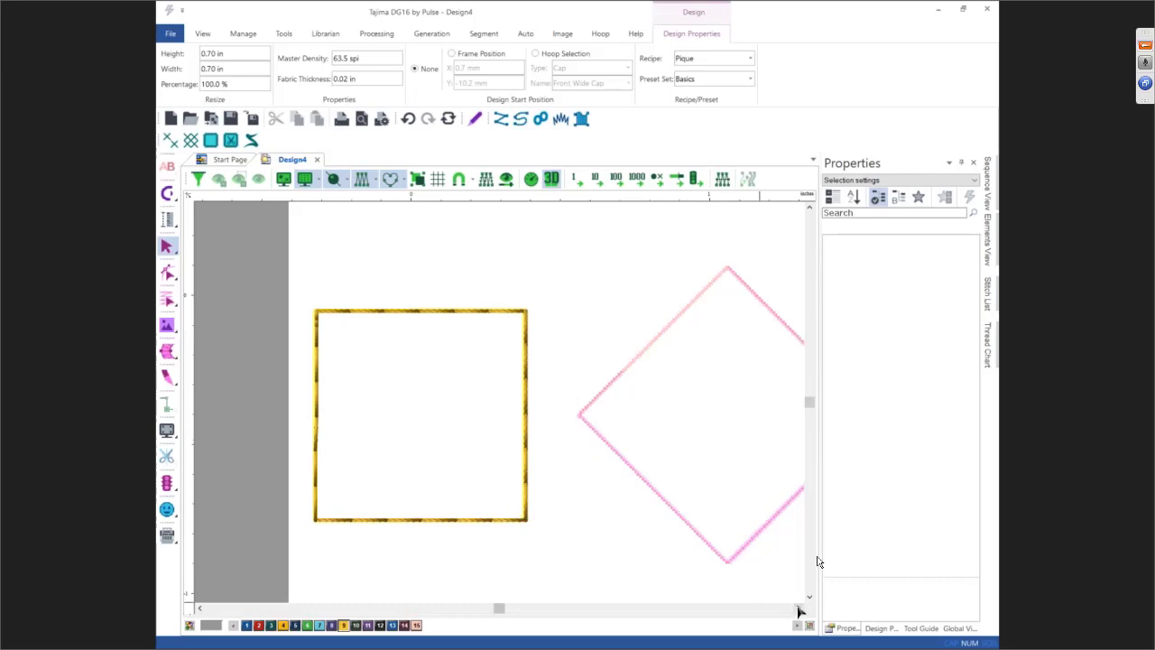
Digitize the pink diamond as a closed run stitch in thread colour 15 through its four corners, starting at the left corner
{"action": "left_click_drag", "start_coordinate": [798, 611], "coordinate": [796, 612]}
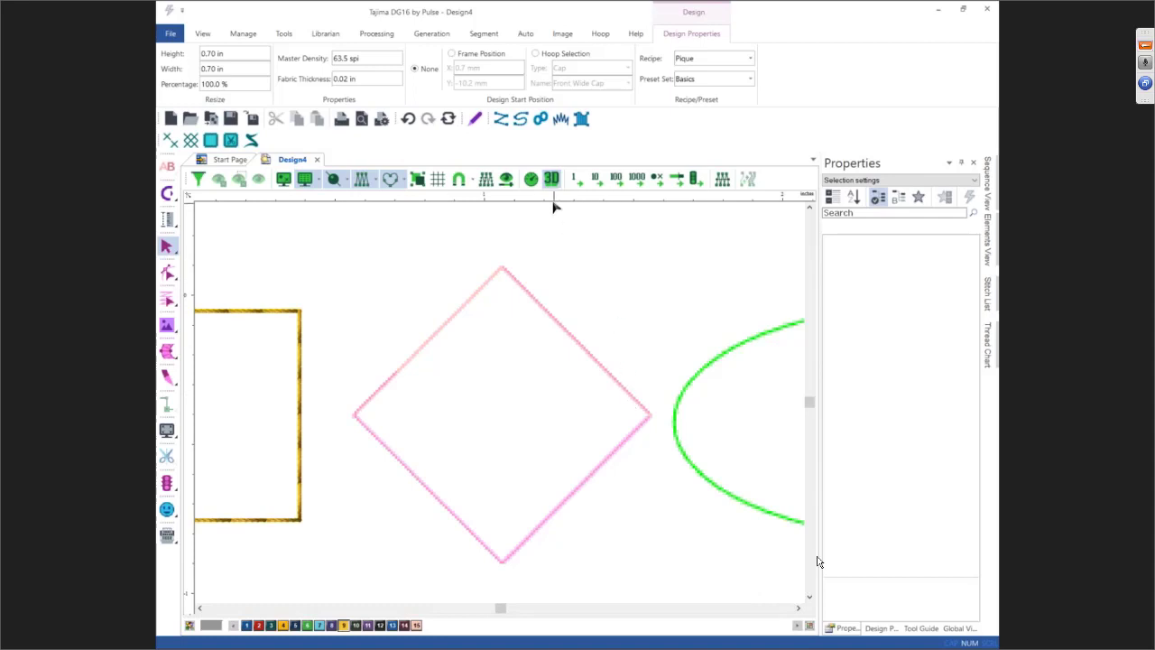
{"action": "left_click", "coordinate": [521, 119]}
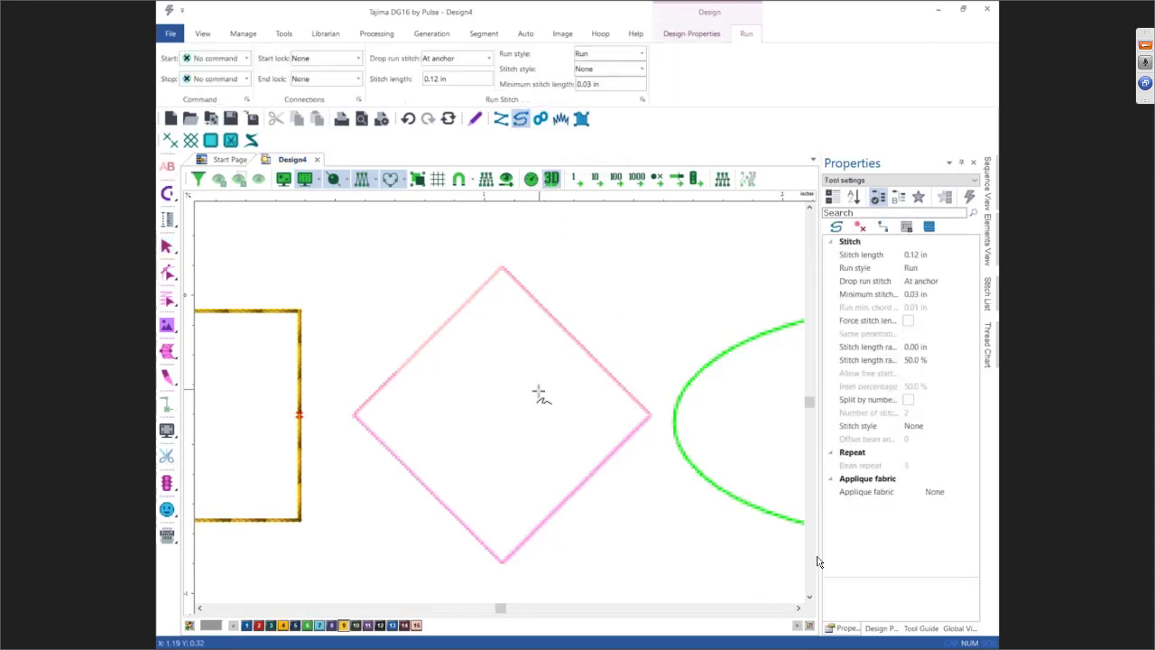
{"action": "left_click", "coordinate": [417, 626]}
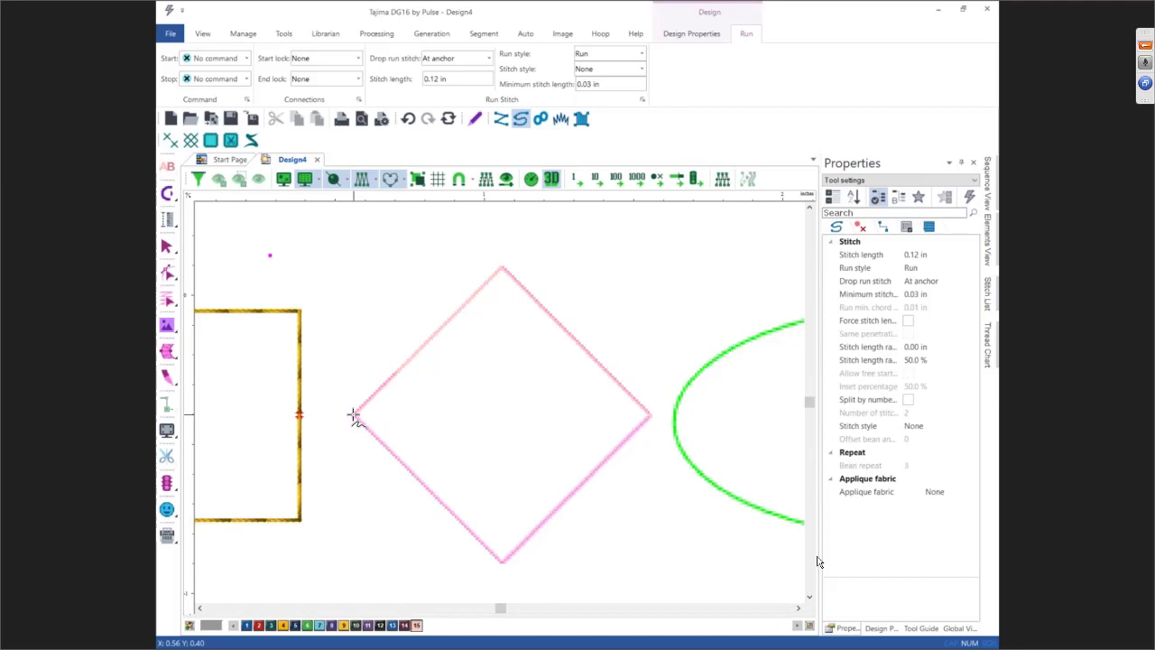
{"action": "left_click", "coordinate": [354, 416]}
{"action": "left_click", "coordinate": [503, 267]}
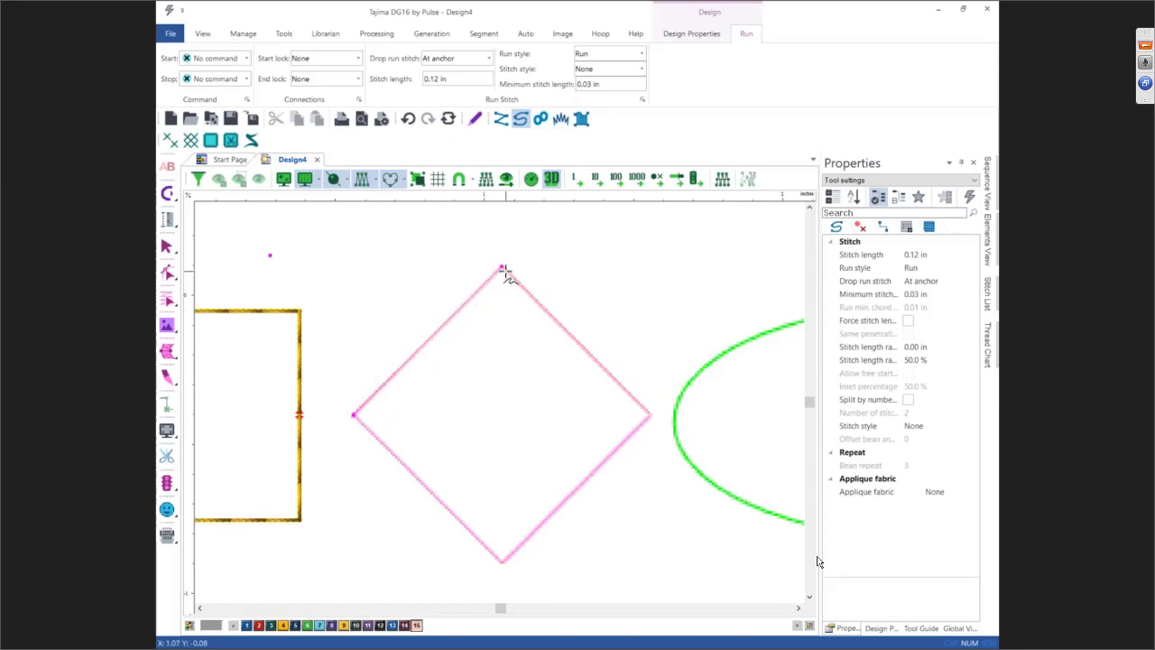
{"action": "left_click", "coordinate": [649, 415]}
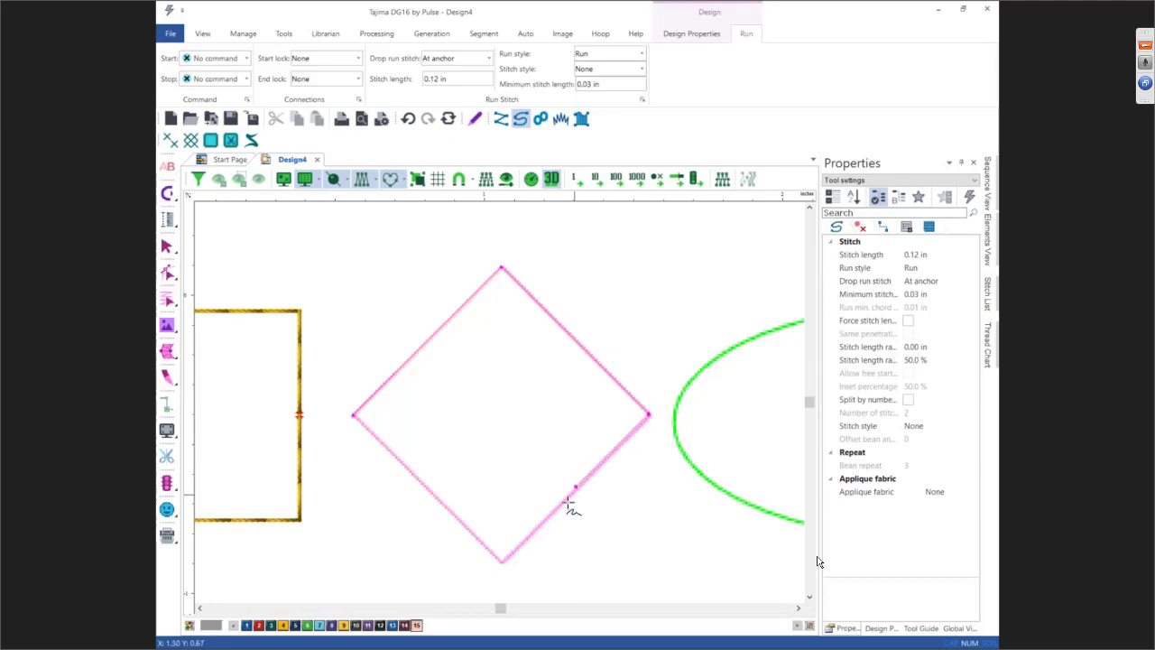
{"action": "left_click", "coordinate": [503, 564]}
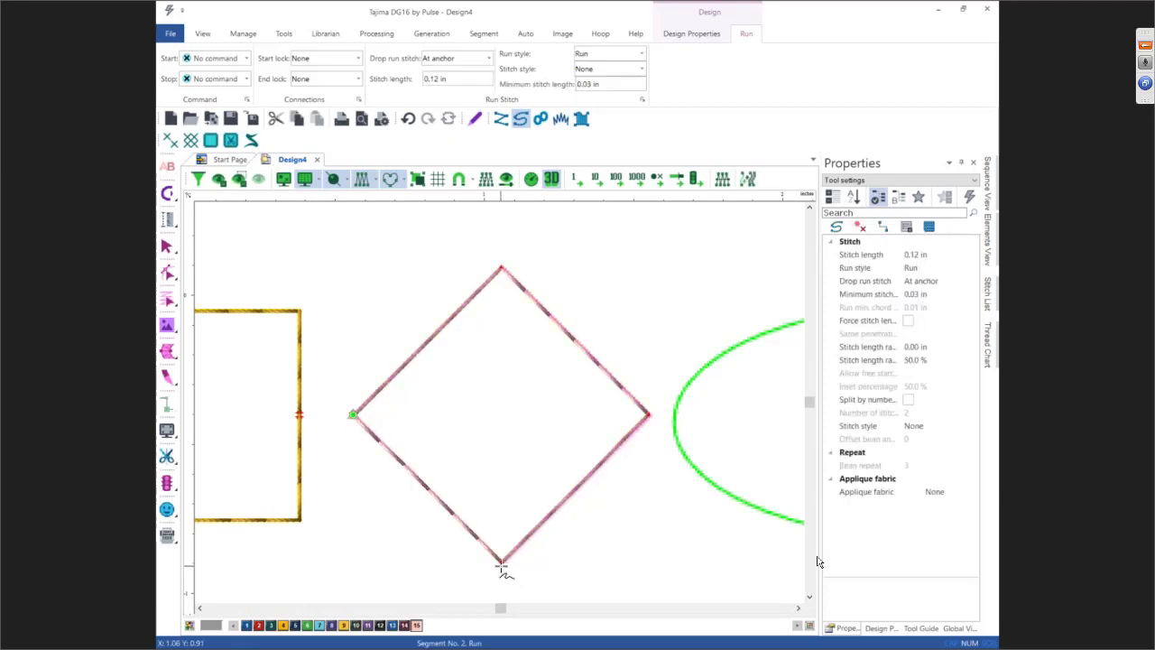
{"action": "key", "text": "Escape"}
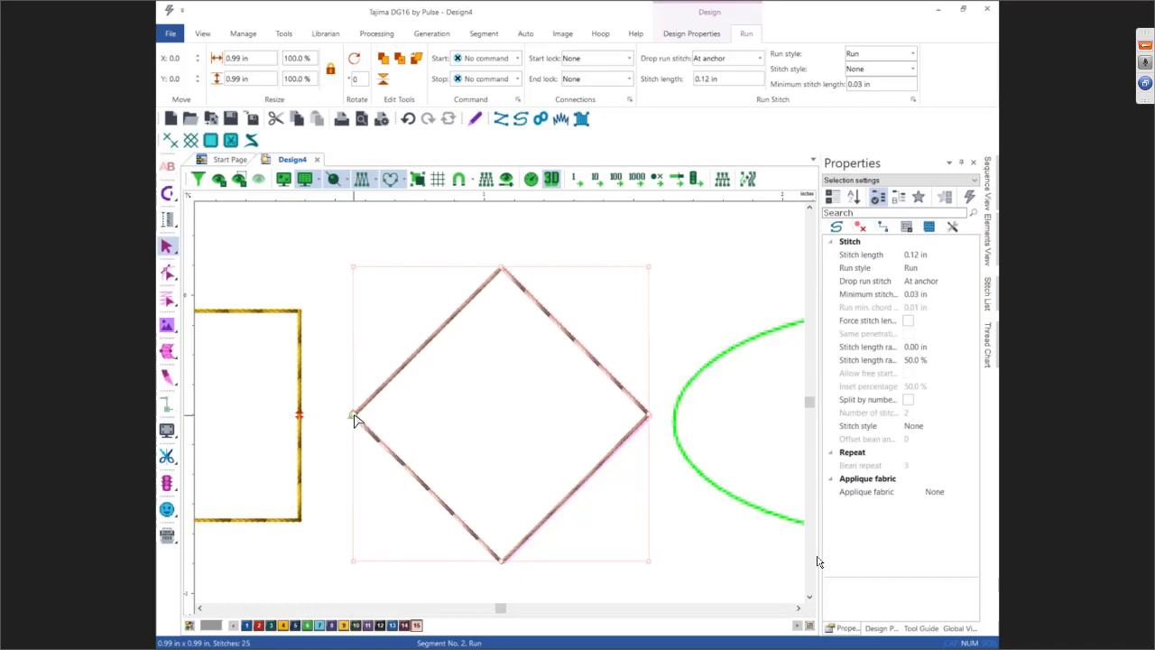
Move the diamond's stop point to its right corner and its start point to the left corner
{"action": "left_click", "coordinate": [582, 347]}
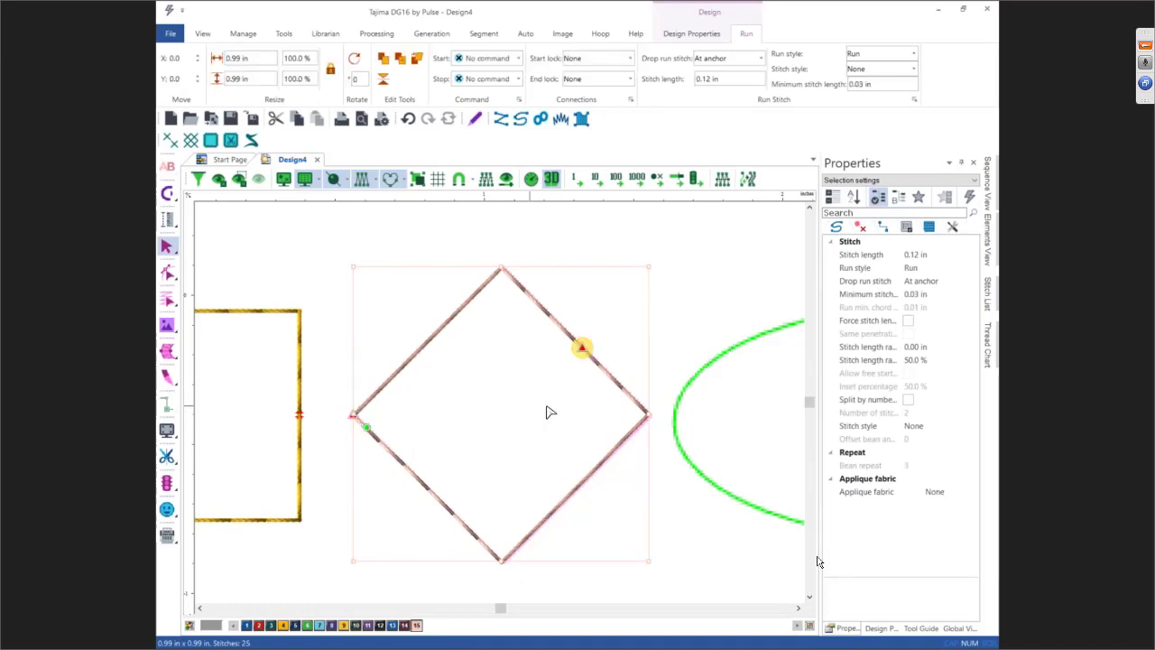
{"action": "left_click_drag", "start_coordinate": [582, 347], "coordinate": [646, 415]}
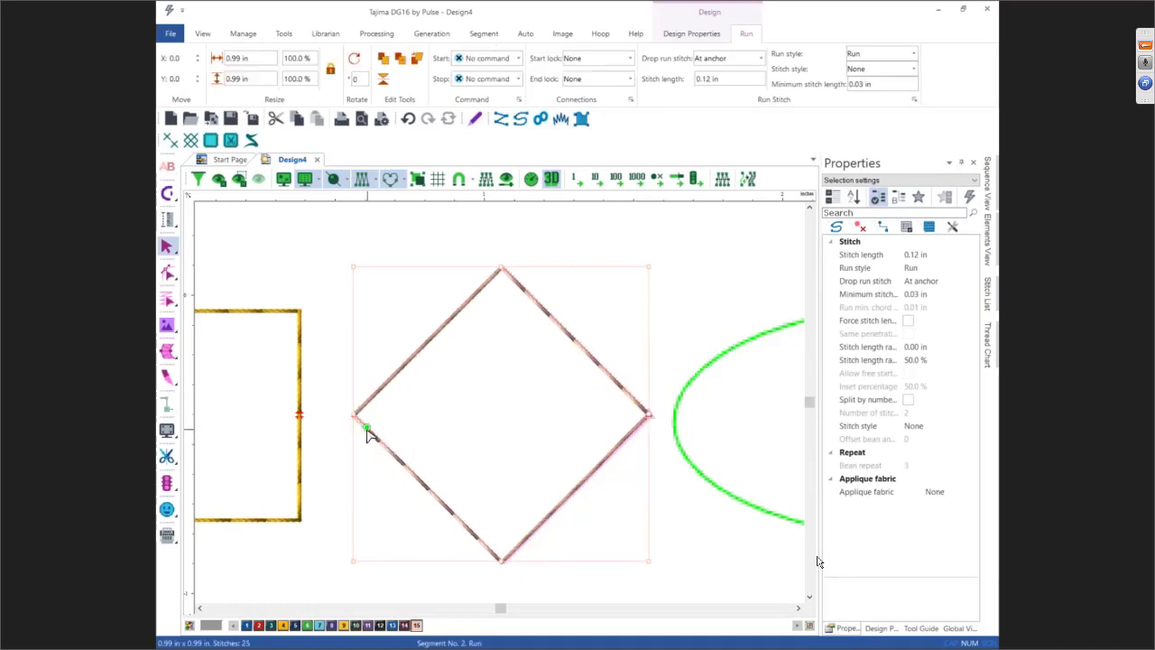
{"action": "left_click_drag", "start_coordinate": [369, 435], "coordinate": [351, 422]}
Give the diamond outline Line start and end locks and a Trim stop command, and deselect it
{"action": "left_click", "coordinate": [601, 60]}
{"action": "left_click", "coordinate": [586, 118]}
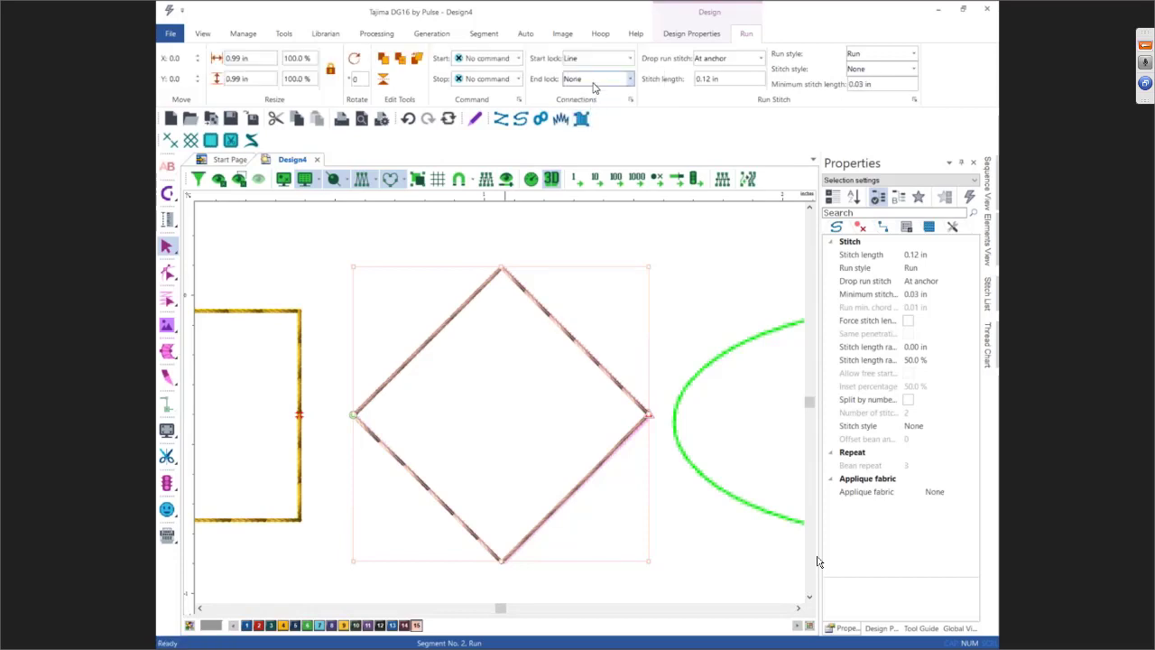
{"action": "left_click", "coordinate": [599, 80]}
{"action": "left_click", "coordinate": [587, 138]}
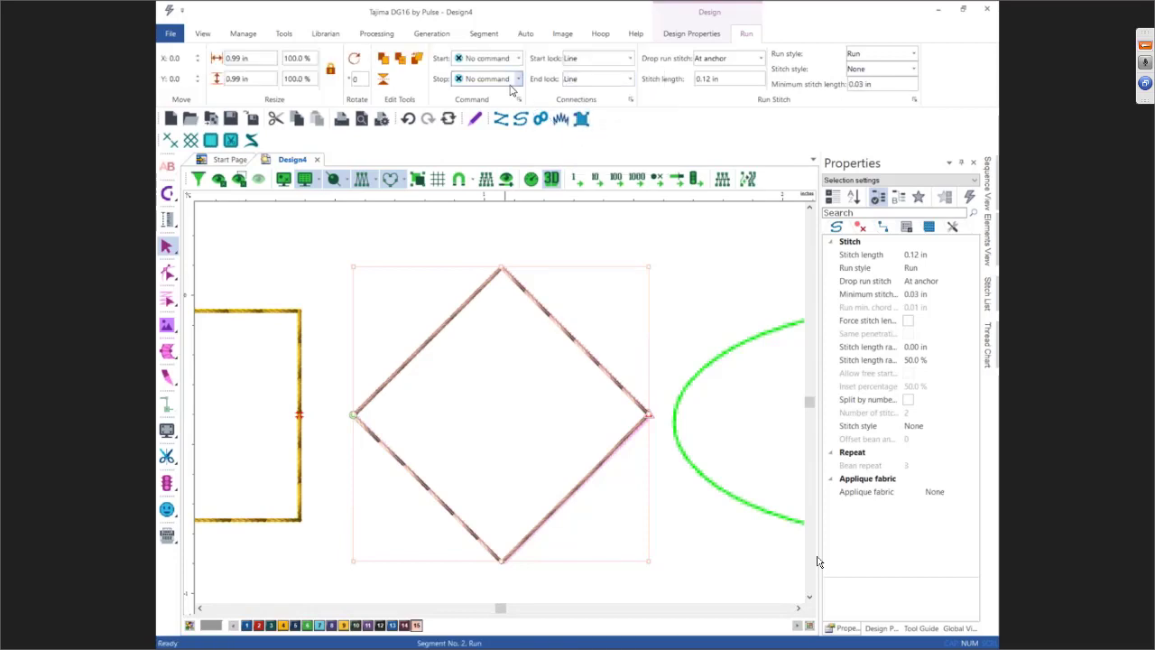
{"action": "left_click", "coordinate": [505, 79]}
{"action": "left_click", "coordinate": [493, 120]}
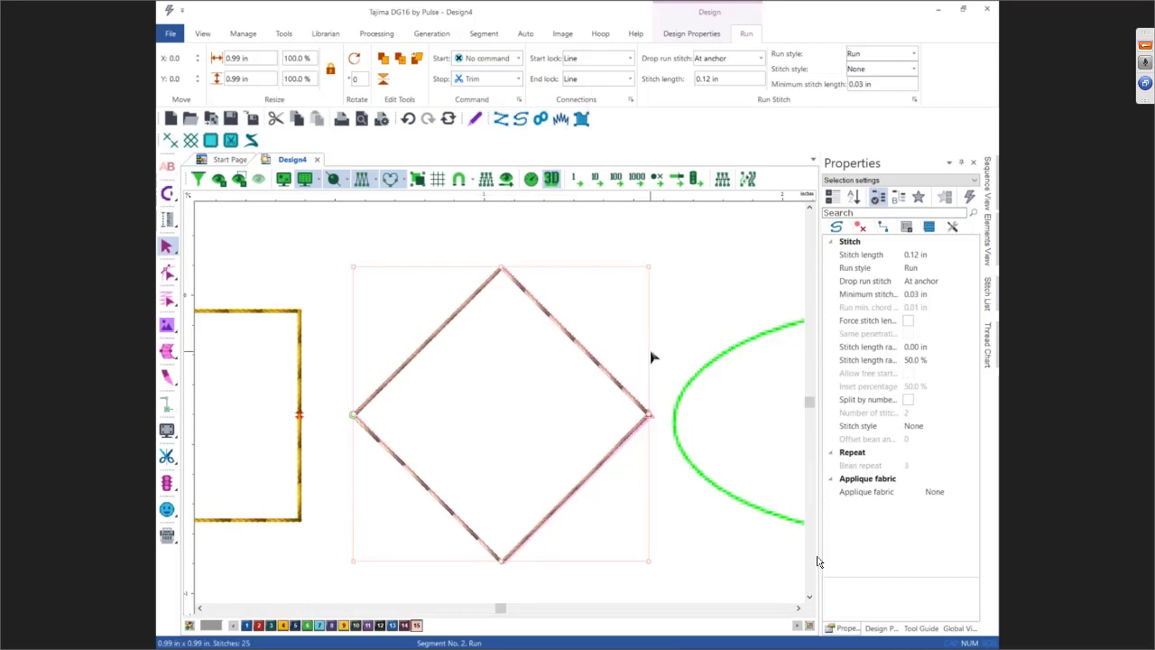
{"action": "left_click", "coordinate": [679, 337]}
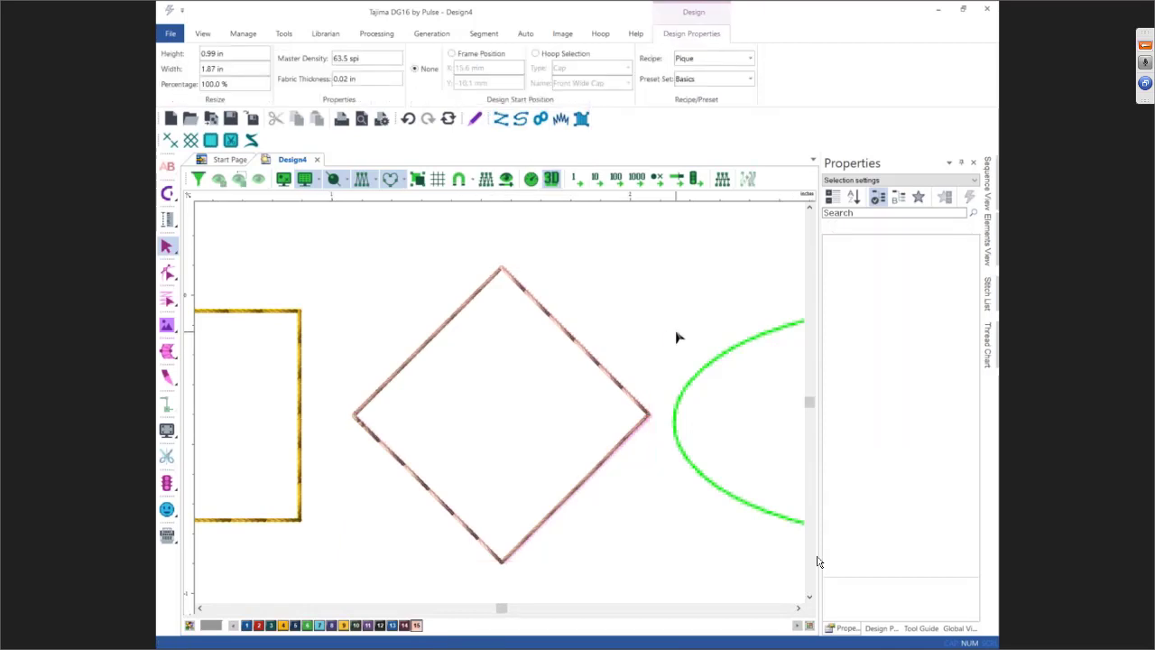
Start a run stitch in thread colour 6 at the green ellipse's top and trace its upper-right curve to the right end
{"action": "scroll", "coordinate": [678, 337], "scroll_direction": "right", "scroll_amount": 6}
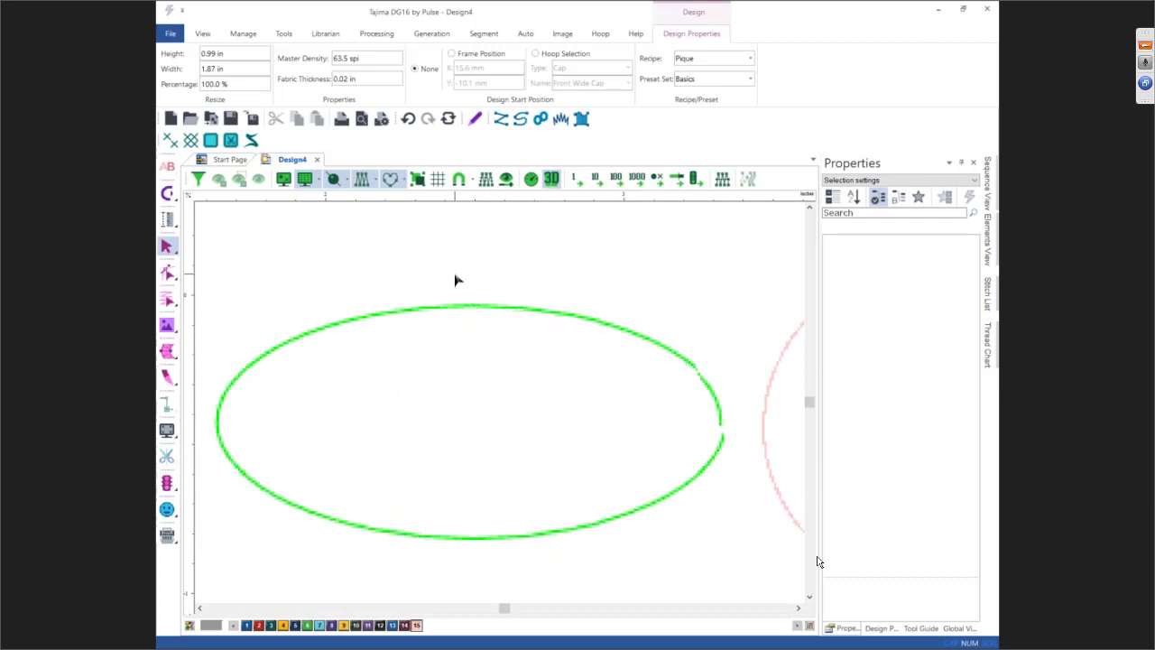
{"action": "left_click", "coordinate": [520, 126]}
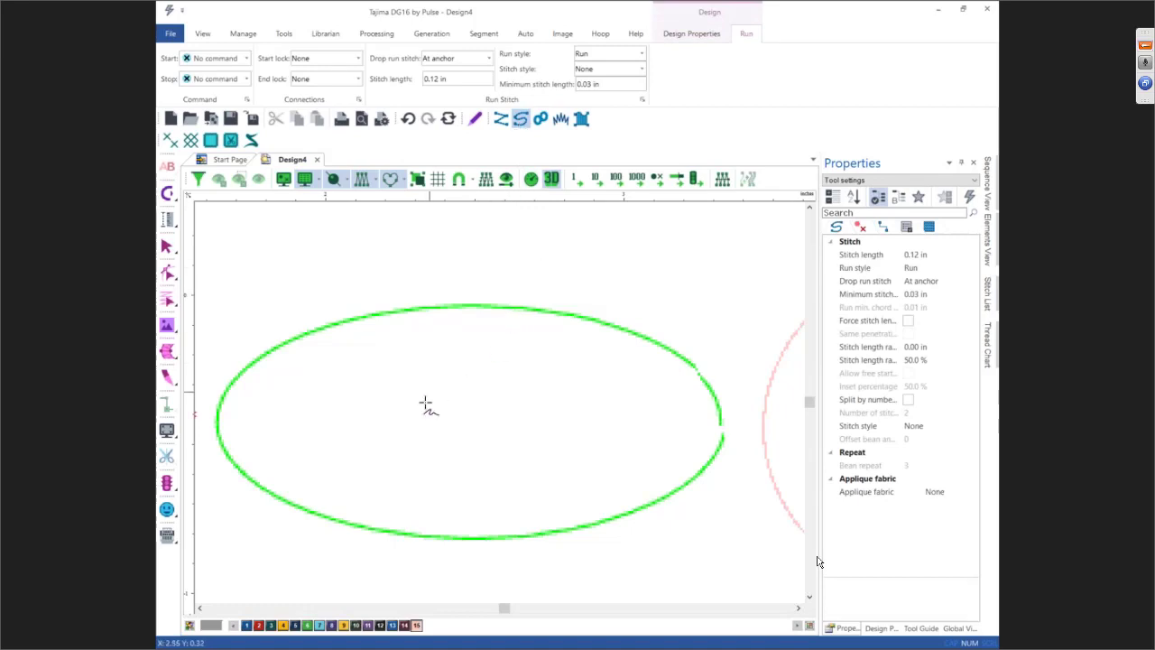
{"action": "left_click", "coordinate": [308, 625]}
{"action": "left_click", "coordinate": [497, 307]}
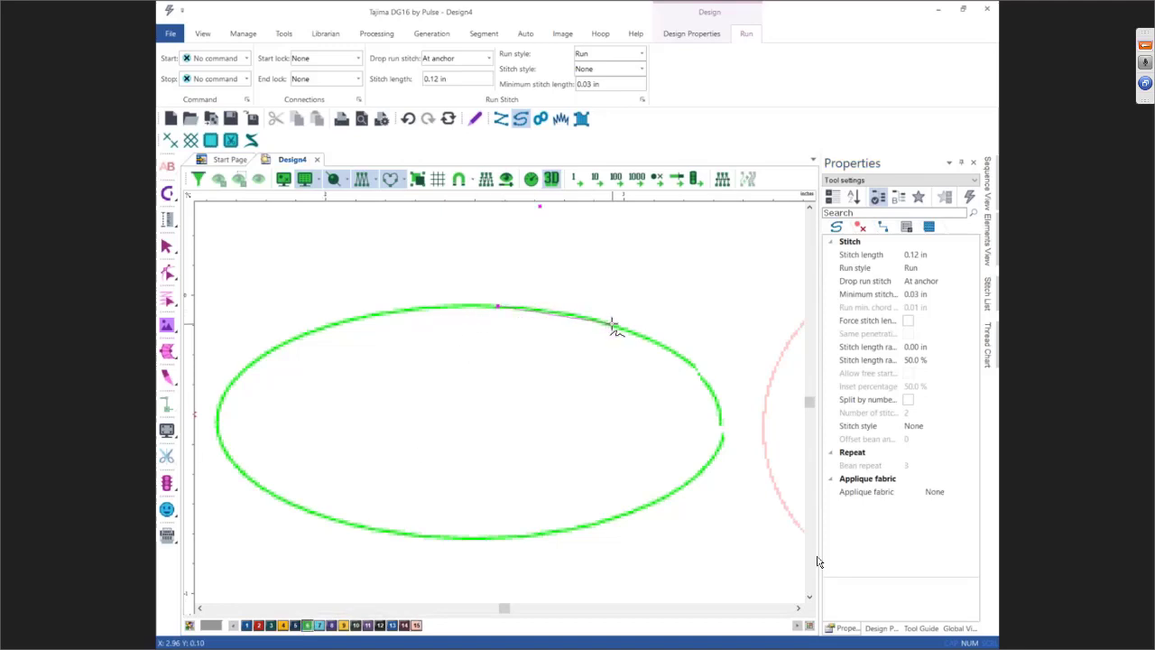
{"action": "left_click", "coordinate": [612, 323]}
{"action": "left_click", "coordinate": [700, 367]}
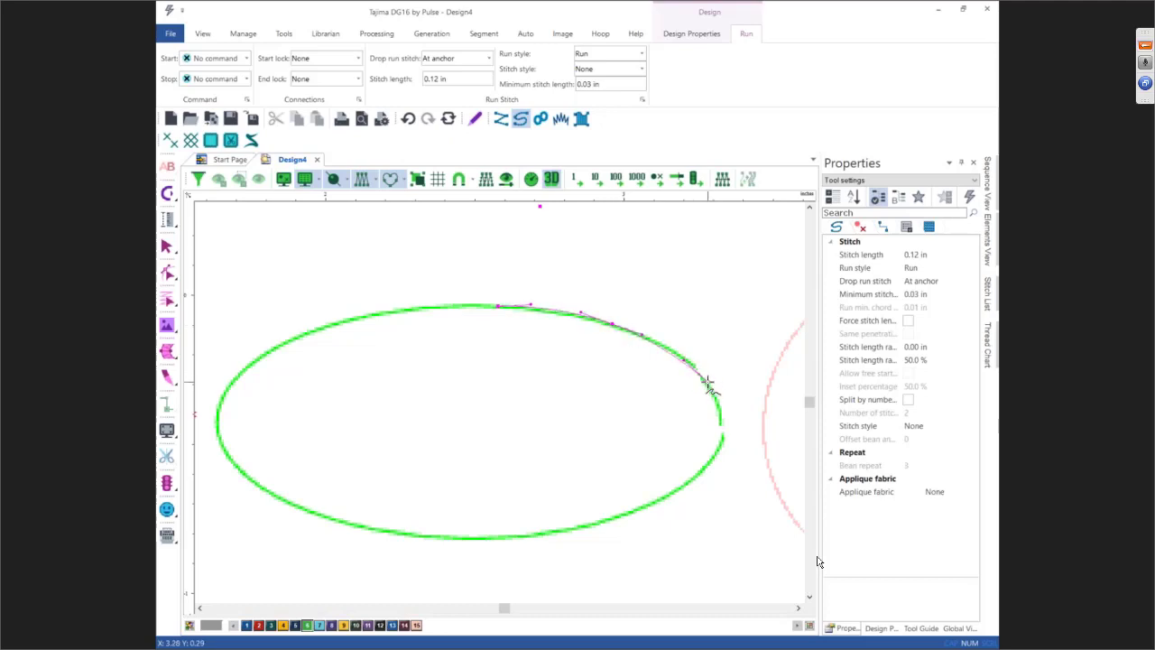
{"action": "left_click", "coordinate": [708, 386]}
{"action": "left_click", "coordinate": [719, 403]}
{"action": "left_click", "coordinate": [722, 432]}
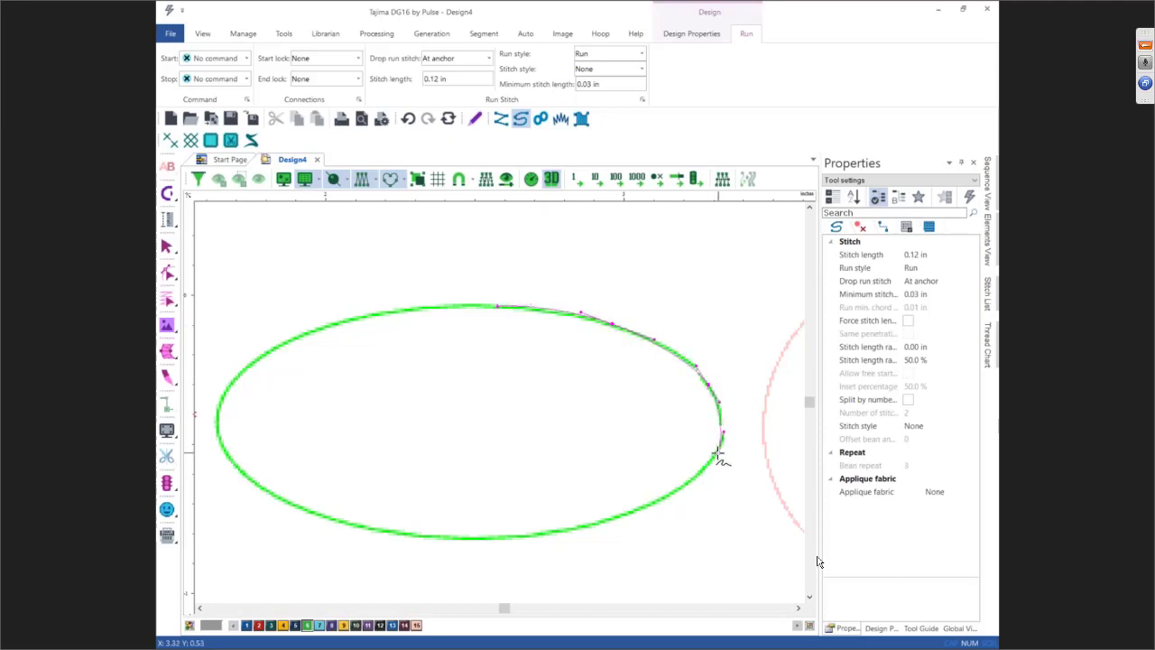
Continue the run stitch along the ellipse's lower-right curve and bottom edge, removing and replacing the misplaced bottom points
{"action": "left_click", "coordinate": [717, 453]}
{"action": "left_click", "coordinate": [693, 479]}
{"action": "left_click", "coordinate": [675, 490]}
{"action": "left_click", "coordinate": [620, 518]}
{"action": "left_click", "coordinate": [532, 540]}
{"action": "left_click", "coordinate": [472, 543]}
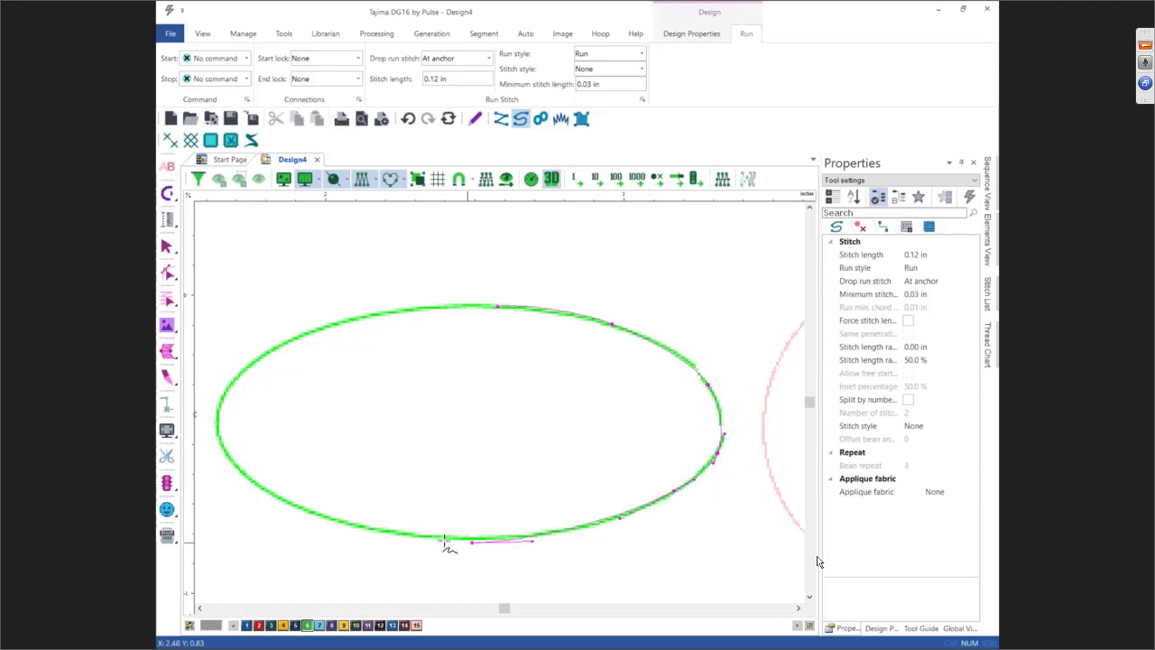
{"action": "key", "text": "BackSpace"}
{"action": "key", "text": "BackSpace"}
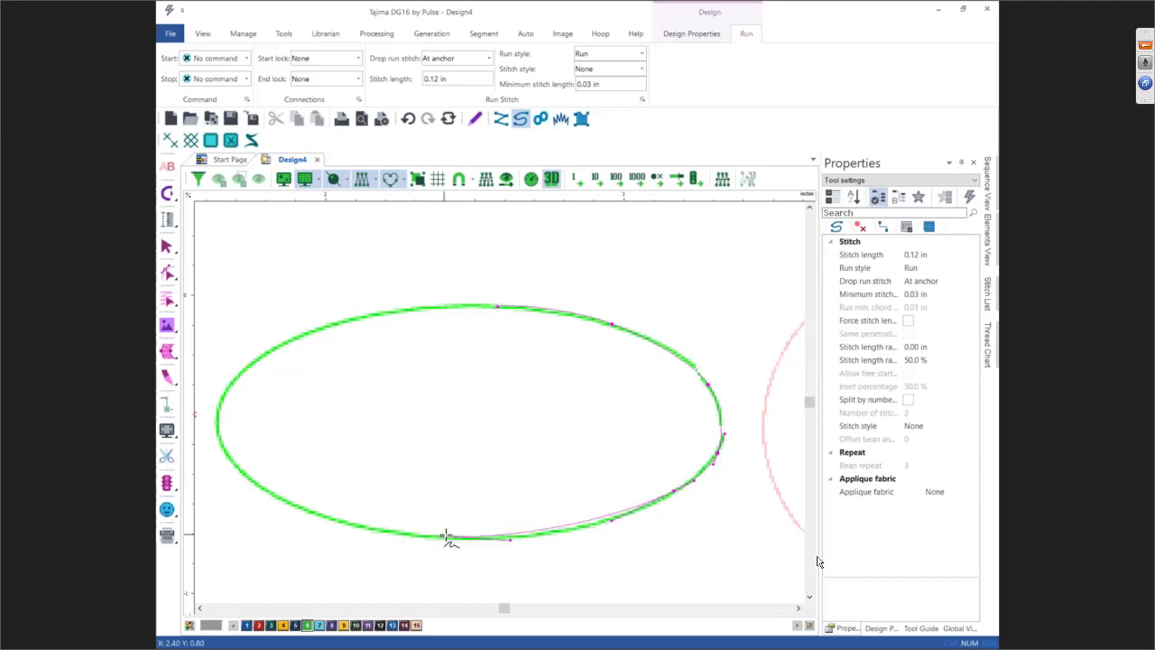
{"action": "left_click", "coordinate": [525, 538]}
{"action": "left_click", "coordinate": [462, 543]}
{"action": "left_click", "coordinate": [367, 532]}
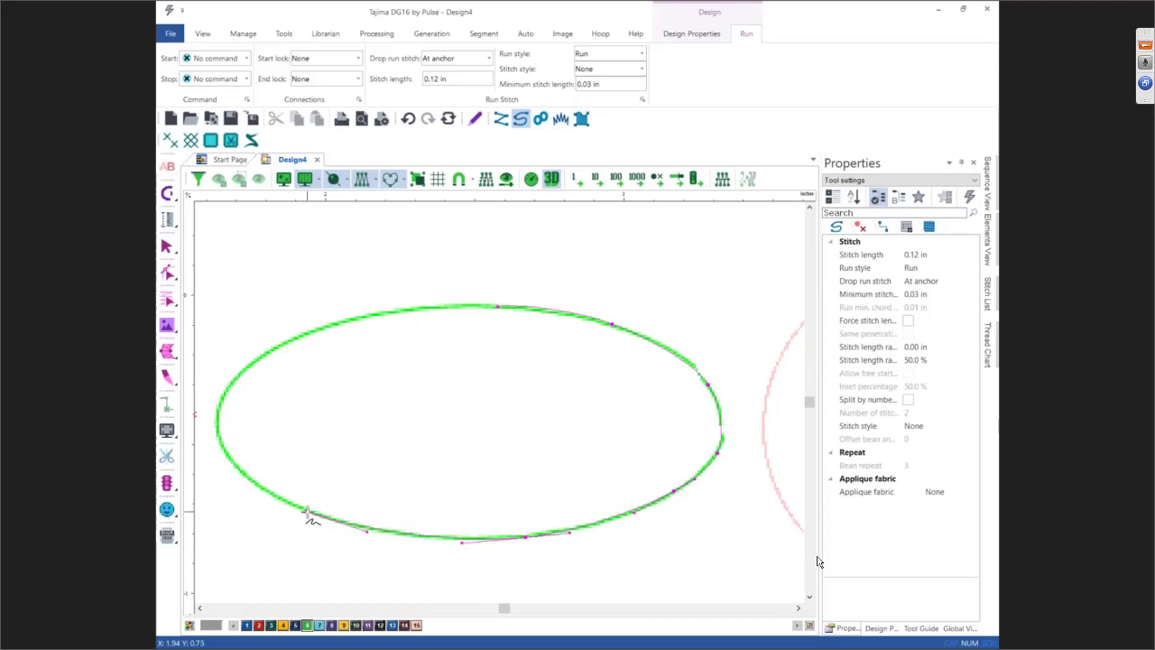
Trace the run stitch along the ellipse's lower-left curve, around its left end and onto the upper-left curve
{"action": "left_click", "coordinate": [307, 511]}
{"action": "left_click", "coordinate": [275, 499]}
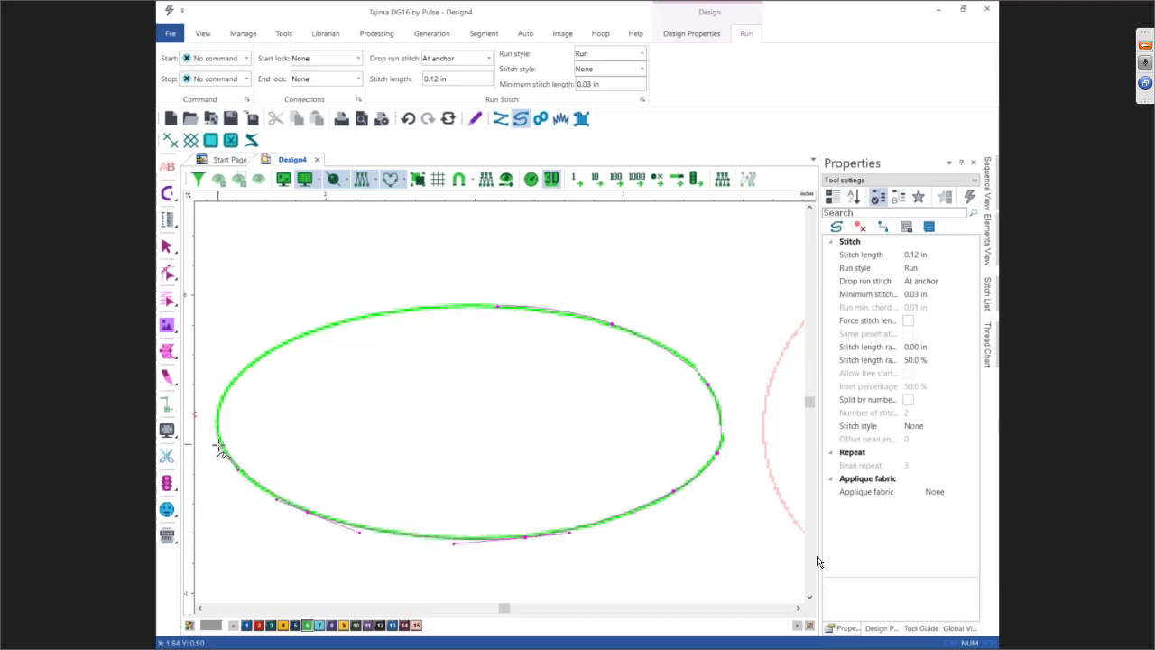
{"action": "left_click", "coordinate": [226, 462]}
{"action": "left_click", "coordinate": [219, 440]}
{"action": "left_click", "coordinate": [213, 421]}
{"action": "left_click", "coordinate": [217, 396]}
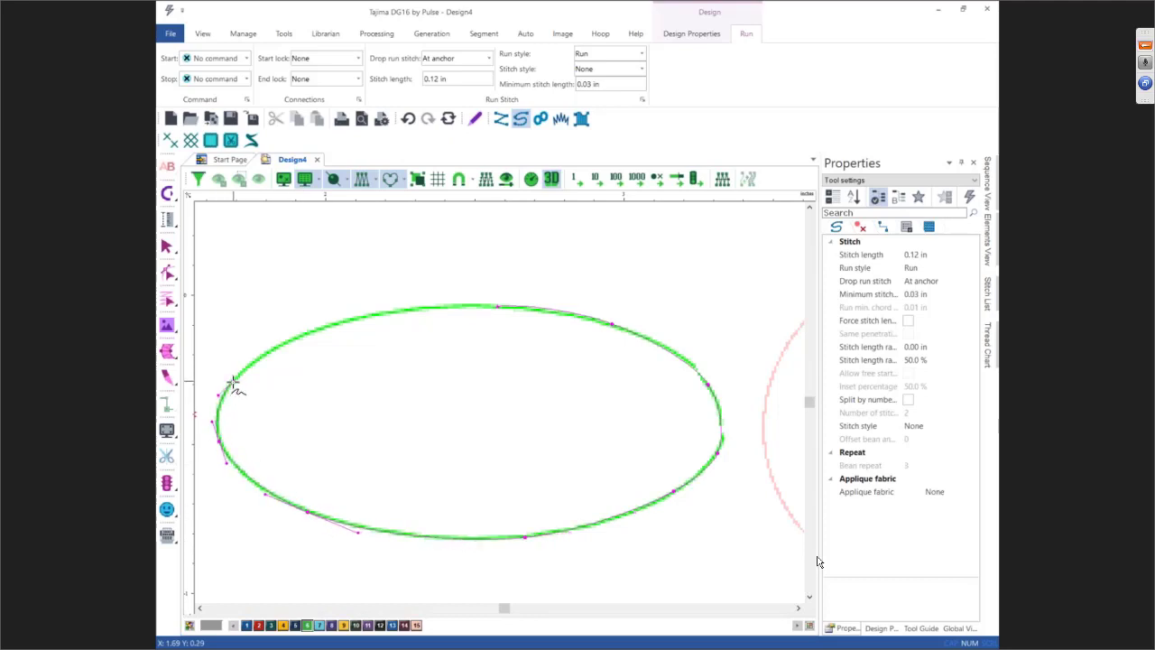
{"action": "left_click", "coordinate": [232, 382]}
{"action": "left_click", "coordinate": [252, 354]}
{"action": "left_click", "coordinate": [296, 329]}
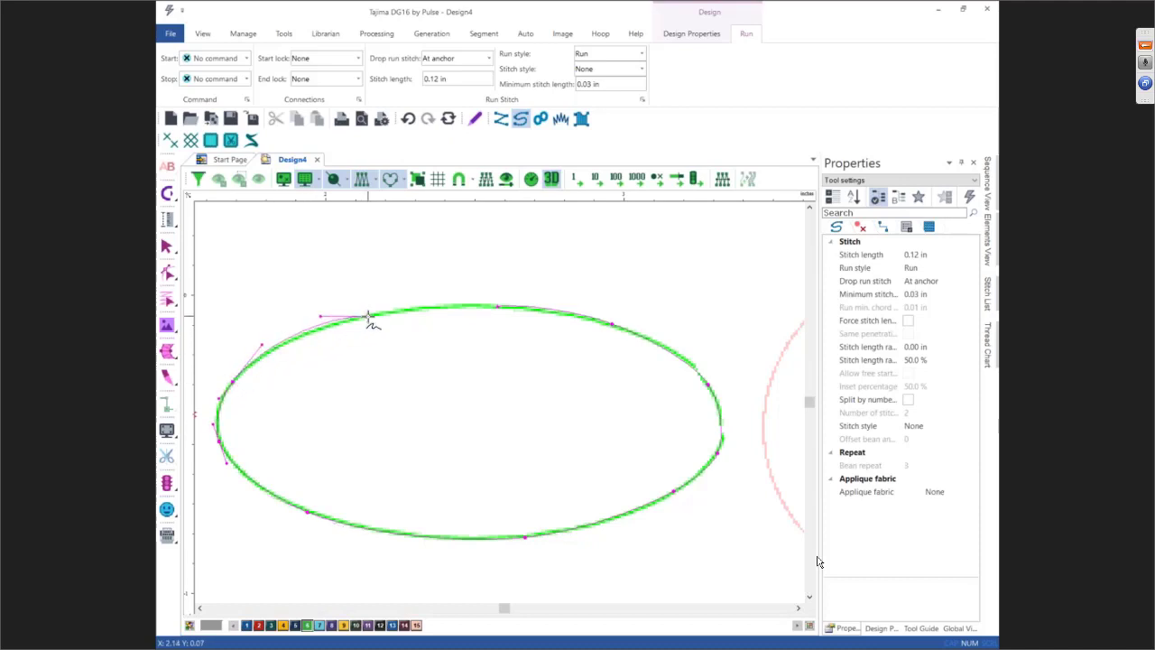
Finish tracing the upper arc of the green ellipse with the Run tool, generate its stitches, and leave the tool
{"action": "left_click", "coordinate": [317, 332]}
{"action": "left_click", "coordinate": [355, 317]}
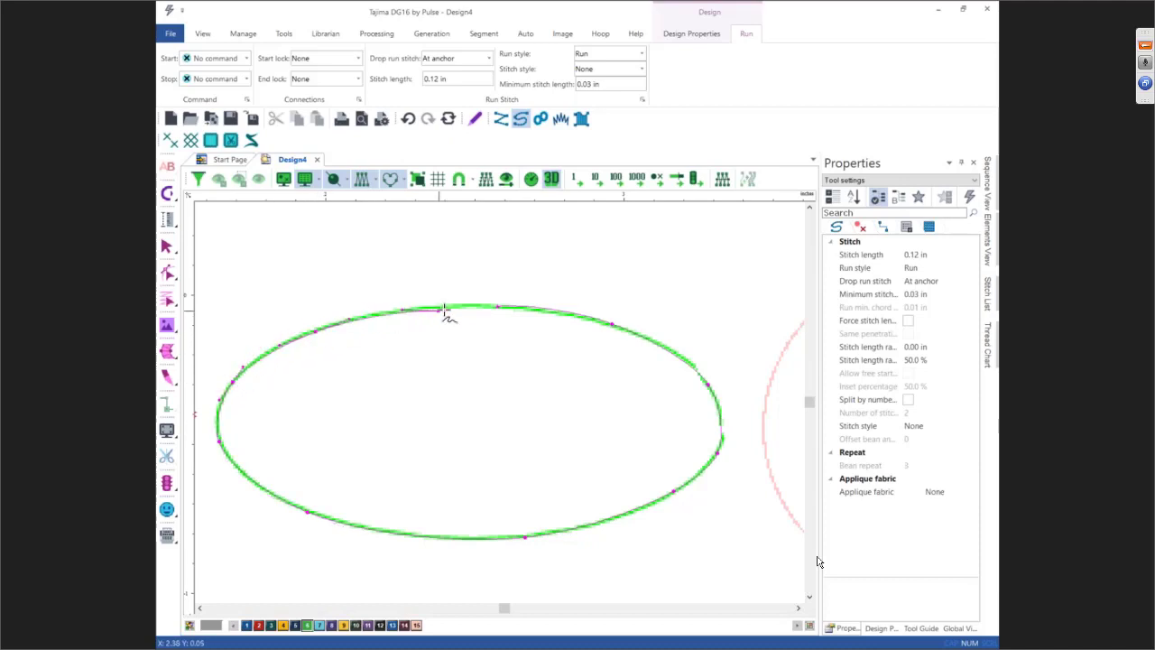
{"action": "left_click", "coordinate": [419, 306]}
{"action": "left_click", "coordinate": [462, 307]}
{"action": "key", "text": "Return"}
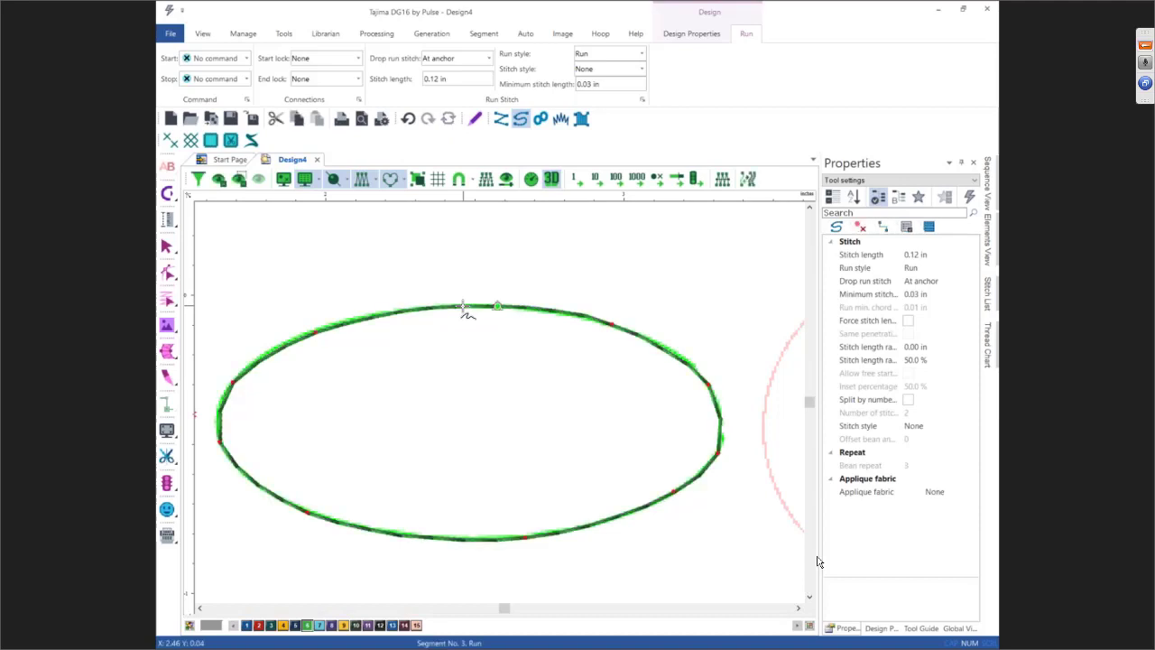
{"action": "key", "text": "Escape"}
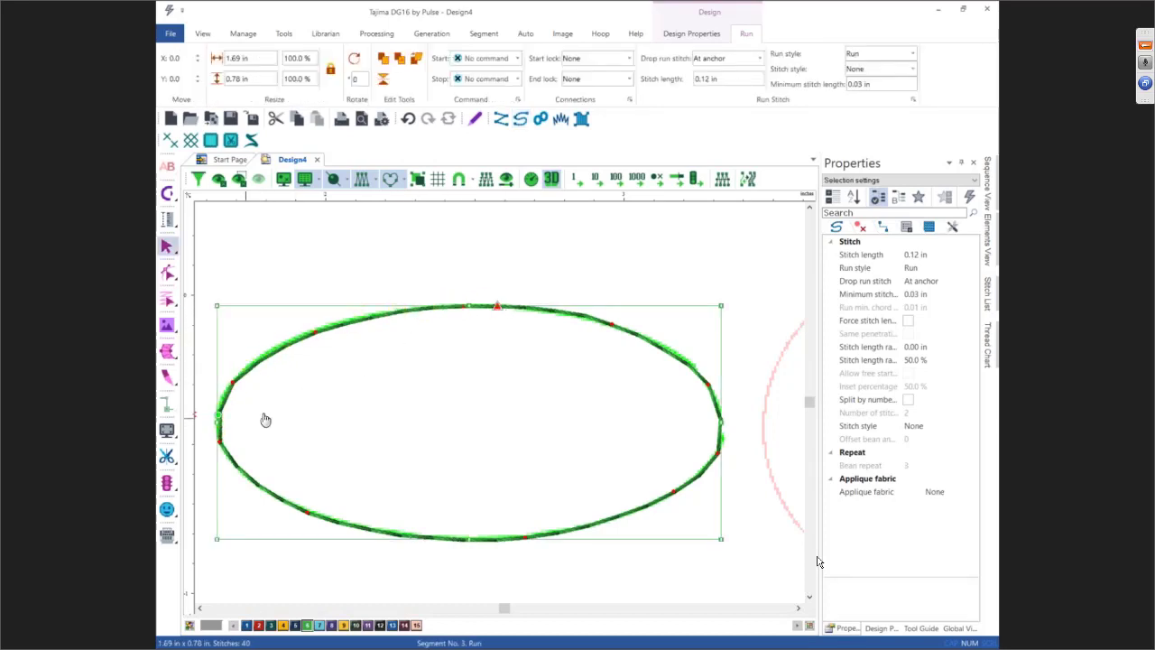
Move the green ellipse's stop point to its right edge and set Drop run stitch to Chord gap
{"action": "mouse_move", "coordinate": [512, 311]}
{"action": "left_mouse_down"}
{"action": "mouse_move", "coordinate": [664, 379]}
{"action": "mouse_move", "coordinate": [720, 427]}
{"action": "left_mouse_up"}
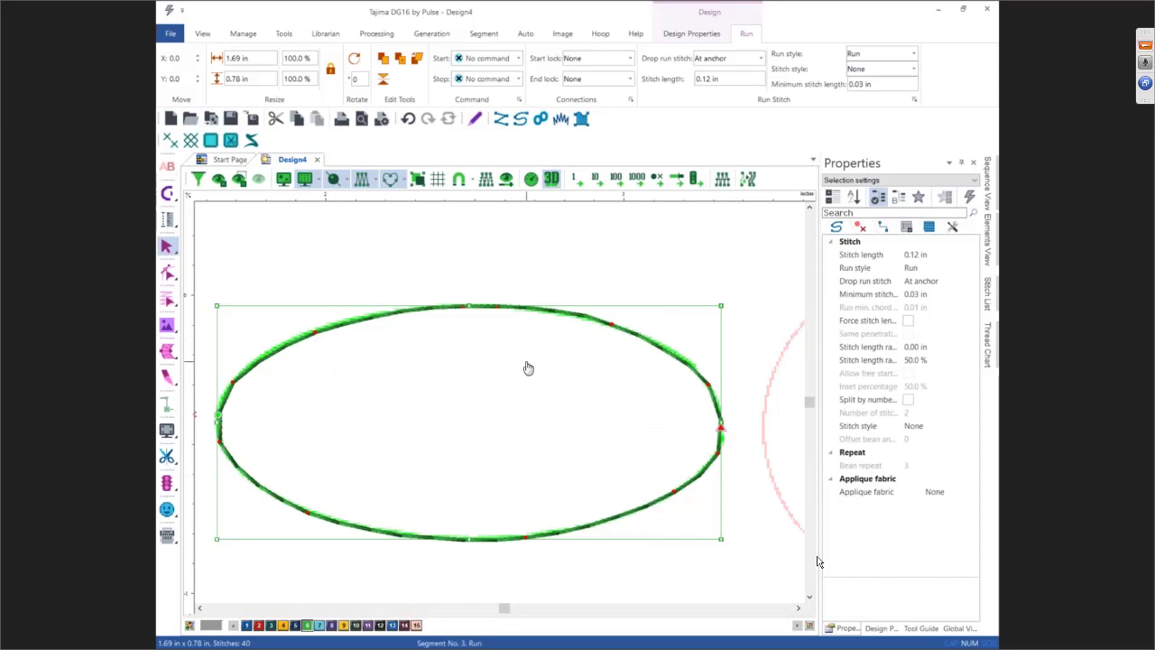
{"action": "left_click", "coordinate": [918, 282]}
{"action": "left_click", "coordinate": [971, 282]}
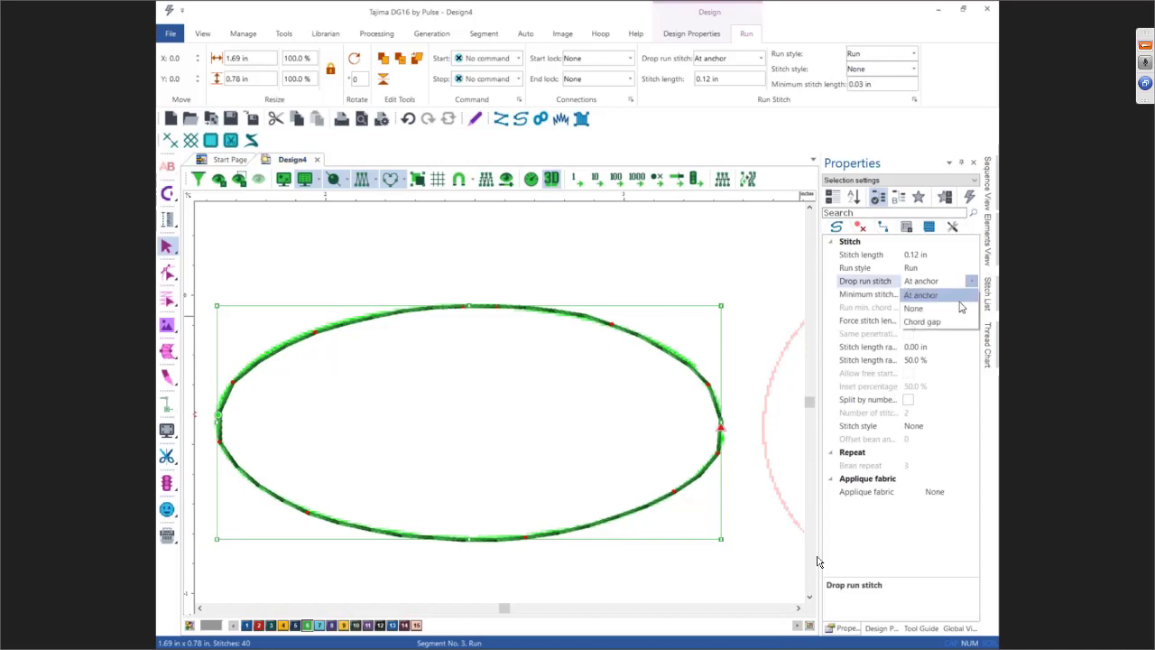
{"action": "left_click", "coordinate": [922, 322]}
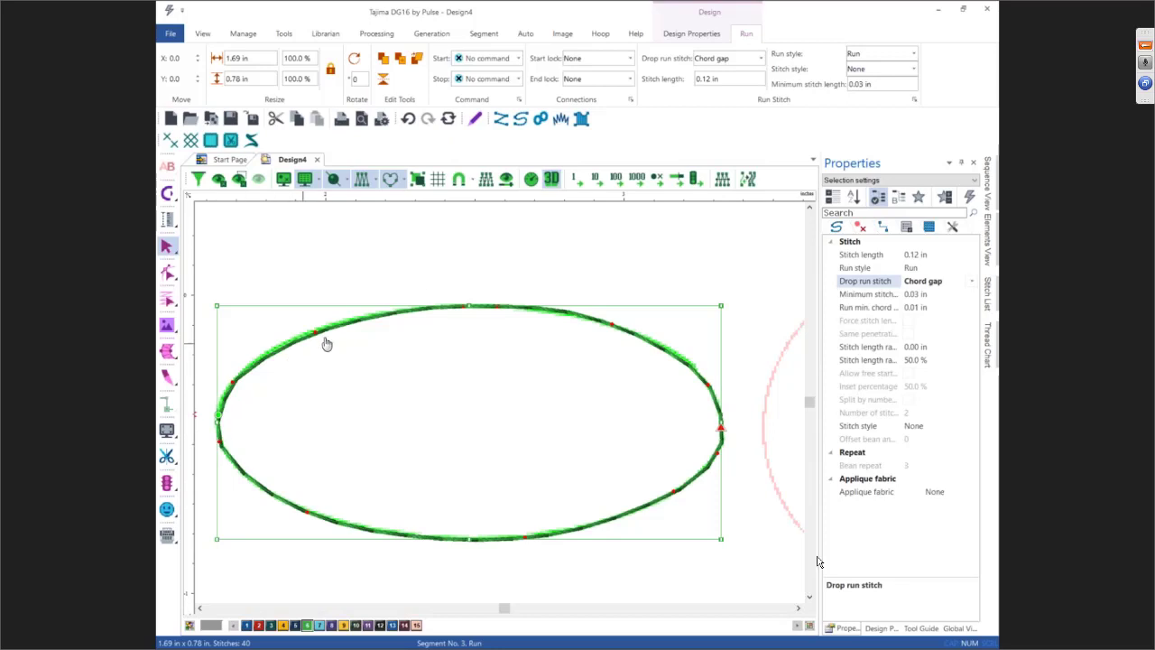
Set the ellipse's start lock and end lock to Line and its stop command to Trim, then deselect it
{"action": "left_click", "coordinate": [627, 58]}
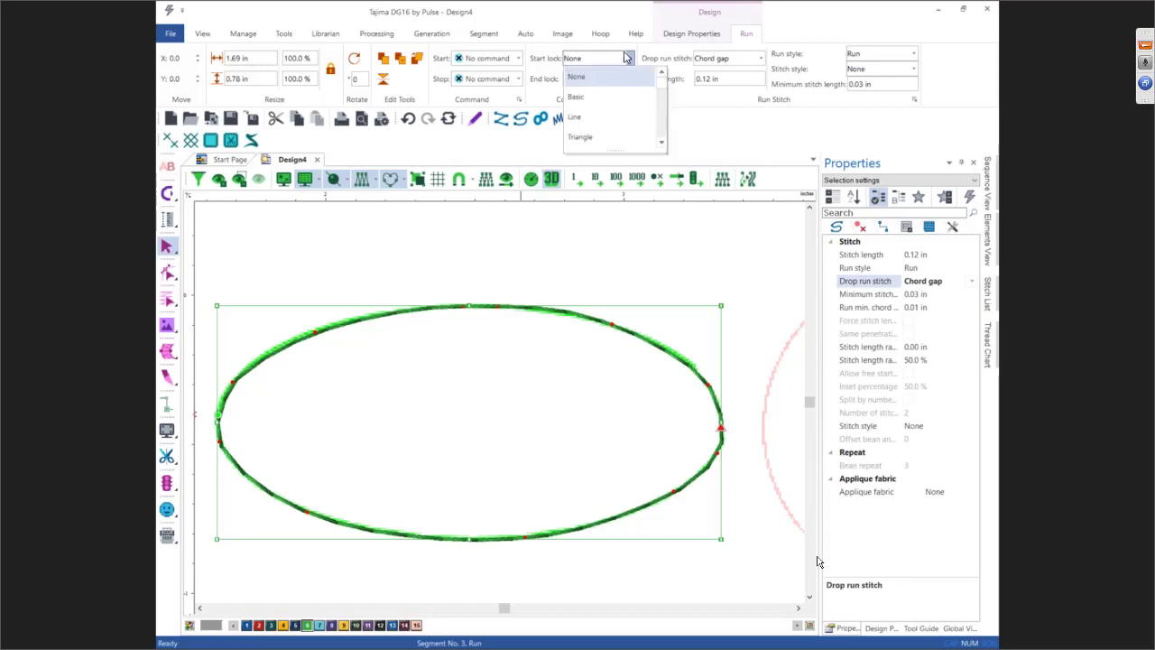
{"action": "left_click", "coordinate": [591, 117]}
{"action": "left_click", "coordinate": [592, 78]}
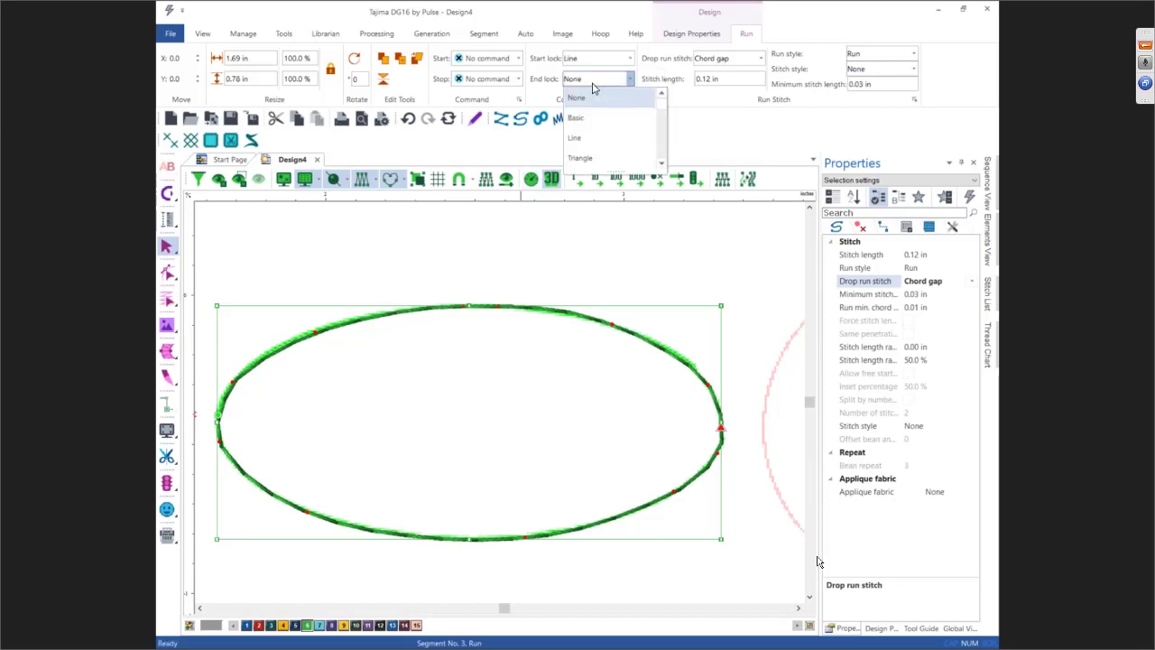
{"action": "left_click", "coordinate": [588, 138]}
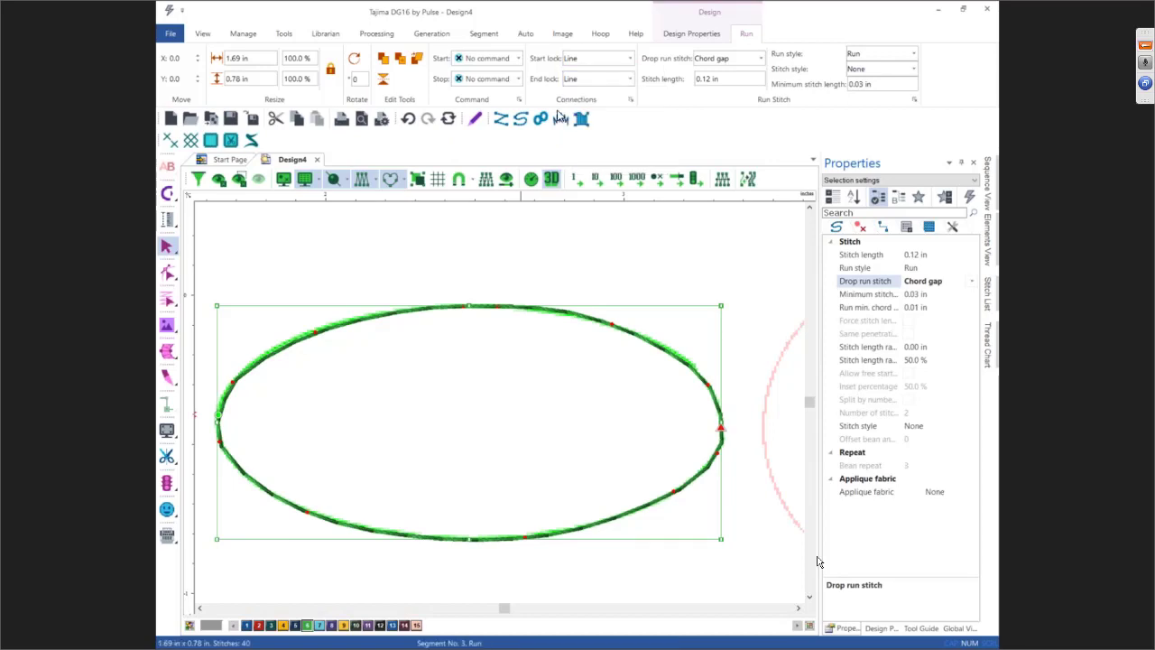
{"action": "left_click", "coordinate": [518, 78]}
{"action": "left_click", "coordinate": [474, 118]}
{"action": "left_click", "coordinate": [589, 260]}
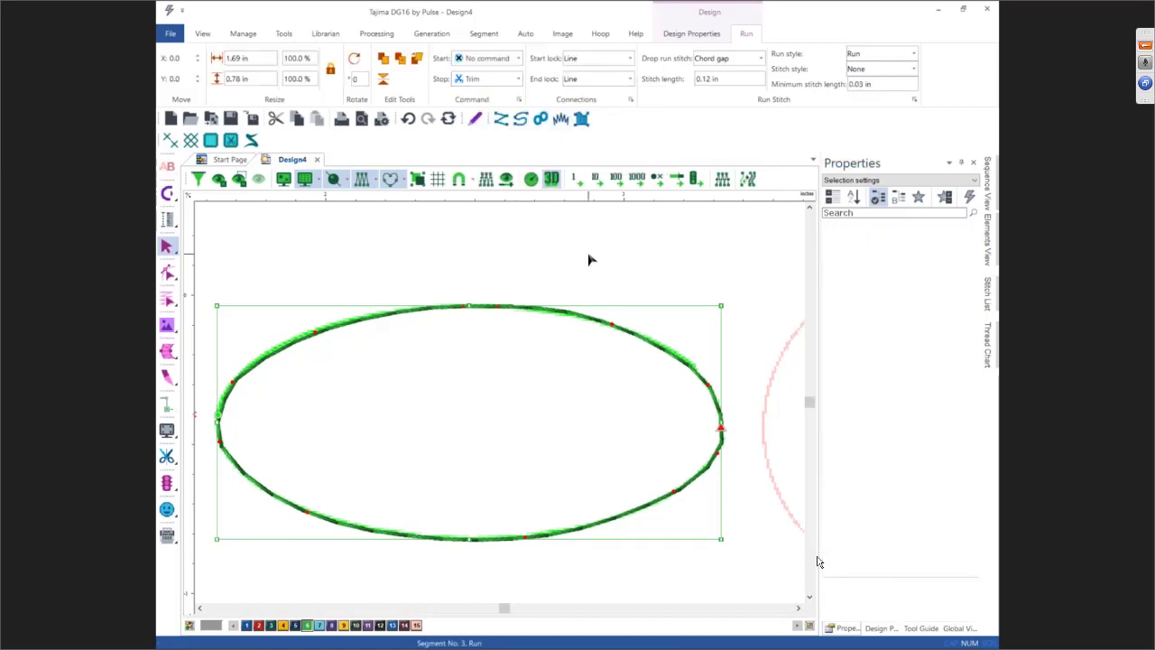
Trace the pink circle as a run segment in colour 15, with curve points around its quadrants, and generate the stitches
{"action": "scroll", "coordinate": [588, 260], "scroll_direction": "right", "scroll_amount": 6}
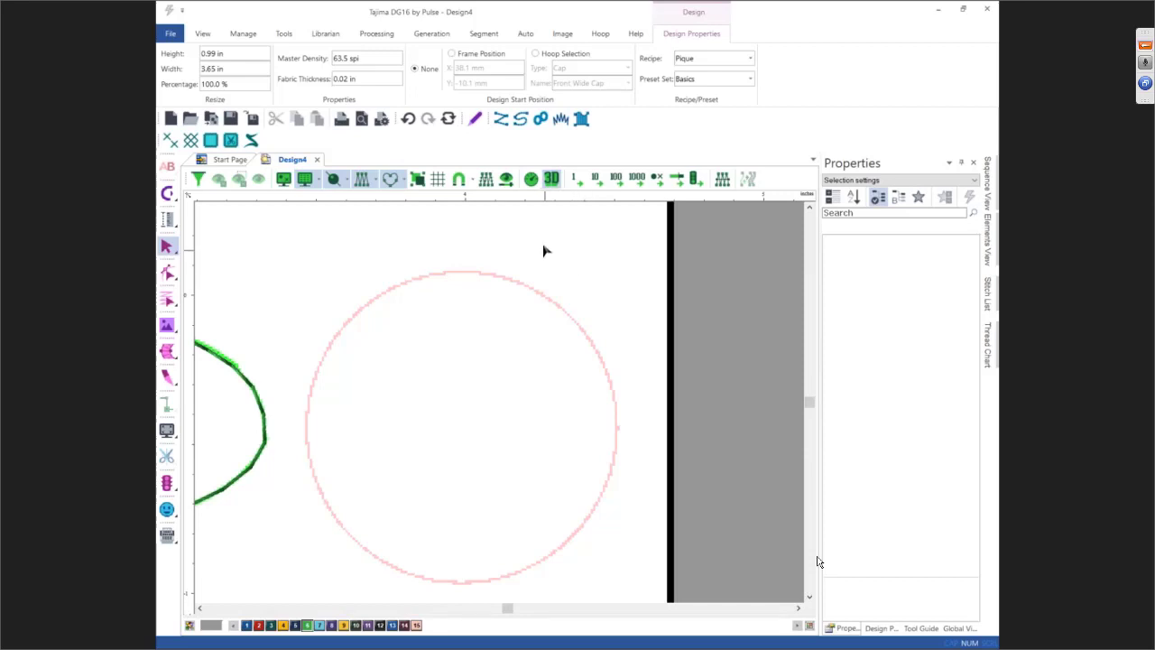
{"action": "left_click", "coordinate": [522, 121]}
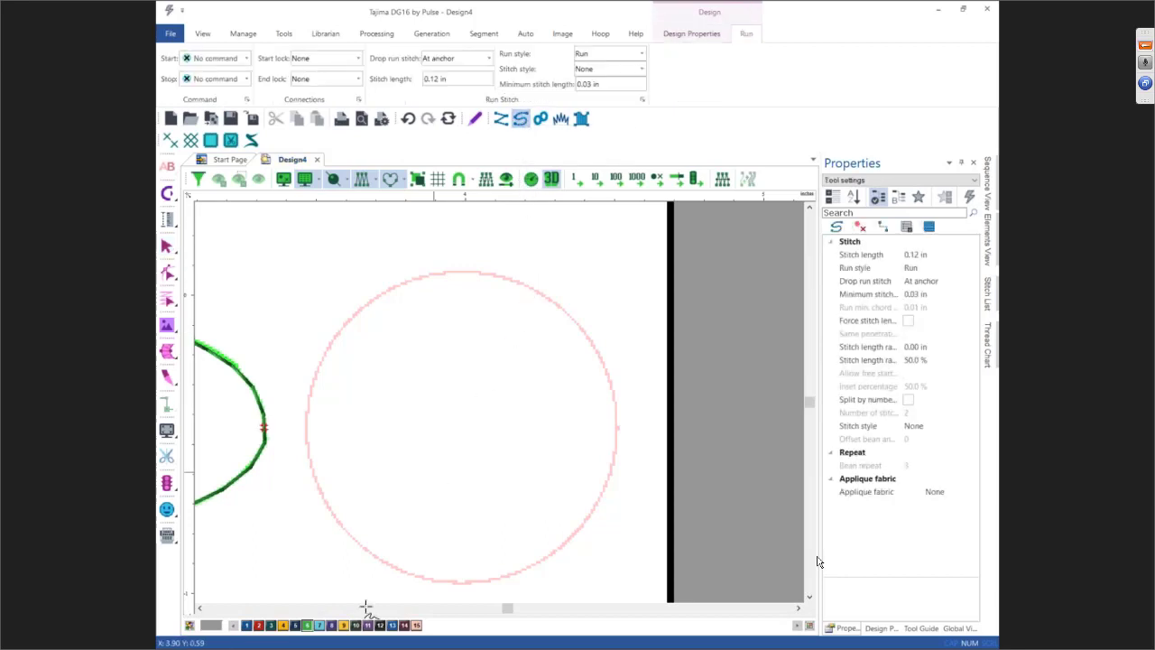
{"action": "left_click", "coordinate": [415, 624]}
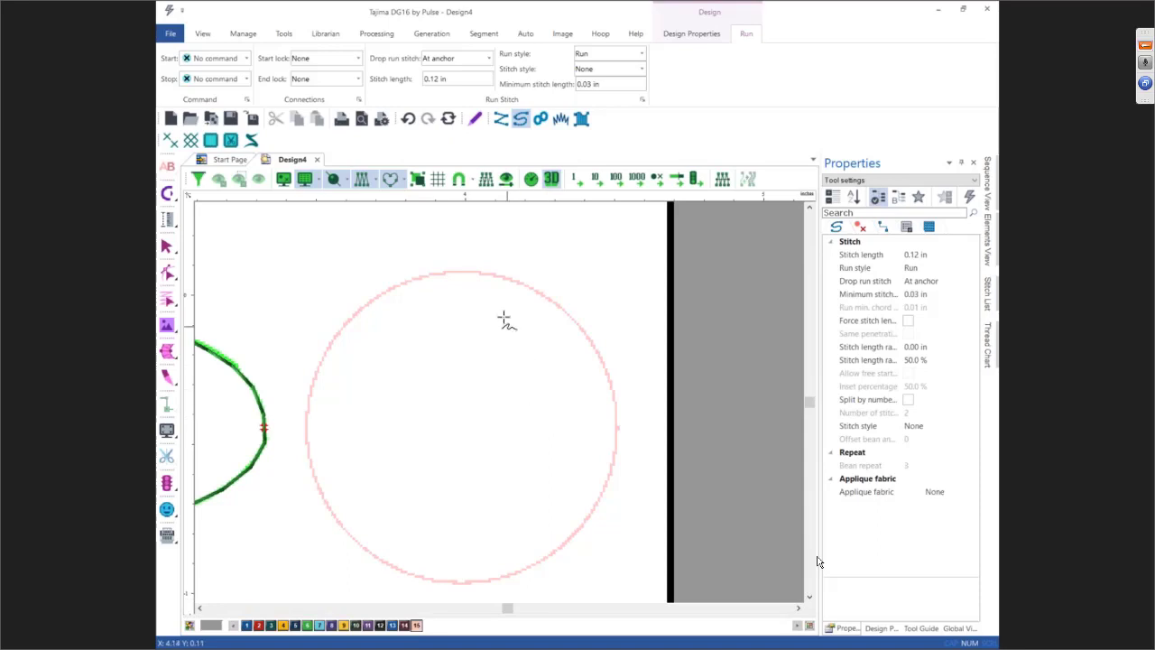
{"action": "left_click", "coordinate": [473, 273]}
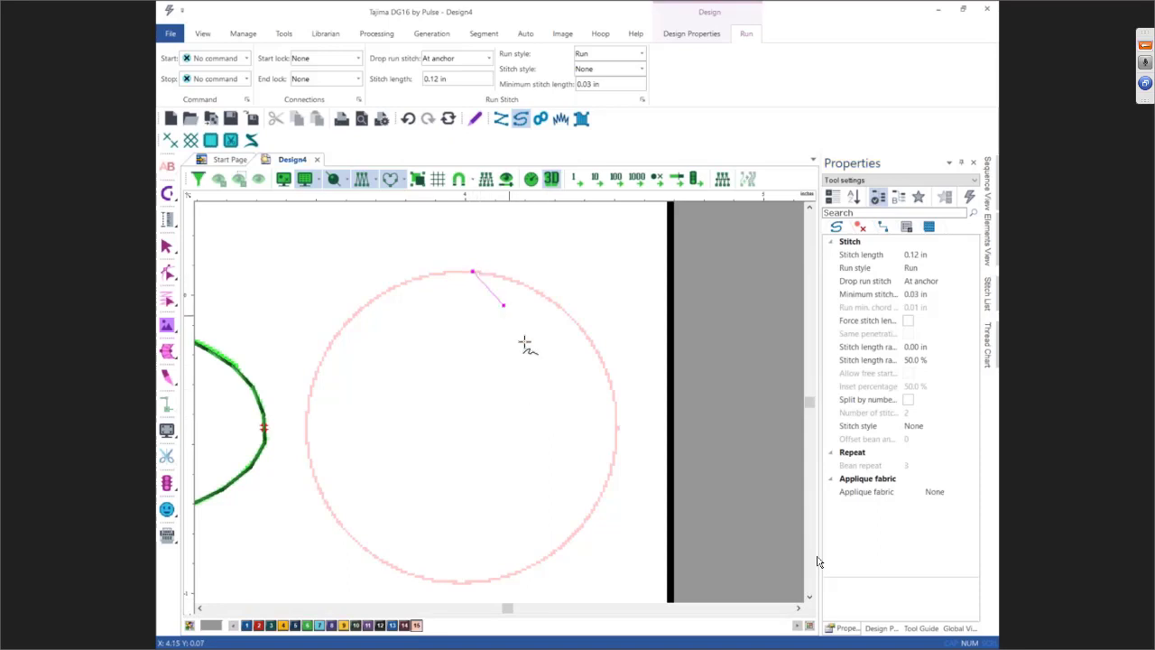
{"action": "right_click", "coordinate": [615, 424]}
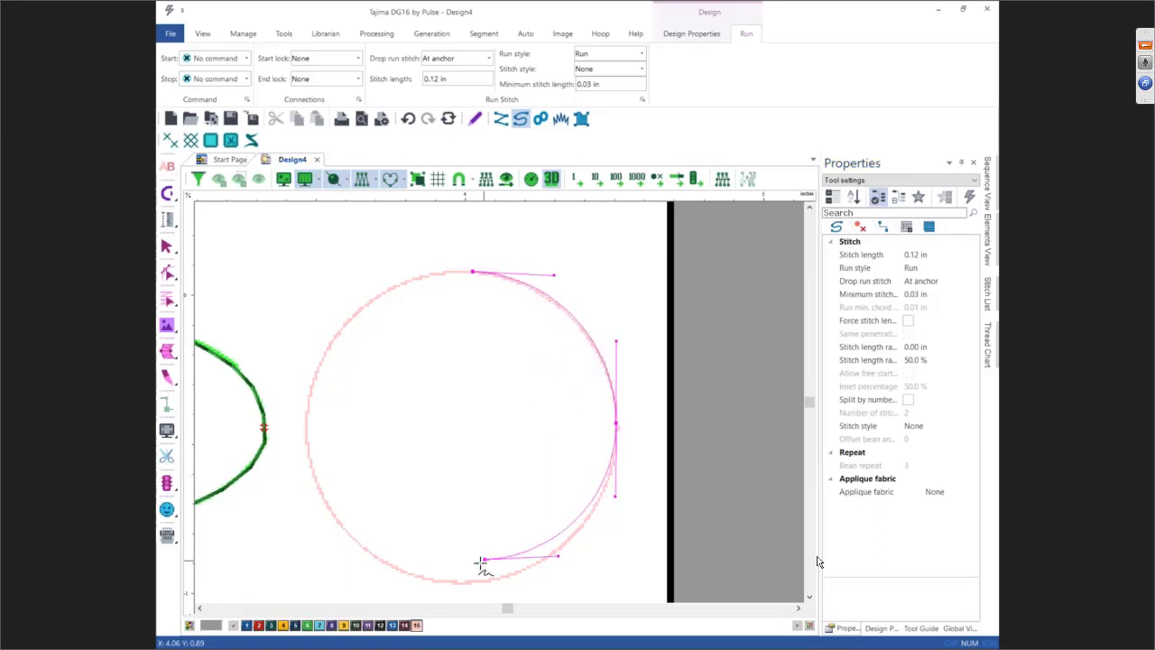
{"action": "right_click", "coordinate": [460, 583]}
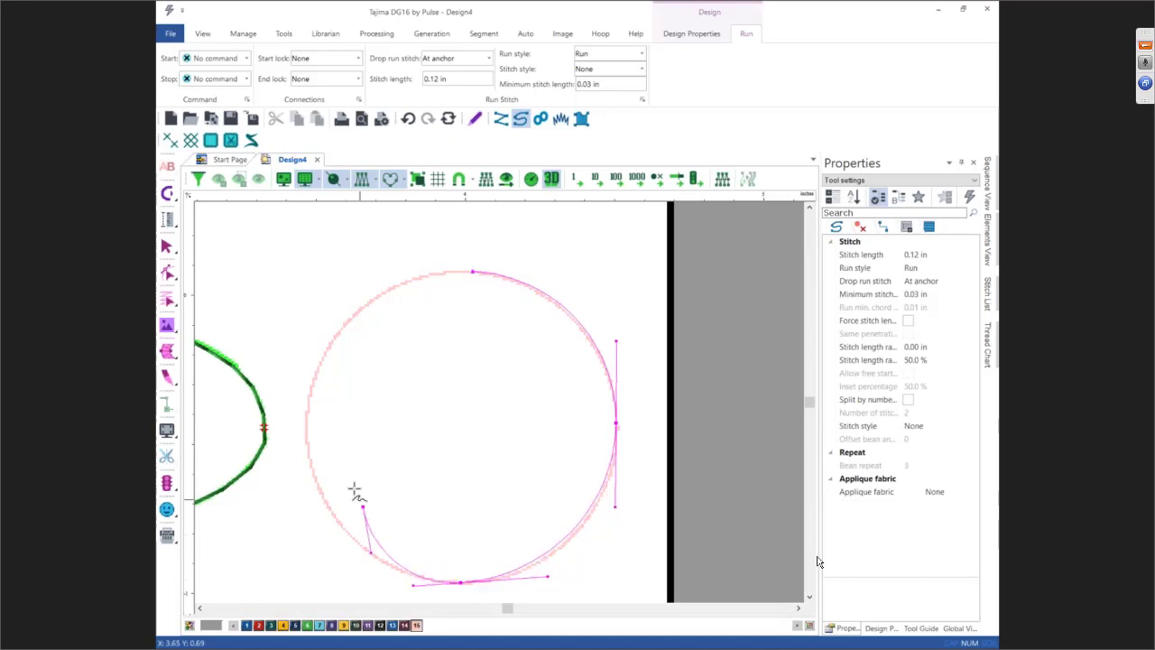
{"action": "right_click", "coordinate": [307, 424]}
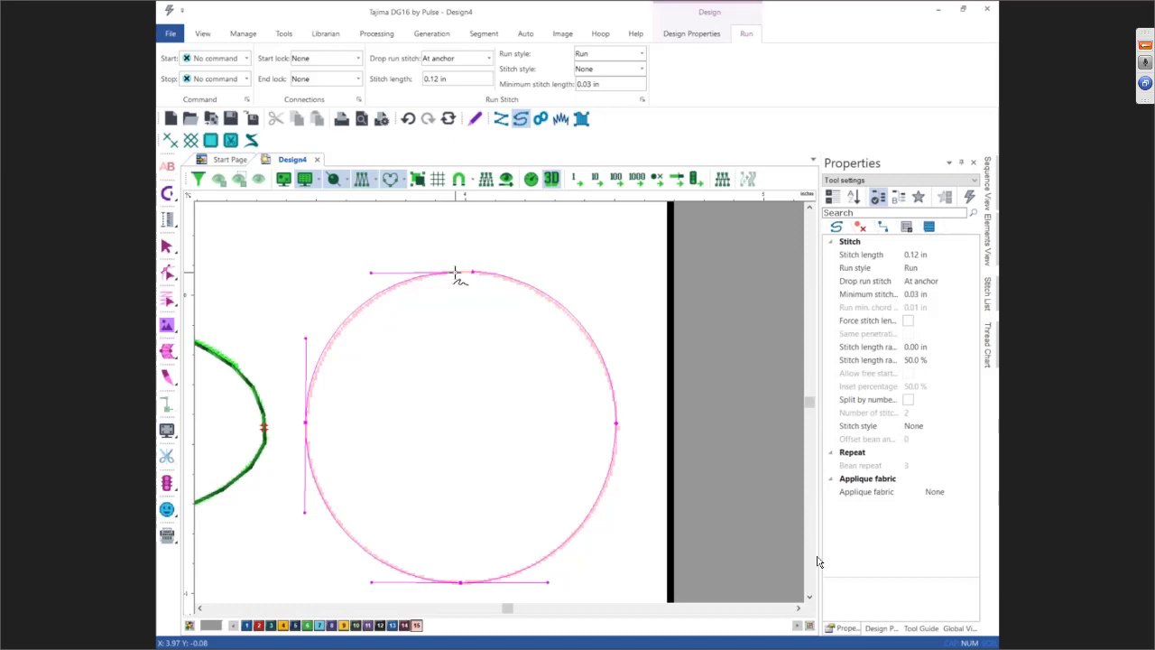
{"action": "key", "text": "Return"}
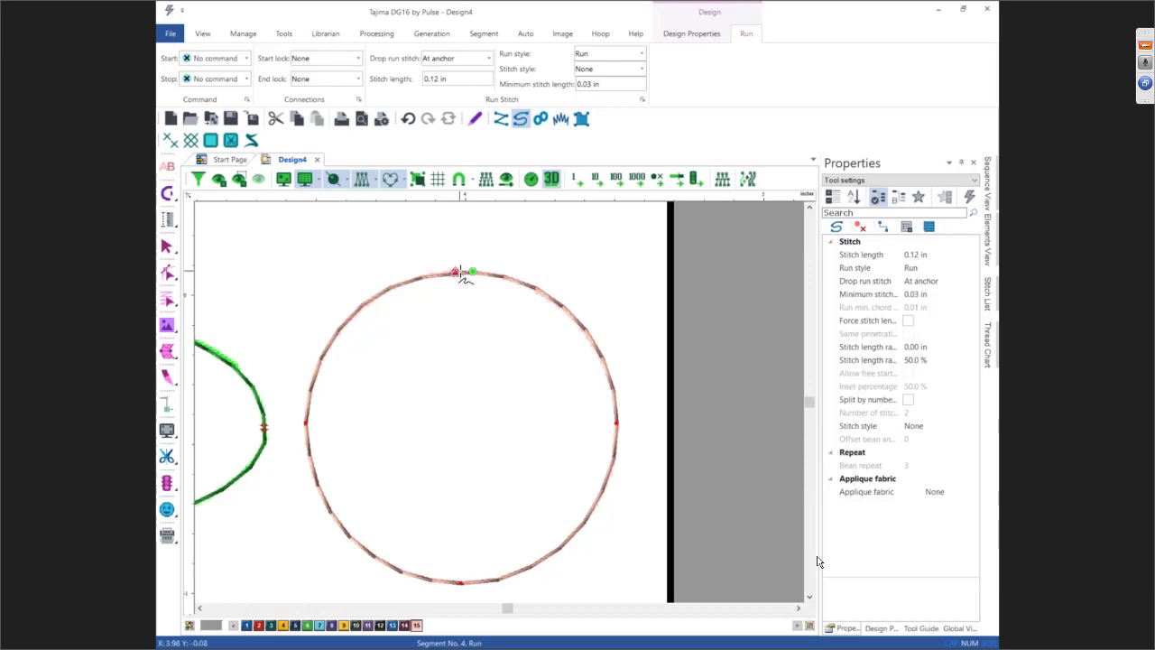
{"action": "key", "text": "Escape"}
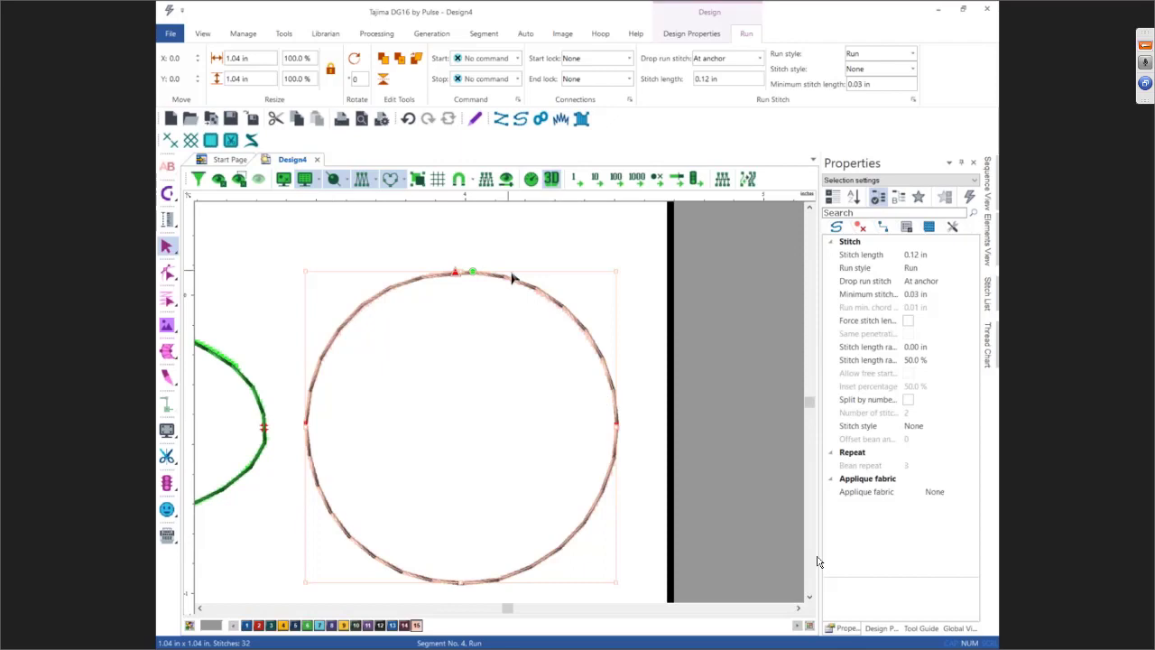
Set the circle's Drop run stitch to Chord gap, and move its start point to the left edge and its stop point near the bottom
{"action": "left_click", "coordinate": [920, 284]}
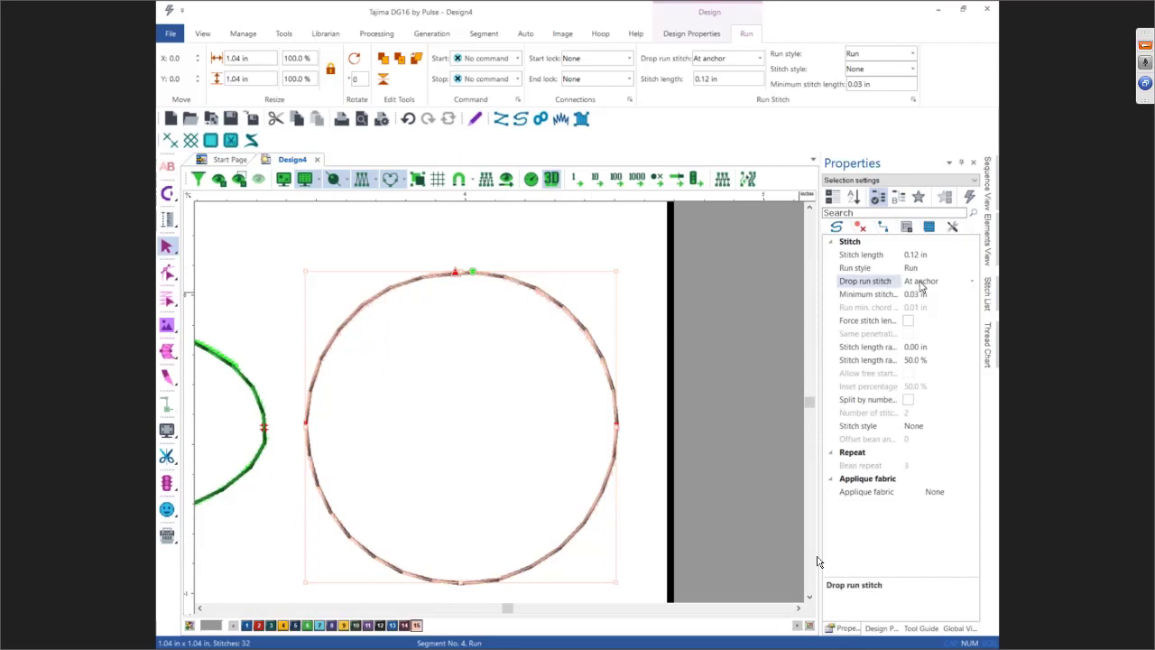
{"action": "left_click", "coordinate": [972, 282]}
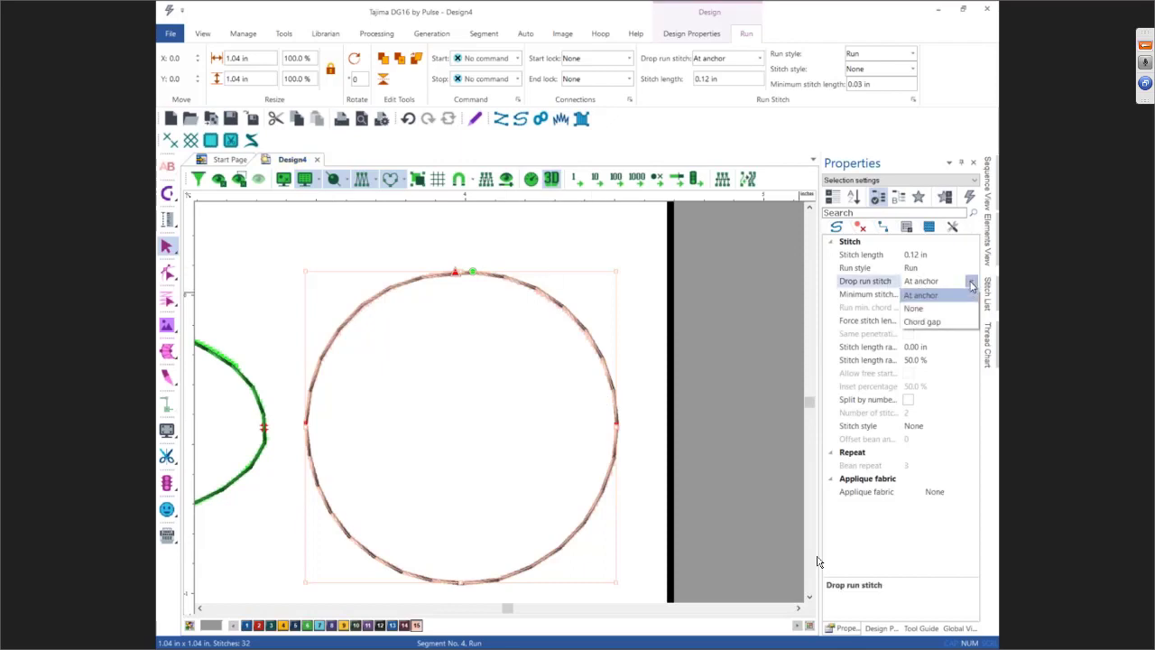
{"action": "left_click", "coordinate": [930, 324]}
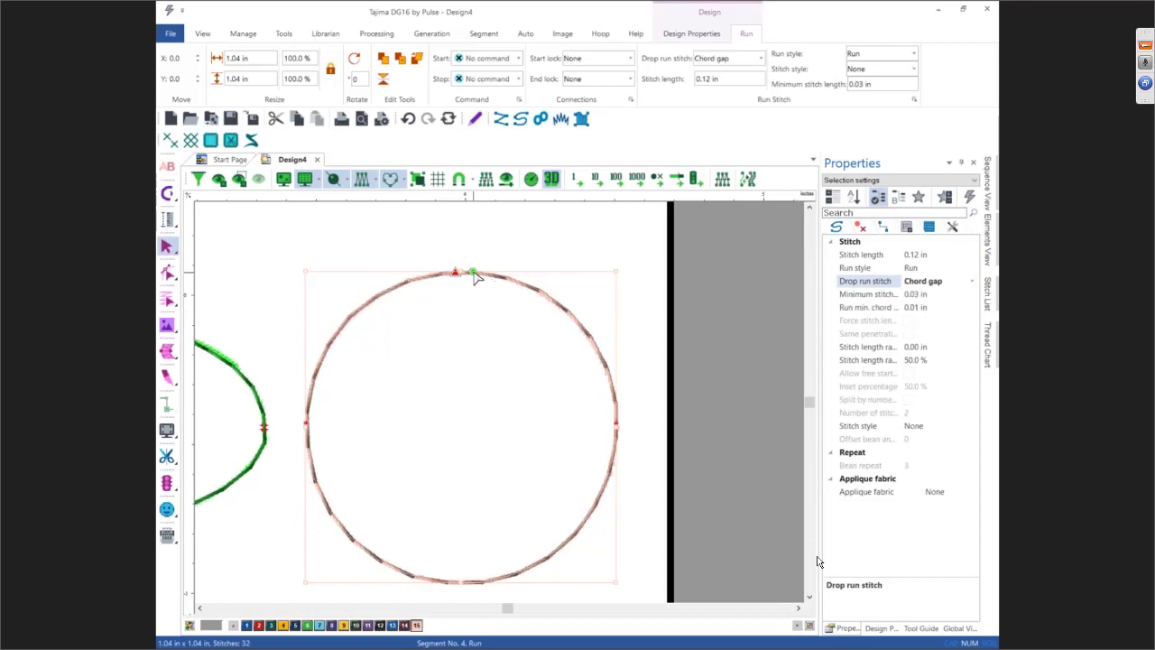
{"action": "left_click_drag", "start_coordinate": [472, 271], "coordinate": [325, 425]}
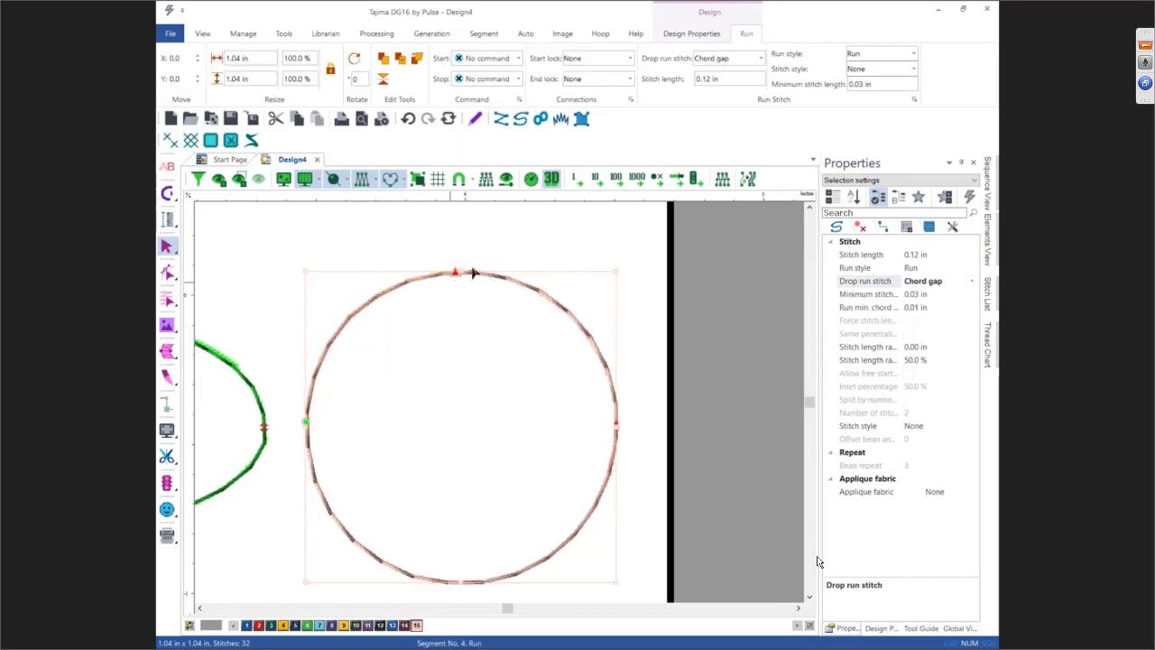
{"action": "left_click_drag", "start_coordinate": [458, 276], "coordinate": [508, 572]}
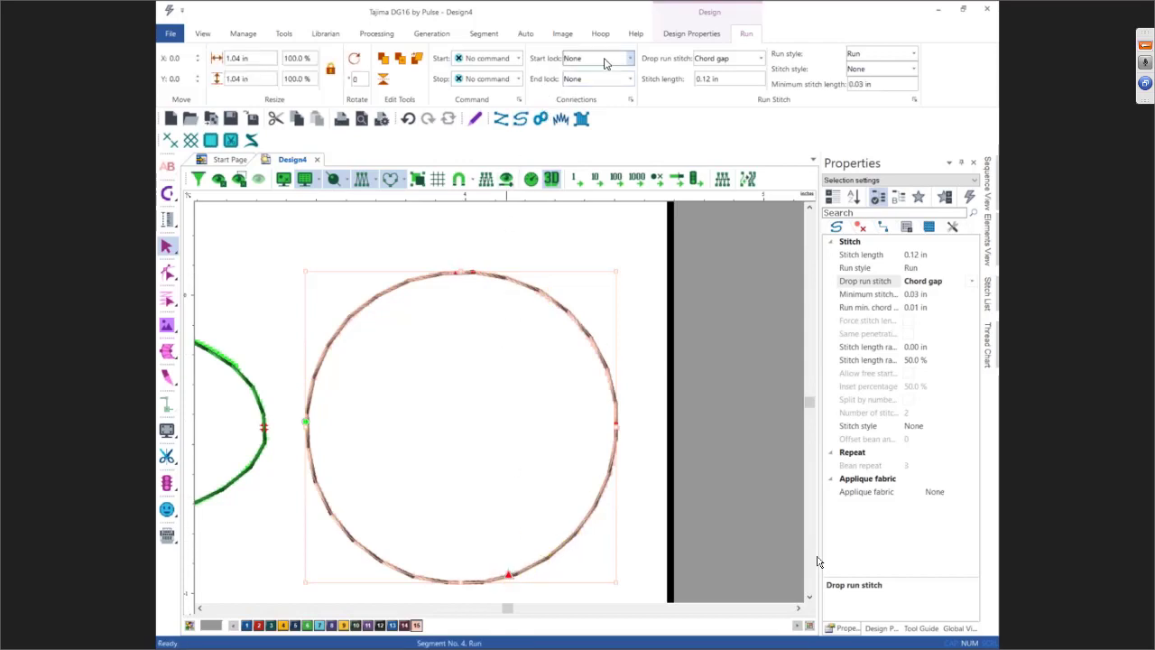
Set the circle run's start lock and end lock to Line and its stop command to Trim
{"action": "left_click", "coordinate": [631, 59]}
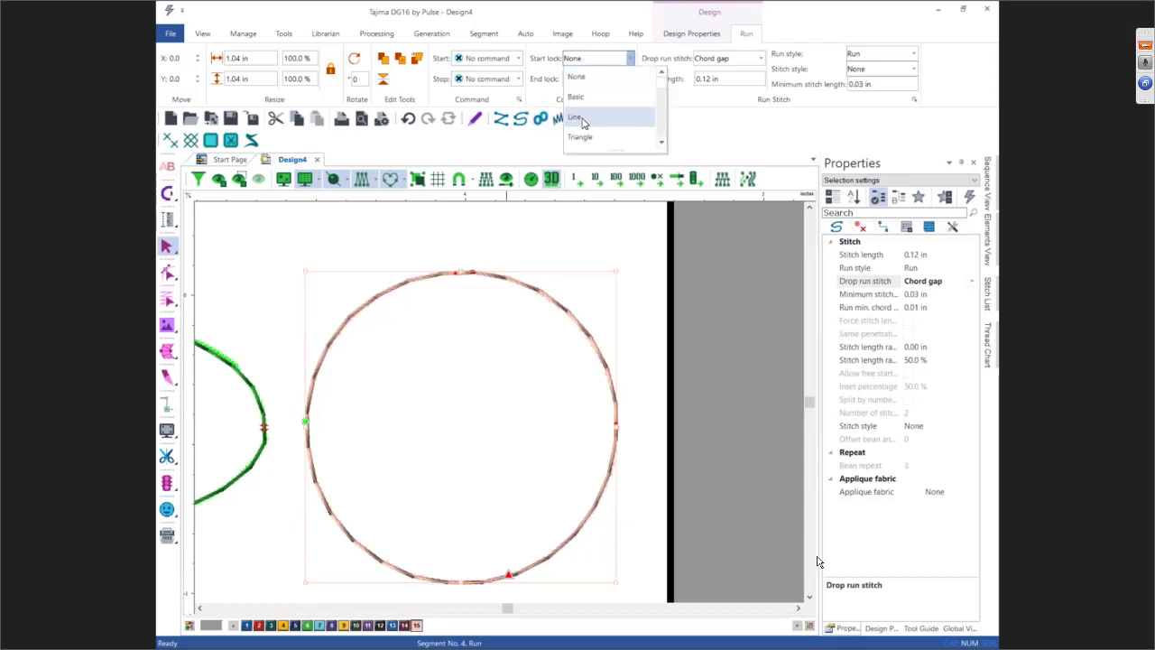
{"action": "left_click", "coordinate": [582, 120]}
{"action": "left_click", "coordinate": [629, 79]}
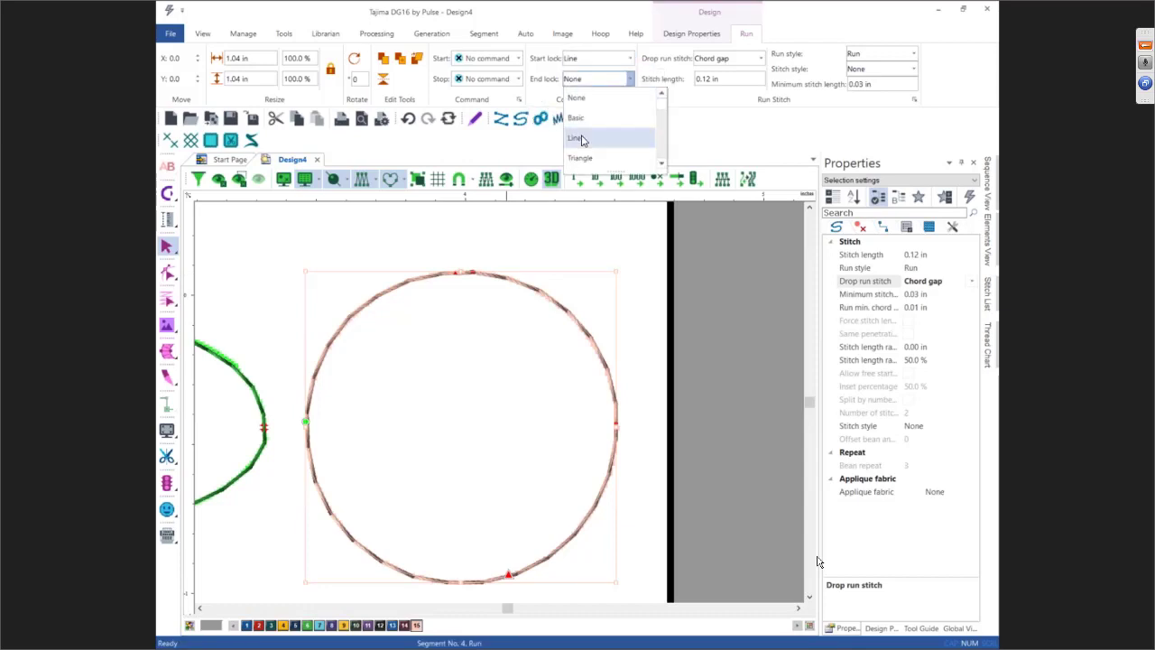
{"action": "left_click", "coordinate": [582, 140]}
{"action": "left_click", "coordinate": [518, 78]}
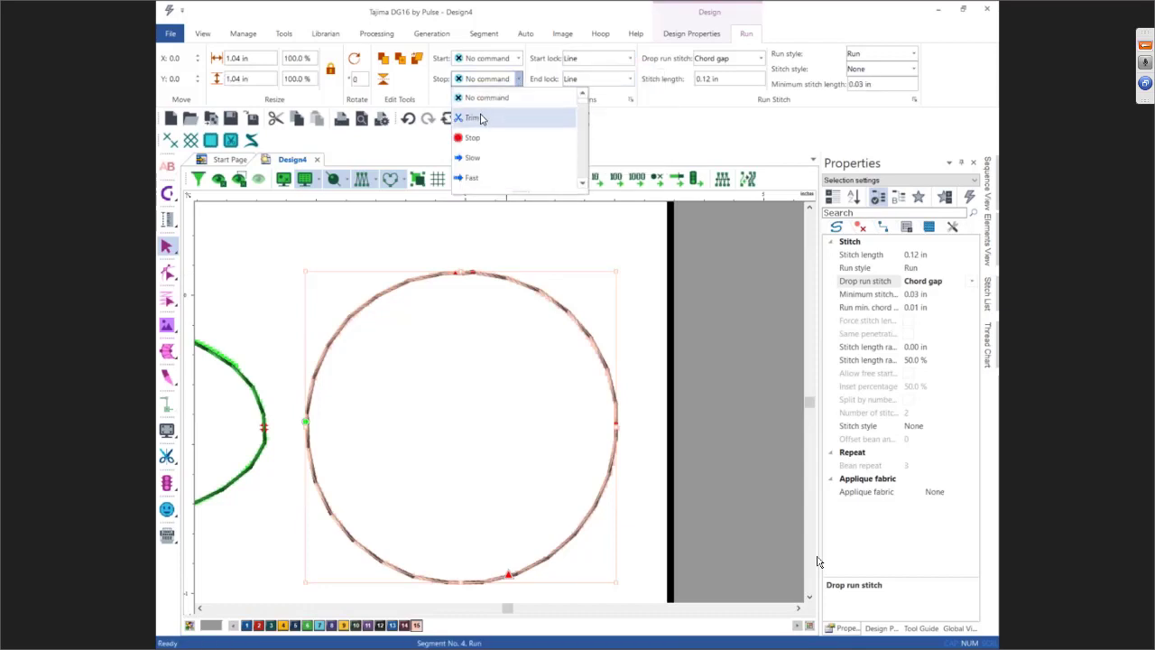
{"action": "left_click", "coordinate": [478, 117]}
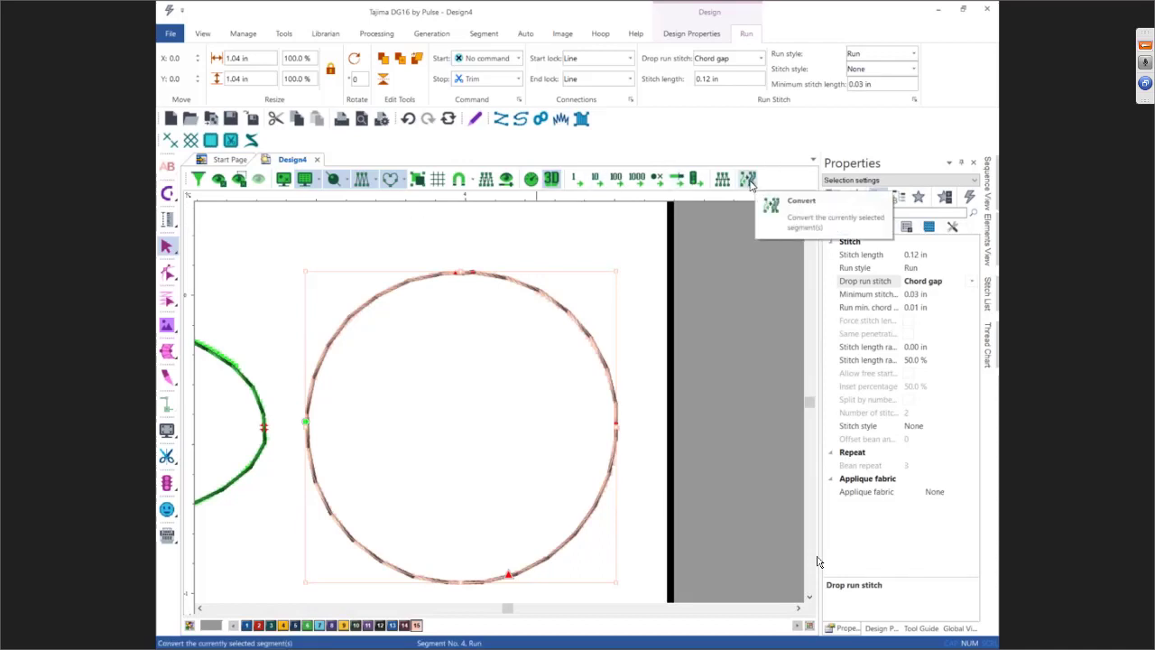
Convert the circle's run segment to Steil and display its steil width, inset and corner properties
{"action": "left_click", "coordinate": [749, 184]}
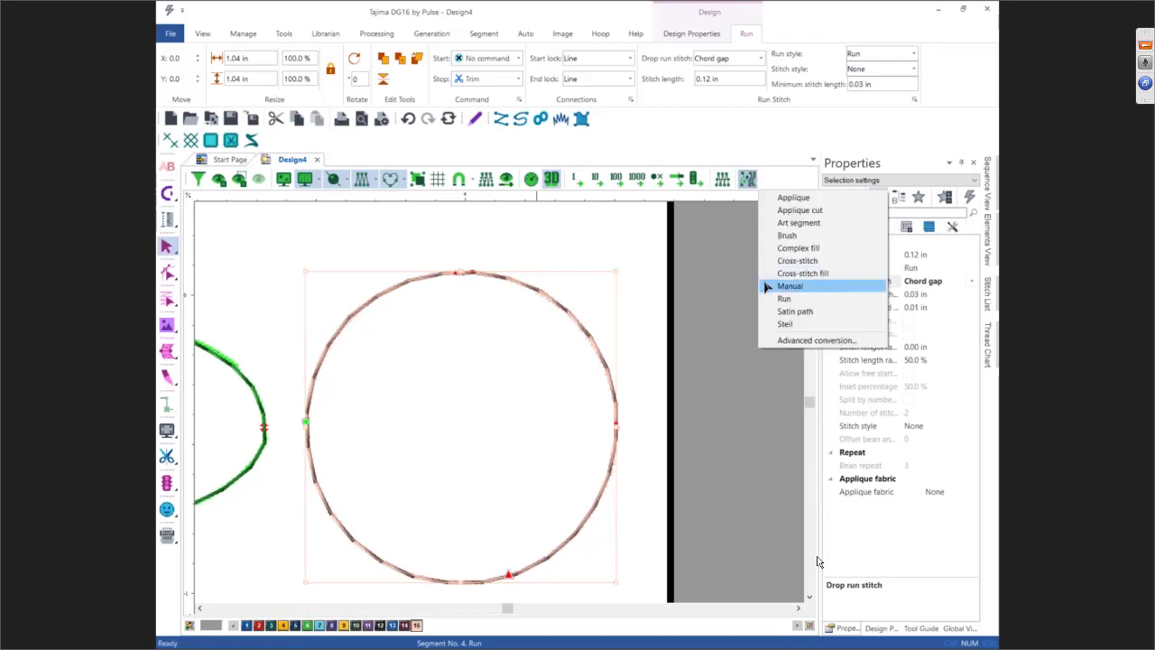
{"action": "left_click", "coordinate": [785, 323]}
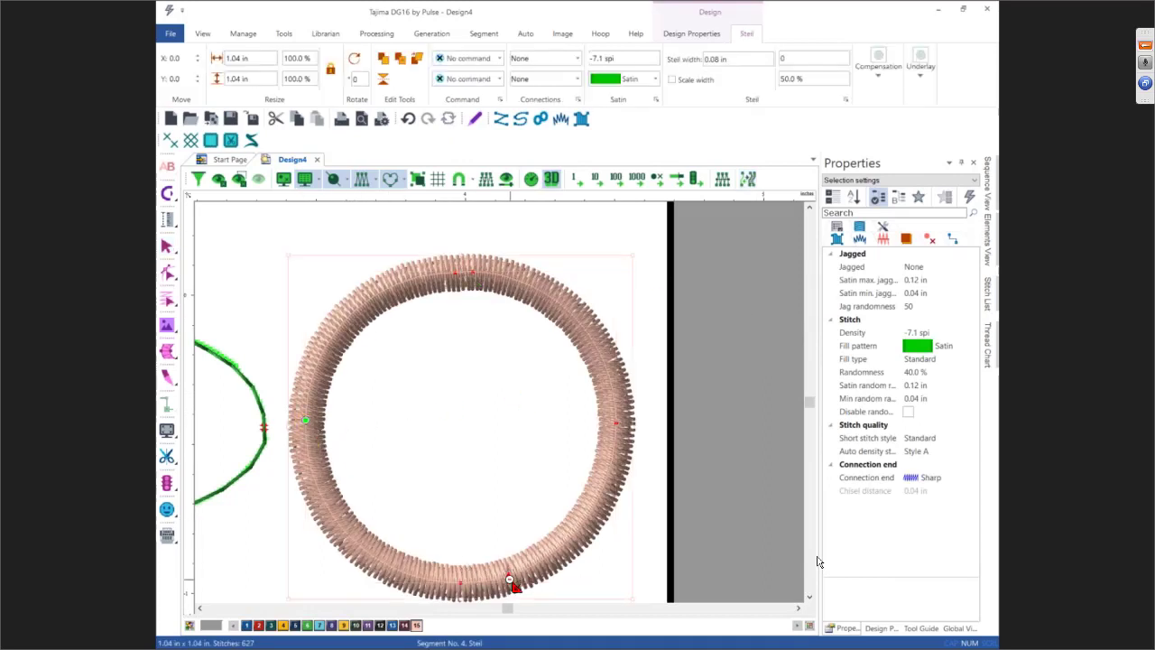
{"action": "left_click", "coordinate": [510, 582]}
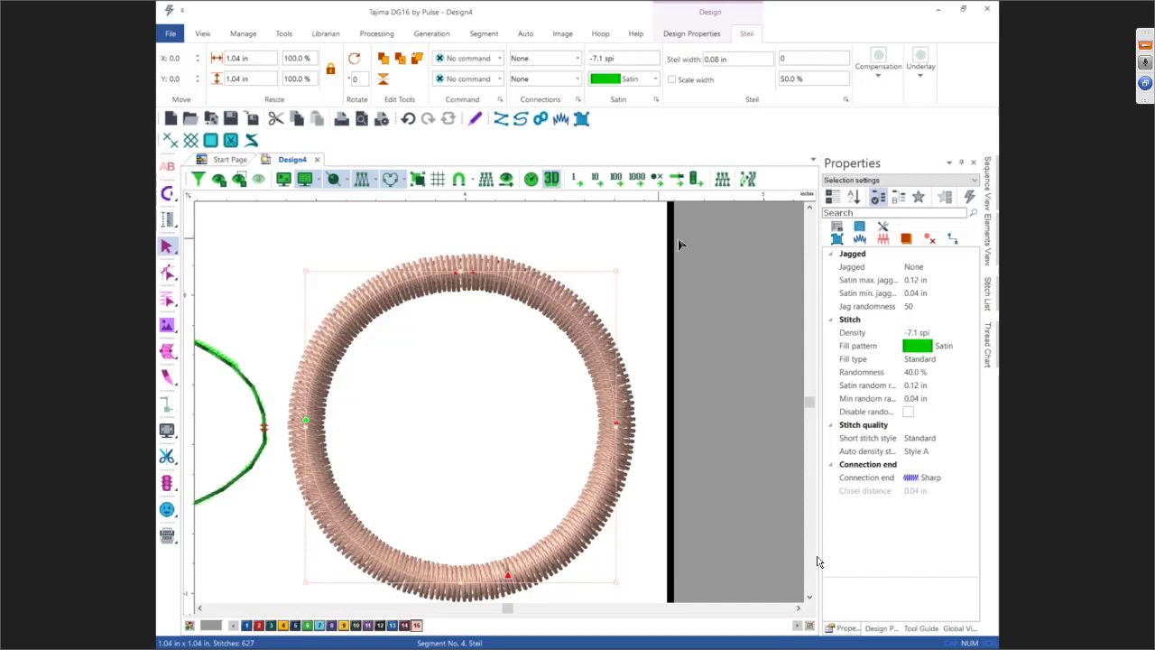
{"action": "left_click", "coordinate": [861, 240]}
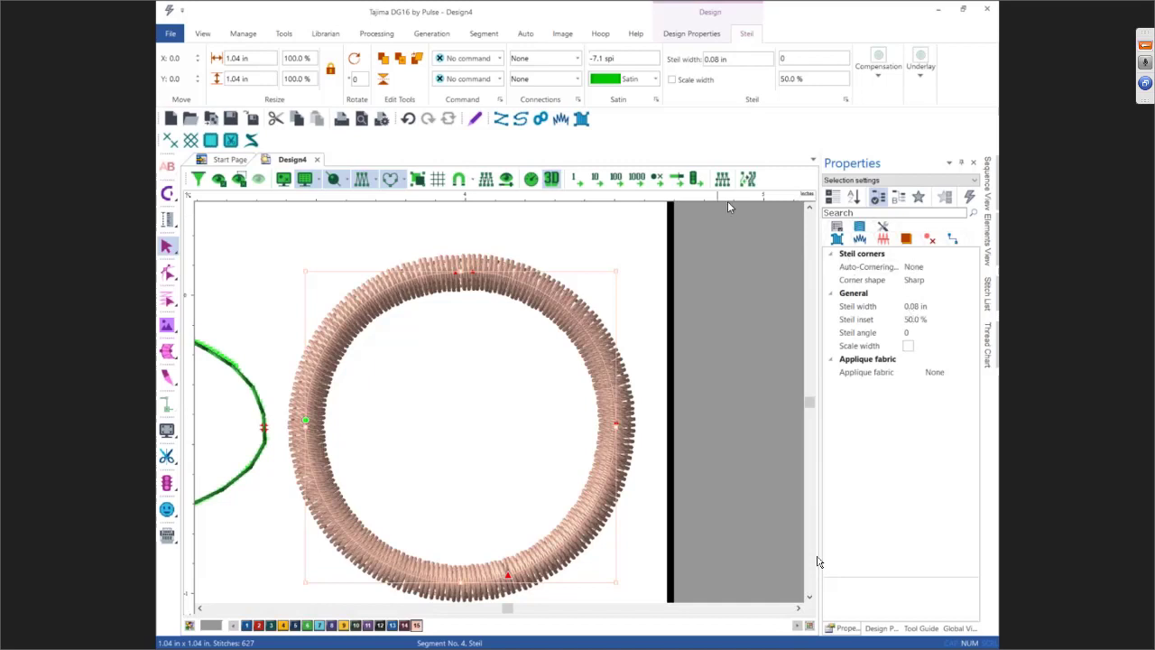
Set the steil circle's start lock and end lock to Basic and its stop command to Trim, and deselect it
{"action": "left_click", "coordinate": [573, 59]}
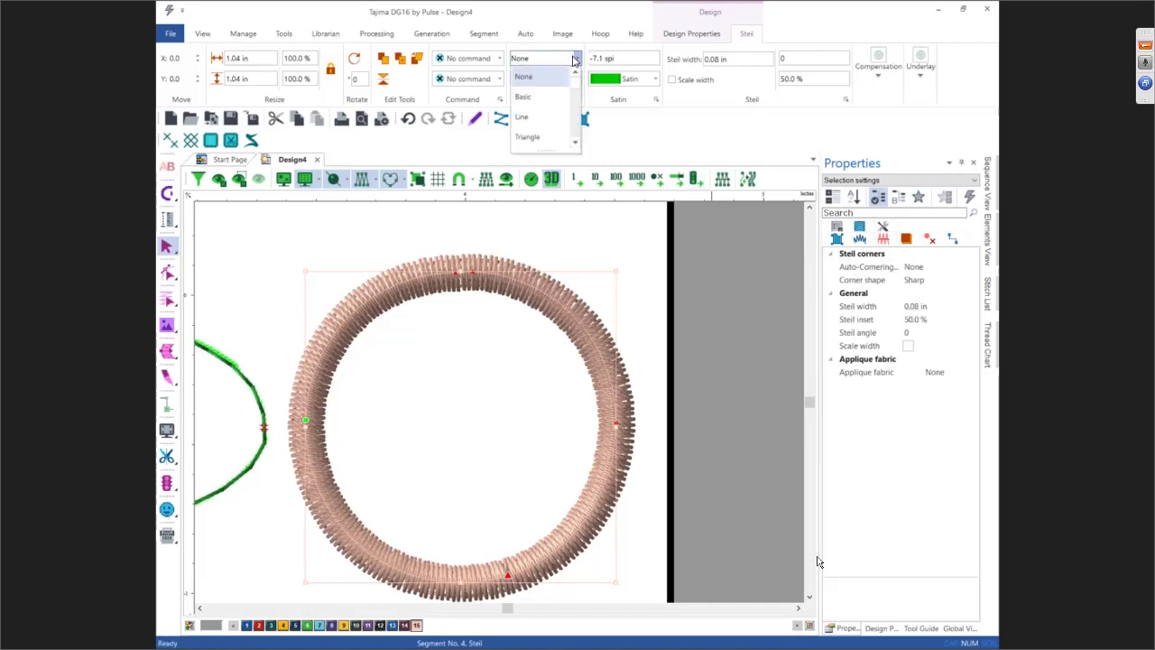
{"action": "left_click", "coordinate": [542, 95]}
{"action": "left_click", "coordinate": [544, 85]}
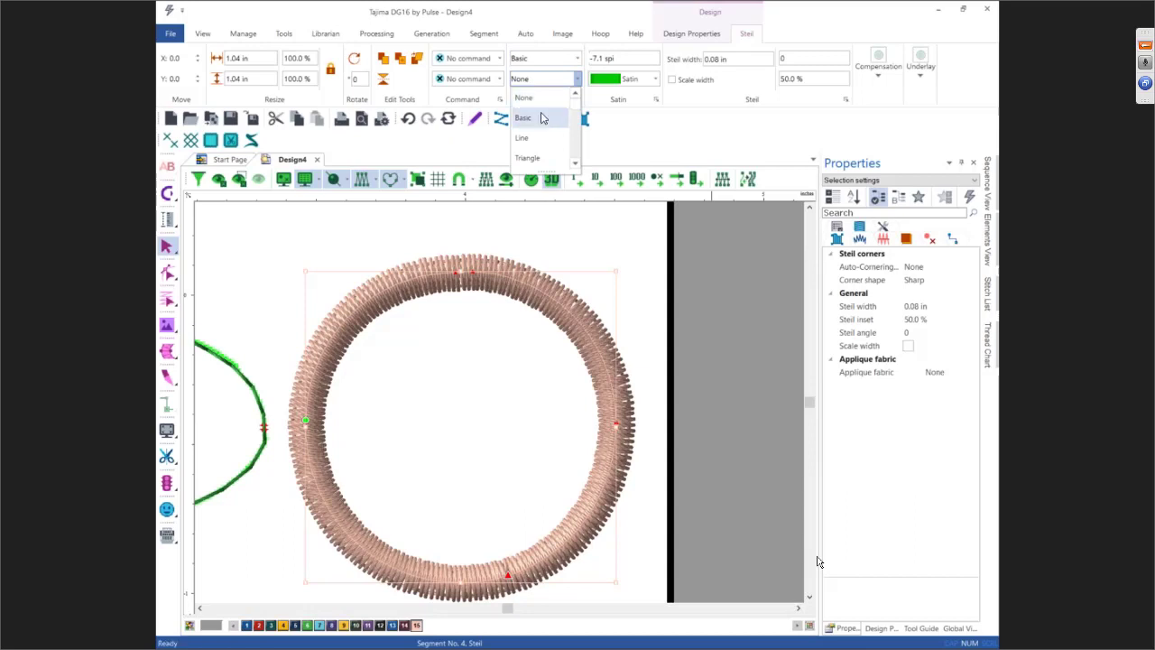
{"action": "left_click", "coordinate": [538, 117]}
{"action": "left_click", "coordinate": [496, 80]}
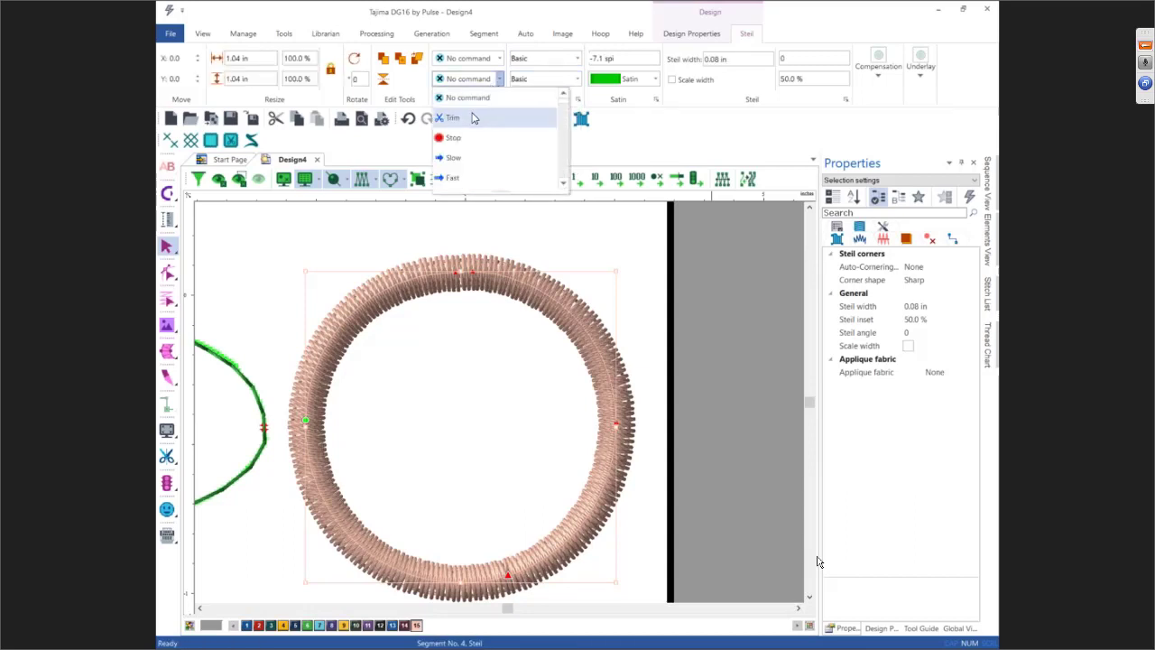
{"action": "left_click", "coordinate": [278, 248]}
{"action": "left_click", "coordinate": [310, 261]}
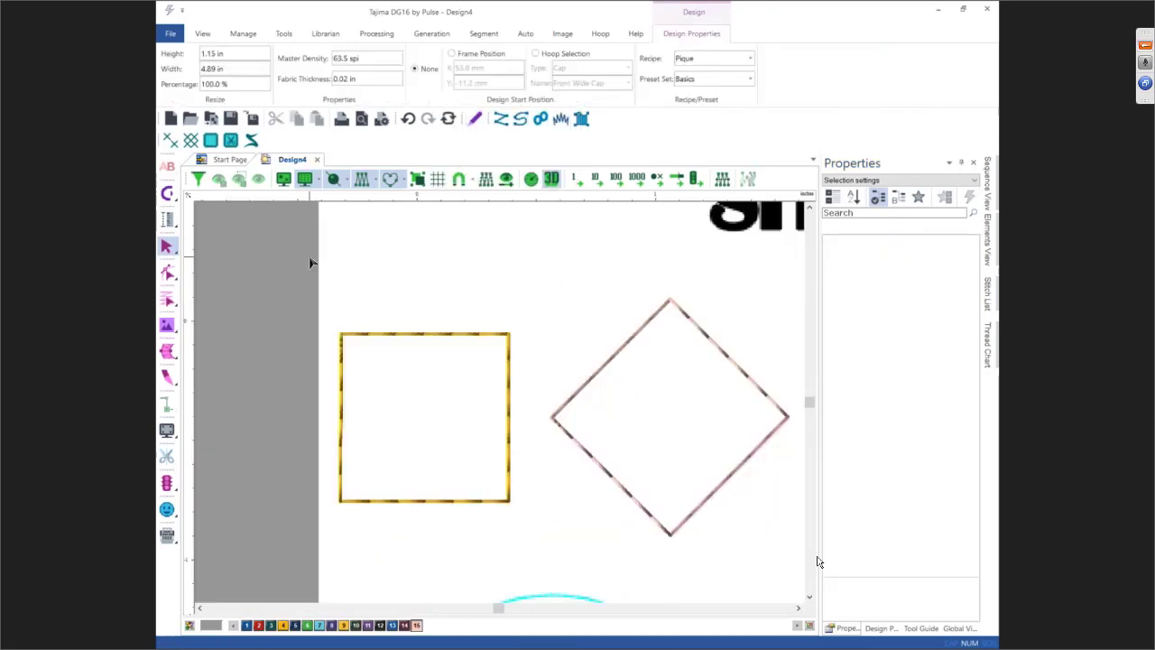
Start a steil segment at the beginning of the cyan line and trace its two arches with curve points at their peaks
{"action": "scroll", "coordinate": [378, 275], "scroll_direction": "down", "scroll_amount": 2}
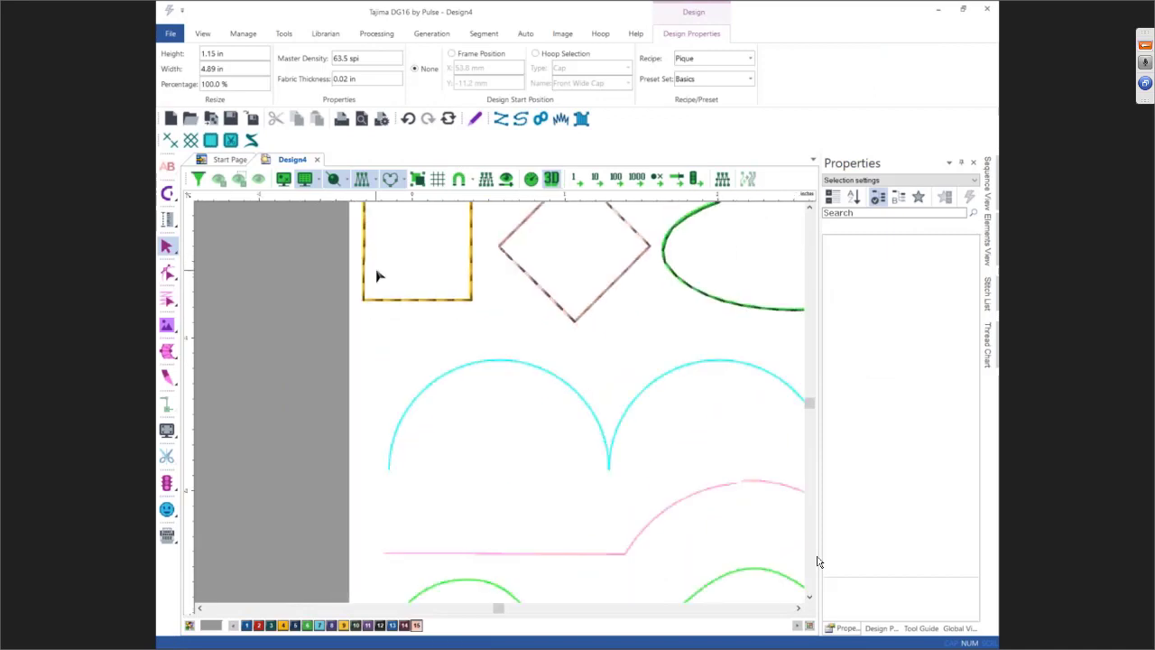
{"action": "scroll", "coordinate": [377, 275], "scroll_direction": "down", "scroll_amount": 1}
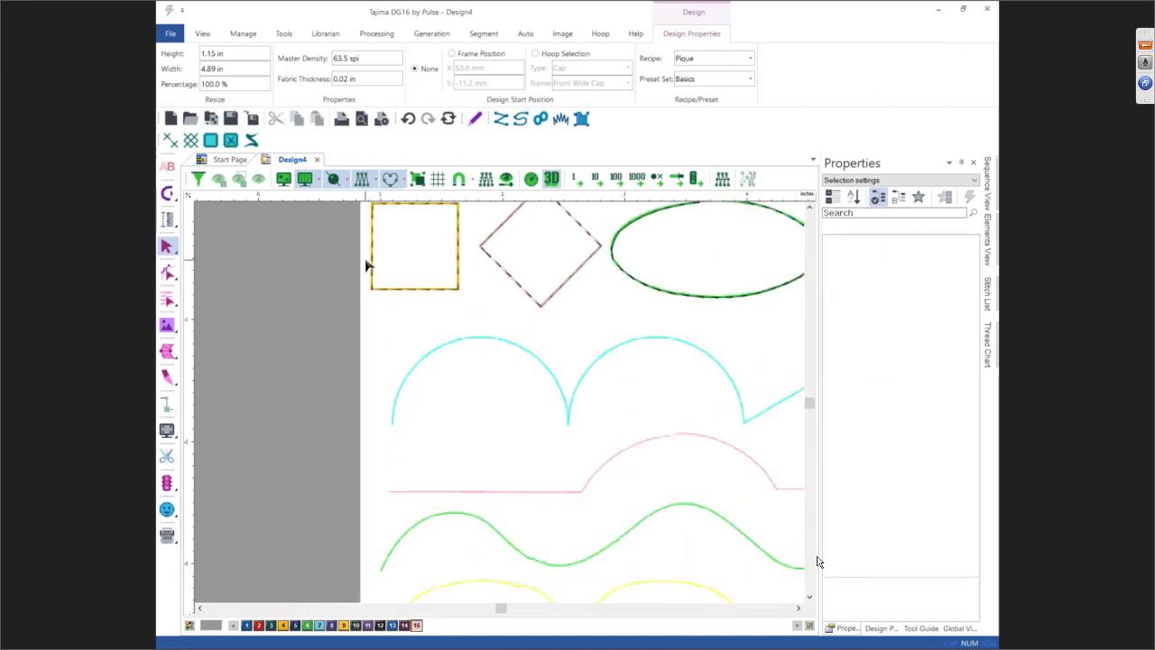
{"action": "scroll", "coordinate": [367, 264], "scroll_direction": "down", "scroll_amount": 1}
{"action": "scroll", "coordinate": [424, 299], "scroll_direction": "down", "scroll_amount": 1}
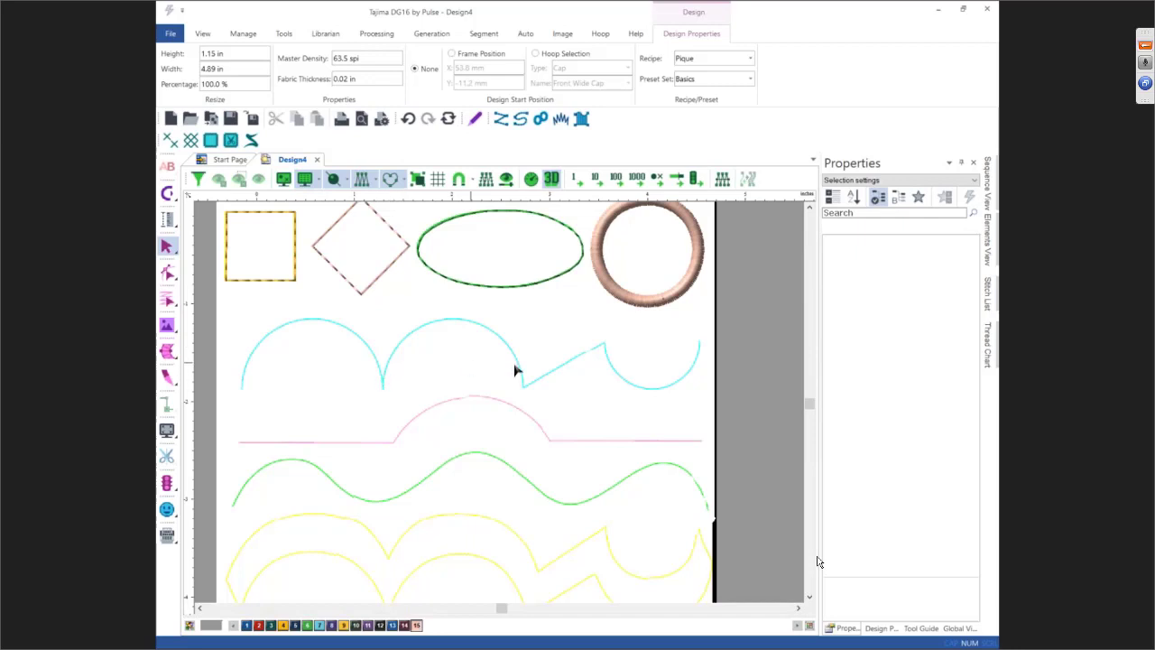
{"action": "left_click", "coordinate": [559, 120]}
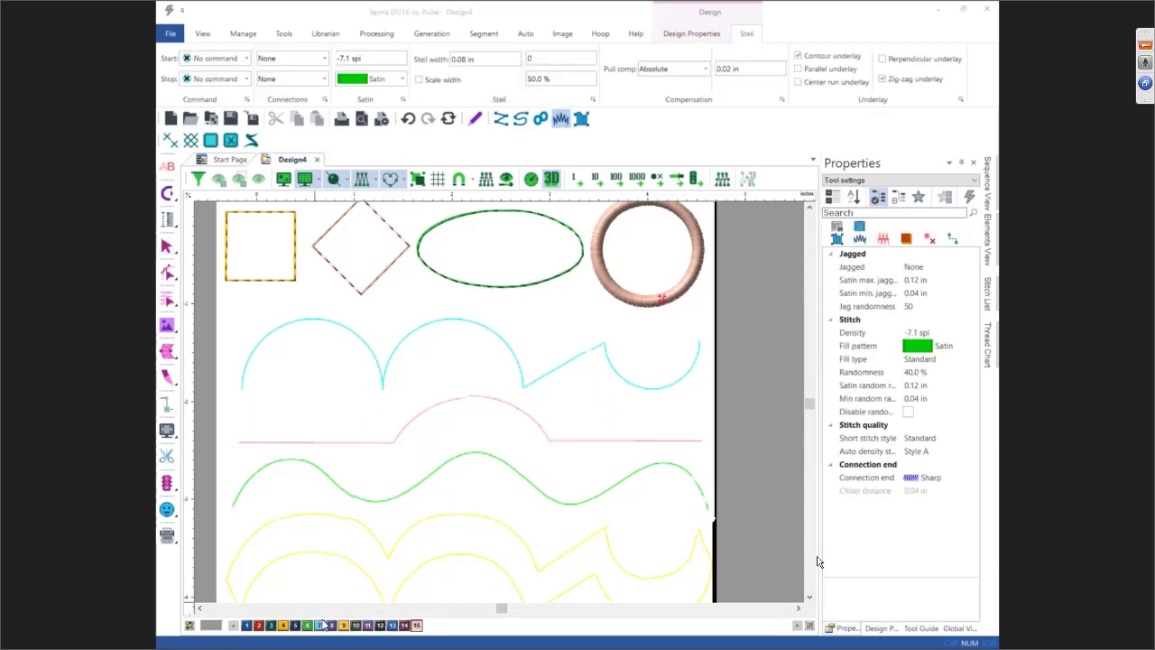
{"action": "left_click", "coordinate": [241, 389]}
{"action": "left_click", "coordinate": [272, 318]}
{"action": "left_click", "coordinate": [313, 318]}
{"action": "left_click", "coordinate": [329, 332]}
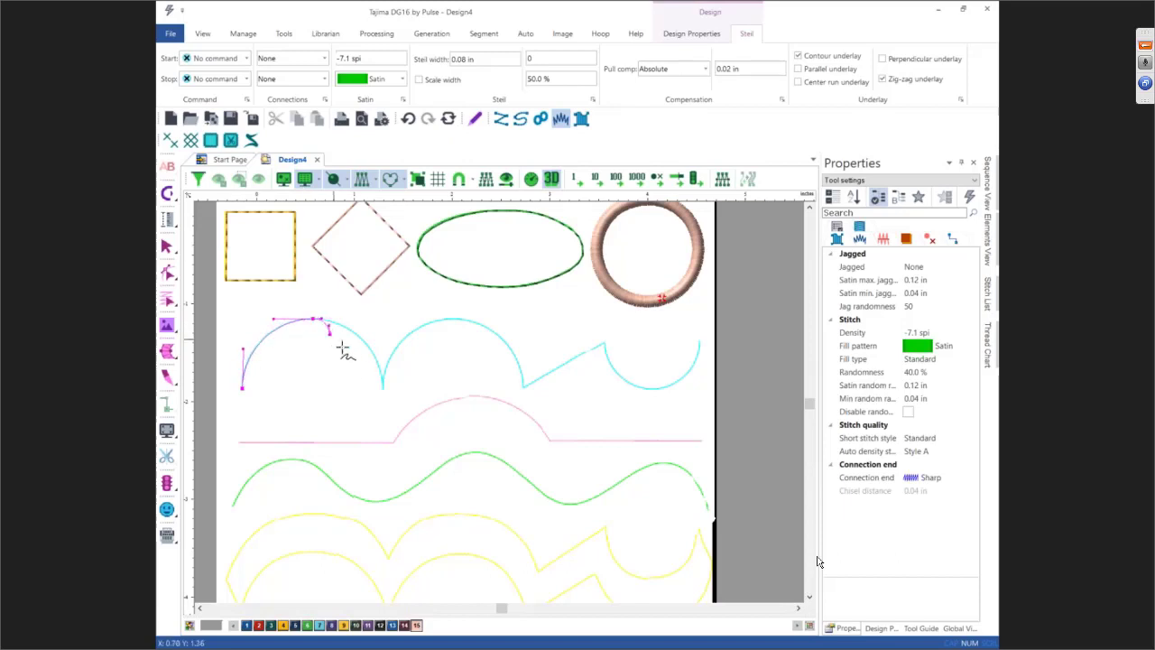
{"action": "left_click", "coordinate": [382, 390]}
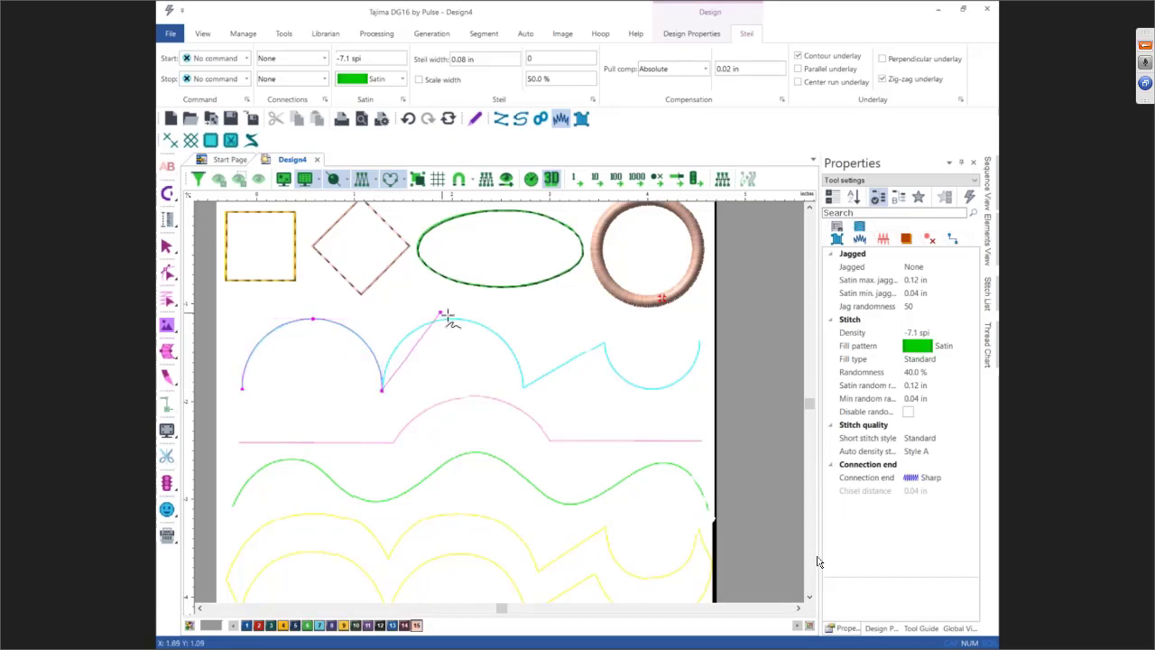
{"action": "left_click", "coordinate": [452, 317]}
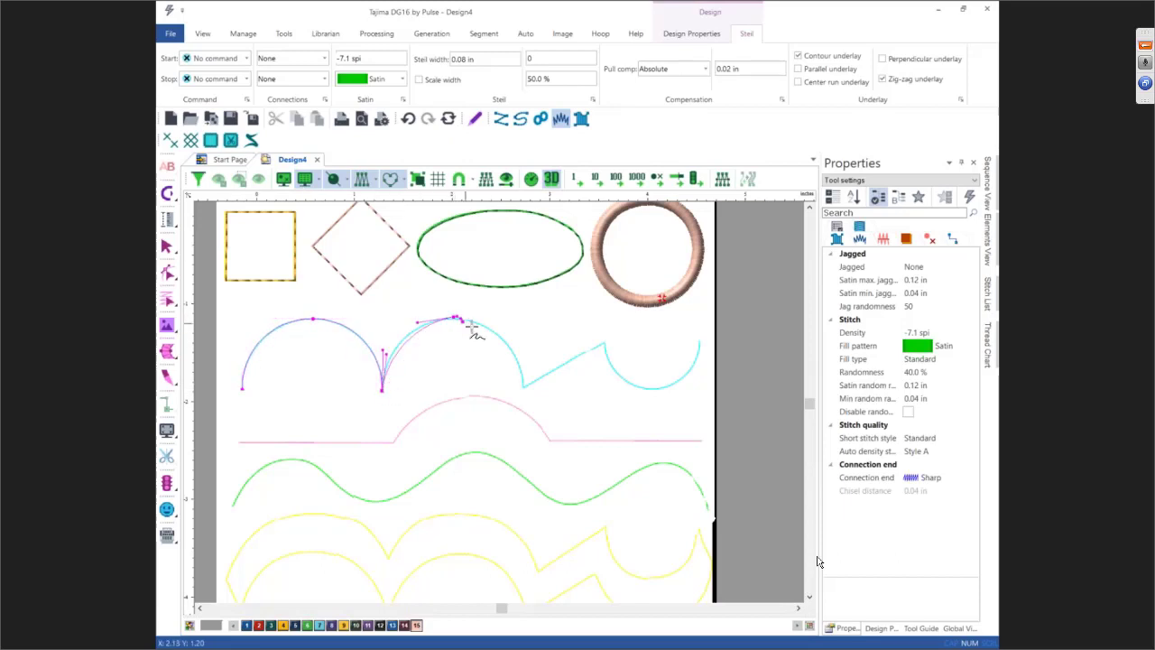
{"action": "left_click", "coordinate": [523, 388]}
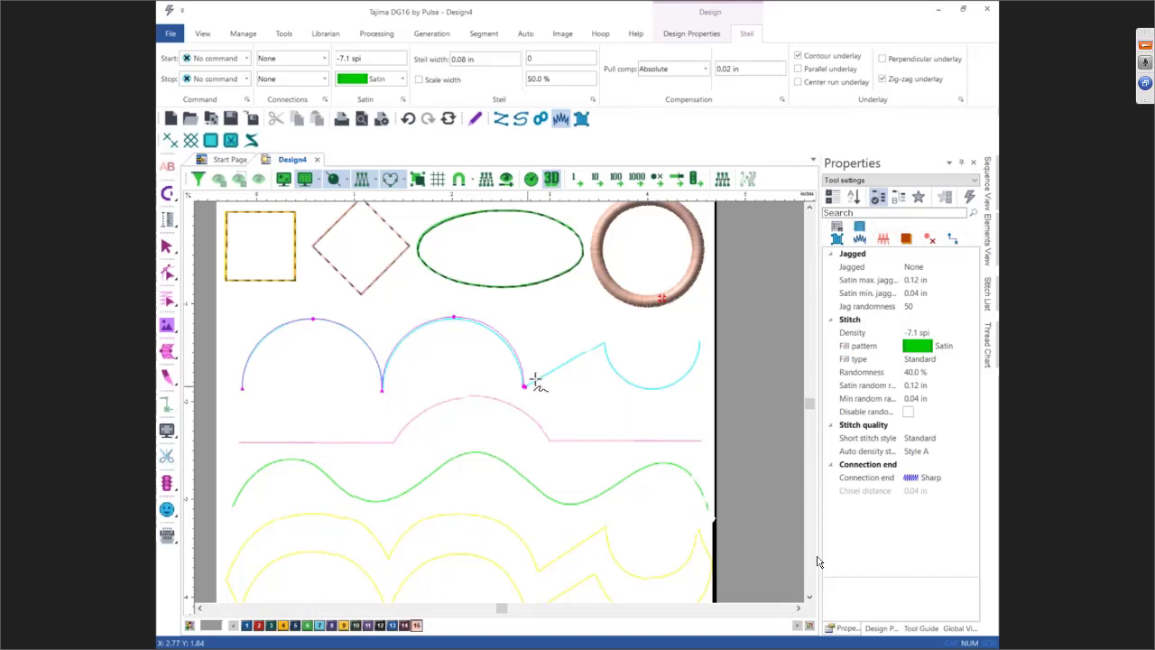
Continue the steil along the diagonal and the final dip of the cyan line, generate the stitches and assign colour 7
{"action": "left_click", "coordinate": [602, 345]}
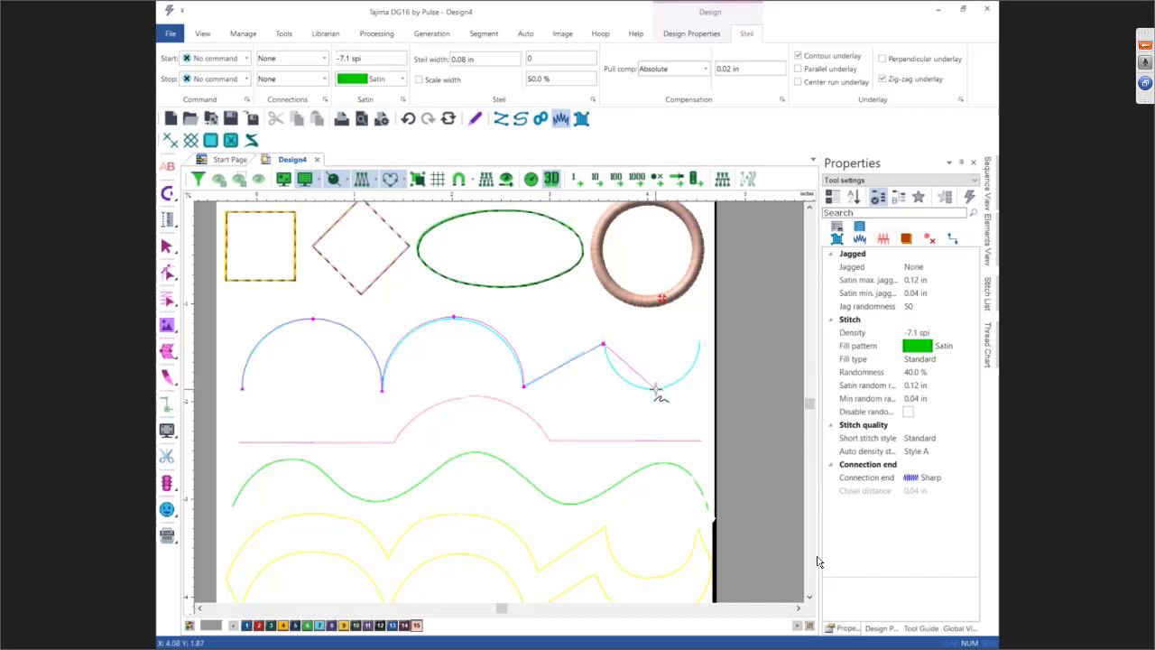
{"action": "left_click", "coordinate": [668, 384]}
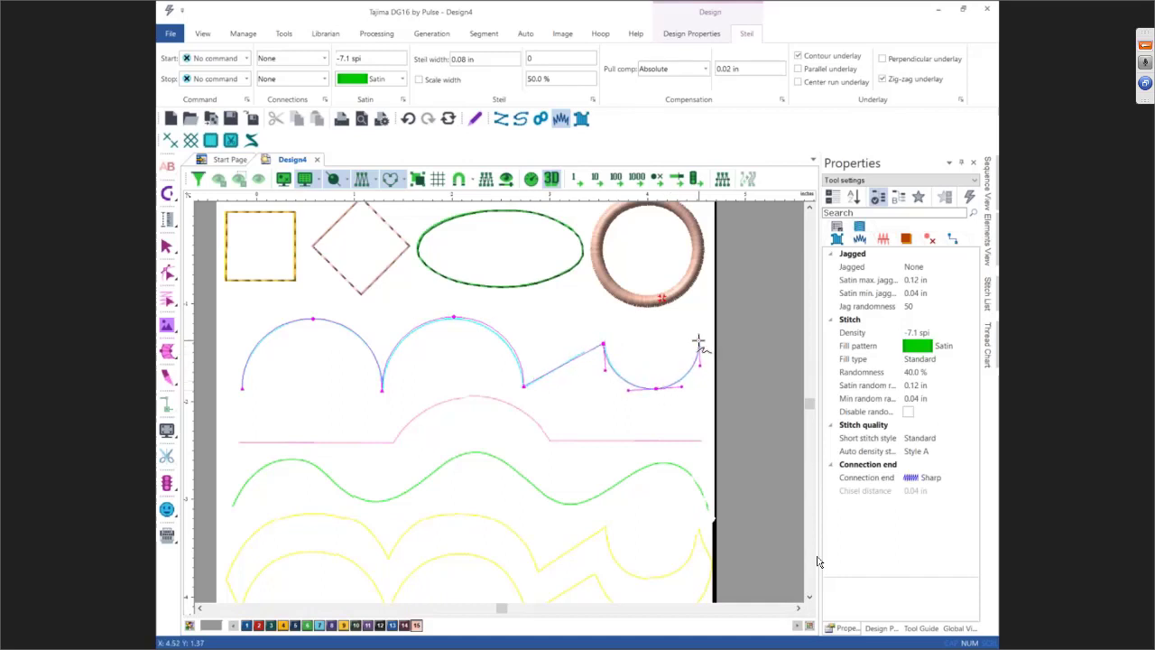
{"action": "left_click", "coordinate": [698, 342]}
{"action": "key", "text": "Return"}
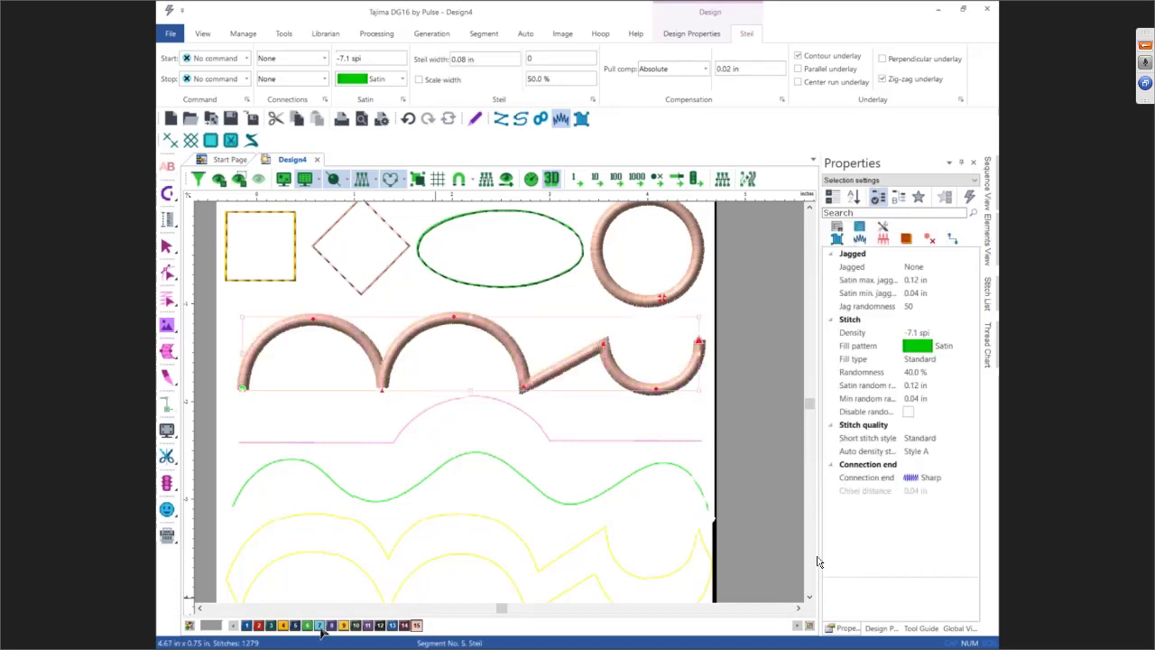
{"action": "key", "text": "Escape"}
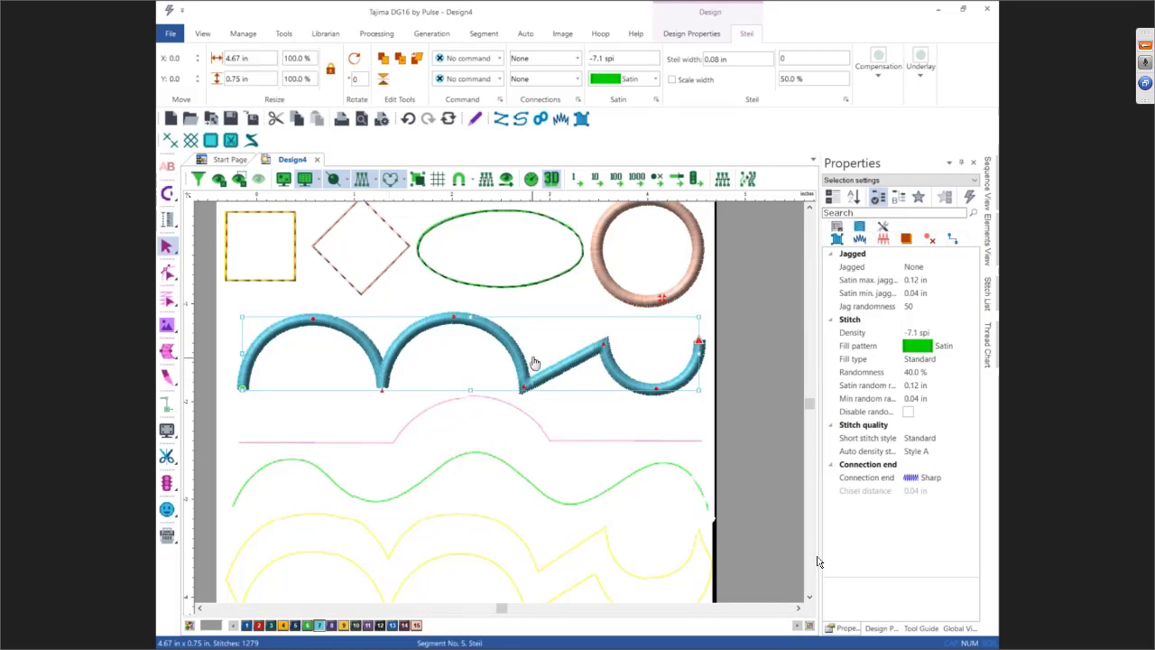
Display the steil properties of the blue arched segment and turn off the 3D stitch display
{"action": "scroll", "coordinate": [538, 356], "scroll_direction": "up", "scroll_amount": 1}
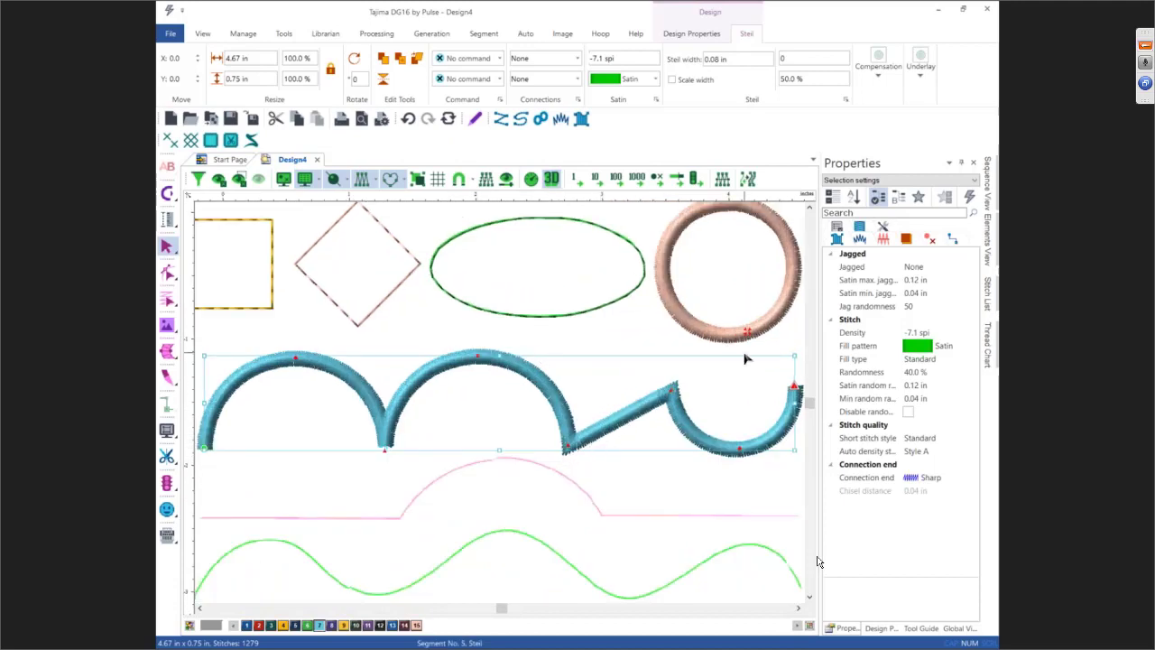
{"action": "left_click", "coordinate": [861, 241]}
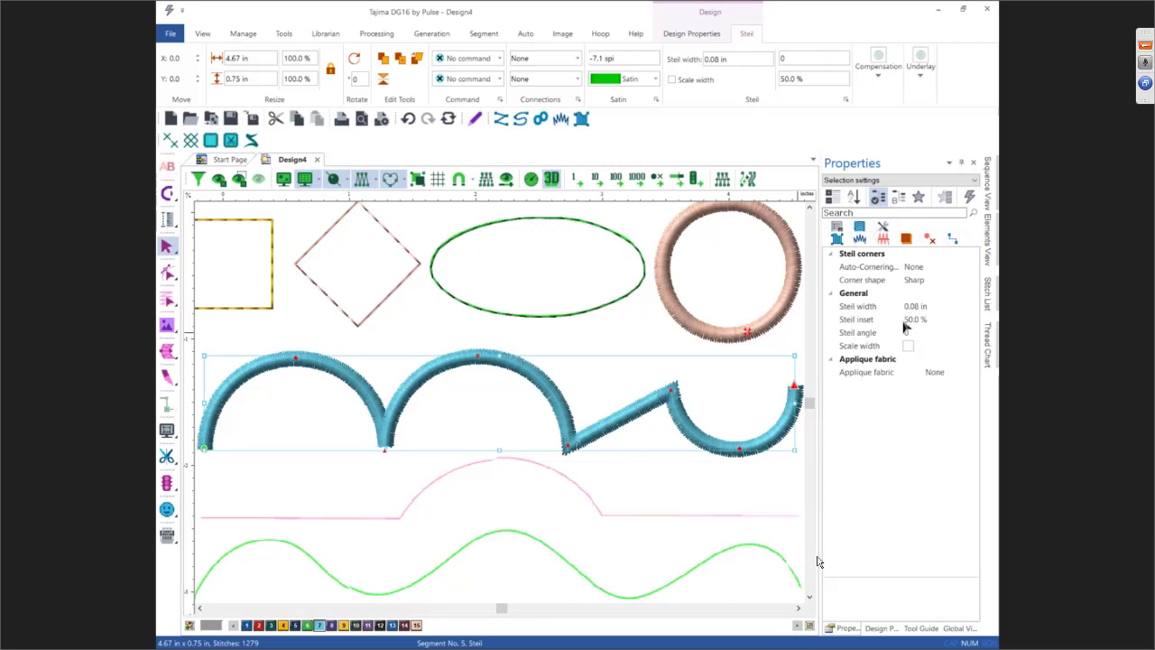
{"action": "left_click", "coordinate": [551, 178]}
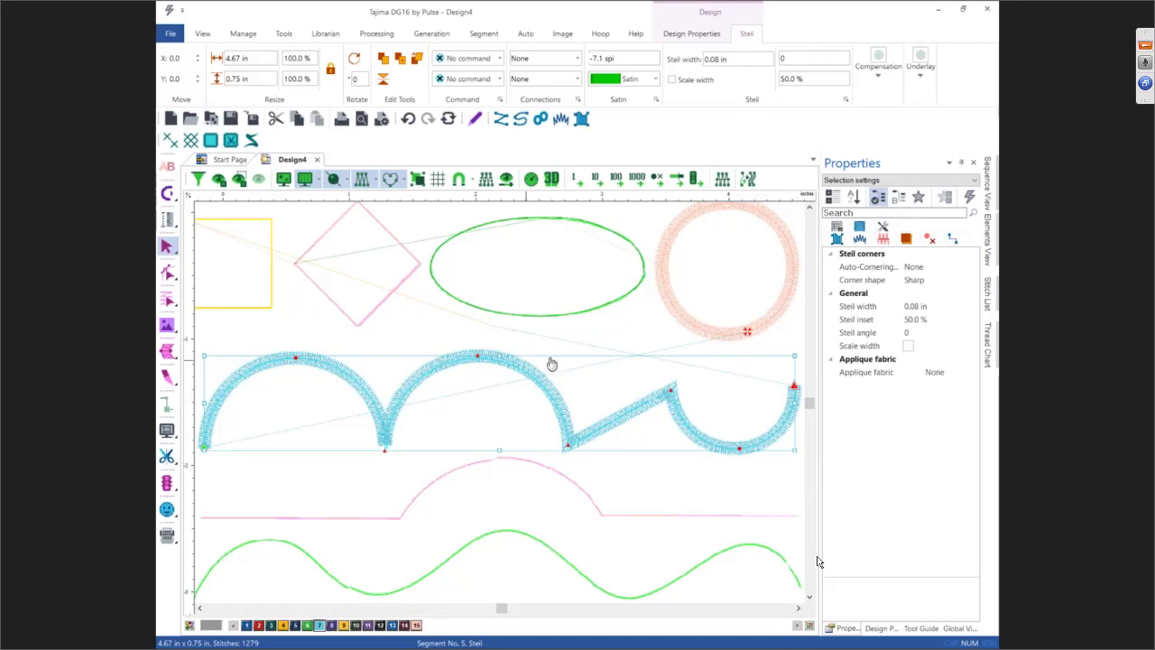
Set the arched segment's steil inset to 90%
{"action": "left_click", "coordinate": [913, 321]}
{"action": "left_click_drag", "start_coordinate": [913, 325], "coordinate": [898, 316]}
{"action": "type", "text": "9"}
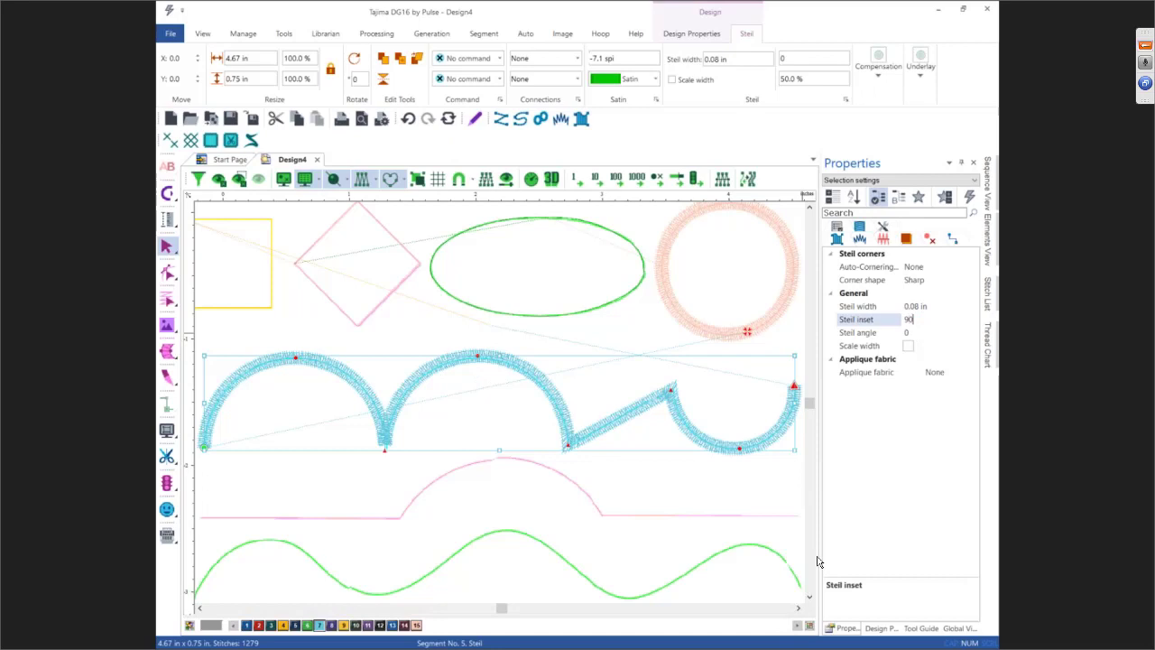
{"action": "key", "text": "Return"}
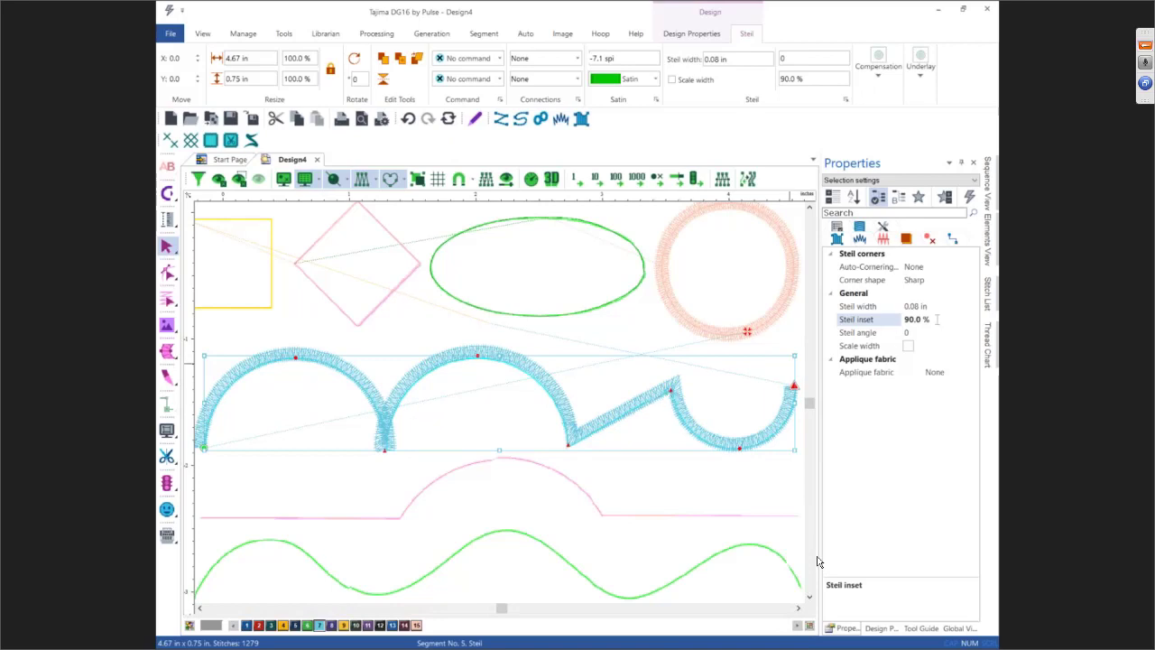
Change the arched segment's steil inset to 10%
{"action": "left_click", "coordinate": [894, 321]}
{"action": "type", "text": "10"}
{"action": "key", "text": "Return"}
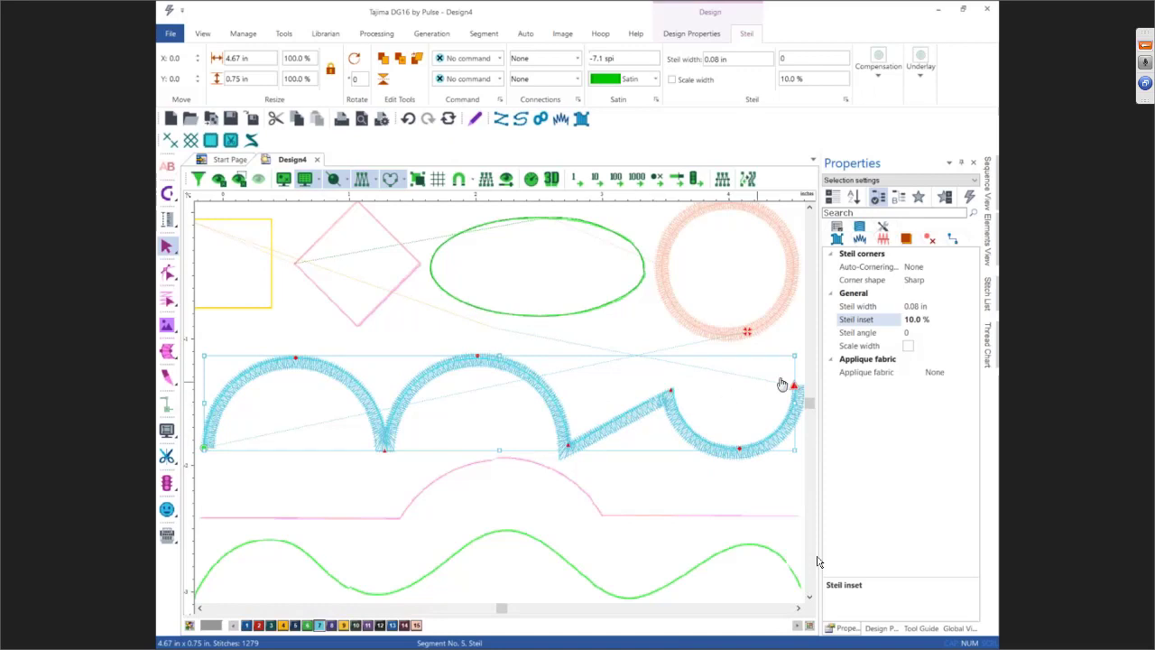
Return the arched segment's steil inset to 50%
{"action": "left_click_drag", "start_coordinate": [936, 318], "coordinate": [893, 320]}
{"action": "type", "text": "80"}
{"action": "left_click_drag", "start_coordinate": [913, 318], "coordinate": [901, 321]}
{"action": "type", "text": "50"}
{"action": "key", "text": "Return"}
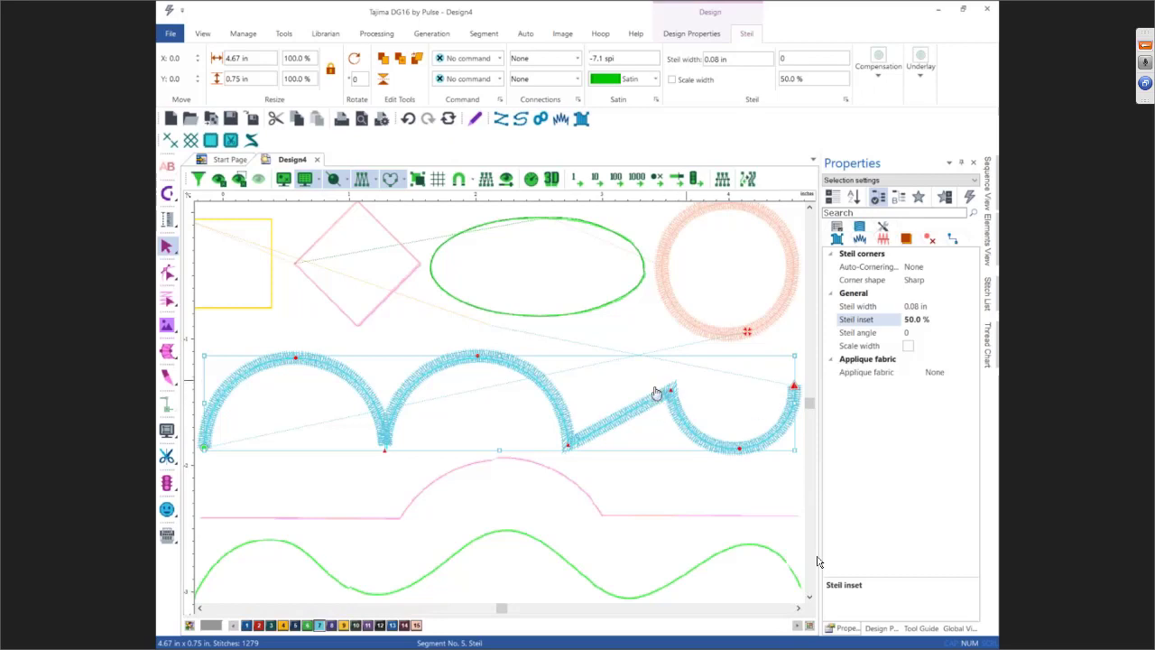
Set the arched segment's steil angle to -25
{"action": "scroll", "coordinate": [473, 366], "scroll_direction": "up", "scroll_amount": 1}
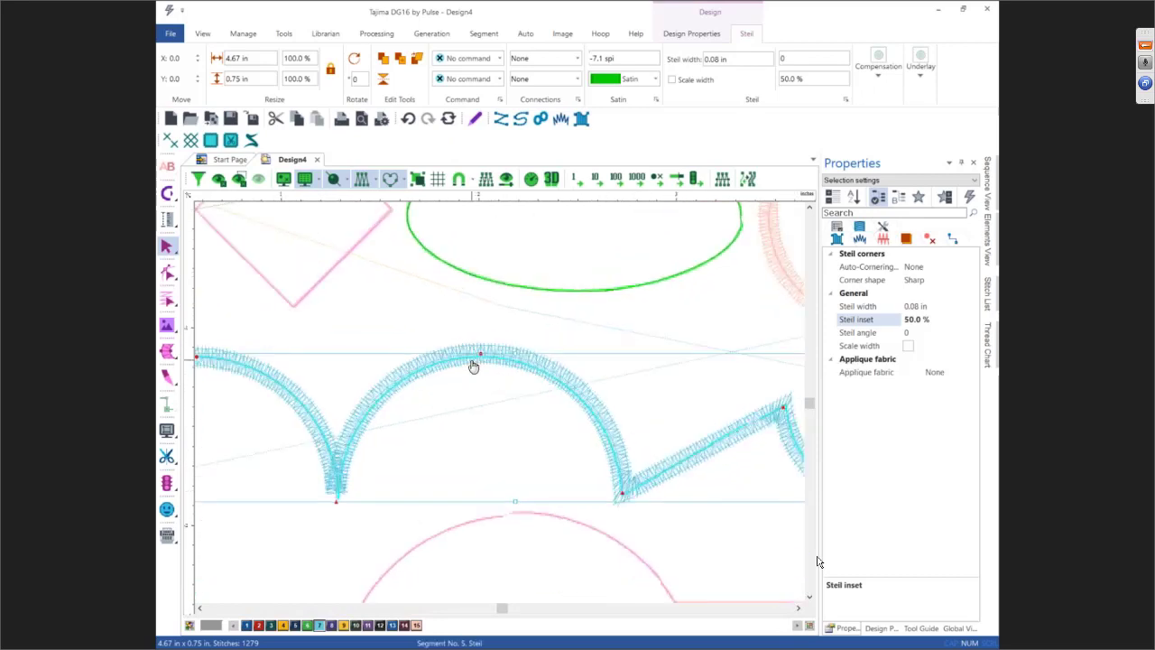
{"action": "scroll", "coordinate": [473, 365], "scroll_direction": "up", "scroll_amount": 1}
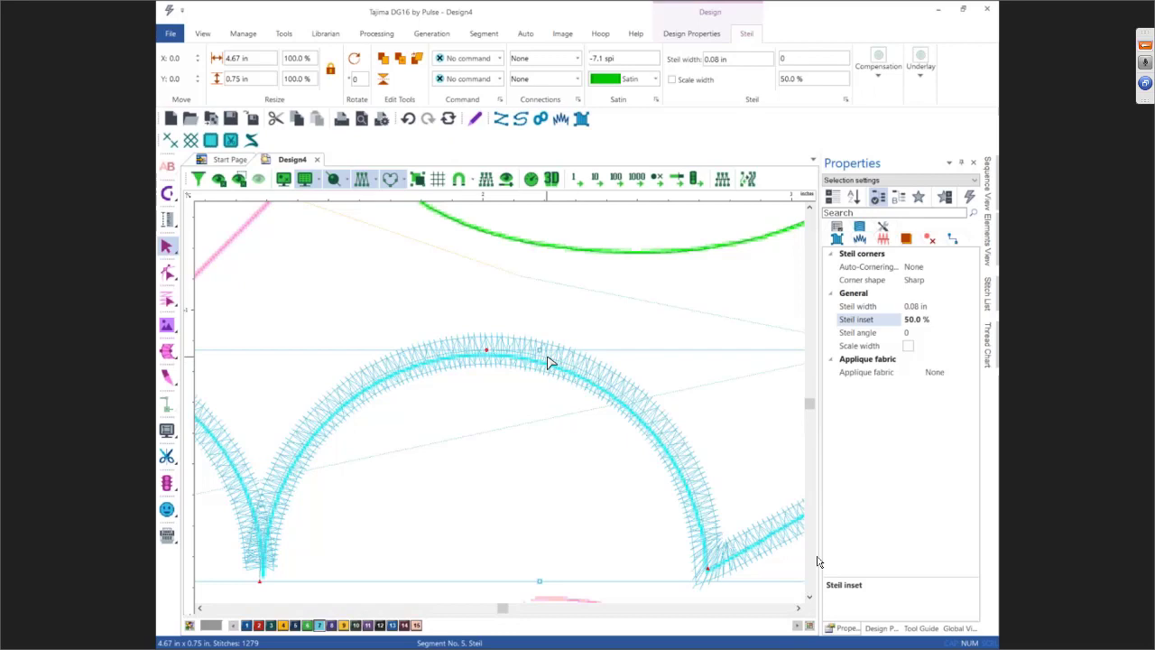
{"action": "left_click", "coordinate": [906, 333]}
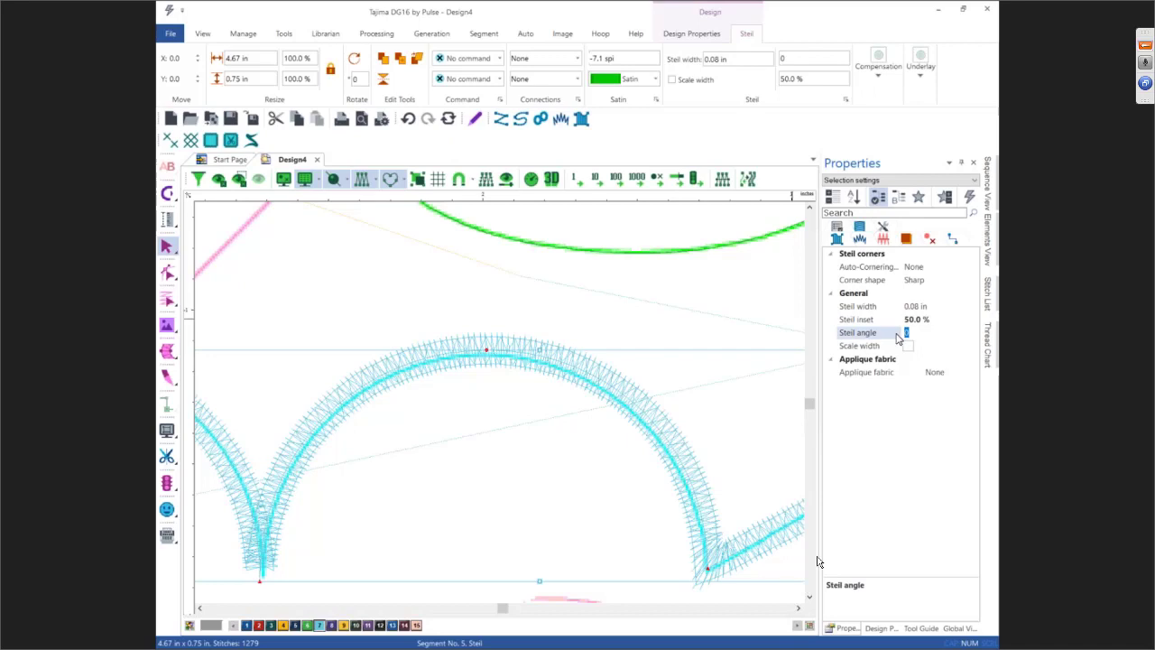
{"action": "key", "text": "BackSpace"}
{"action": "type", "text": "-25"}
{"action": "key", "text": "Return"}
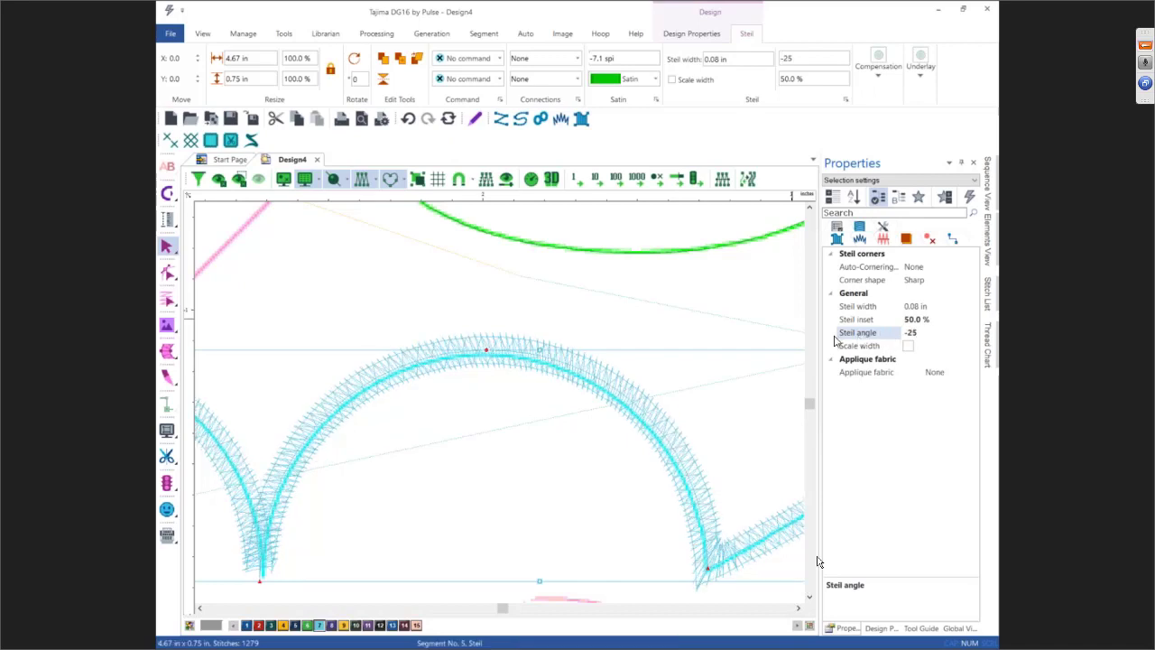
Change the arched segment's steil angle to 25
{"action": "scroll", "coordinate": [458, 359], "scroll_direction": "up", "scroll_amount": 3}
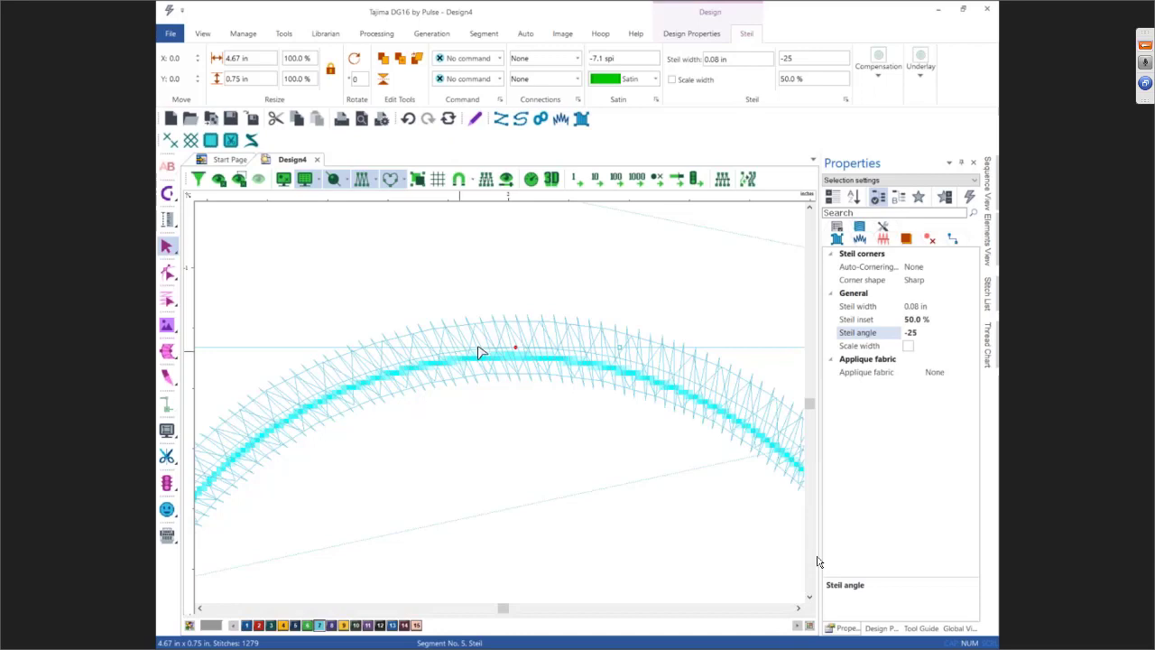
{"action": "left_click", "coordinate": [912, 332]}
{"action": "type", "text": "25"}
{"action": "key", "text": "Return"}
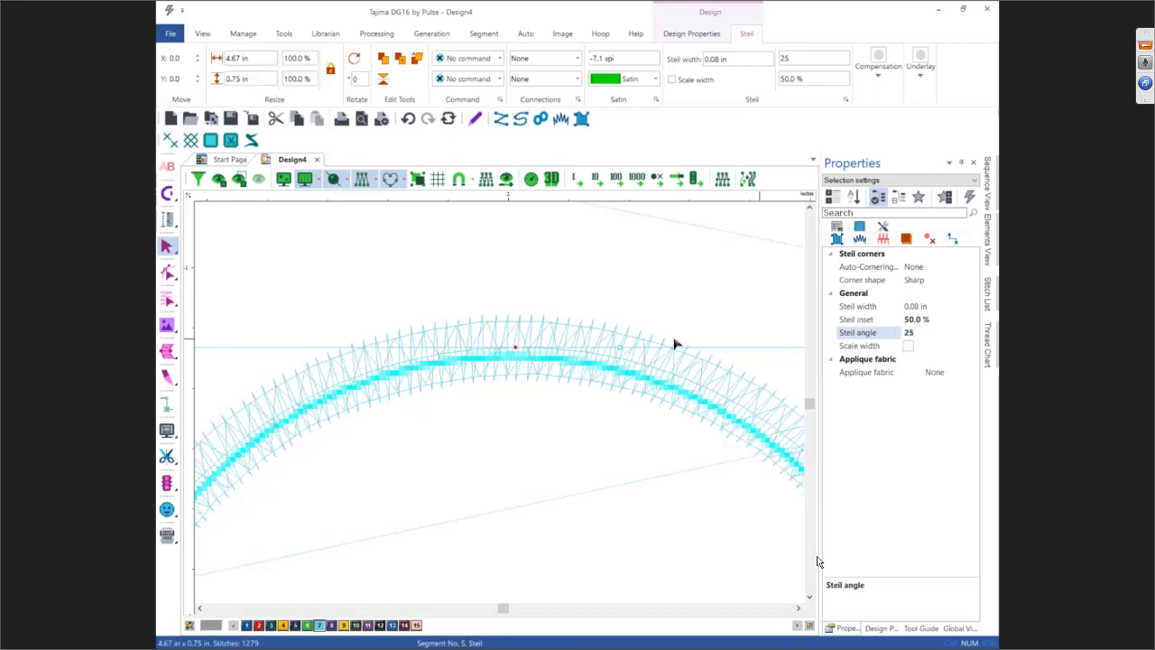
Reset the arched segment's steil angle to 0
{"action": "left_click", "coordinate": [913, 333]}
{"action": "type", "text": "0"}
{"action": "key", "text": "Return"}
Set the arched segment's auto-cornering type to Auto for the sharp corners at the ends of its diagonal
{"action": "scroll", "coordinate": [520, 357], "scroll_direction": "down", "scroll_amount": 3}
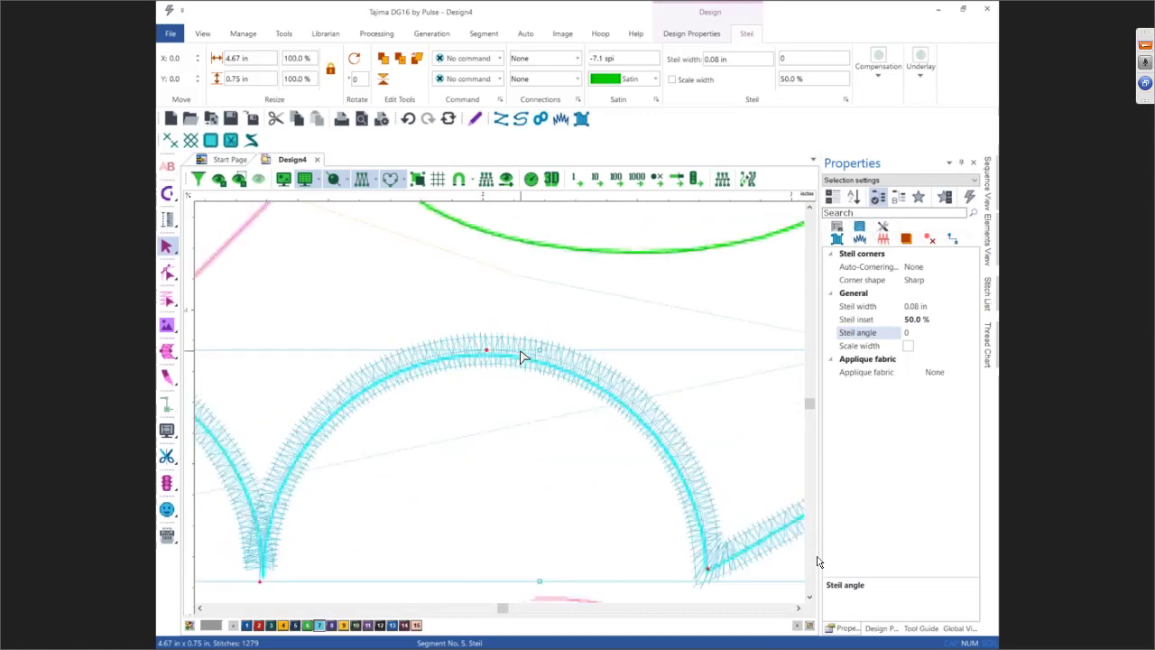
{"action": "scroll", "coordinate": [520, 358], "scroll_direction": "down", "scroll_amount": 1}
{"action": "scroll", "coordinate": [520, 357], "scroll_direction": "down", "scroll_amount": 2}
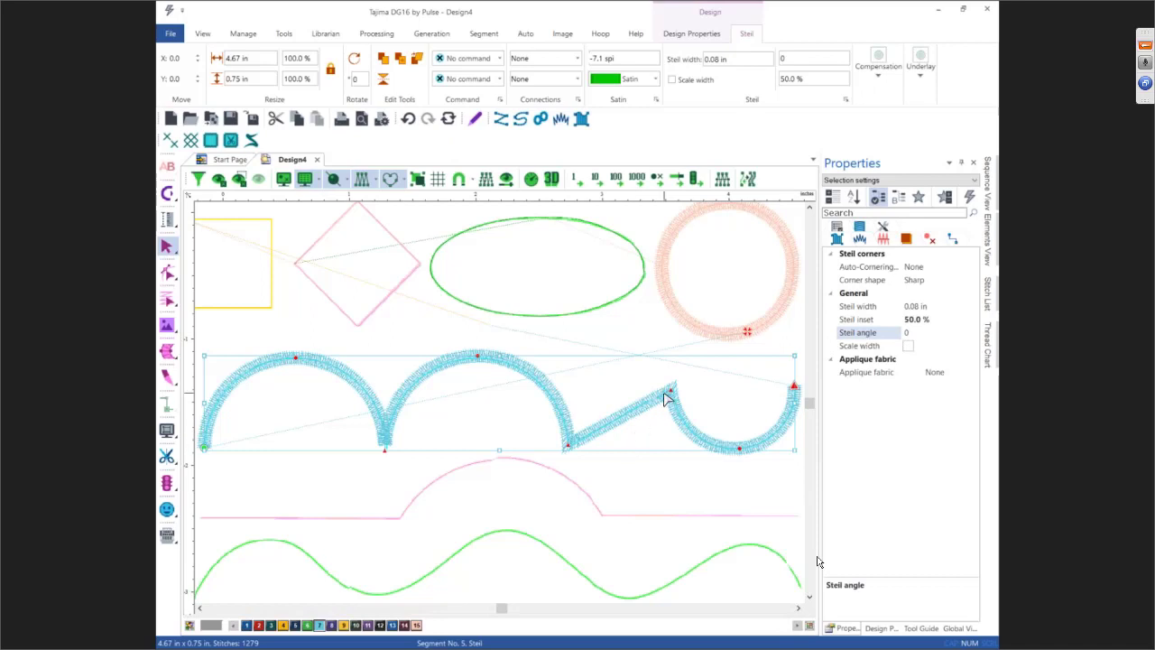
{"action": "scroll", "coordinate": [665, 398], "scroll_direction": "up", "scroll_amount": 1}
{"action": "scroll", "coordinate": [665, 398], "scroll_direction": "up", "scroll_amount": 1}
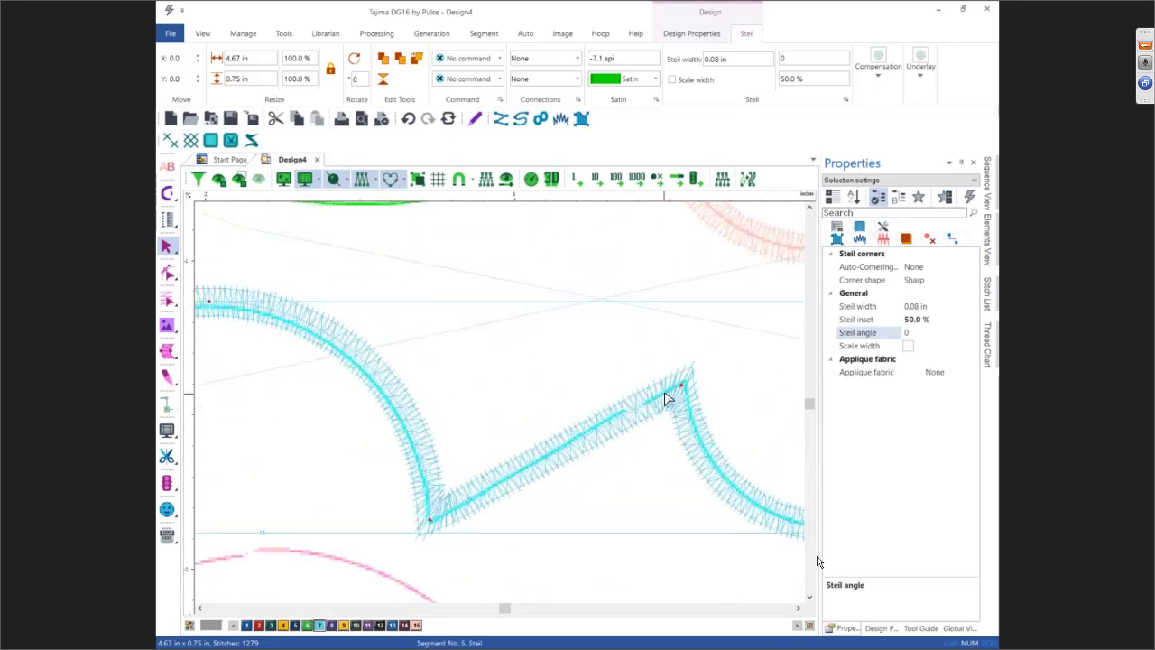
{"action": "left_click", "coordinate": [914, 268]}
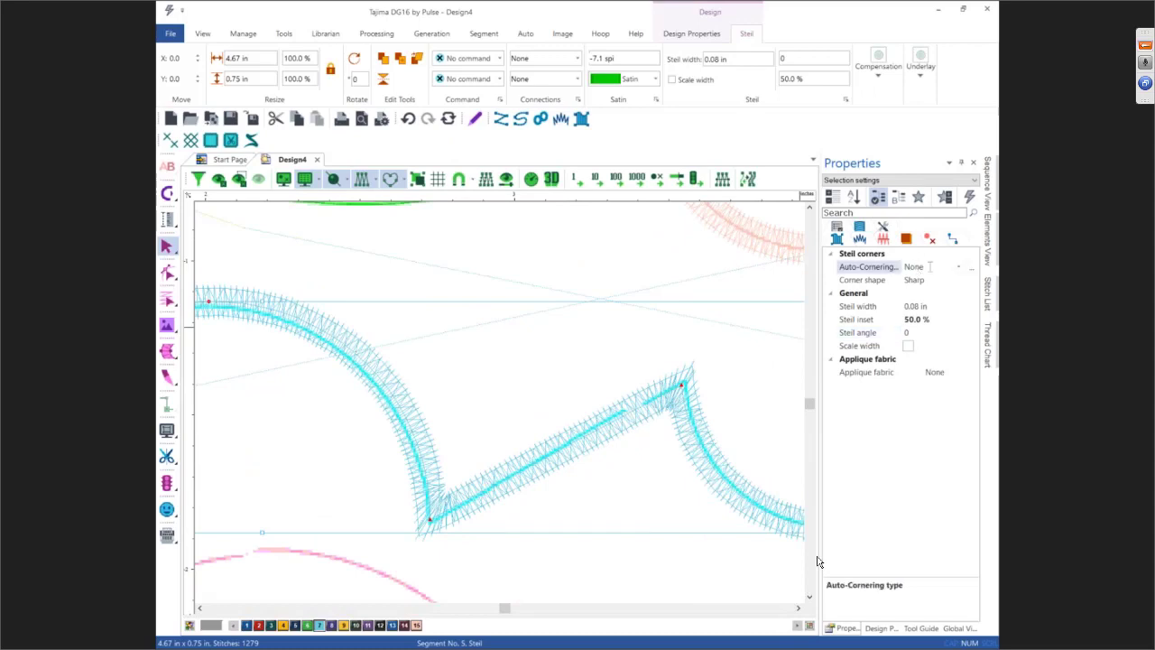
{"action": "left_click", "coordinate": [958, 267]}
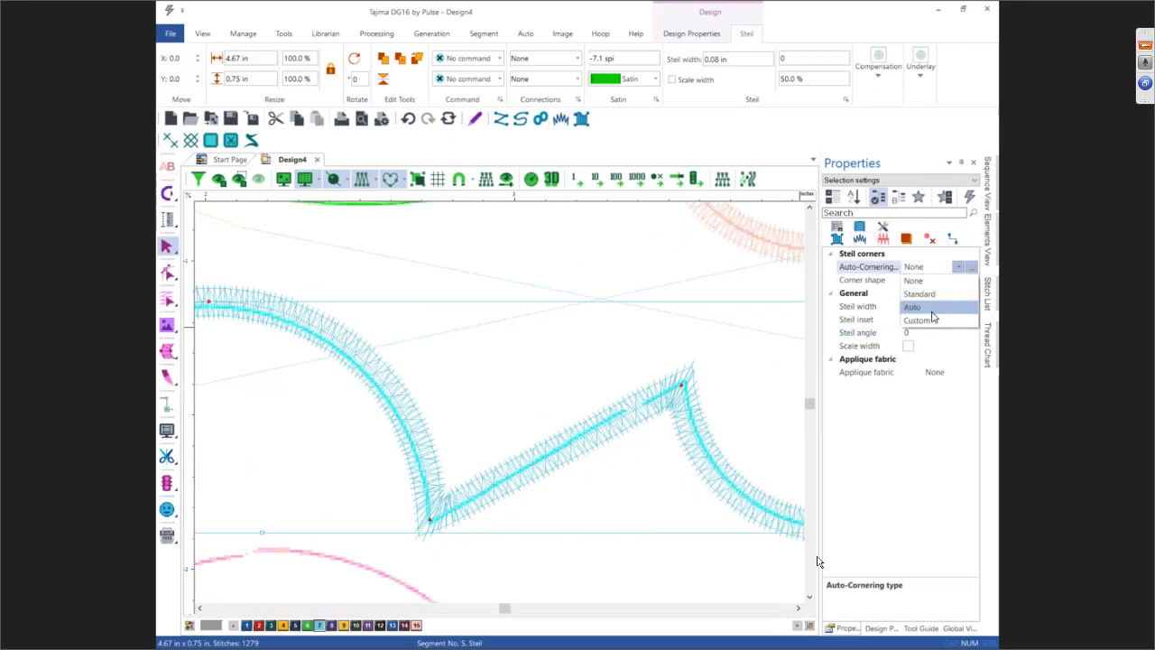
{"action": "left_click", "coordinate": [927, 307]}
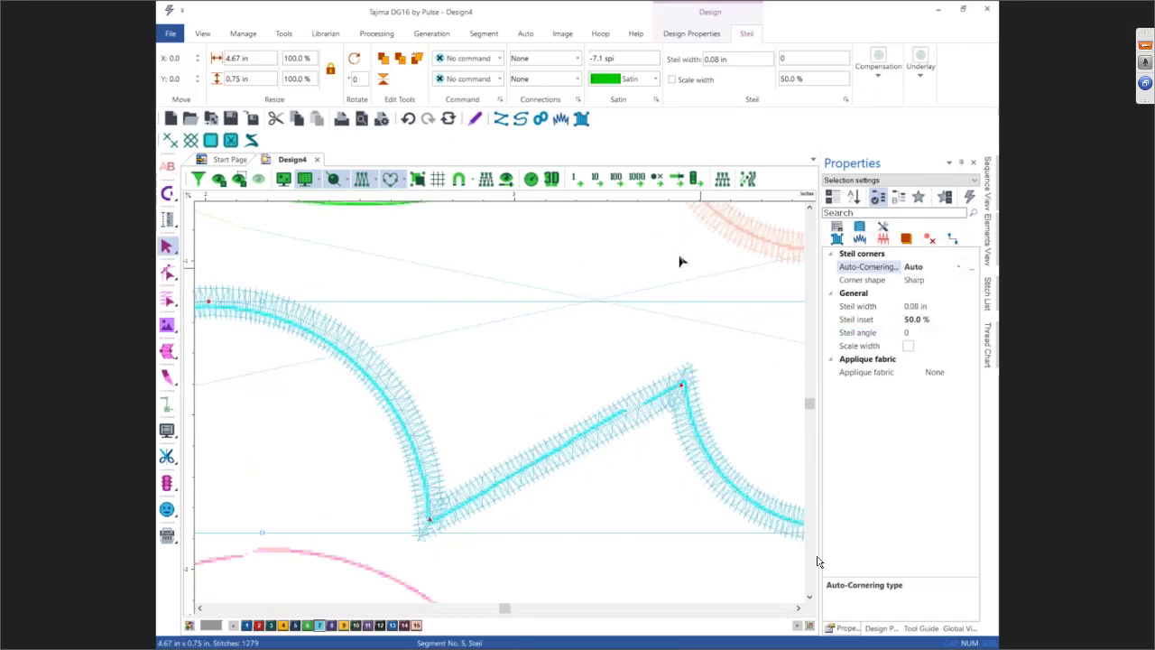
Turn on the 3D stitch preview and set the arched segment's corner shape to Bevel
{"action": "left_click", "coordinate": [551, 179]}
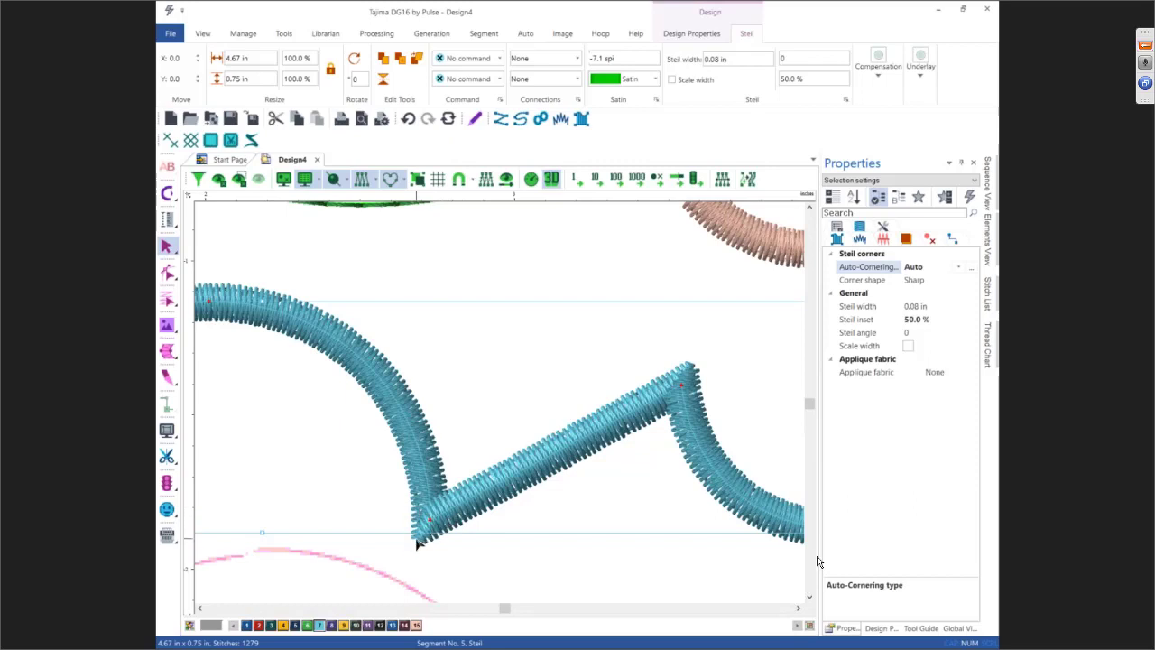
{"action": "left_click", "coordinate": [916, 283]}
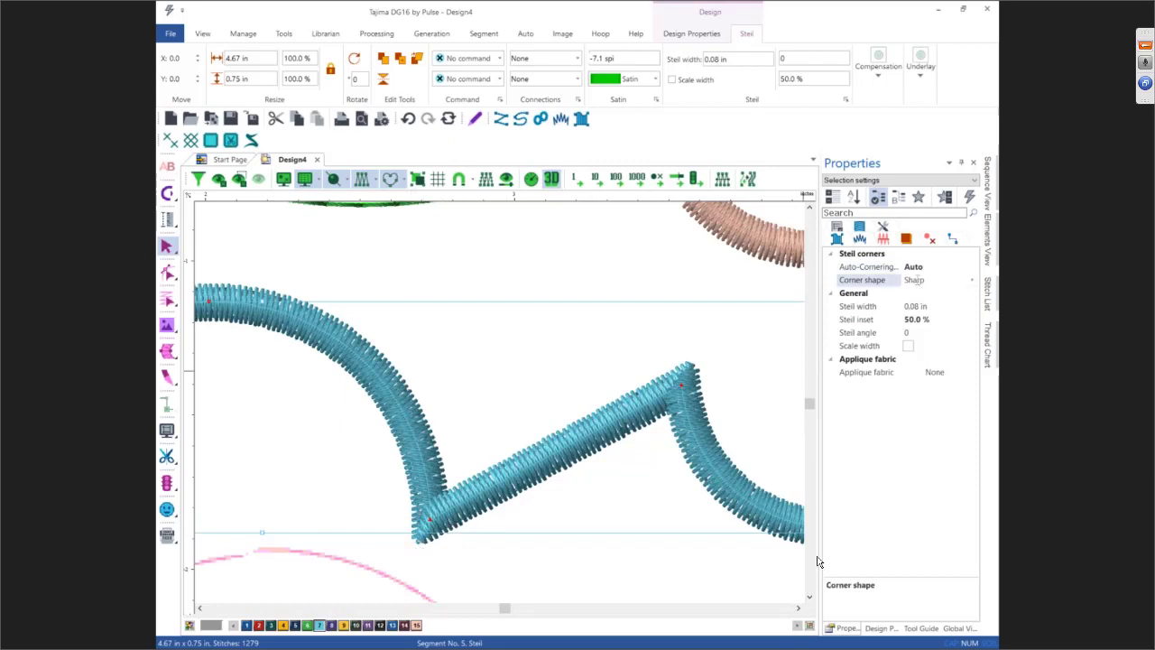
{"action": "left_click", "coordinate": [971, 280]}
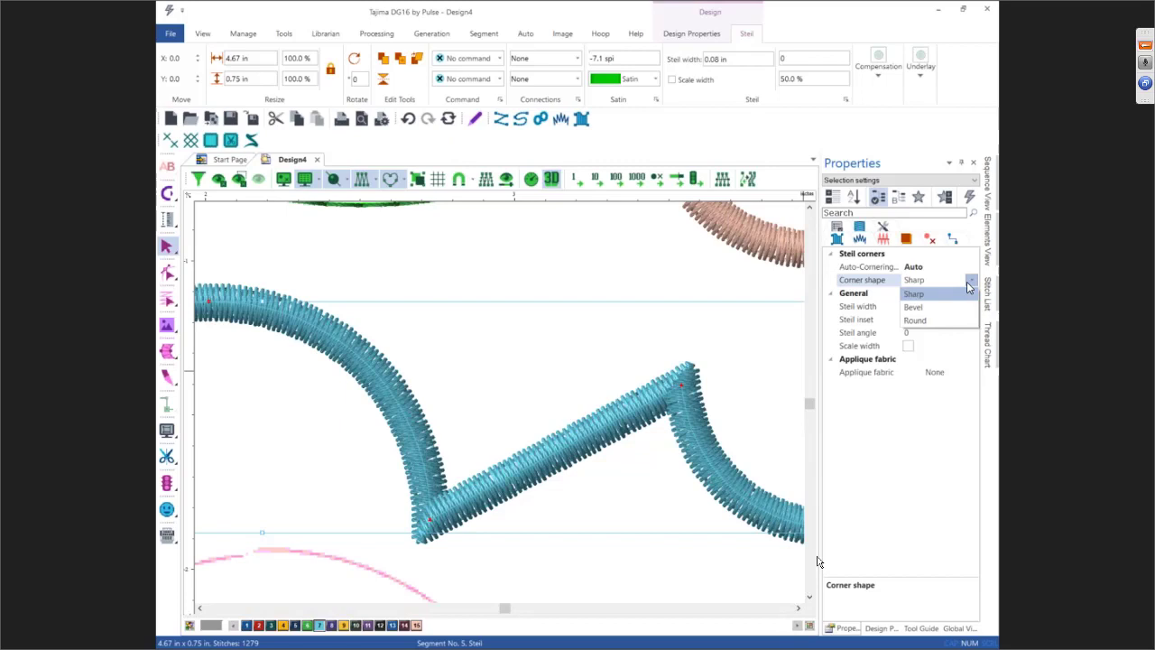
{"action": "left_click", "coordinate": [926, 311]}
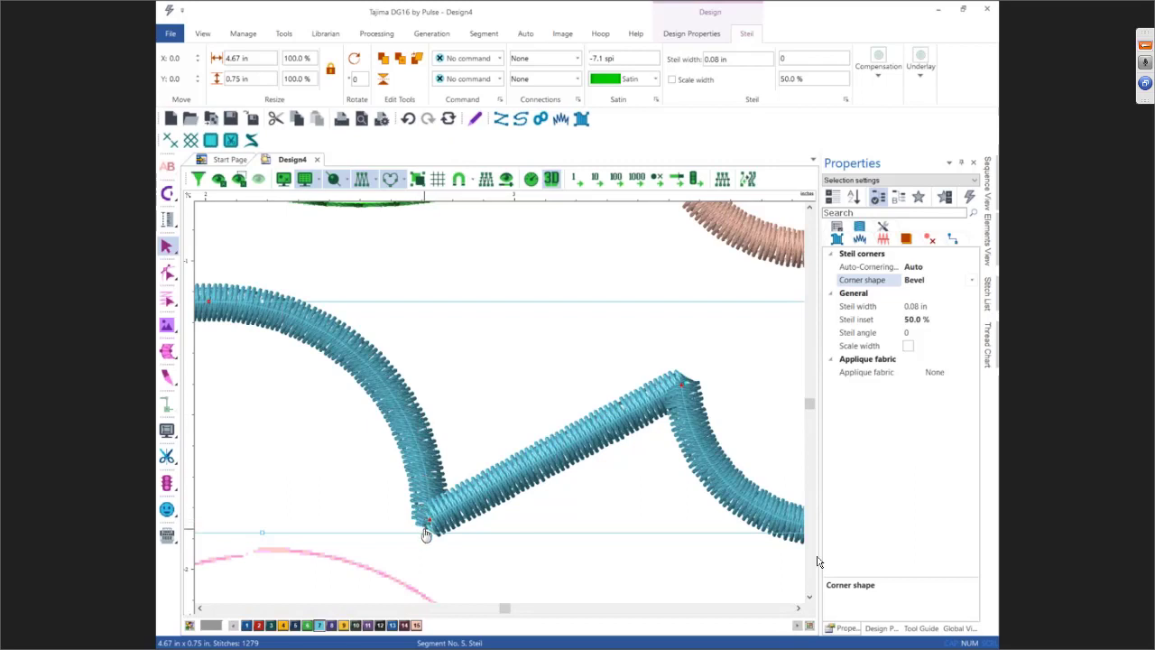
Compare the Round and Sharp corner shapes on the arched segment, finishing on Round
{"action": "left_click", "coordinate": [970, 279]}
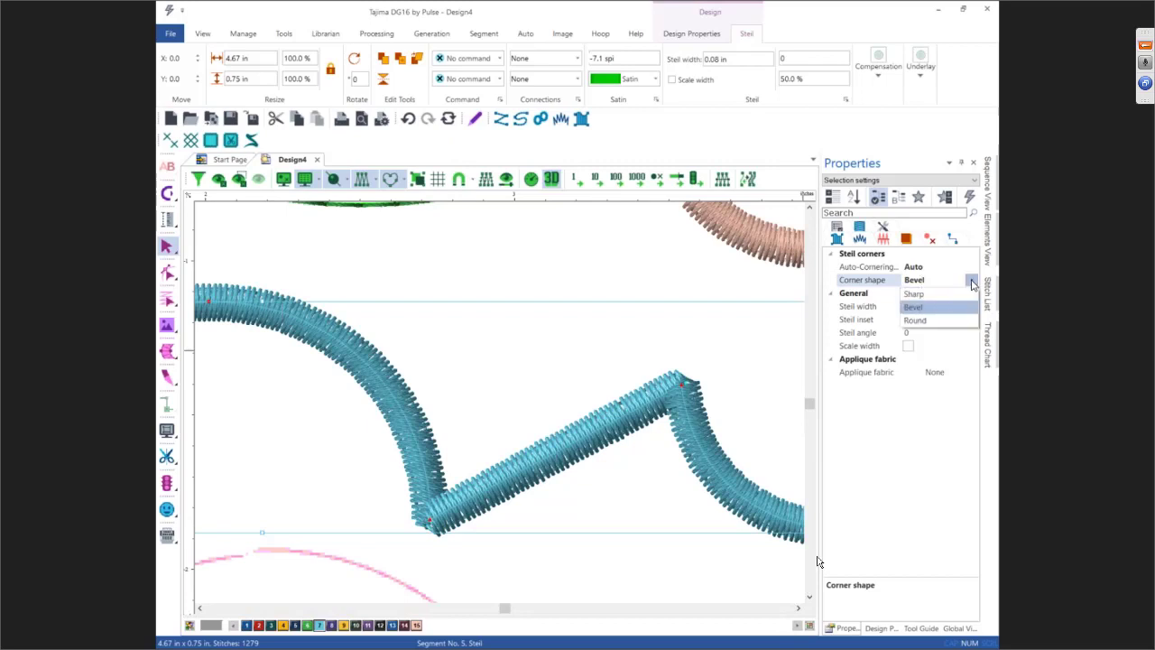
{"action": "left_click", "coordinate": [915, 321]}
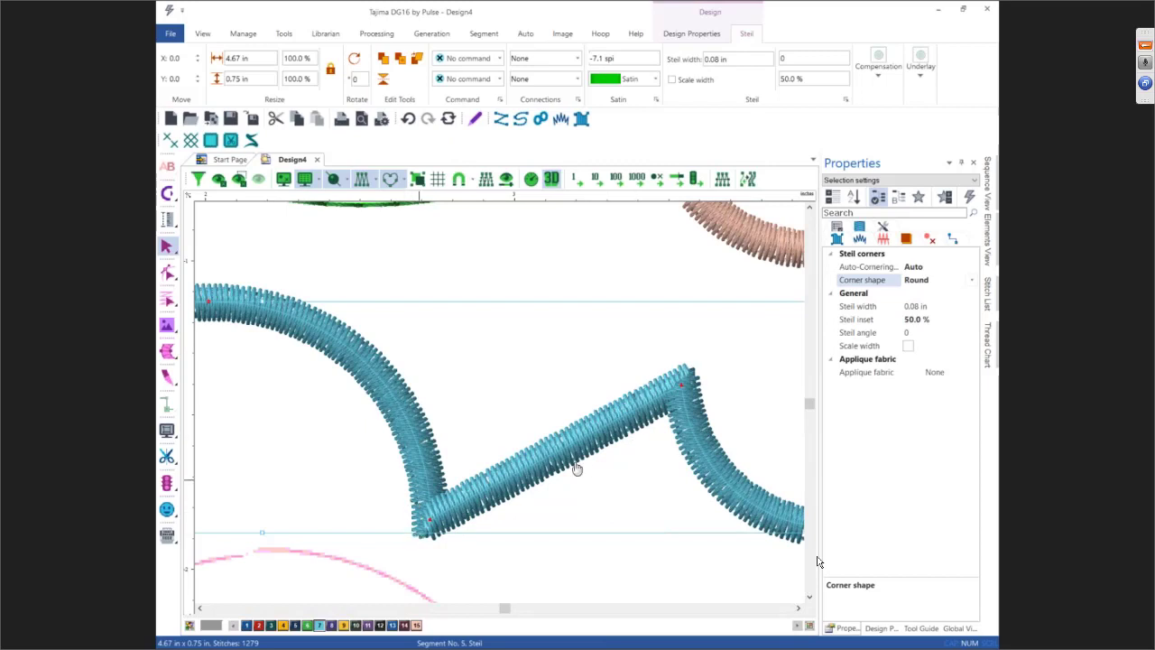
{"action": "left_click", "coordinate": [971, 280]}
{"action": "left_click", "coordinate": [929, 295]}
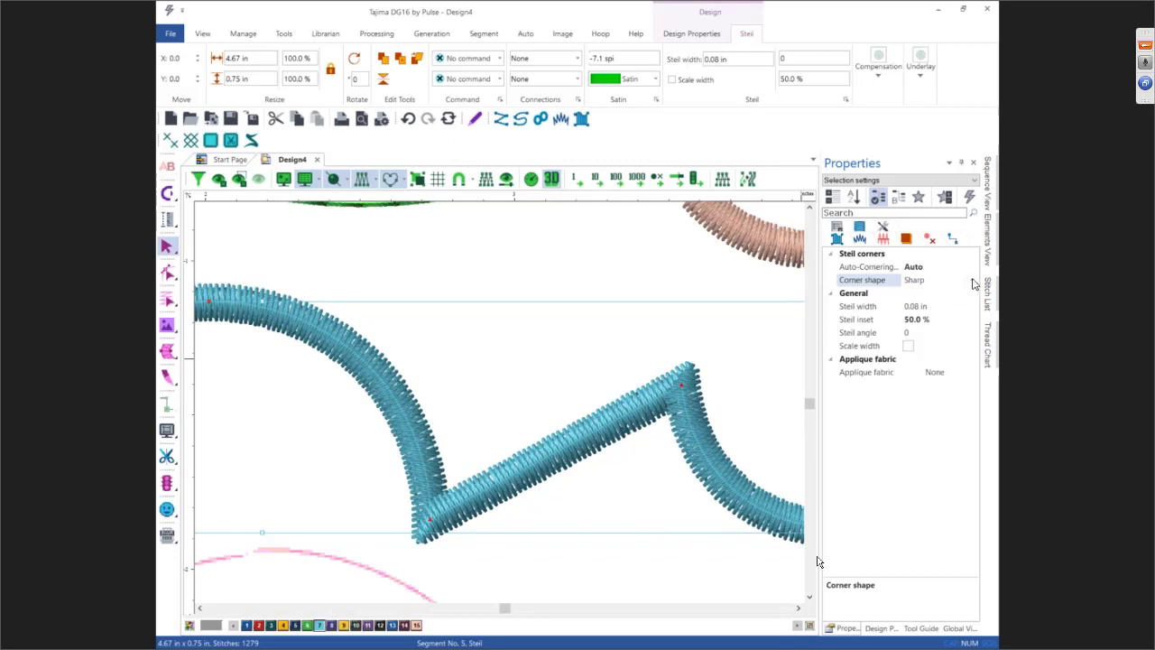
{"action": "left_click", "coordinate": [972, 280]}
{"action": "left_click", "coordinate": [929, 320]}
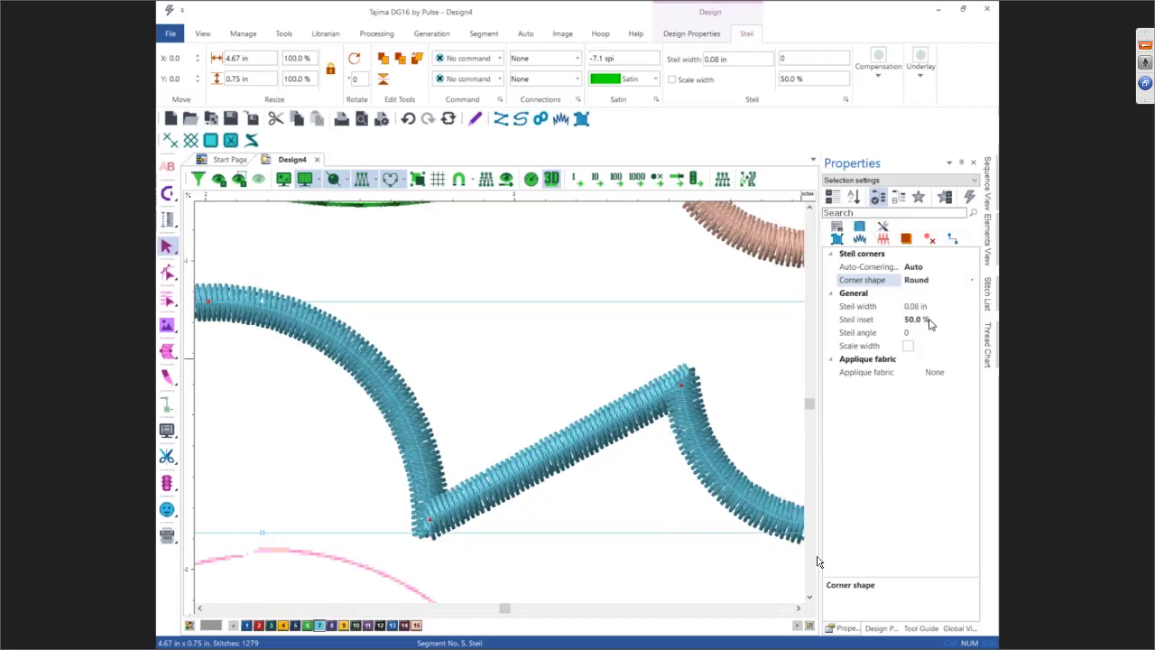
Set the arched segment's corner shape back to Sharp and turn off the 3D stitch preview
{"action": "left_click", "coordinate": [972, 281]}
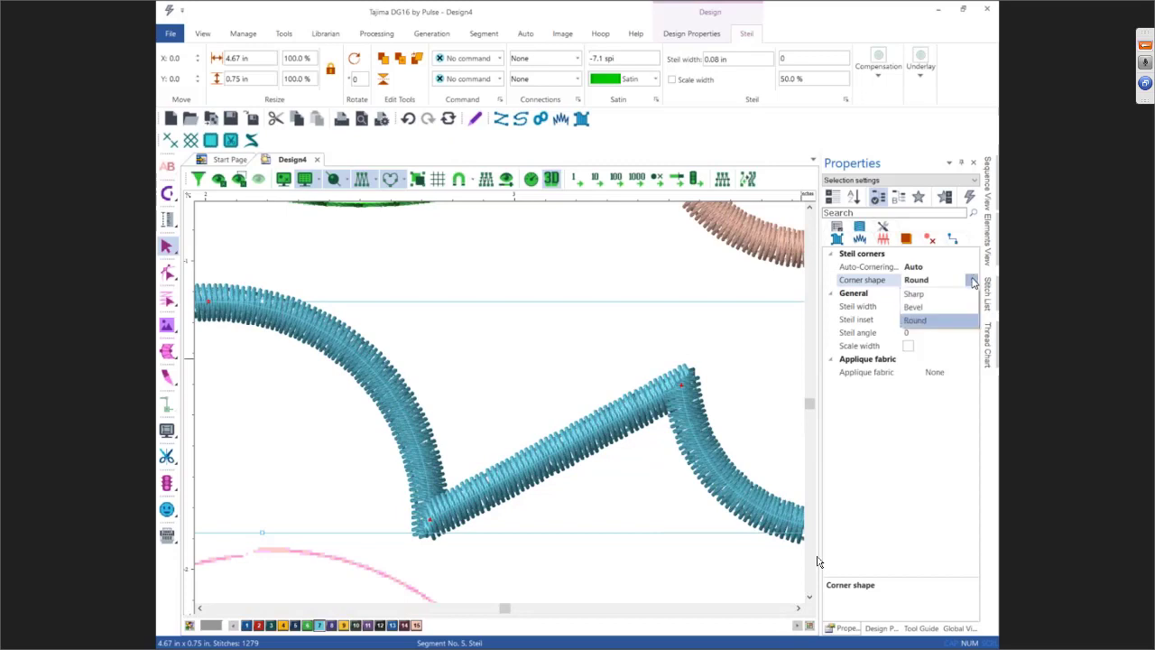
{"action": "left_click", "coordinate": [941, 295]}
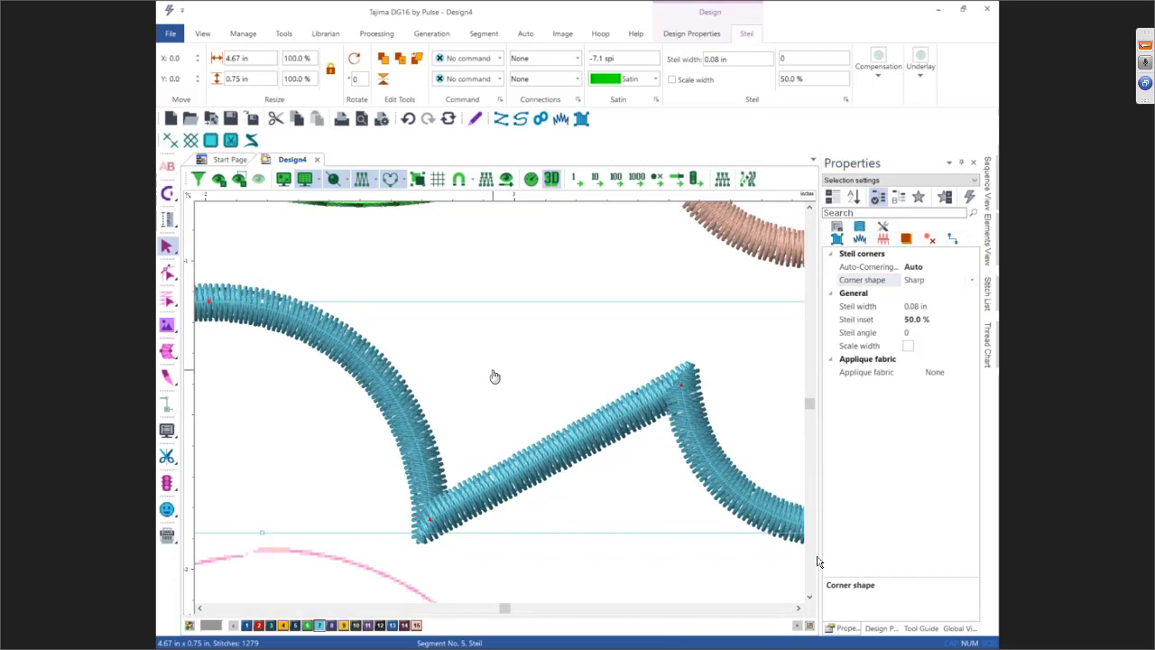
{"action": "scroll", "coordinate": [495, 376], "scroll_direction": "down", "scroll_amount": 3}
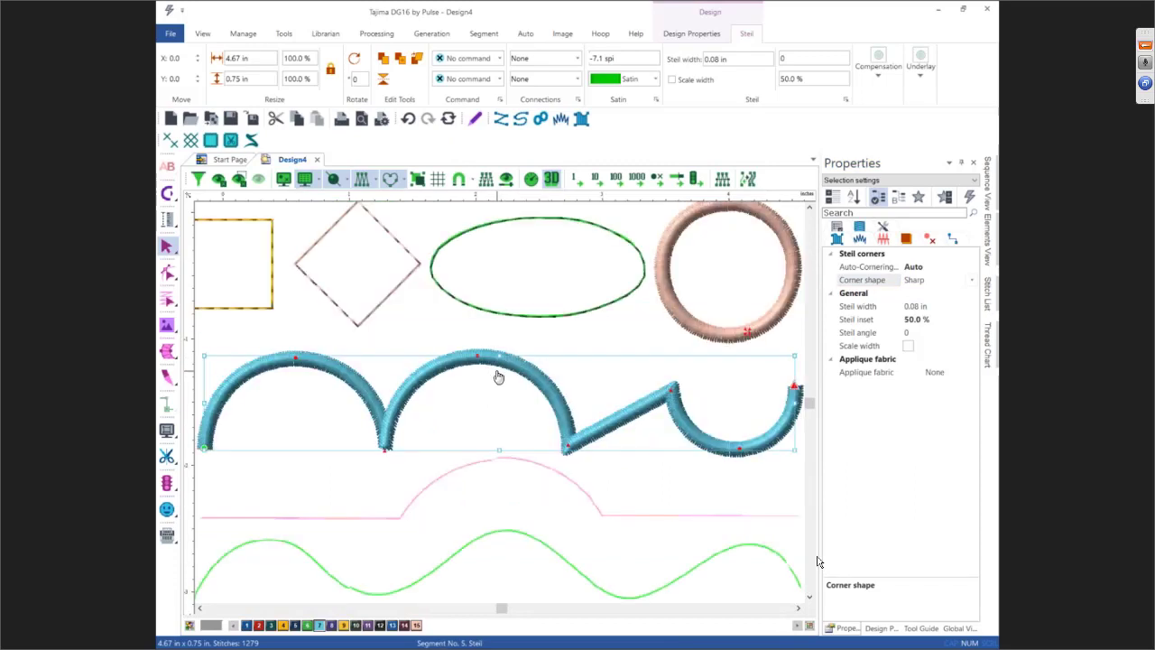
{"action": "left_click", "coordinate": [552, 178]}
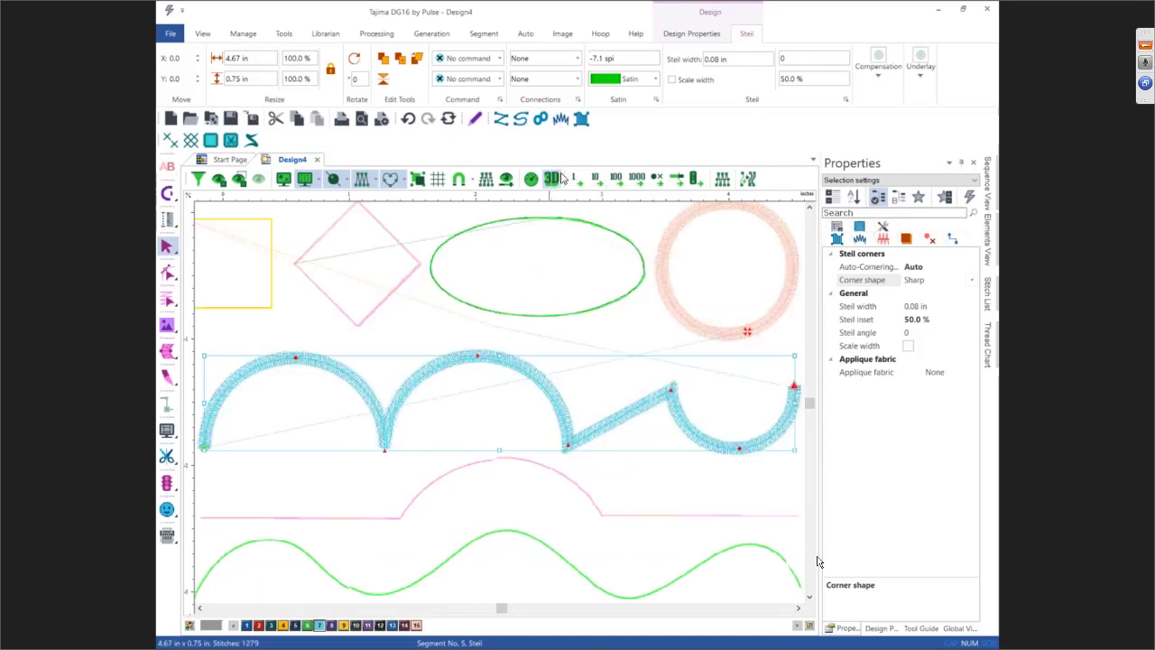
Give the arched segment Basic start and end locks and a Trim stop command, then deselect it
{"action": "left_click", "coordinate": [575, 79]}
{"action": "left_click", "coordinate": [547, 117]}
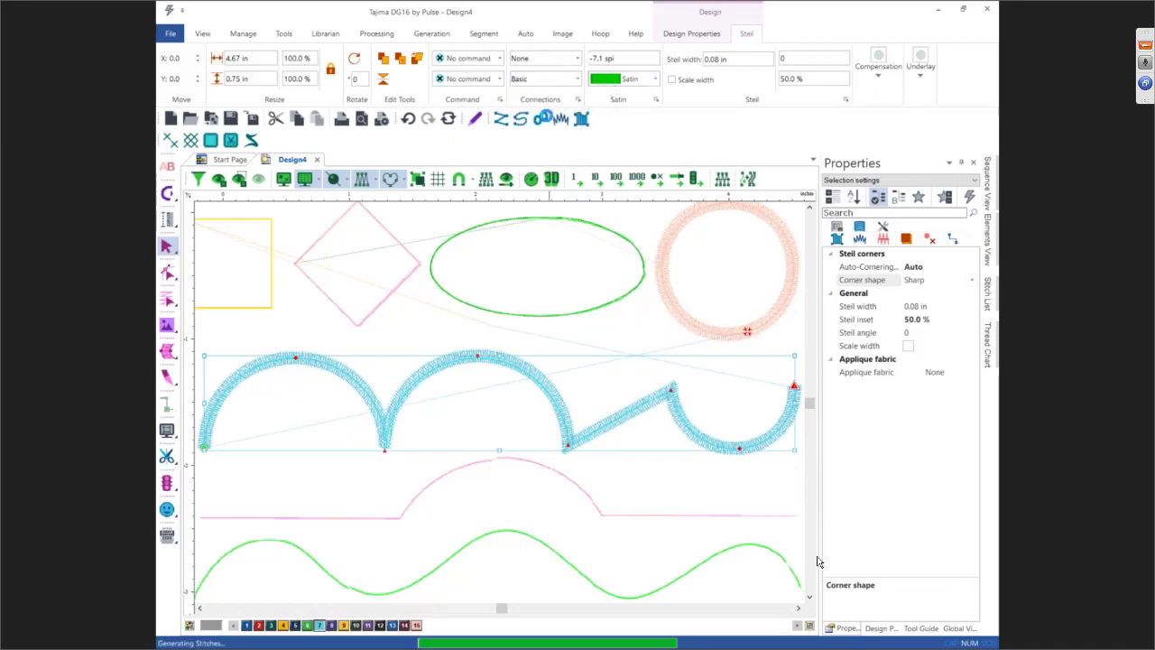
{"action": "left_click", "coordinate": [546, 60]}
{"action": "left_click", "coordinate": [547, 97]}
{"action": "left_click", "coordinate": [492, 80]}
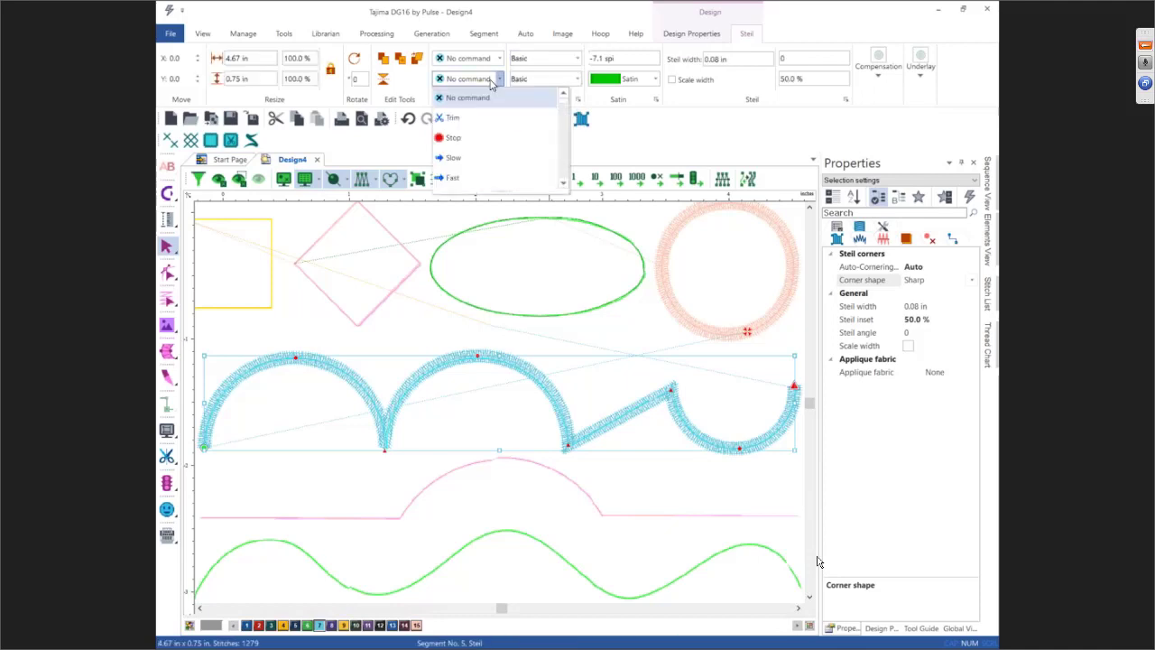
{"action": "left_click", "coordinate": [472, 117]}
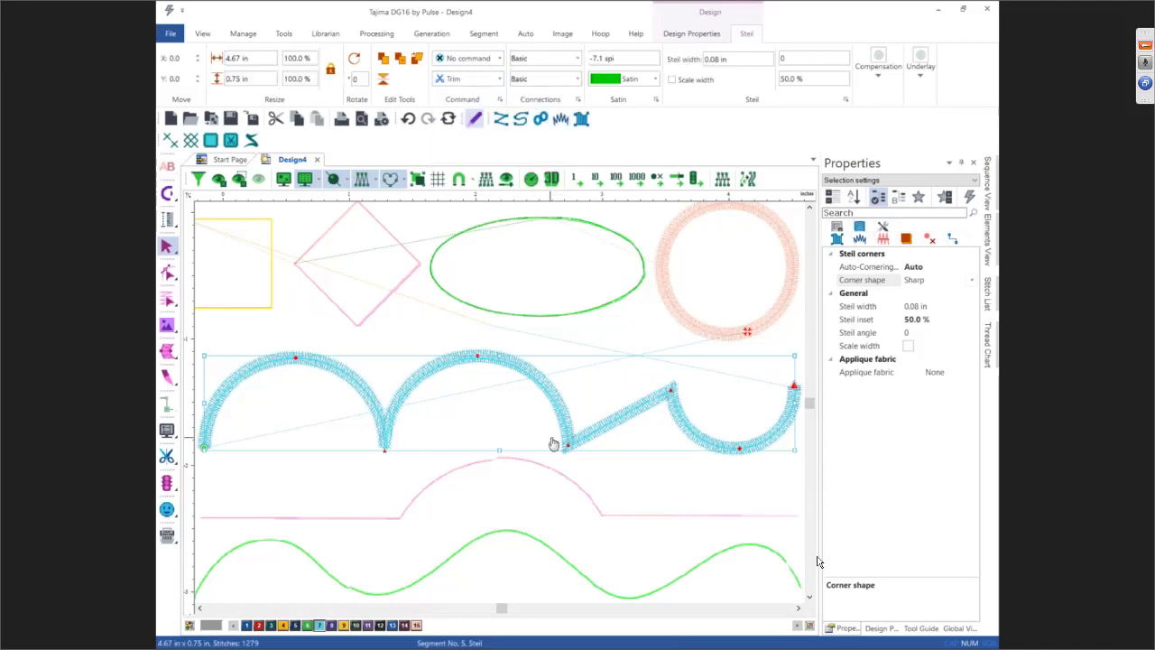
{"action": "left_click", "coordinate": [591, 543]}
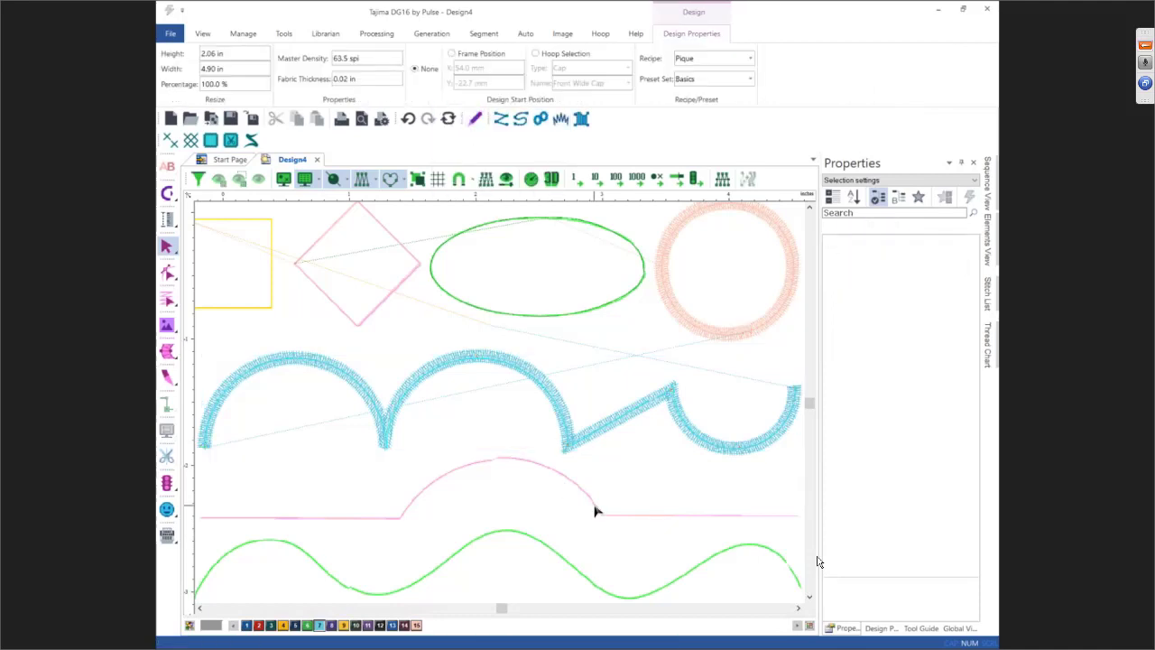
Digitize the pink line with the central arch as a steil segment from its right end to its left end, curving over the arch's peak
{"action": "scroll", "coordinate": [595, 511], "scroll_direction": "down", "scroll_amount": 1}
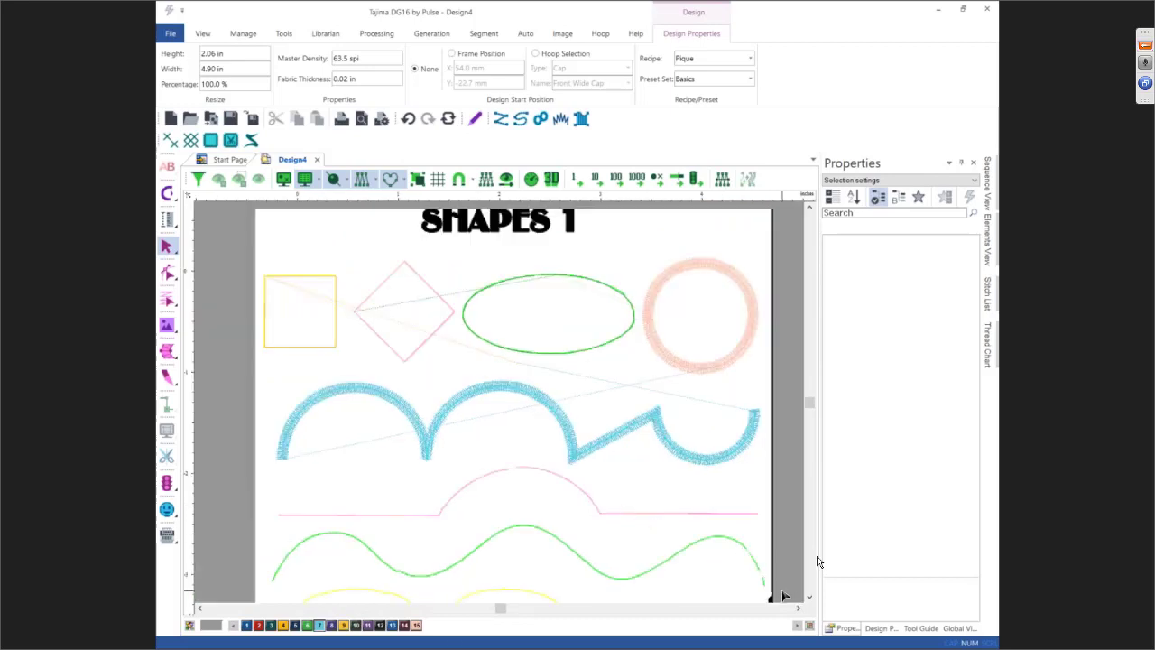
{"action": "left_click", "coordinate": [809, 596]}
{"action": "left_click", "coordinate": [810, 596]}
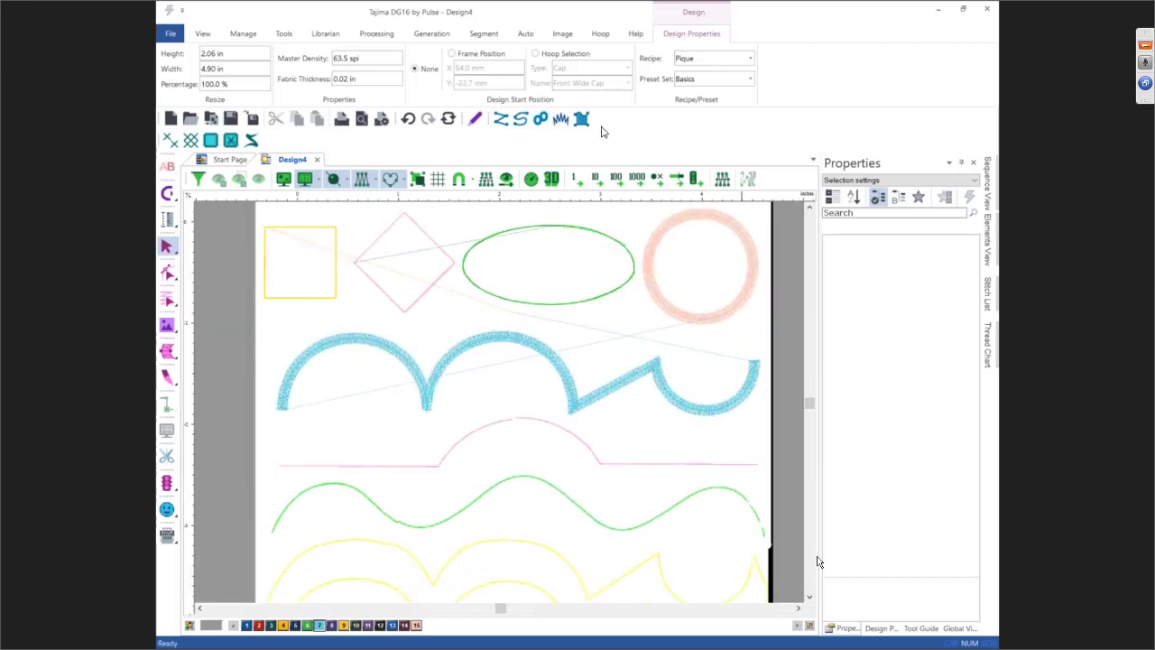
{"action": "left_click", "coordinate": [560, 118]}
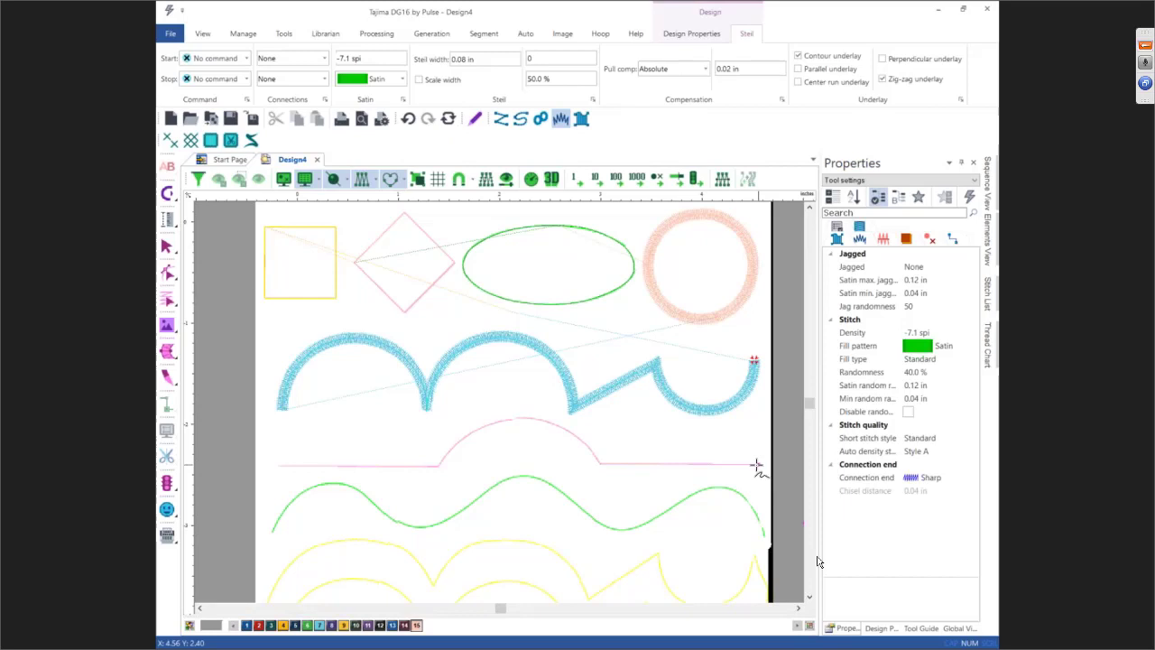
{"action": "left_click", "coordinate": [757, 464]}
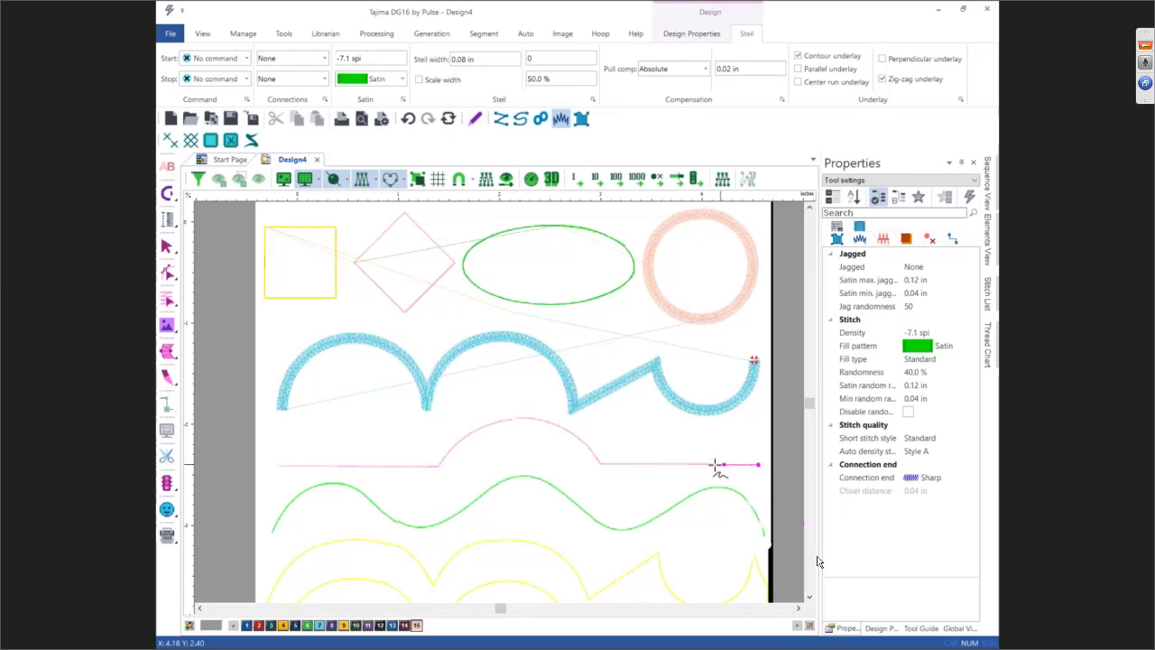
{"action": "left_click", "coordinate": [600, 464]}
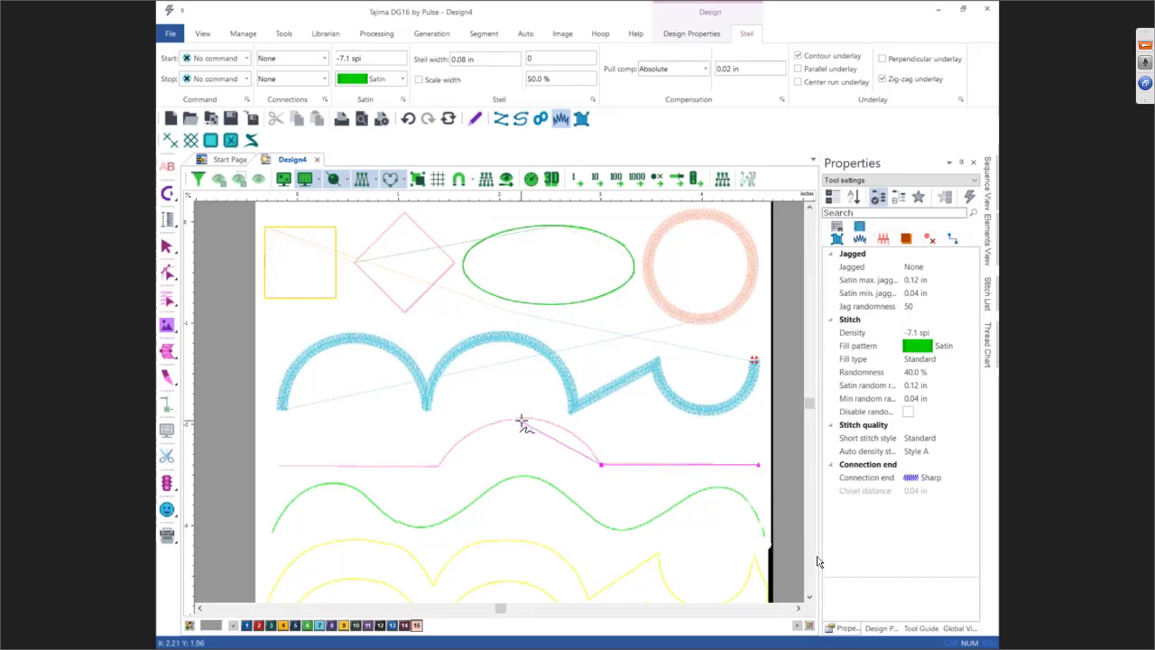
{"action": "right_click", "coordinate": [521, 418]}
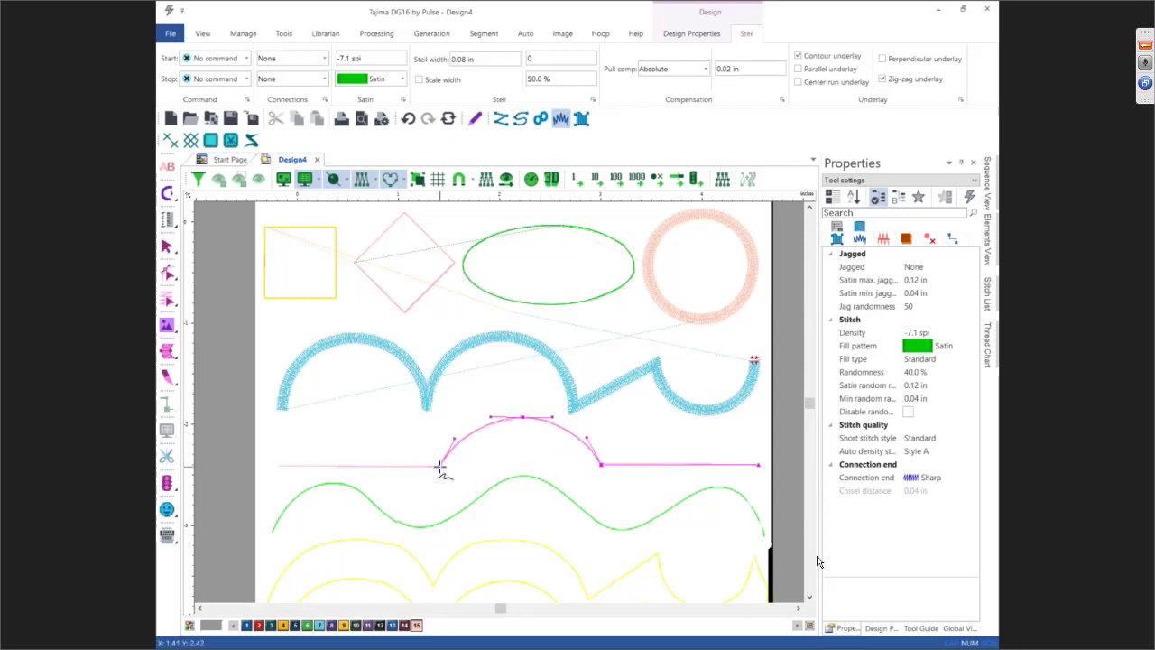
{"action": "left_click", "coordinate": [439, 466]}
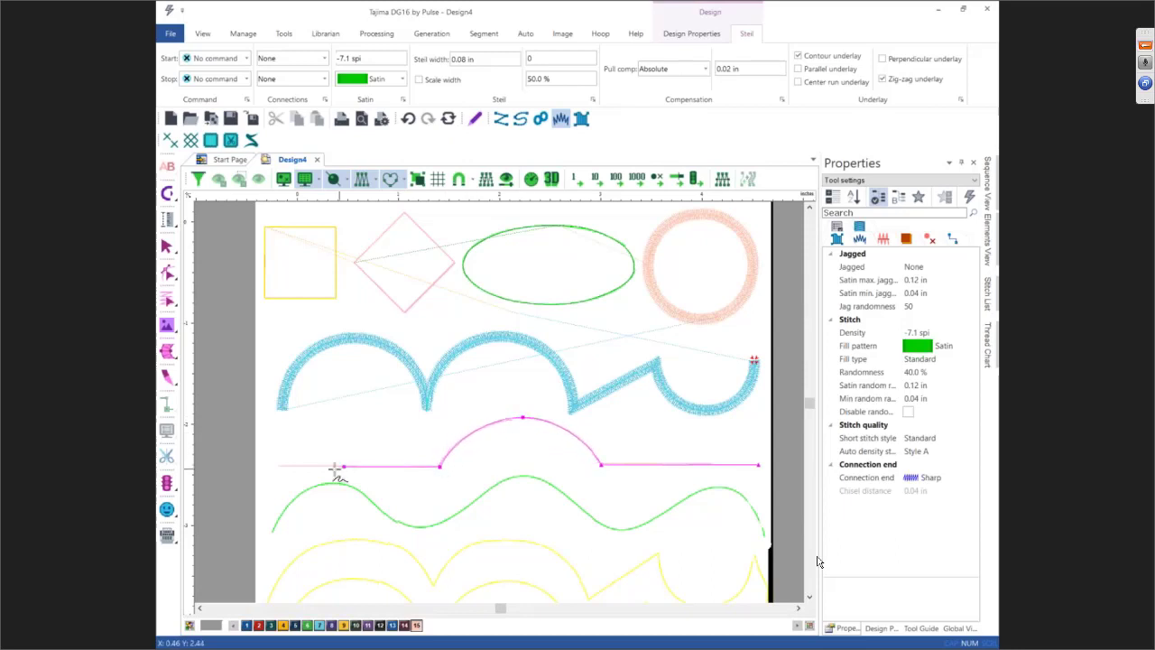
{"action": "left_click", "coordinate": [280, 467]}
{"action": "key", "text": "Return"}
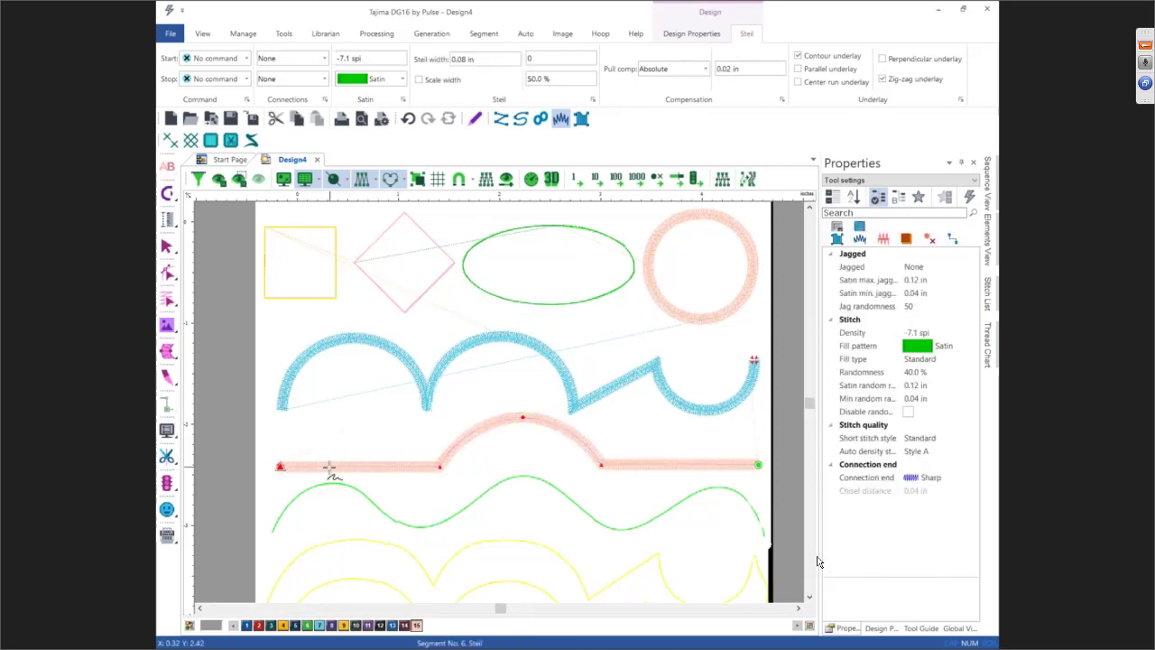
{"action": "key", "text": "Escape"}
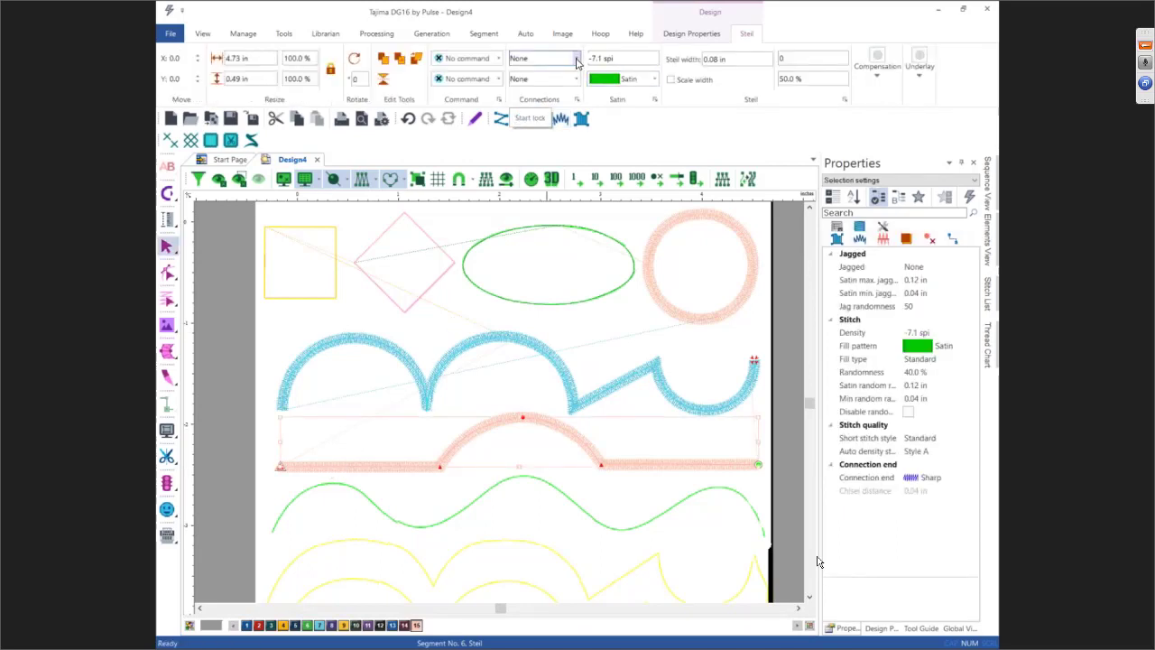
Give the new pink steil segment Basic start and end locks and a Trim stop command, then deselect it
{"action": "left_click", "coordinate": [541, 57]}
{"action": "left_click", "coordinate": [526, 97]}
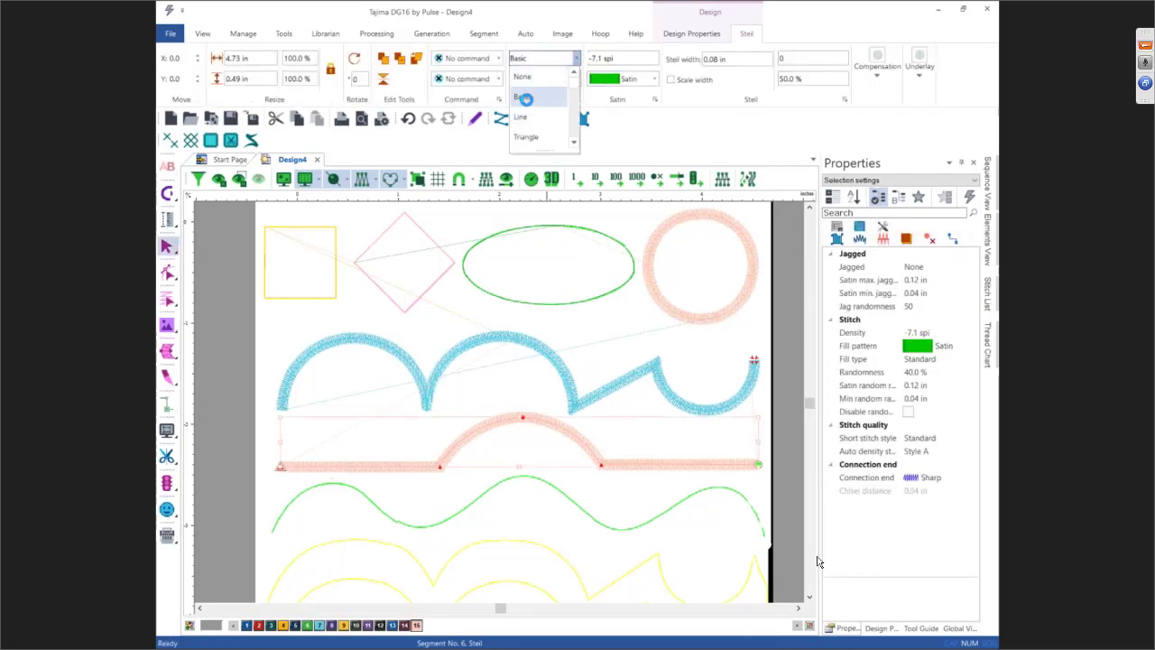
{"action": "left_click", "coordinate": [524, 79]}
{"action": "left_click", "coordinate": [525, 117]}
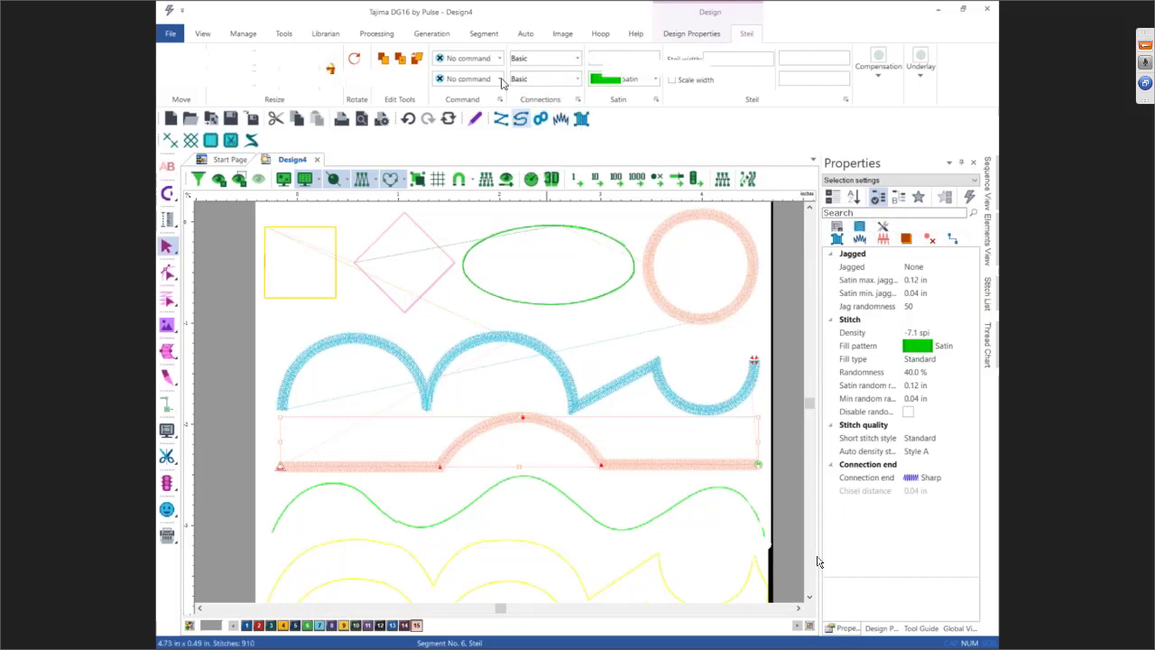
{"action": "left_click", "coordinate": [499, 78]}
{"action": "left_click", "coordinate": [478, 120]}
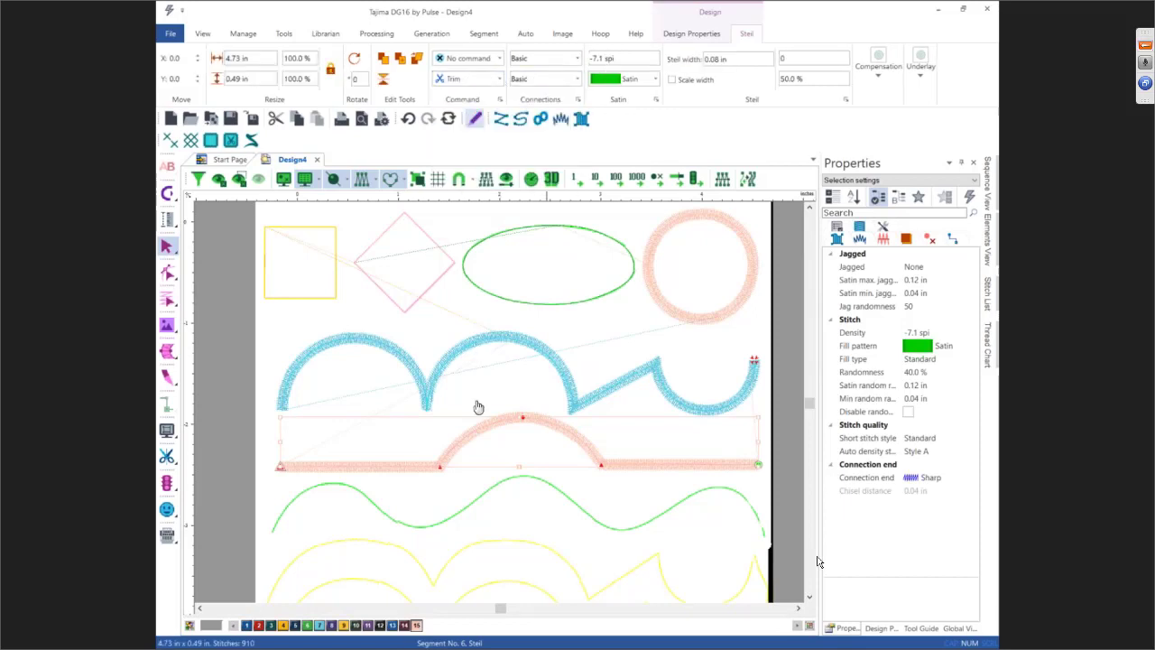
{"action": "left_click", "coordinate": [486, 530]}
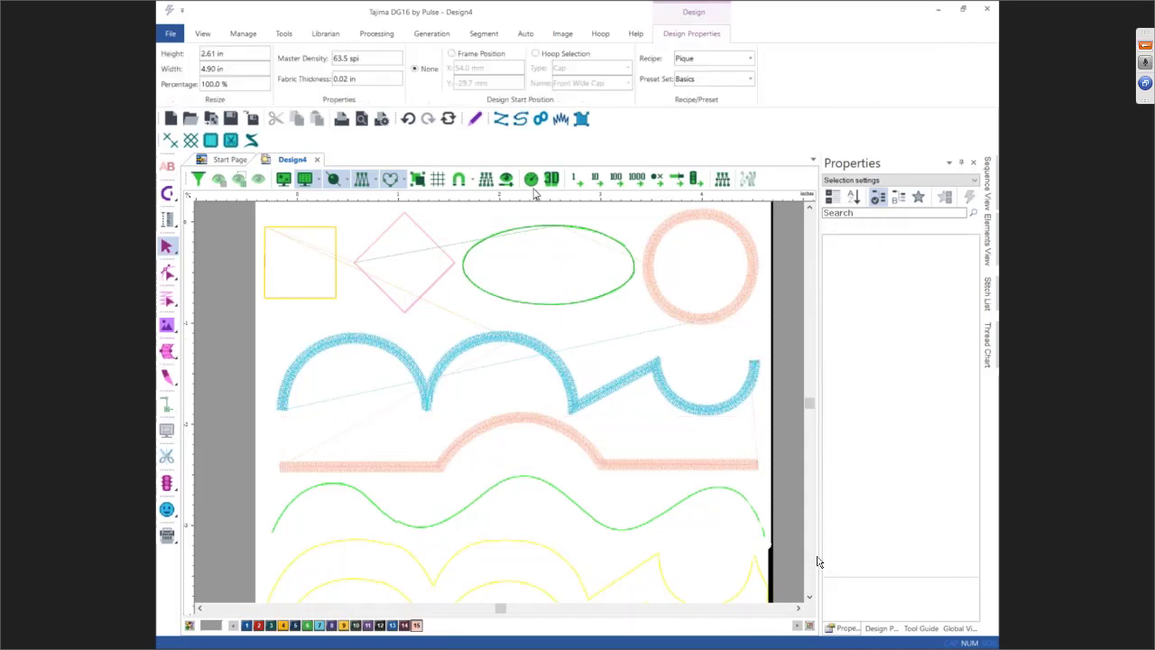
Digitize the green wavy line as a run segment in thread colour 6, curving through each crest and trough from its left to right end
{"action": "left_click", "coordinate": [522, 122]}
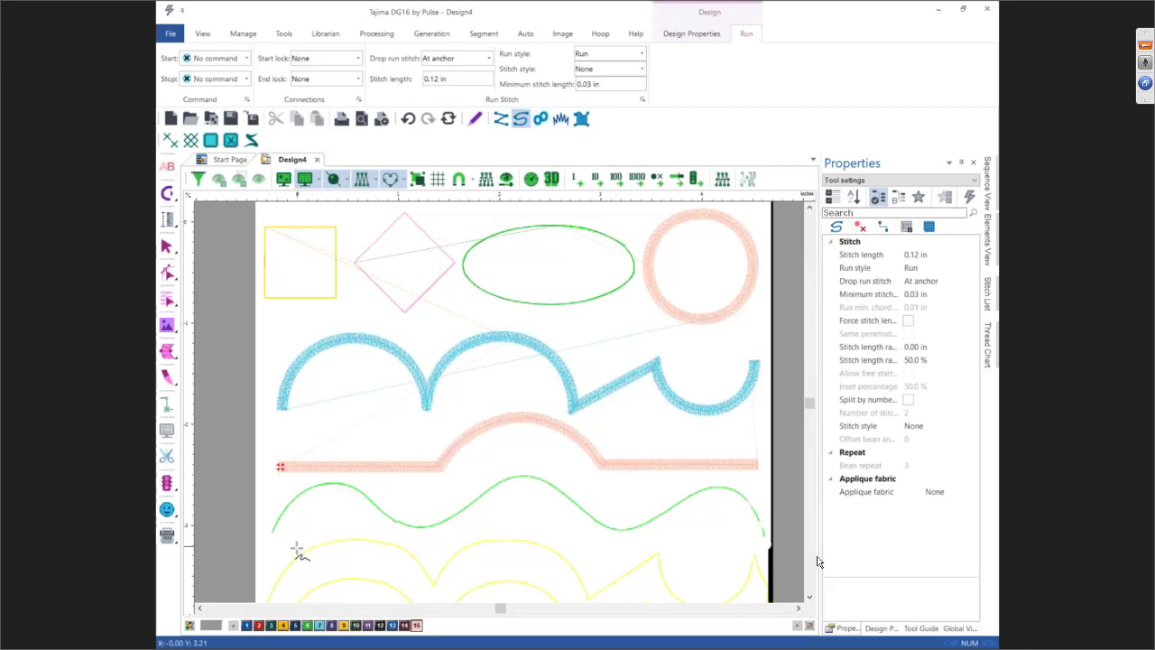
{"action": "left_click", "coordinate": [307, 625]}
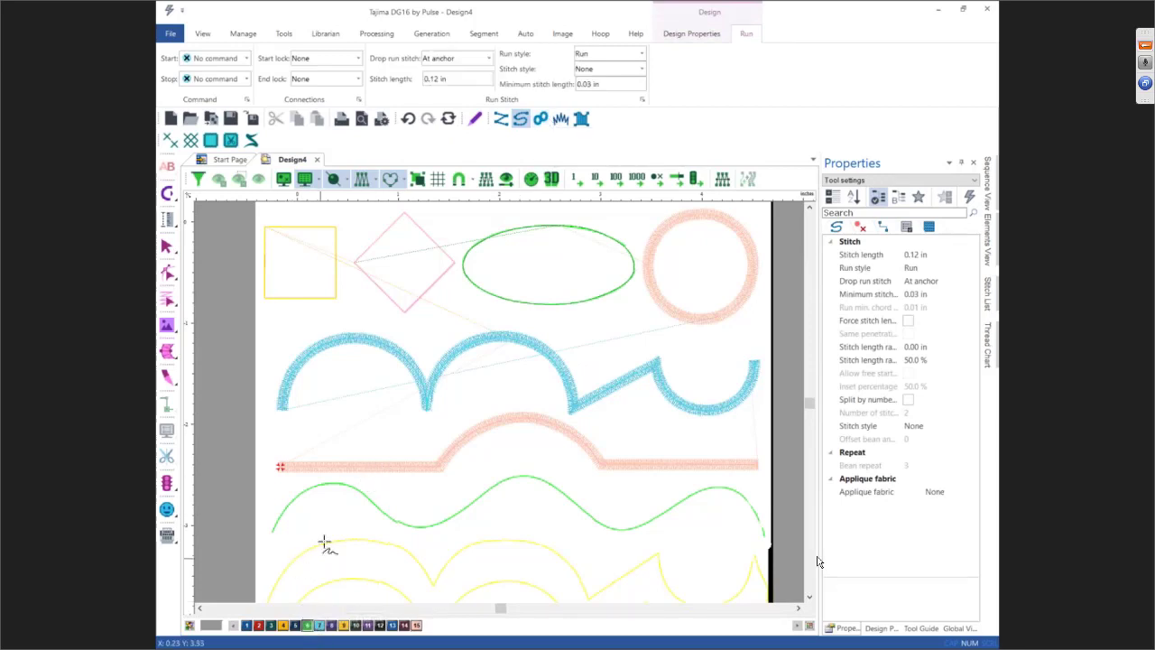
{"action": "left_click", "coordinate": [274, 532]}
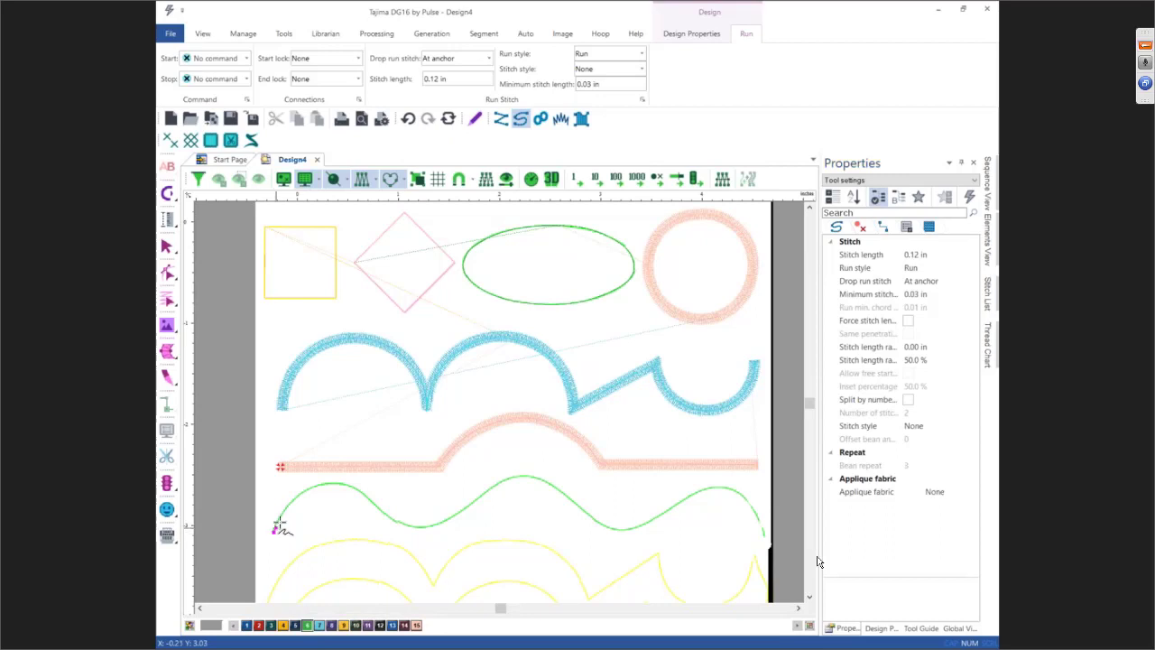
{"action": "right_click", "coordinate": [330, 484]}
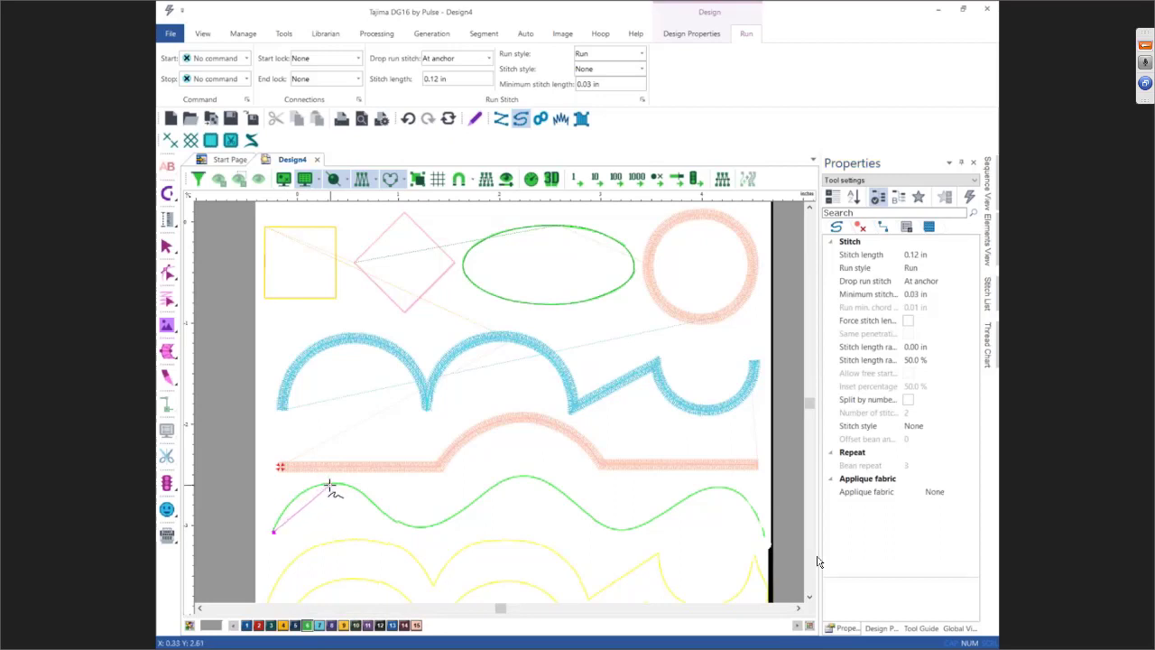
{"action": "right_click", "coordinate": [420, 527]}
{"action": "right_click", "coordinate": [523, 474]}
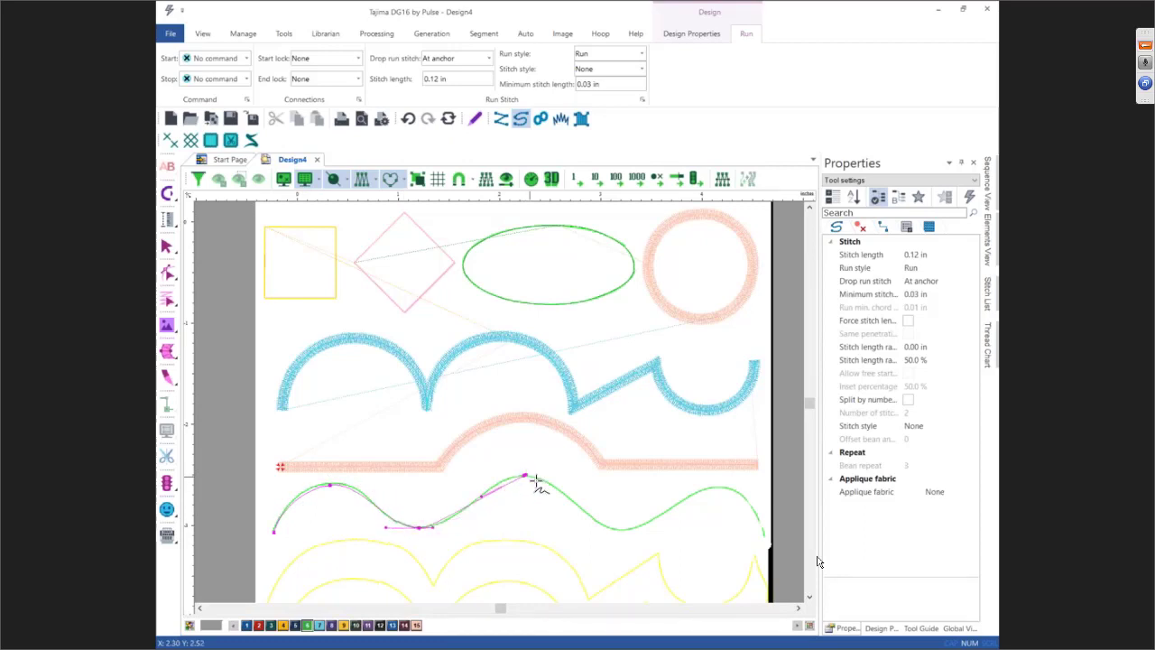
{"action": "right_click", "coordinate": [621, 530]}
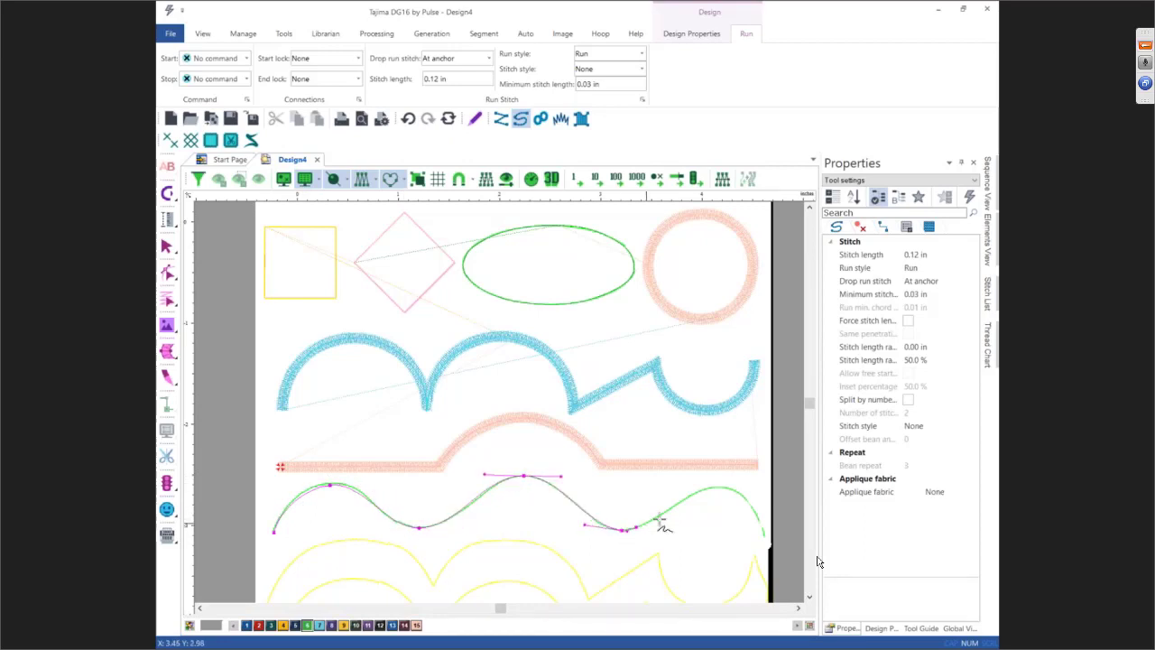
{"action": "right_click", "coordinate": [719, 488]}
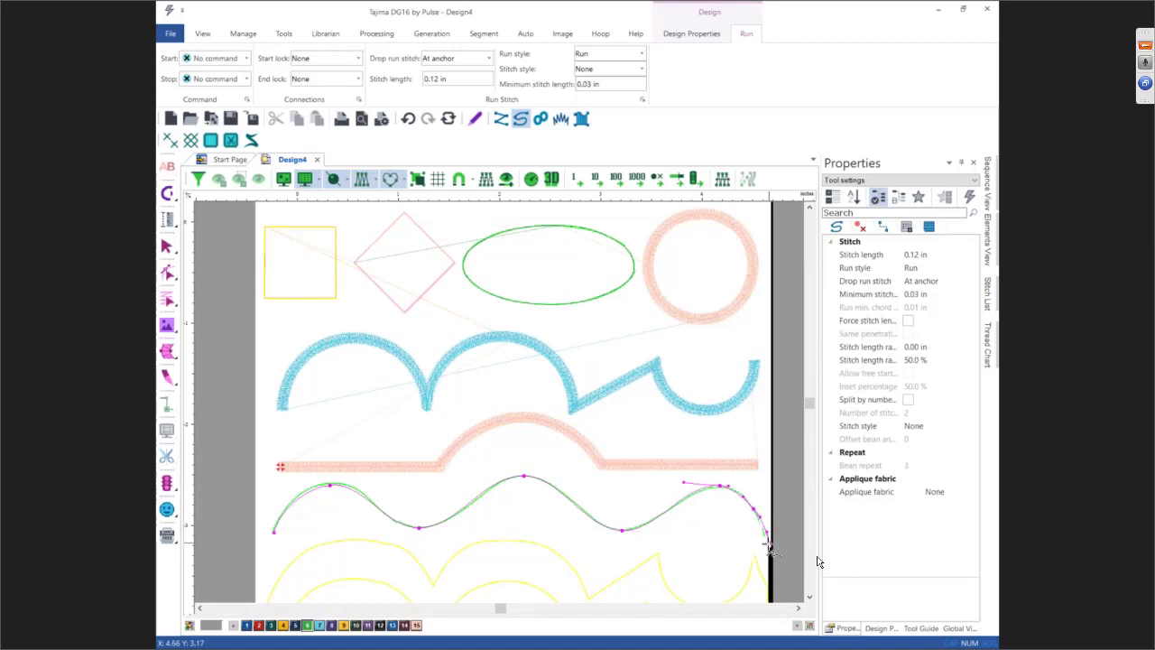
{"action": "key", "text": "Return"}
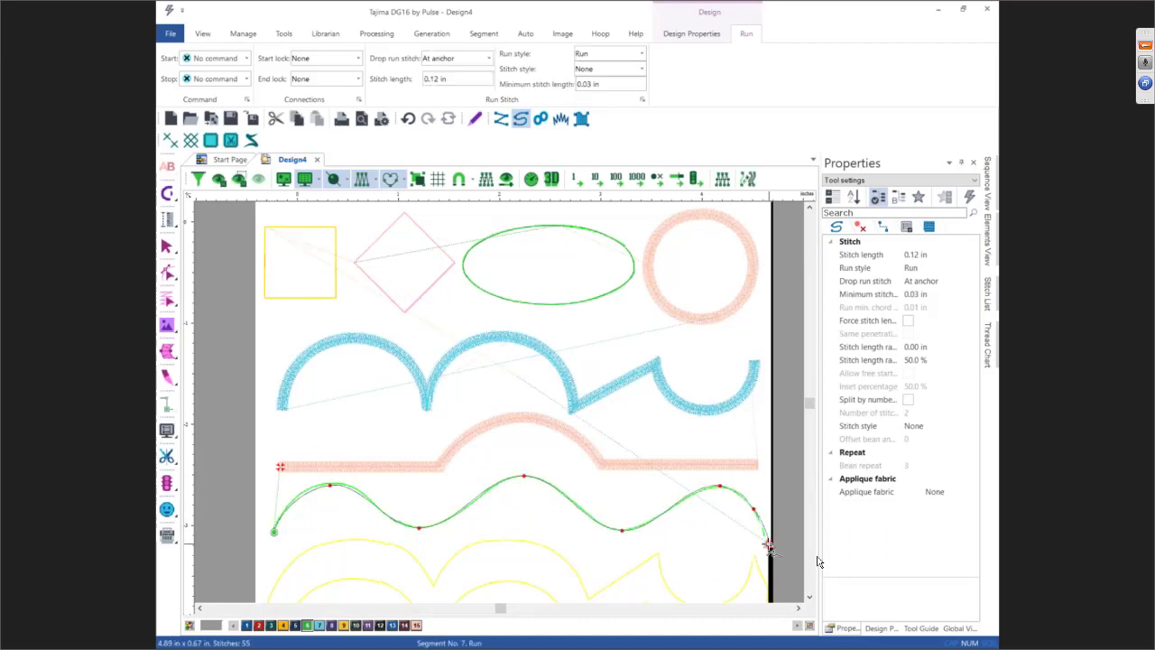
{"action": "key", "text": "Escape"}
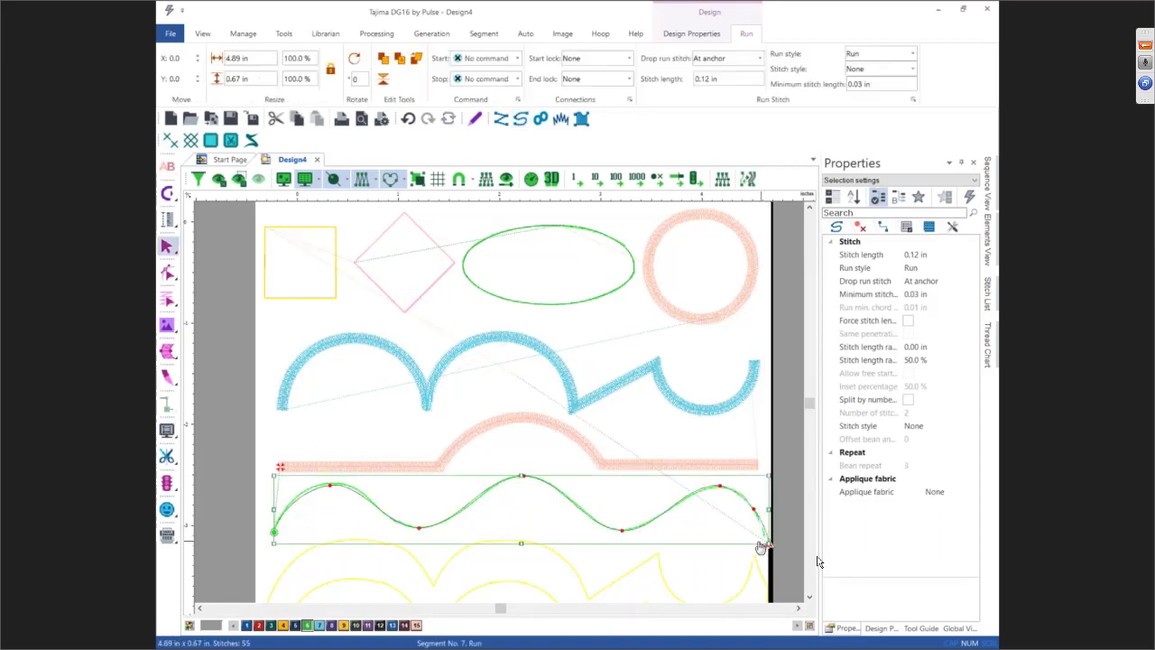
Turn on the 3D stitch preview and convert the green wavy run segment to Steil
{"action": "left_click", "coordinate": [551, 178]}
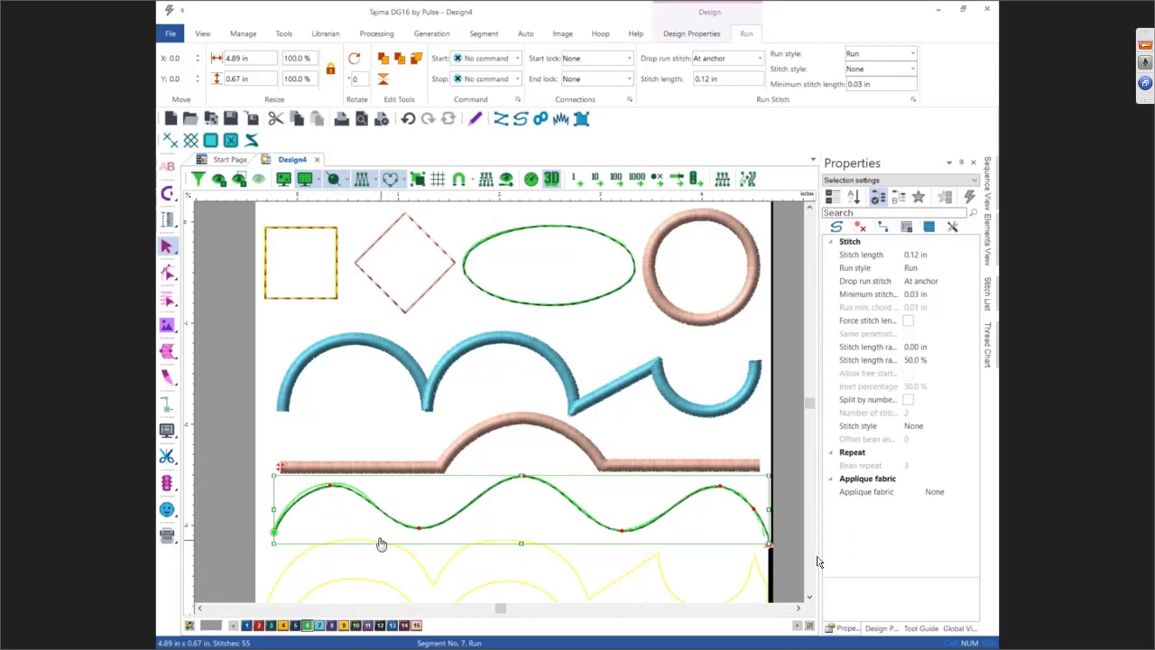
{"action": "left_click", "coordinate": [747, 179]}
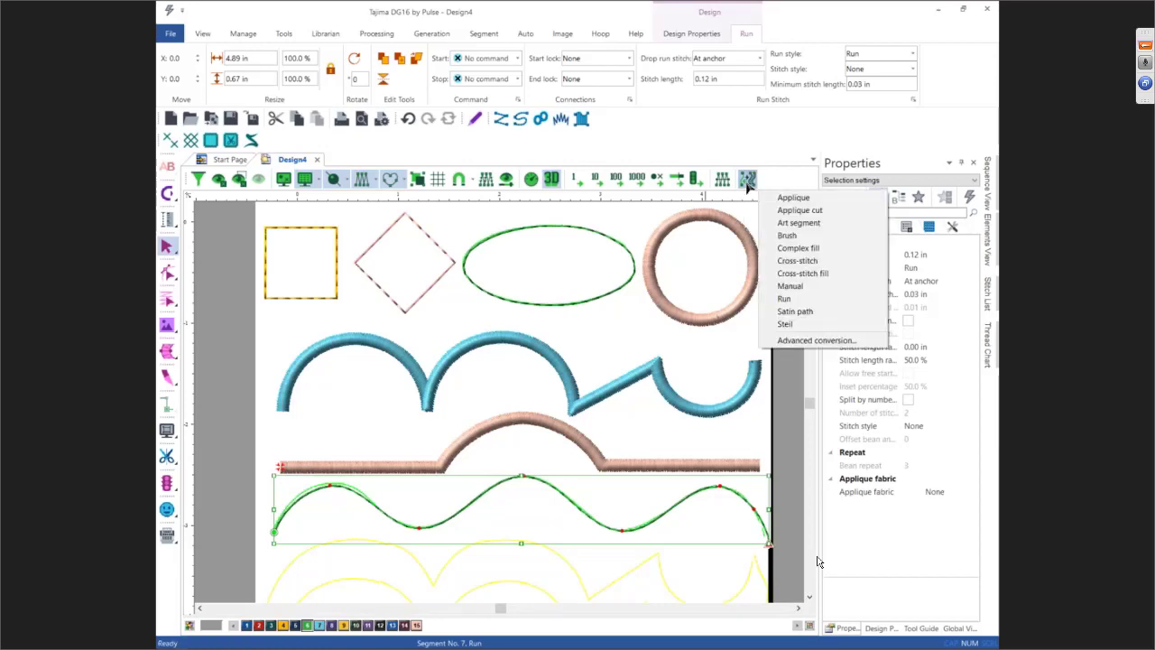
{"action": "left_click", "coordinate": [778, 323]}
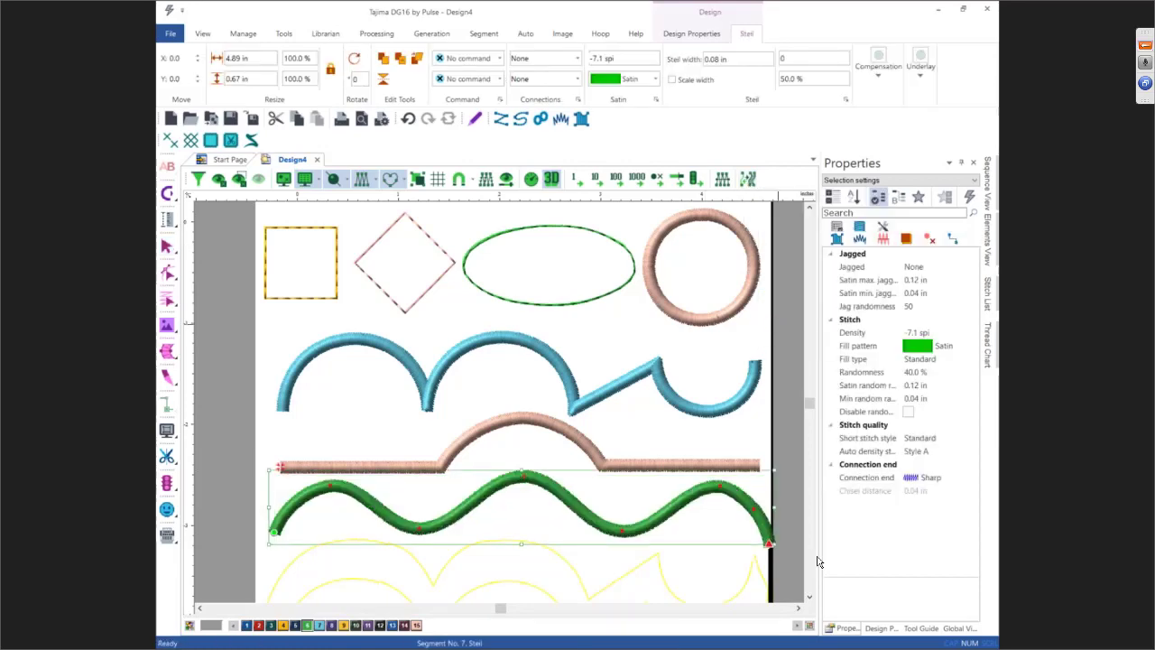
Convert the green wavy steil segment to a Brush segment
{"action": "left_click", "coordinate": [747, 179]}
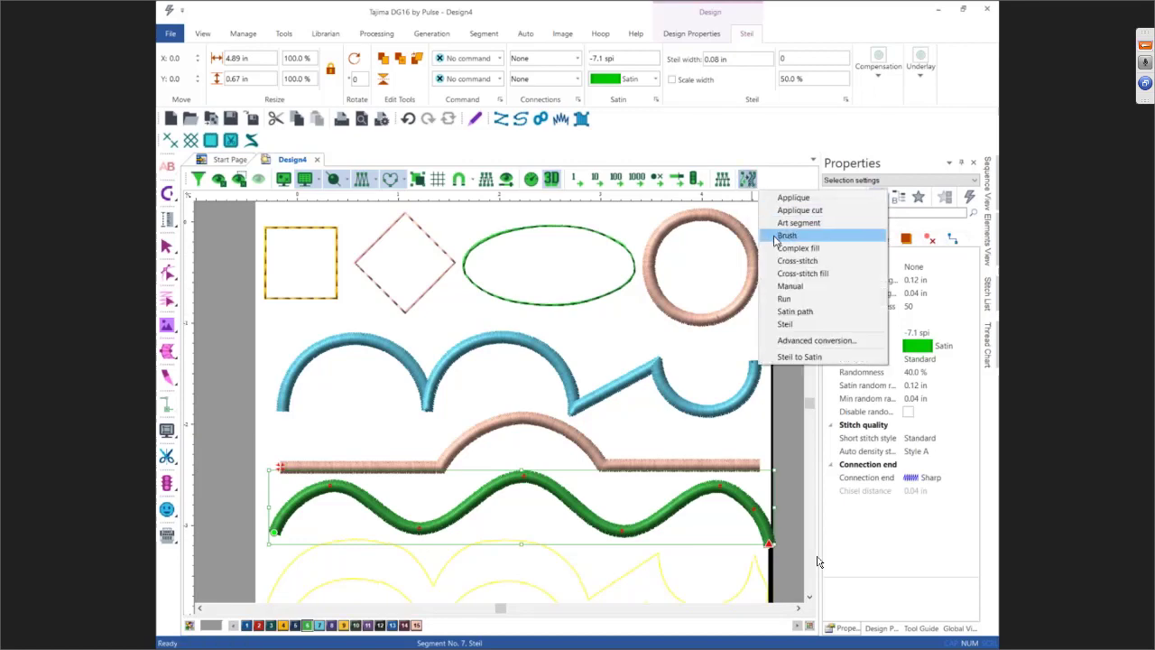
{"action": "left_click", "coordinate": [785, 235]}
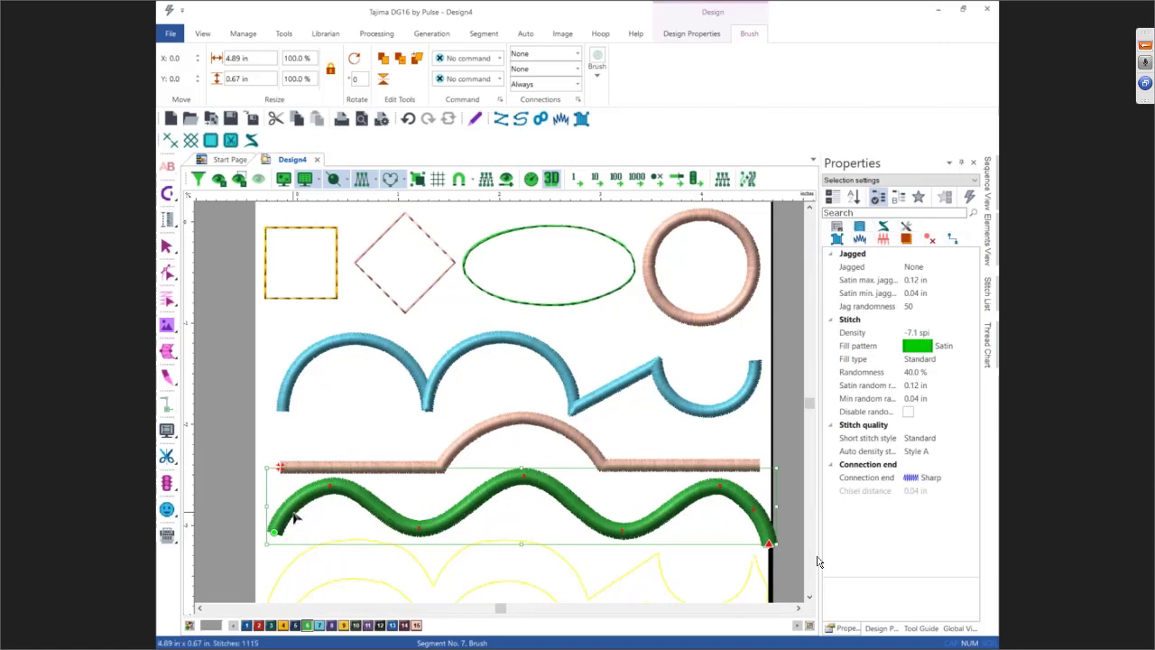
{"action": "key", "text": "Escape"}
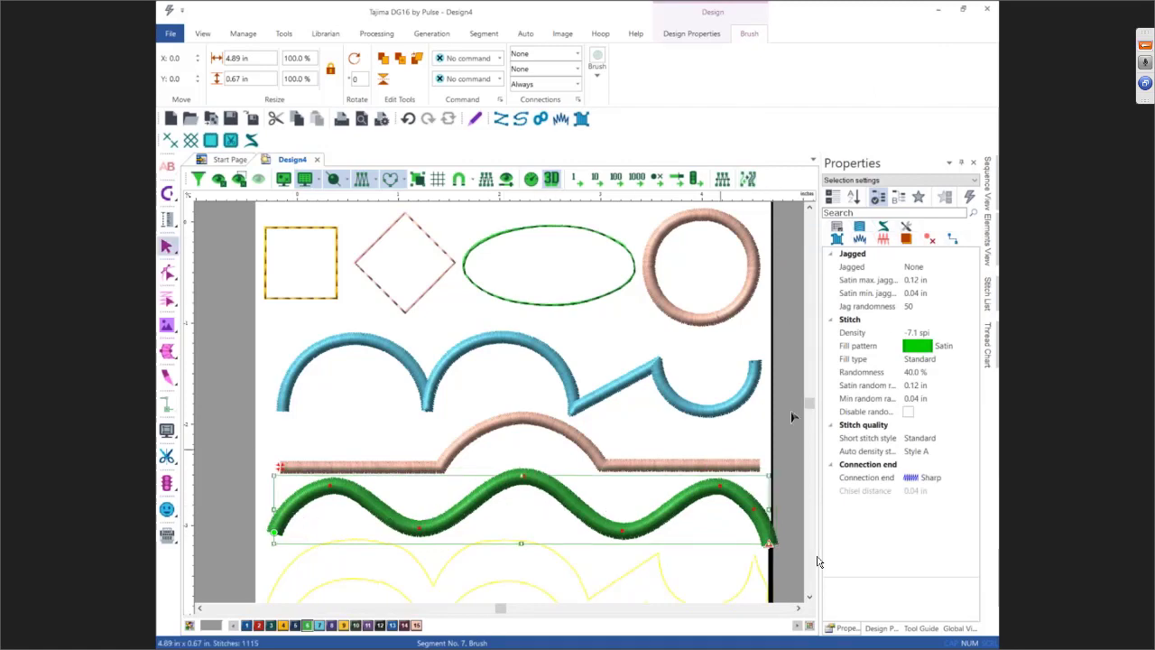
Try the Start tapering end type on the green brush segment, and set it to Both
{"action": "left_click", "coordinate": [884, 229]}
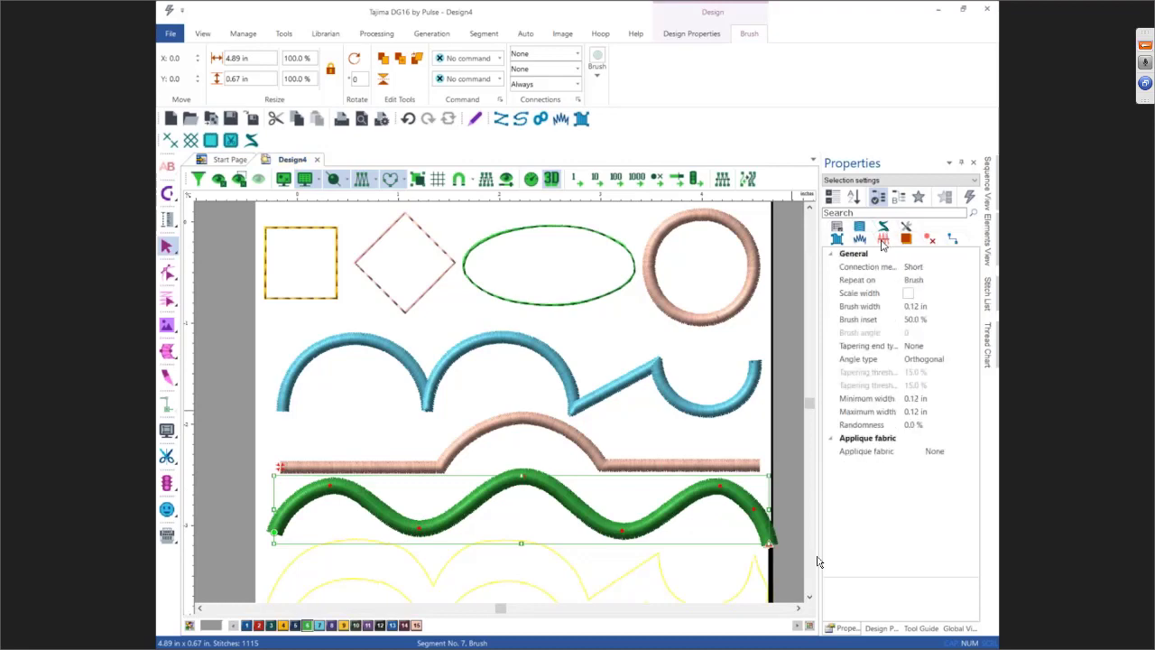
{"action": "left_click", "coordinate": [915, 348]}
{"action": "left_click", "coordinate": [971, 348]}
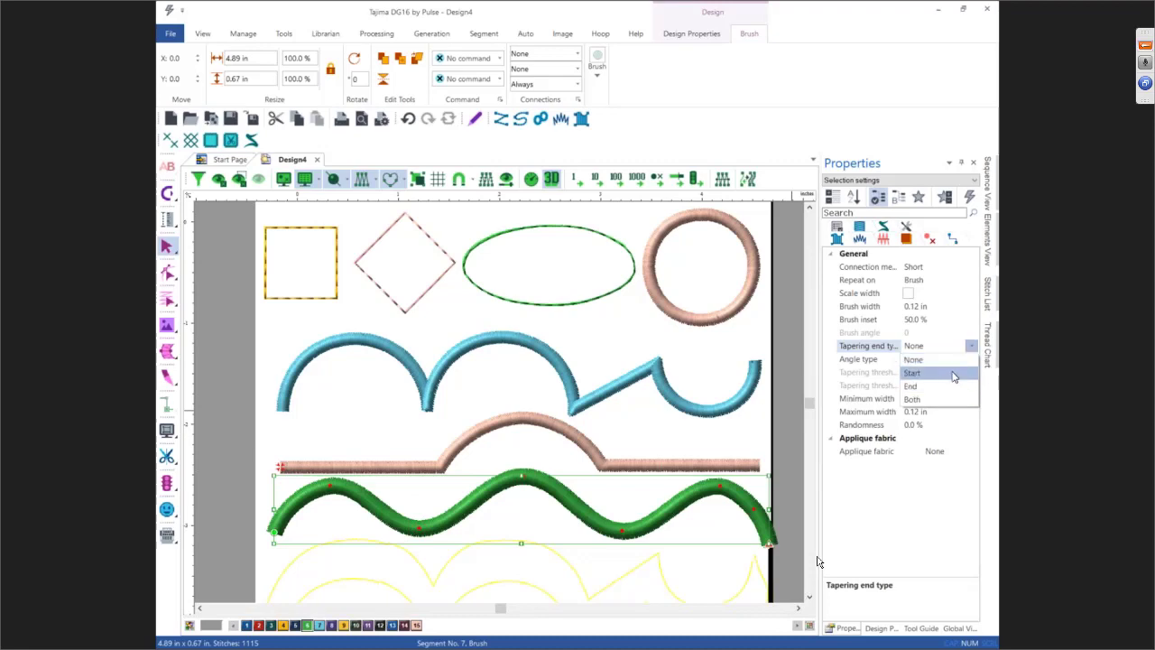
{"action": "left_click", "coordinate": [954, 375]}
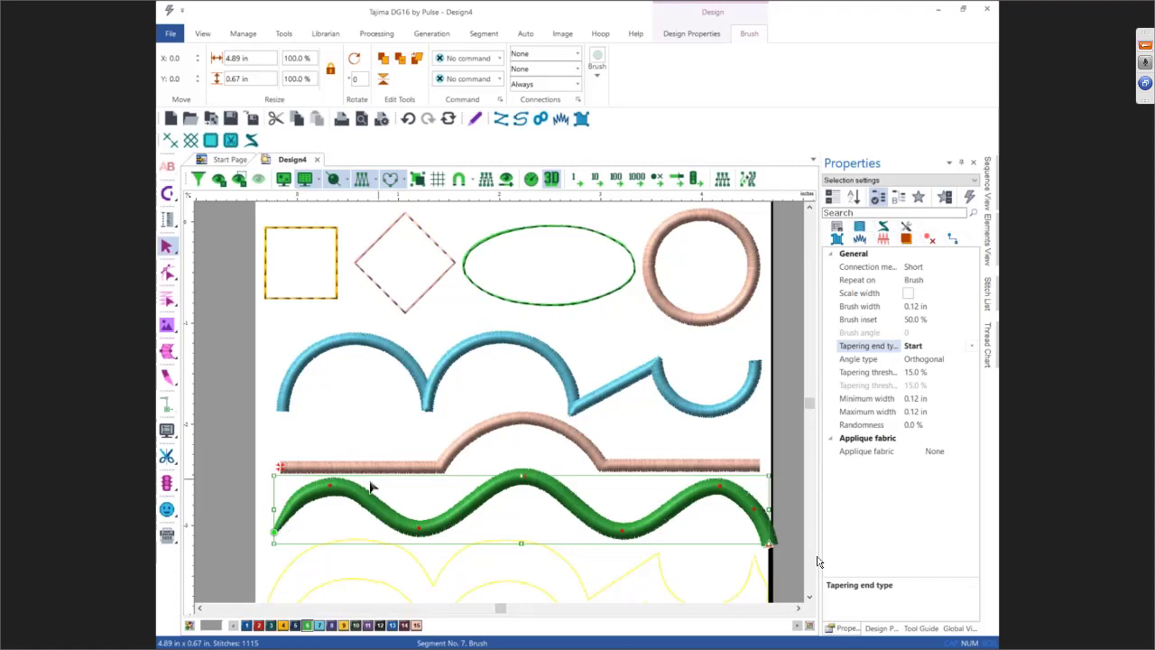
{"action": "left_click", "coordinate": [972, 348]}
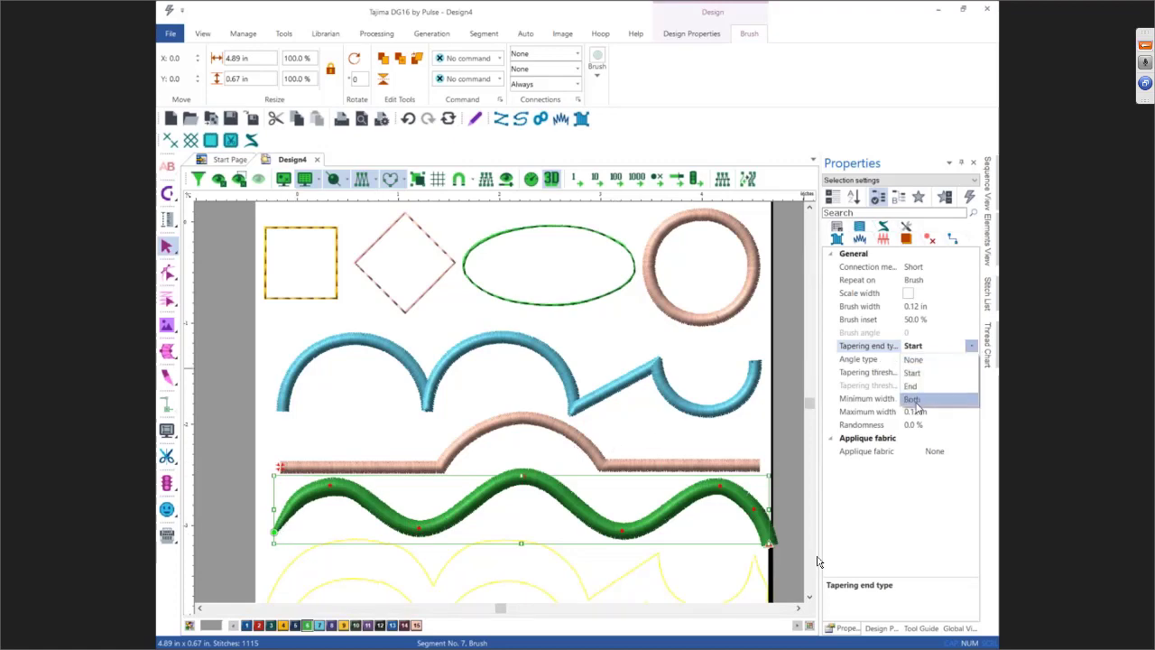
{"action": "left_click", "coordinate": [915, 405]}
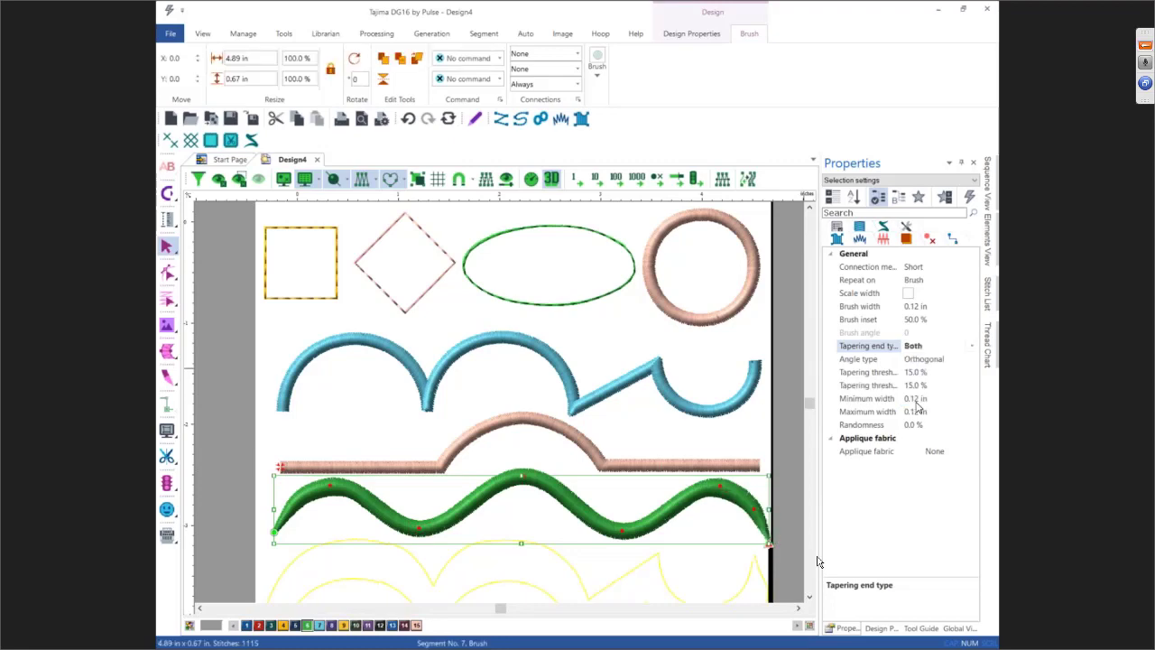
Set the green brush segment's angle type to Fixed
{"action": "left_click", "coordinate": [923, 361]}
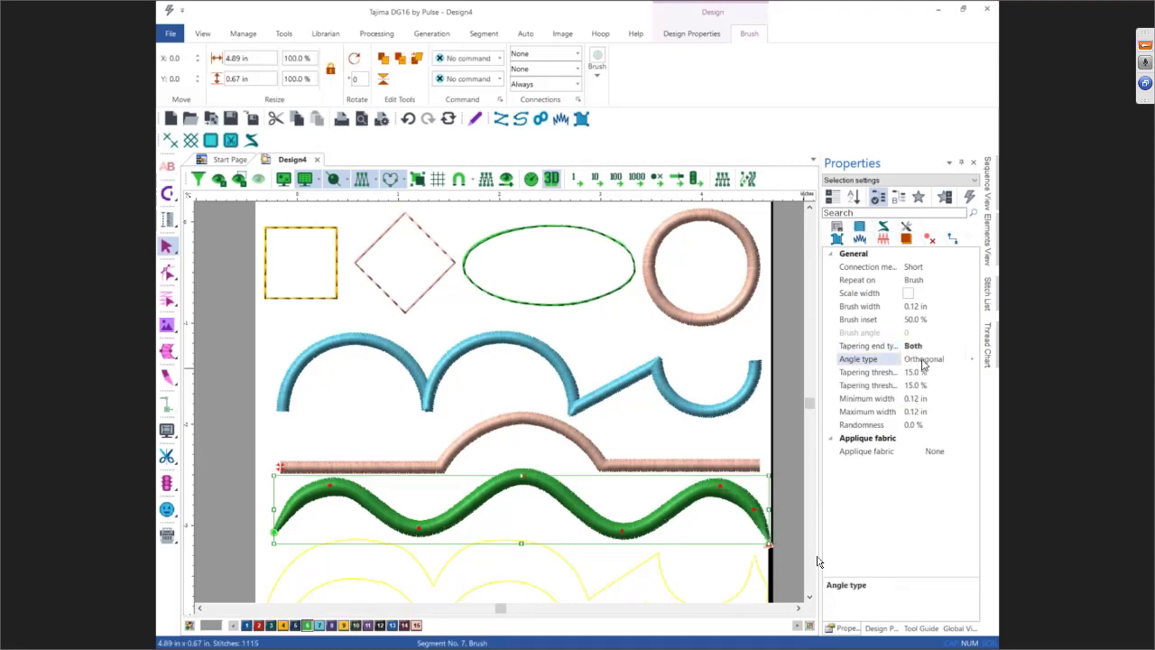
{"action": "left_click", "coordinate": [973, 361]}
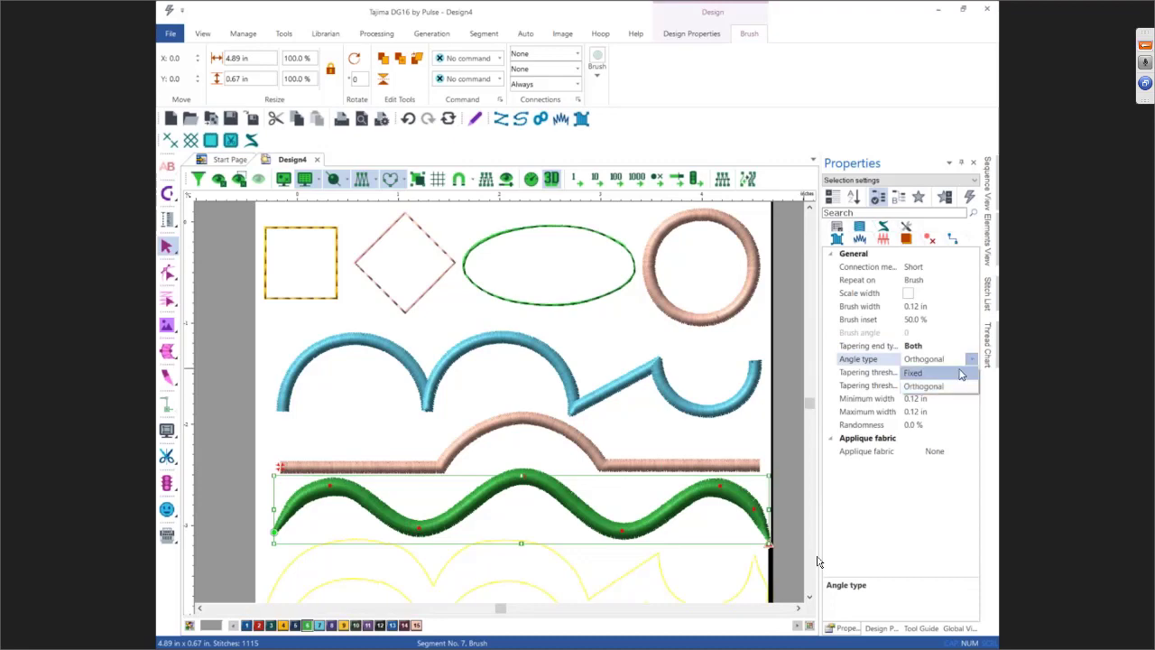
{"action": "left_click", "coordinate": [961, 374]}
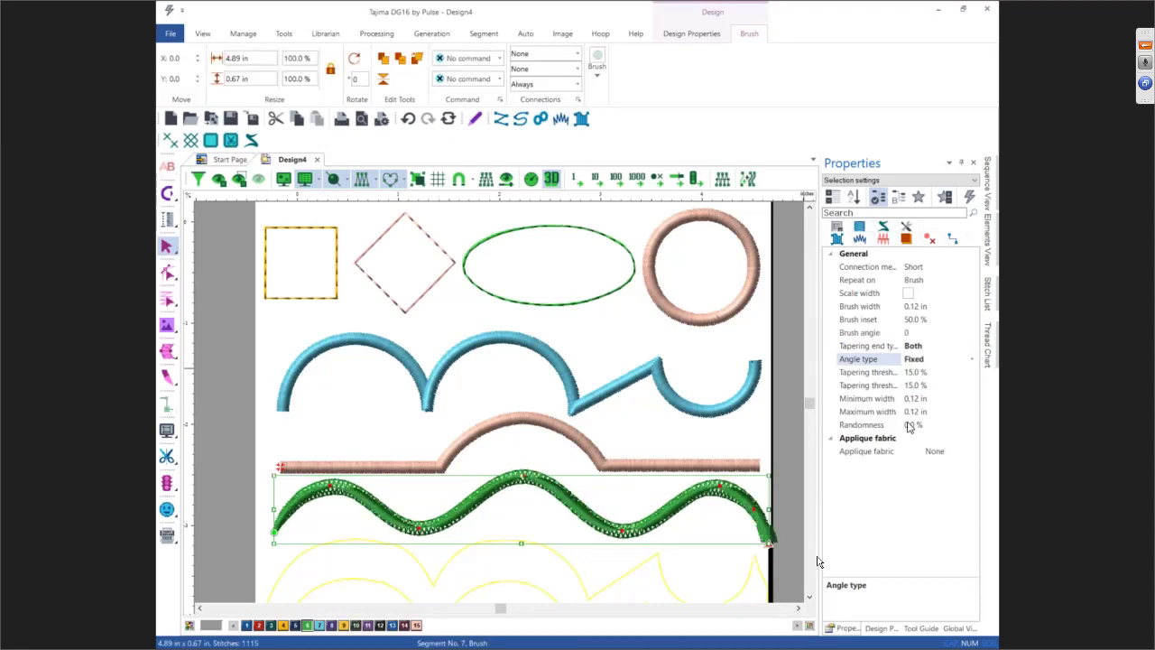
Disable the contour underlay and the zig-zag underlay of the green brush segment
{"action": "left_click", "coordinate": [906, 238]}
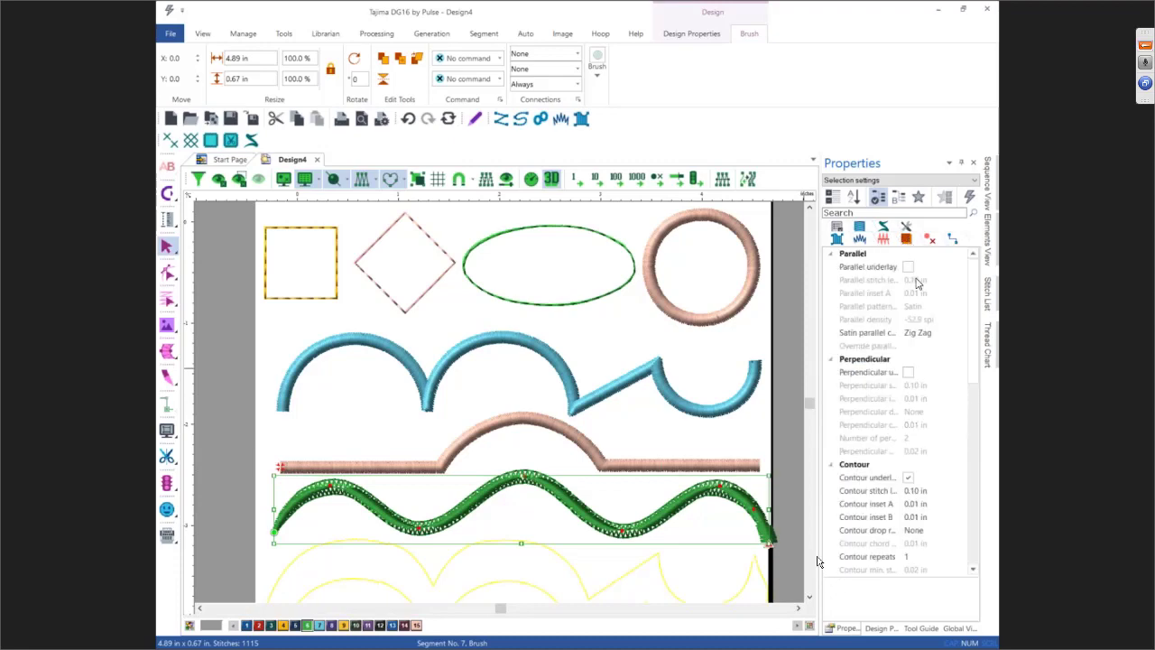
{"action": "left_click", "coordinate": [908, 478]}
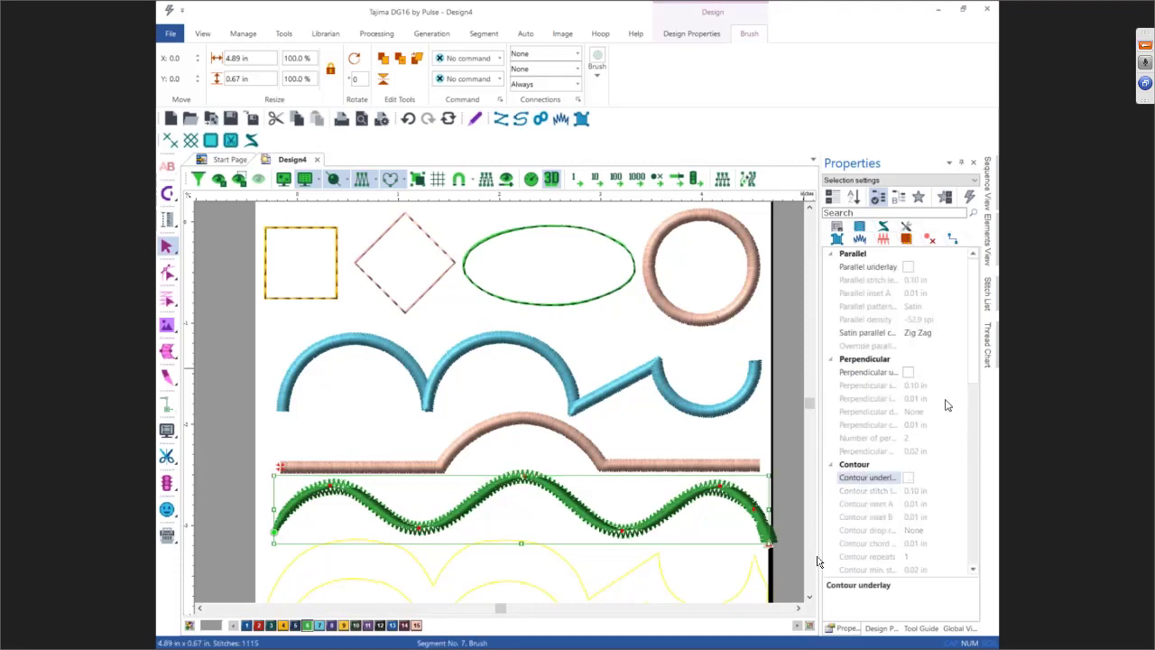
{"action": "left_click_drag", "start_coordinate": [972, 352], "coordinate": [975, 409]}
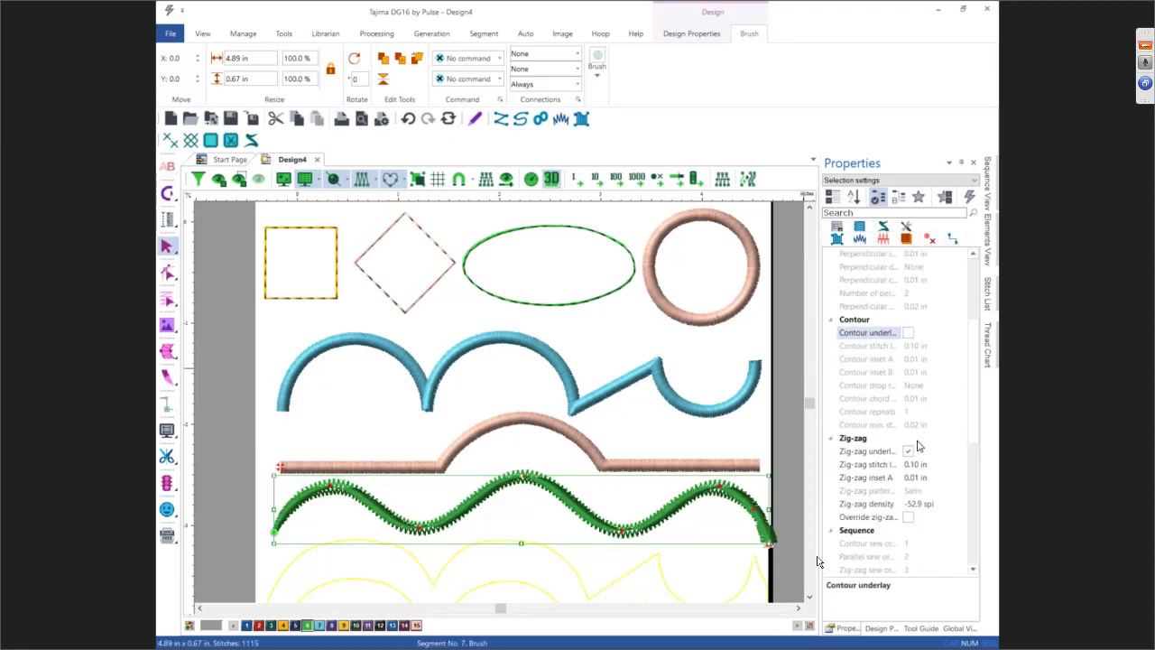
{"action": "left_click", "coordinate": [907, 451]}
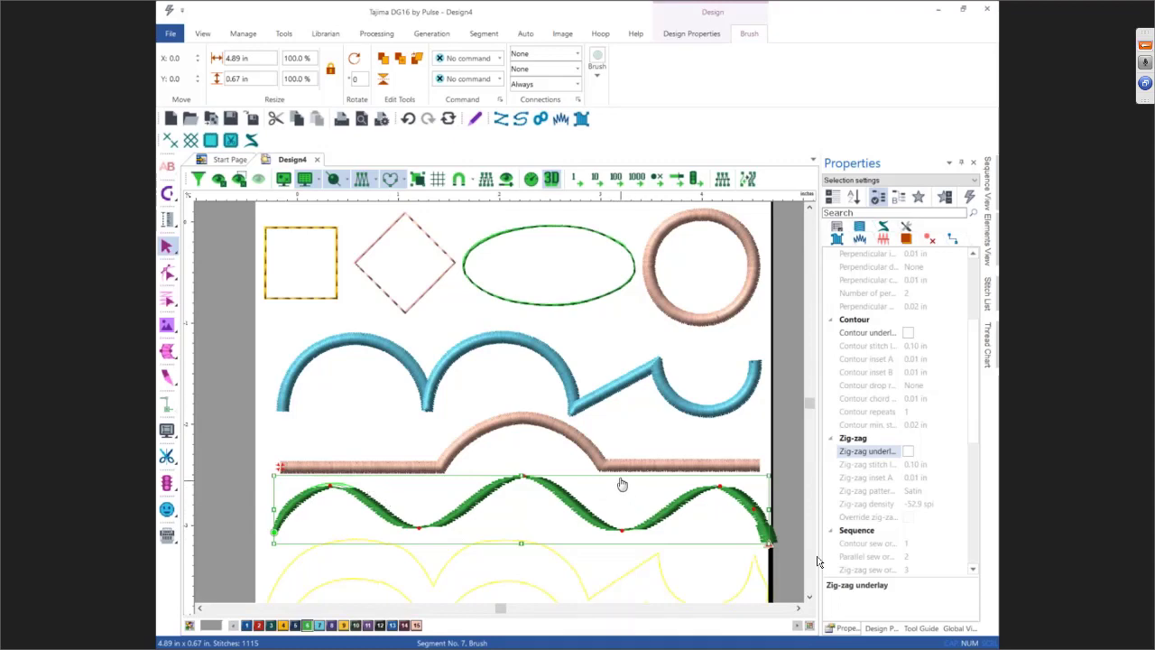
Convert the pink steil segment with the central arch to a Brush segment
{"action": "left_click", "coordinate": [591, 452]}
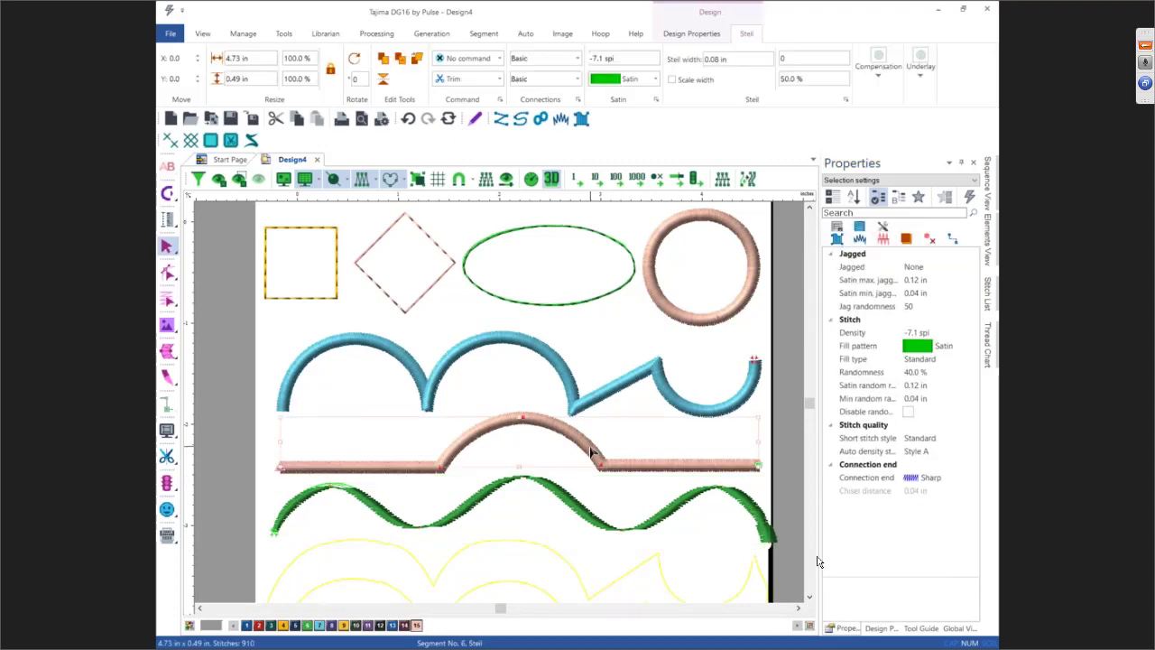
{"action": "left_click", "coordinate": [749, 179]}
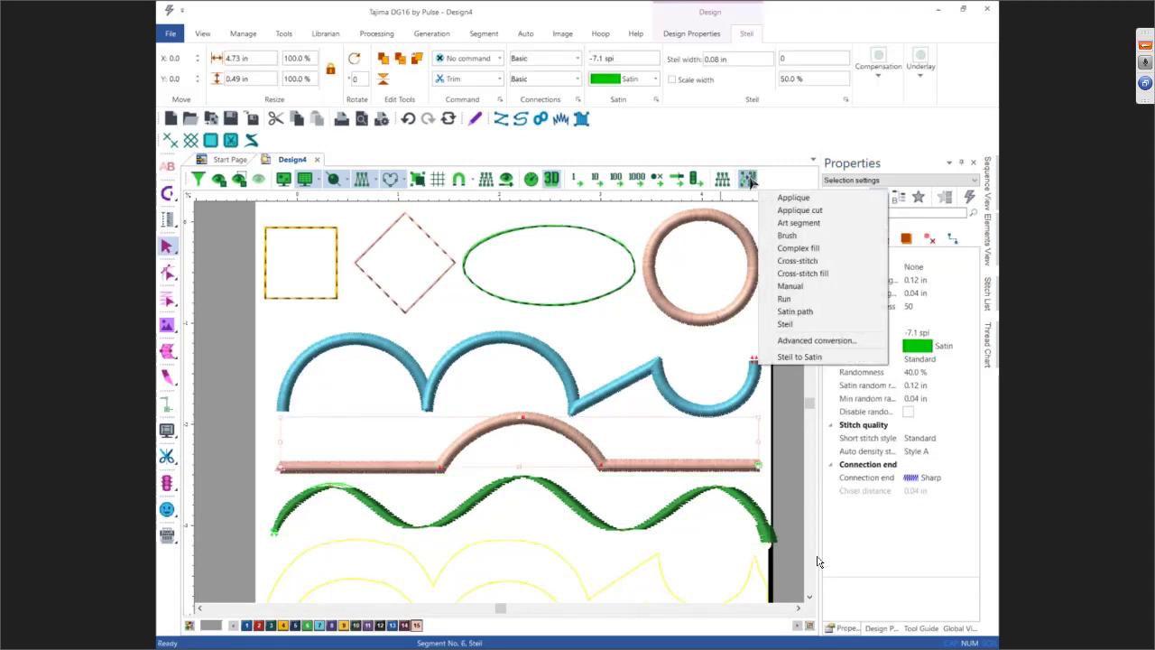
{"action": "left_click", "coordinate": [778, 235]}
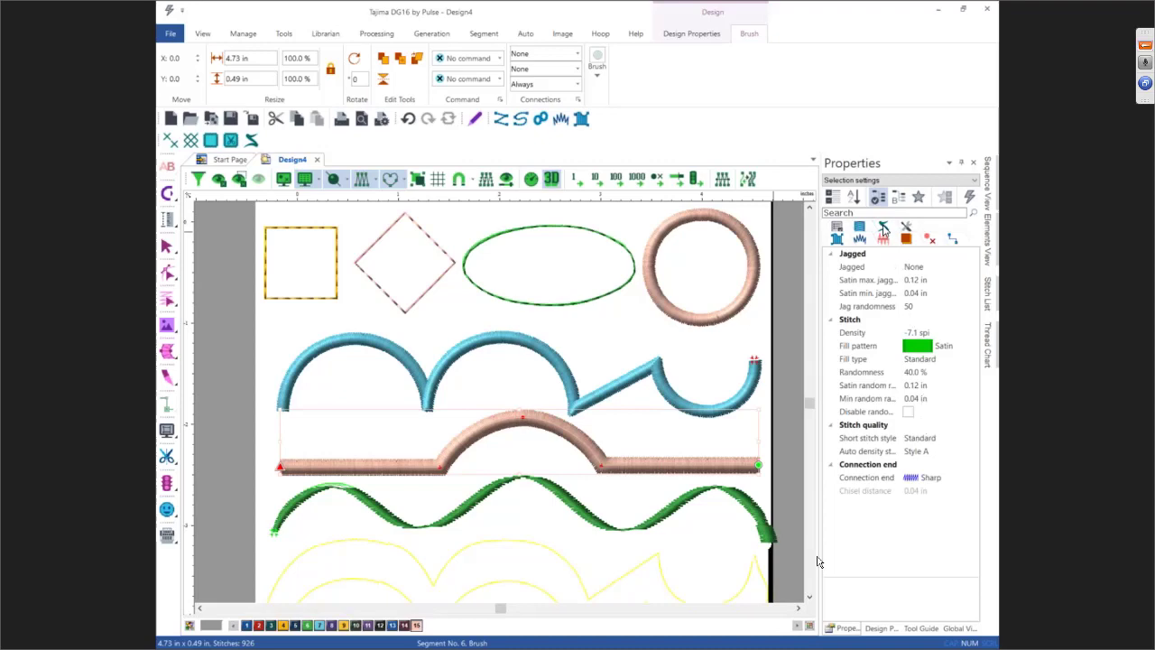
Try the Both tapering end type on the pink brush segment, change it to Start, and return to the Select tool
{"action": "left_click", "coordinate": [883, 227]}
{"action": "left_click", "coordinate": [924, 345]}
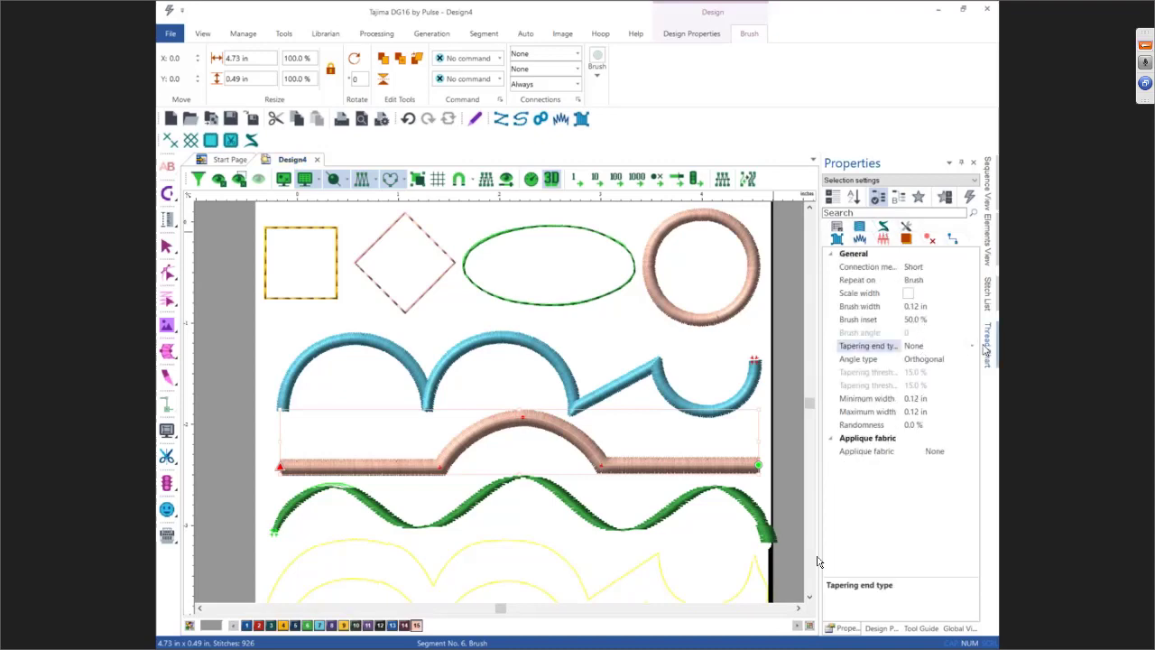
{"action": "left_click", "coordinate": [972, 347]}
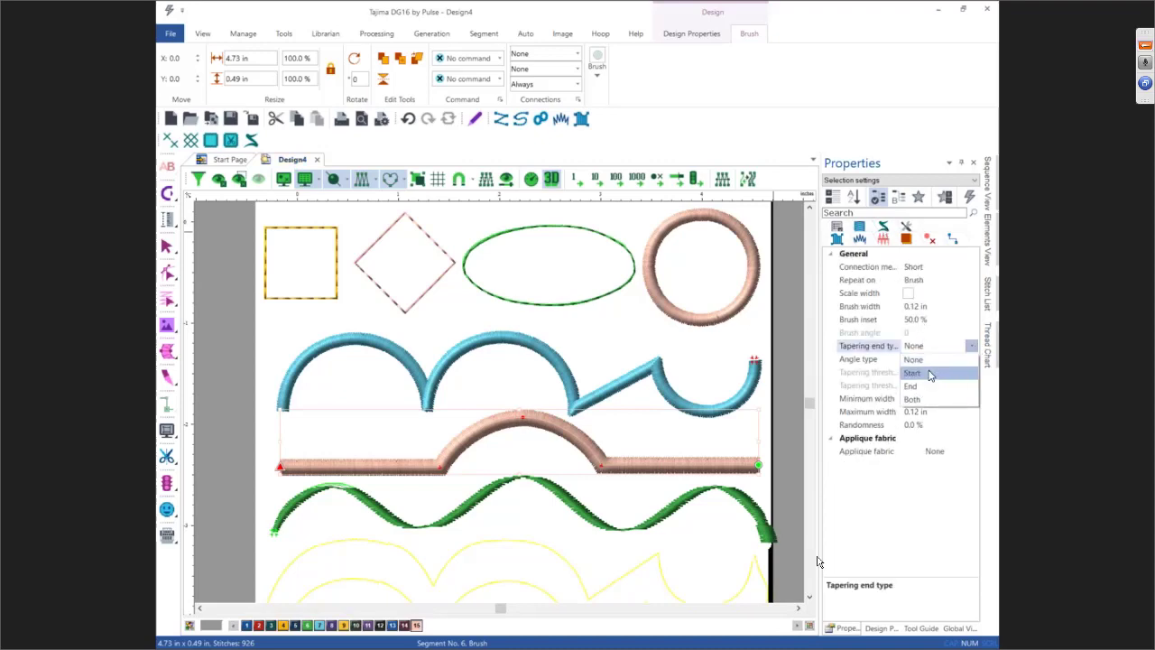
{"action": "left_click", "coordinate": [915, 398]}
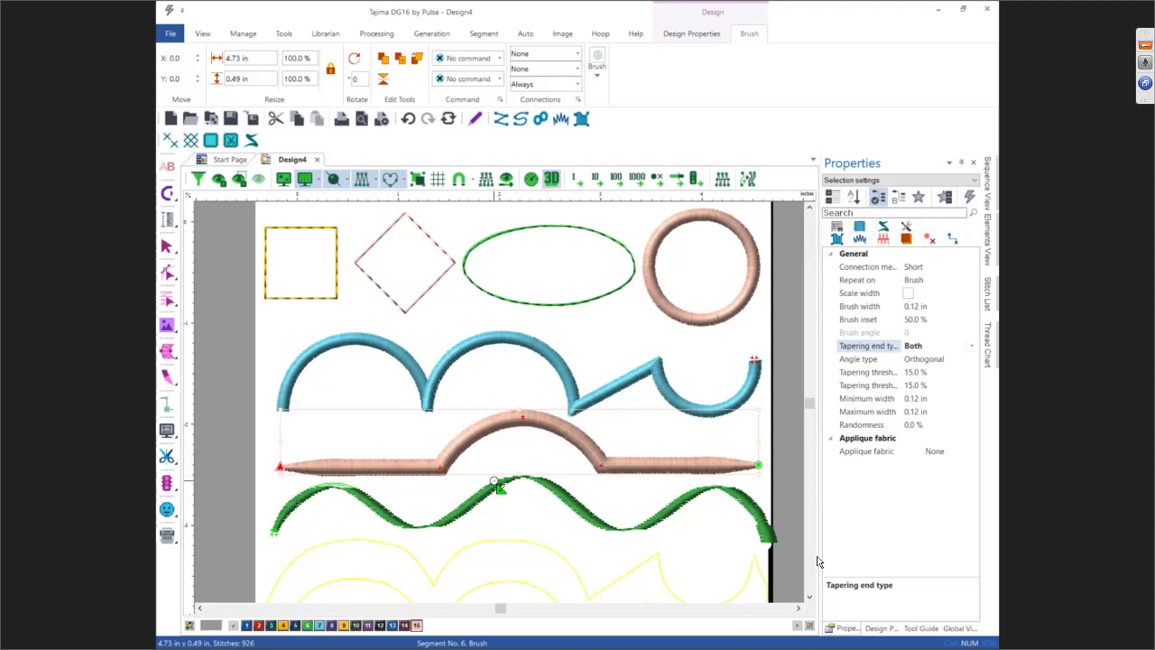
{"action": "key", "text": "s"}
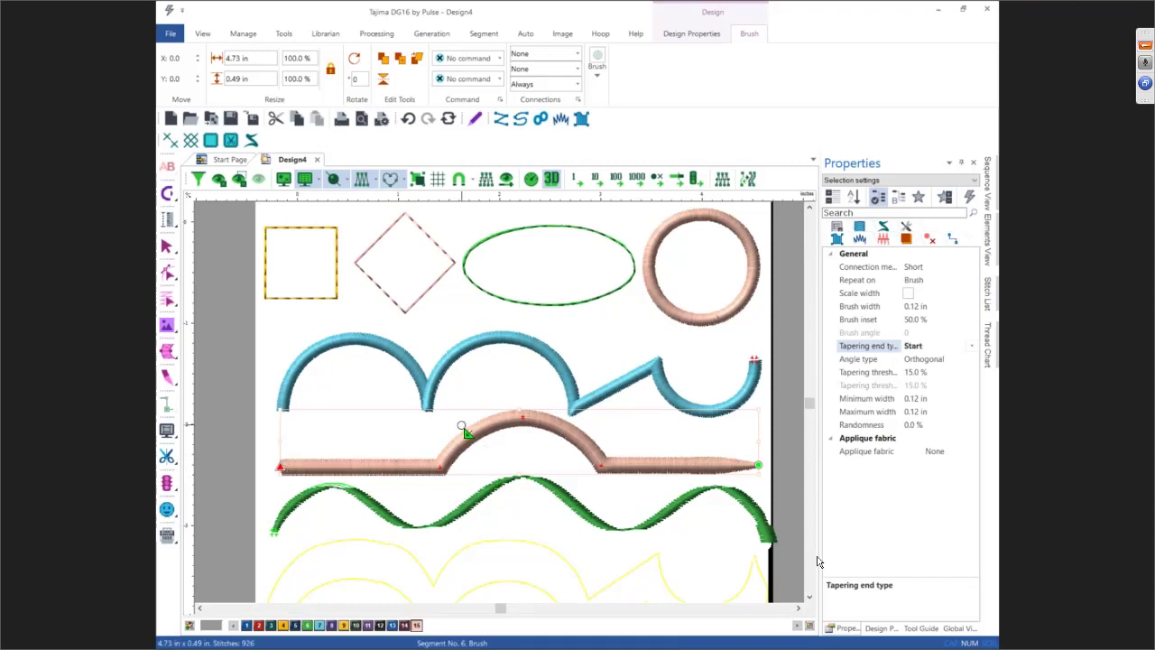
{"action": "left_click", "coordinate": [167, 246]}
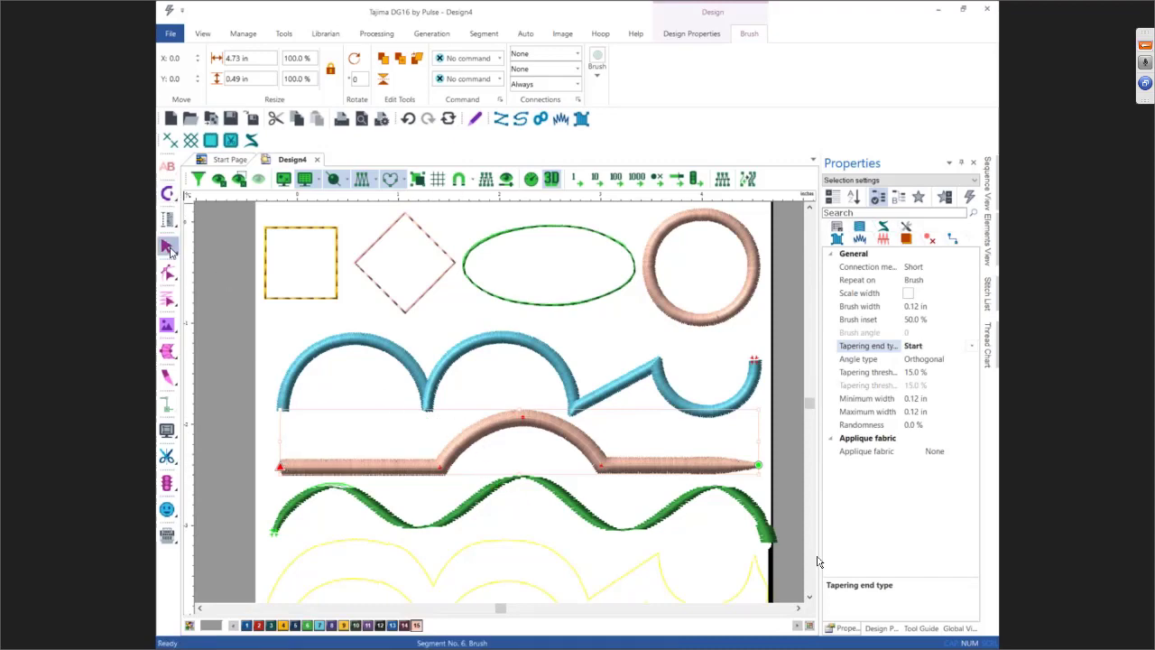
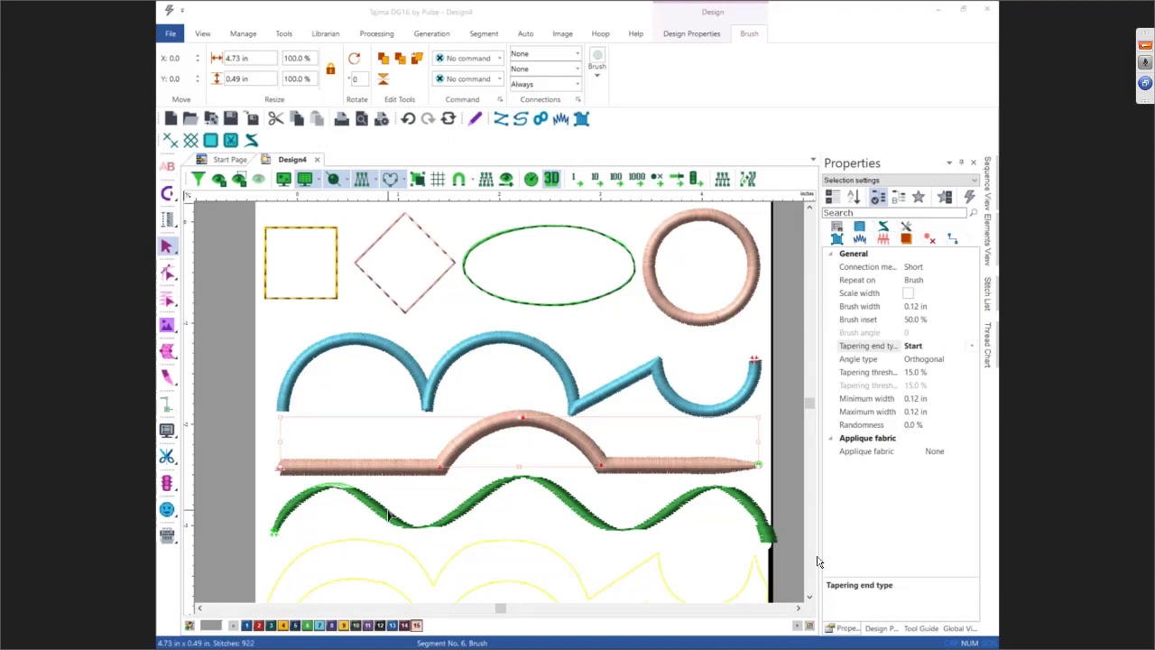
Try the Both tapering end type and the Fixed angle type on the pink brush segment with the central arch
{"action": "left_click", "coordinate": [400, 352]}
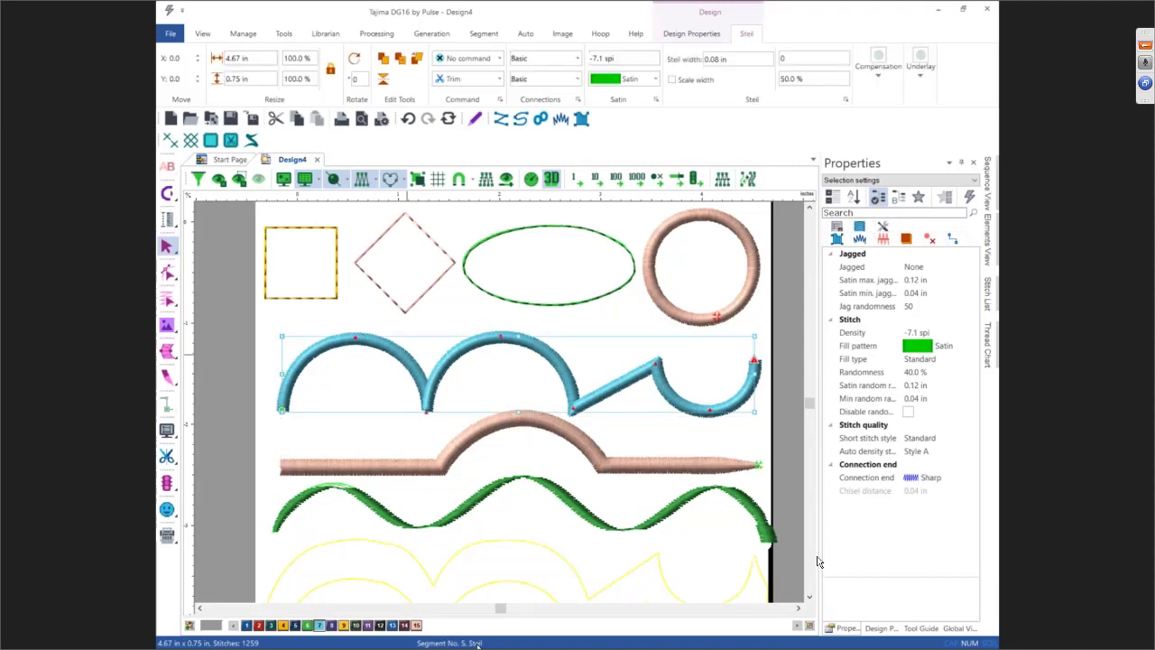
{"action": "left_click", "coordinate": [358, 471]}
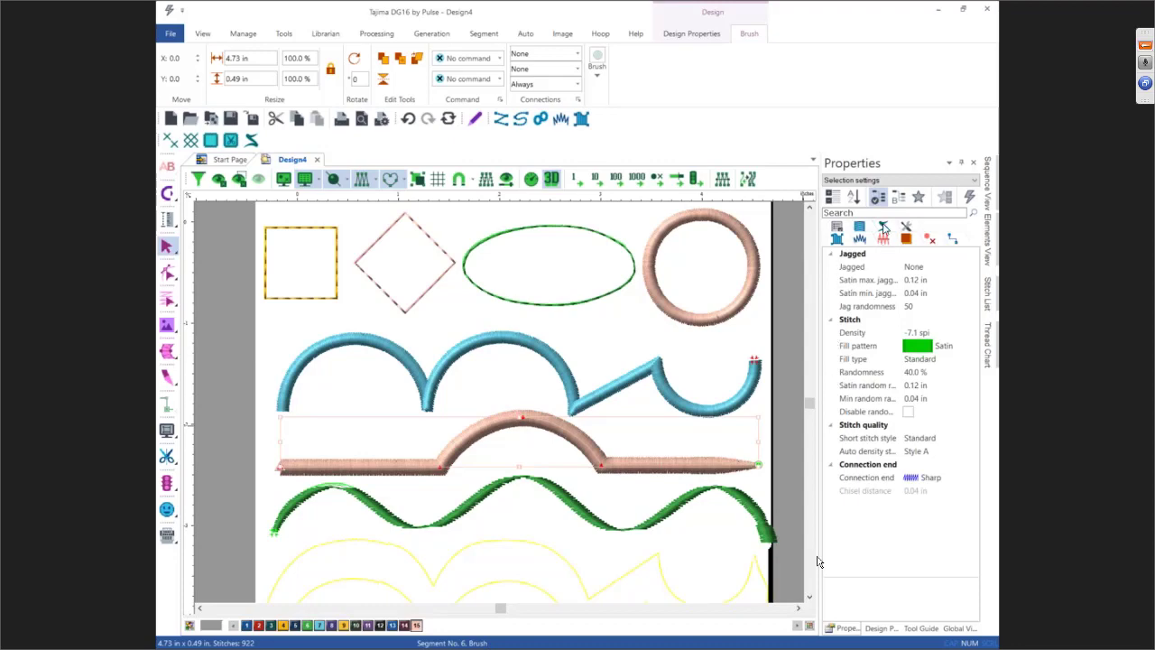
{"action": "left_click", "coordinate": [884, 227]}
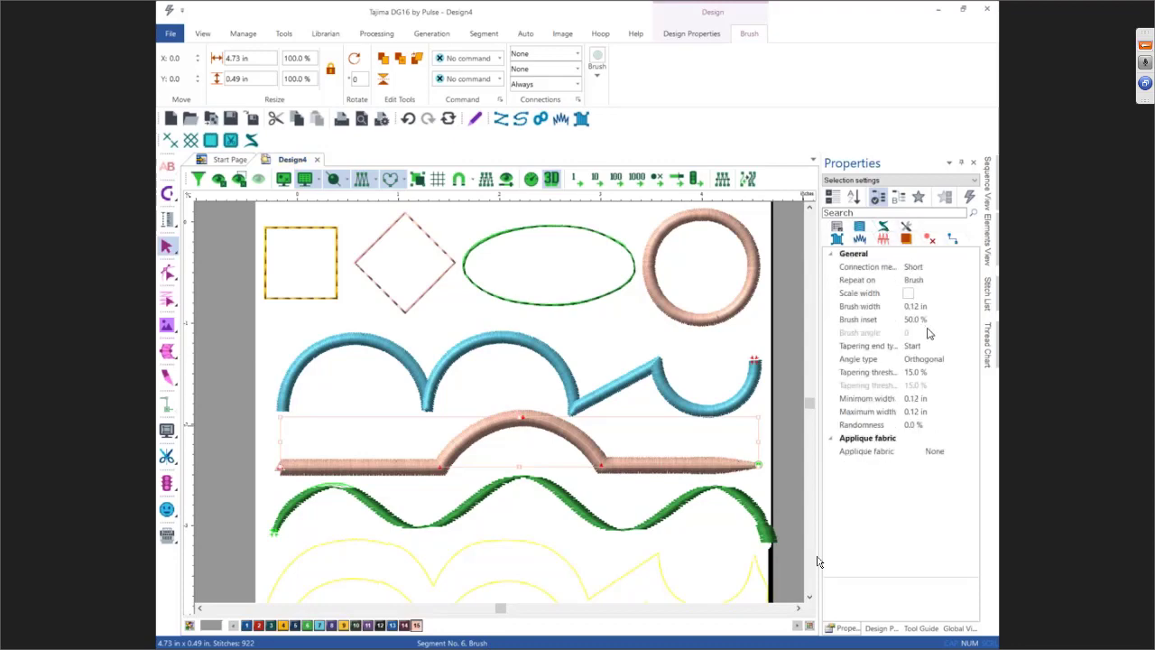
{"action": "left_click", "coordinate": [909, 351]}
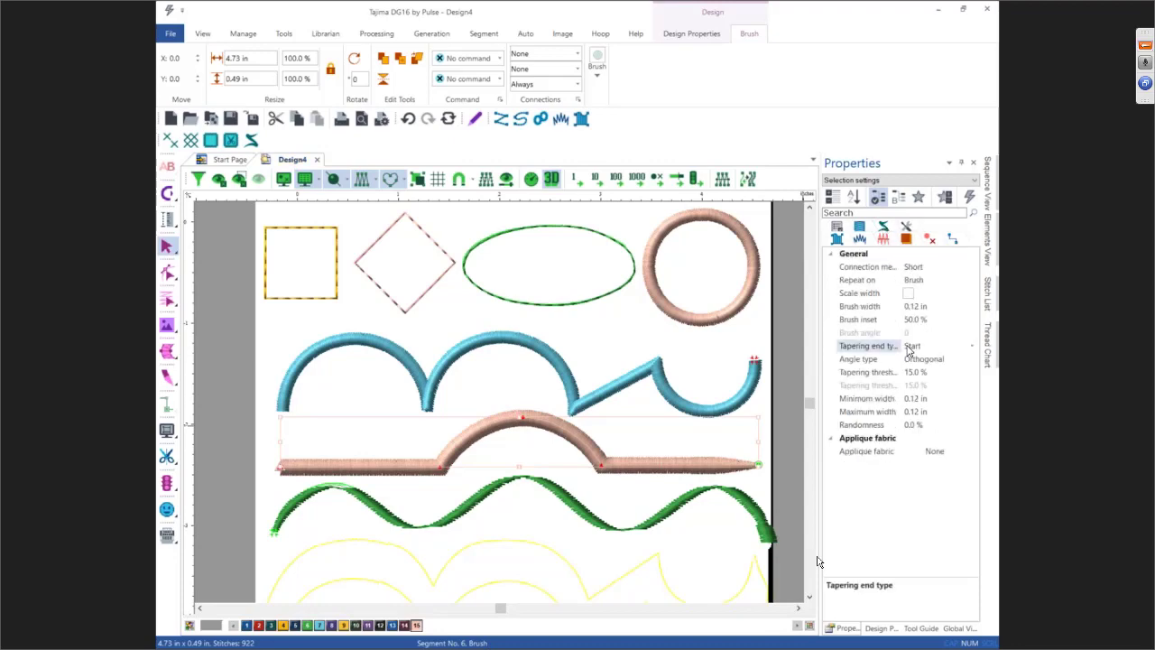
{"action": "left_click", "coordinate": [971, 346]}
{"action": "left_click", "coordinate": [933, 397]}
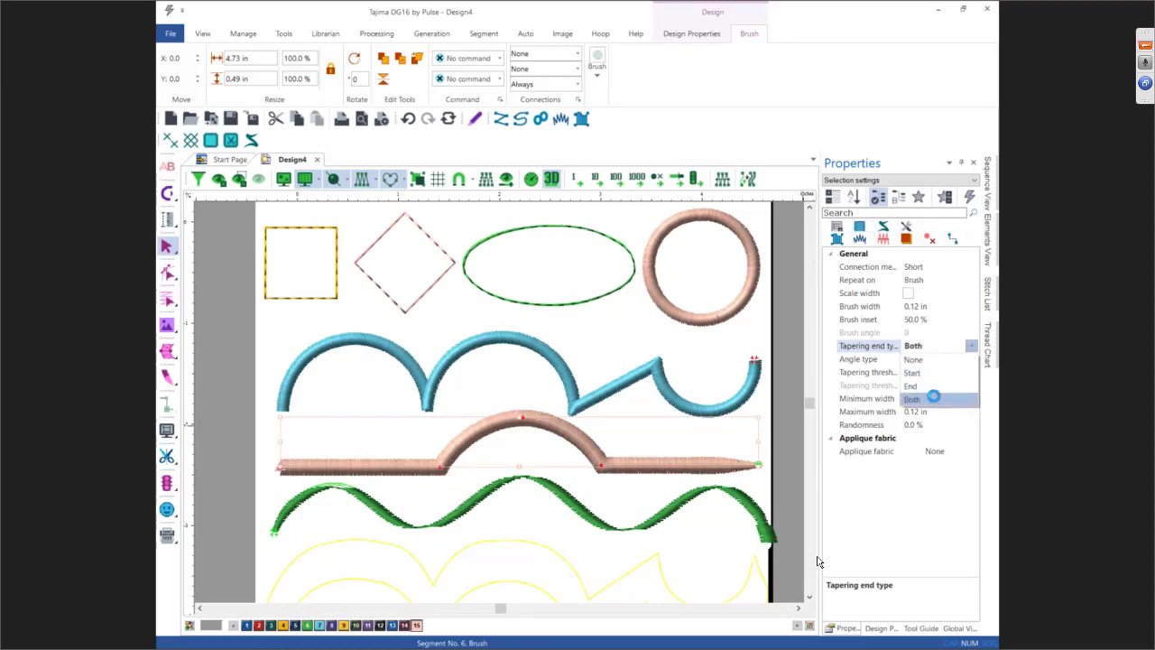
{"action": "left_click", "coordinate": [927, 360]}
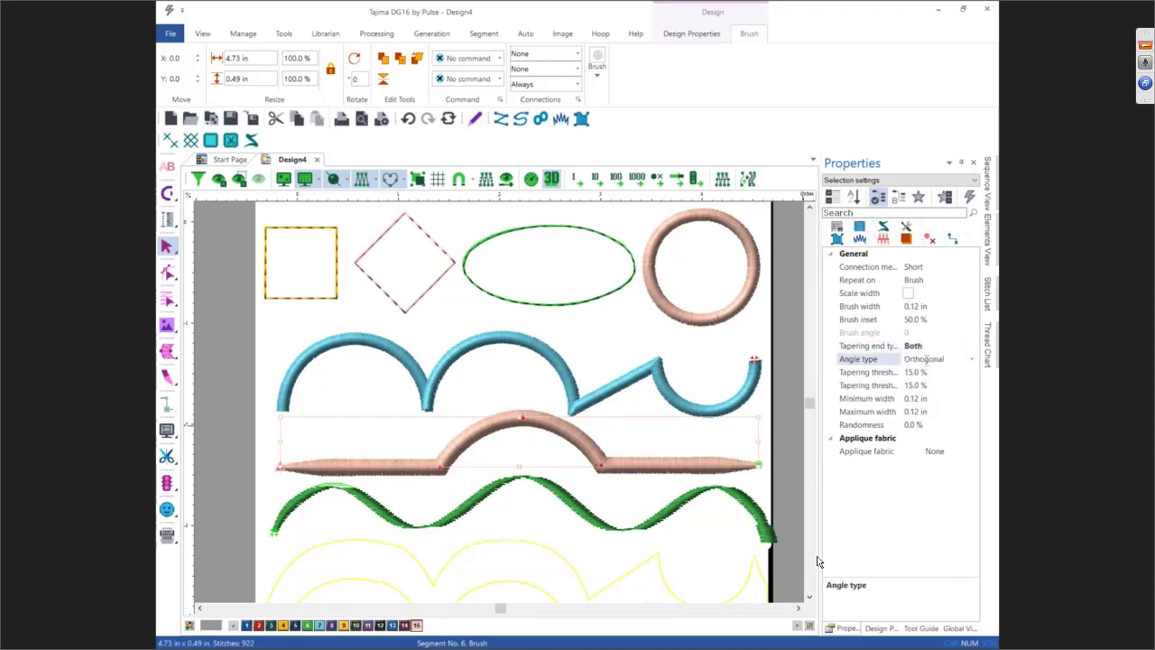
{"action": "left_click", "coordinate": [971, 359]}
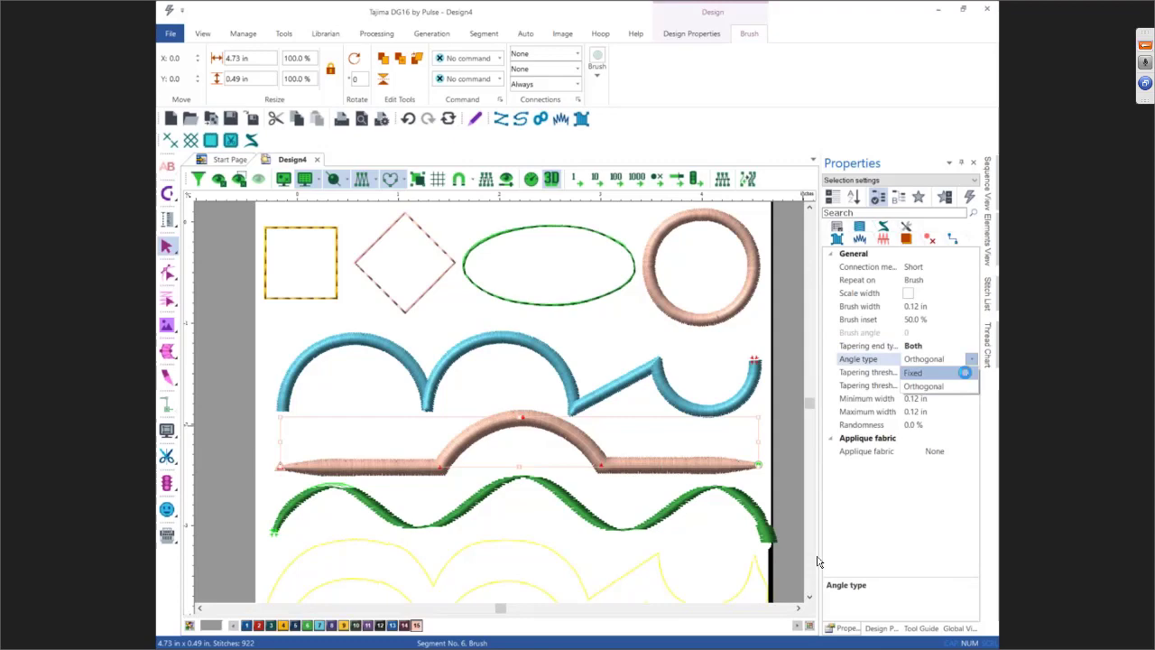
{"action": "left_click", "coordinate": [965, 371]}
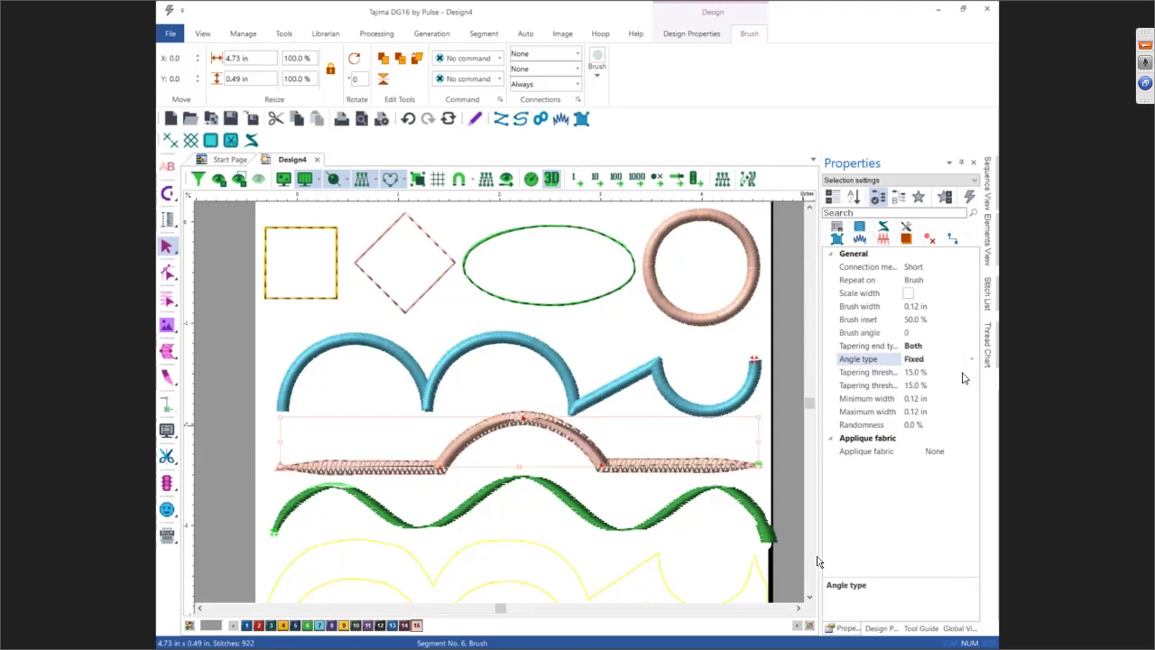
Disable the contour and zig-zag underlays of the pink brush segment, deselect it and check its stitches by toggling the 3D view
{"action": "left_click", "coordinate": [907, 239]}
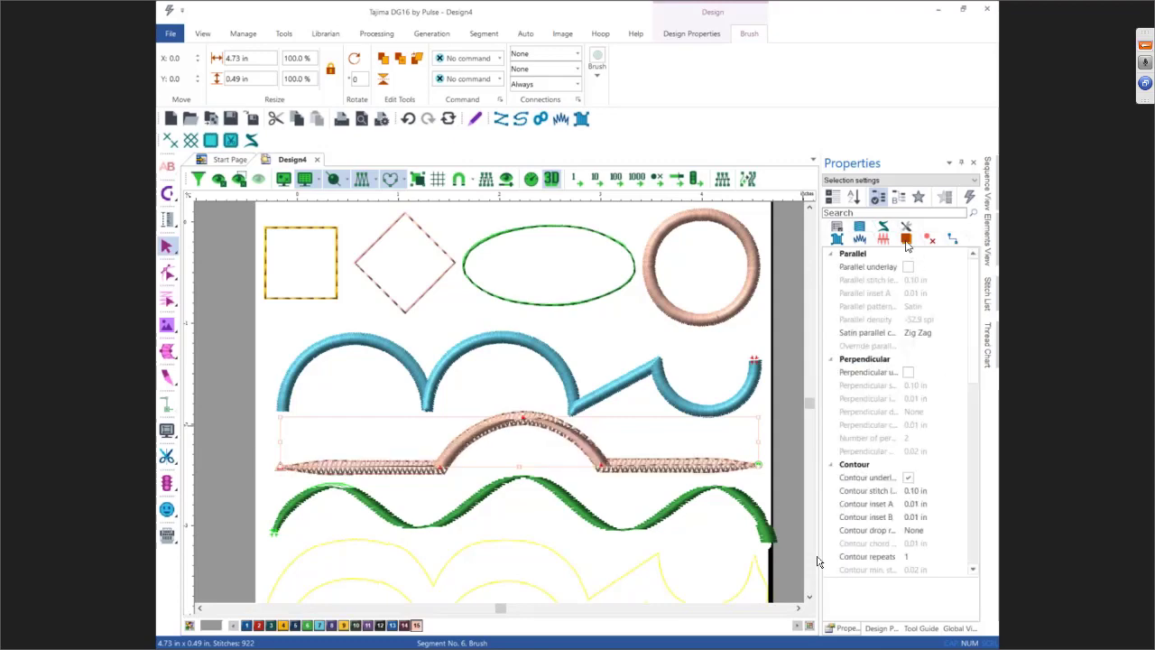
{"action": "left_click", "coordinate": [908, 478]}
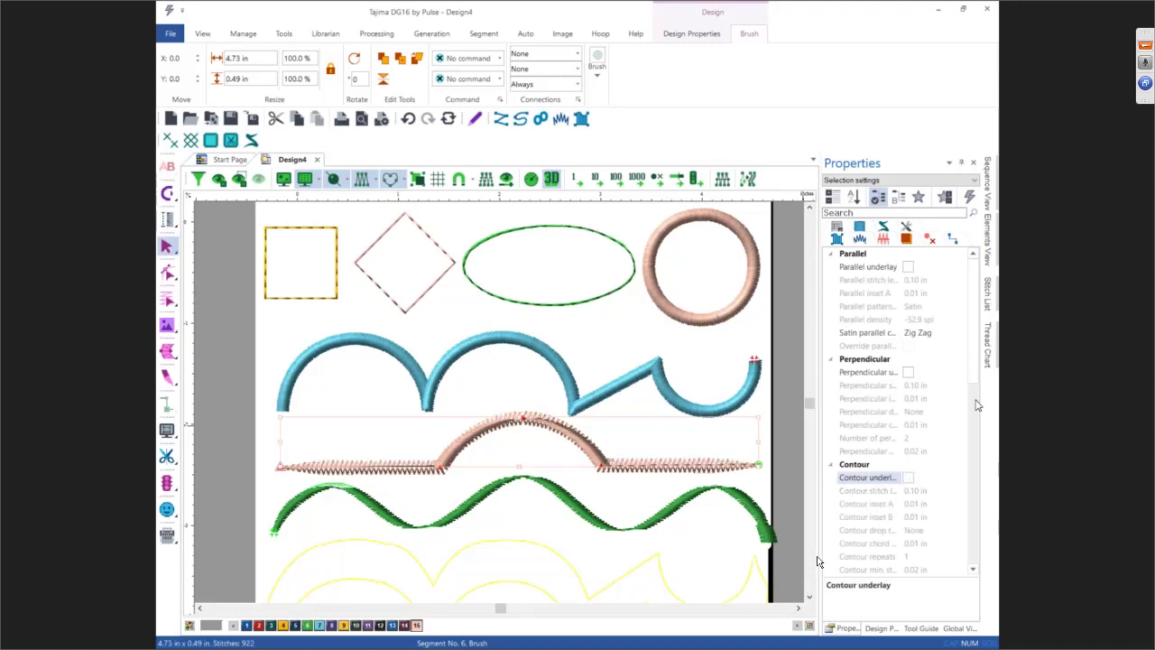
{"action": "left_click_drag", "start_coordinate": [972, 365], "coordinate": [971, 431]}
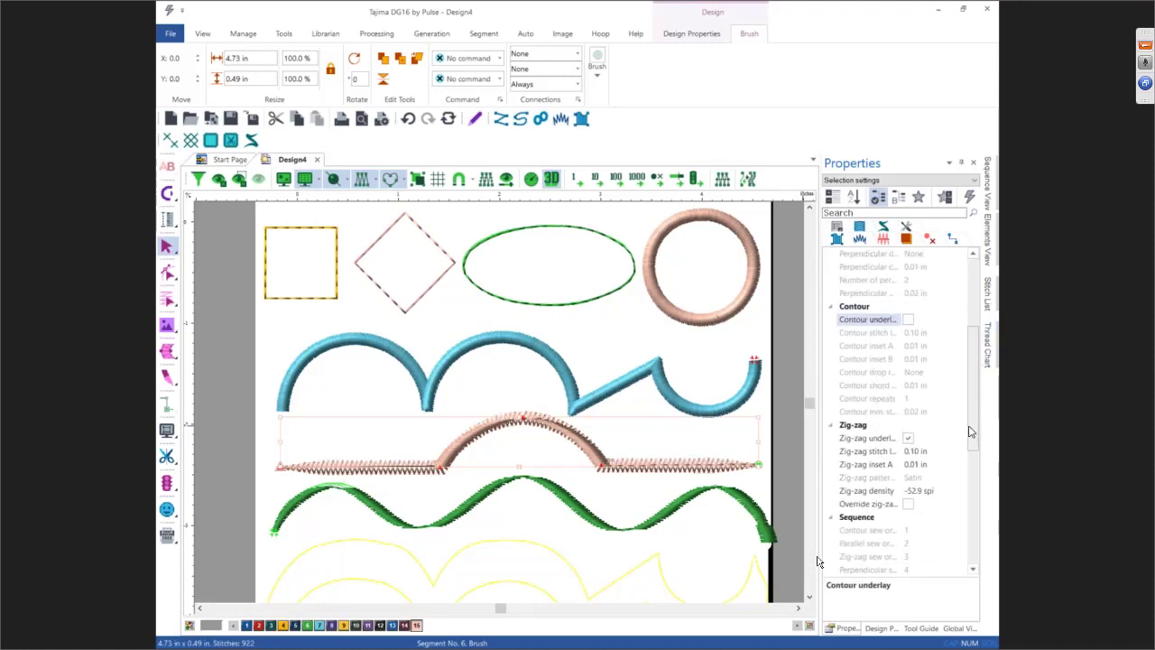
{"action": "left_click", "coordinate": [908, 438]}
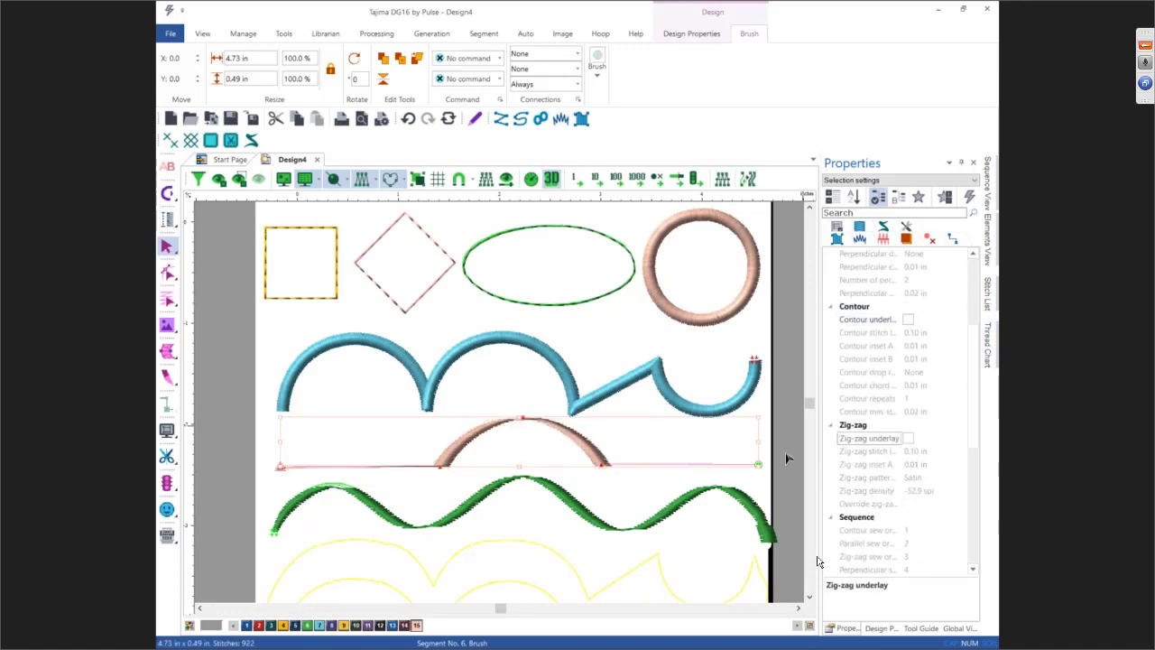
{"action": "left_click", "coordinate": [248, 443]}
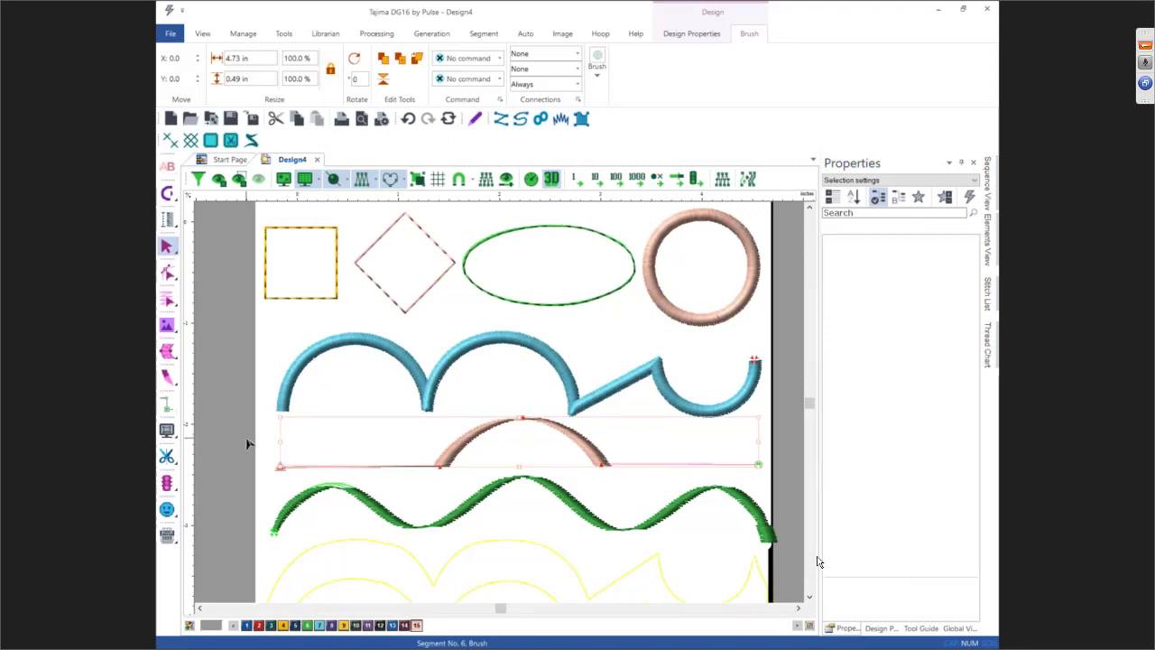
{"action": "left_click", "coordinate": [549, 179]}
{"action": "left_click", "coordinate": [548, 179]}
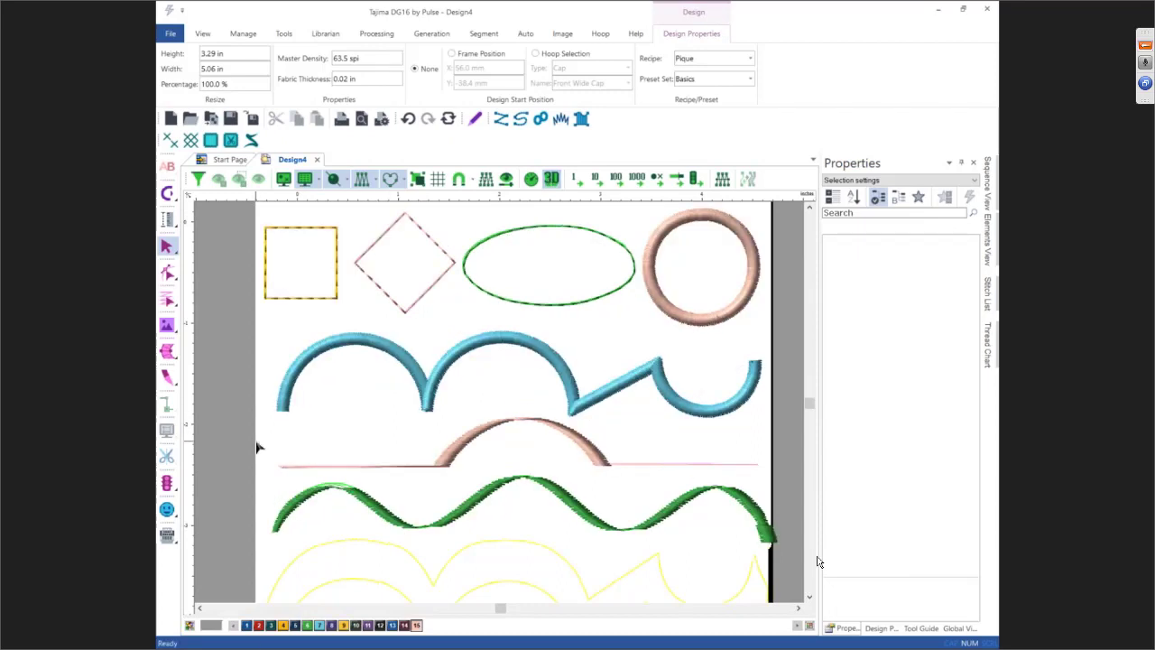
Set the pink brush segment's tapering end type to Start and its angle type to Orthogonal, and deselect it
{"action": "left_click", "coordinate": [677, 467]}
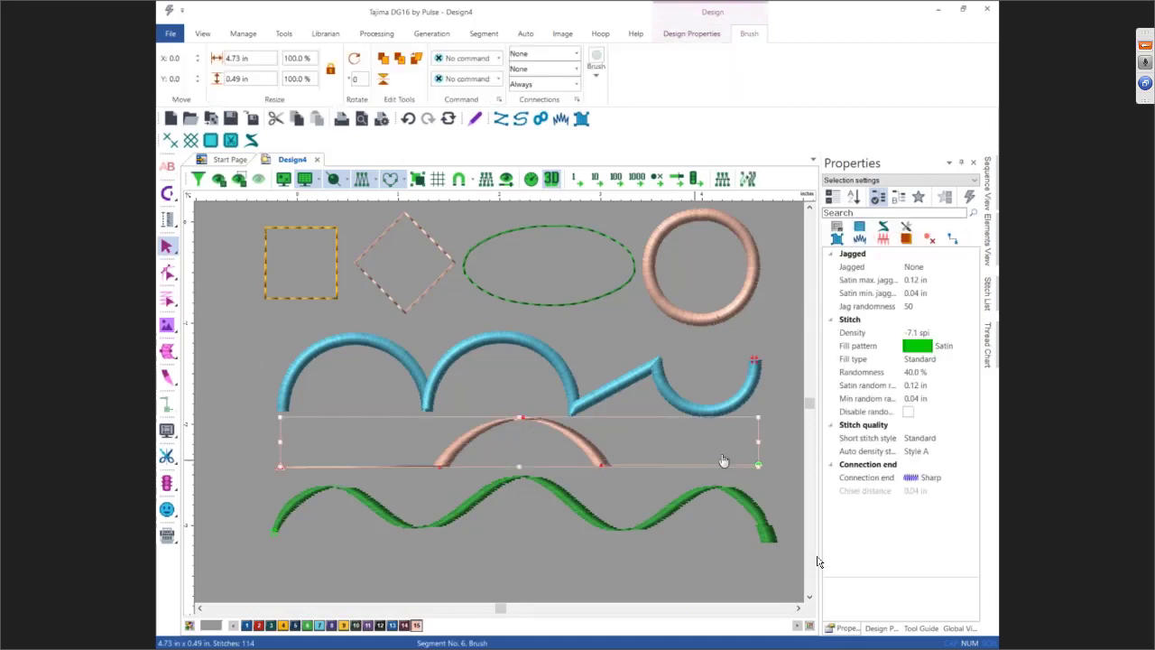
{"action": "left_click", "coordinate": [884, 225]}
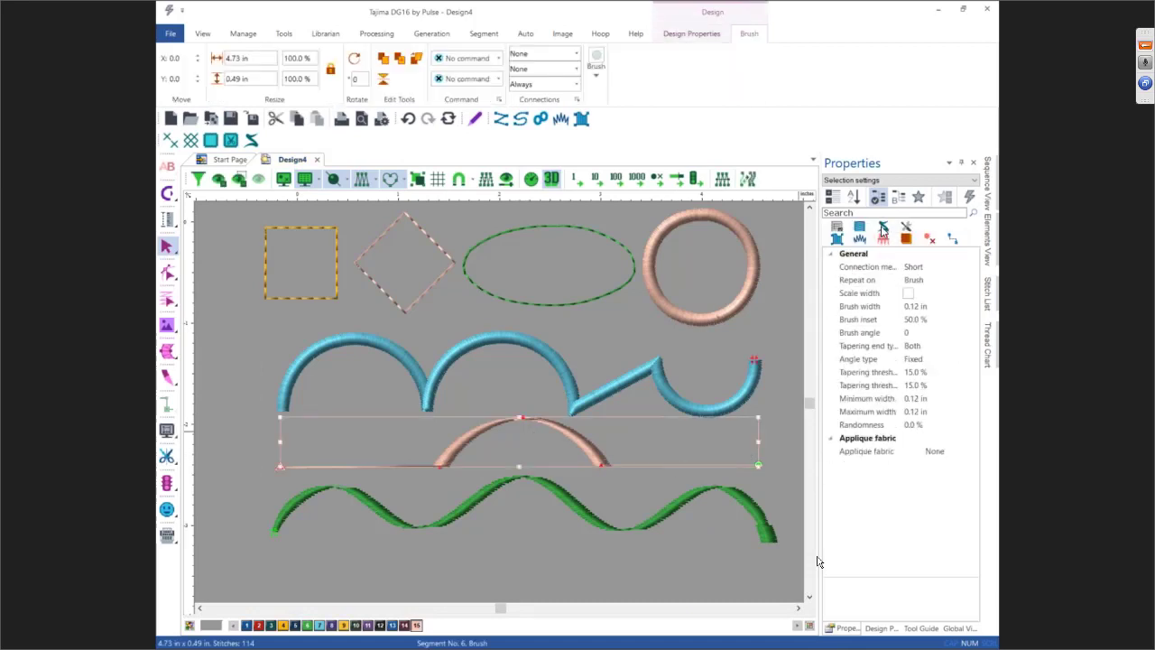
{"action": "left_click", "coordinate": [914, 348]}
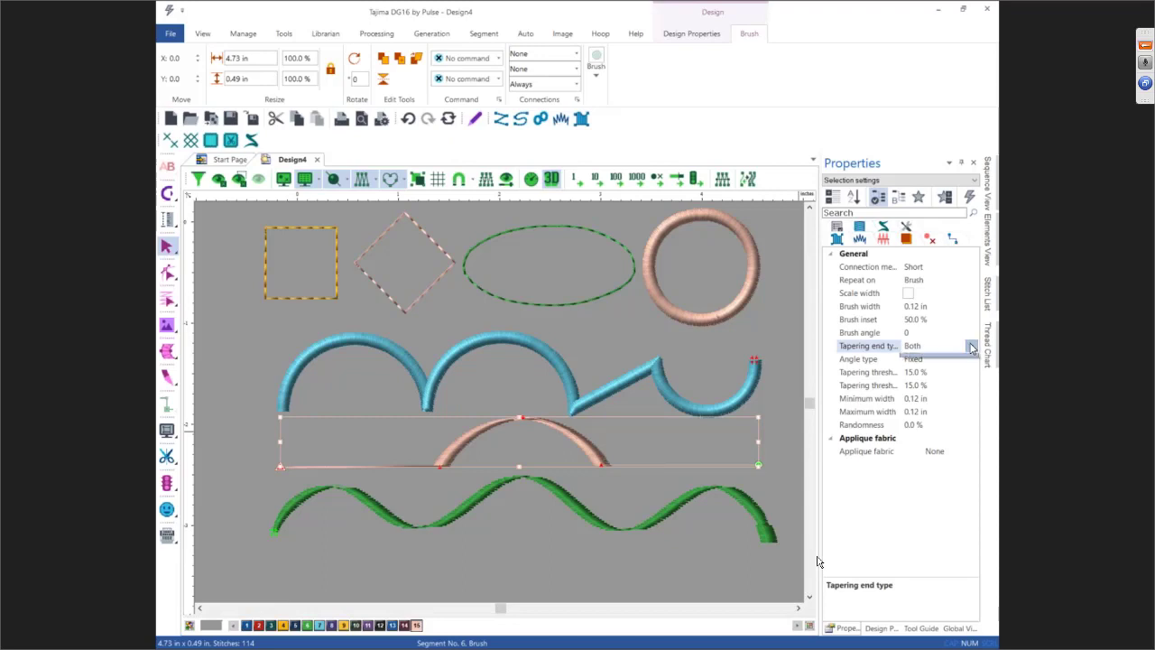
{"action": "left_click", "coordinate": [929, 348]}
{"action": "left_click", "coordinate": [941, 371]}
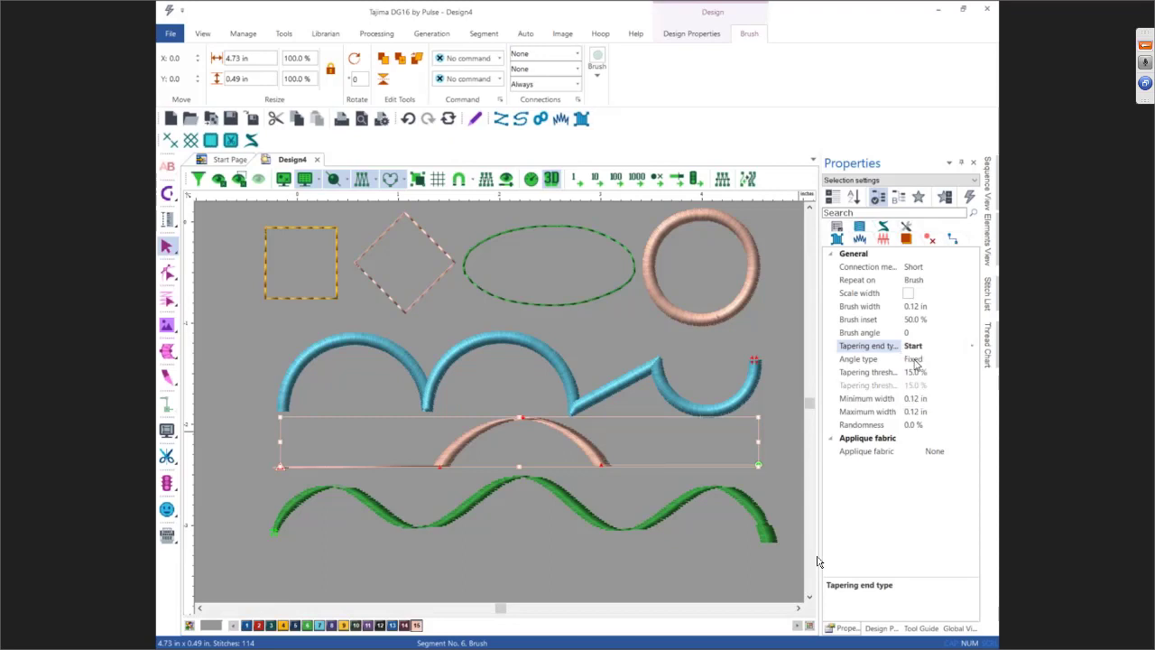
{"action": "left_click", "coordinate": [914, 361]}
{"action": "left_click", "coordinate": [971, 359]}
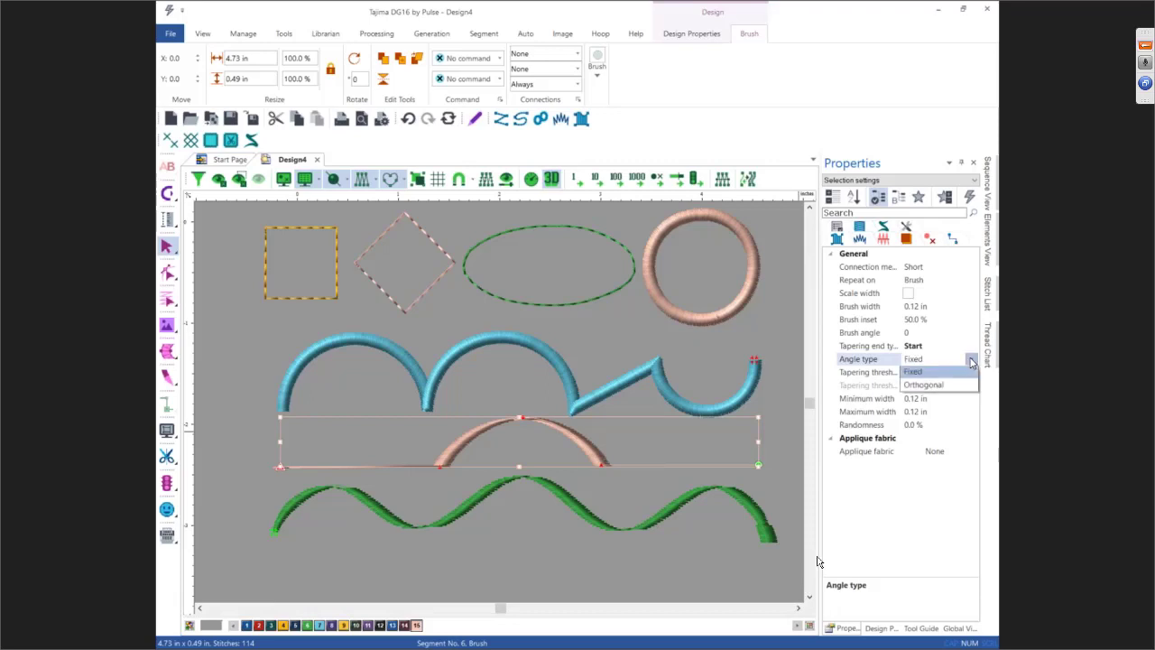
{"action": "left_click", "coordinate": [946, 388]}
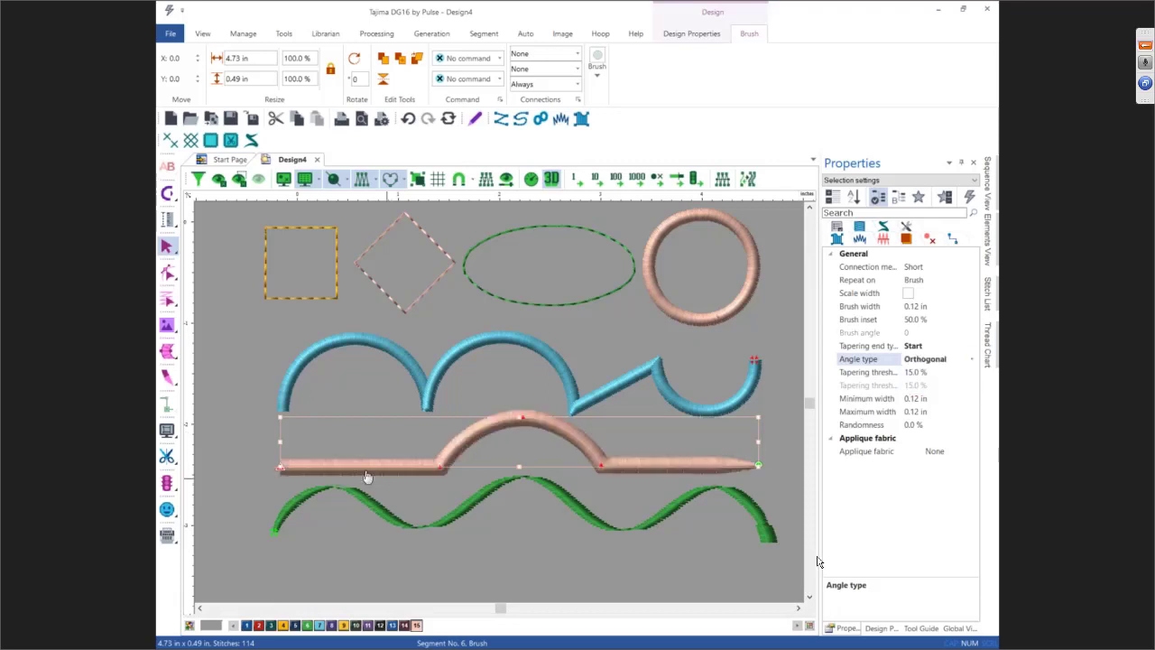
{"action": "left_click", "coordinate": [231, 406]}
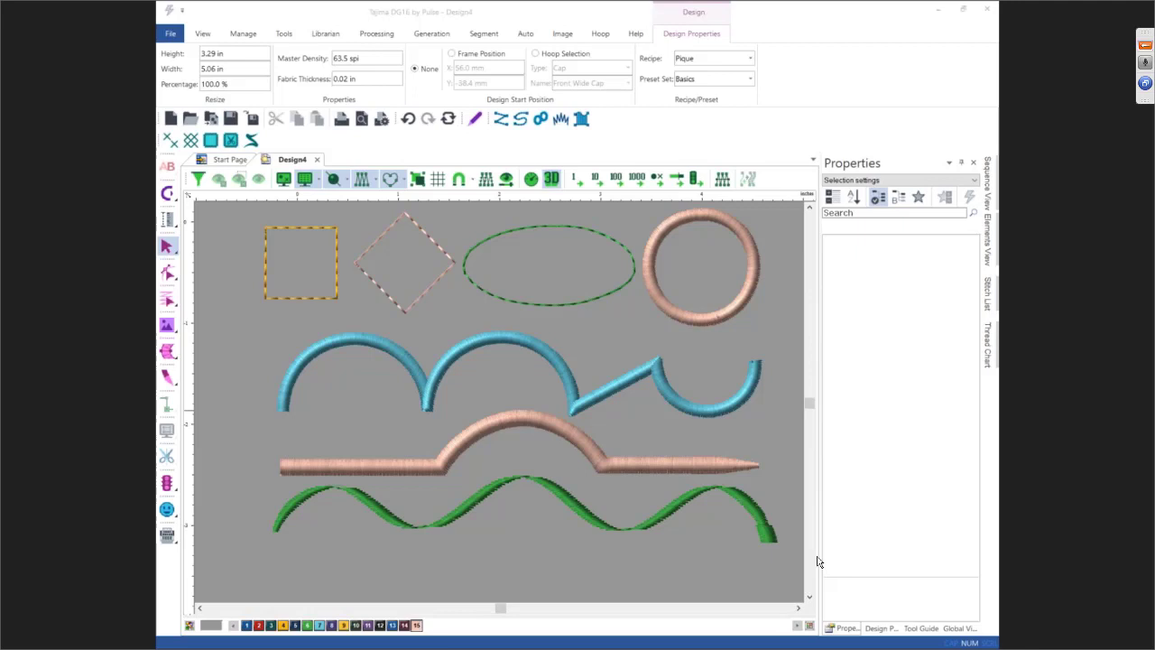
{"action": "key", "text": "alt+Tab"}
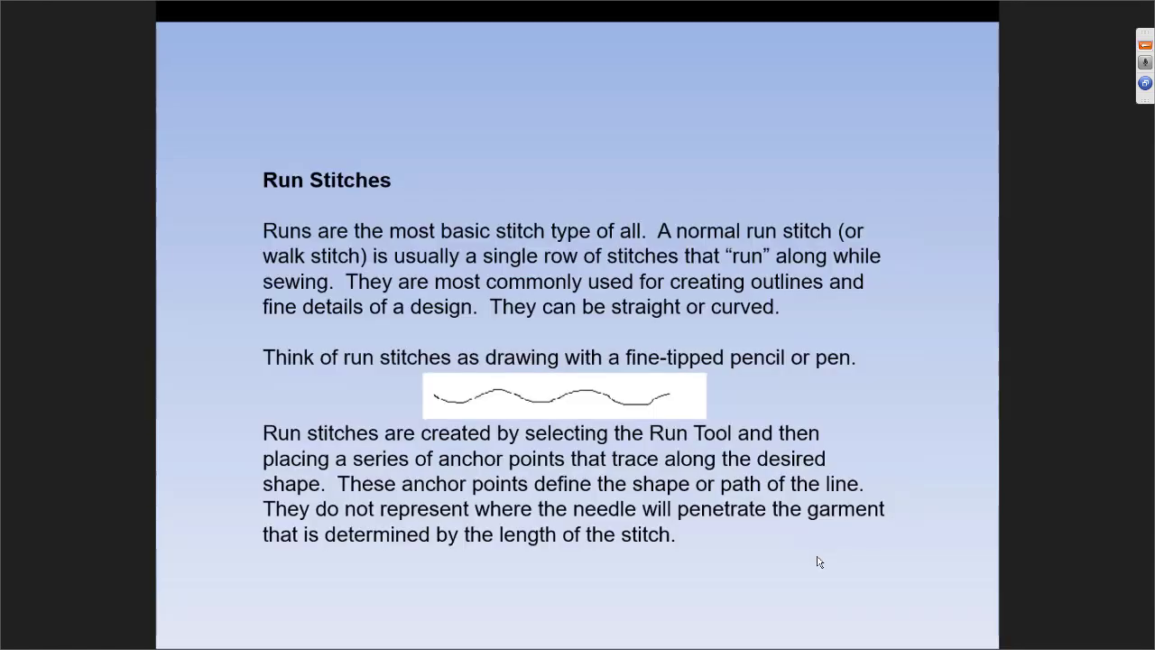
{"action": "key", "text": "Right"}
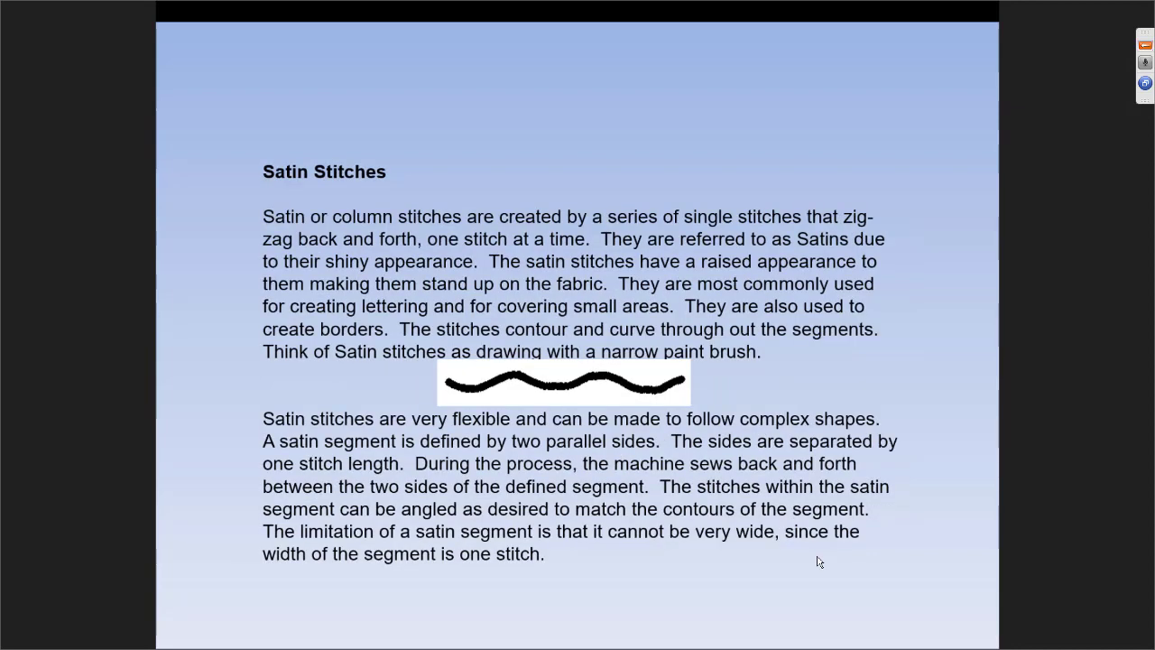
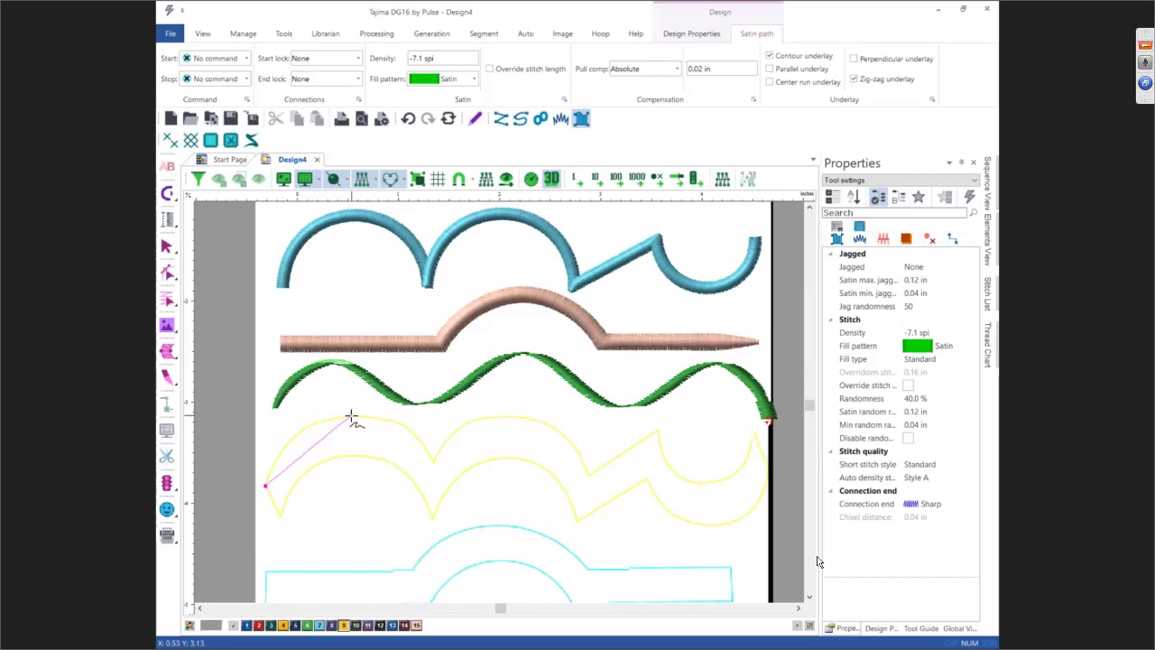
Trace the upper edge of the yellow double-arch outline with a satin path, using curve points on the arcs and corner points between them
{"action": "right_click", "coordinate": [352, 417]}
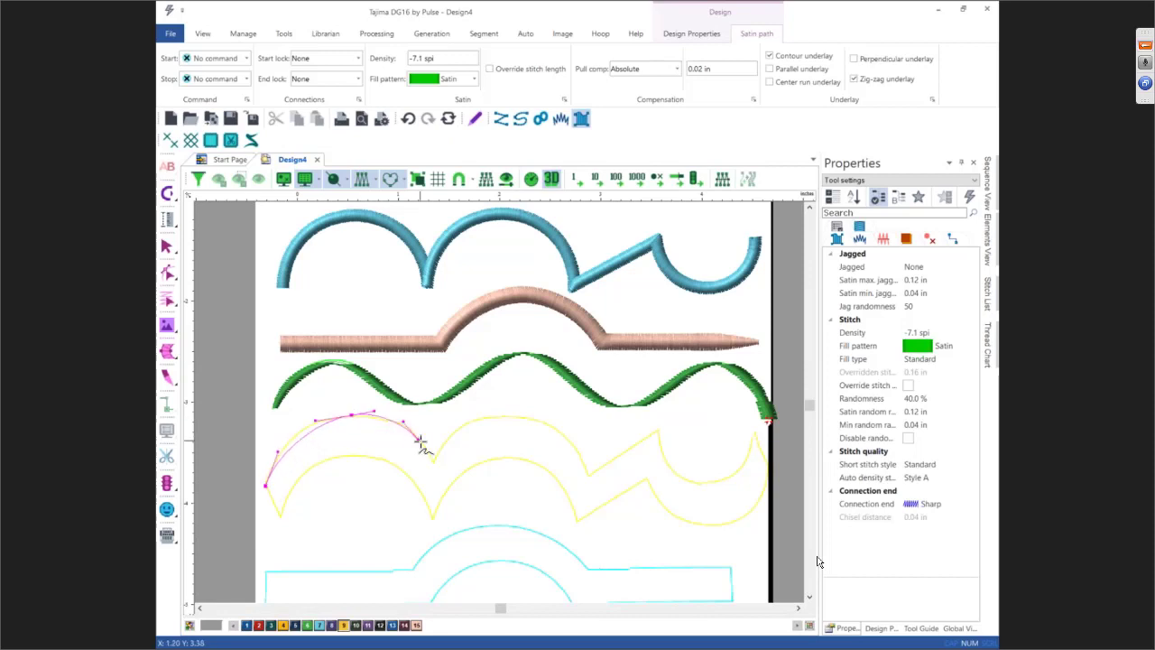
{"action": "left_click", "coordinate": [432, 463]}
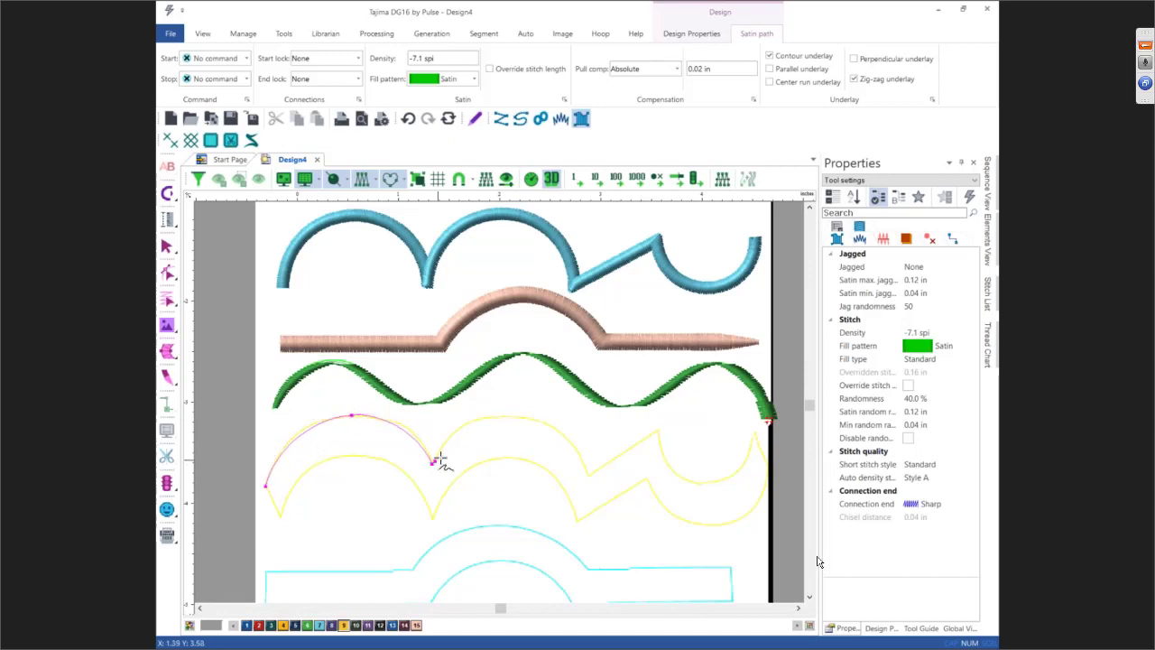
{"action": "right_click", "coordinate": [514, 417]}
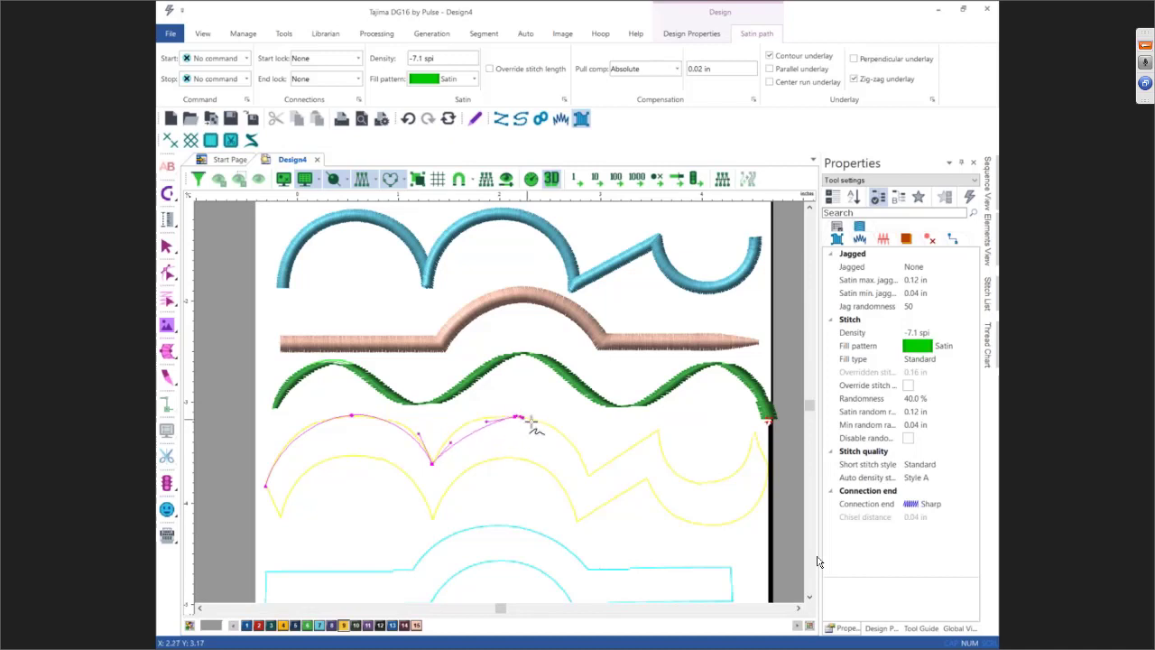
{"action": "left_click", "coordinate": [589, 475]}
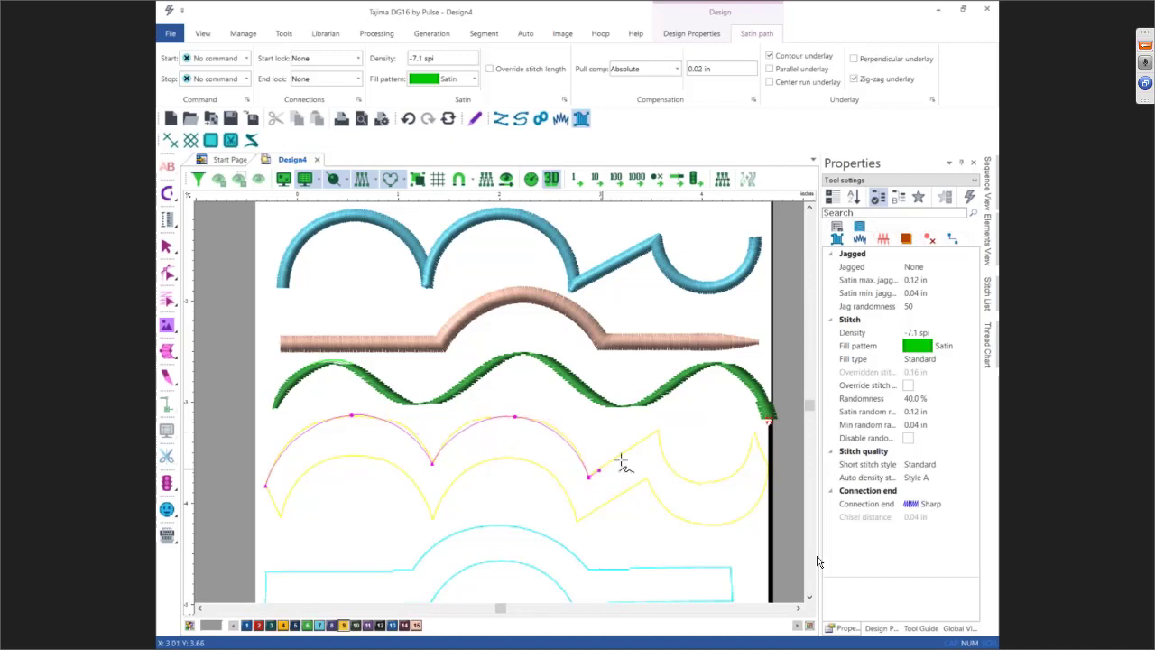
{"action": "left_click", "coordinate": [658, 430]}
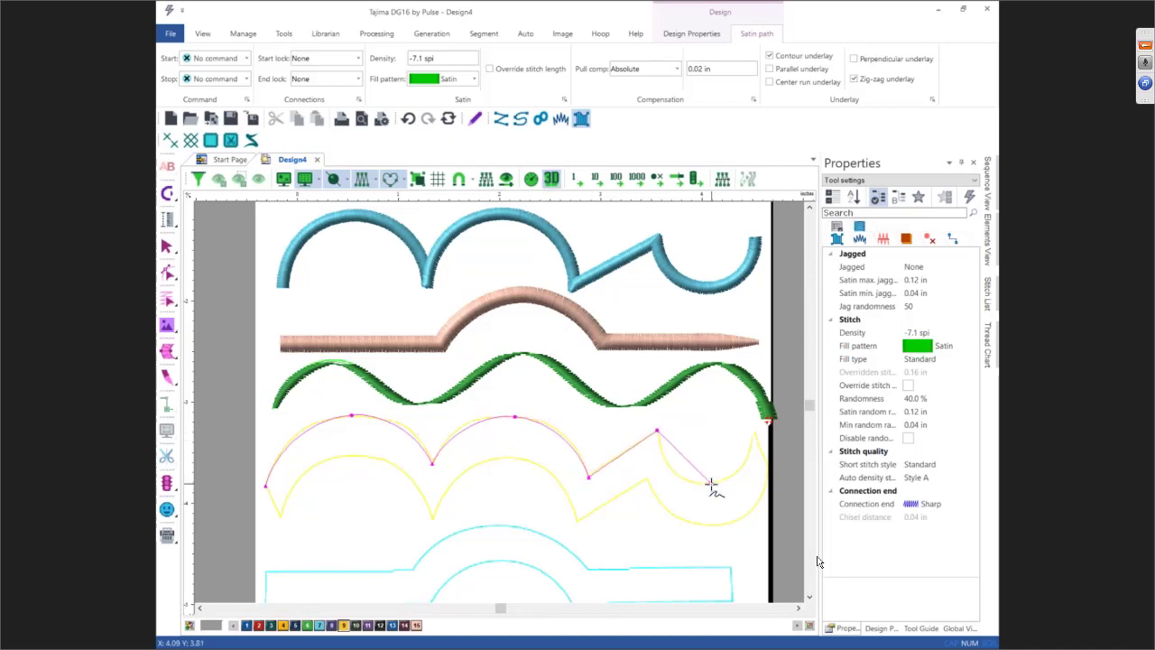
{"action": "right_click", "coordinate": [711, 485]}
{"action": "right_click", "coordinate": [755, 431]}
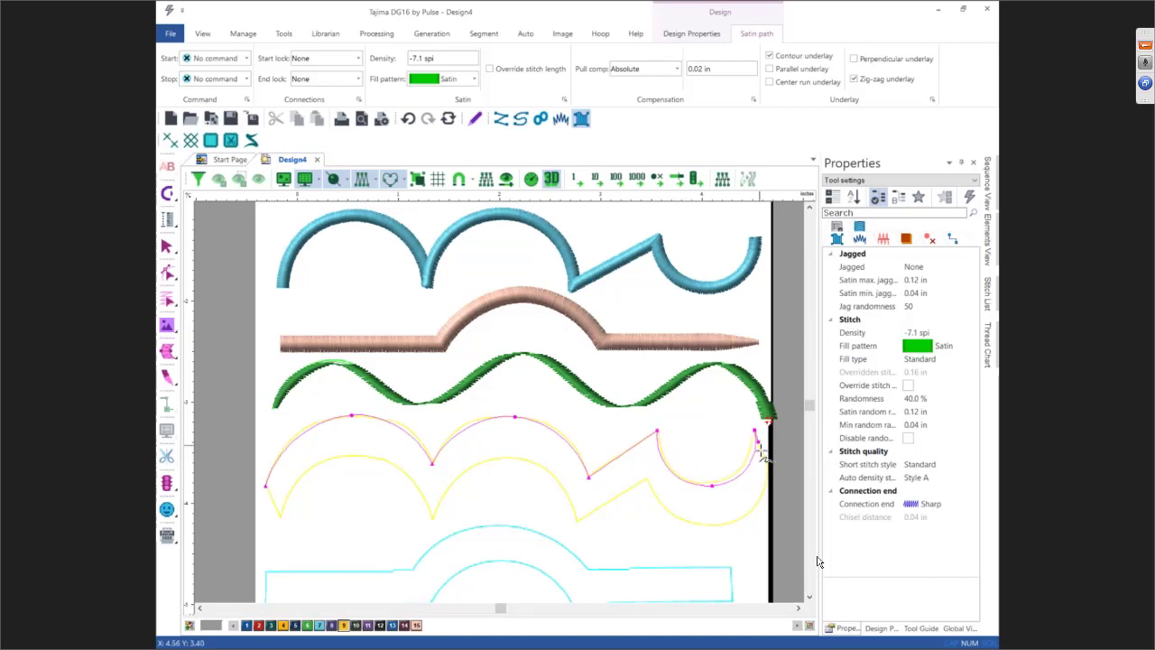
Trace the yellow double-arch outline's right end and lower edge with curve points on the arcs and corners between them, and close the path
{"action": "right_click", "coordinate": [767, 467]}
{"action": "right_click", "coordinate": [714, 527]}
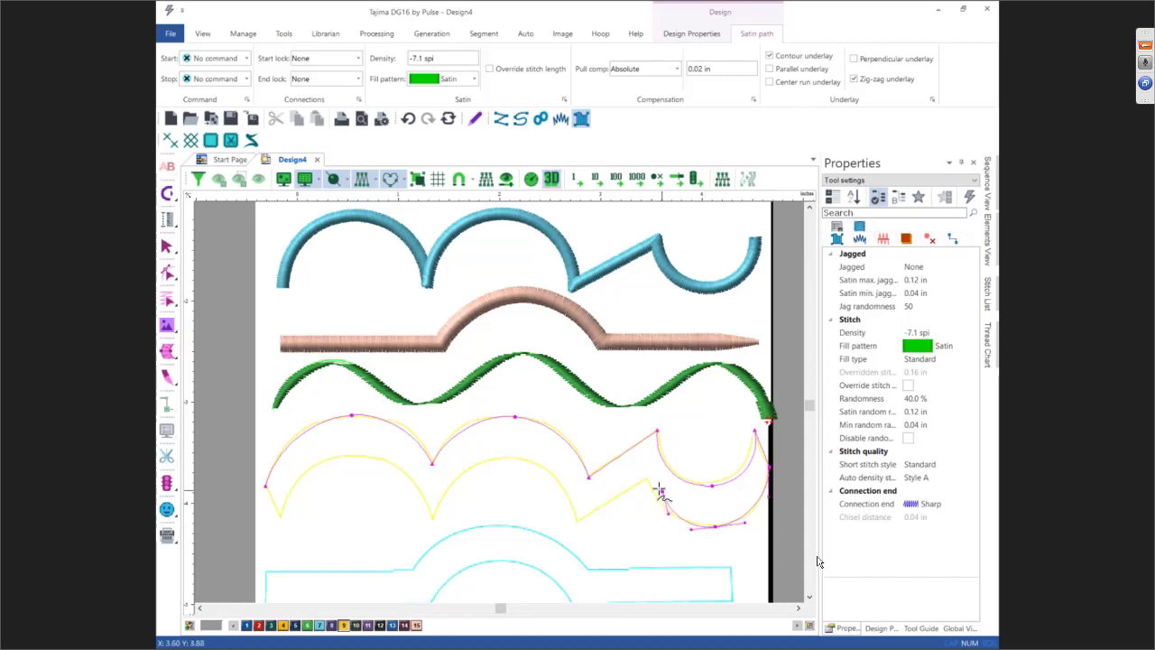
{"action": "left_click", "coordinate": [577, 522]}
{"action": "right_click", "coordinate": [515, 458]}
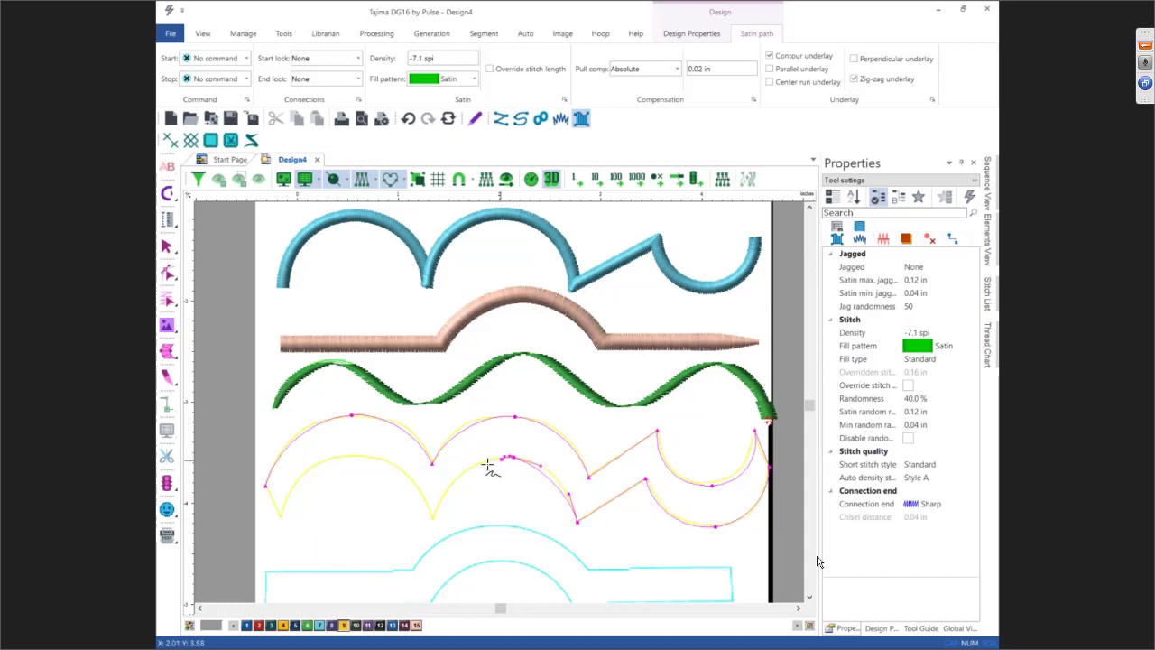
{"action": "left_click", "coordinate": [434, 520]}
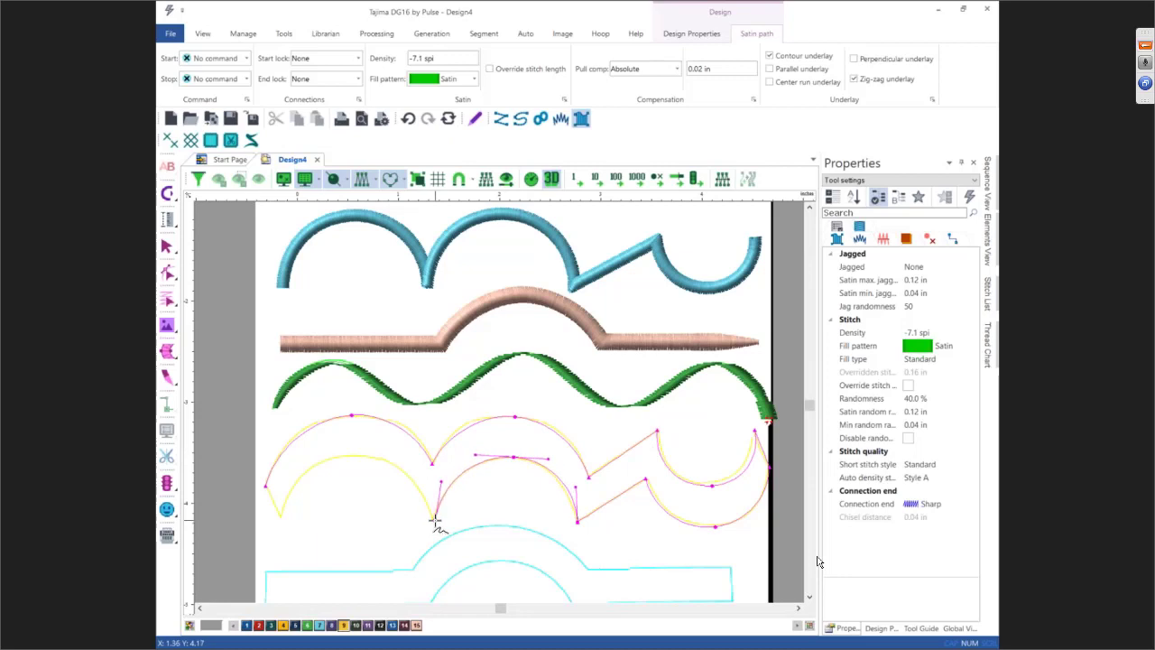
{"action": "right_click", "coordinate": [354, 455]}
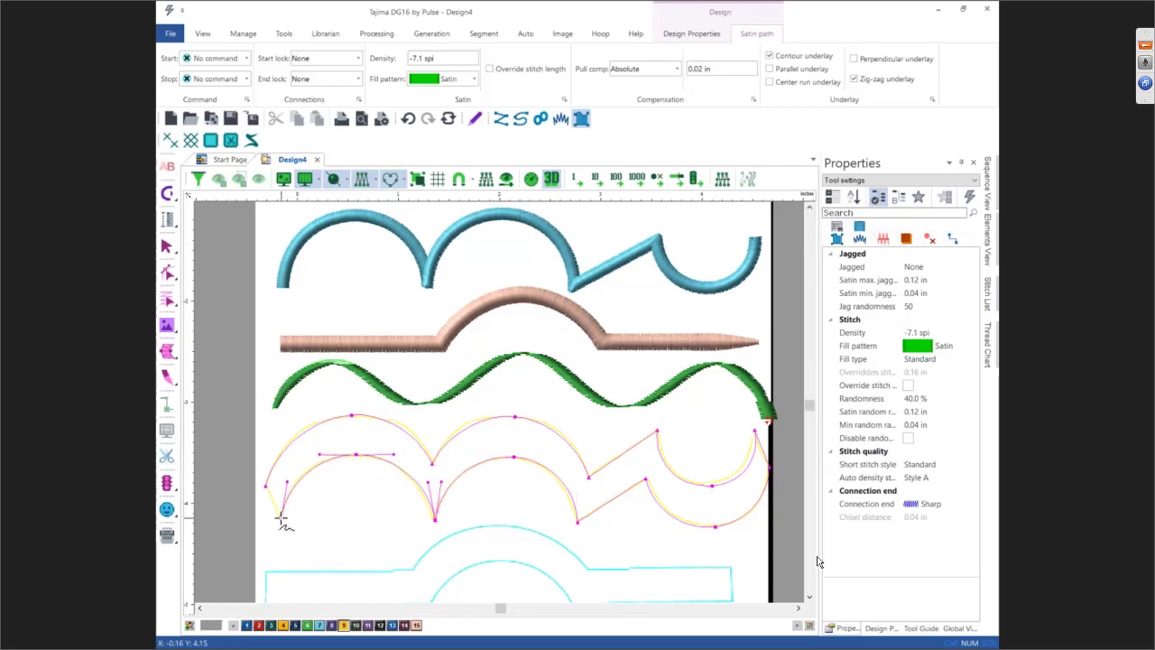
{"action": "left_click", "coordinate": [282, 520]}
{"action": "key", "text": "Return"}
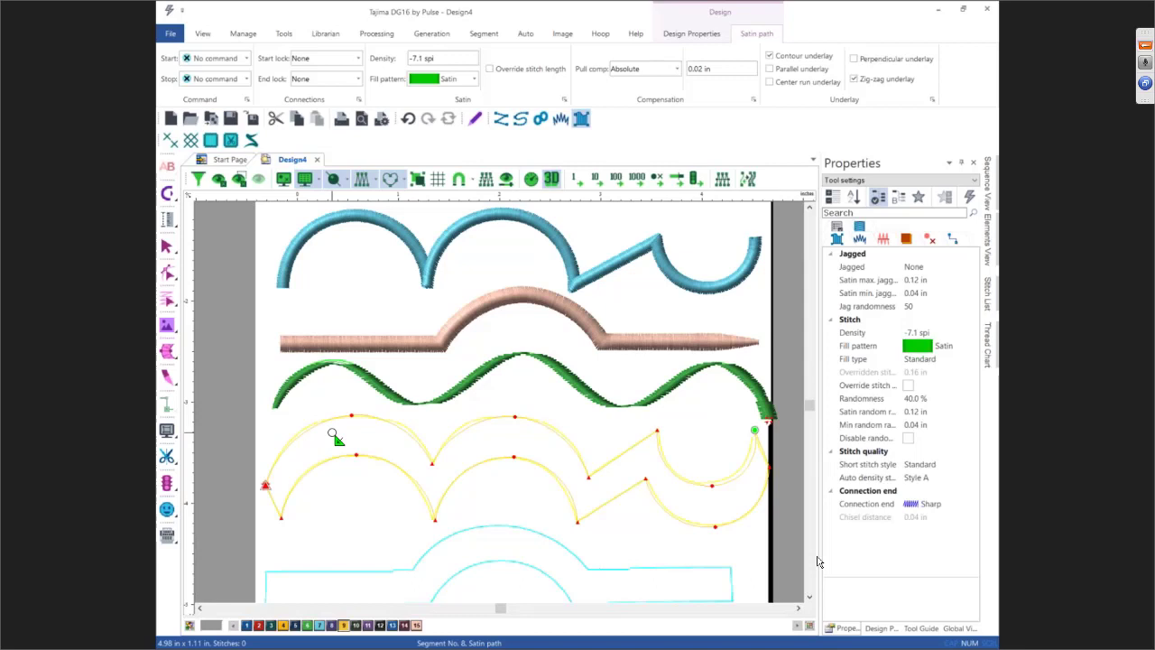
Place the start point at the yellow shape's upper right tip and the stop at the lower cusp between arches, with three angle lines across the first arch
{"action": "left_click", "coordinate": [755, 431]}
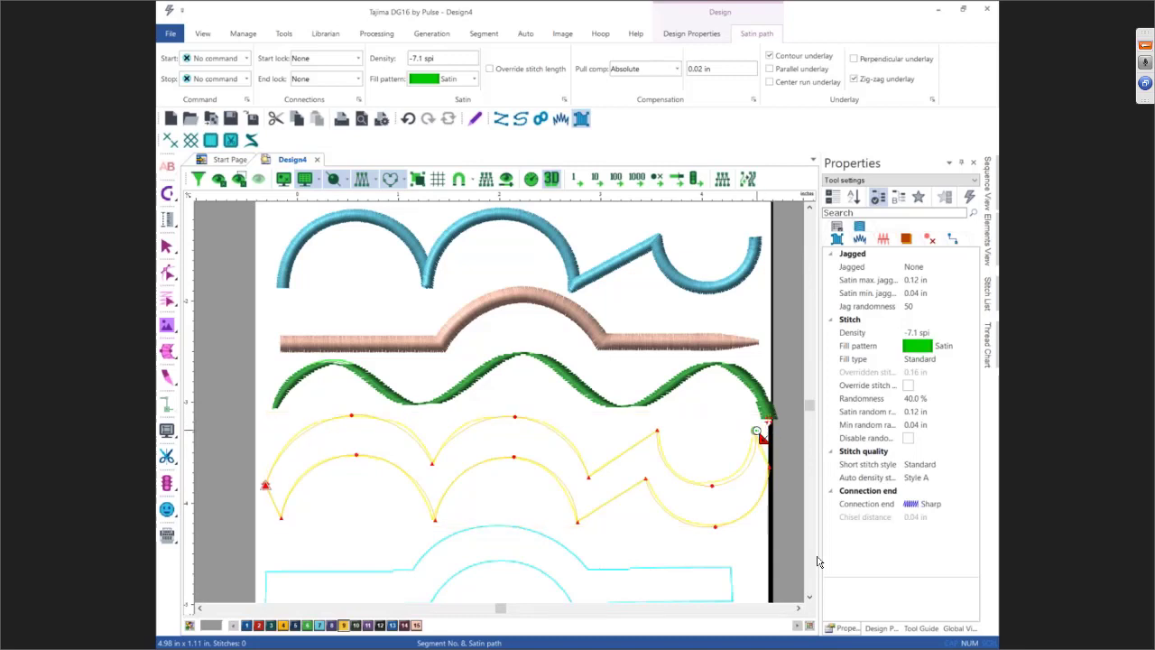
{"action": "left_click", "coordinate": [439, 520]}
{"action": "left_click", "coordinate": [274, 468]}
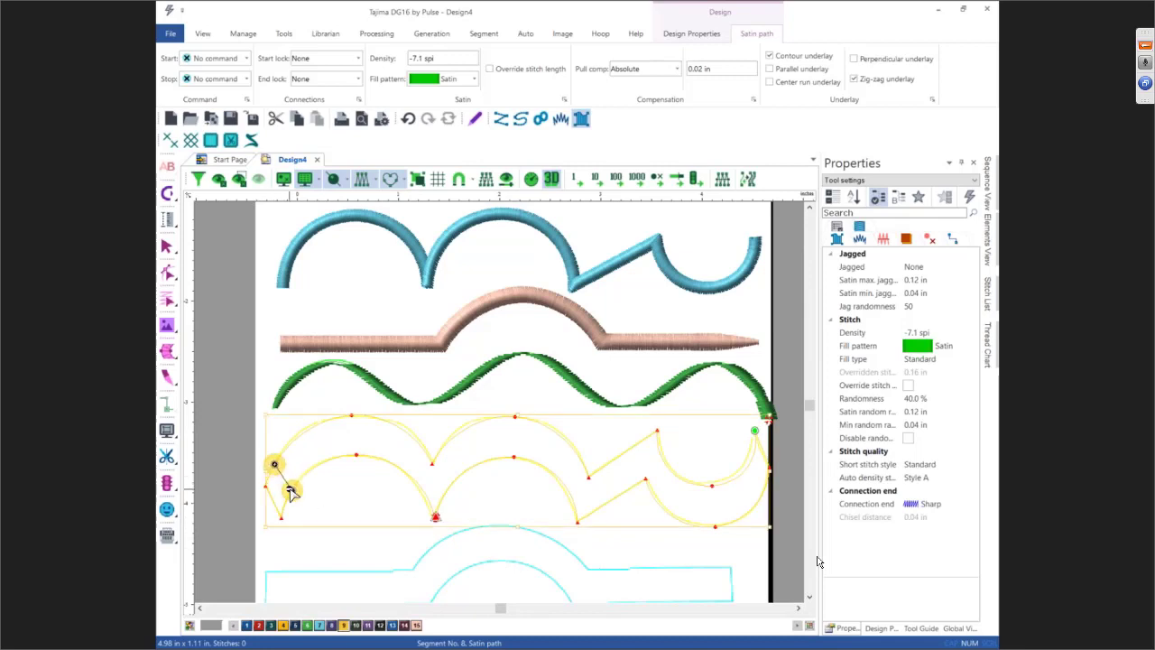
{"action": "left_click", "coordinate": [292, 489]}
{"action": "left_click", "coordinate": [353, 416]}
{"action": "left_click", "coordinate": [353, 454]}
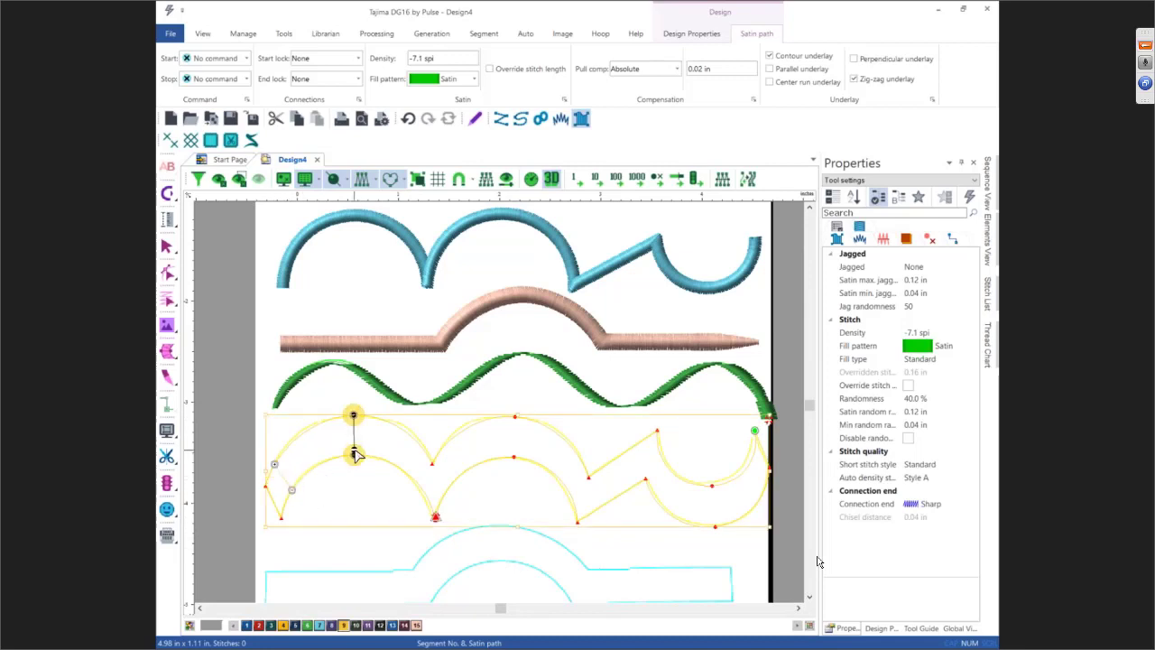
{"action": "left_click", "coordinate": [415, 441]}
{"action": "left_click", "coordinate": [406, 471]}
Add three angle lines across the yellow shape's second arch: one on each flank and one at the crest
{"action": "left_click", "coordinate": [449, 439]}
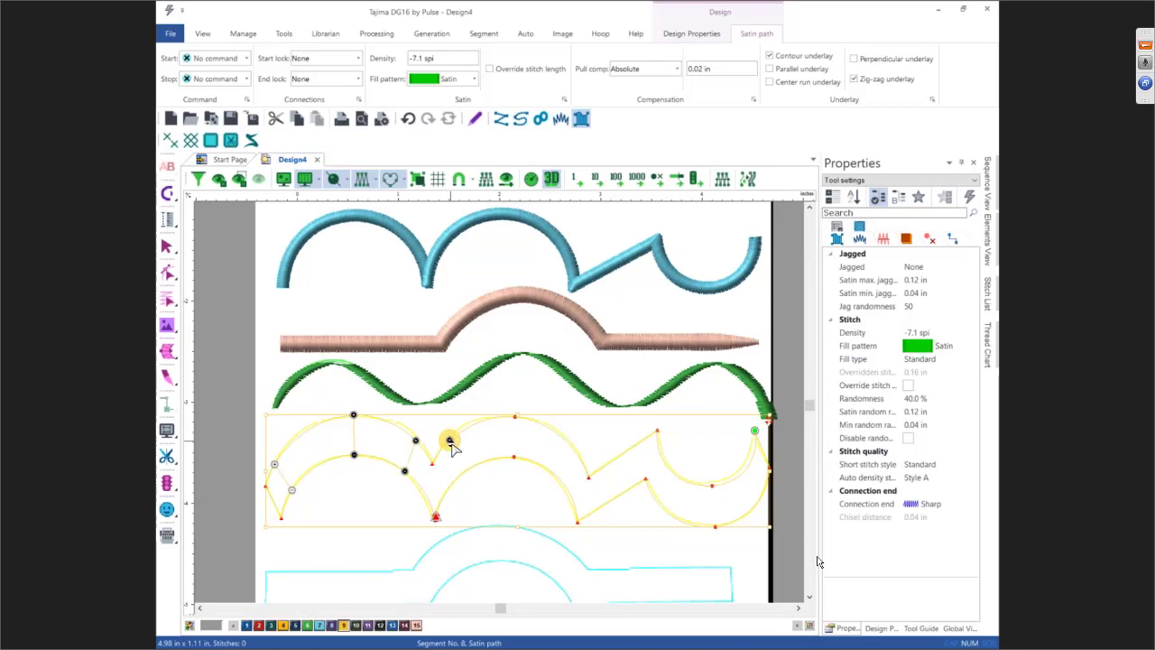
{"action": "left_click", "coordinate": [466, 470]}
{"action": "left_click", "coordinate": [513, 416]}
{"action": "left_click", "coordinate": [514, 457]}
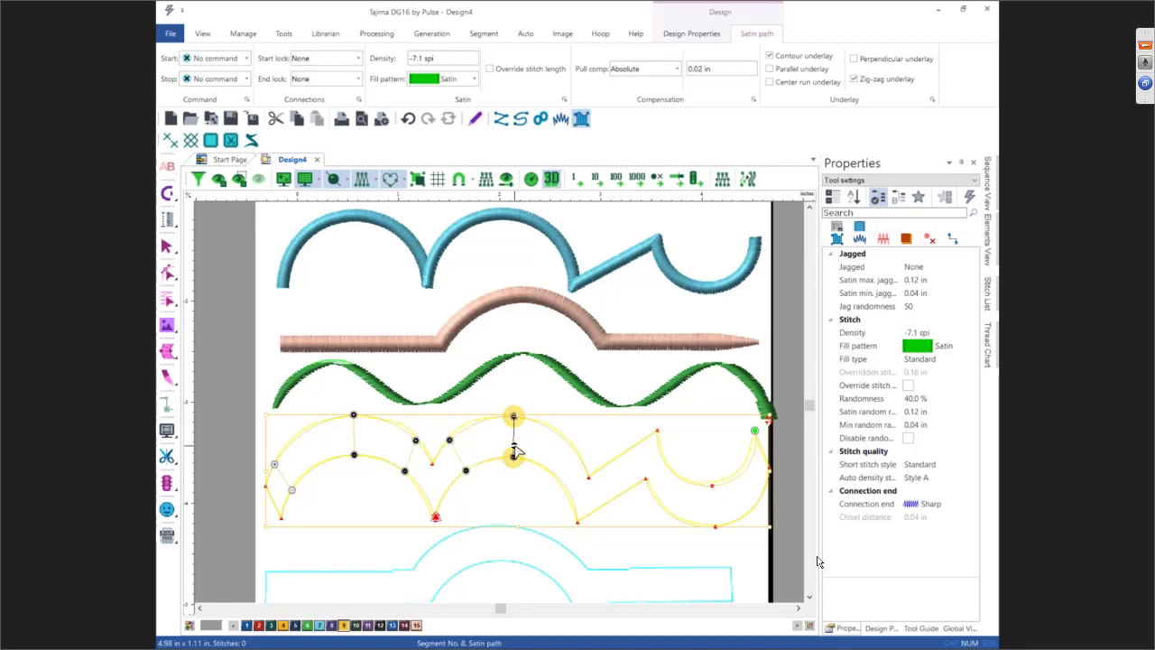
{"action": "left_click", "coordinate": [569, 444]}
{"action": "left_click", "coordinate": [548, 469]}
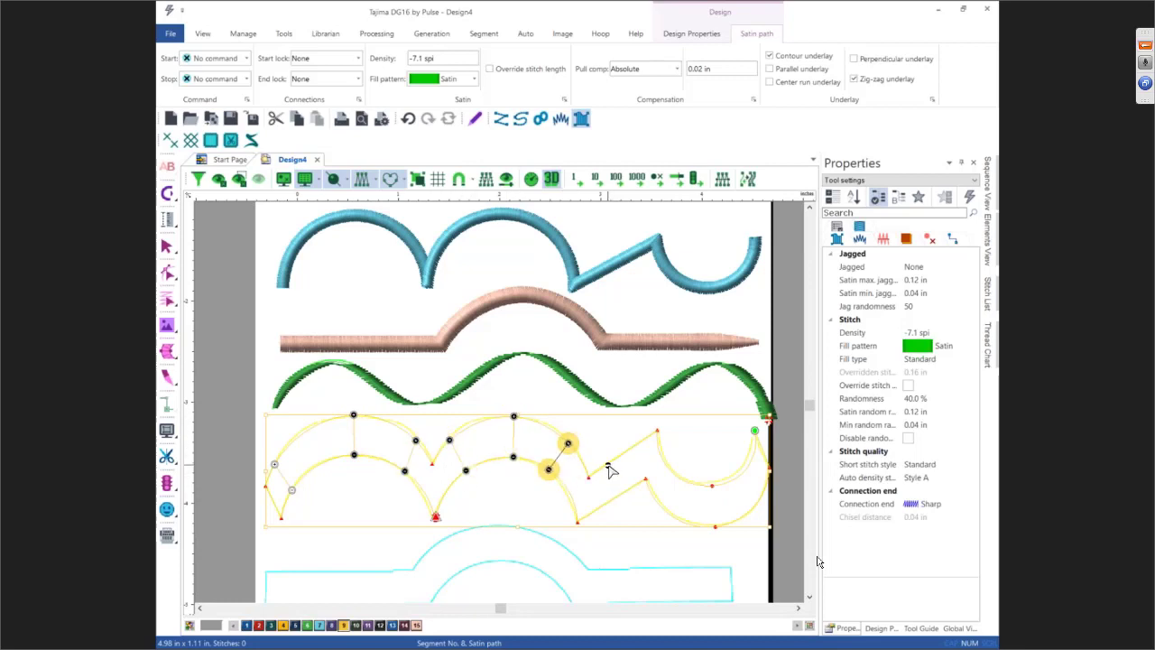
Add angle lines across the yellow shape's diagonal and final cup, generate the satin stitches and leave the Satin path tool
{"action": "left_click", "coordinate": [606, 464]}
{"action": "left_click", "coordinate": [622, 492]}
{"action": "left_click", "coordinate": [675, 475]}
{"action": "left_click", "coordinate": [653, 495]}
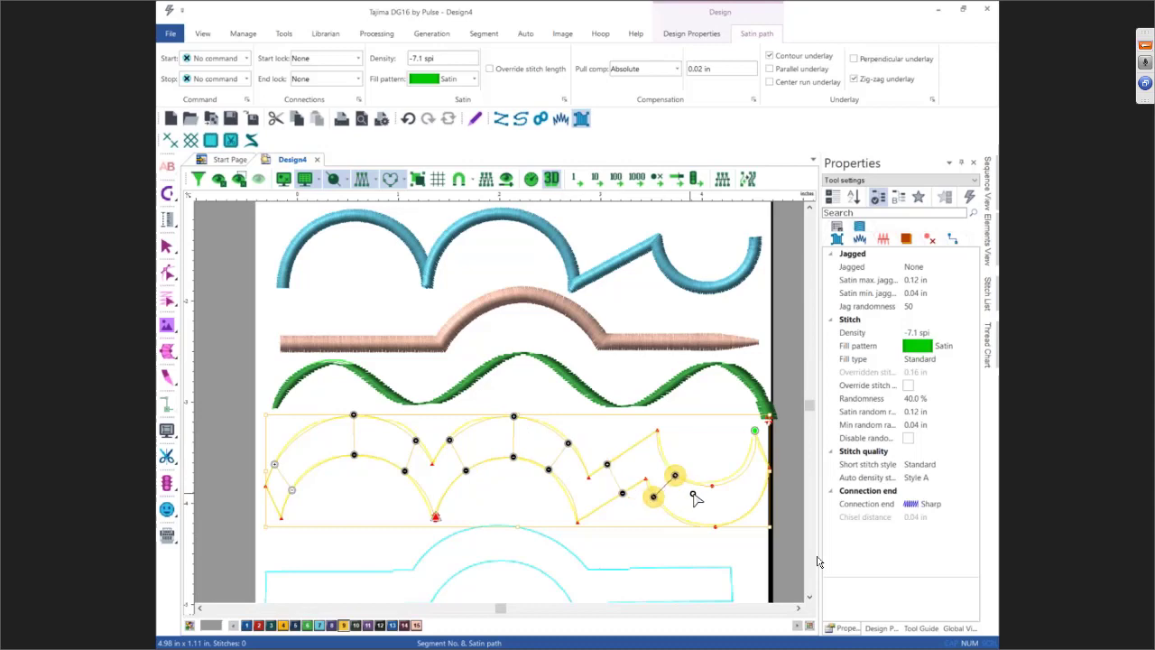
{"action": "left_click", "coordinate": [712, 484]}
{"action": "left_click", "coordinate": [714, 526]}
{"action": "left_click", "coordinate": [746, 470]}
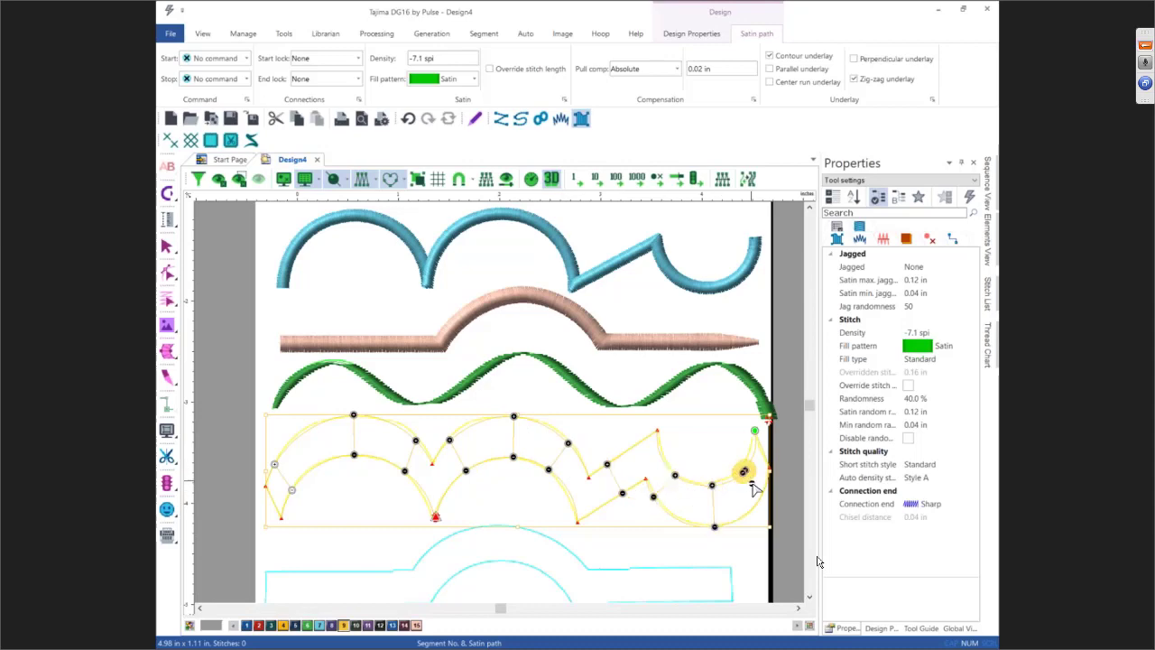
{"action": "left_click", "coordinate": [761, 492]}
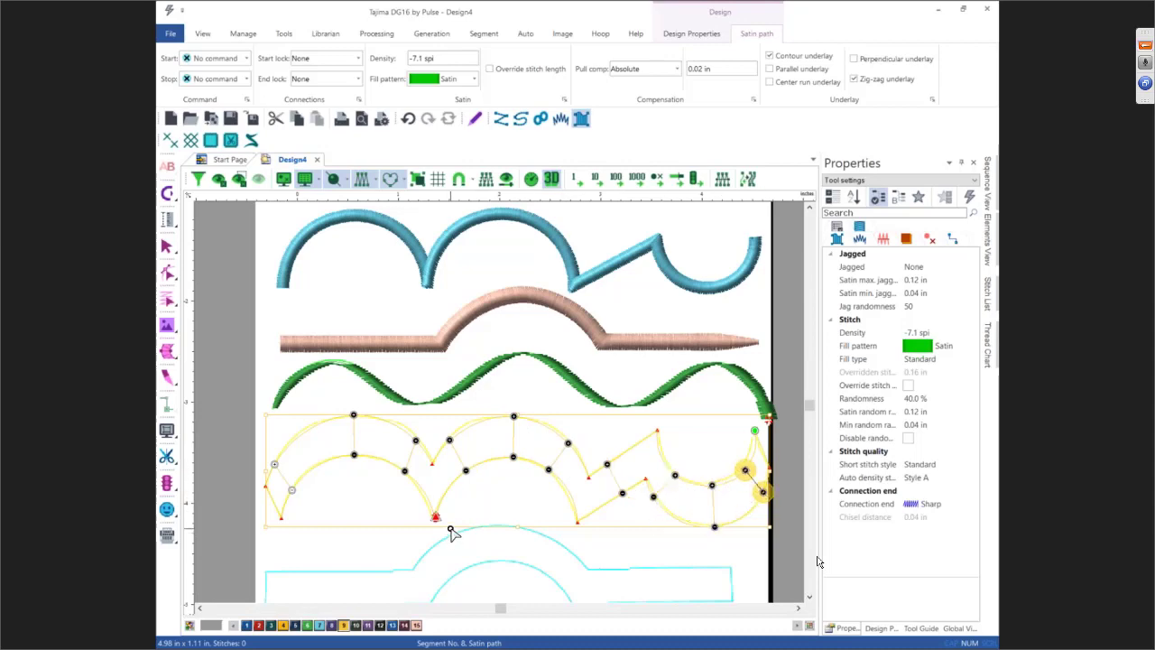
{"action": "key", "text": "Return"}
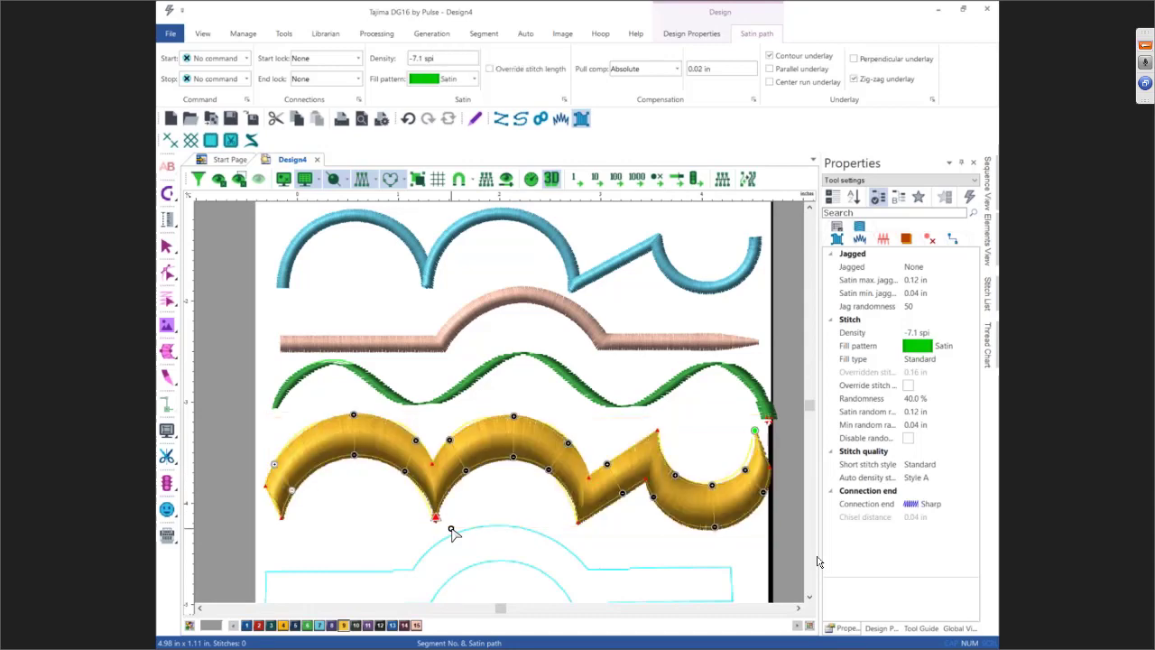
{"action": "key", "text": "Escape"}
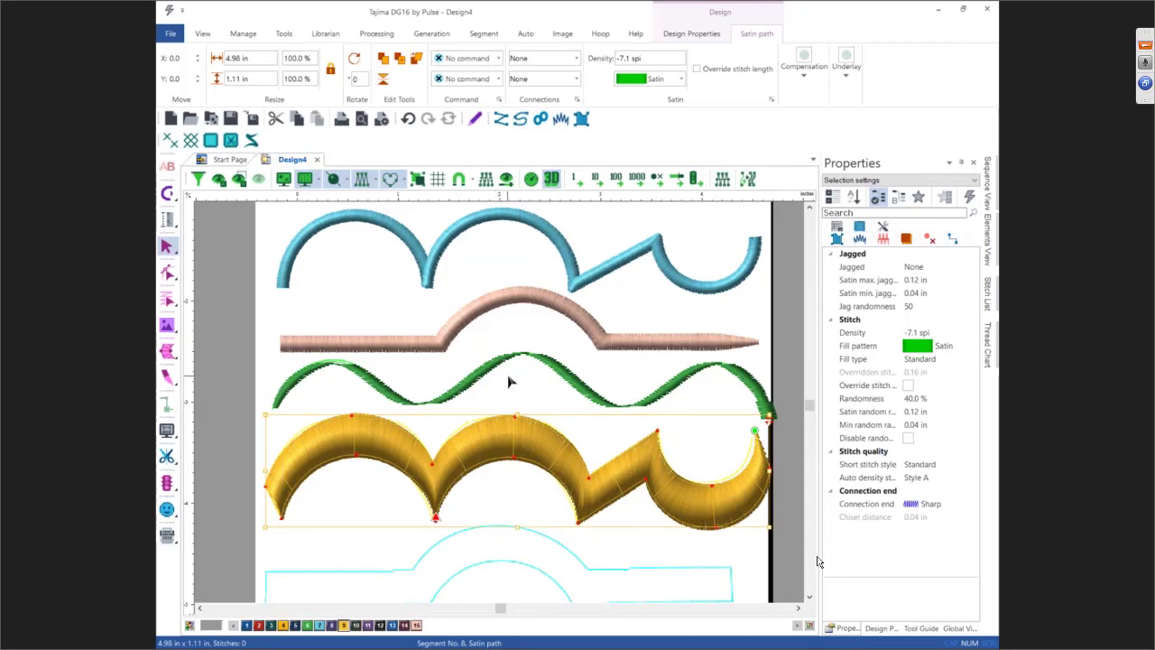
Set the yellow satin segment's start and end locks to Basic and its stop command to Trim
{"action": "left_click", "coordinate": [566, 82]}
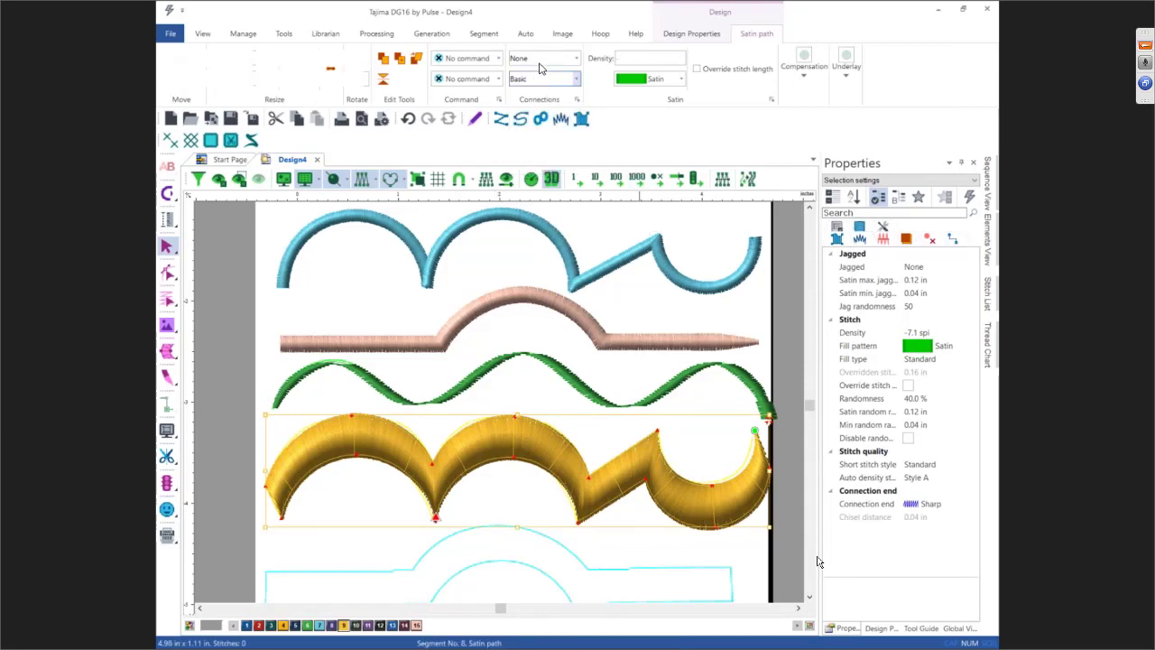
{"action": "left_click", "coordinate": [537, 57]}
{"action": "left_click", "coordinate": [529, 96]}
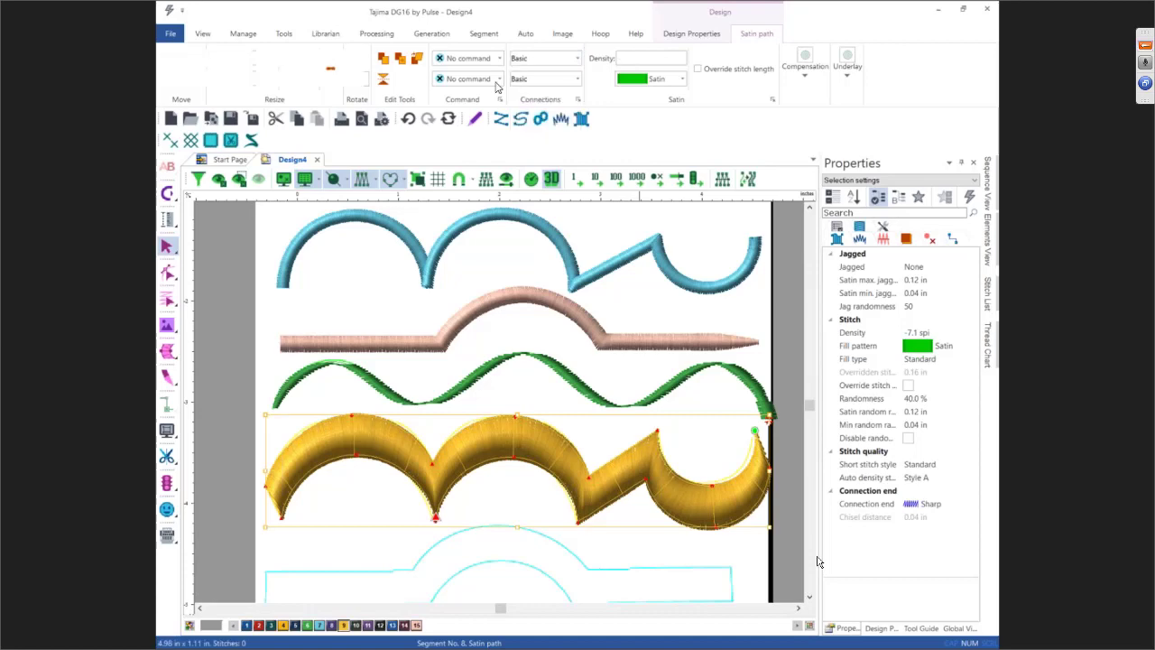
{"action": "left_click", "coordinate": [497, 79]}
{"action": "left_click", "coordinate": [475, 118]}
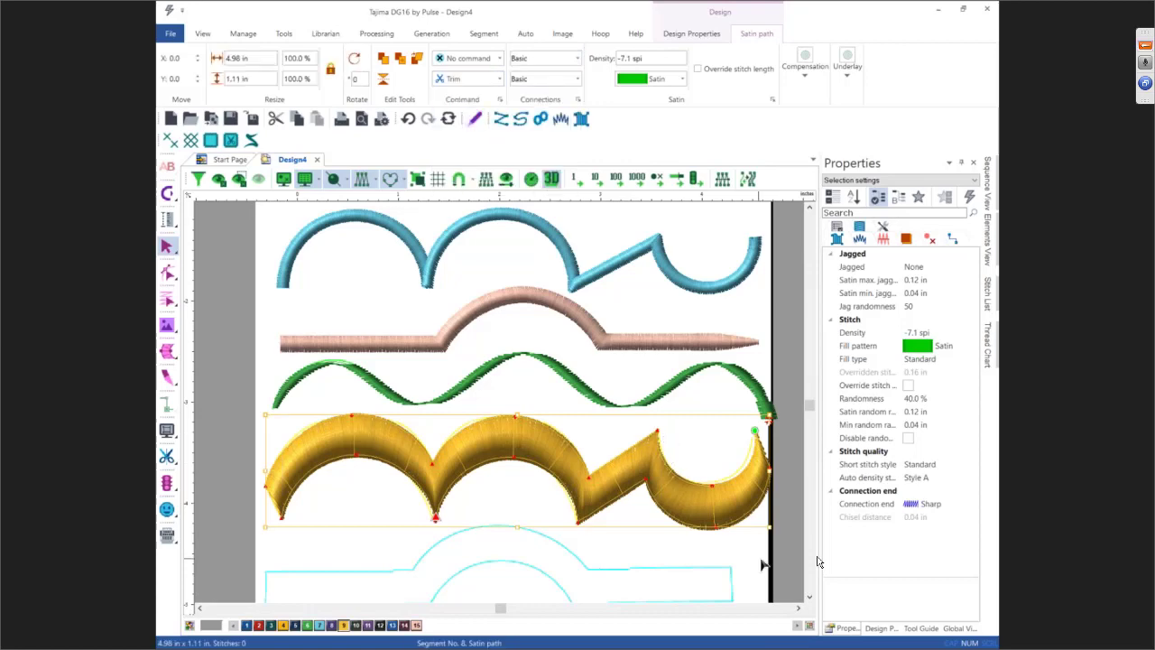
Trace the upper edge of the light blue central-arch outline with a satin path in thread colour 7, with a curve point at the arch crest
{"action": "left_click", "coordinate": [810, 597]}
{"action": "left_click", "coordinate": [810, 597]}
{"action": "left_click", "coordinate": [810, 597]}
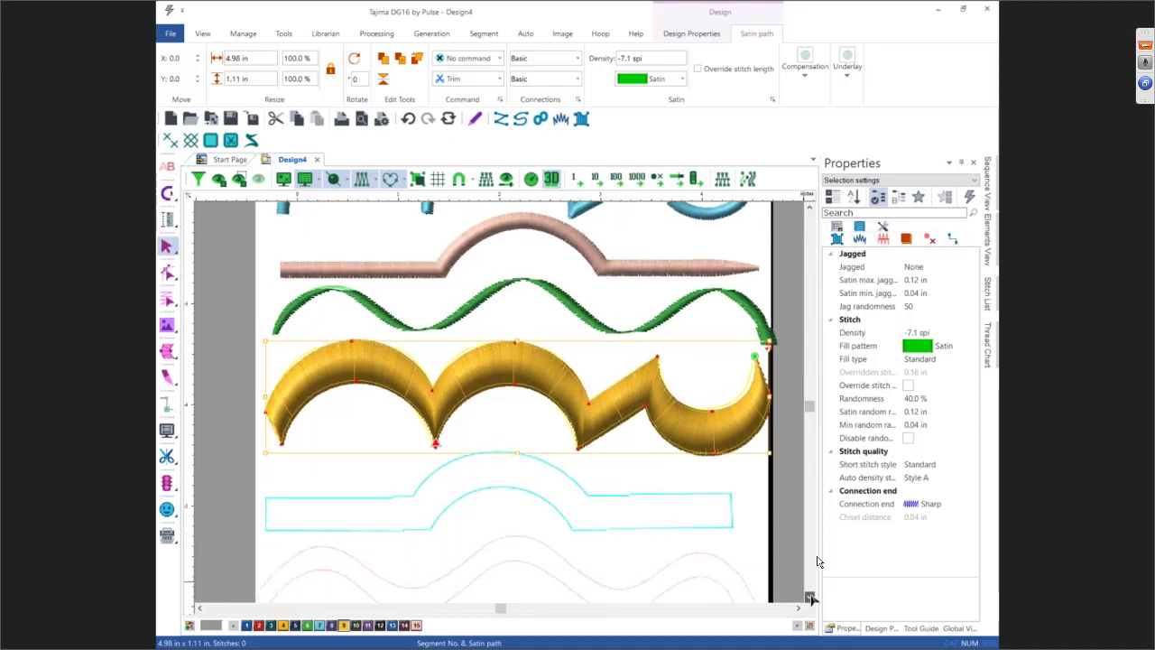
{"action": "left_click", "coordinate": [810, 597]}
{"action": "left_click", "coordinate": [810, 596]}
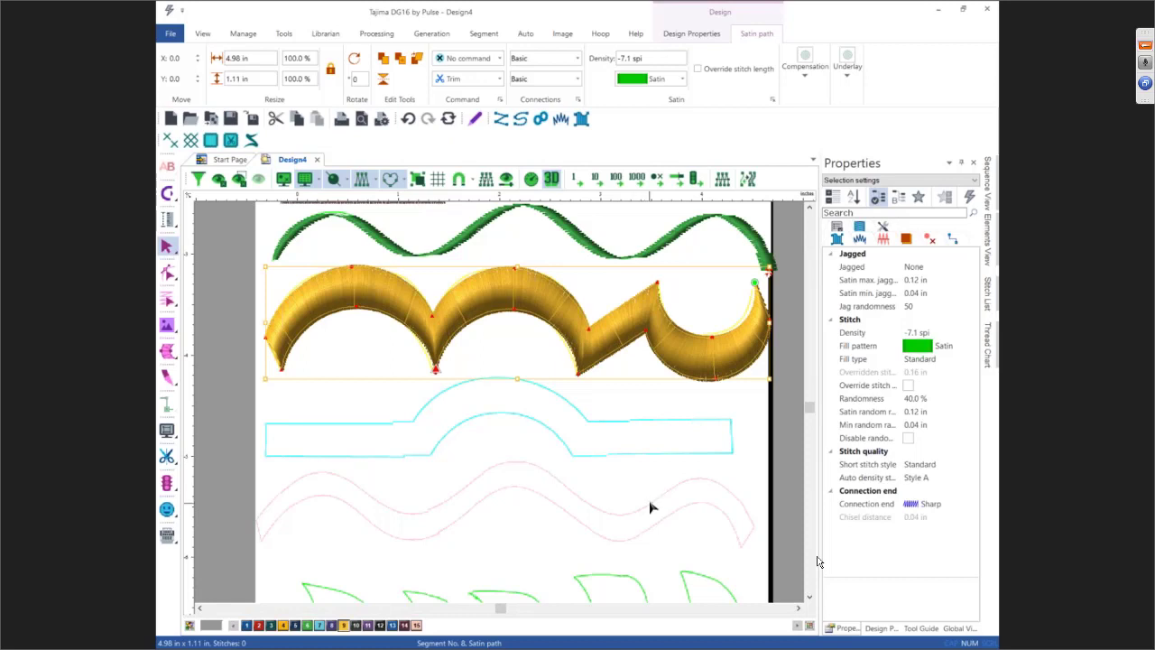
{"action": "left_click", "coordinate": [581, 118]}
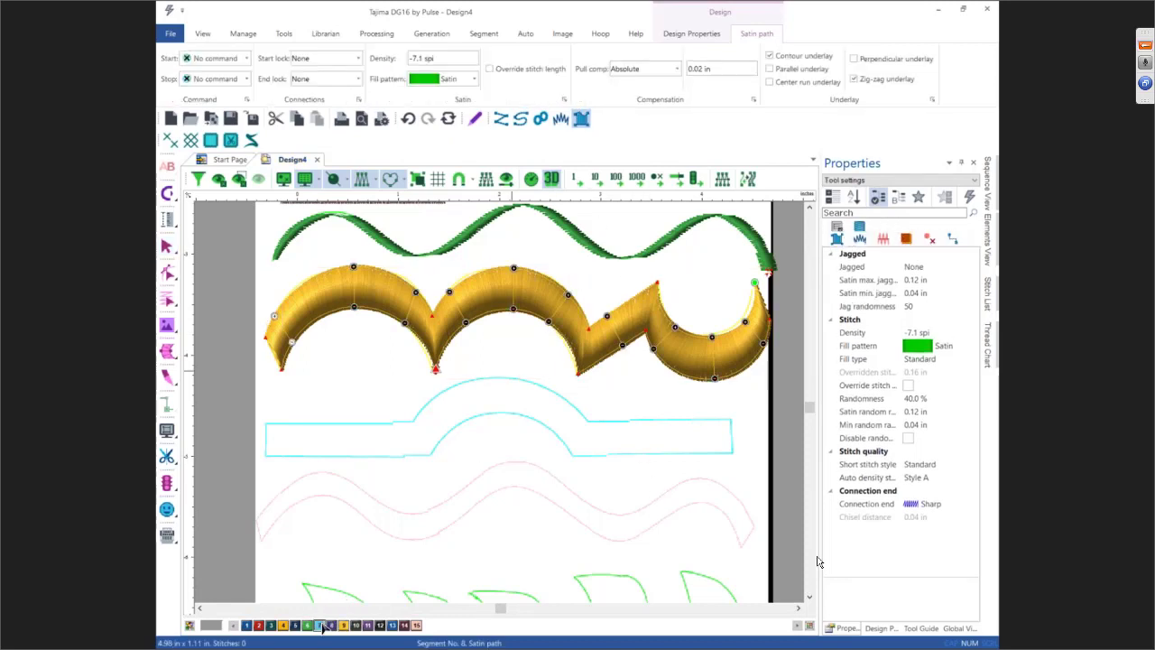
{"action": "left_click", "coordinate": [265, 423]}
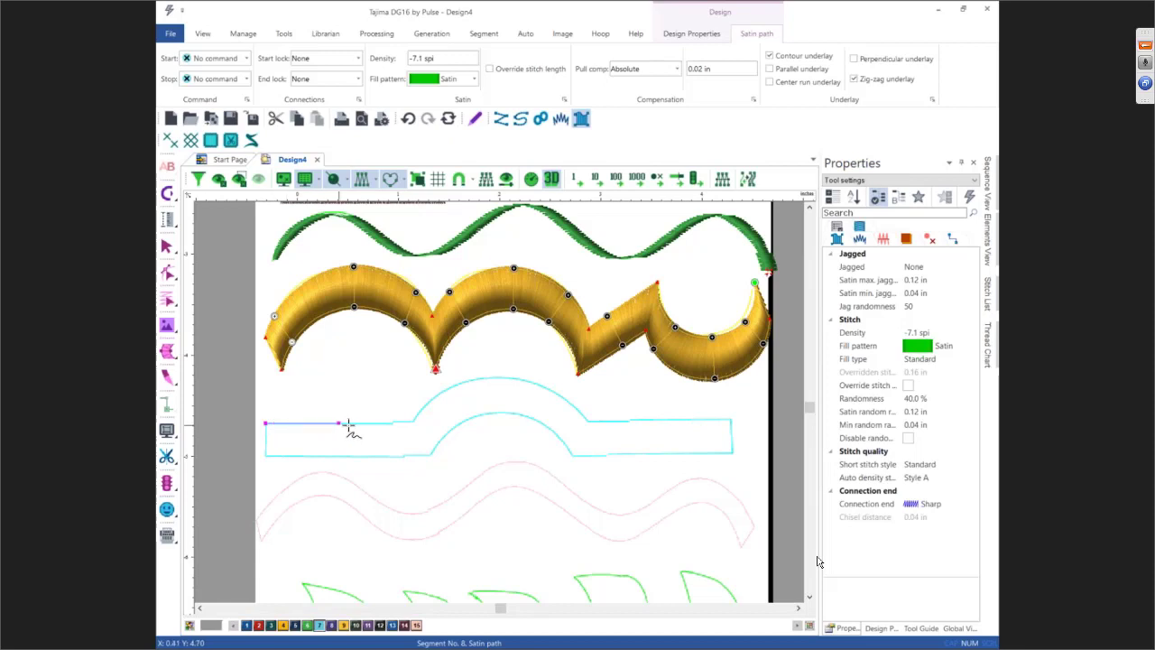
{"action": "left_click", "coordinate": [410, 423]}
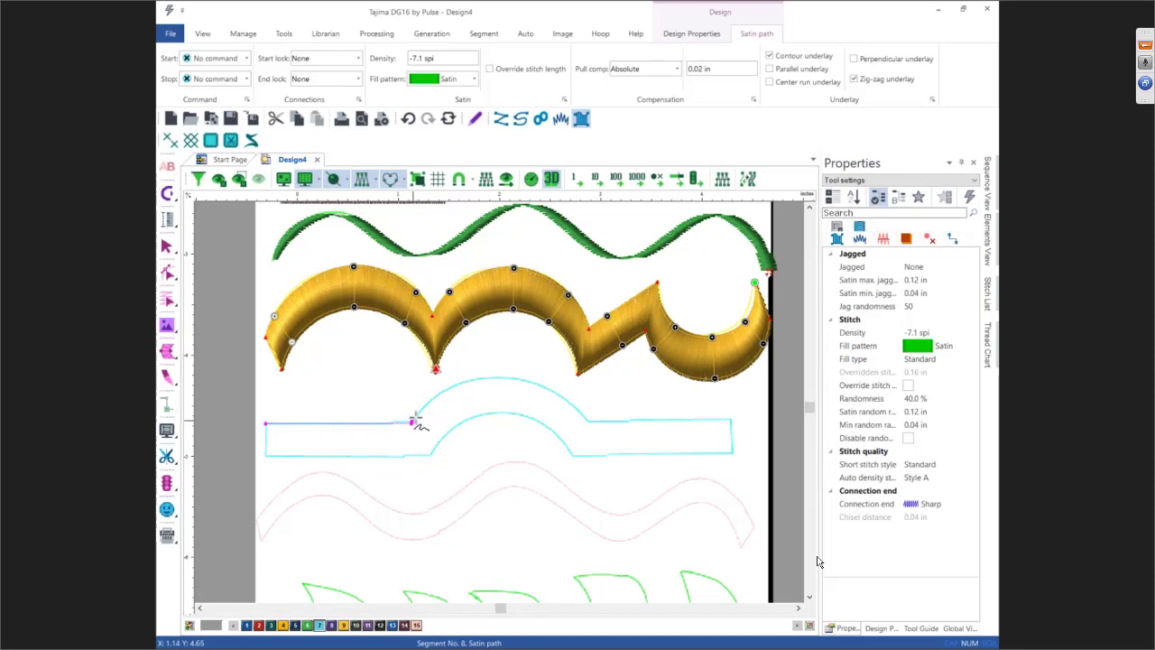
{"action": "right_click", "coordinate": [498, 376]}
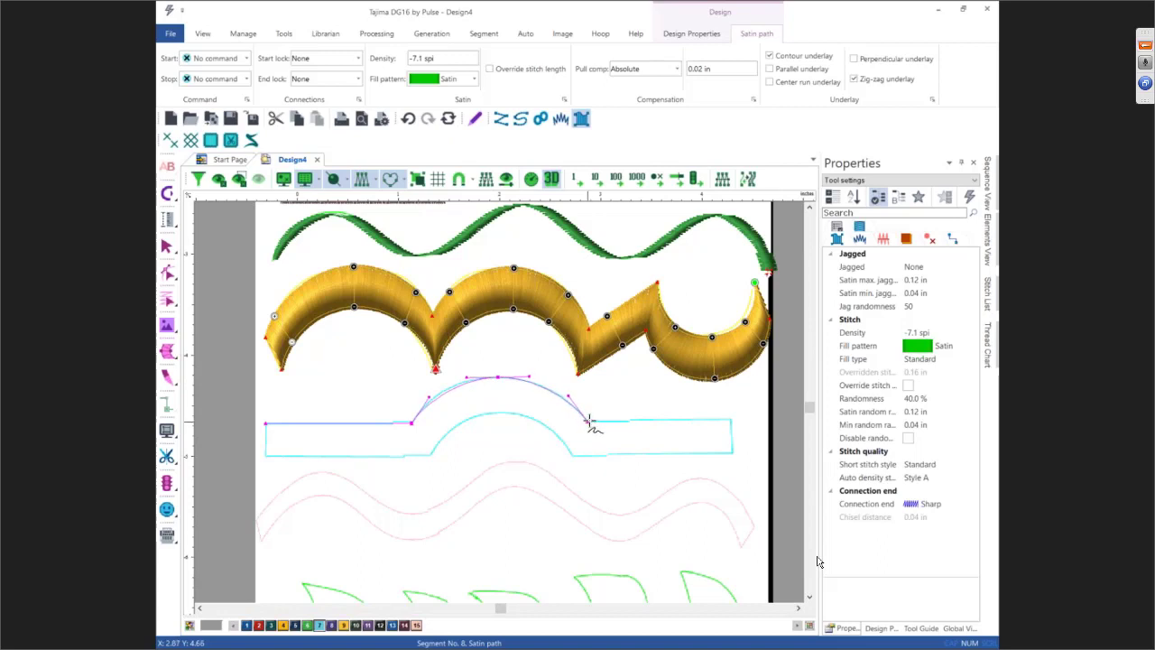
{"action": "left_click", "coordinate": [587, 421]}
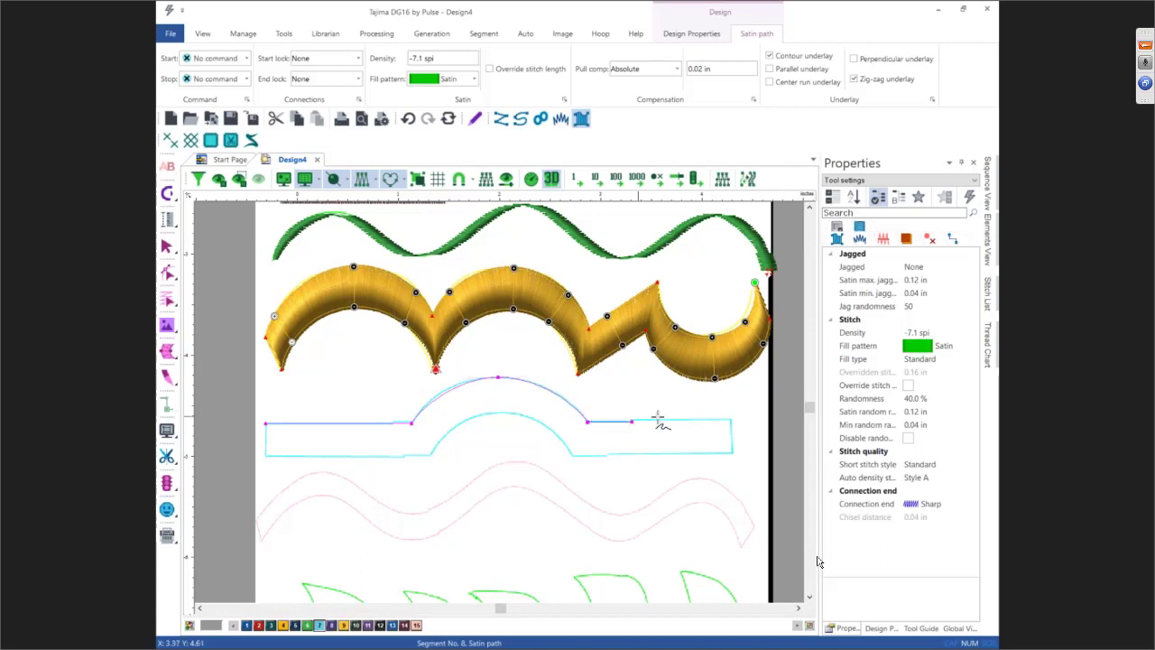
{"action": "left_click", "coordinate": [731, 420]}
Trace the light blue outline's right end and lower edge, with a curve point at the inner arch crest, and close the path
{"action": "left_click", "coordinate": [732, 453]}
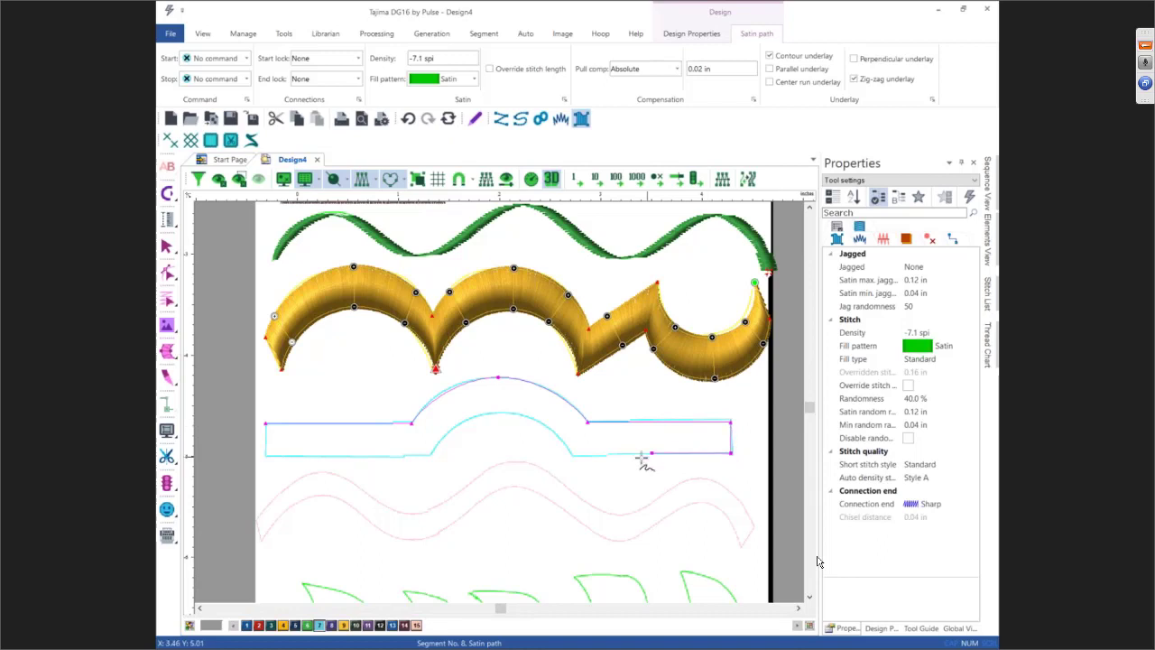
{"action": "left_click", "coordinate": [572, 453]}
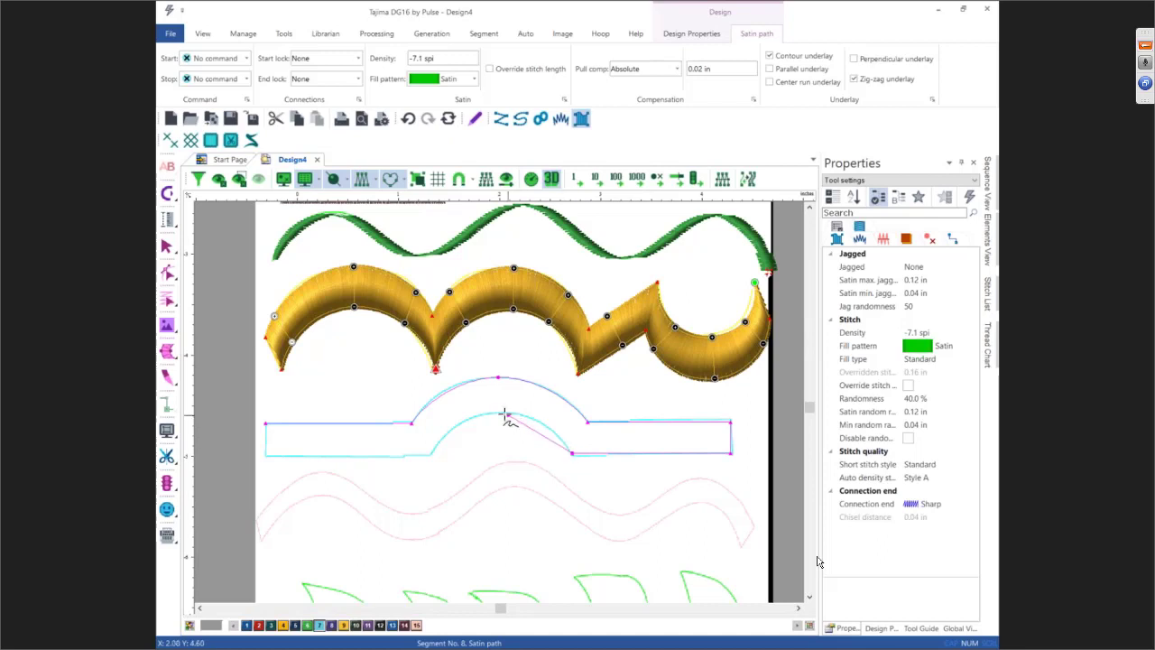
{"action": "left_click", "coordinate": [431, 454]}
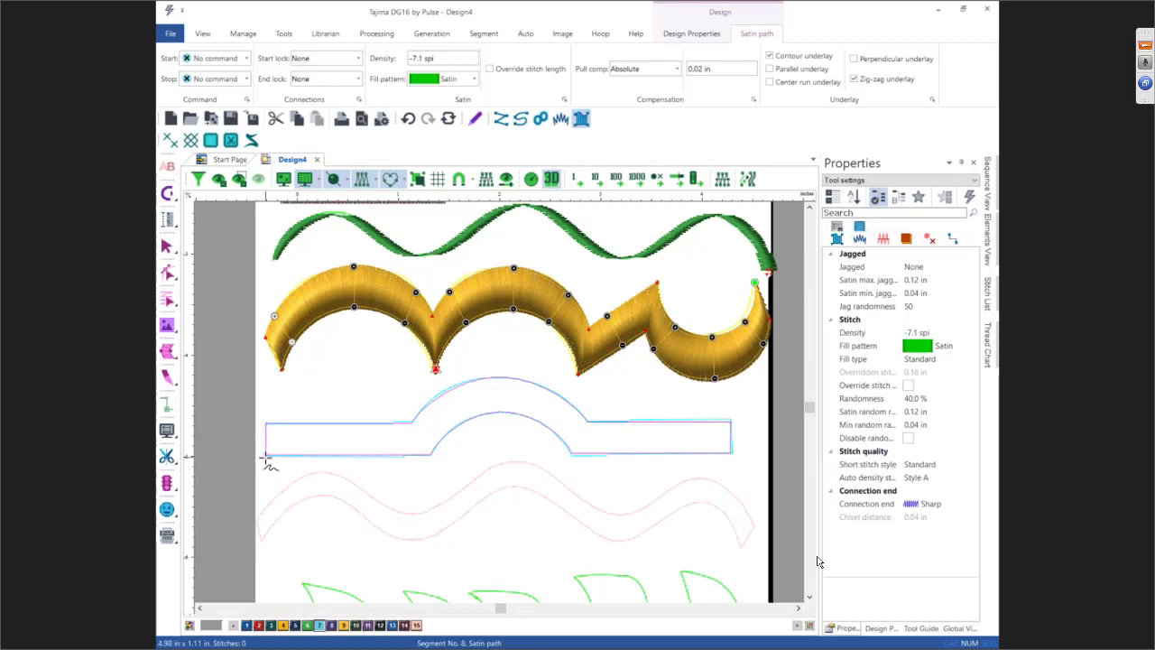
{"action": "left_click", "coordinate": [267, 457]}
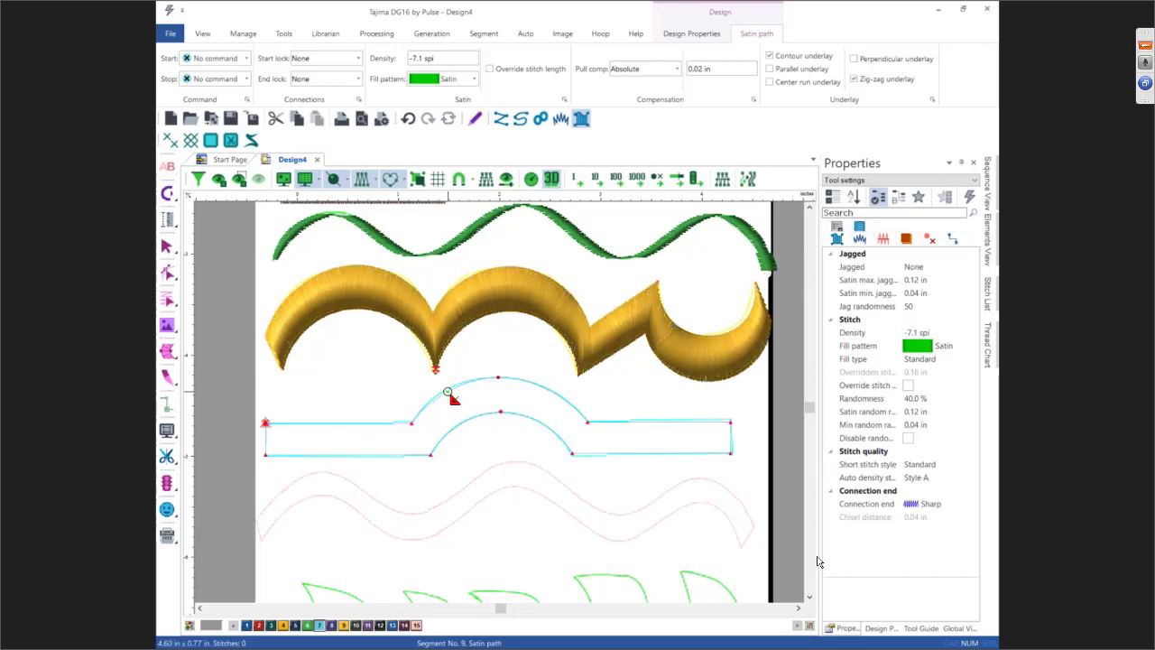
Place the light blue segment's start point on the arch's upper slope and stop point on the lower edge; add angle lines from left end to crest
{"action": "mouse_move", "coordinate": [448, 393]}
{"action": "left_mouse_down"}
{"action": "mouse_move", "coordinate": [359, 445]}
{"action": "mouse_move", "coordinate": [319, 454]}
{"action": "left_mouse_up"}
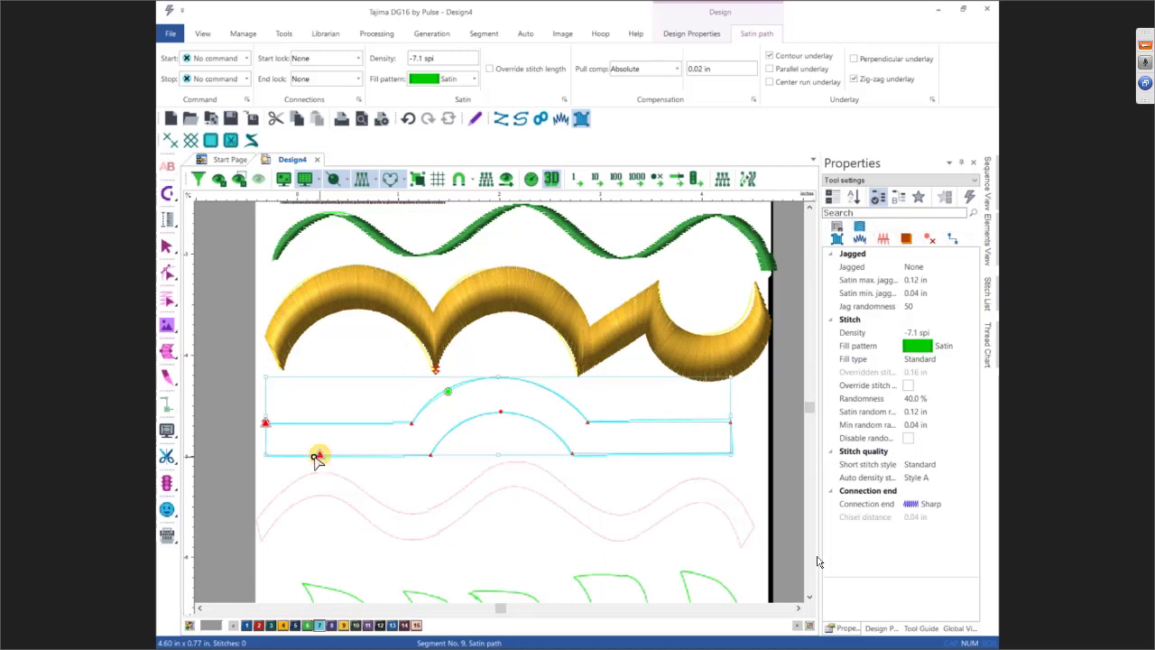
{"action": "left_click", "coordinate": [282, 423]}
{"action": "left_click", "coordinate": [282, 454]}
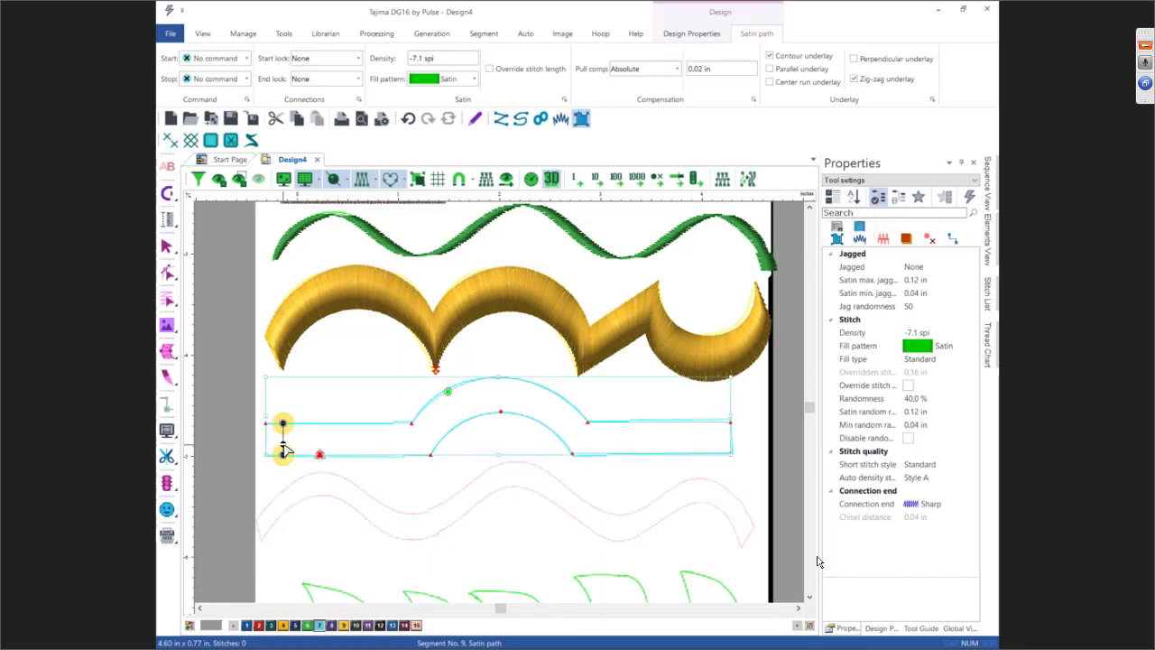
{"action": "left_click", "coordinate": [413, 424]}
{"action": "left_click", "coordinate": [432, 450]}
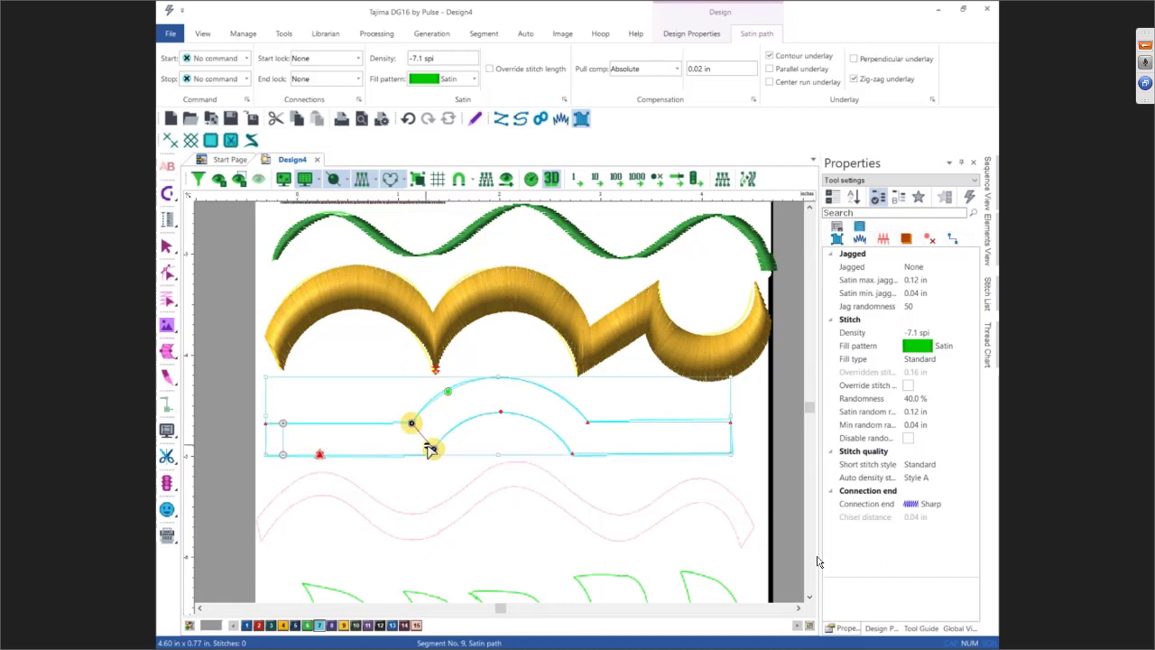
{"action": "left_click", "coordinate": [500, 377]}
{"action": "left_click", "coordinate": [499, 412]}
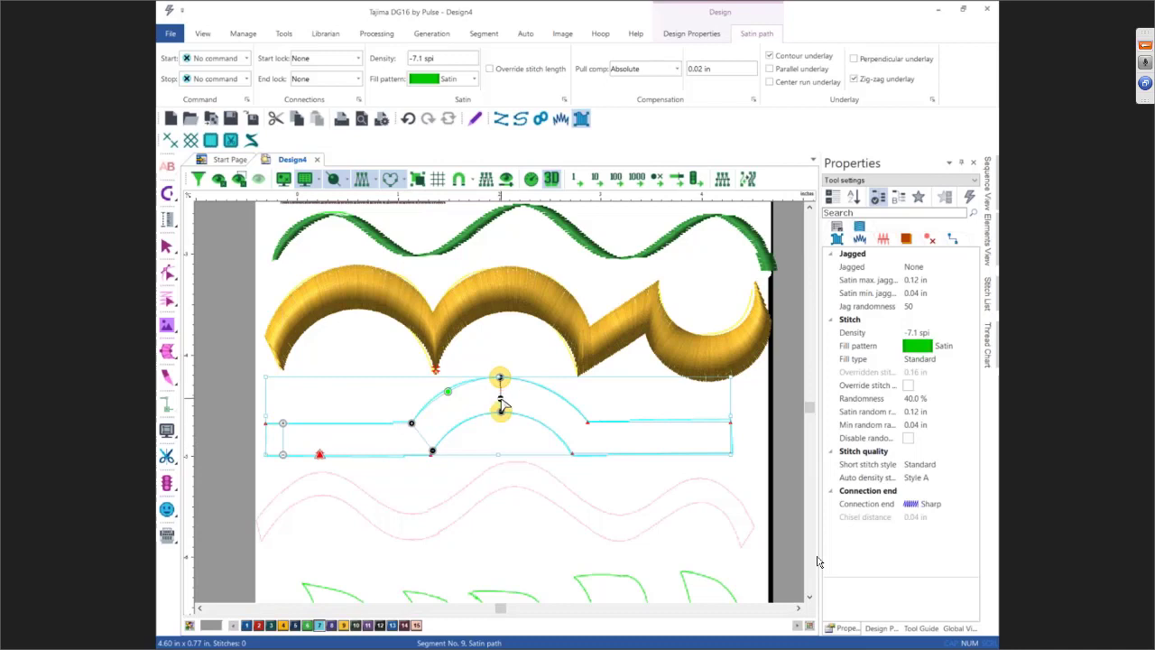
Add angle lines at the light blue arch's right bend and right end, generate the satin stitches and leave the Satin path tool
{"action": "left_click", "coordinate": [587, 423]}
{"action": "left_click", "coordinate": [576, 452]}
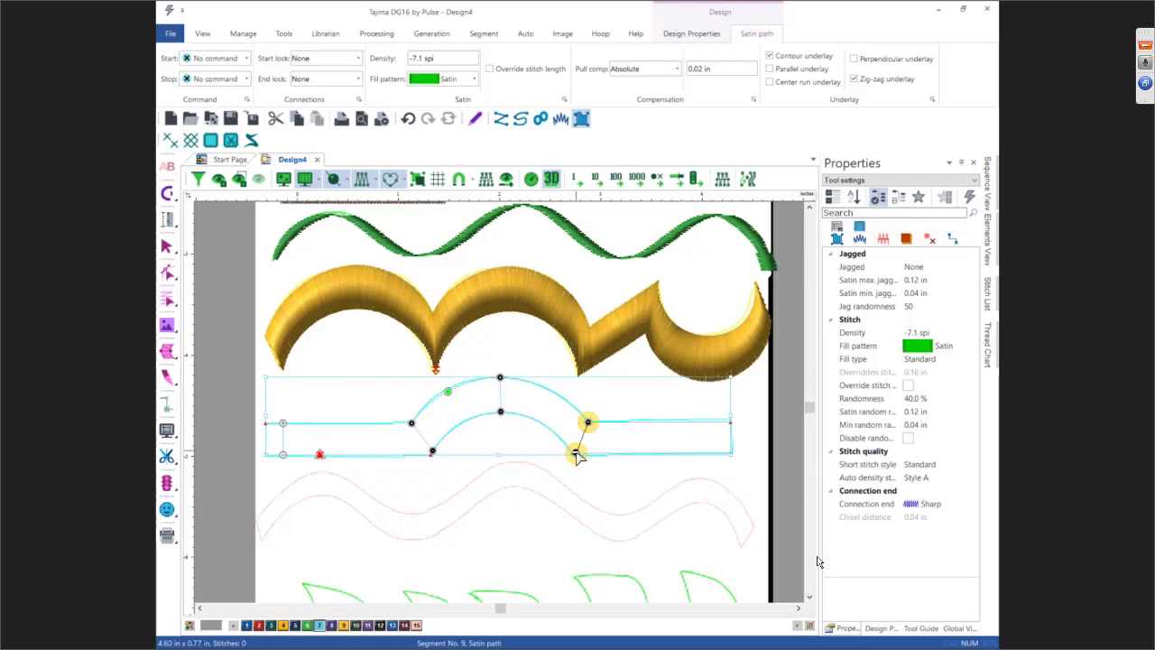
{"action": "left_click", "coordinate": [717, 423]}
{"action": "left_click", "coordinate": [714, 452]}
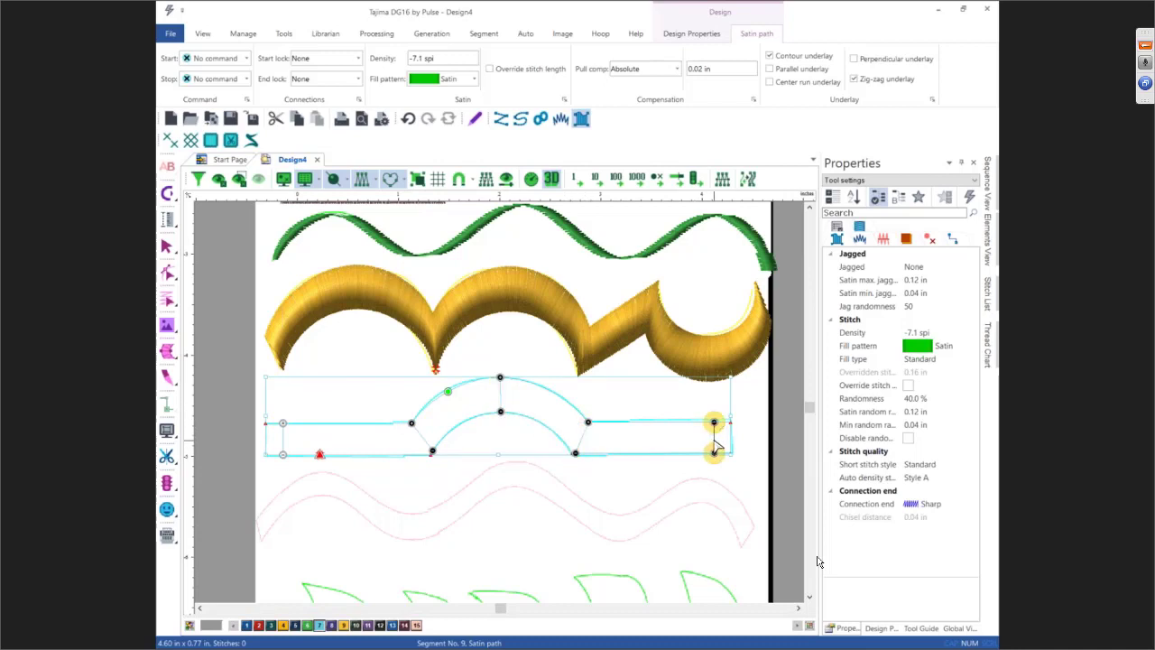
{"action": "key", "text": "Return"}
{"action": "key", "text": "Escape"}
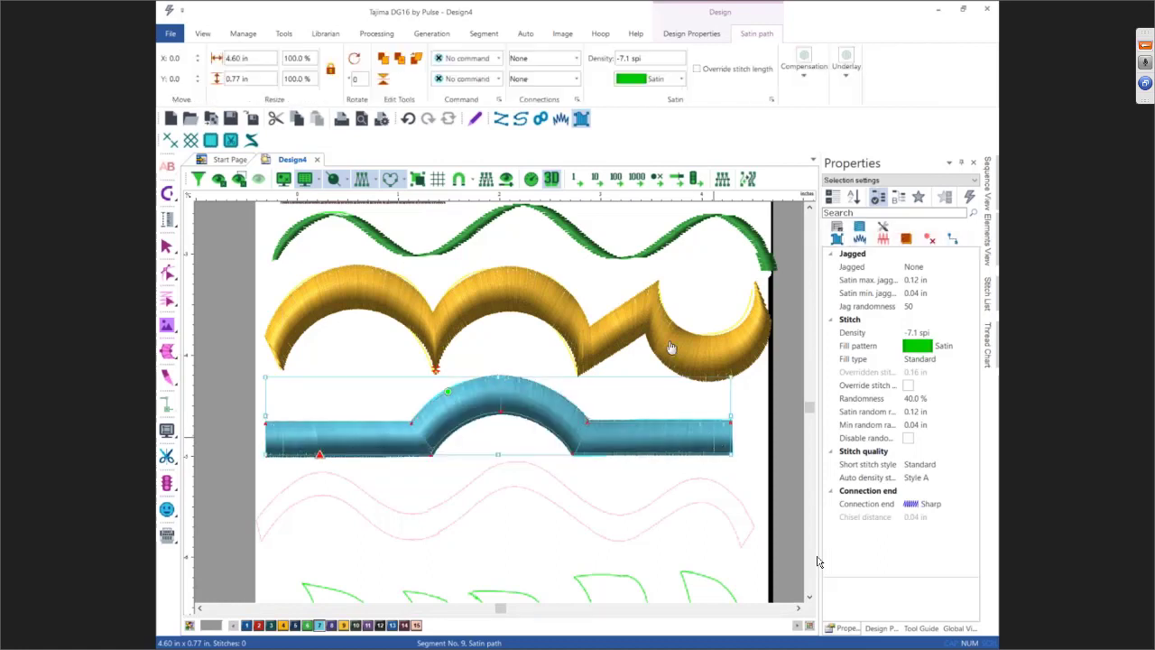
Set the light blue satin segment's start and end locks to Basic and its stop command to Trim, and deselect it
{"action": "left_click", "coordinate": [532, 79]}
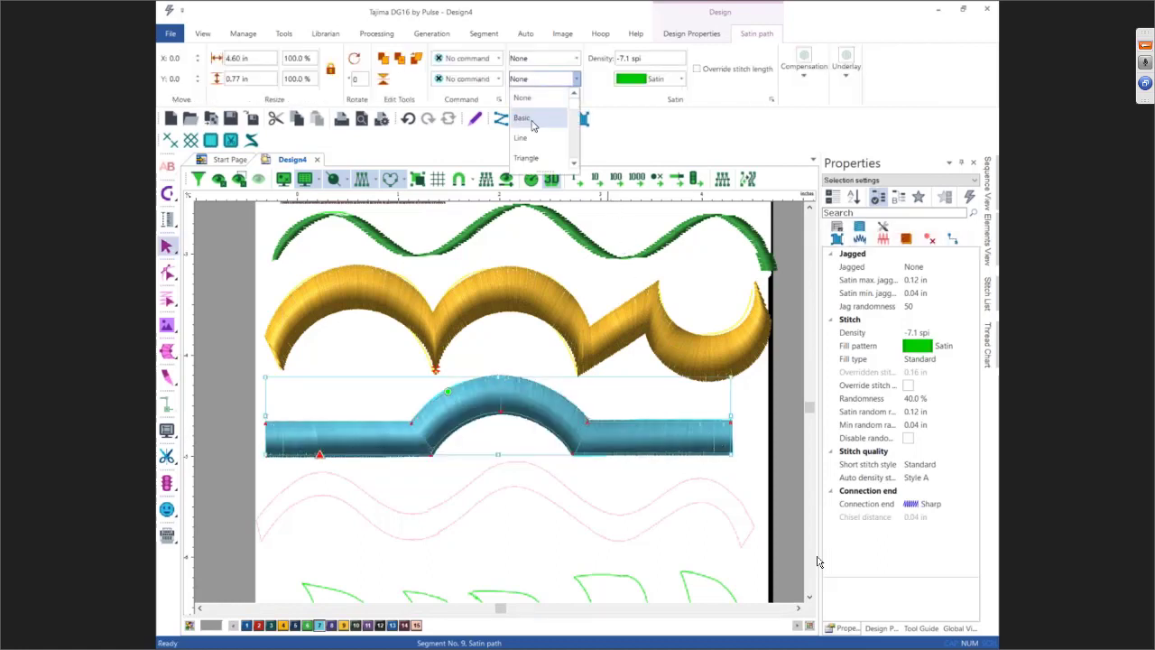
{"action": "left_click", "coordinate": [530, 116]}
{"action": "left_click", "coordinate": [528, 57]}
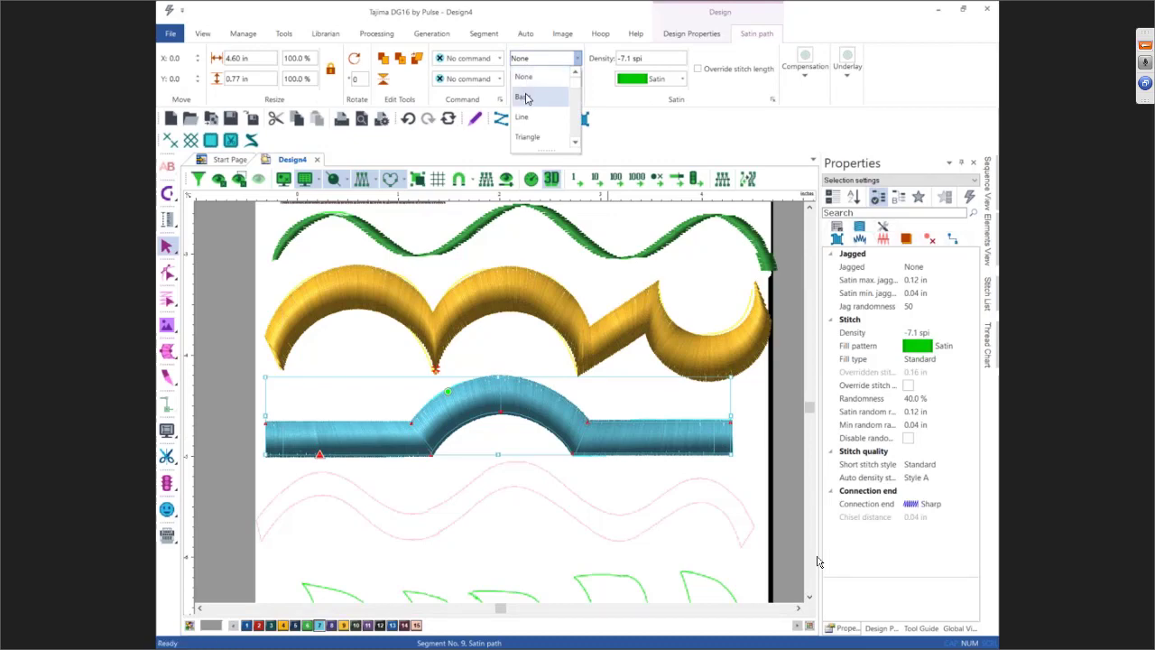
{"action": "left_click", "coordinate": [517, 95]}
{"action": "left_click", "coordinate": [496, 79]}
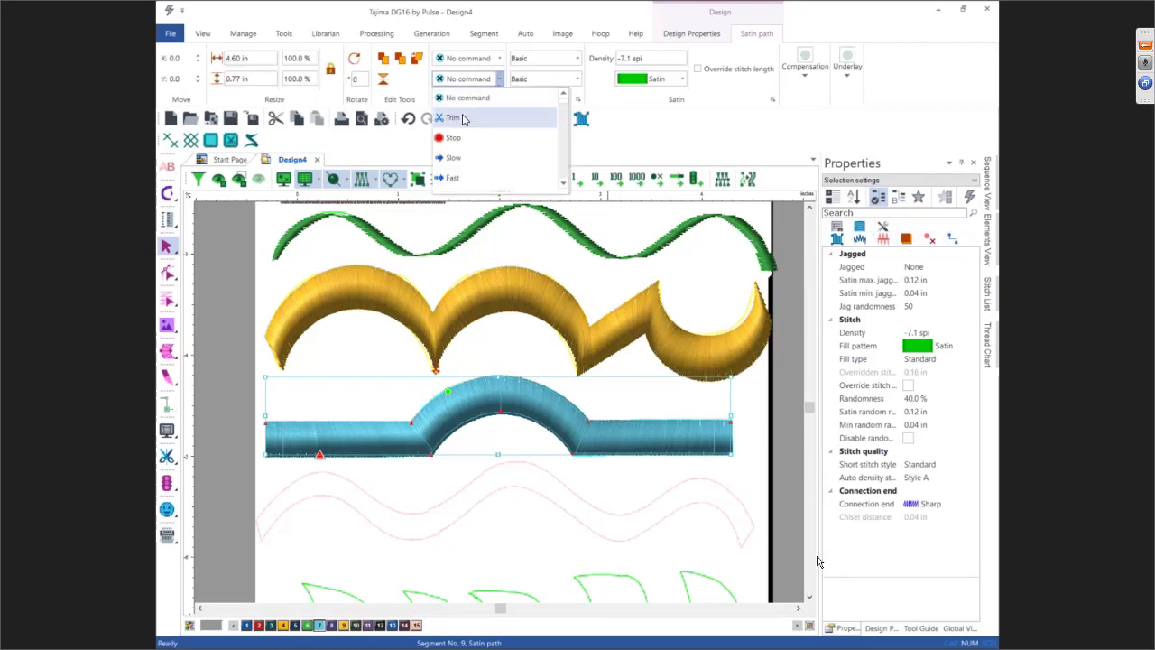
{"action": "left_click", "coordinate": [456, 115]}
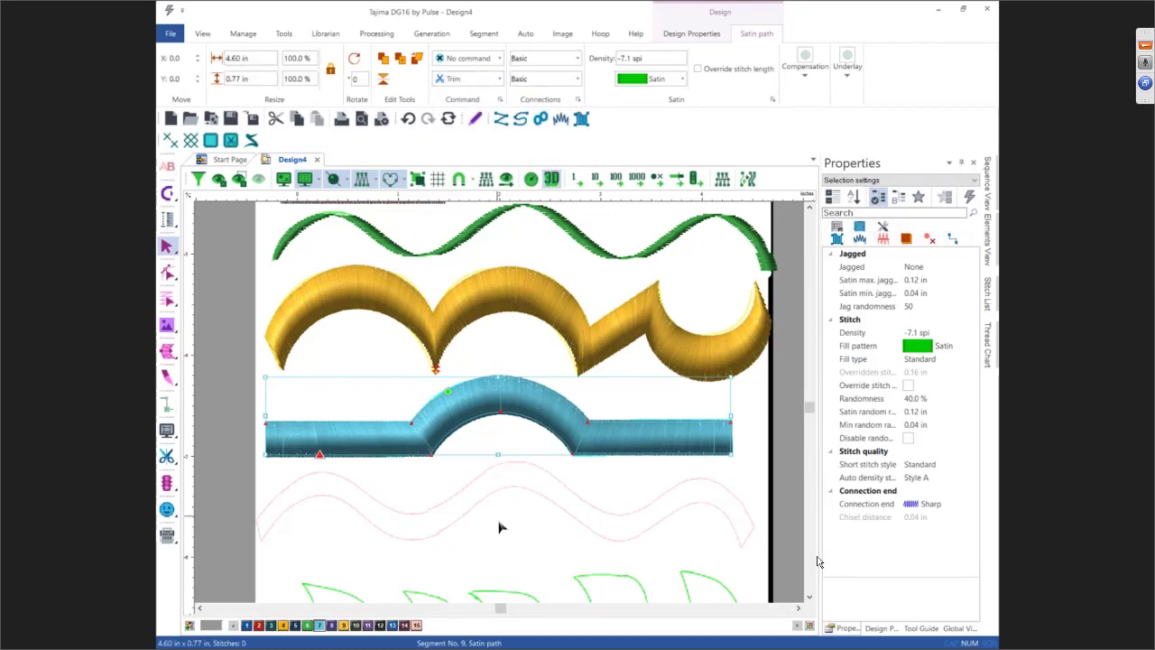
{"action": "left_click", "coordinate": [500, 527]}
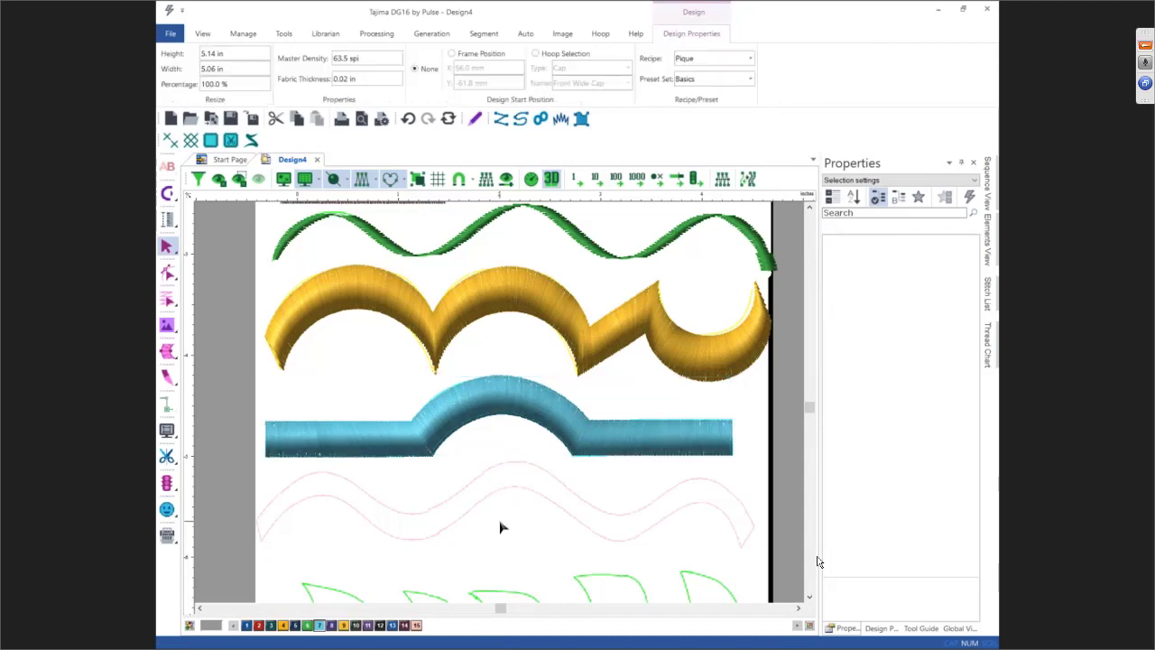
Trace the lower edge of the pink wave outline with a satin path in thread colour 15, with curve points at each crest and trough
{"action": "left_click", "coordinate": [581, 118]}
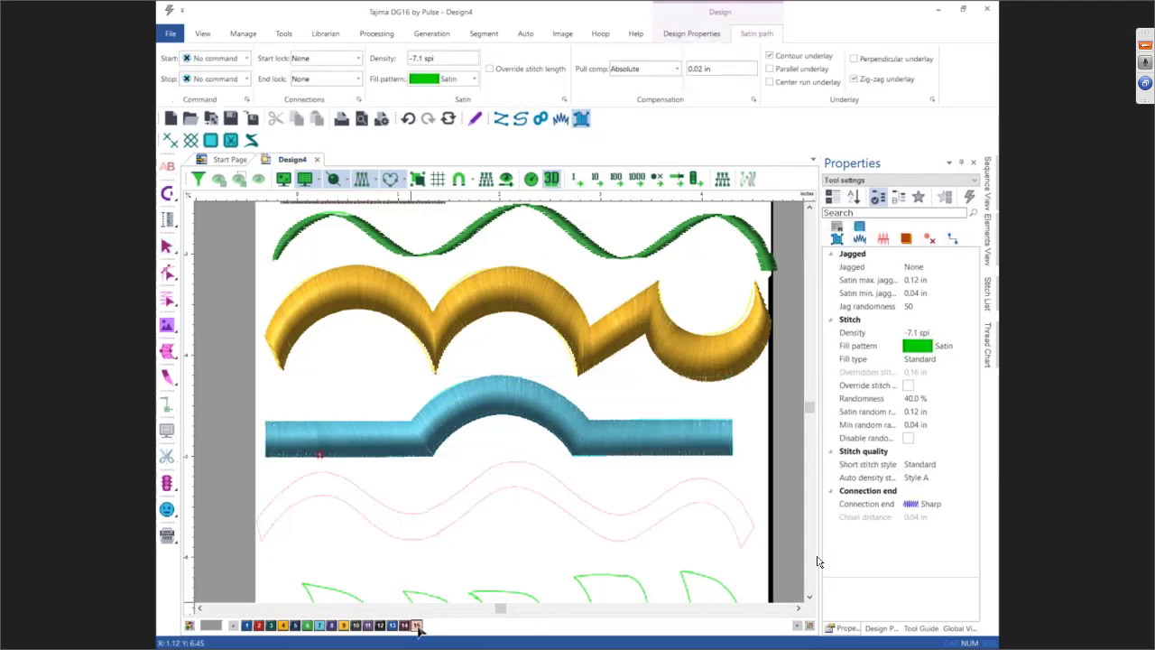
{"action": "left_click", "coordinate": [261, 538]}
{"action": "right_click", "coordinate": [327, 495]}
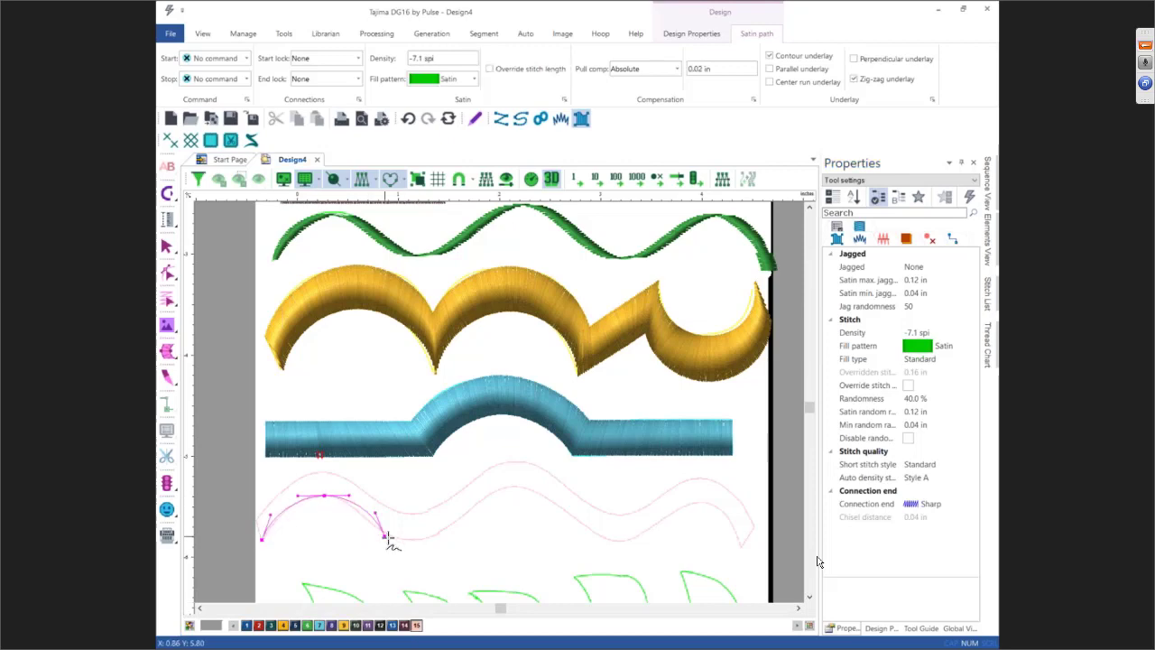
{"action": "right_click", "coordinate": [412, 540]}
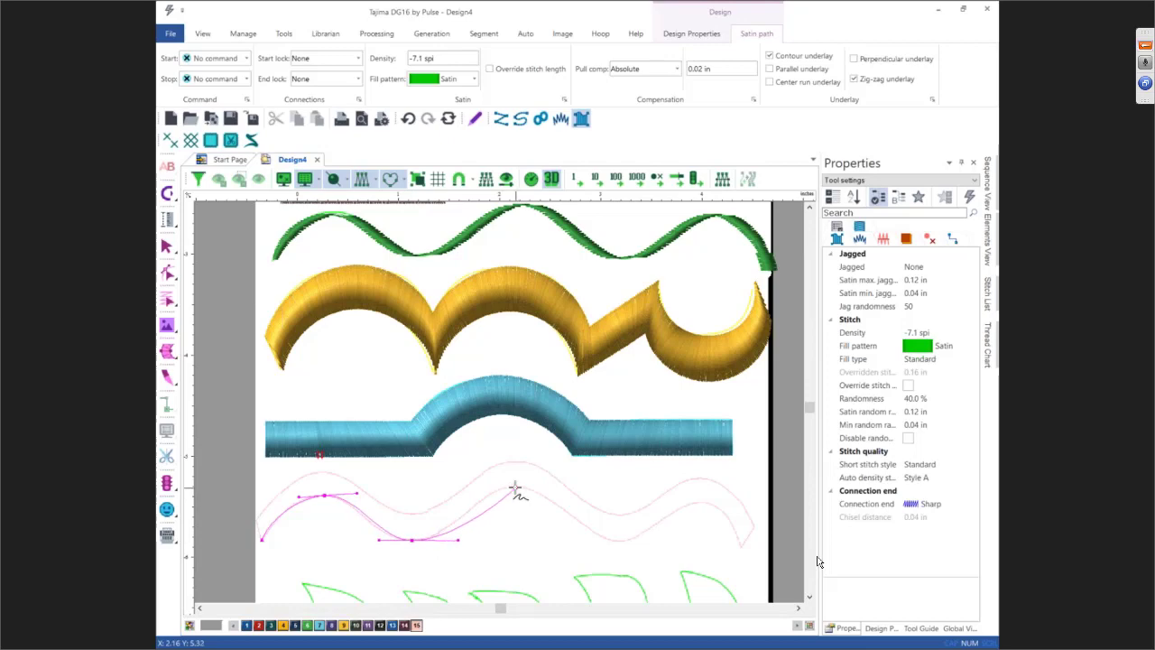
{"action": "right_click", "coordinate": [517, 484]}
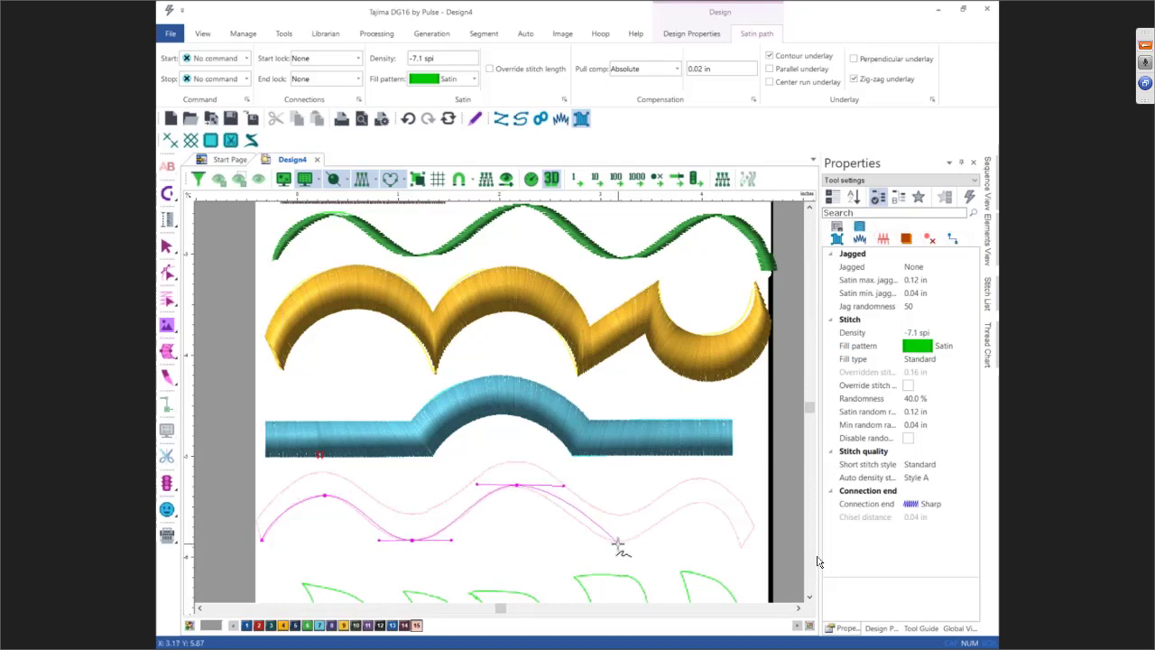
{"action": "right_click", "coordinate": [618, 542]}
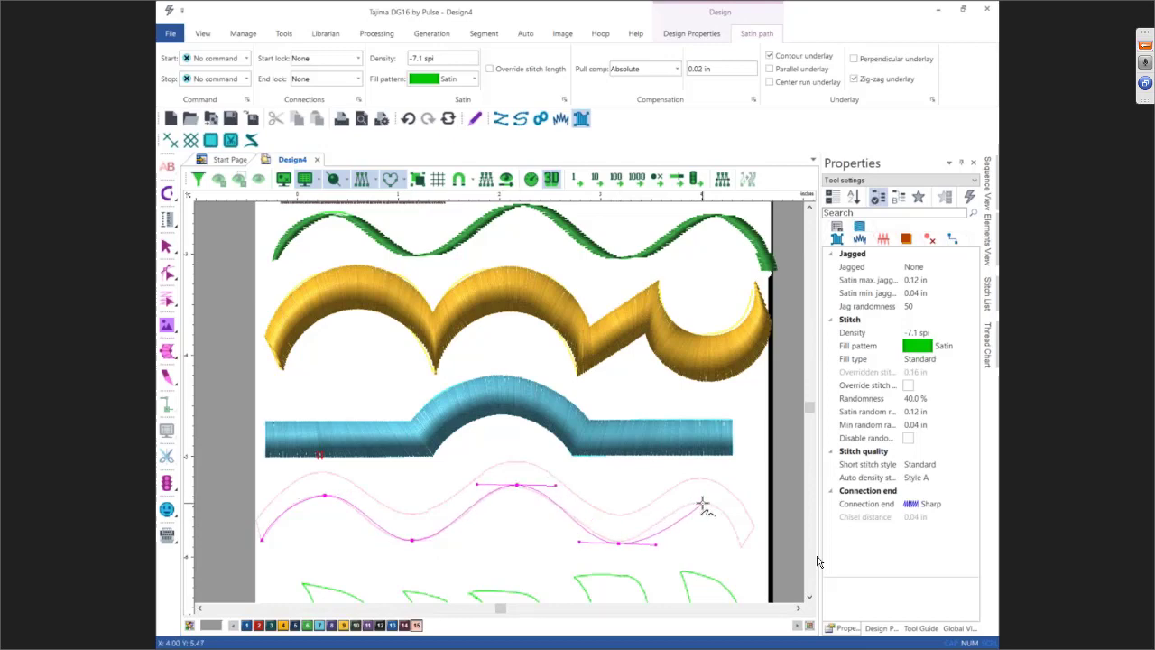
{"action": "right_click", "coordinate": [702, 503]}
{"action": "right_click", "coordinate": [741, 542]}
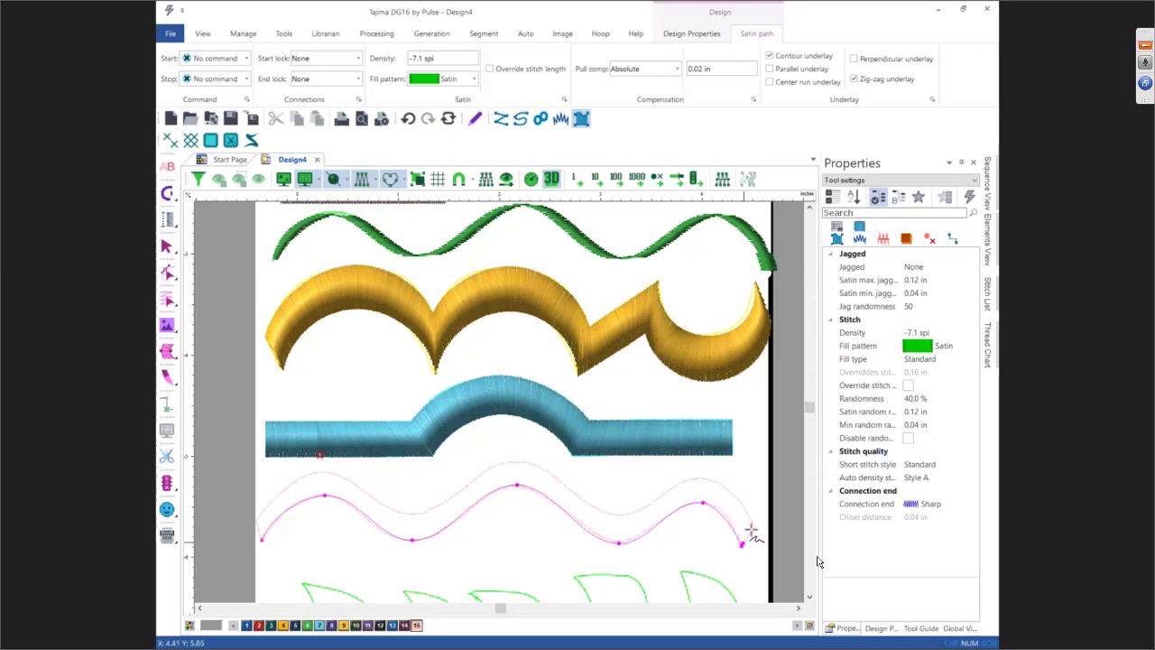
Trace the pink wave's right end and upper edge back to the left end, with curve points at each crest and trough, and close the path
{"action": "right_click", "coordinate": [755, 526]}
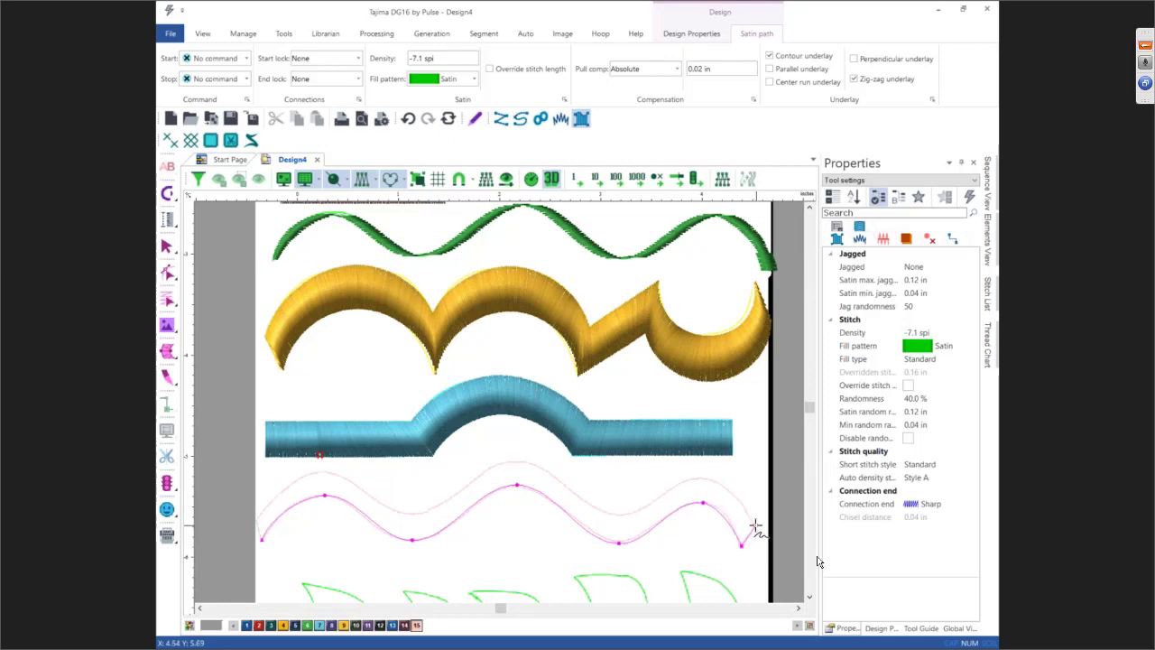
{"action": "right_click", "coordinate": [702, 477]}
{"action": "right_click", "coordinate": [621, 516]}
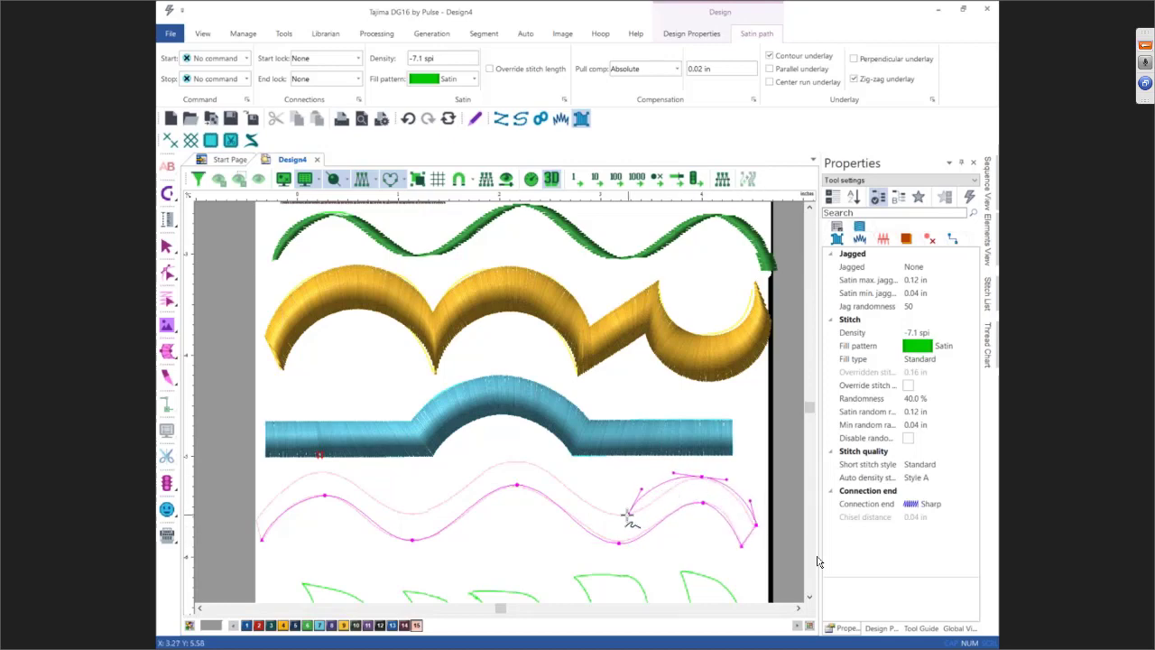
{"action": "right_click", "coordinate": [516, 462]}
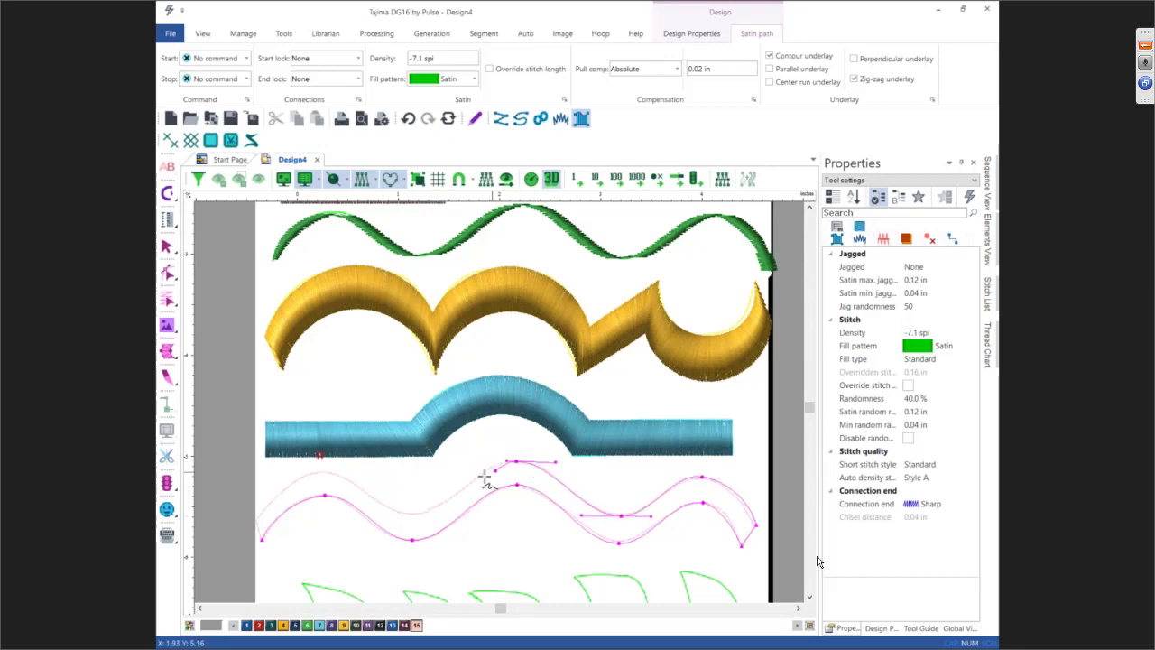
{"action": "right_click", "coordinate": [412, 513]}
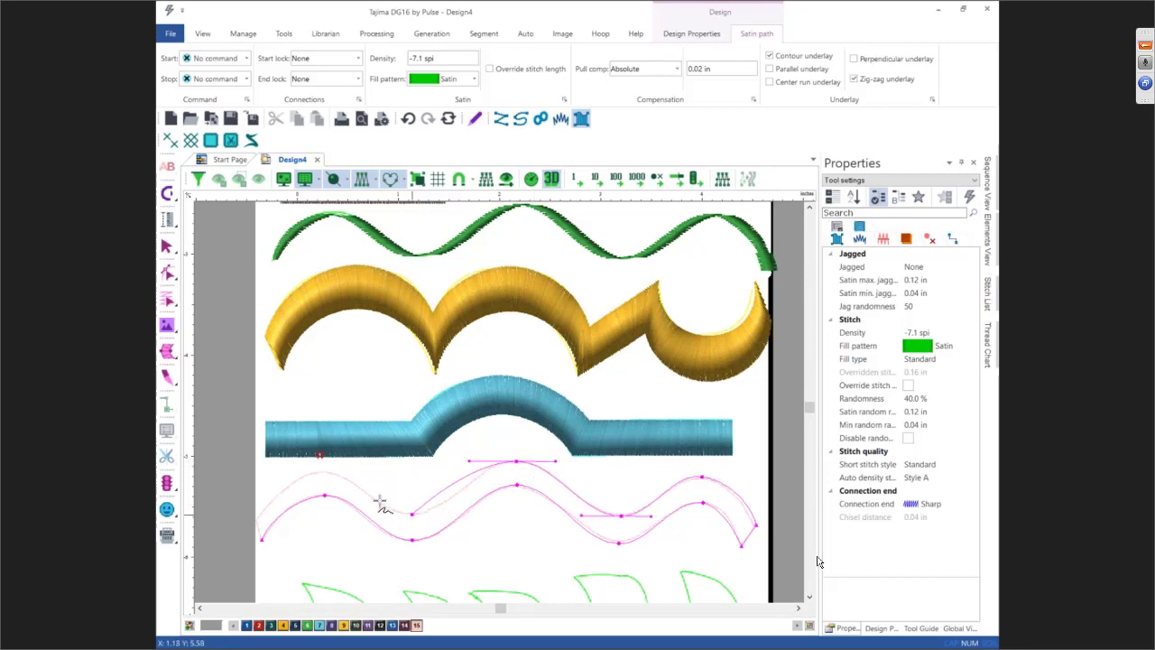
{"action": "right_click", "coordinate": [321, 470]}
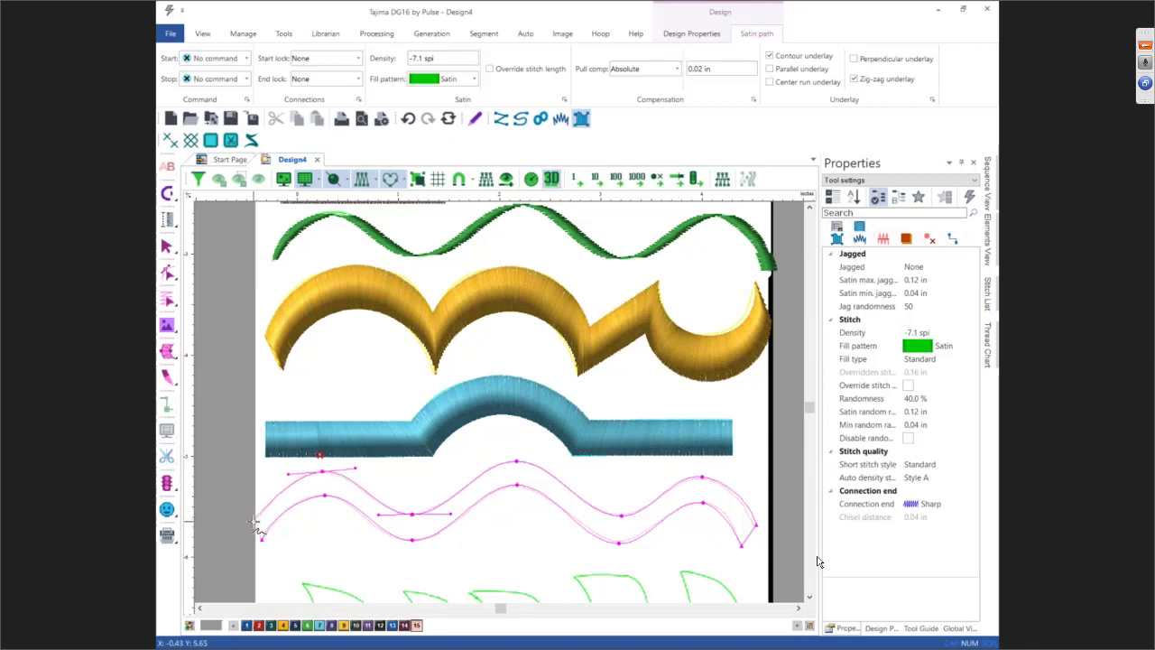
{"action": "key", "text": "Return"}
{"action": "left_click", "coordinate": [257, 529]}
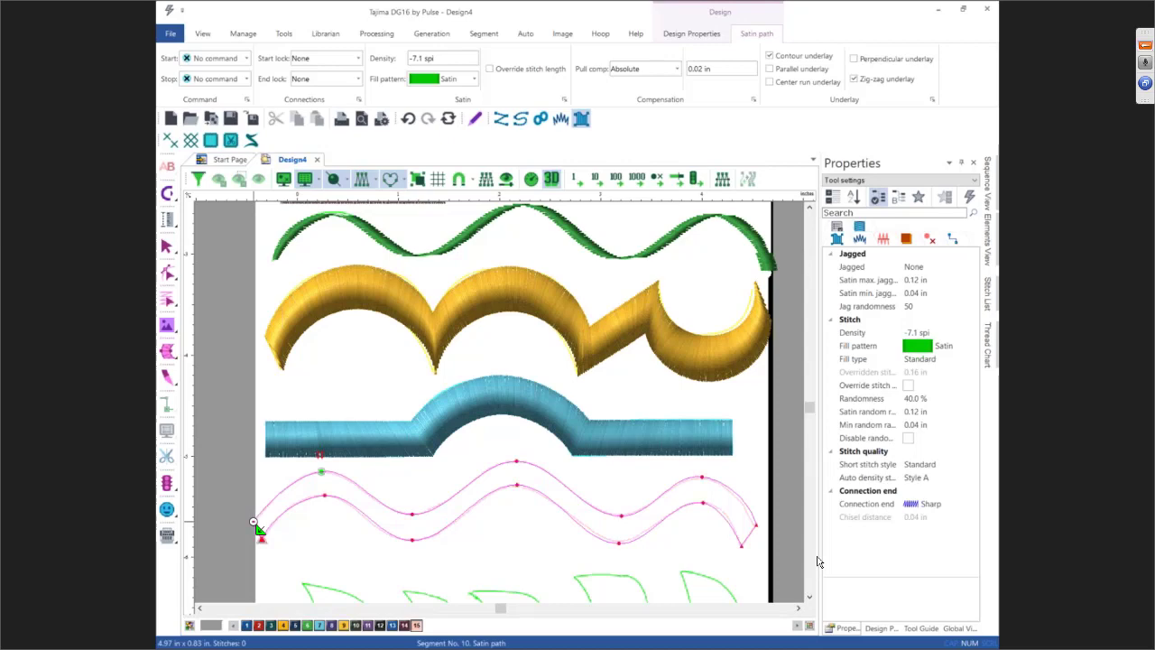
Place the pink wave's start point on the first upper crest and stop point in the second lower trough; add three angle lines across its left half
{"action": "left_click", "coordinate": [320, 470]}
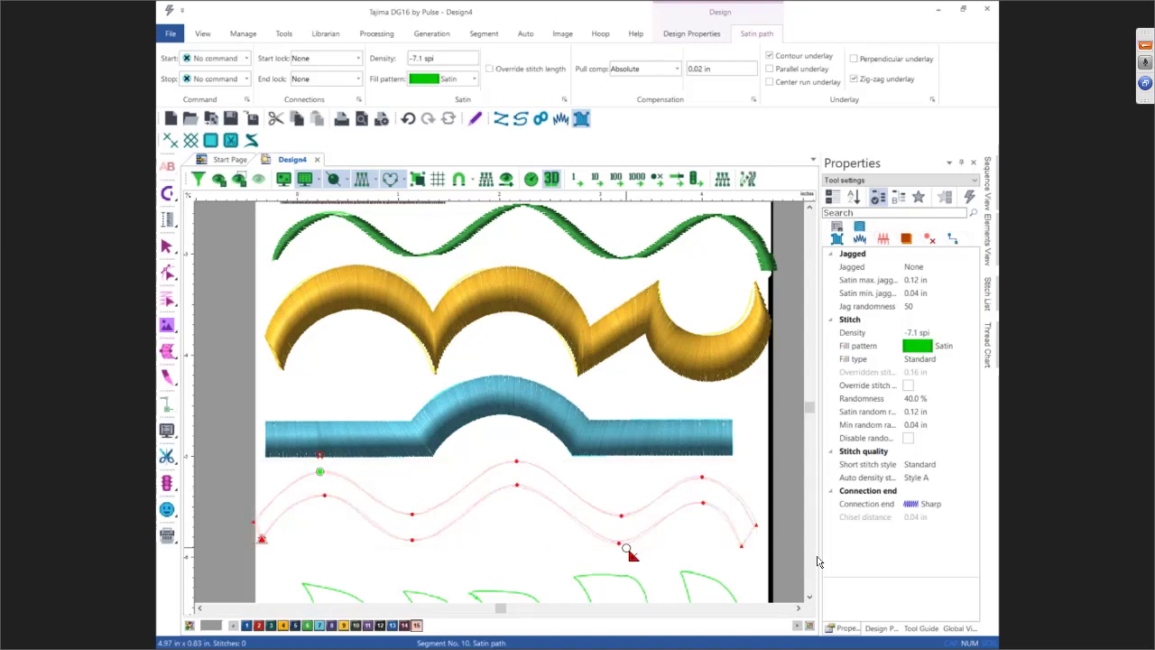
{"action": "left_click", "coordinate": [270, 507]}
{"action": "left_click", "coordinate": [277, 519]}
{"action": "left_click", "coordinate": [361, 487]}
{"action": "left_click", "coordinate": [351, 503]}
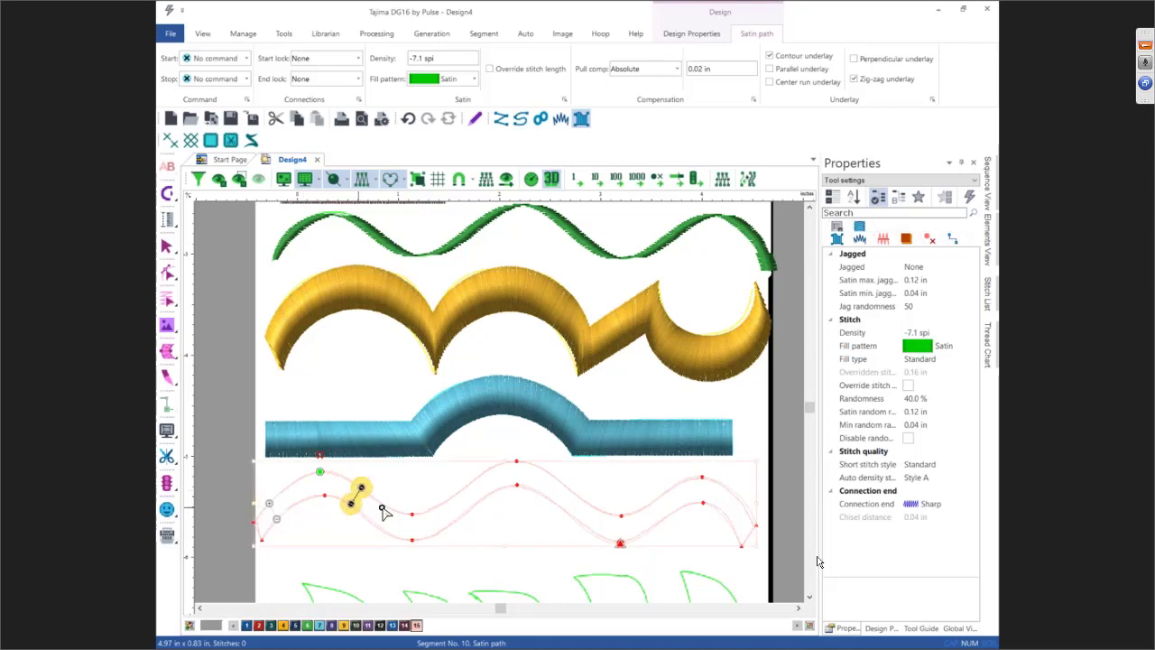
{"action": "left_click", "coordinate": [453, 496]}
{"action": "left_click", "coordinate": [460, 514]}
Add three angle lines across the slopes of the pink wave's right half, generate the satin stitches and leave the Satin path tool
{"action": "left_click", "coordinate": [570, 491]}
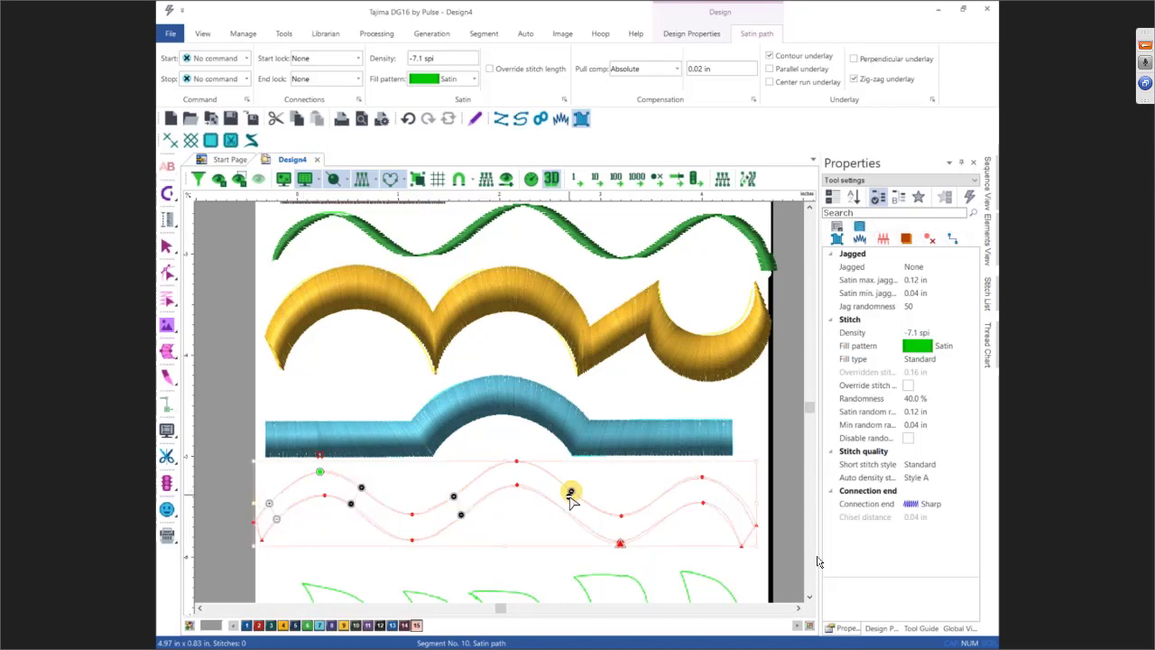
{"action": "left_click", "coordinate": [559, 507]}
{"action": "left_click", "coordinate": [655, 502]}
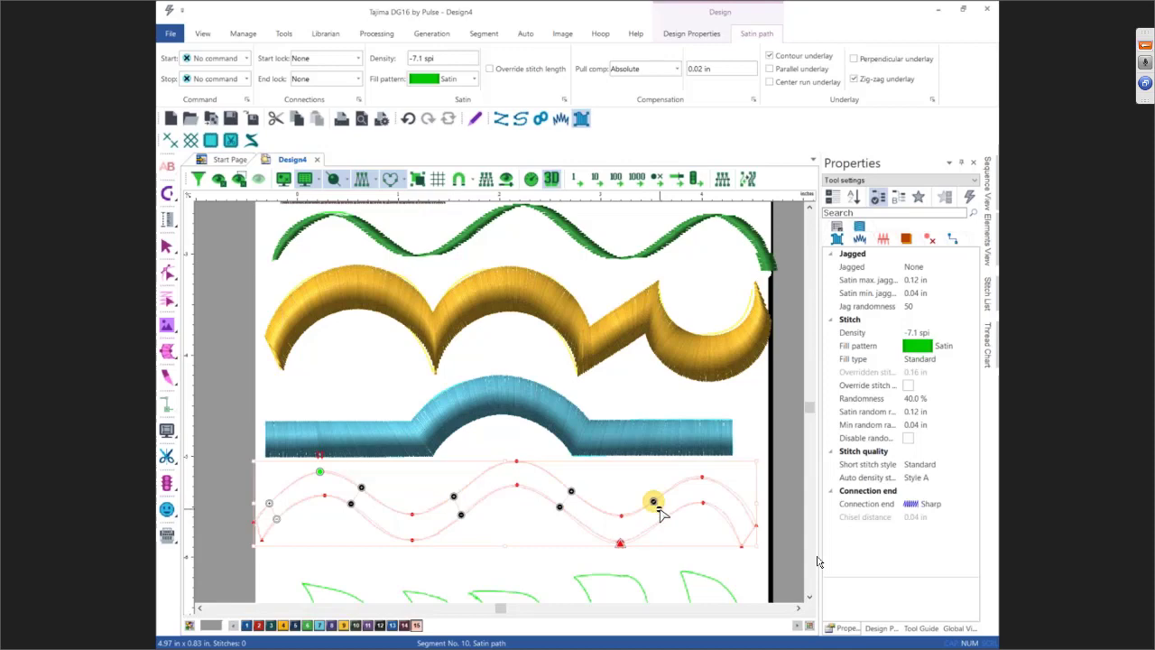
{"action": "left_click", "coordinate": [664, 517]}
{"action": "left_click", "coordinate": [743, 501]}
{"action": "left_click", "coordinate": [725, 517]}
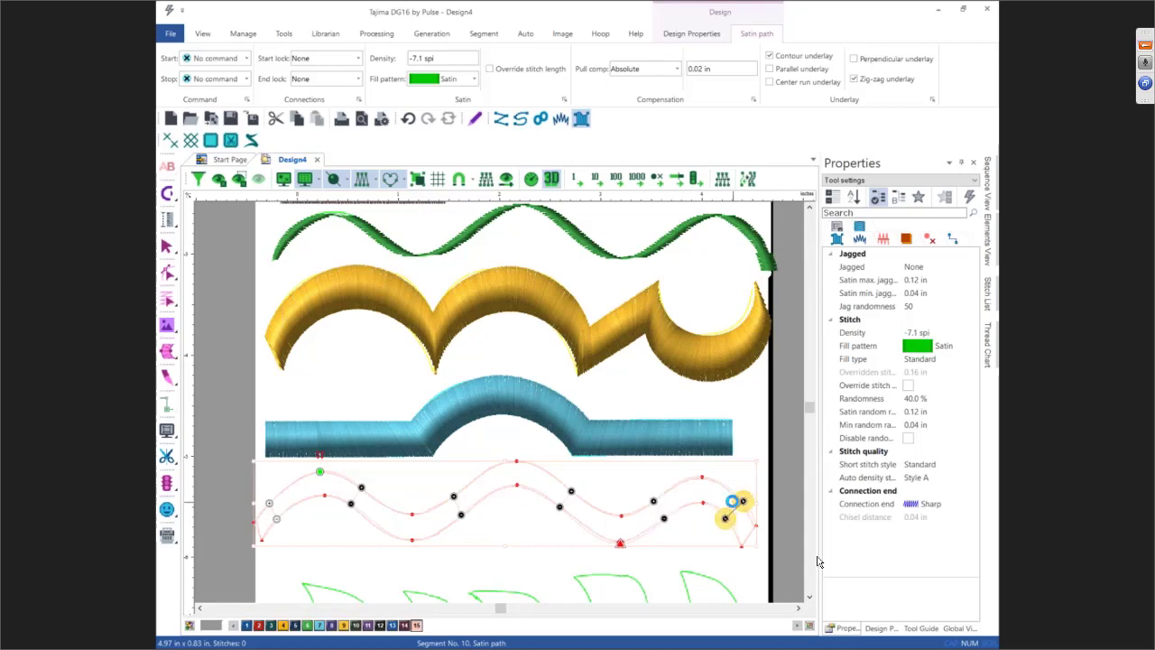
{"action": "key", "text": "Return"}
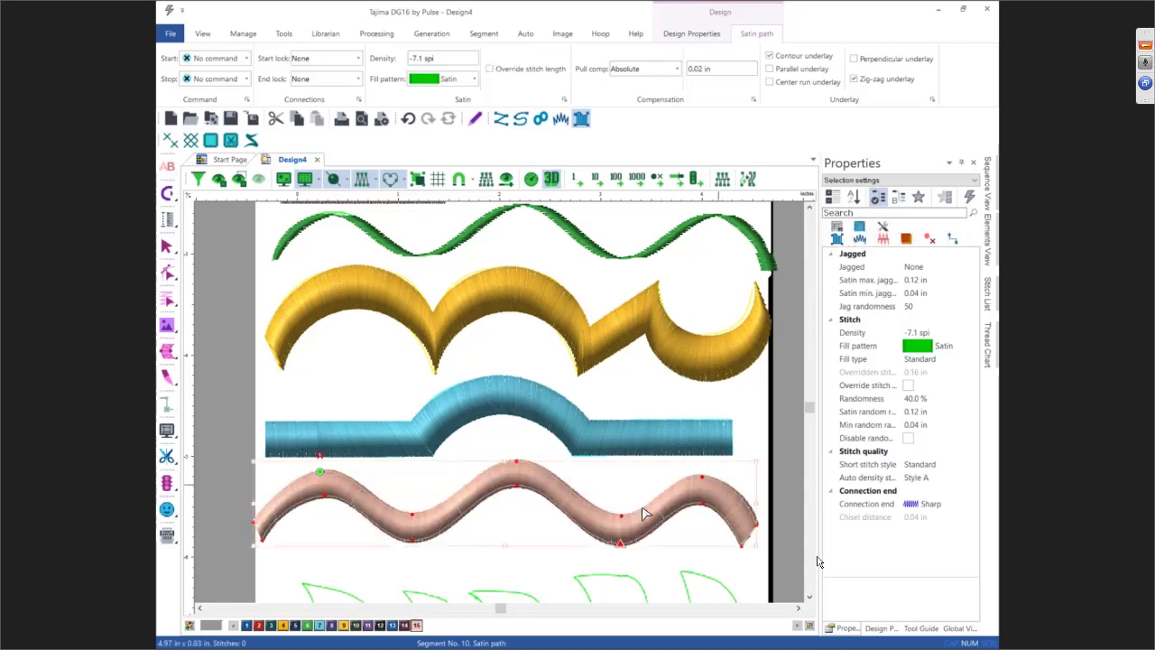
{"action": "key", "text": "Escape"}
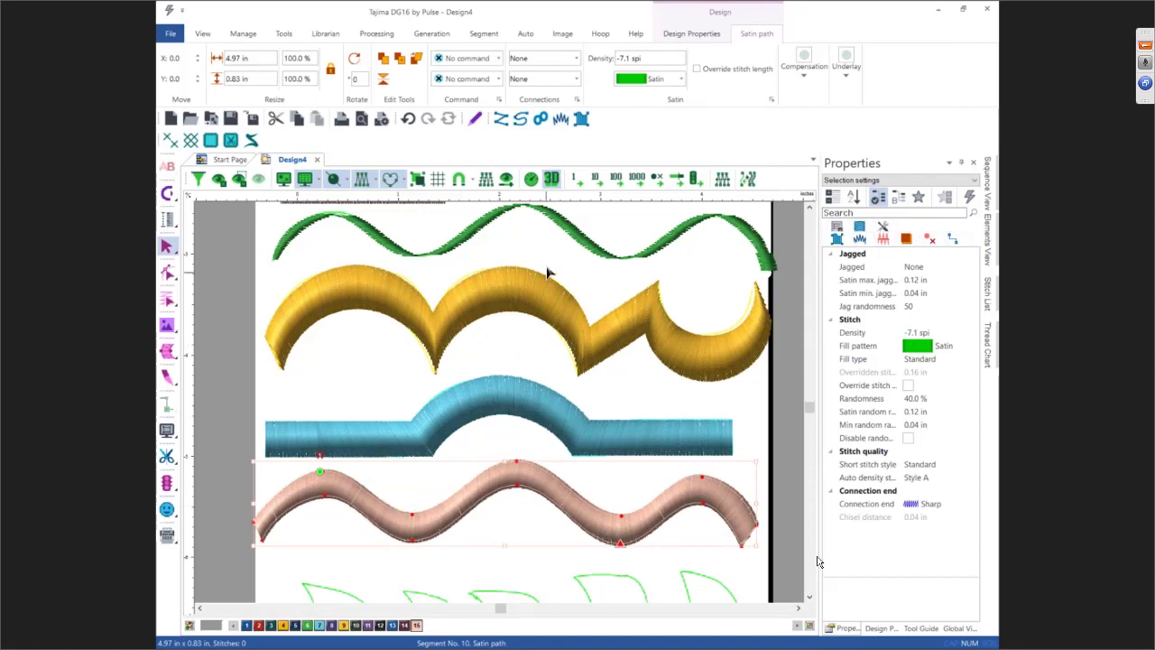
Set the pink wave segment's start and end locks to Basic and its stop command to Trim
{"action": "left_click", "coordinate": [576, 80]}
{"action": "left_click", "coordinate": [541, 79]}
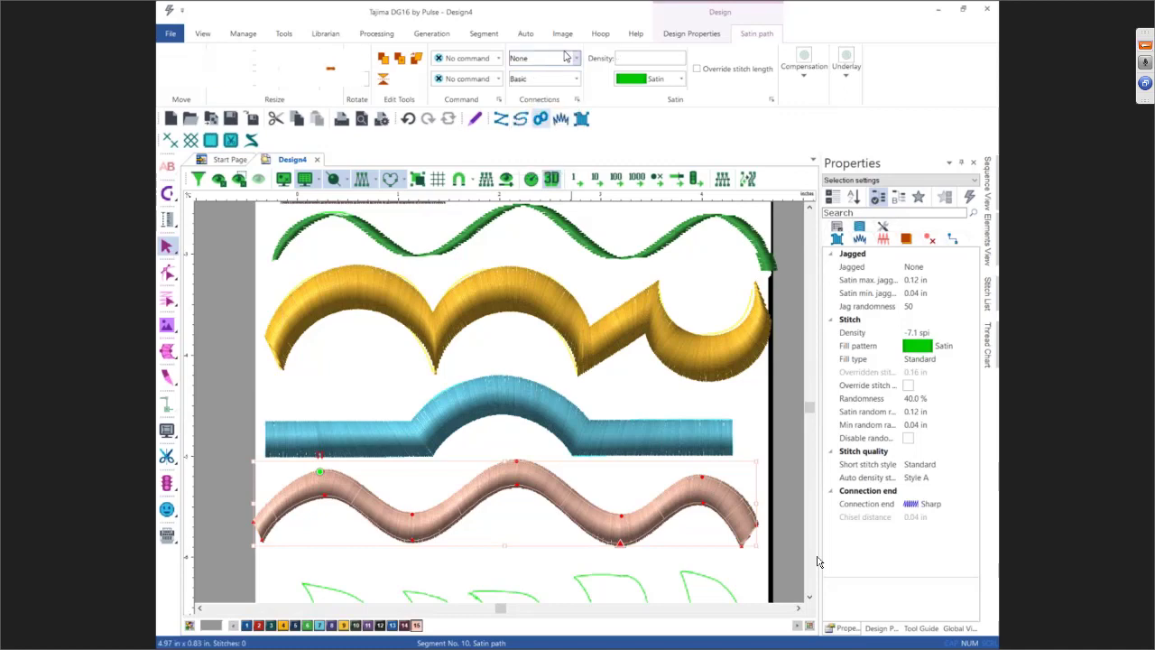
{"action": "left_click", "coordinate": [577, 57]}
{"action": "left_click", "coordinate": [543, 95]}
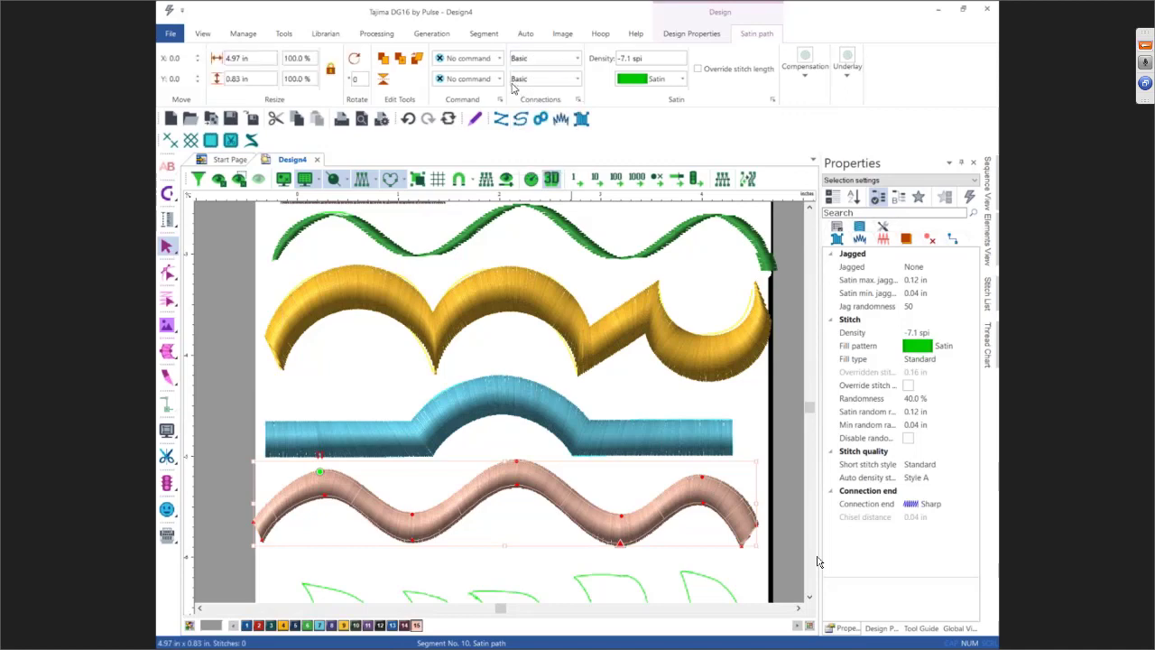
{"action": "left_click", "coordinate": [499, 78]}
{"action": "left_click", "coordinate": [454, 117]}
Set the fill pattern of the blue satin path segment to Tatami 70
{"action": "left_click", "coordinate": [593, 428]}
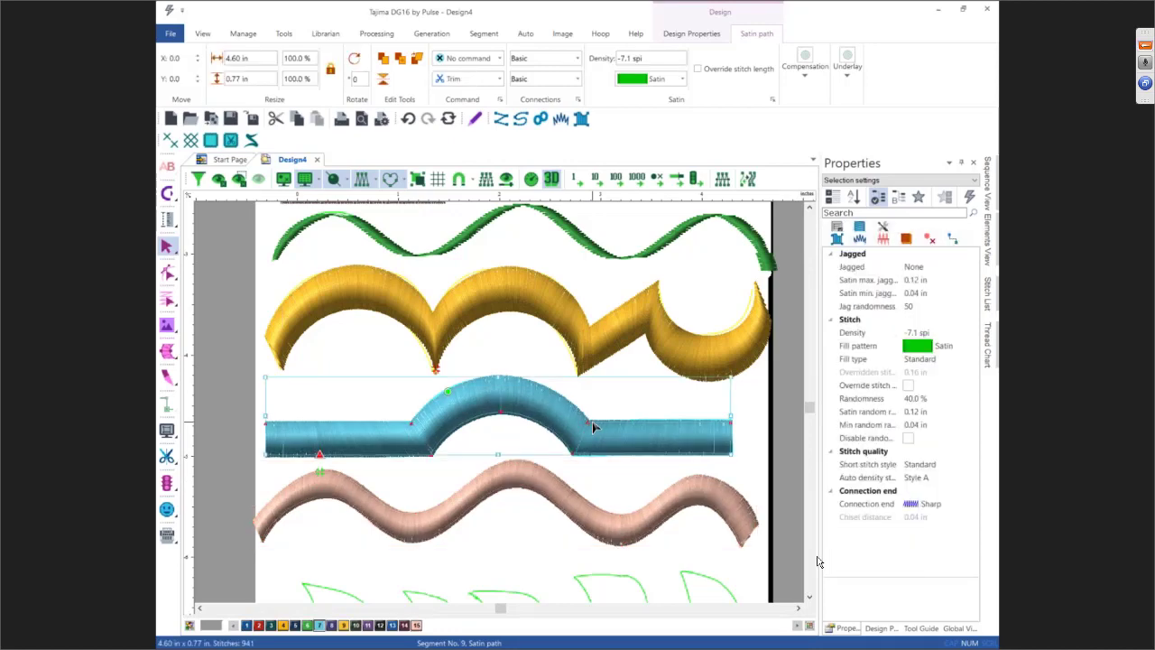
{"action": "left_click", "coordinate": [945, 350]}
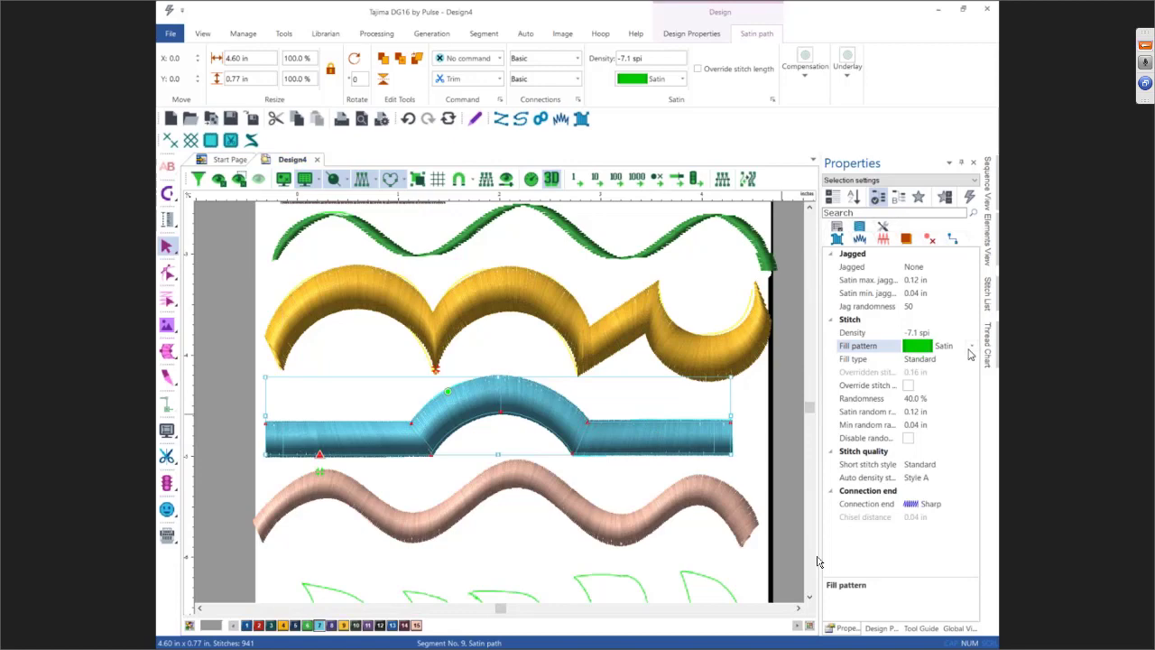
{"action": "left_click", "coordinate": [972, 347]}
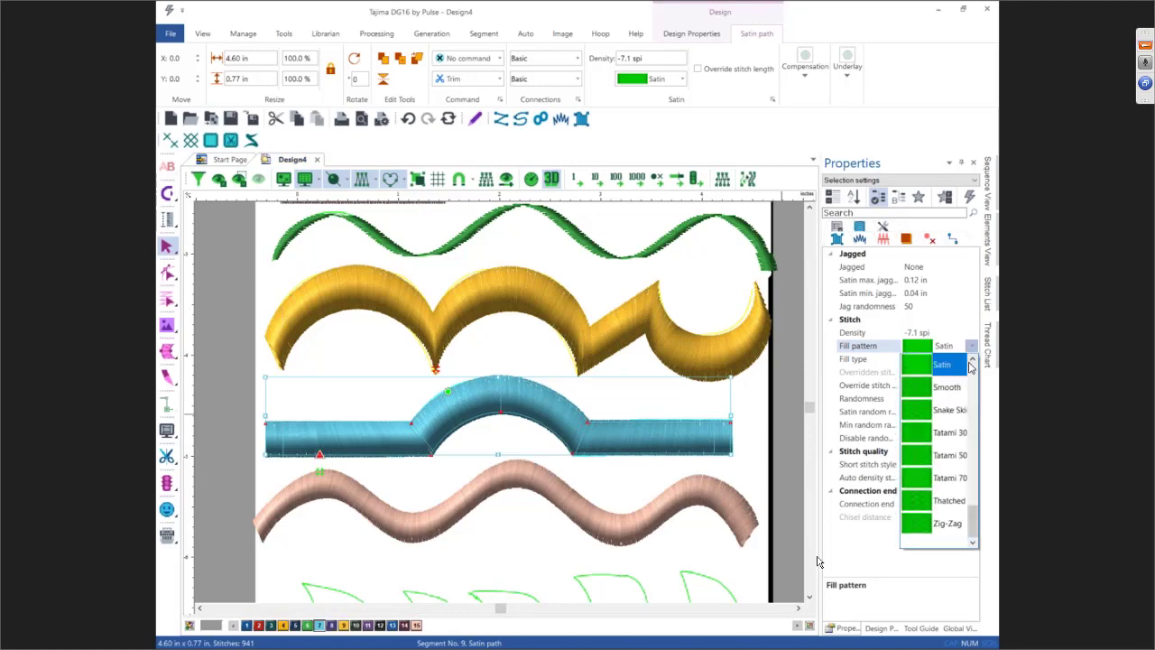
{"action": "mouse_move", "coordinate": [974, 516]}
{"action": "left_mouse_down"}
{"action": "mouse_move", "coordinate": [977, 383]}
{"action": "mouse_move", "coordinate": [982, 520]}
{"action": "left_mouse_up"}
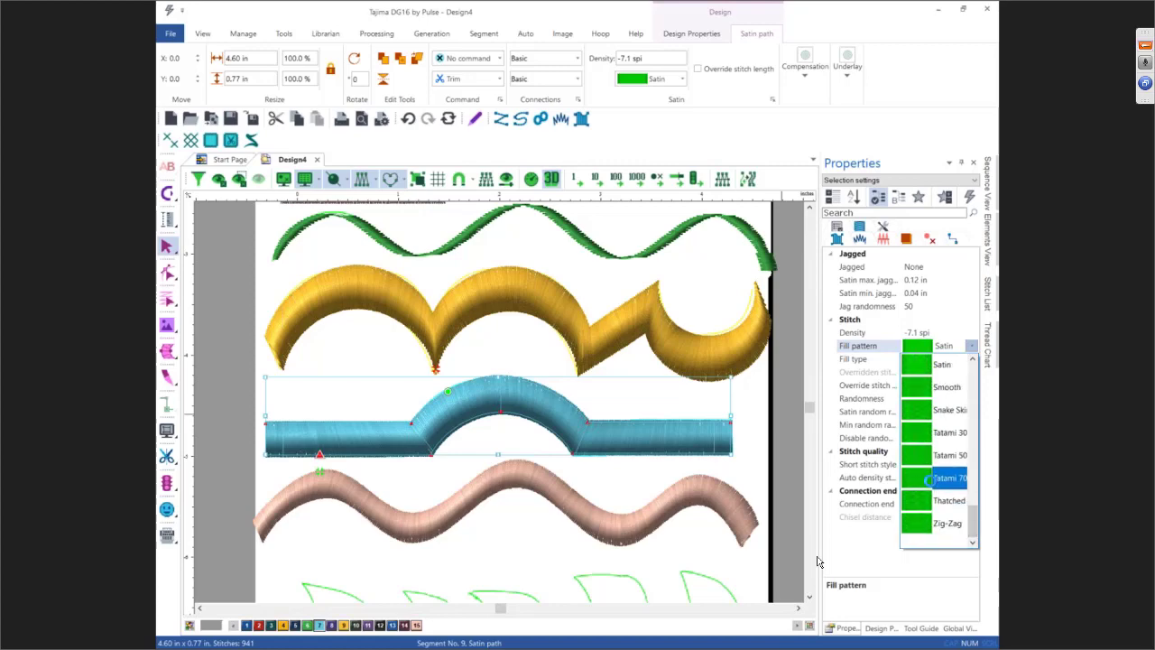
{"action": "left_click", "coordinate": [930, 481]}
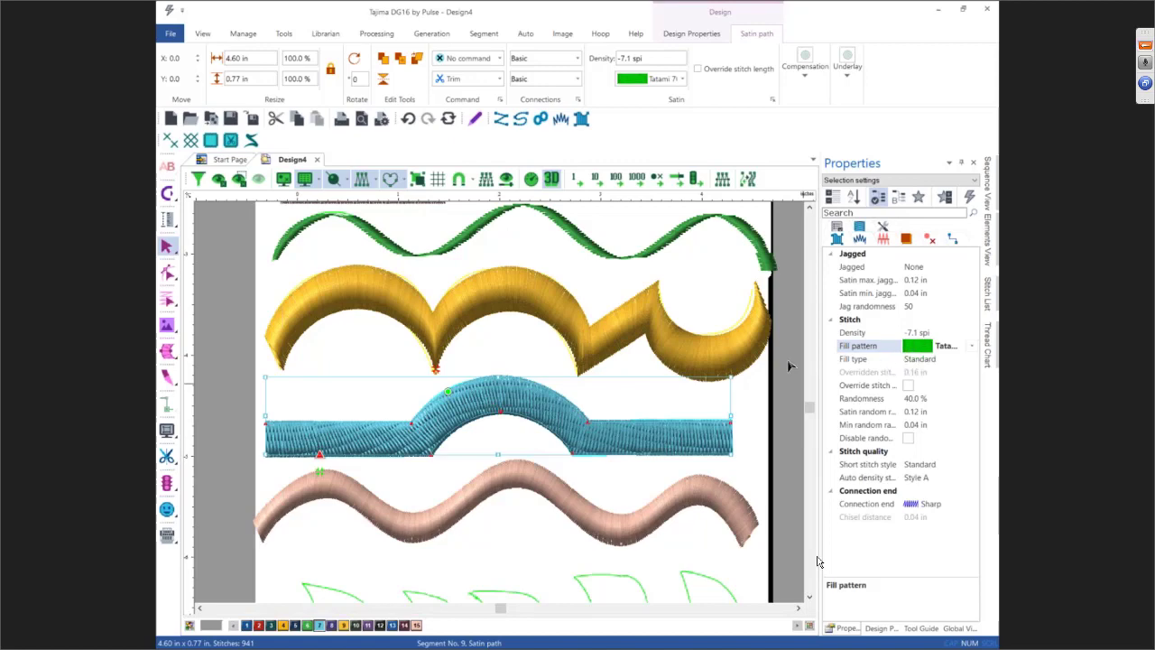
Set the fill type of the gold scalloped satin path segment to Carved tile
{"action": "left_click", "coordinate": [578, 367]}
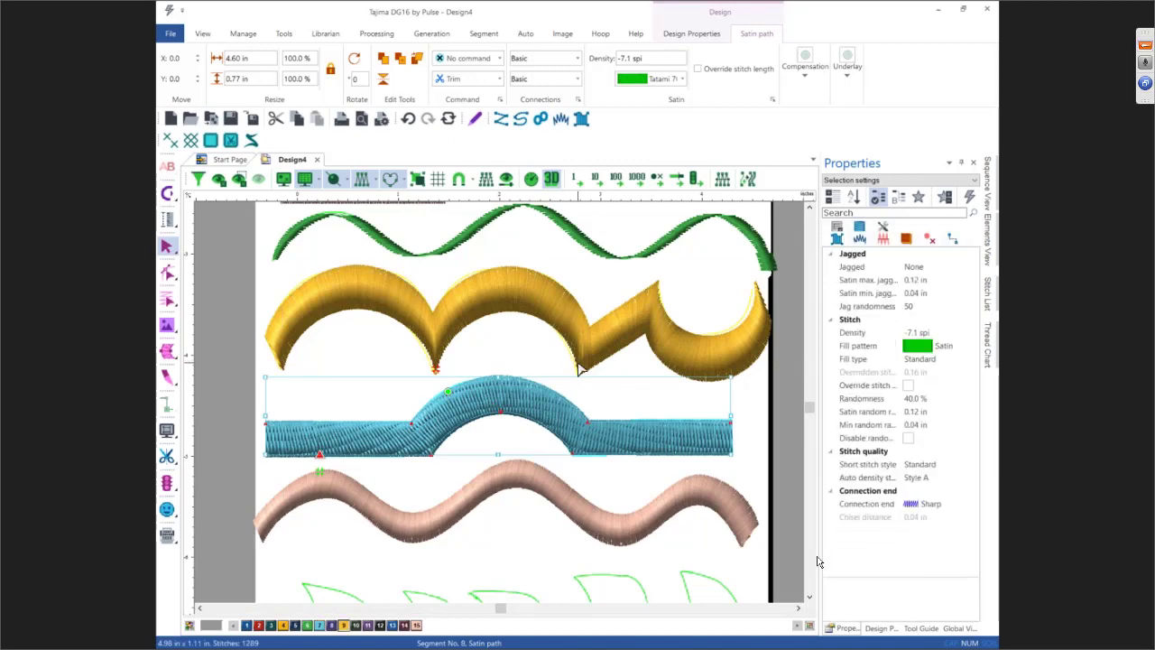
{"action": "left_click", "coordinate": [914, 361]}
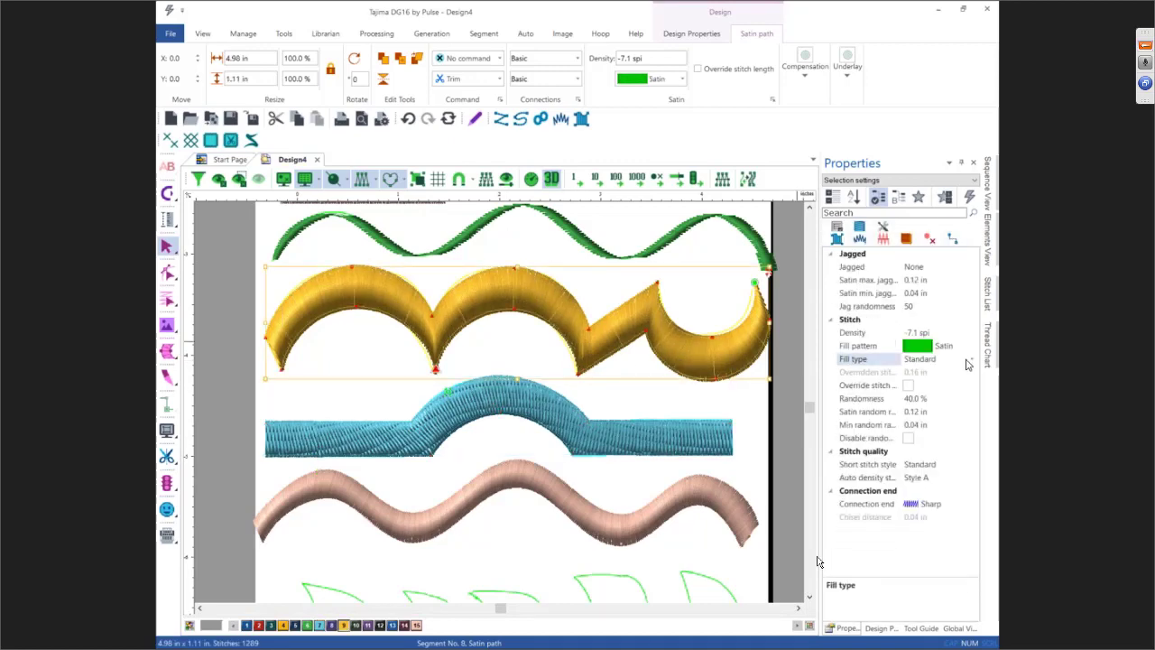
{"action": "left_click", "coordinate": [970, 359]}
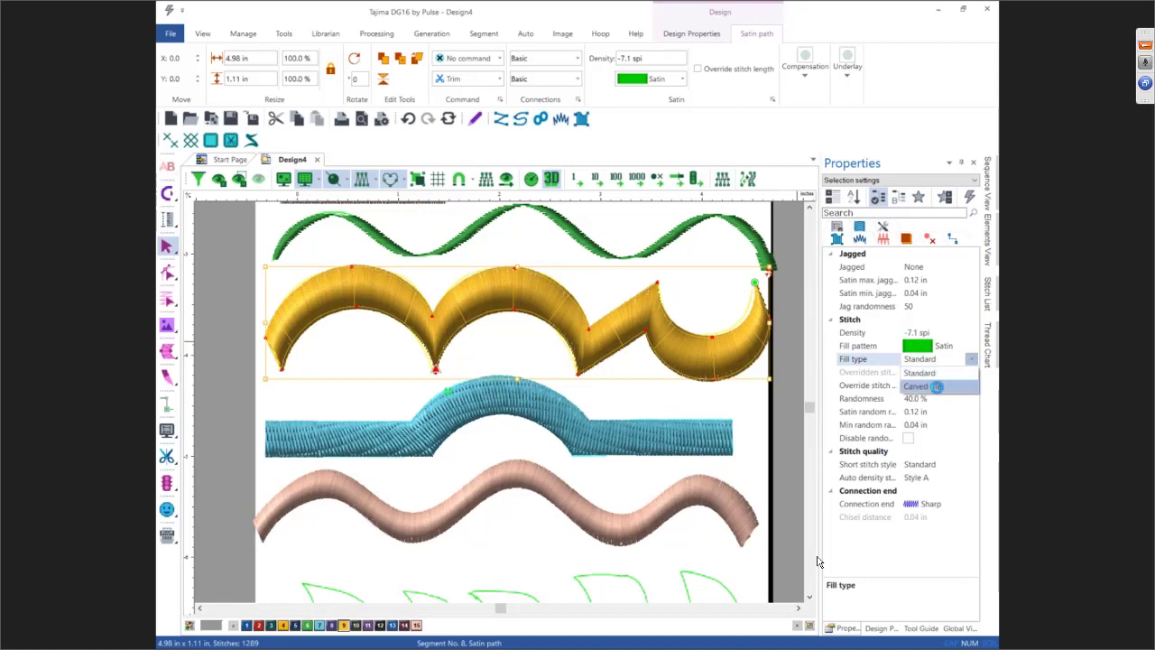
{"action": "left_click", "coordinate": [938, 387]}
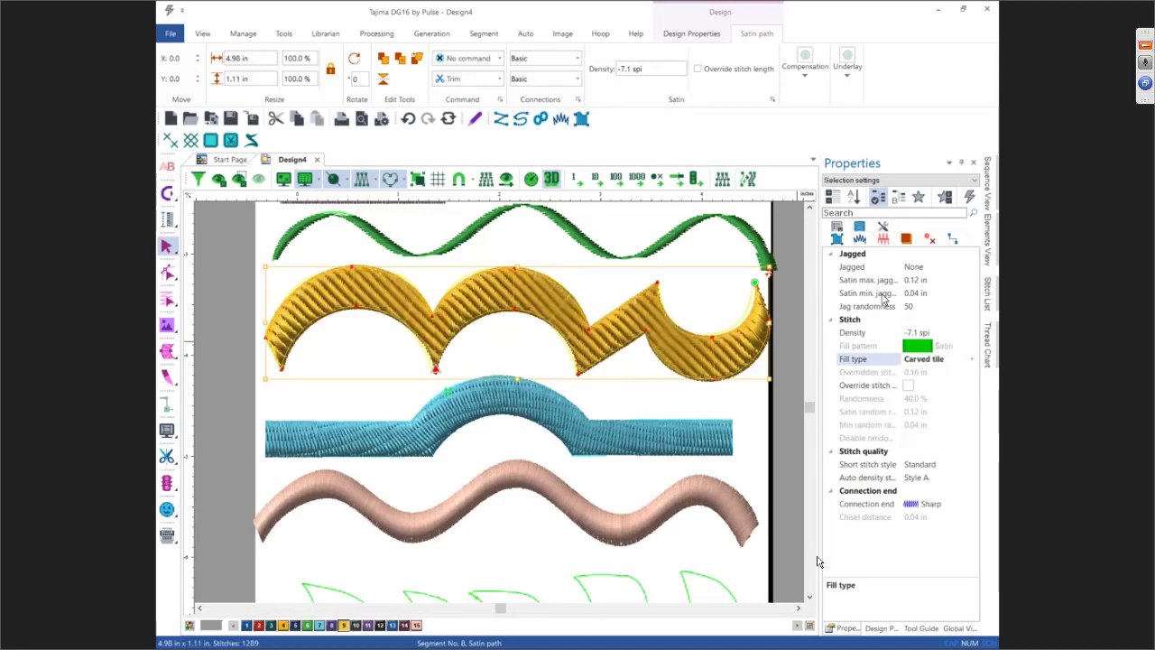
Choose carved04r as the carved tile pattern for the gold segment
{"action": "left_click", "coordinate": [860, 228]}
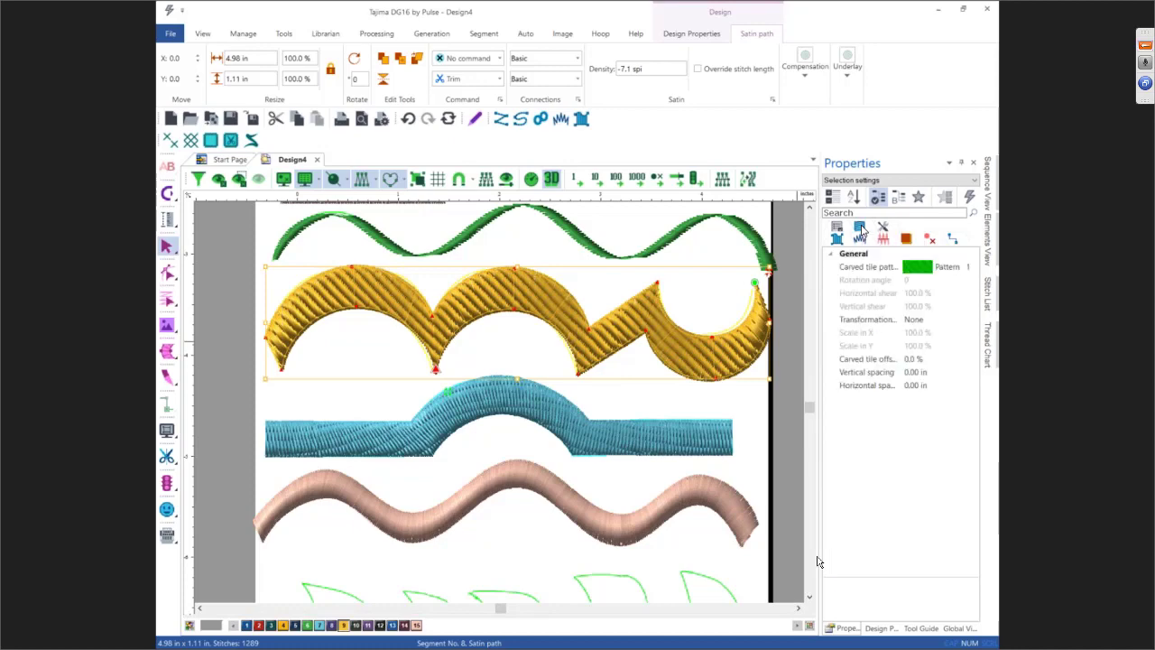
{"action": "left_click", "coordinate": [964, 269]}
{"action": "left_click", "coordinate": [972, 270]}
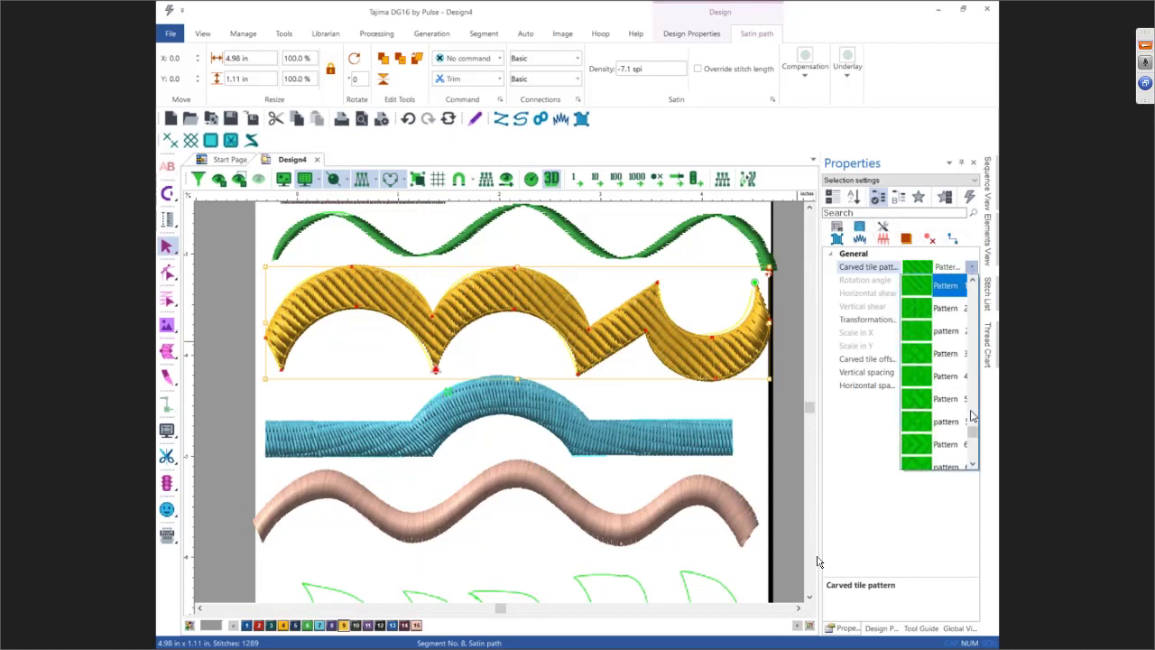
{"action": "scroll", "coordinate": [973, 352], "scroll_direction": "down", "scroll_amount": 2}
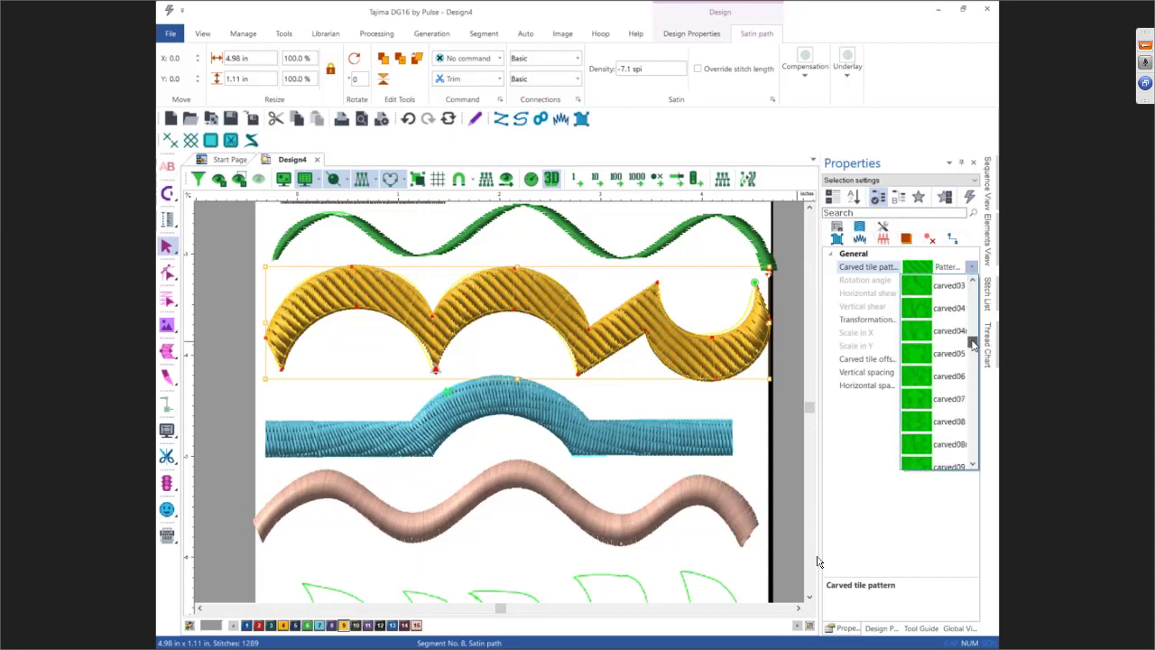
{"action": "scroll", "coordinate": [956, 313], "scroll_direction": "up", "scroll_amount": 3}
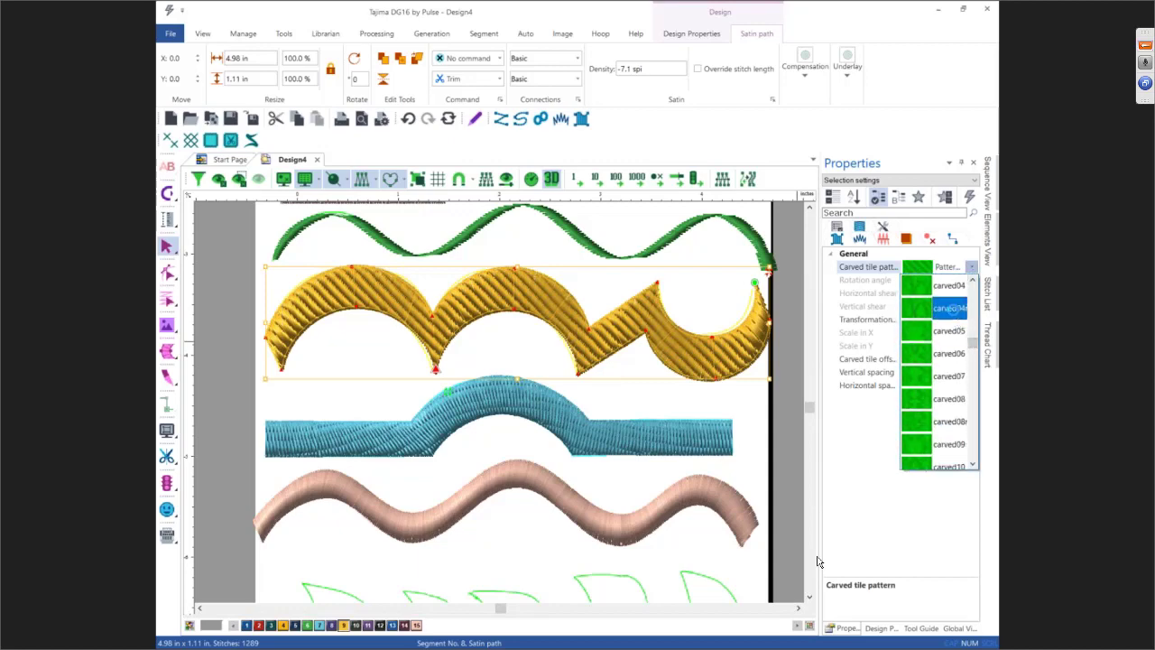
{"action": "left_click", "coordinate": [952, 309]}
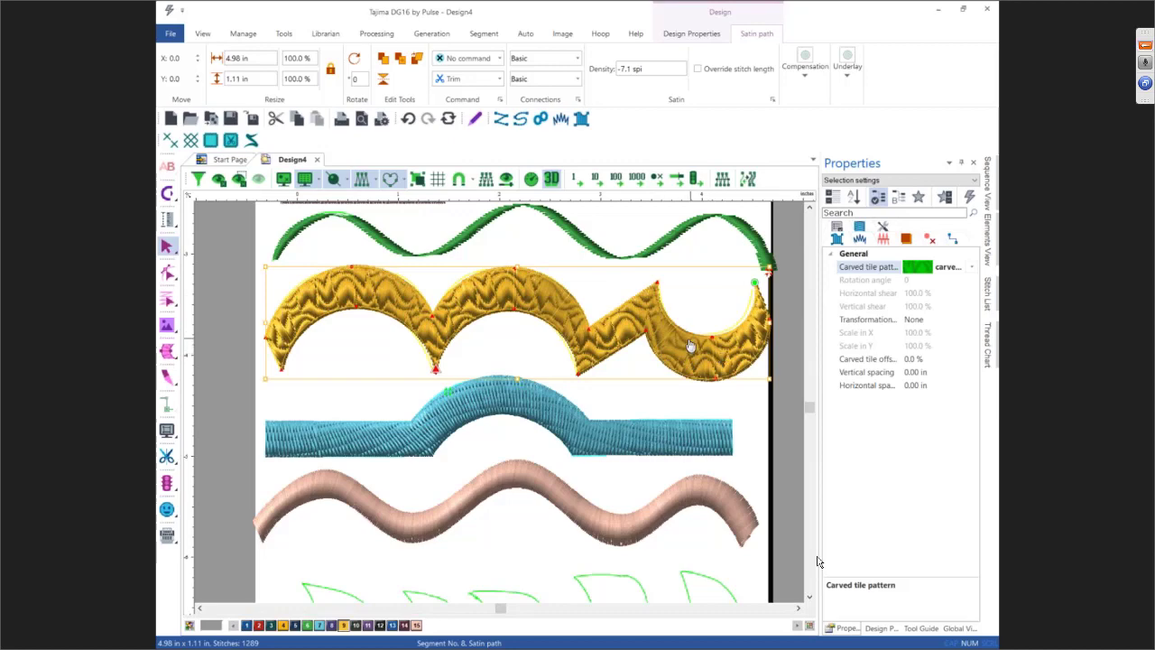
Set the gold segment's quality control type to Random split with a maximum stitch length of 0.35 in, and deselect the segment
{"action": "left_click", "coordinate": [836, 228]}
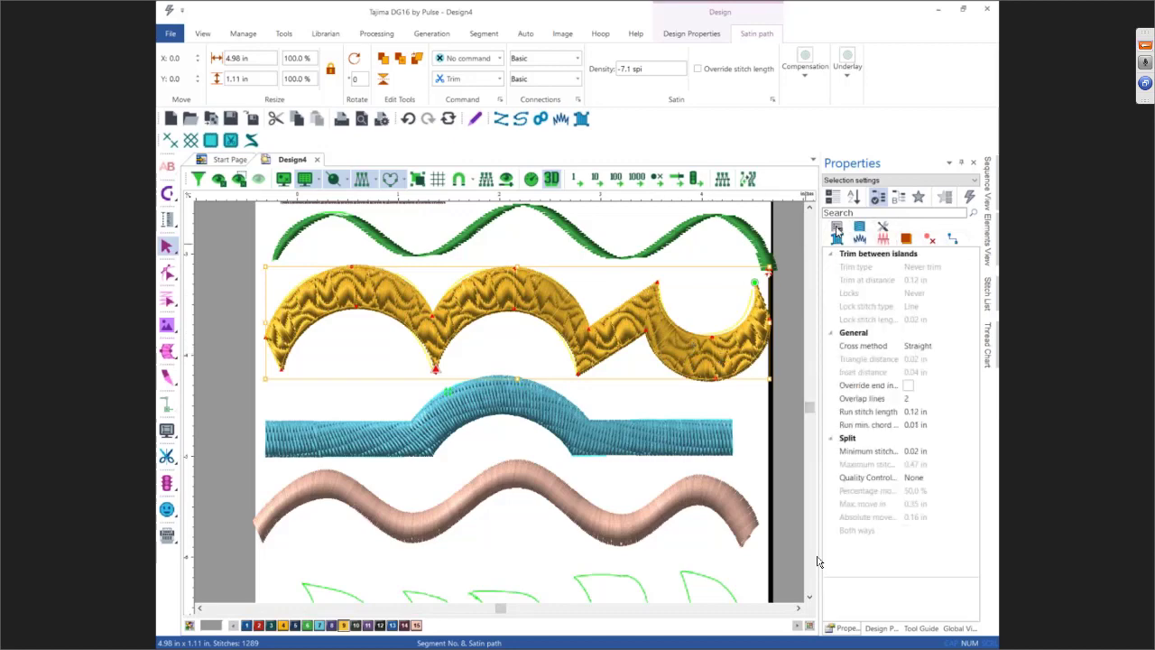
{"action": "left_click", "coordinate": [917, 478]}
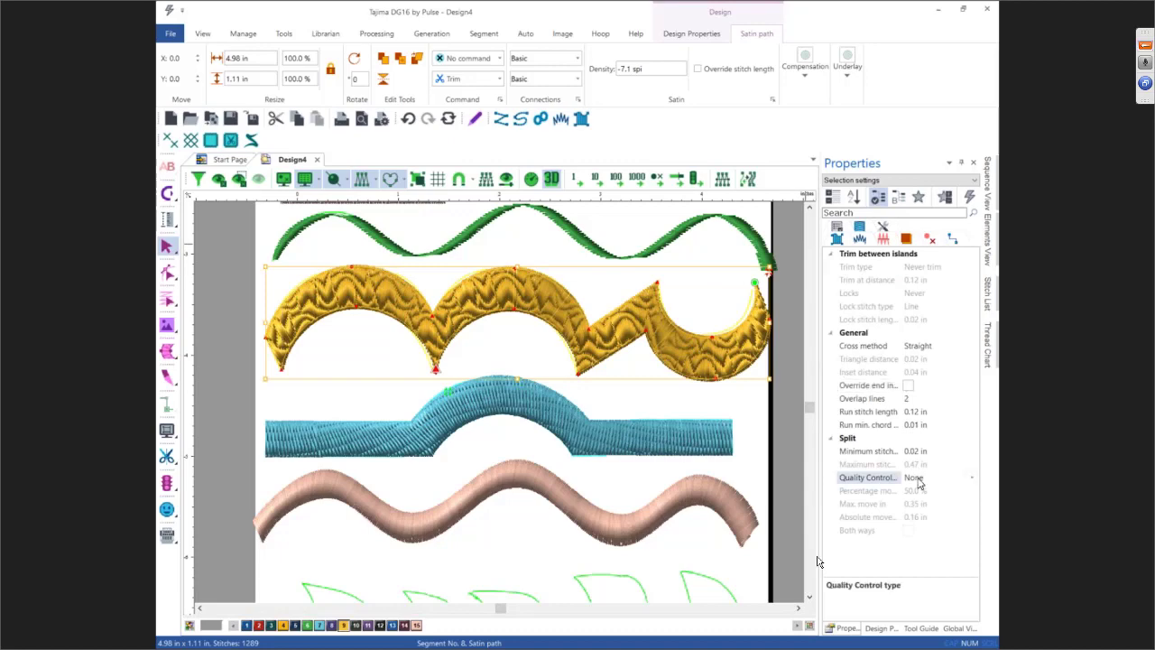
{"action": "left_click", "coordinate": [972, 478]}
{"action": "left_click", "coordinate": [953, 507]}
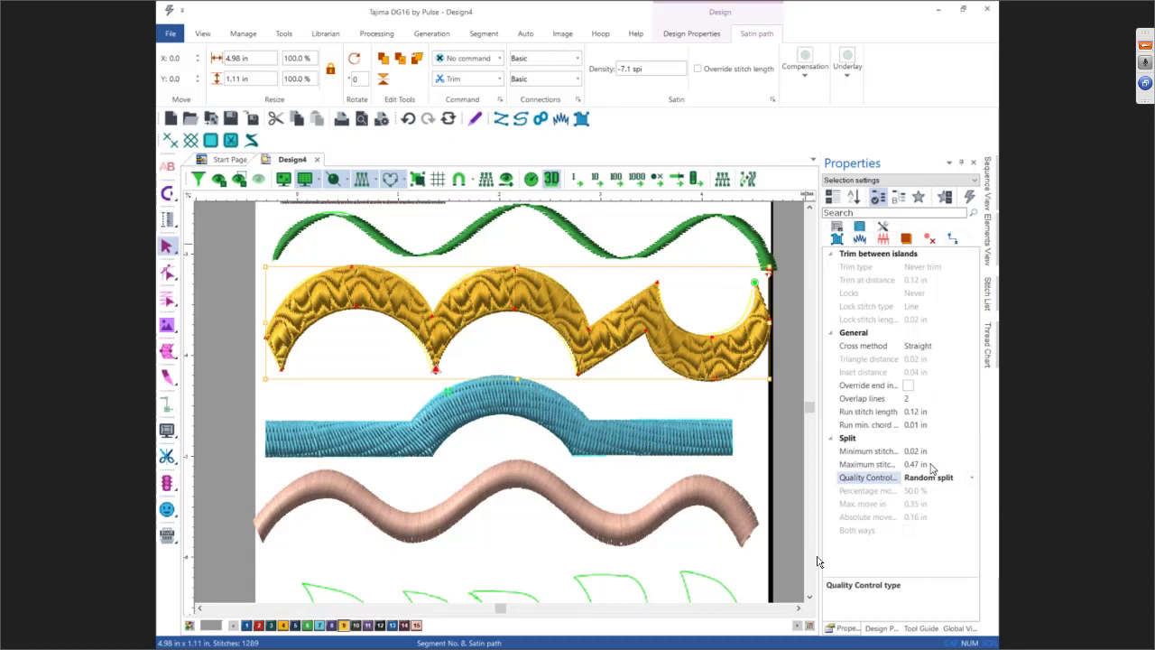
{"action": "left_click", "coordinate": [916, 465]}
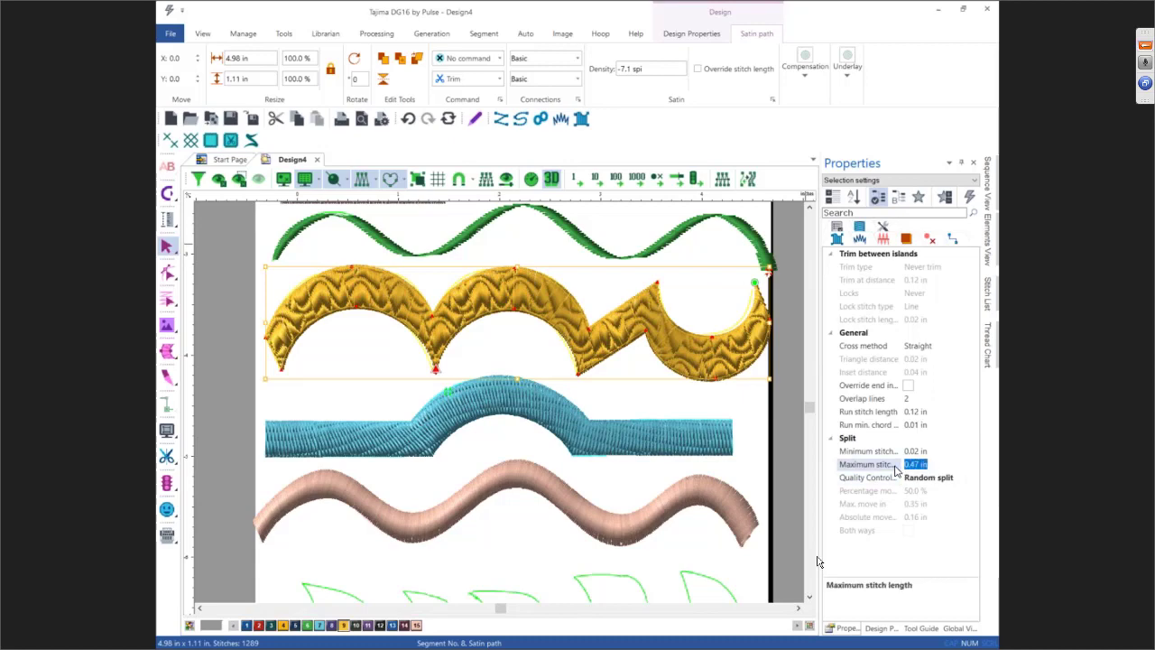
{"action": "key", "text": "BackSpace"}
{"action": "type", "text": "35"}
{"action": "key", "text": "Return"}
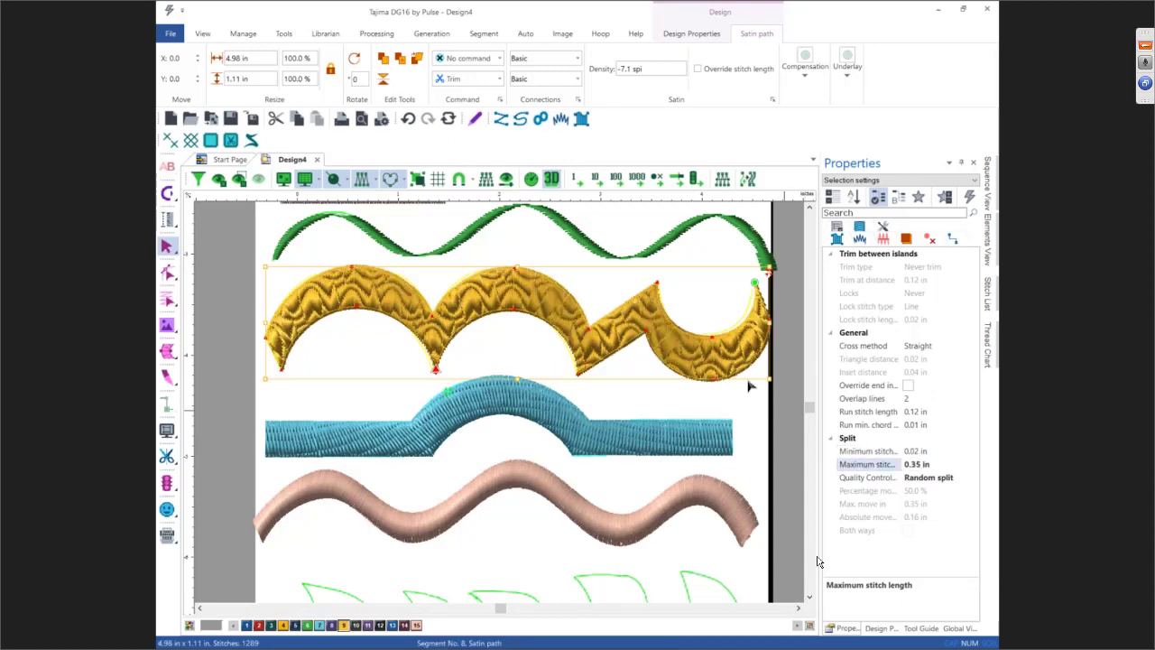
{"action": "left_click", "coordinate": [355, 402]}
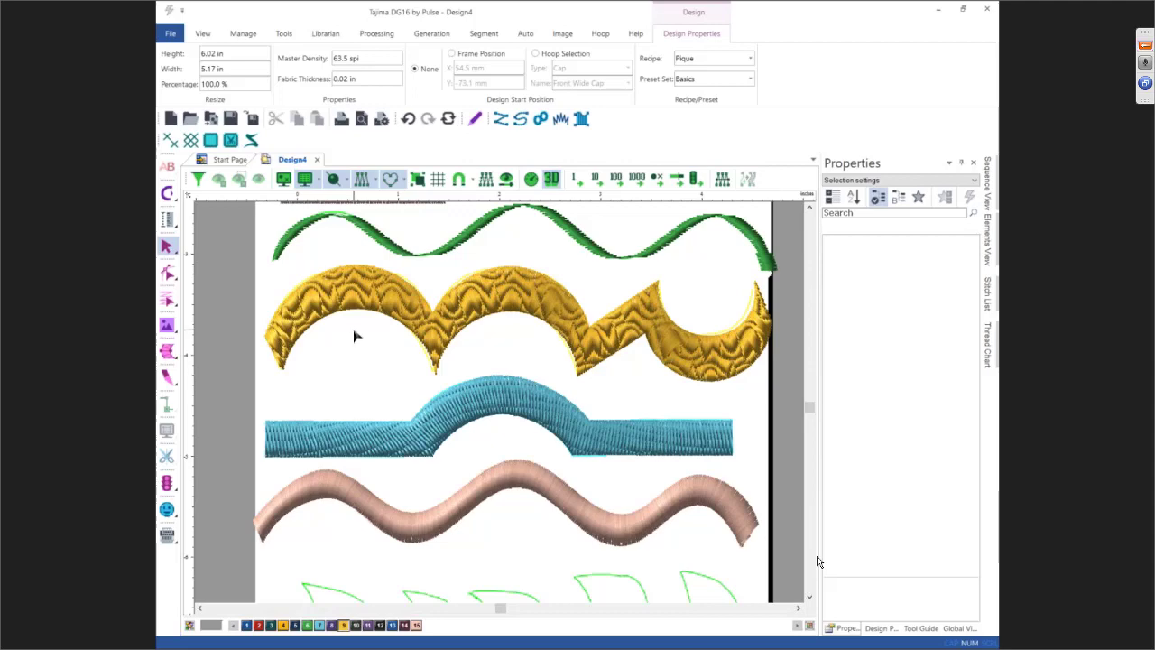
{"action": "left_click", "coordinate": [530, 355]}
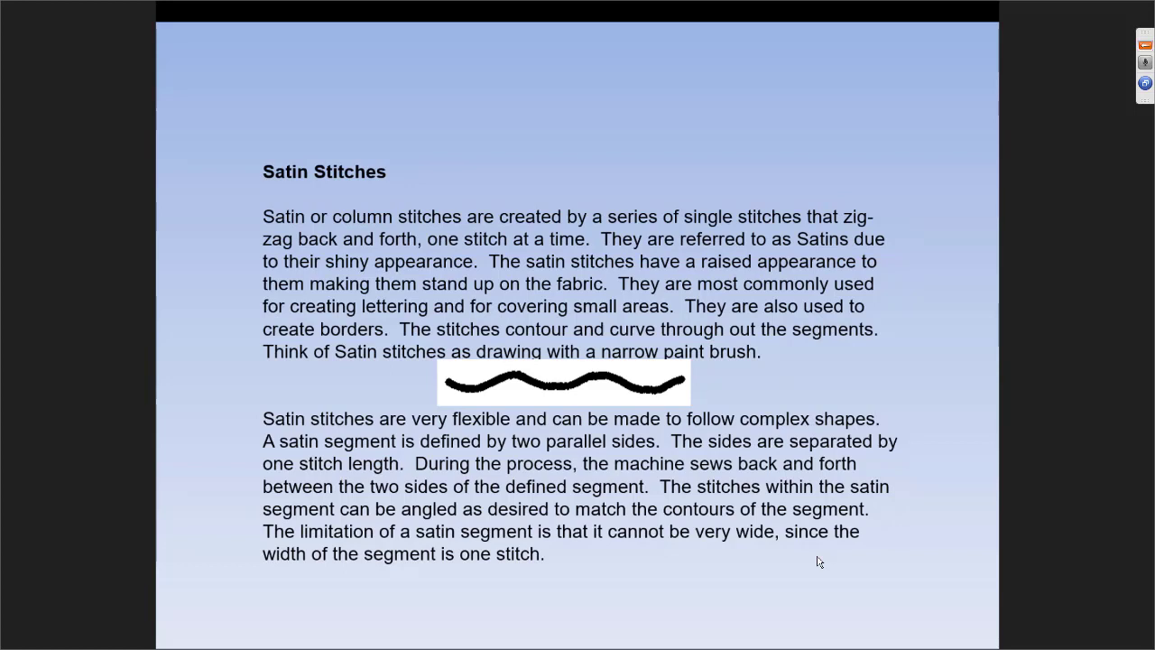
{"action": "key", "text": "Right"}
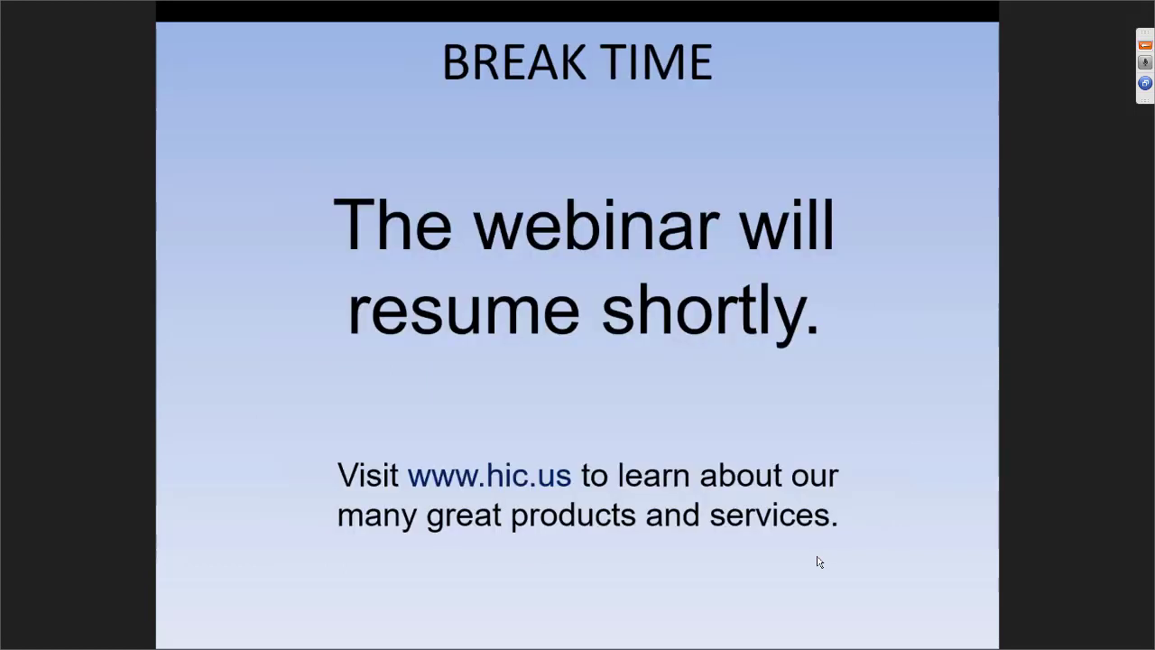